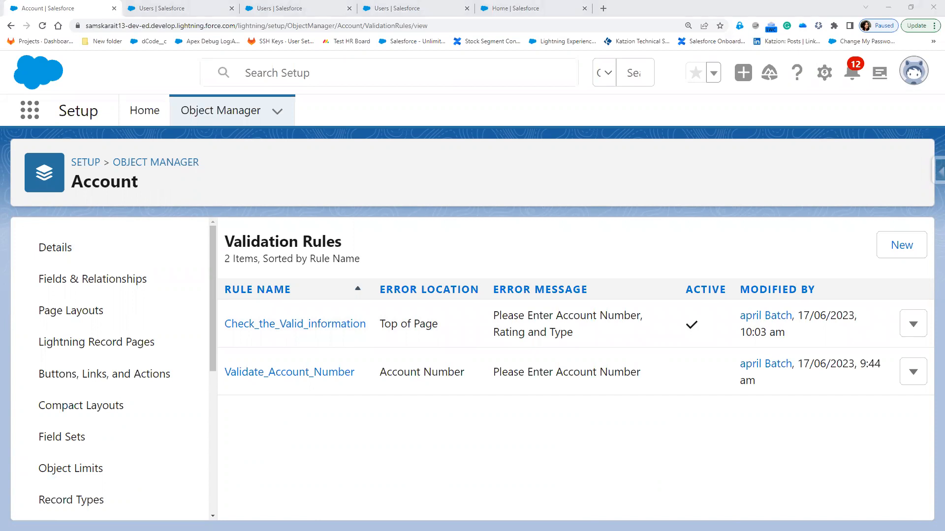
Maximize the Notepad++ homework notes window to fill the screen
left_click_drag(661, 197, 720, 199)
double_click(720, 199)
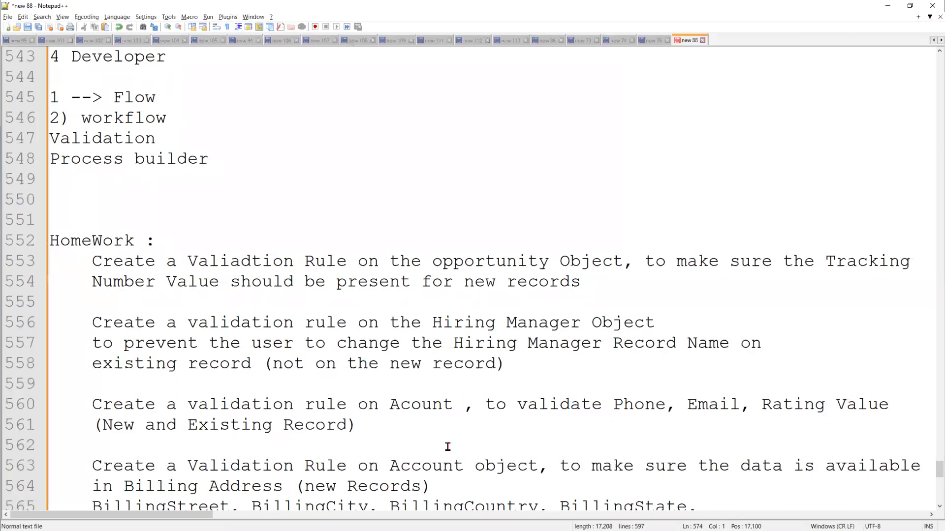
Write 'Validation Rule --> apply everyone' on empty line 574 of the notes
scroll(447, 447, "down", 8)
scroll(448, 447, "down", 3)
scroll(446, 446, "up", 2)
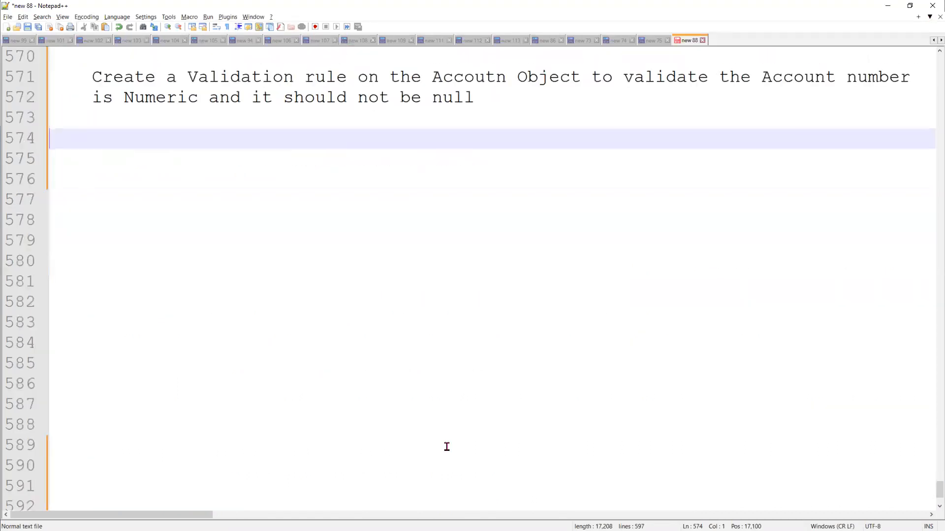
scroll(446, 447, "down", 1)
key("alt+Tab")
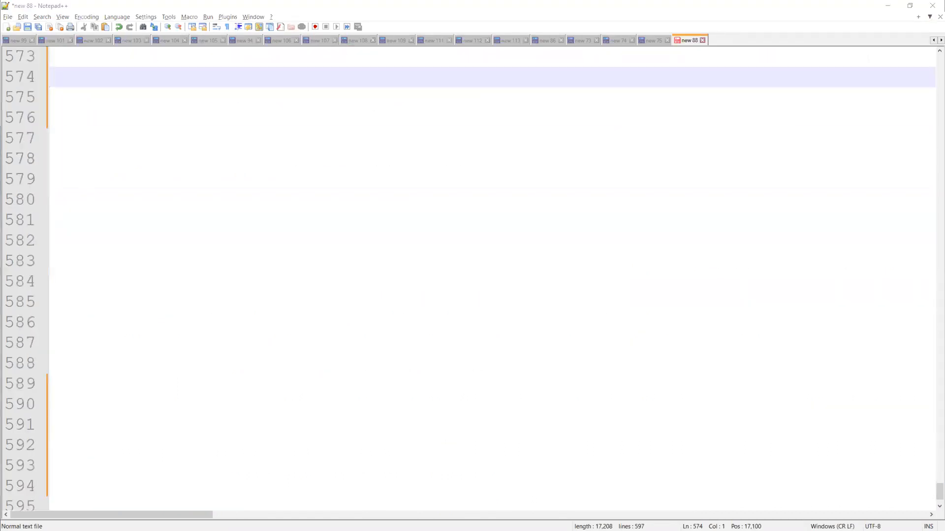
left_click(124, 69)
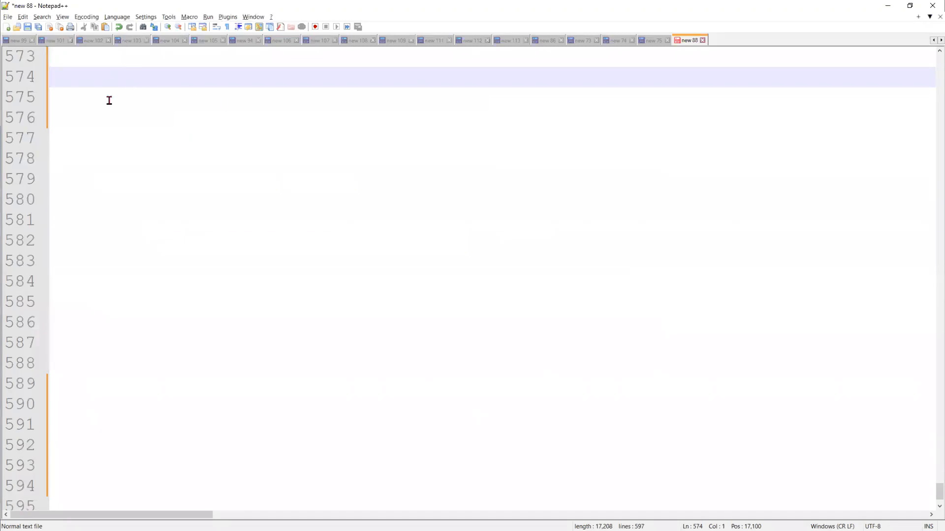
type("Valida")
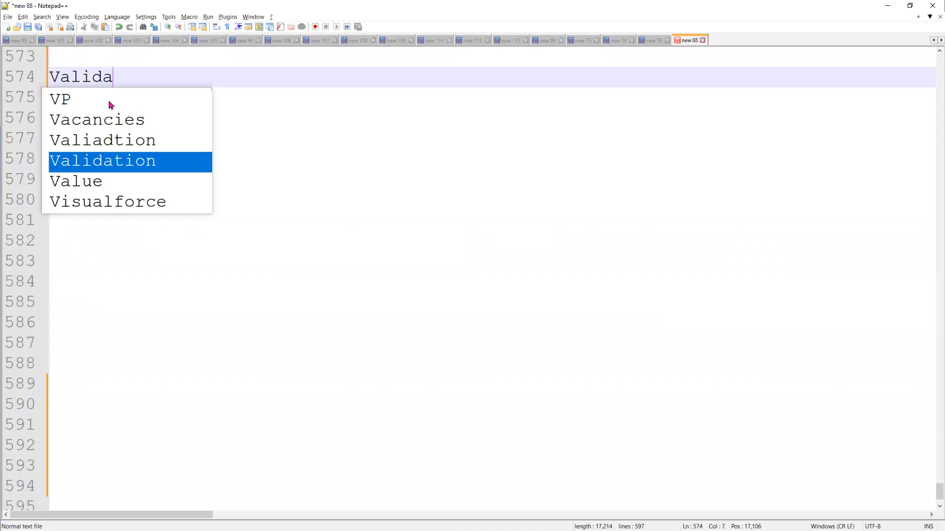
type("tion Ru")
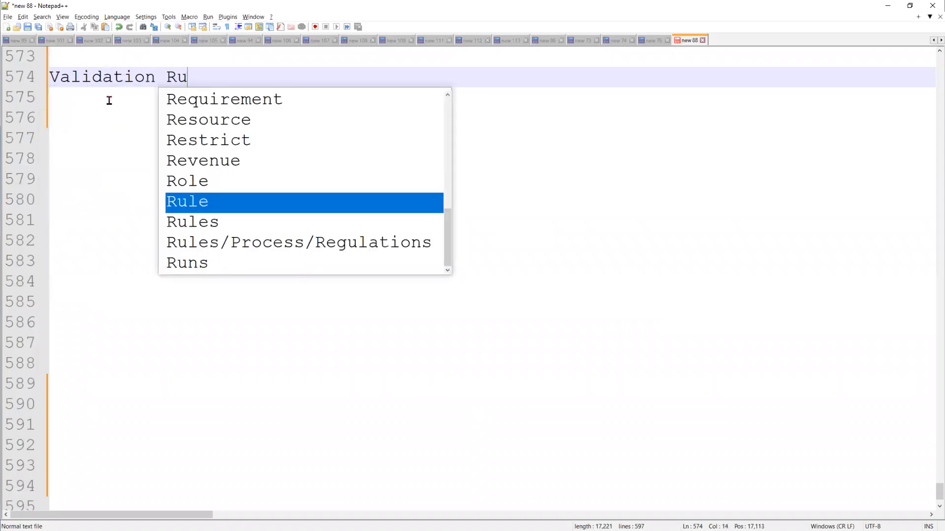
type("le --")
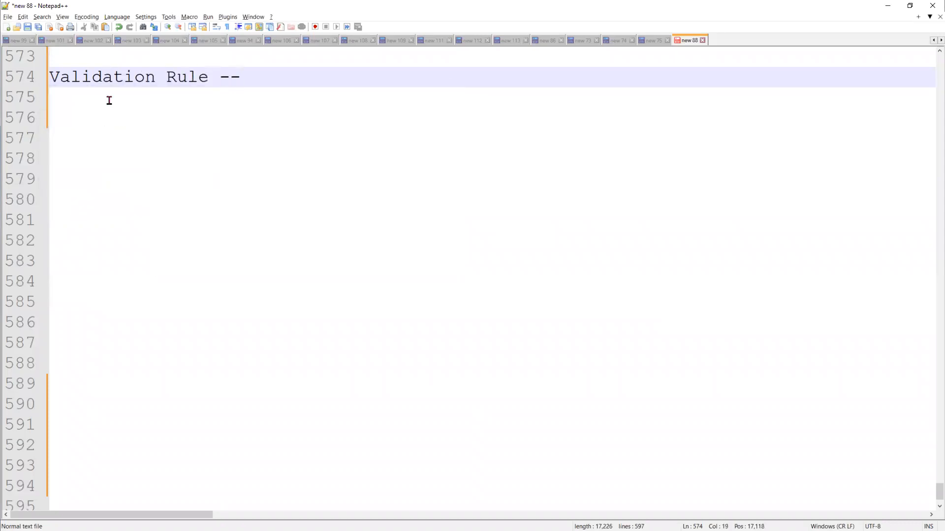
type("> apply eve")
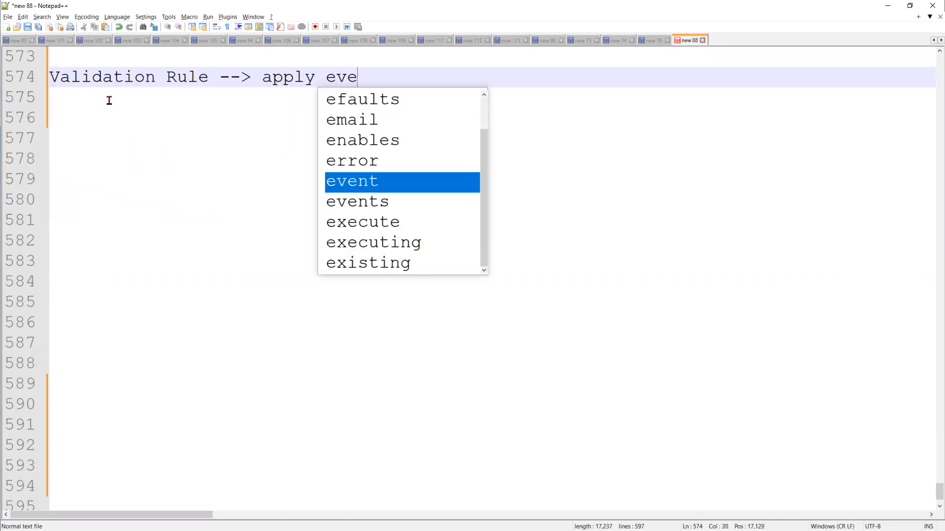
type("ryone")
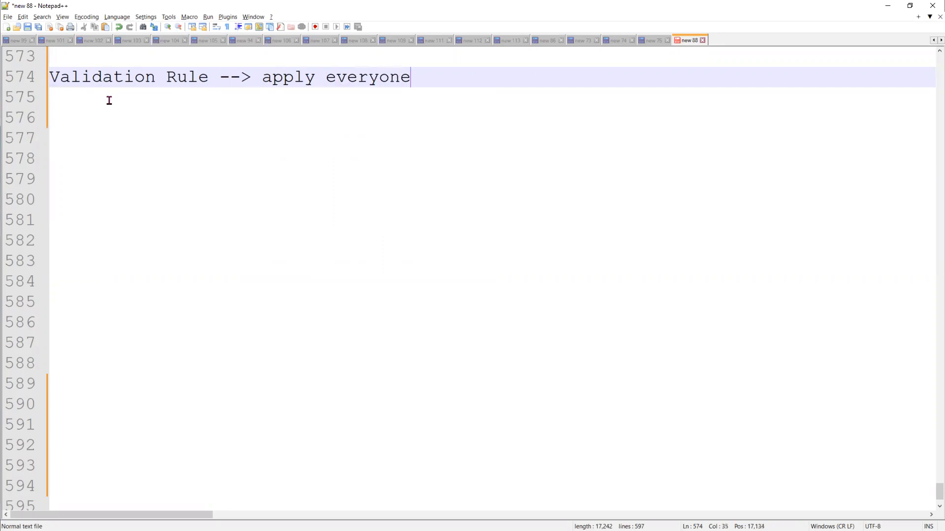
key("Return")
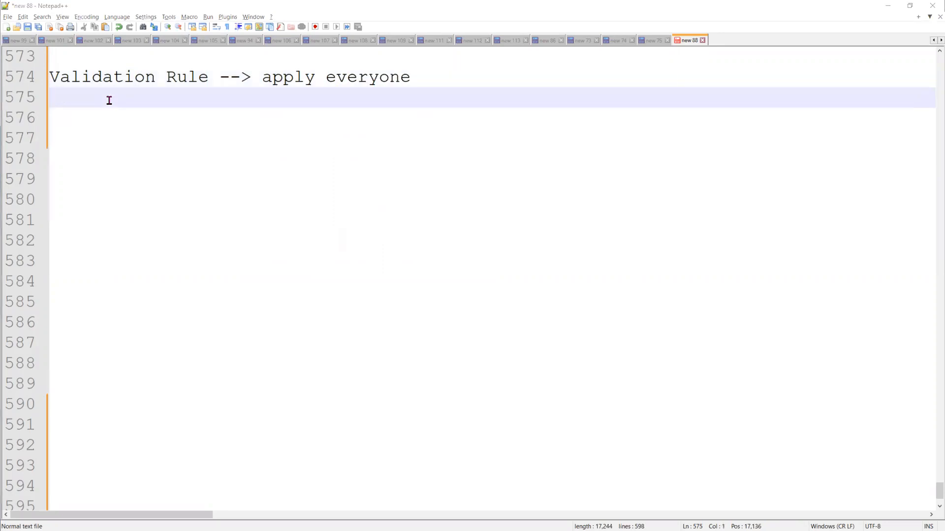
Check the Account Number wording in the Salesforce rule's error message, then return to the notes
key("alt+Tab")
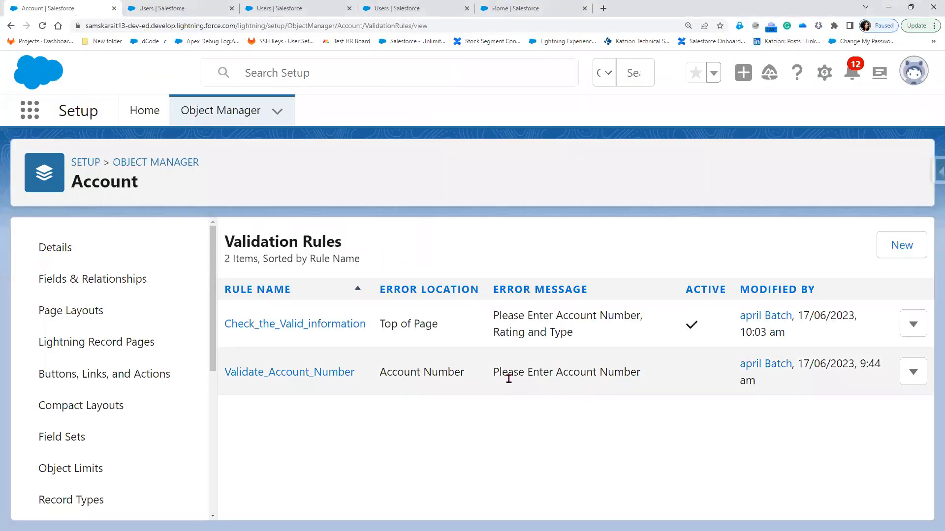
left_click_drag(556, 373, 639, 371)
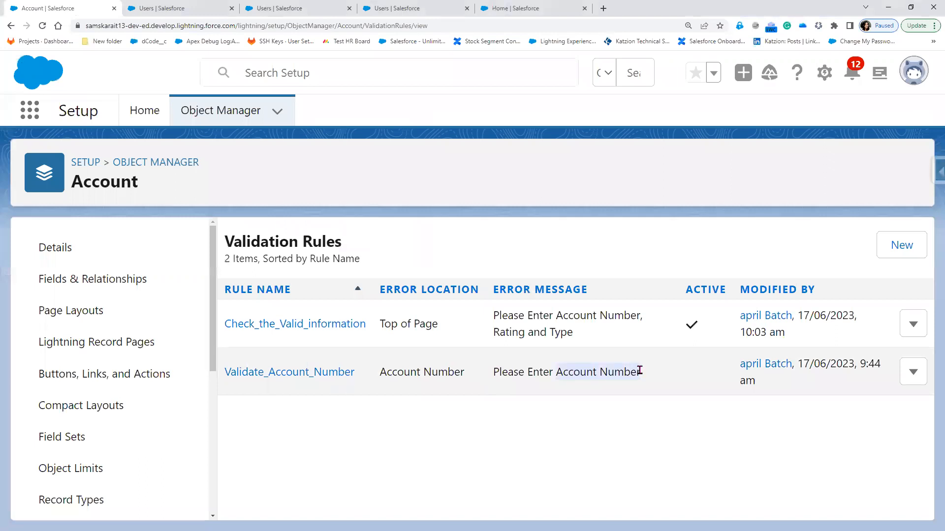
key("alt+Tab")
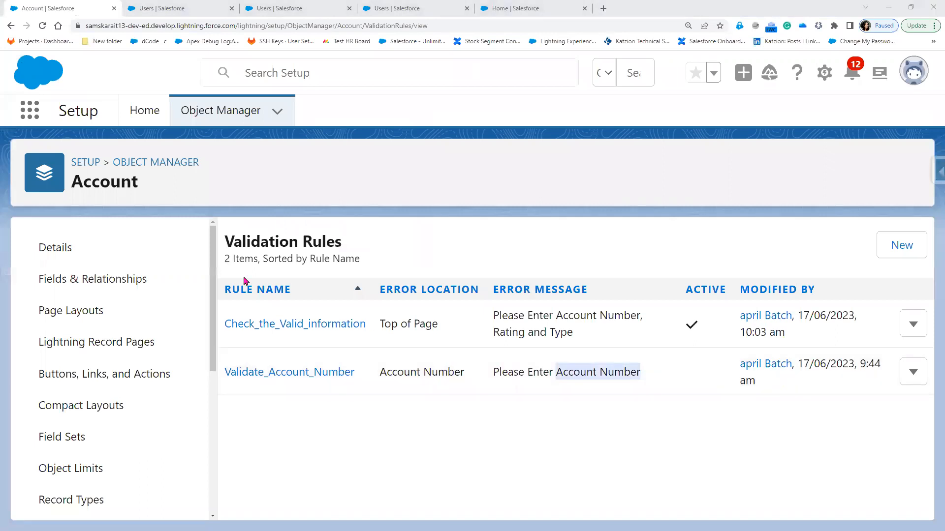
key("alt+Tab")
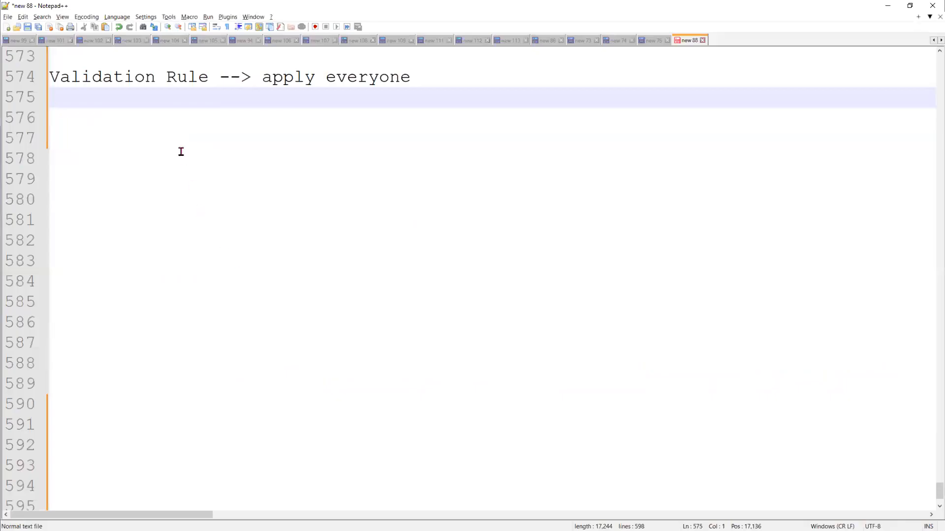
Add the notes 'IsBlank(Account Number)--> validation error message' and 'Users --> different Profile', fixing the typo
type("IsBlank")
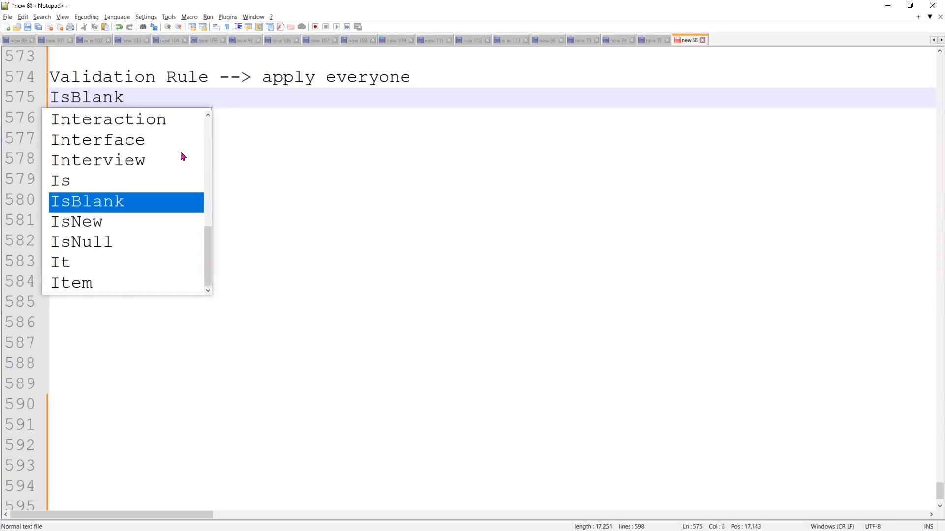
type("(Account Number")
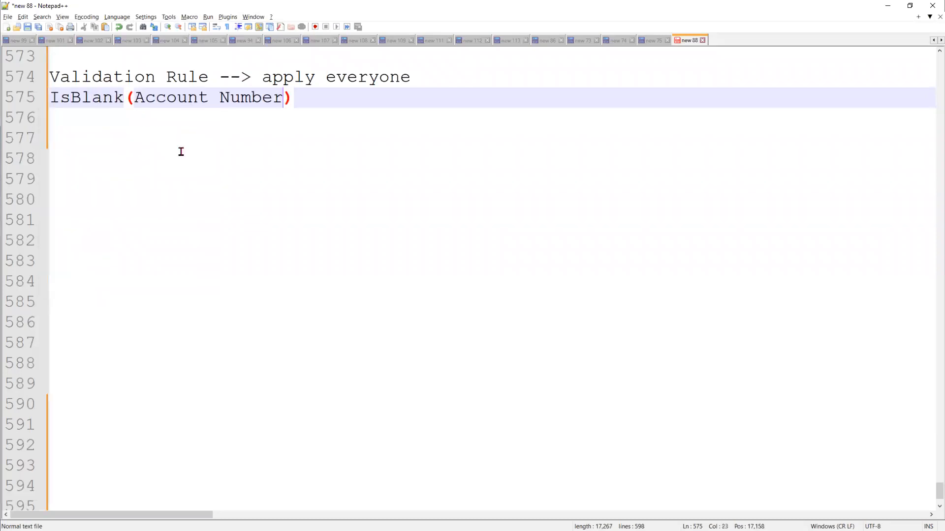
type(")--> v")
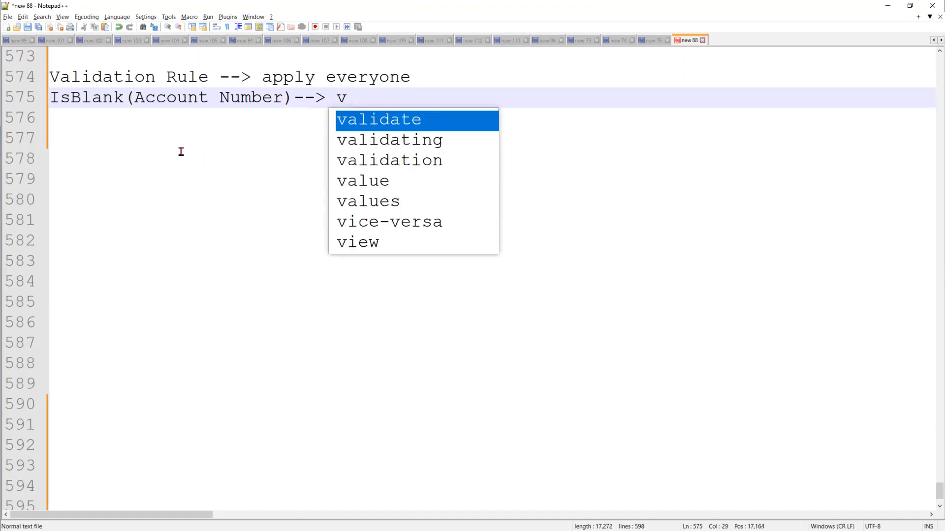
type("alid")
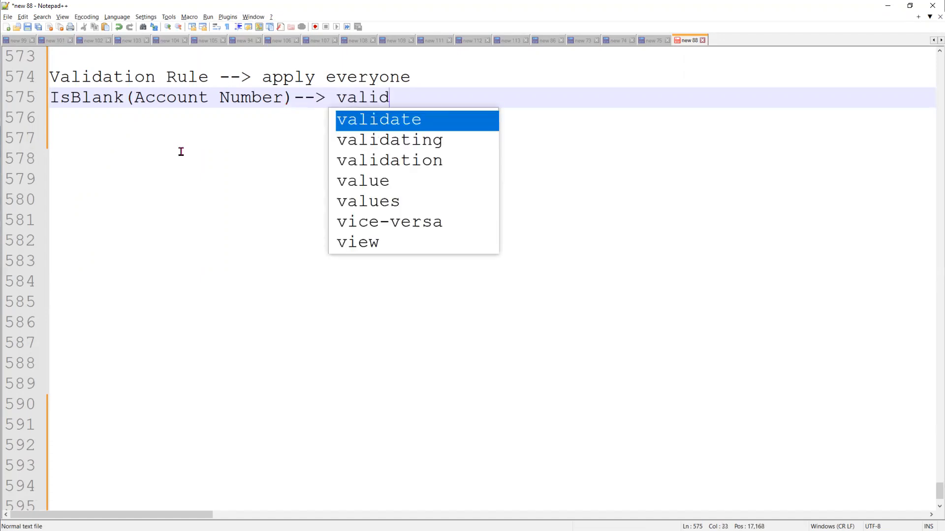
type("ation error ")
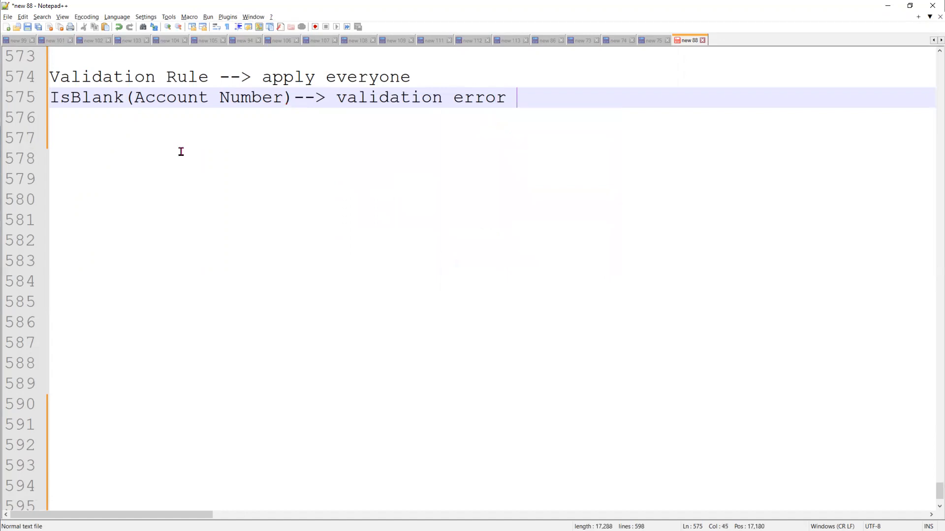
type("messge")
key("BackSpace")
key("Left")
key("Left")
type("a")
key("End")
key("Return")
key("Return")
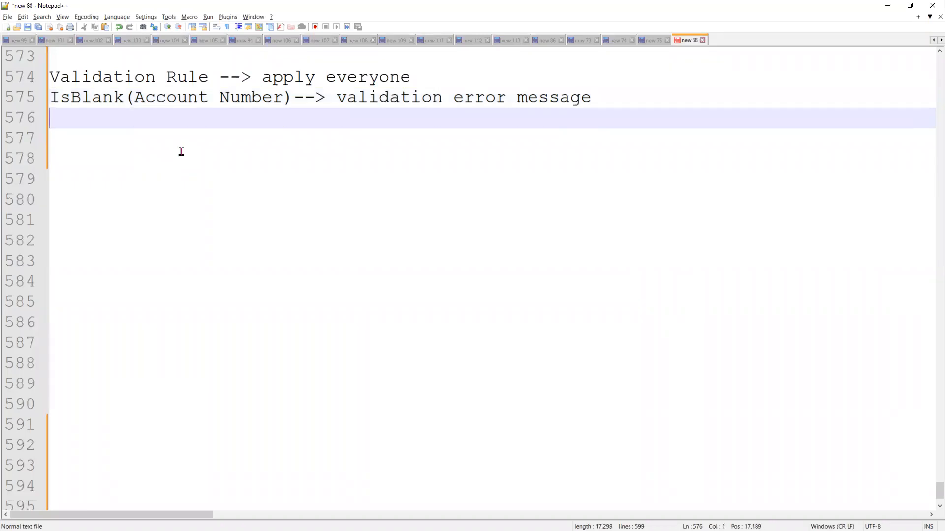
type("Us")
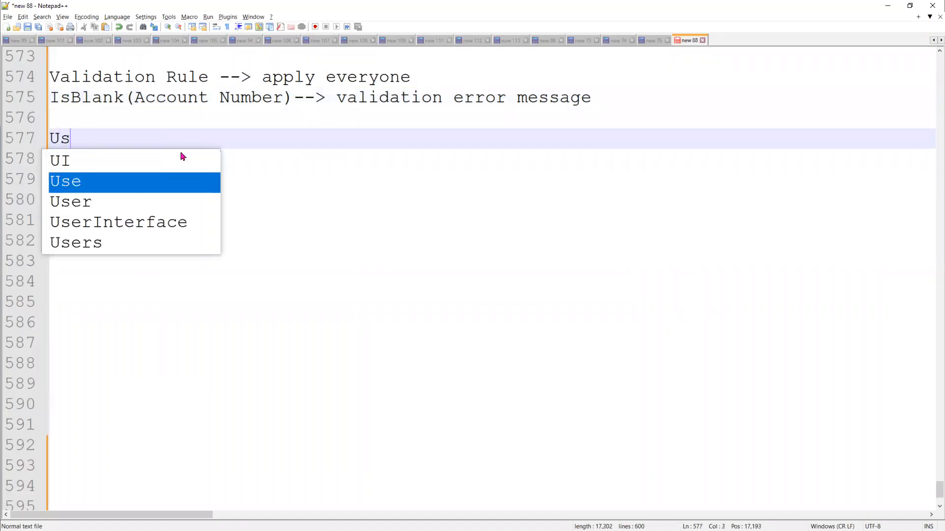
type("ers --")
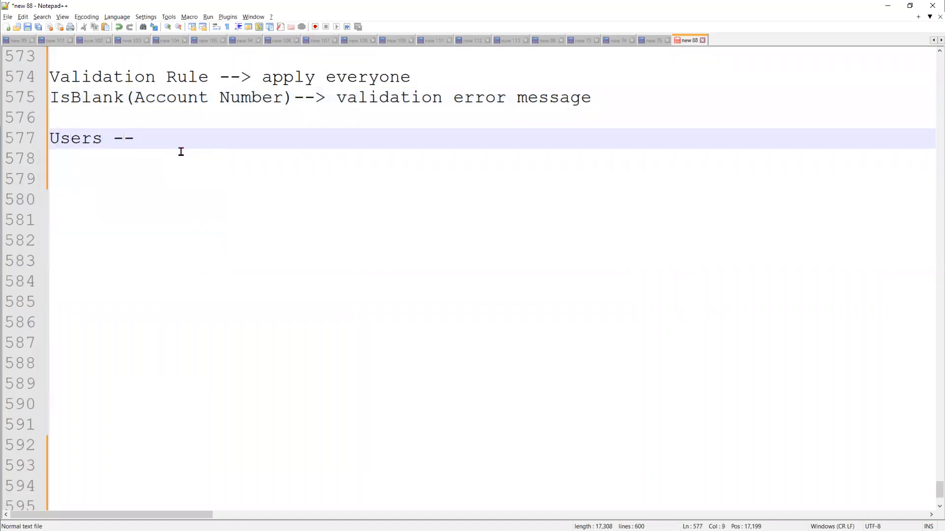
type("> diffe")
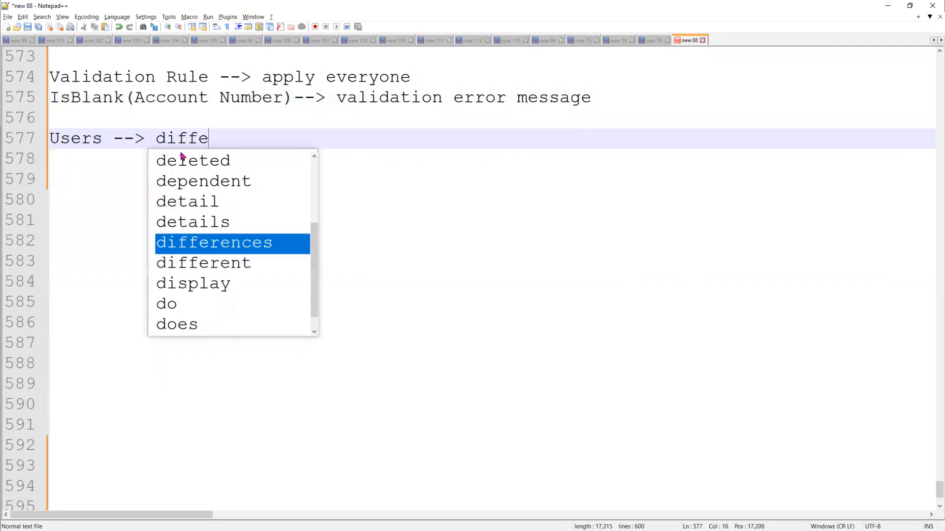
type("rent Profile")
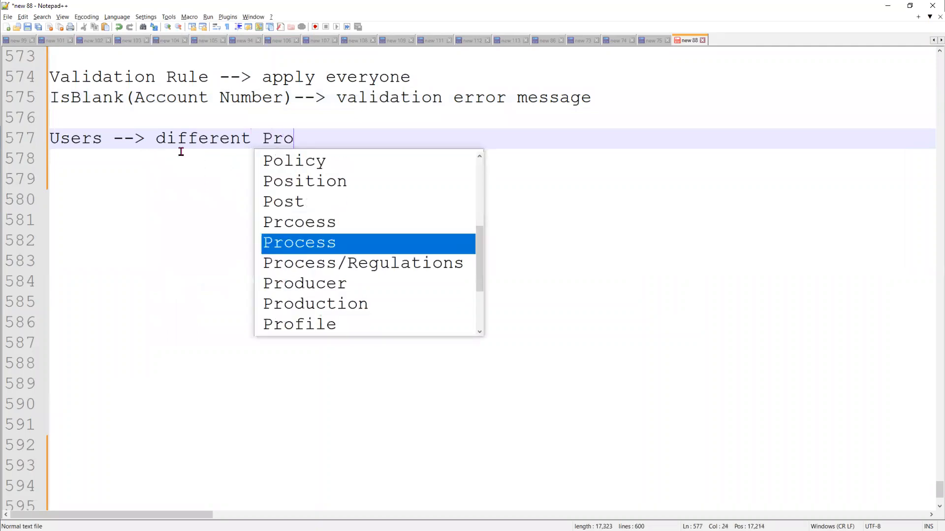
key("Return")
key("Return")
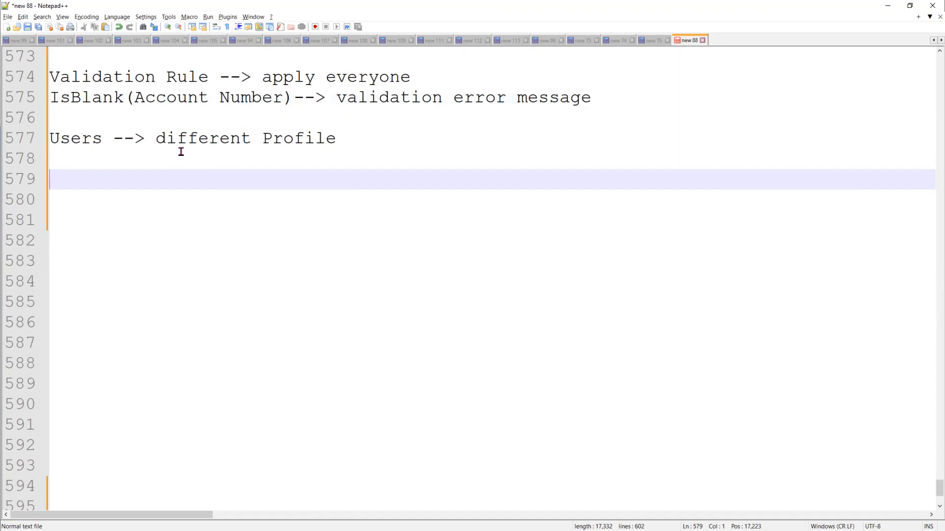
Write the note 'remove the validation rule for one profile <System Admin>'
type("by pass")
key("BackSpace")
key("BackSpace")
key("BackSpace")
key("BackSpace")
key("BackSpace")
key("BackSpace")
key("BackSpace")
key("BackSpace")
type("remove the ")
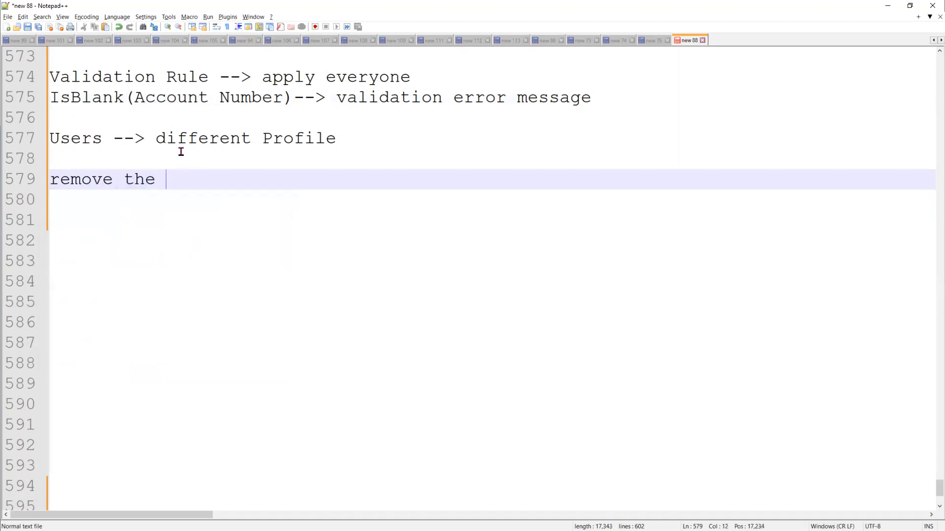
type("valid")
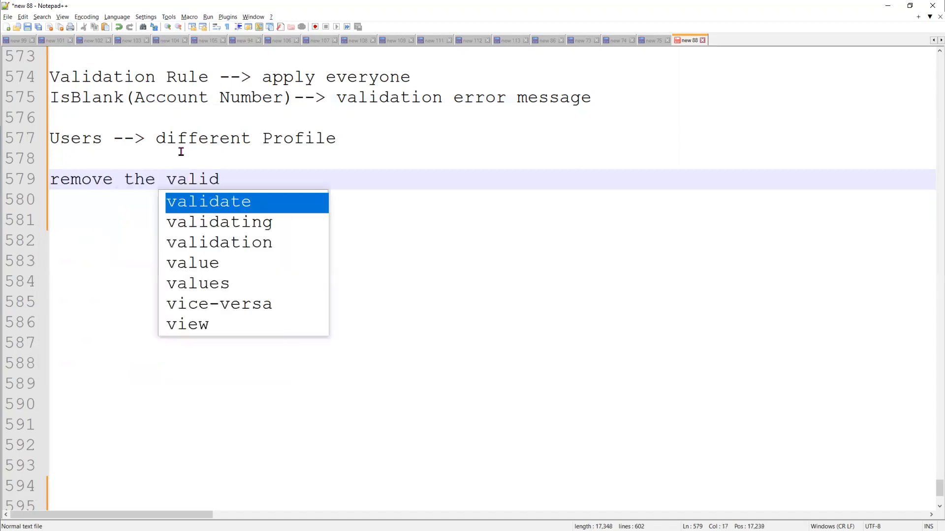
type("ation r")
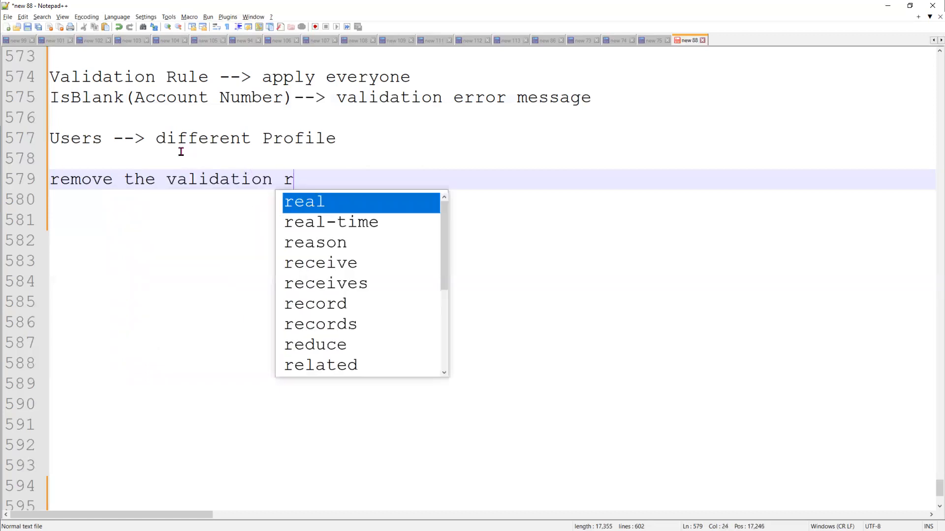
type("ule for o")
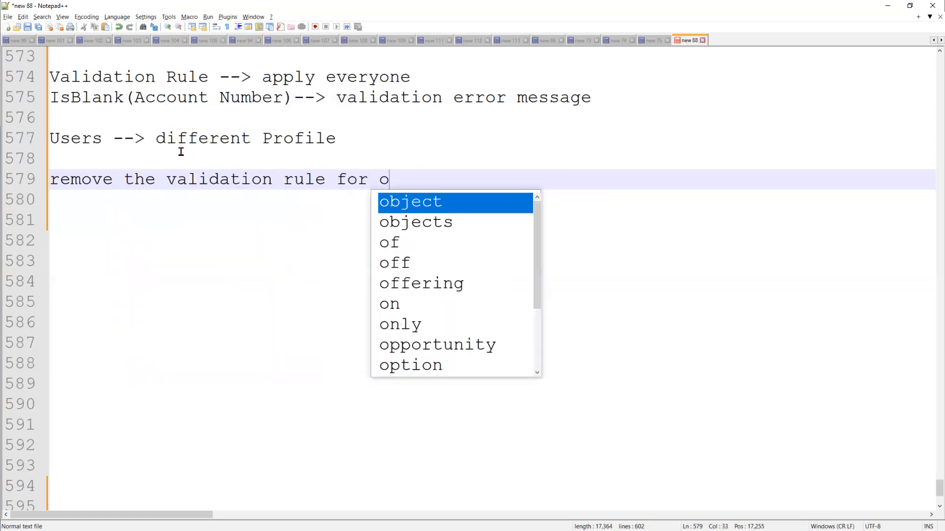
type("ne profile ")
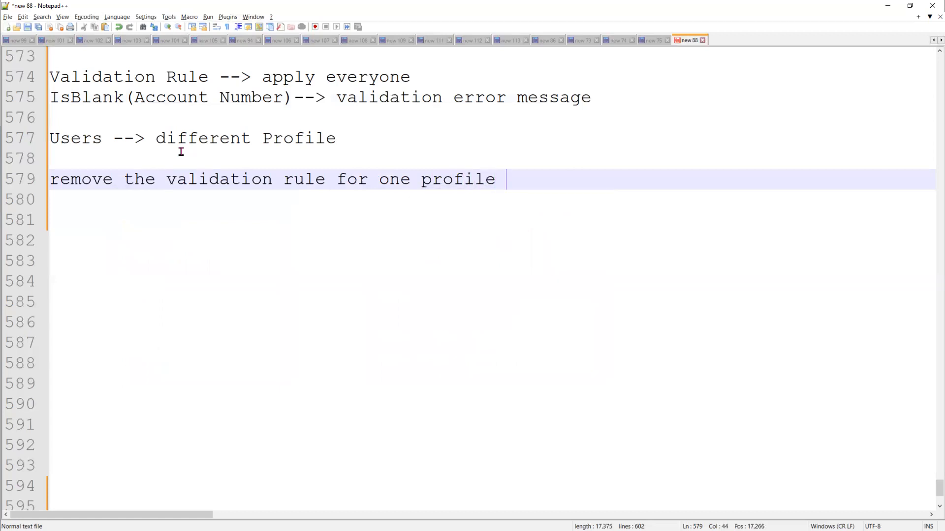
type("<S>")
key("Left")
type("System A")
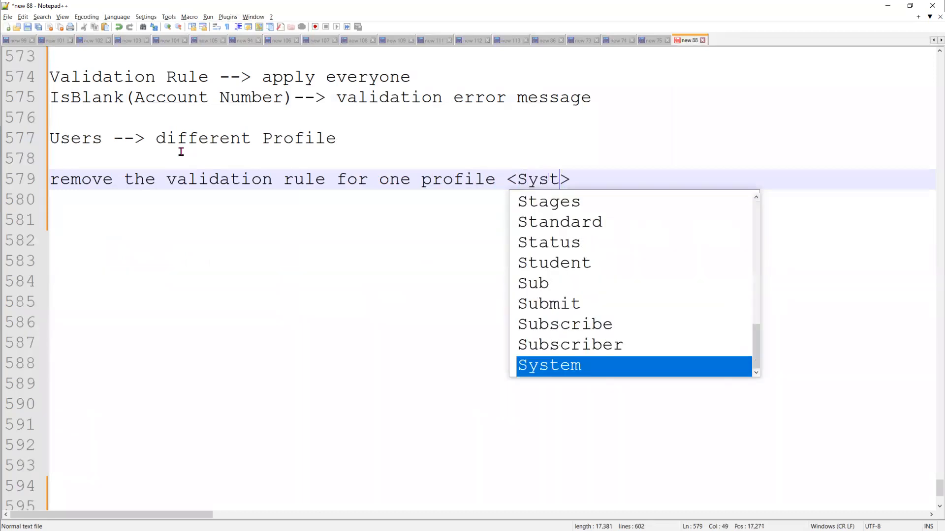
type("dmin")
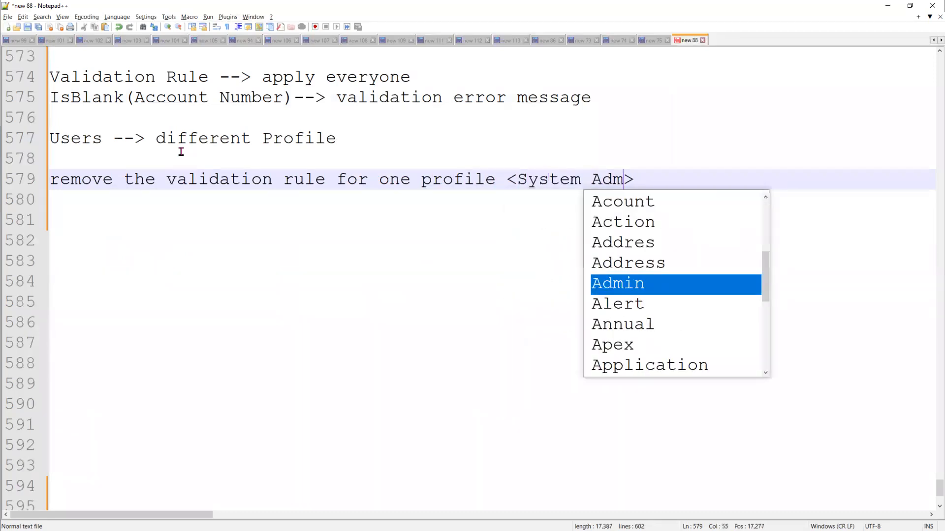
key("Right")
key("Return")
key("Return")
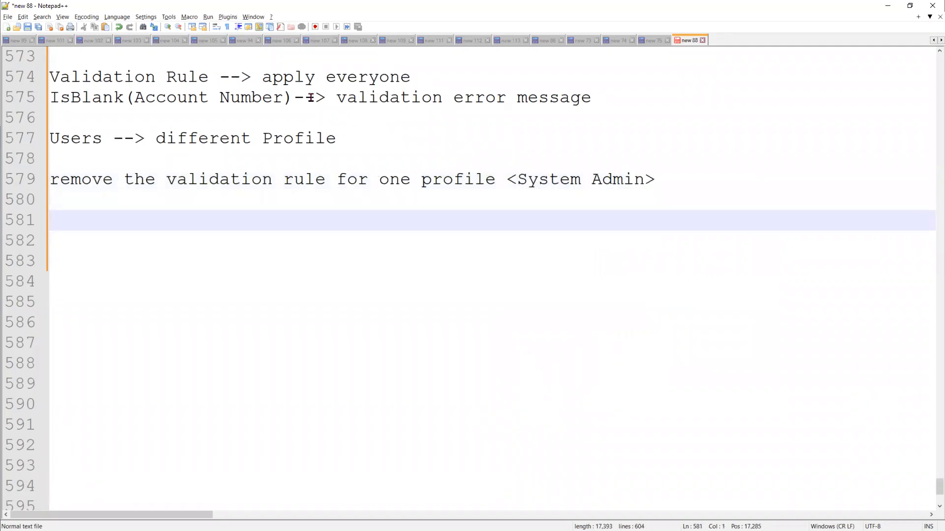
Review the error message and System Admin notes, then add blank lines below
left_click_drag(326, 97, 618, 93)
left_click_drag(517, 180, 641, 180)
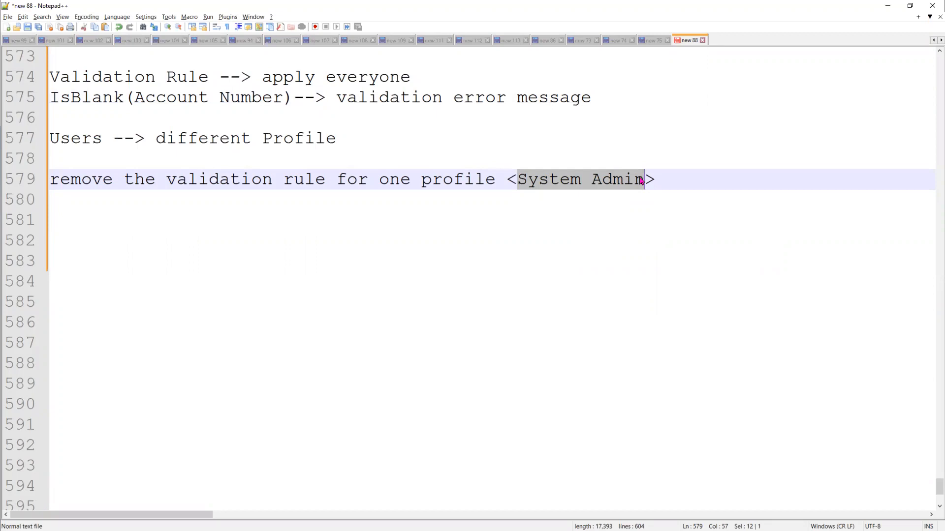
left_click(641, 180)
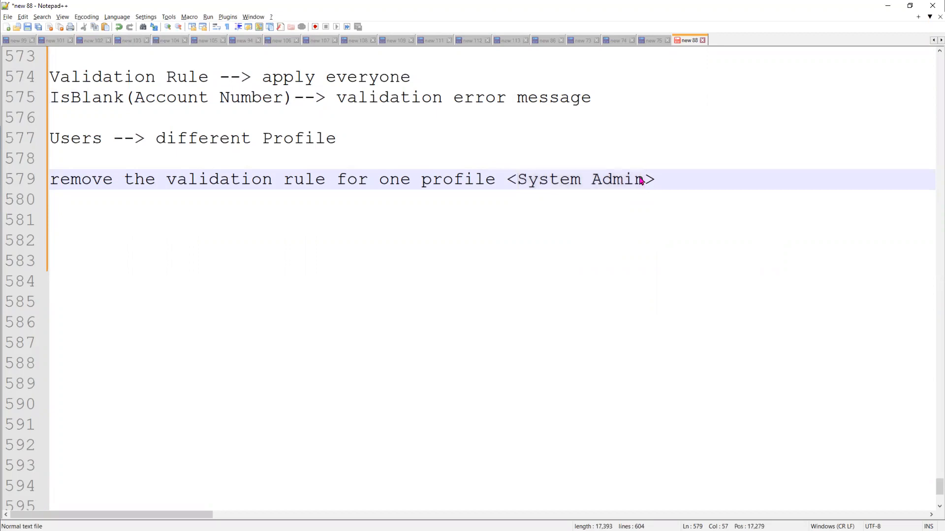
key("Return")
key("Return")
key("BackSpace")
key("BackSpace")
key("End")
key("Return")
key("Return")
key("Return")
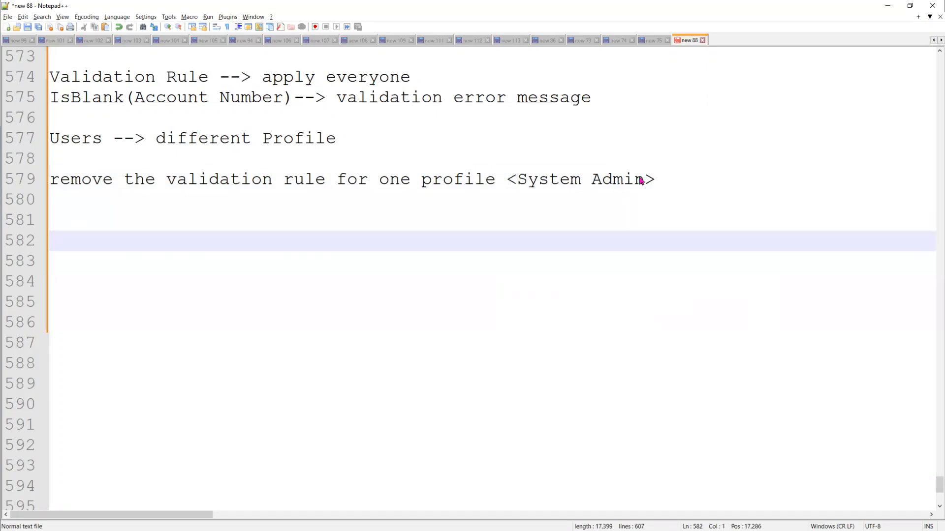
Type 'error message --> Bank Development/Admin --> able to update with any error message' on line 582
type("error me")
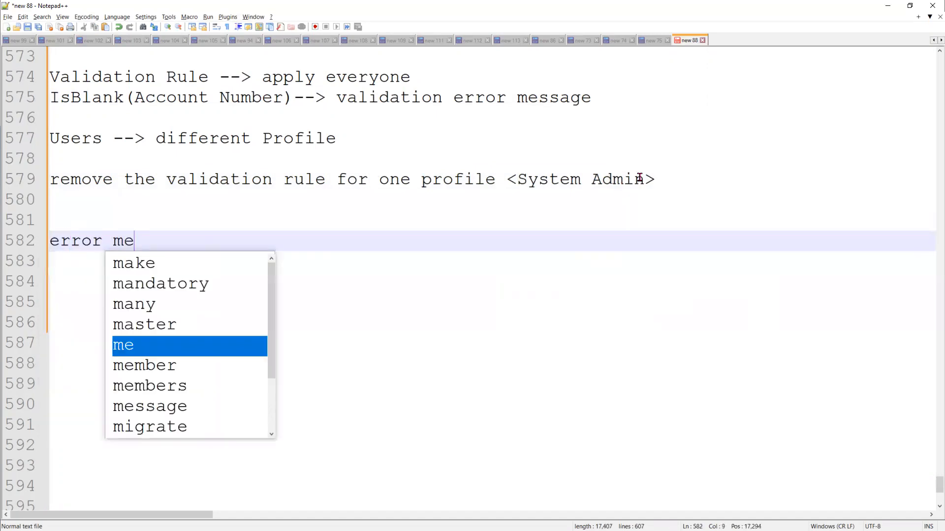
type("ssage ")
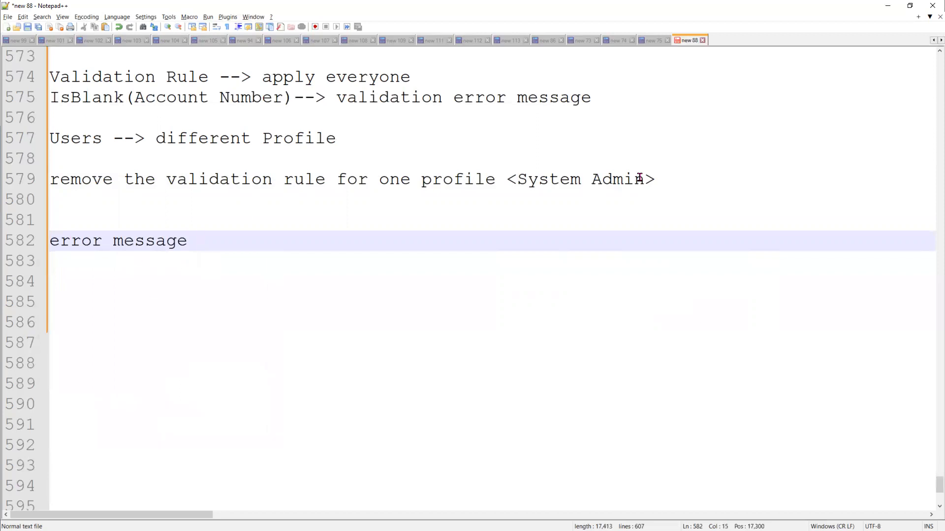
type("--> Bank D")
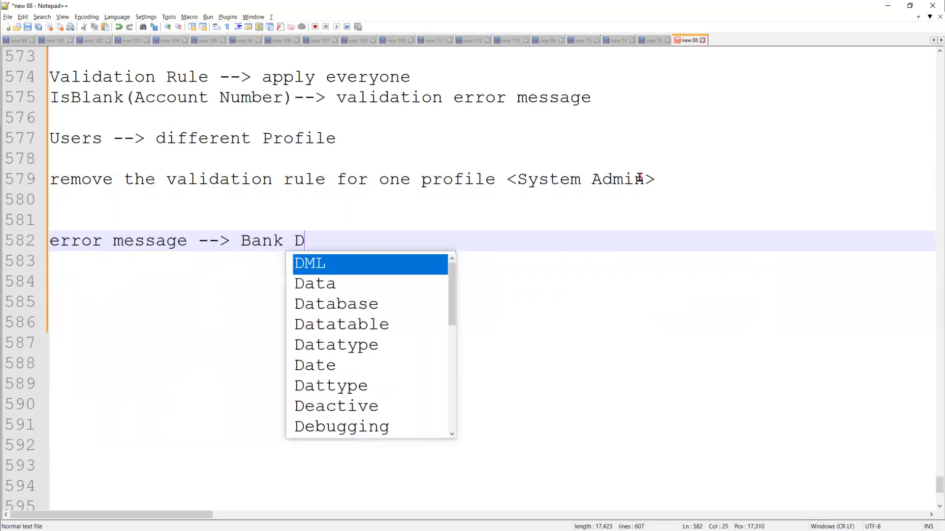
type("evel")
key("Escape")
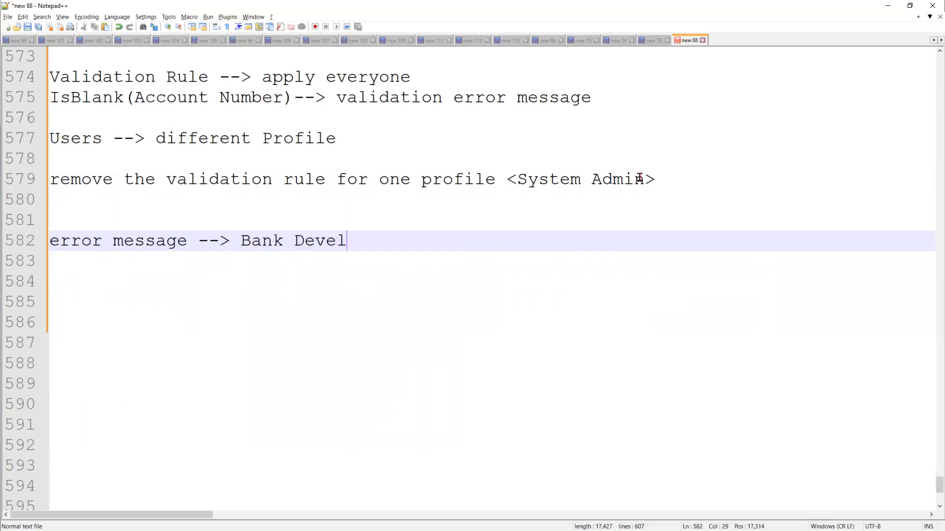
type("oper")
key("BackSpace")
key("BackSpace")
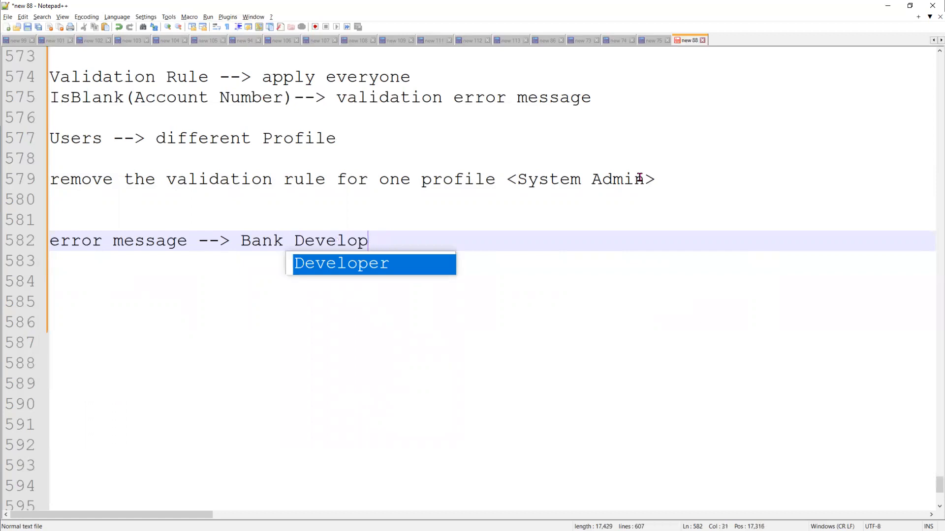
type("ment/Admin --> ")
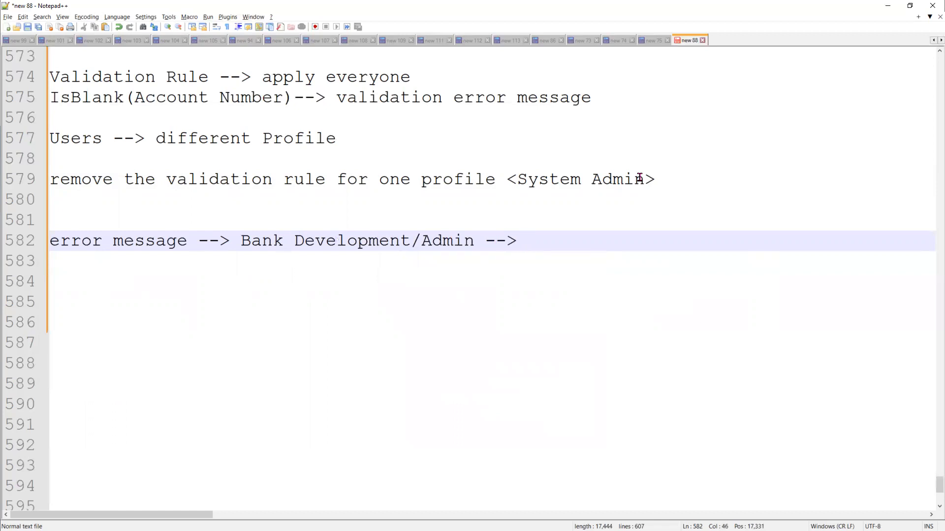
type("able to updat")
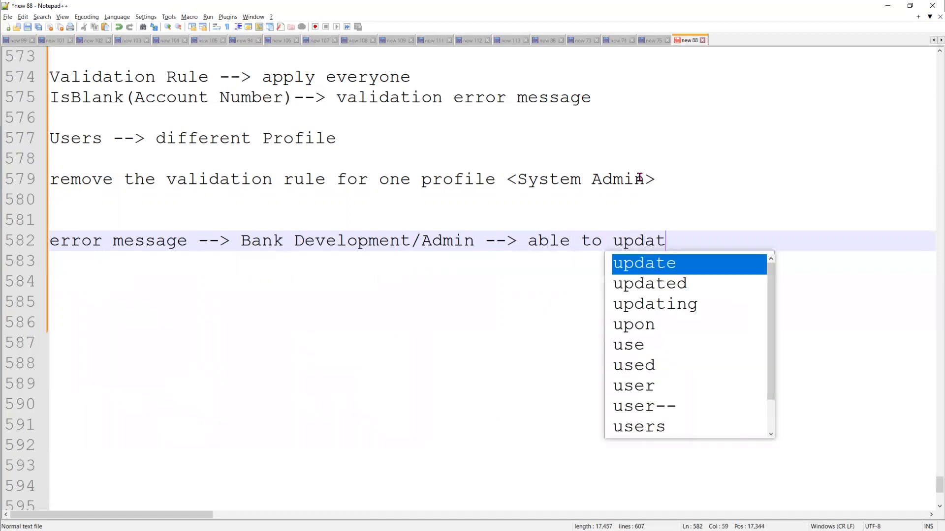
type("e with ")
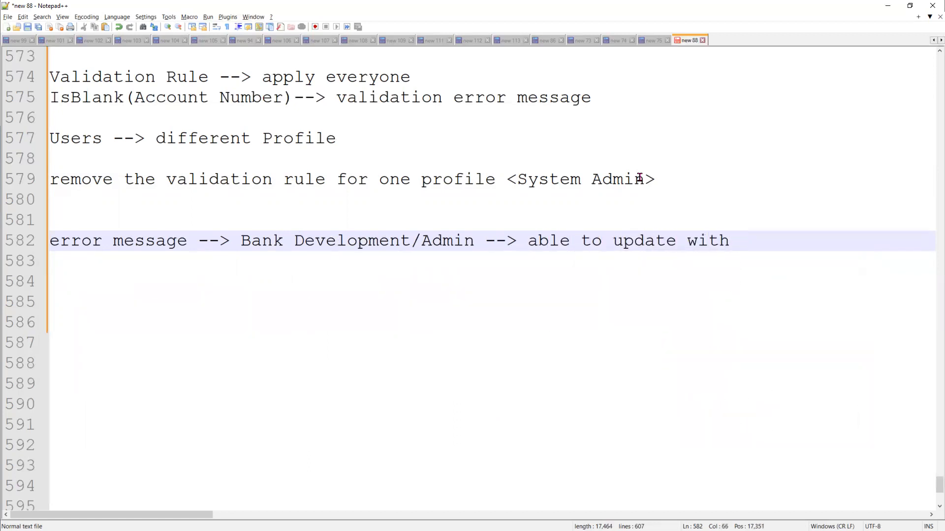
type("any error ")
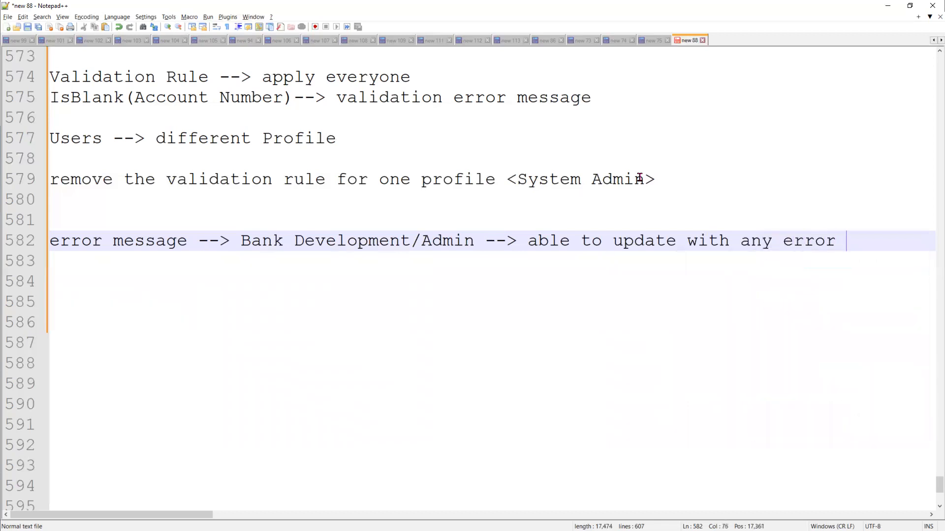
type("message")
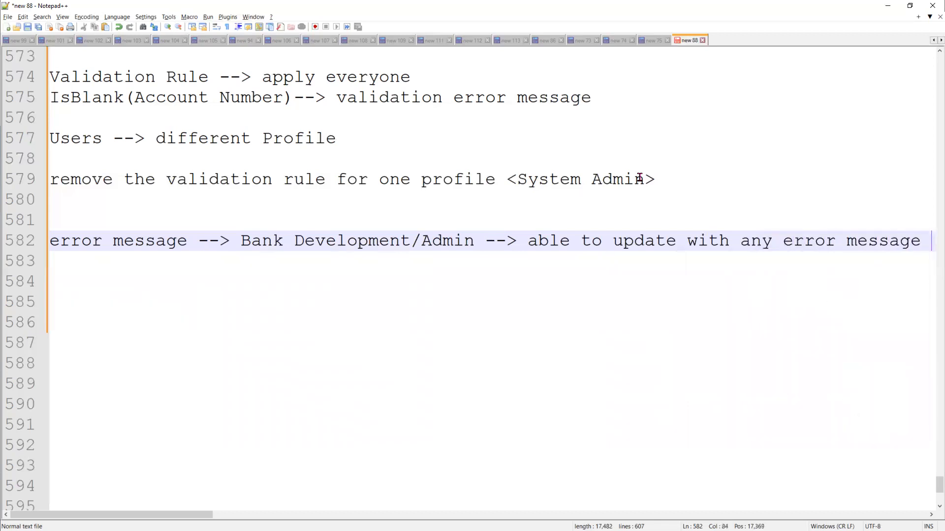
key("Return")
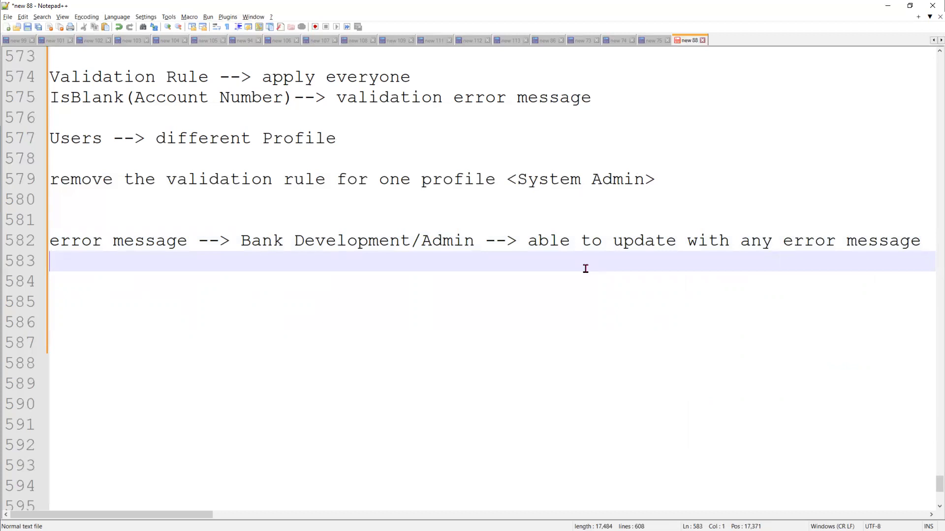
Add 'User.Profile =System Admin' on line 584, then select the notes from line 576 down to it
key("Return")
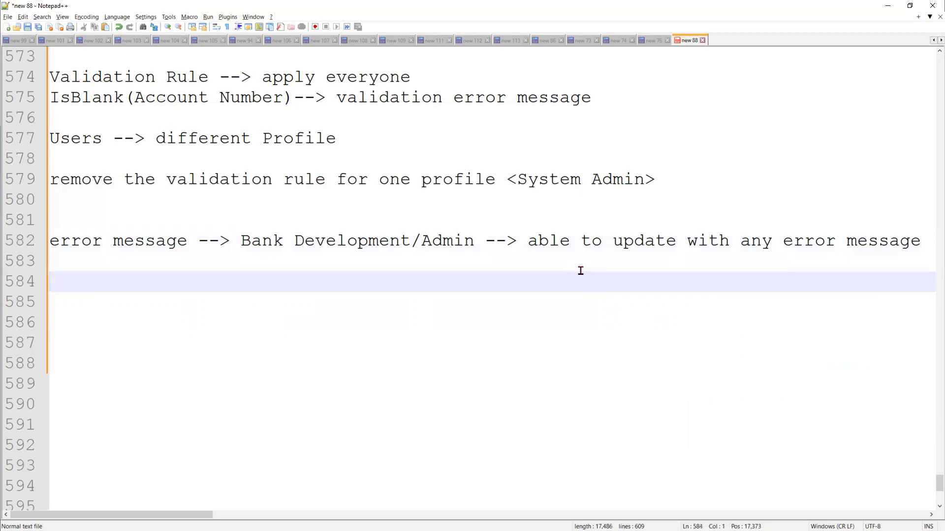
type("User.Pro")
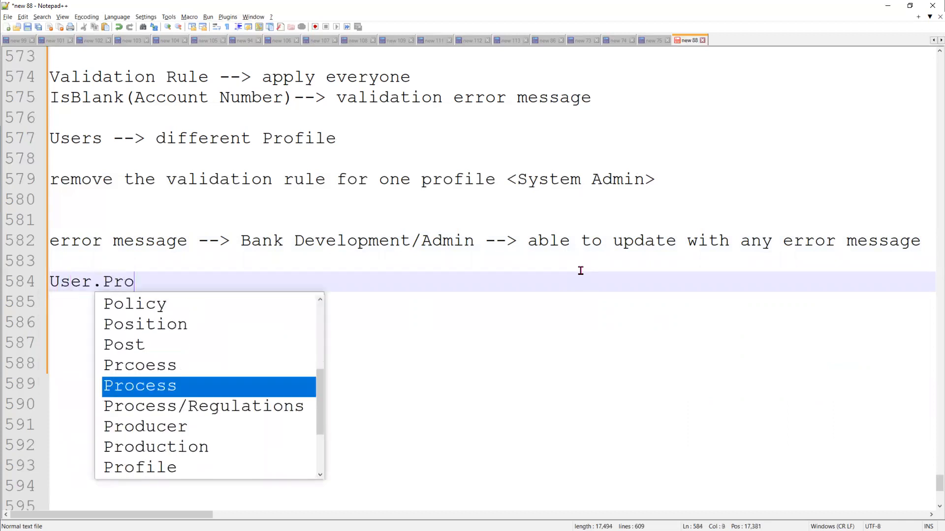
type("file =S")
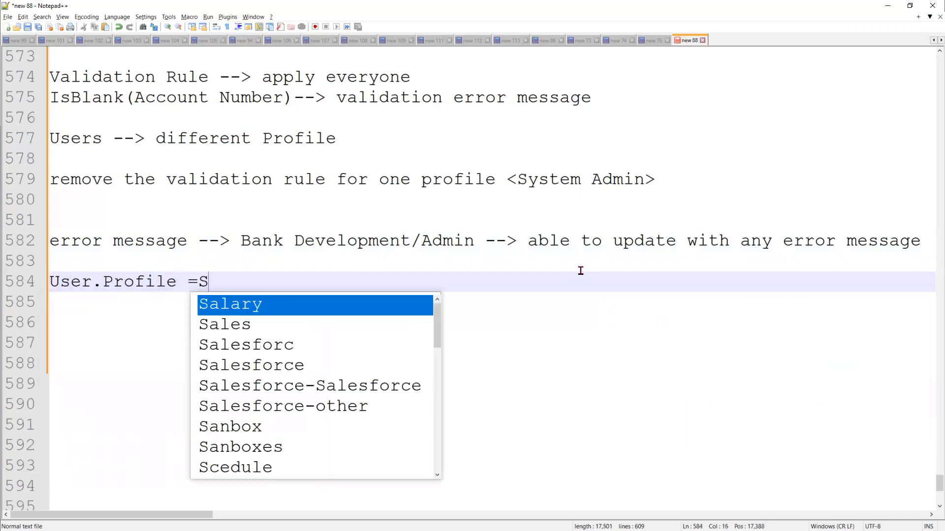
type("ystem Admin")
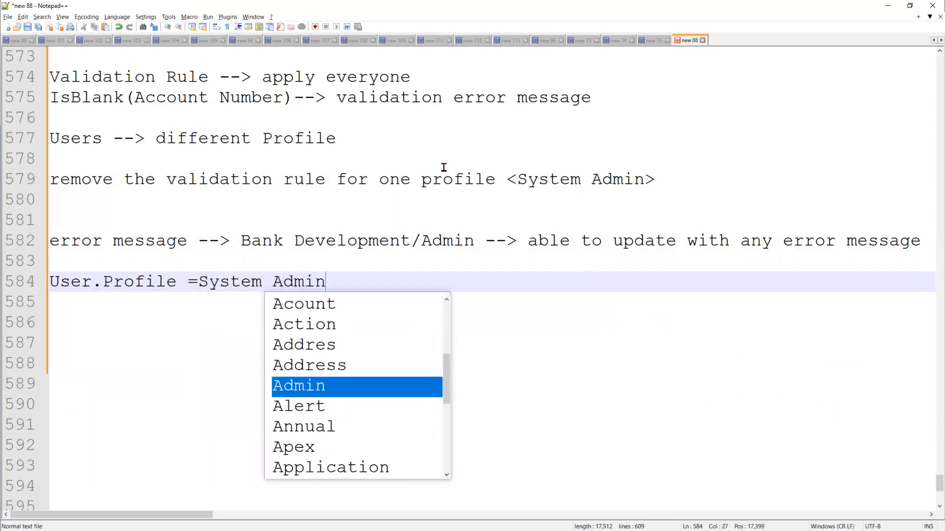
left_click(209, 316)
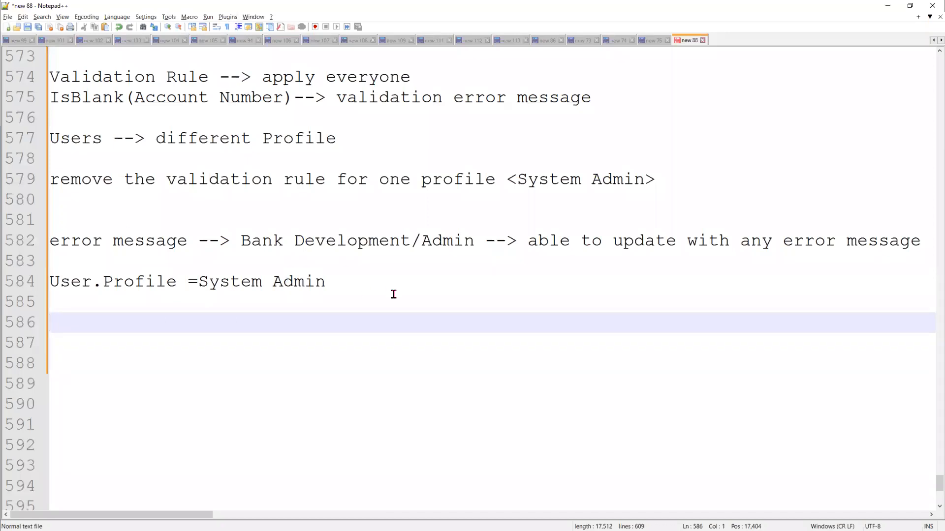
left_click(369, 292)
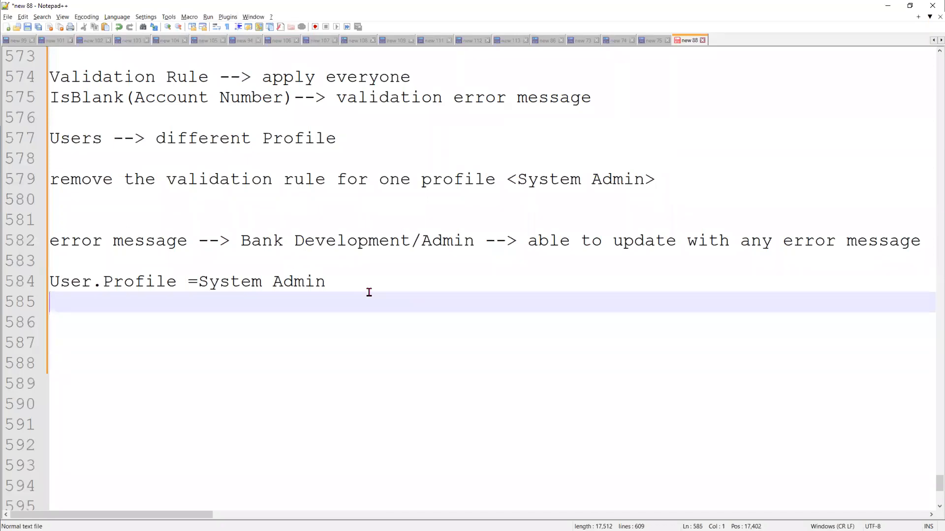
left_click(366, 283)
left_click_drag(286, 274, 39, 110)
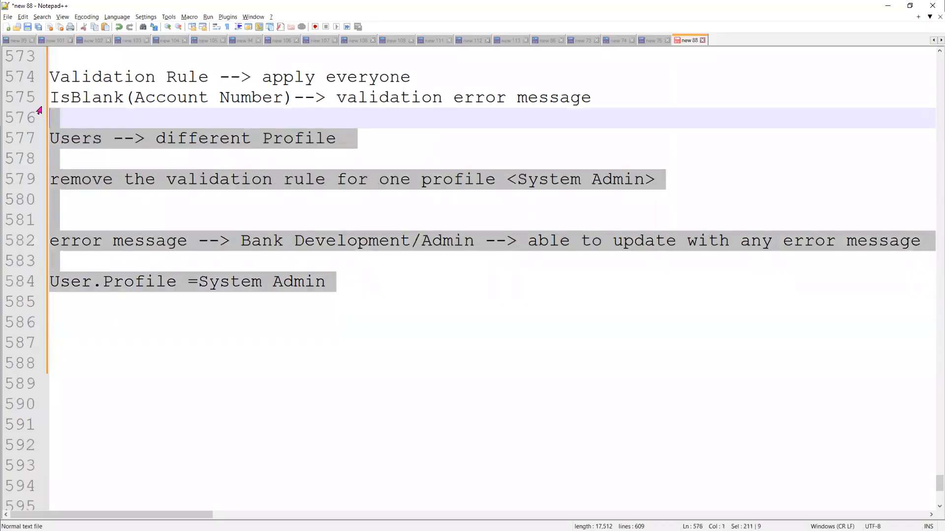
Back in Salesforce, make the Validate_Account_Number rule active and save it
left_click(905, 5)
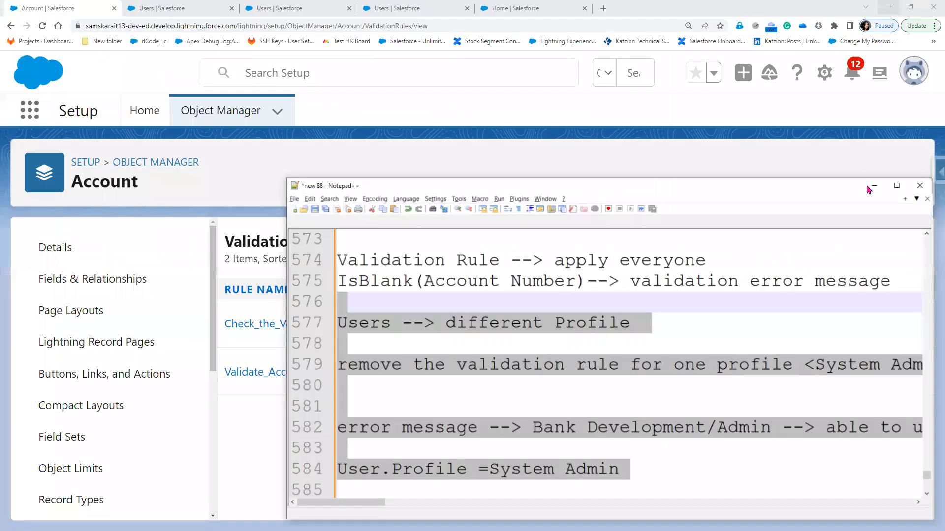
left_click(901, 195)
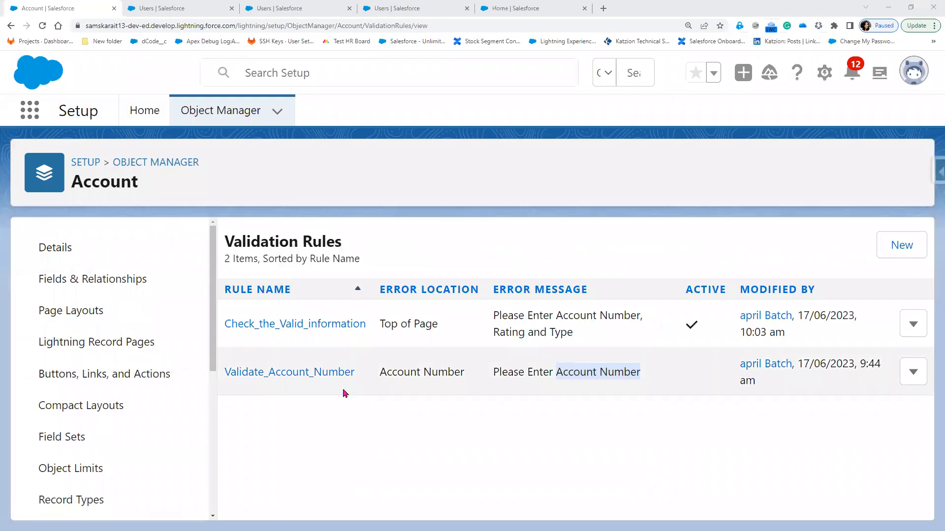
left_click(887, 5)
left_click(314, 373)
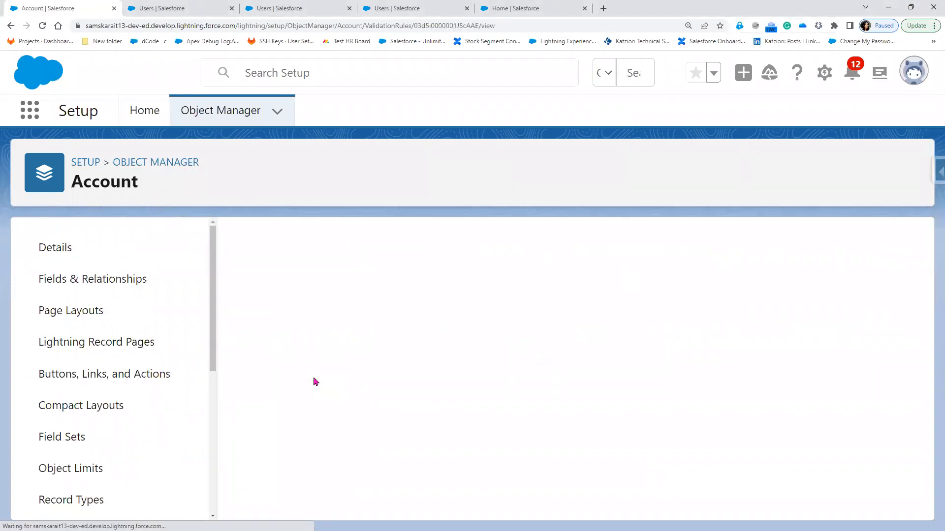
left_click(461, 311)
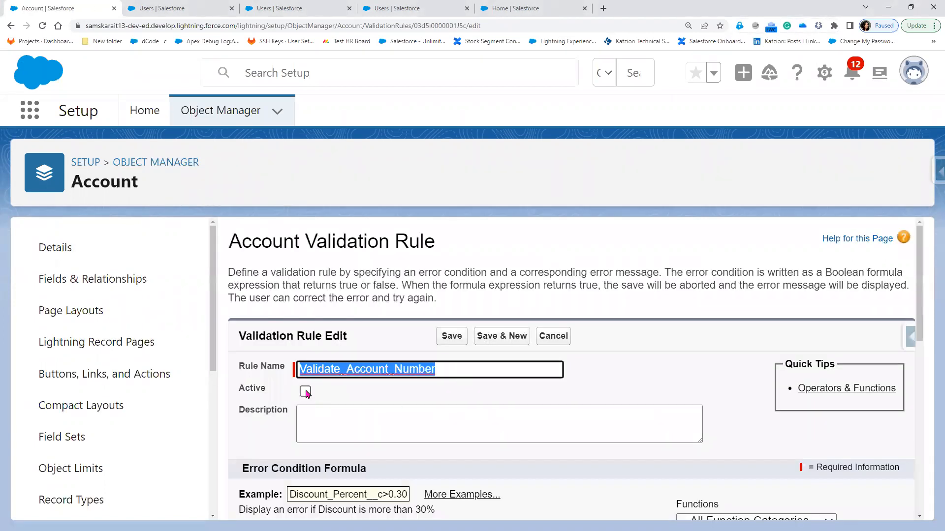
left_click(306, 392)
left_click(451, 337)
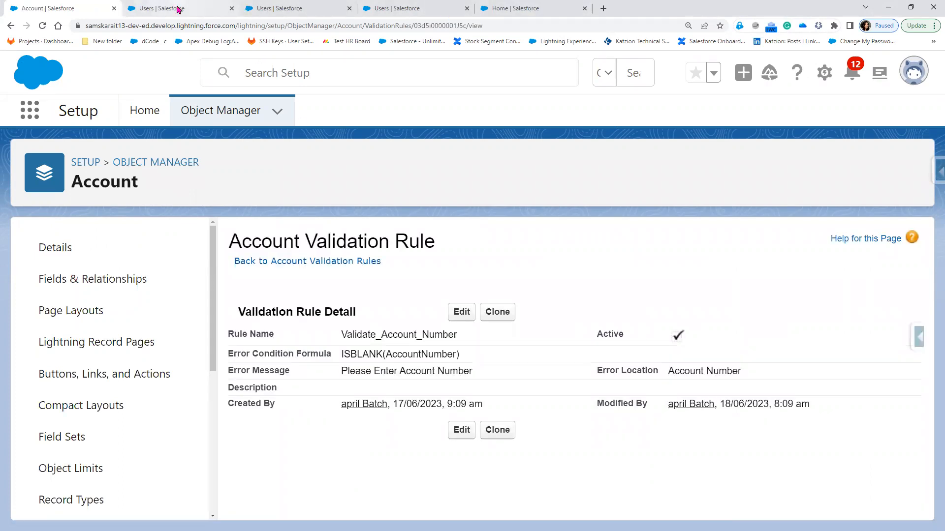
Close an extra Users tab and go to the Salesforce Home page
left_click(265, 10)
left_click(264, 9)
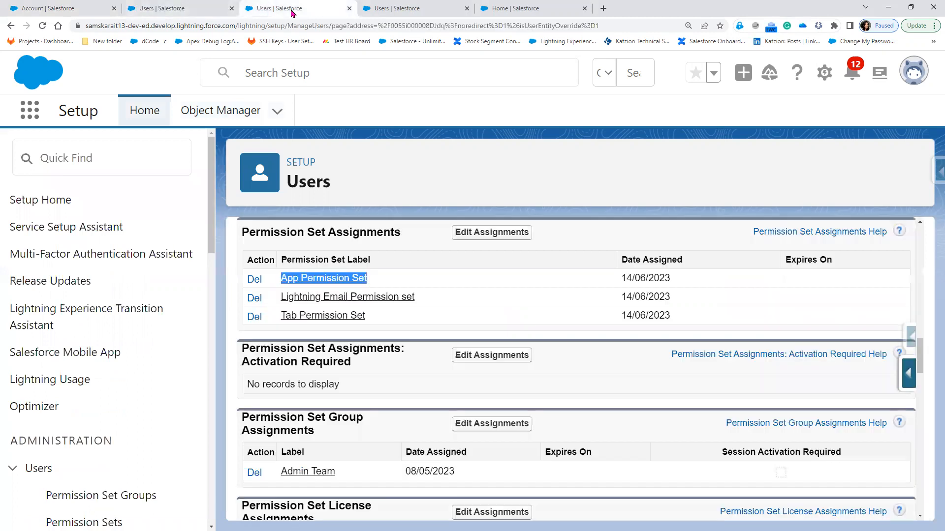
left_click(348, 9)
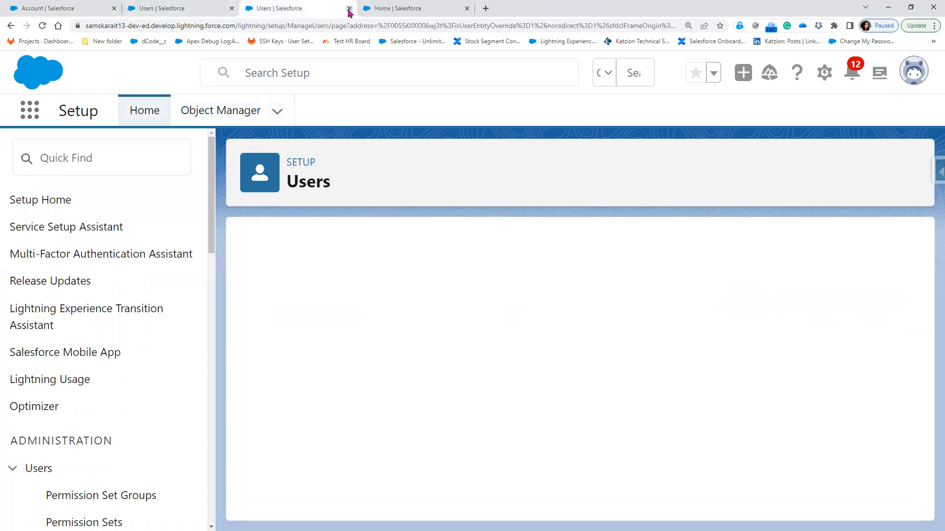
left_click(393, 9)
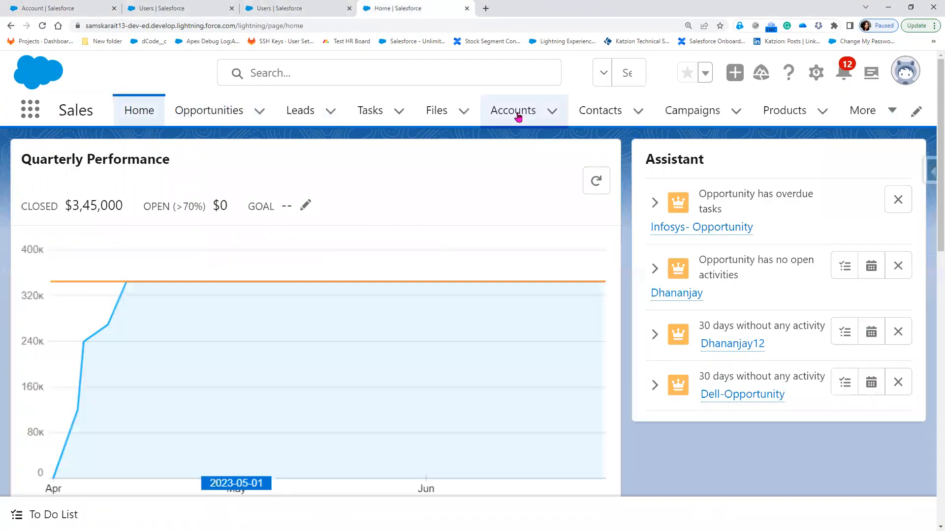
Open the Audi account, clear its Account Number, and try to save it
left_click(518, 116)
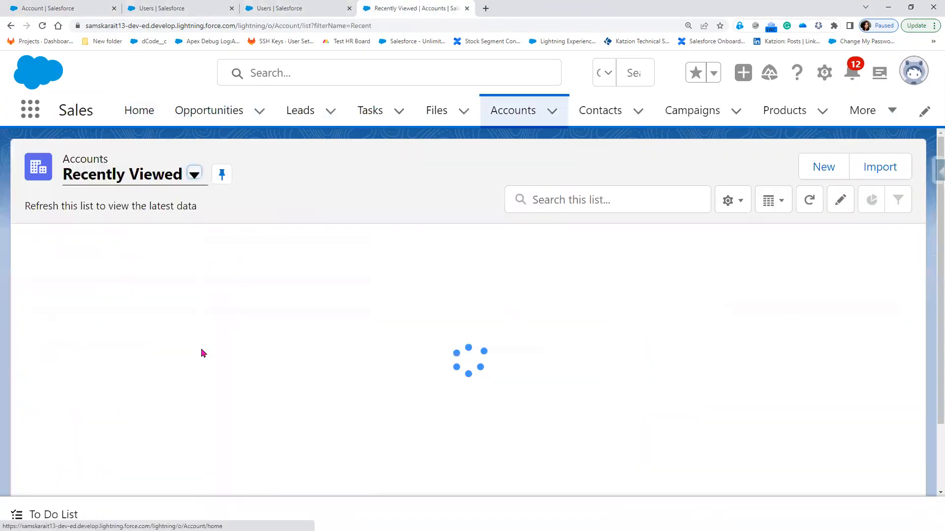
left_click(110, 266)
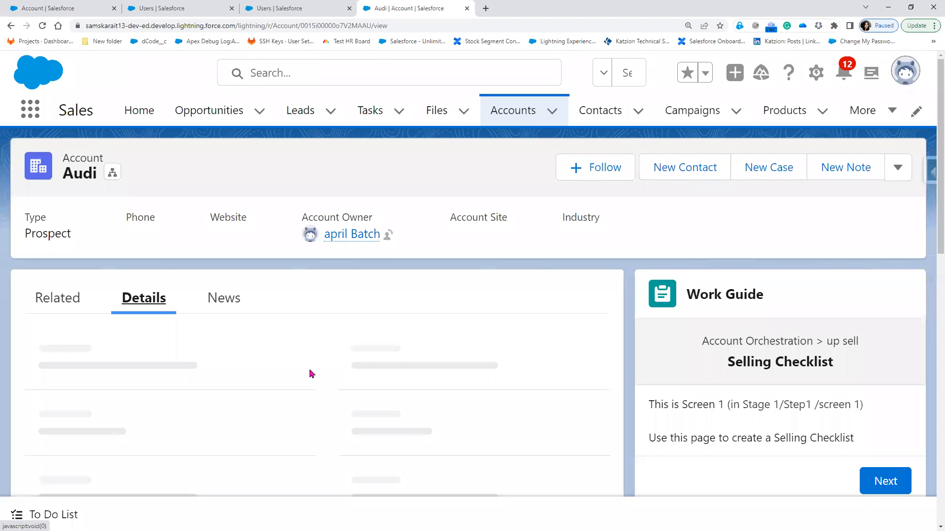
scroll(142, 451, "down", 2)
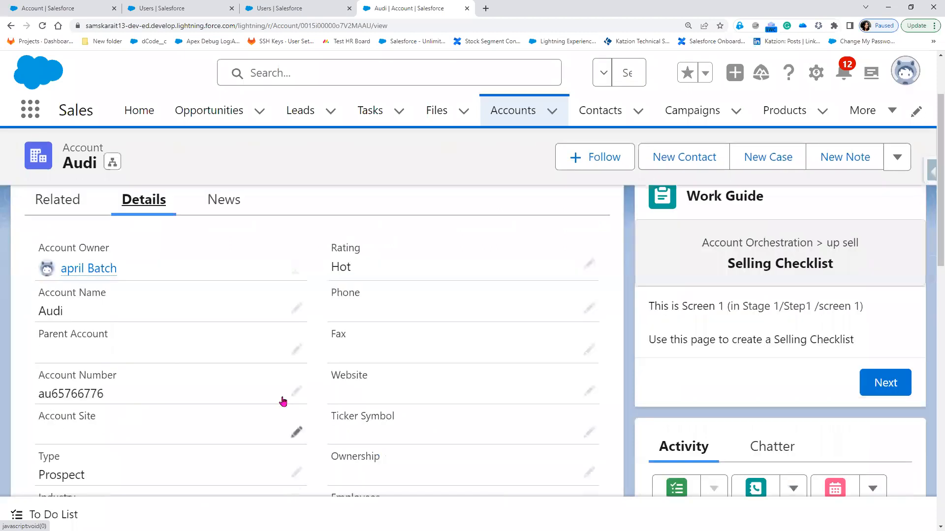
double_click(52, 394)
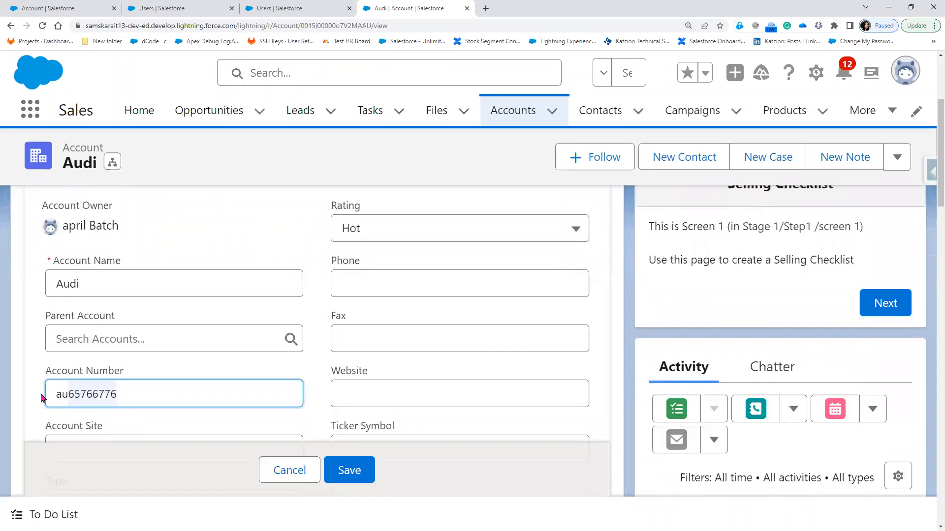
key("ctrl+a")
key("BackSpace")
left_click(349, 473)
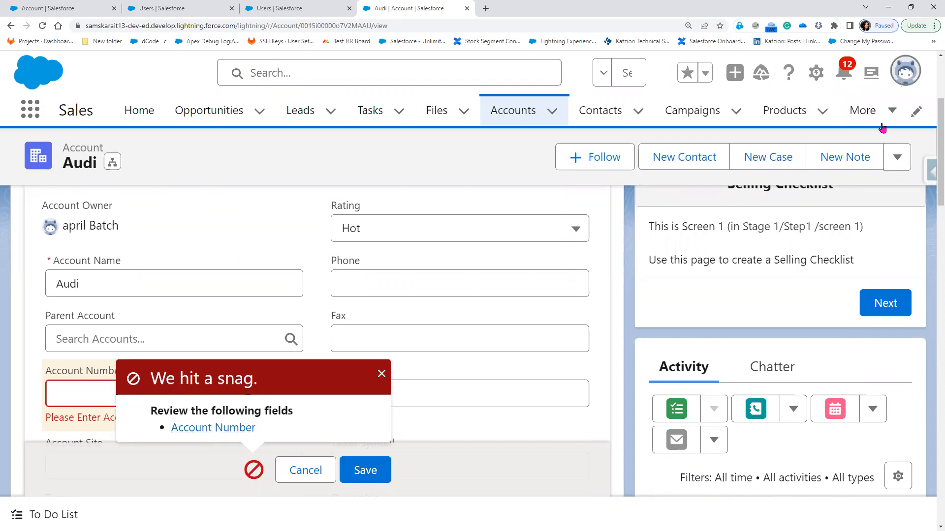
Confirm the user's System Administrator profile, then dismiss the Audi account's save error
left_click(297, 9)
left_click_drag(697, 403, 832, 405)
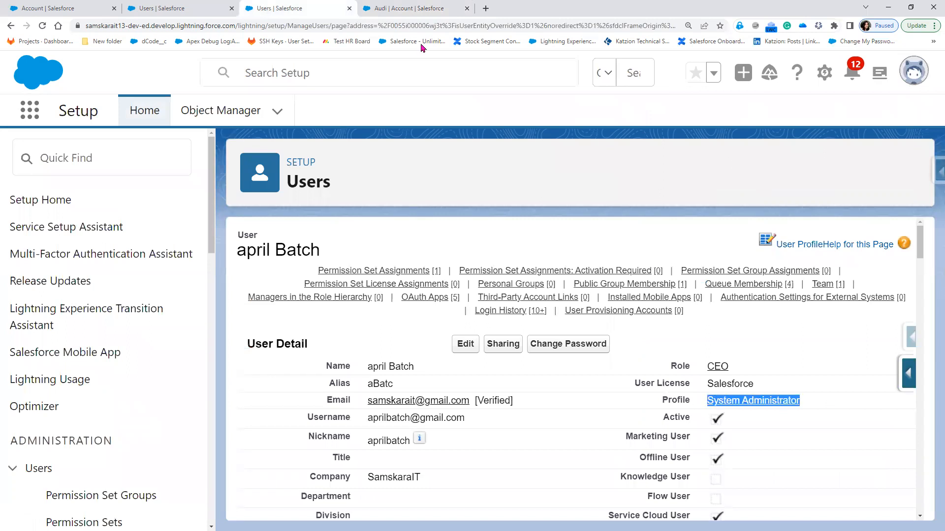
key("ctrl+Tab")
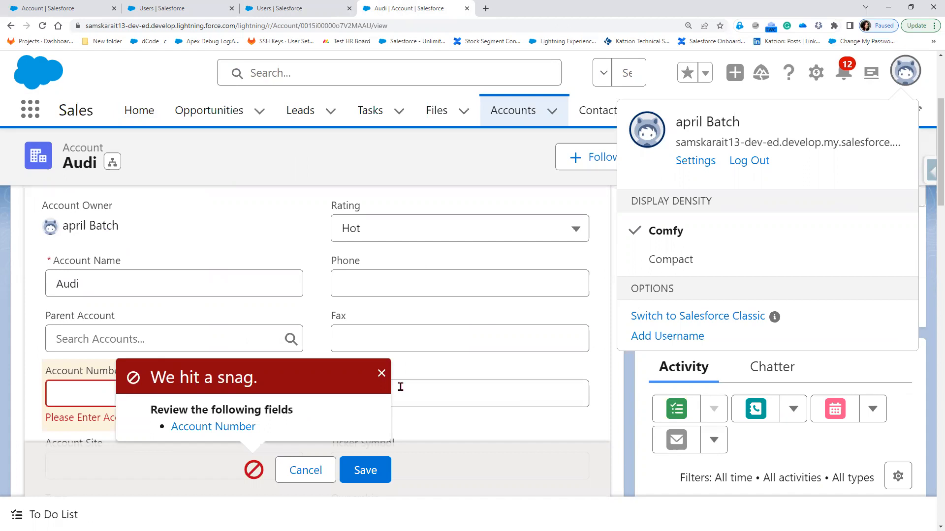
left_click(382, 374)
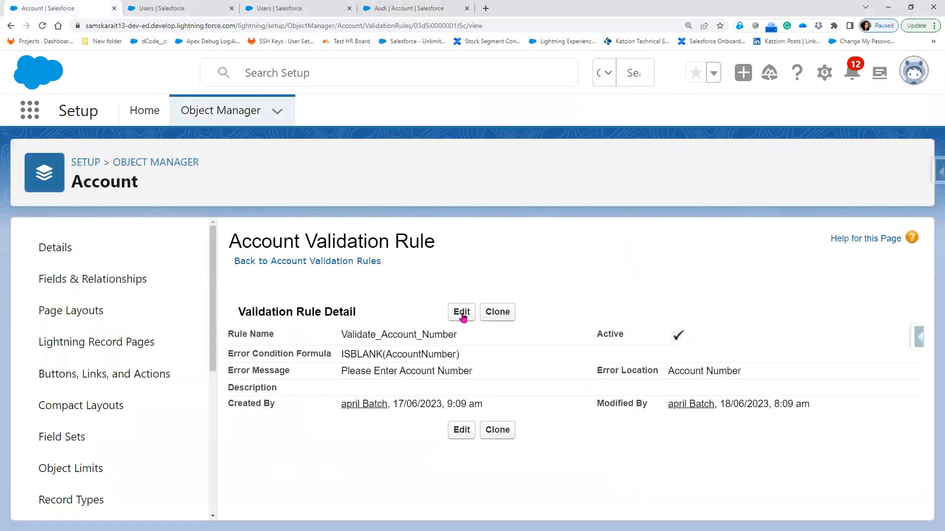
Append ', $Profile.Name' after ISBLANK(AccountNumber) in the Validate_Account_Number formula
left_click(464, 317)
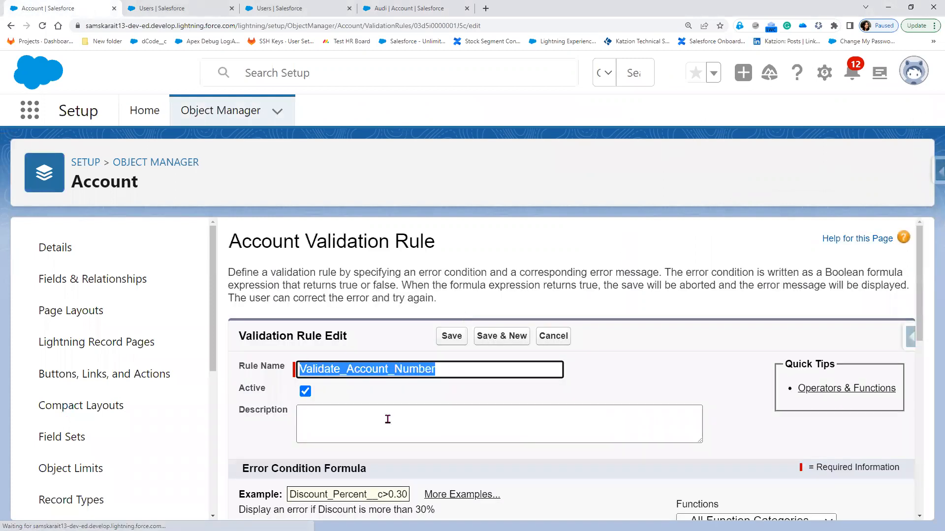
scroll(380, 416, "down", 4)
left_click(403, 385)
type(",")
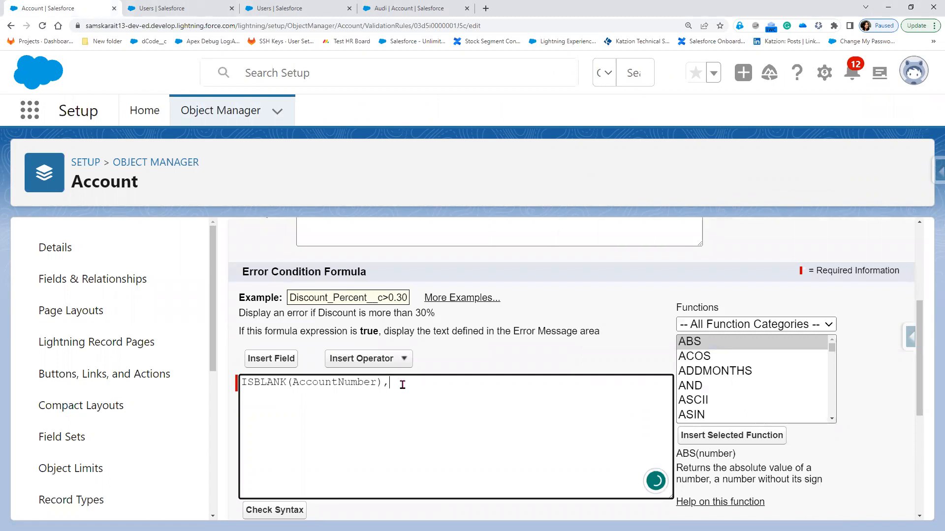
left_click(275, 364)
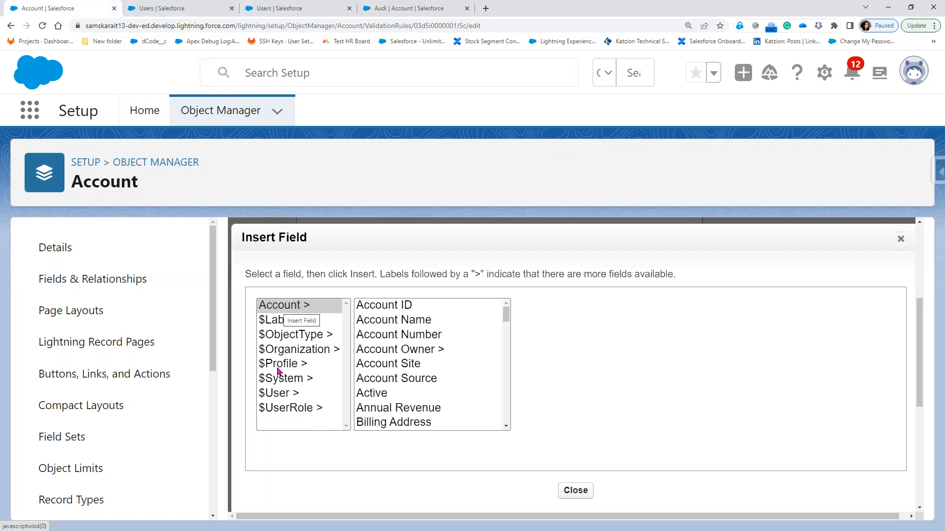
left_click(279, 367)
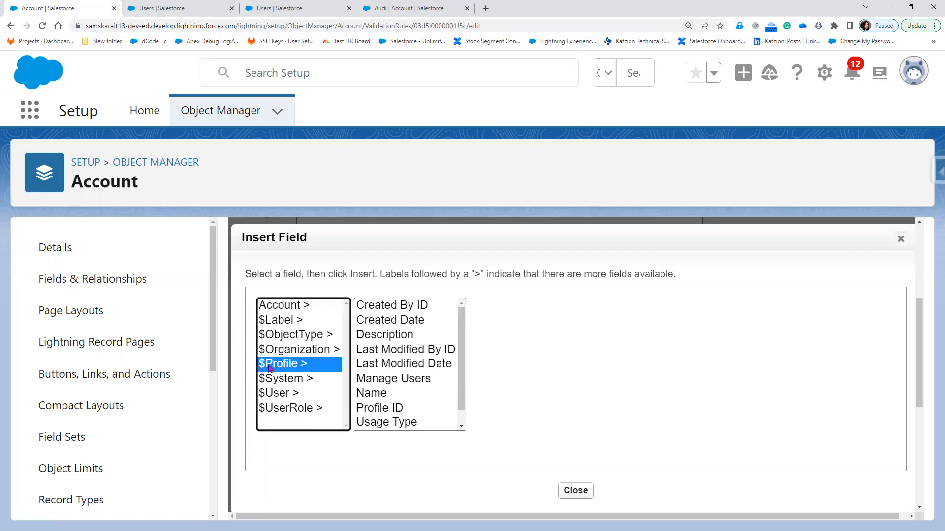
left_click(380, 394)
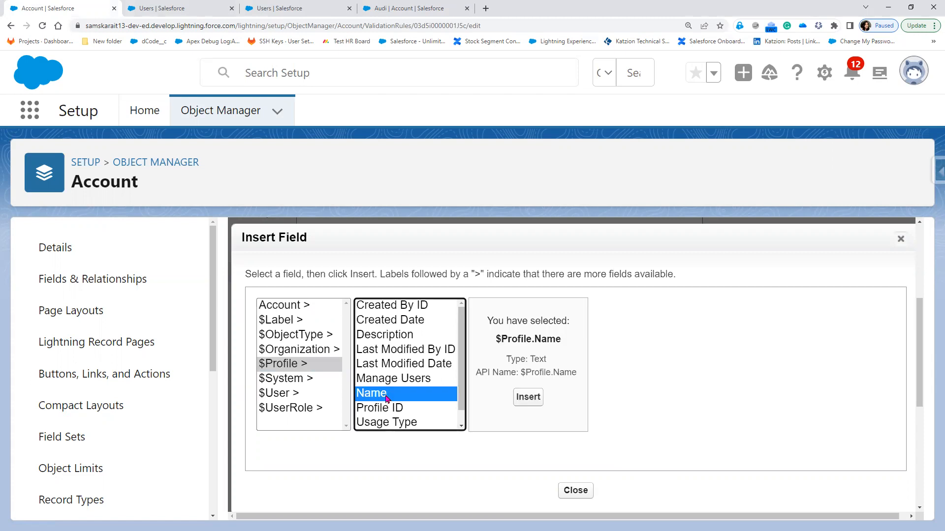
left_click(535, 402)
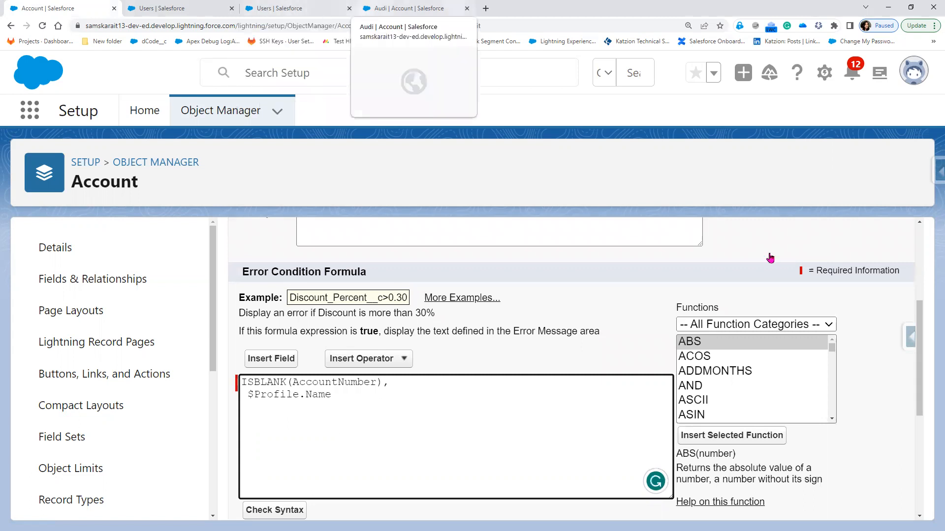
Append <>'System Administrator' to the formula, pasting the profile name copied from Users
right_click(795, 401)
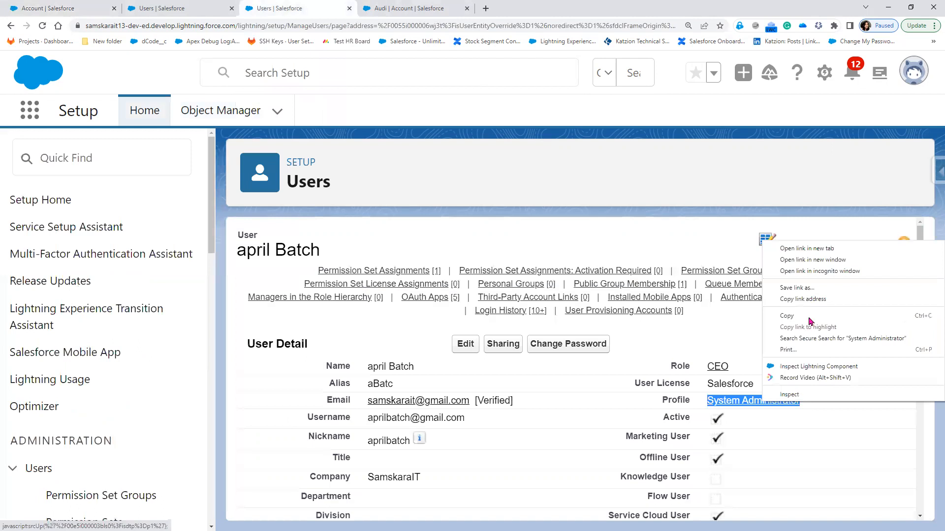
left_click(808, 318)
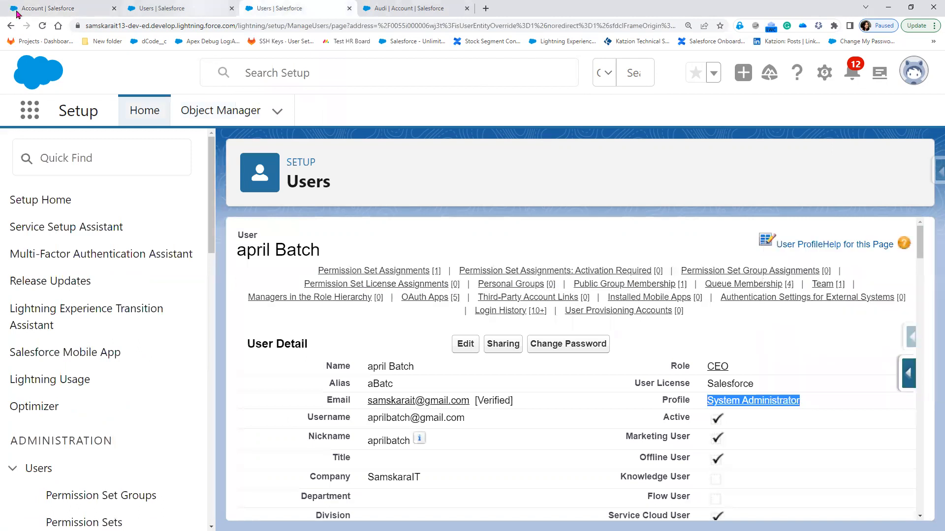
left_click(16, 12)
type("<>'")
key("ctrl+v")
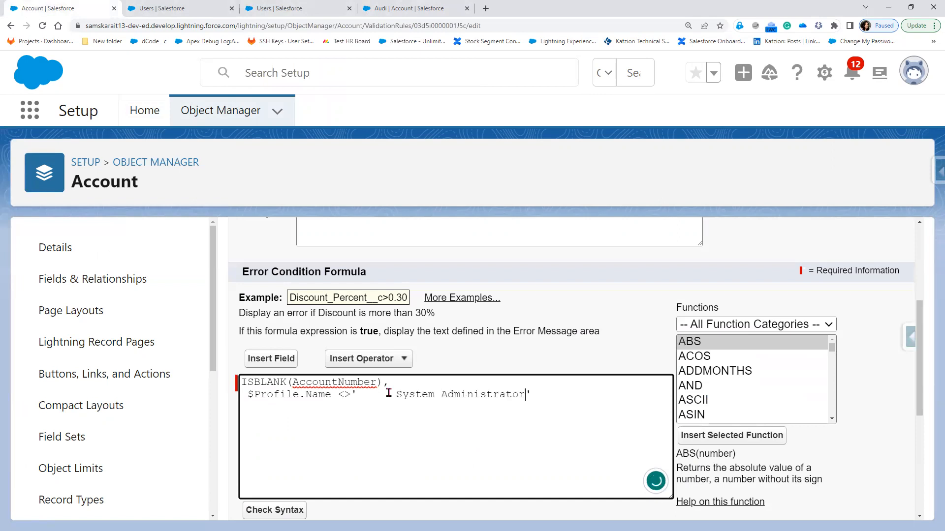
key("ctrl+Left")
key("ctrl+Left")
key("BackSpace")
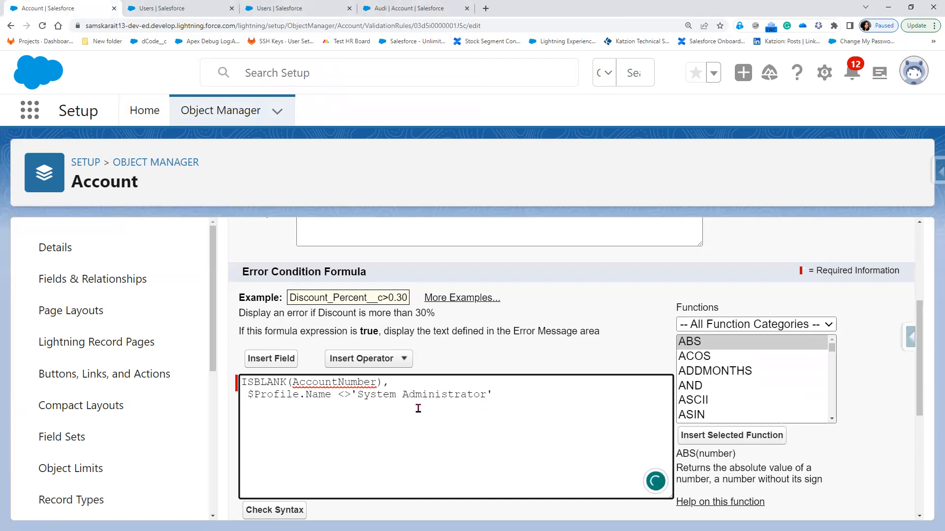
Wrap the formula in AND( ... ) and save the validation rule
left_click(243, 383)
type("AND(")
left_click(503, 400)
type(")")
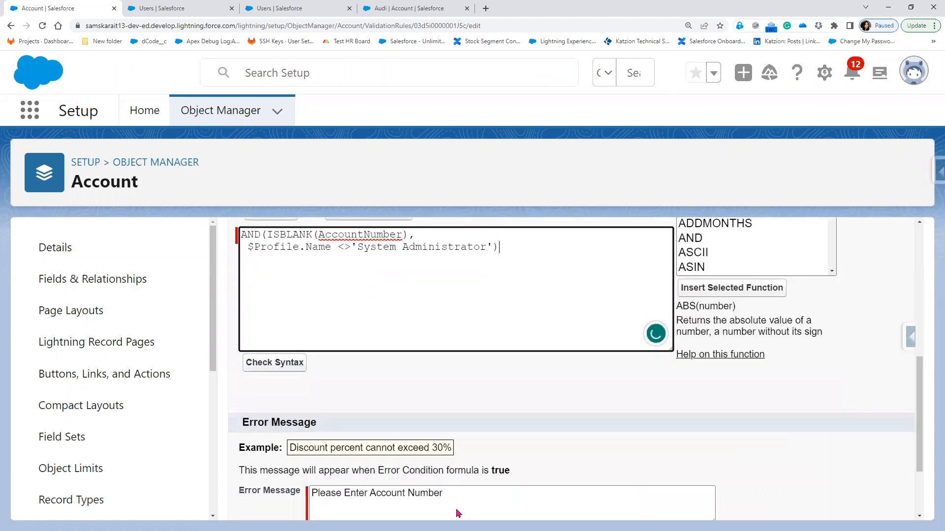
scroll(457, 511, "down", 2)
left_click(454, 501)
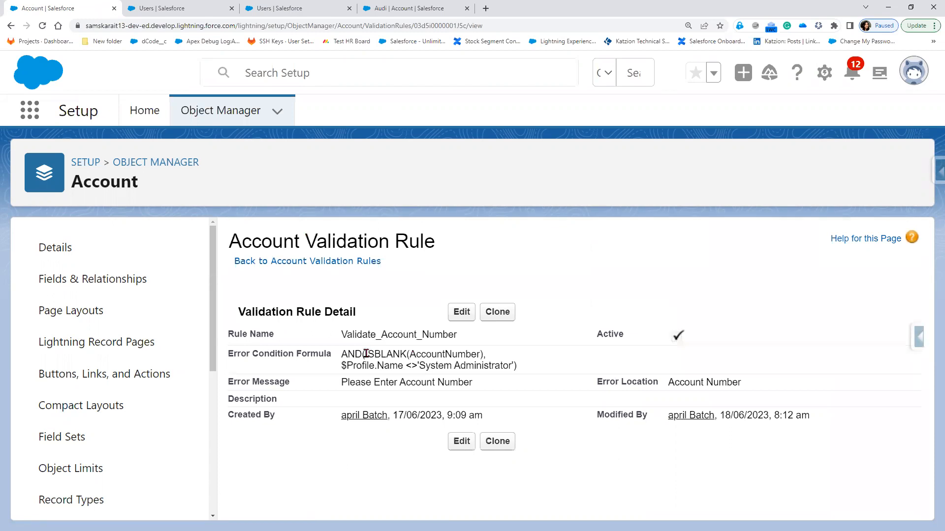
left_click_drag(365, 354, 485, 356)
left_click(391, 366)
left_click_drag(341, 366, 515, 370)
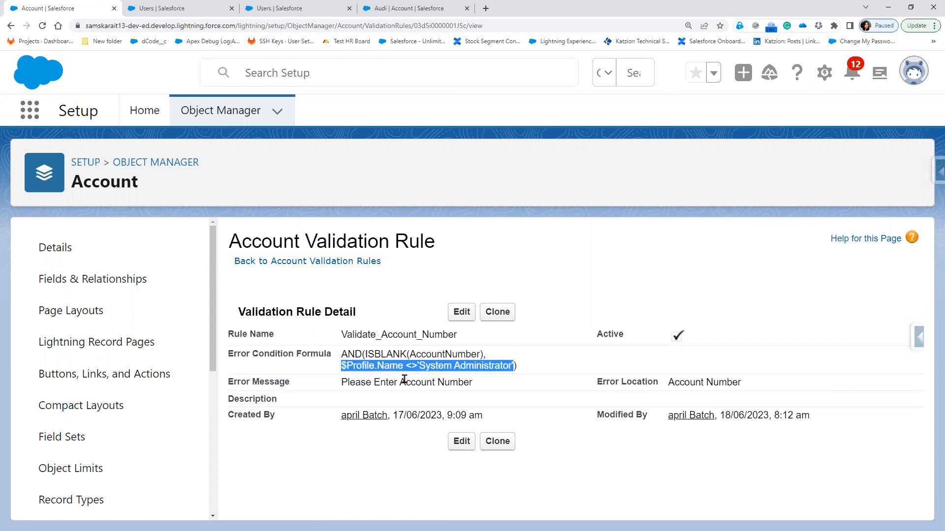
left_click(403, 11)
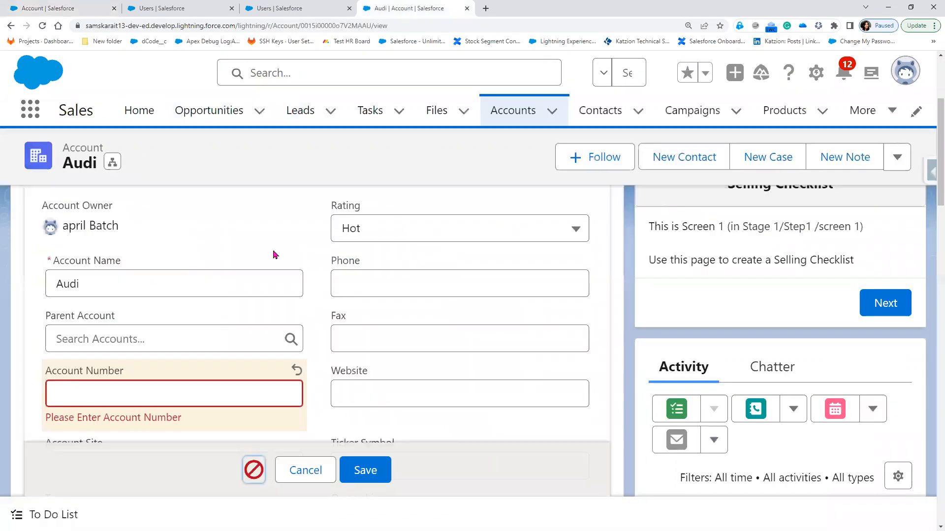
left_click(43, 26)
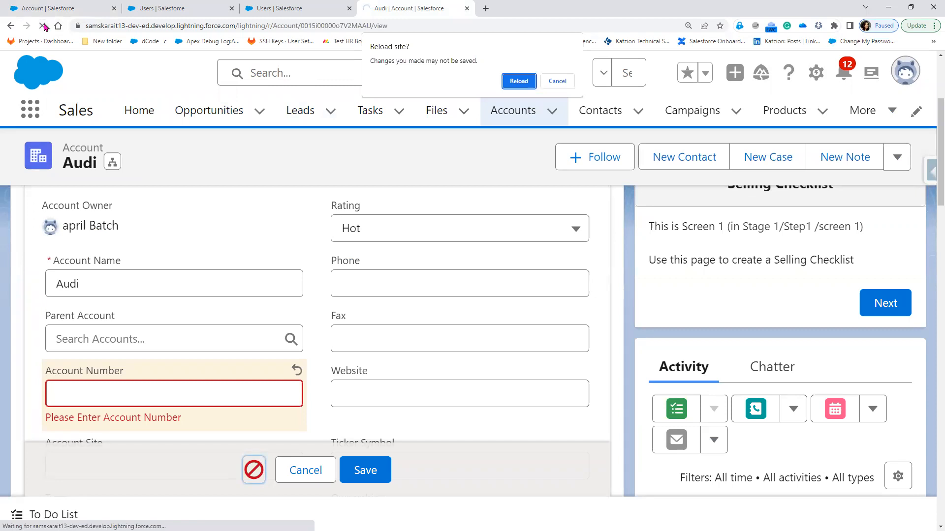
left_click(508, 81)
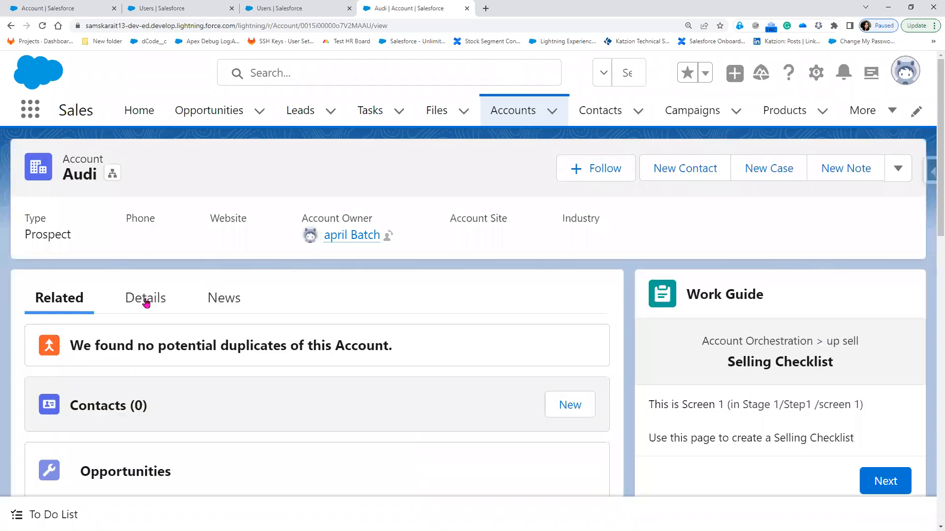
left_click(146, 303)
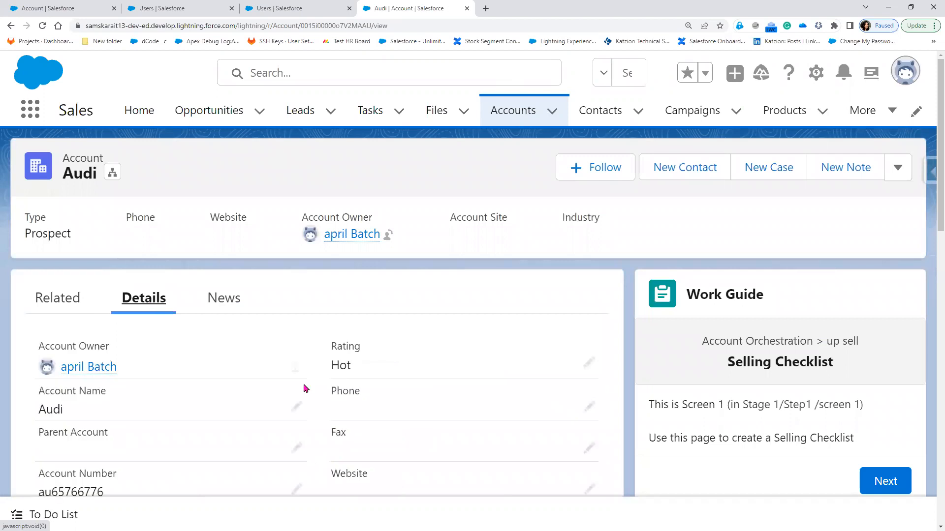
scroll(299, 491, "down", 2)
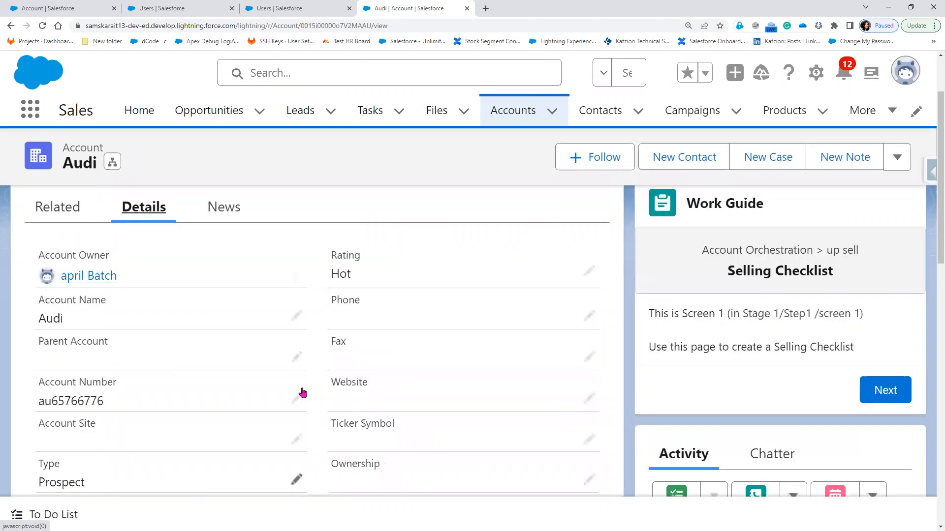
left_click(306, 392)
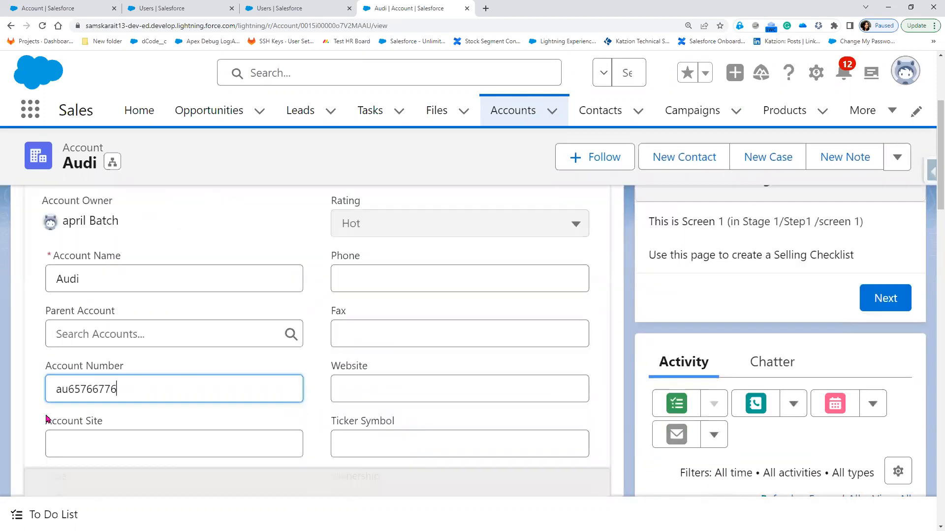
key("BackSpace")
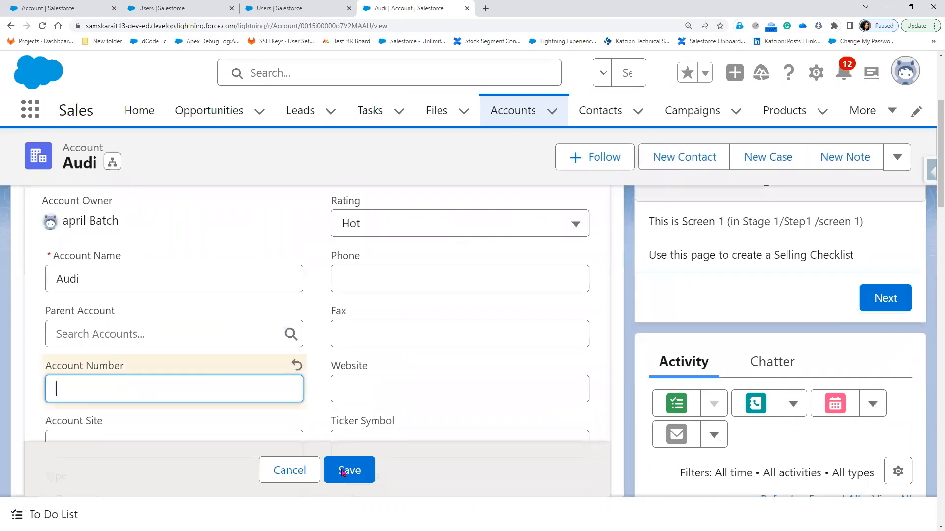
left_click(342, 472)
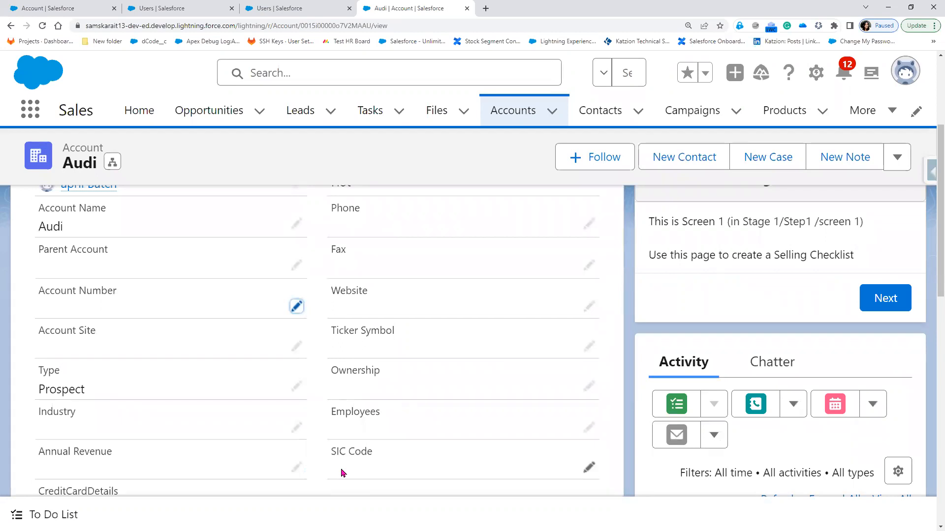
left_click(59, 6)
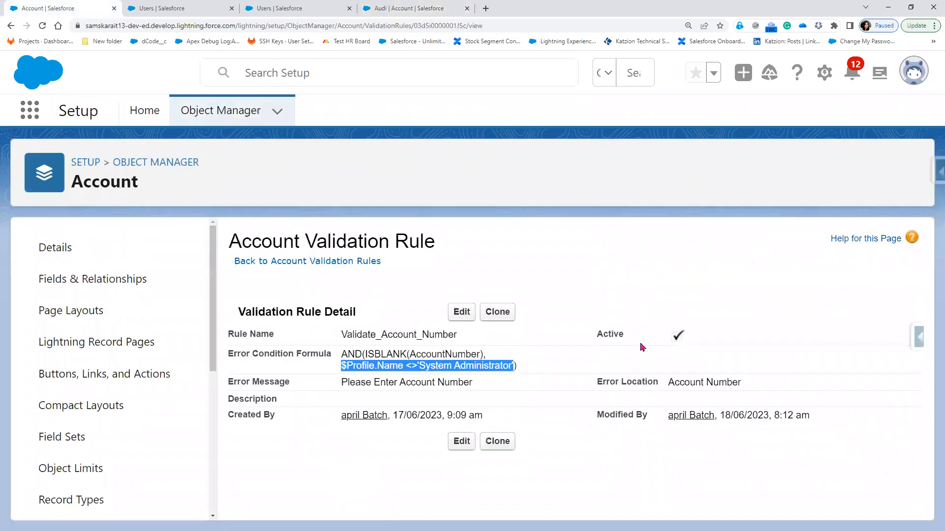
double_click(677, 336)
left_click(409, 9)
left_click(297, 306)
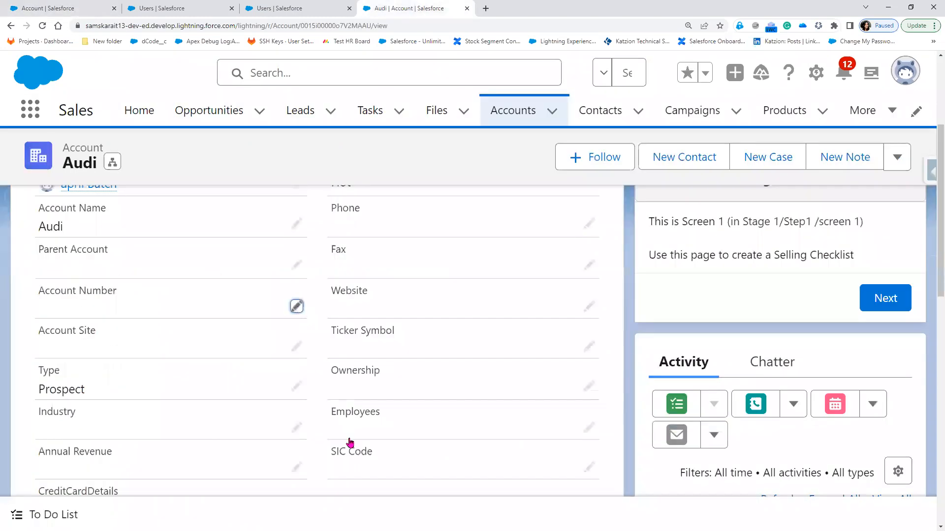
Save Audi with a blank Account Number, then open the System Administrator profile in a new tab
left_click(354, 472)
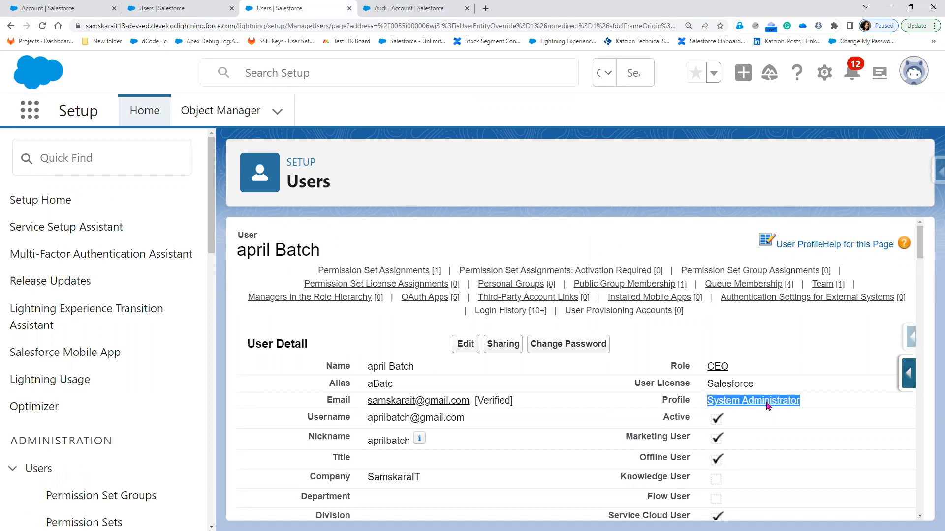
right_click(764, 403)
left_click(802, 249)
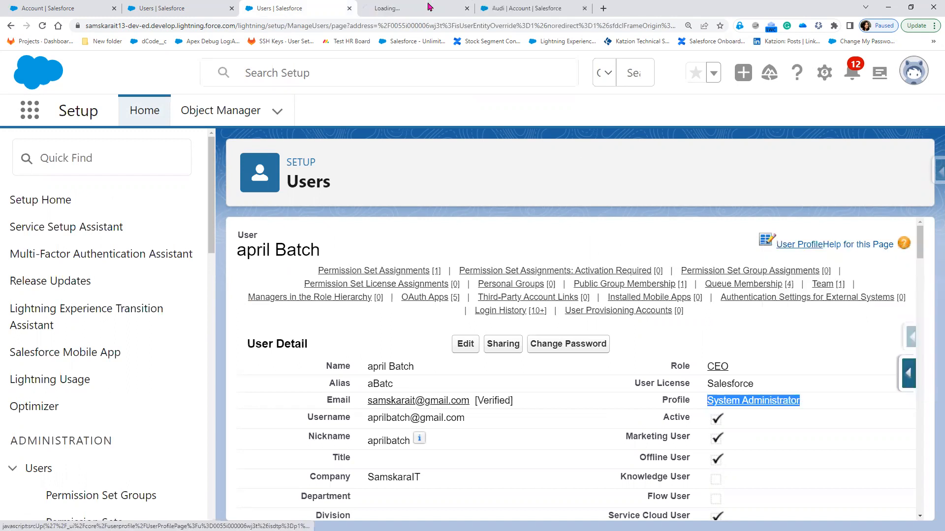
left_click(365, 10)
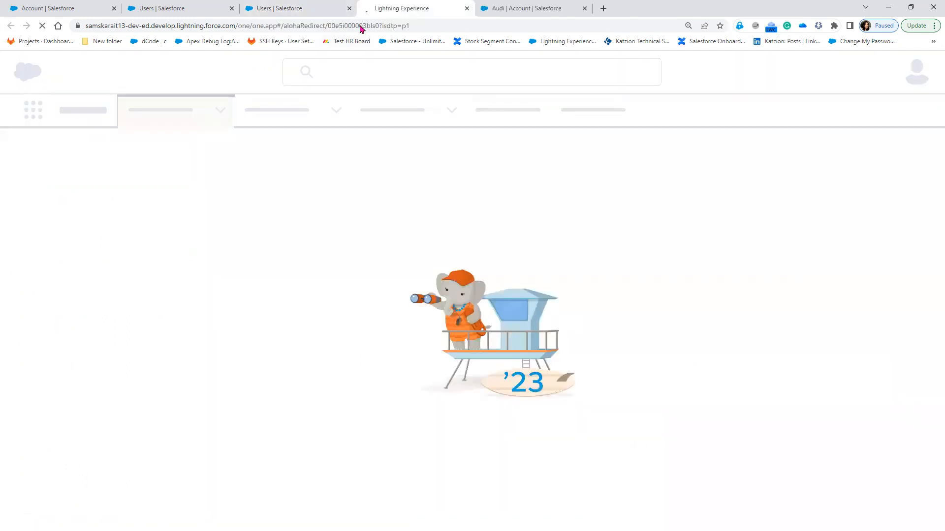
double_click(366, 27)
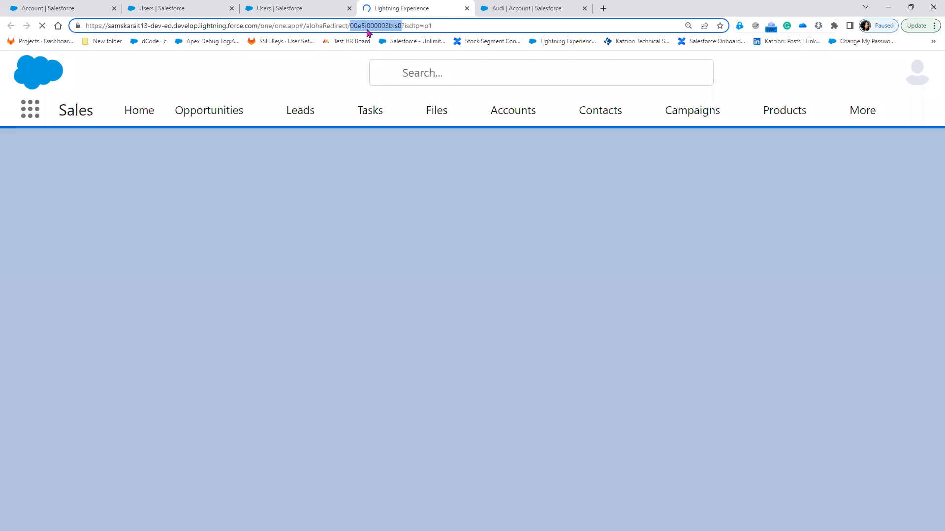
Copy the profile Id from the URL and delete the $Profile.Name condition from the rule
right_click(367, 30)
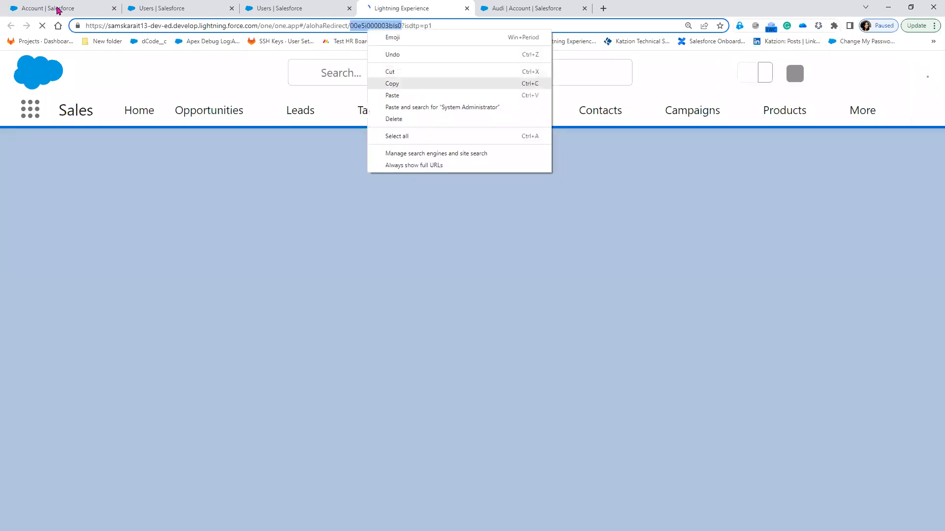
left_click(401, 85)
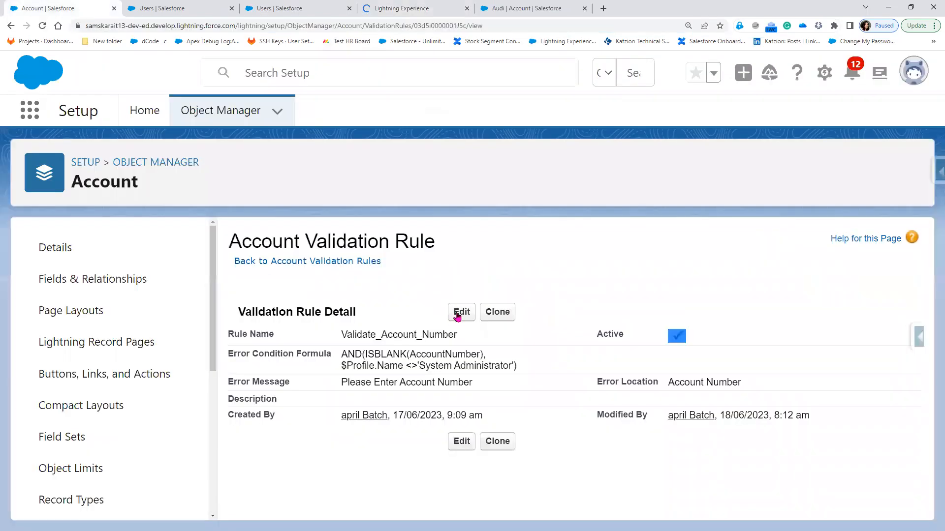
left_click(457, 317)
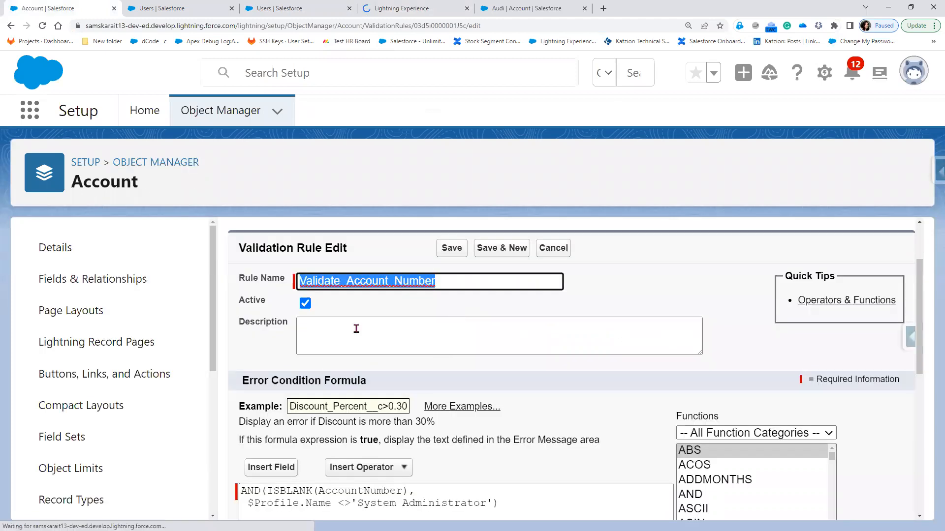
scroll(313, 295, "down", 5)
double_click(314, 295)
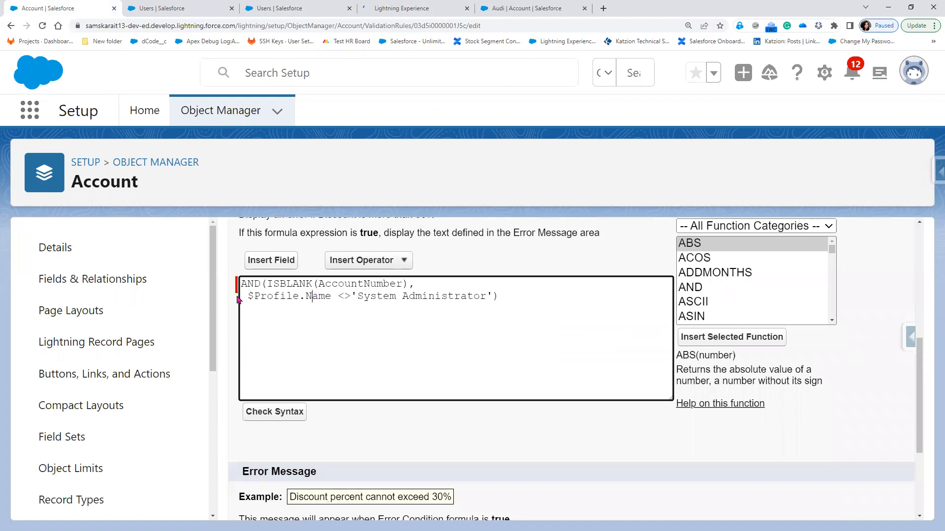
left_click_drag(250, 294, 491, 298)
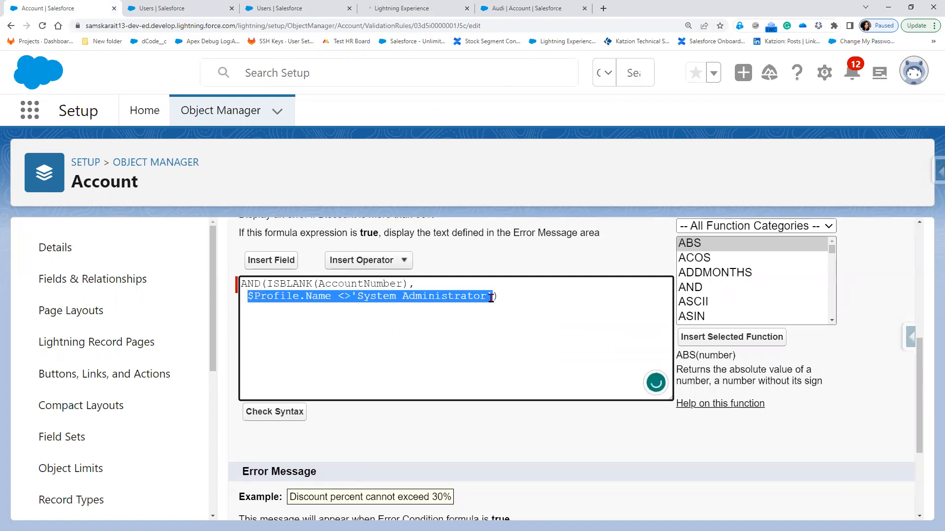
key("BackSpace")
Insert $Profile.Id='00e5i000003bIs0' into the formula and save the rule
left_click(271, 261)
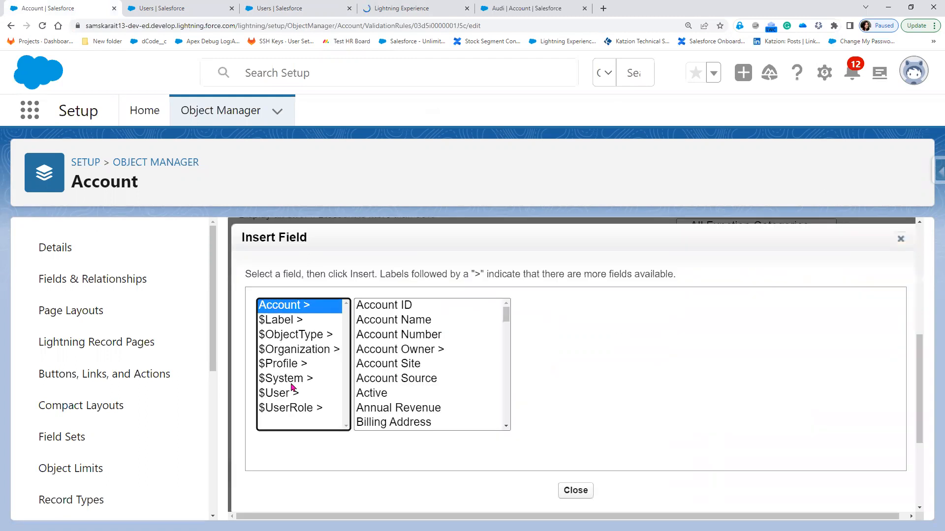
left_click(293, 368)
left_click(378, 412)
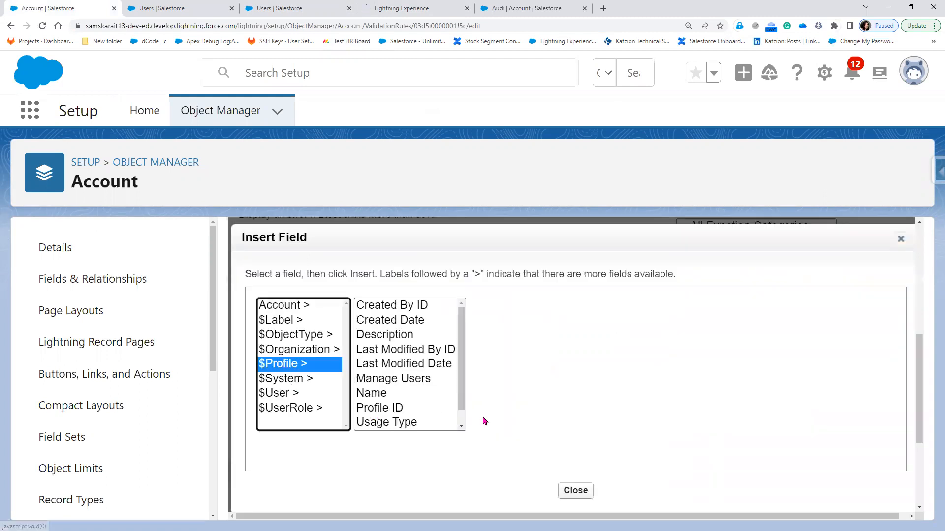
left_click(525, 405)
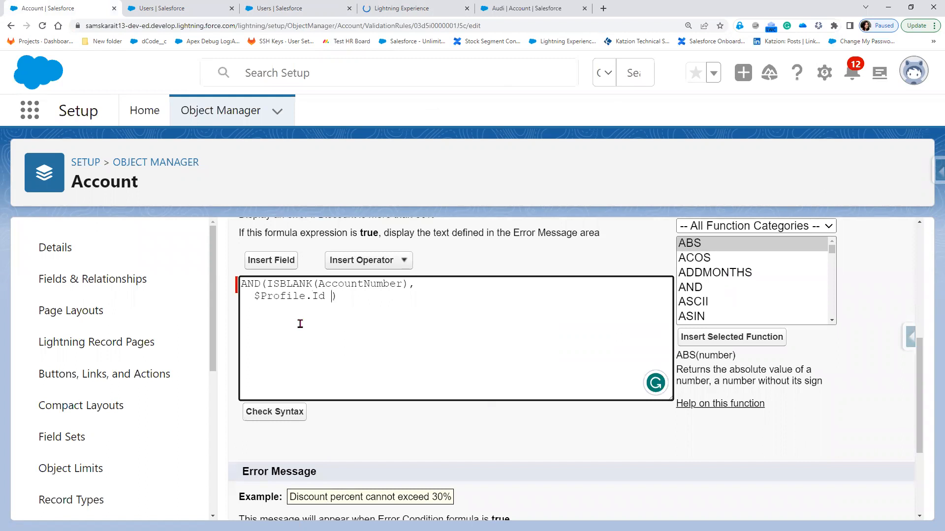
key("BackSpace")
type("=''")
key("Left")
key("ctrl+v")
scroll(551, 502, "down", 3)
left_click(451, 506)
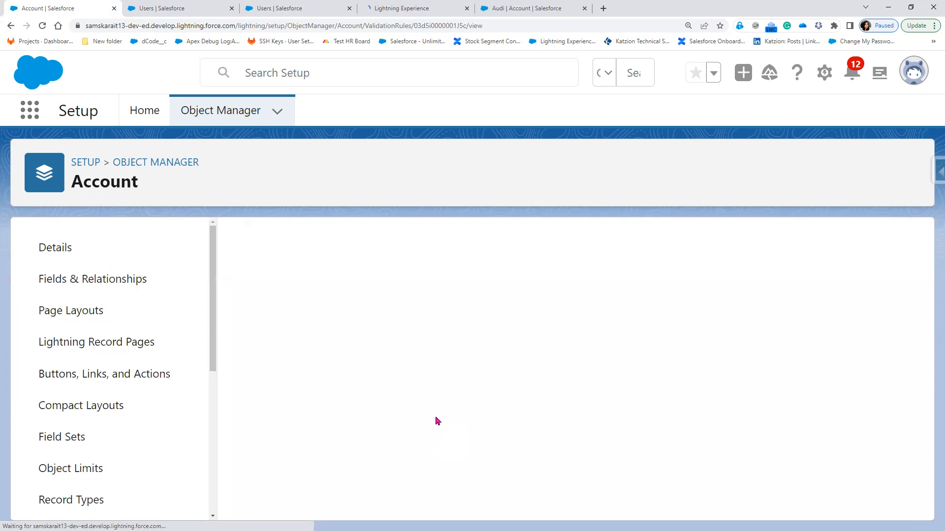
Try saving Audi with a blank Account Number, getting the 'Please Enter Account Number' error
left_click(533, 7)
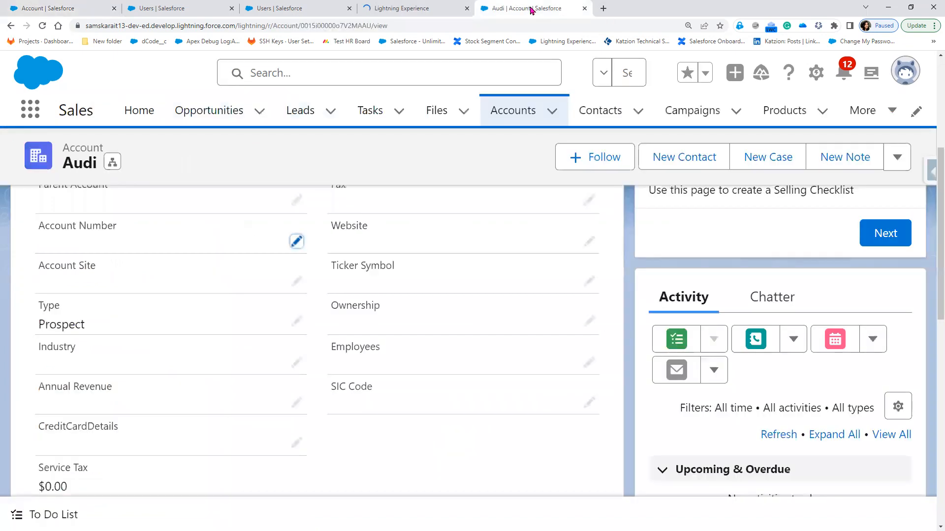
left_click(297, 242)
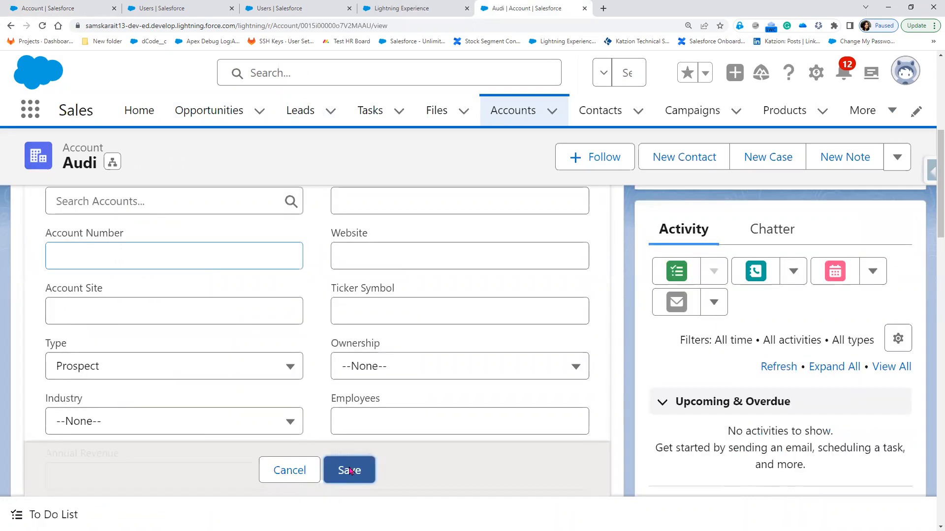
left_click(350, 471)
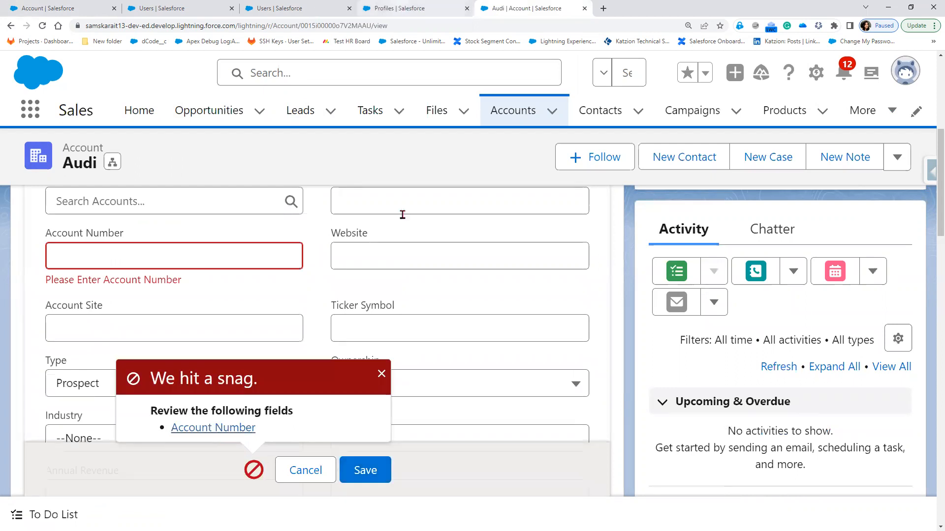
Move through the profile, user and users-list tabs back to the validation rule page
left_click(399, 8)
left_click(292, 4)
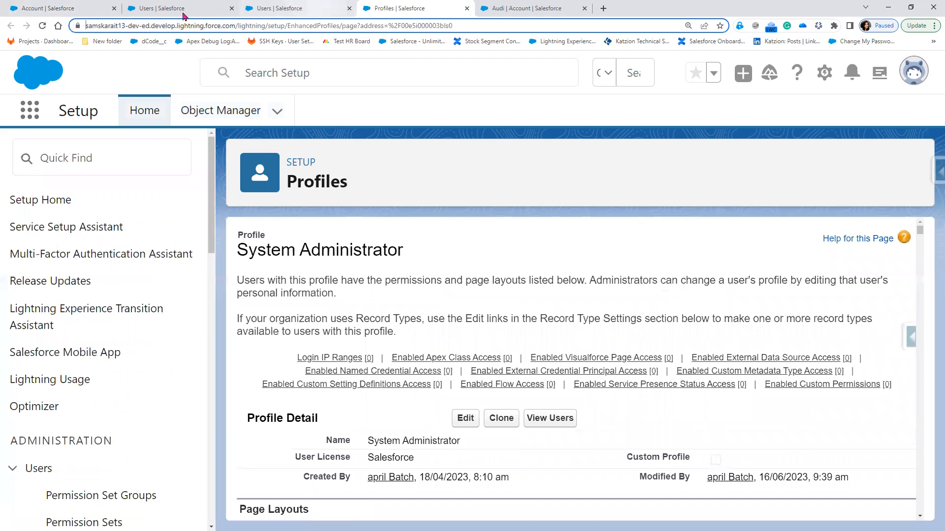
left_click(182, 12)
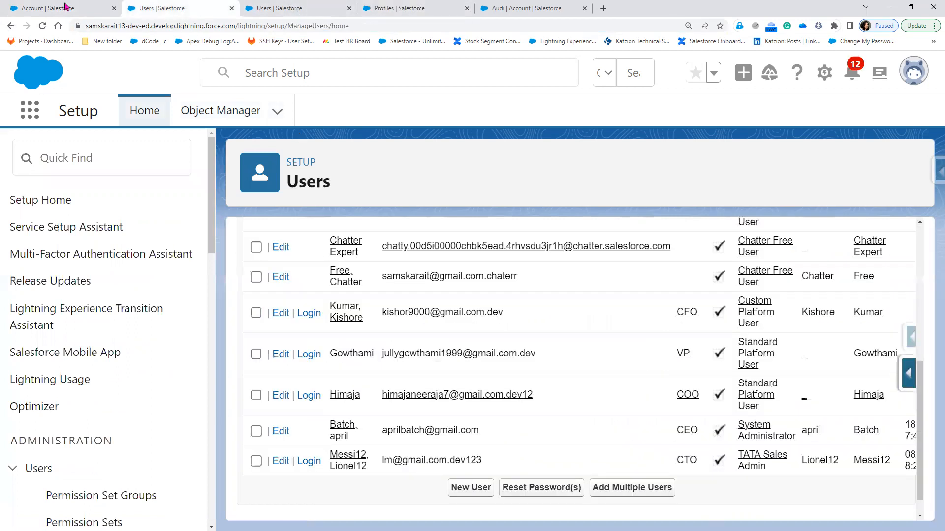
key("ctrl+shift+Tab")
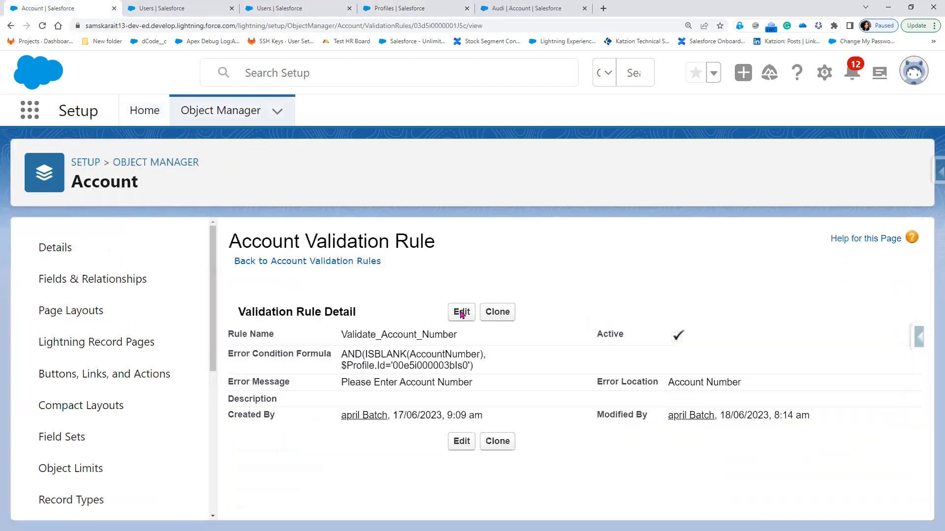
Change the condition to $Profile.Id<>'00e5i000003bIs0' and save the rule
left_click(460, 313)
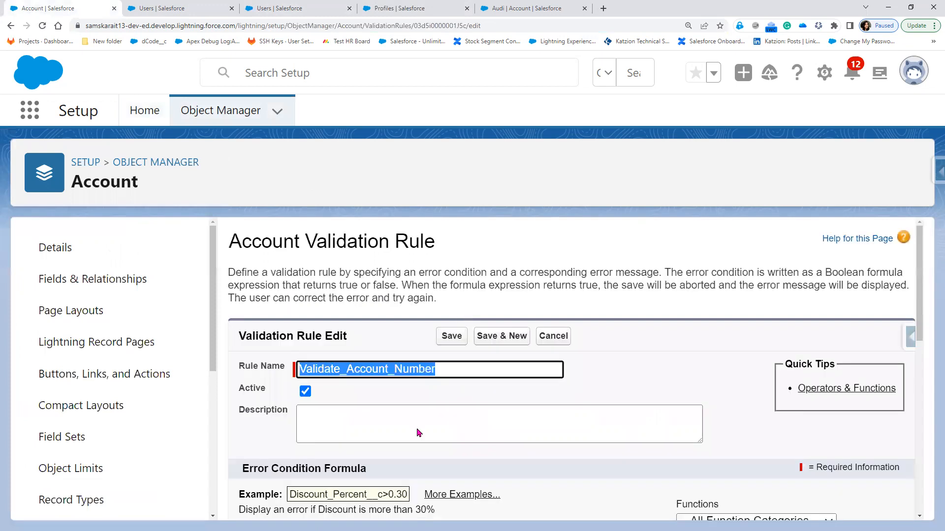
scroll(528, 375, "down", 5)
left_click(529, 376)
key("BackSpace")
type("<>")
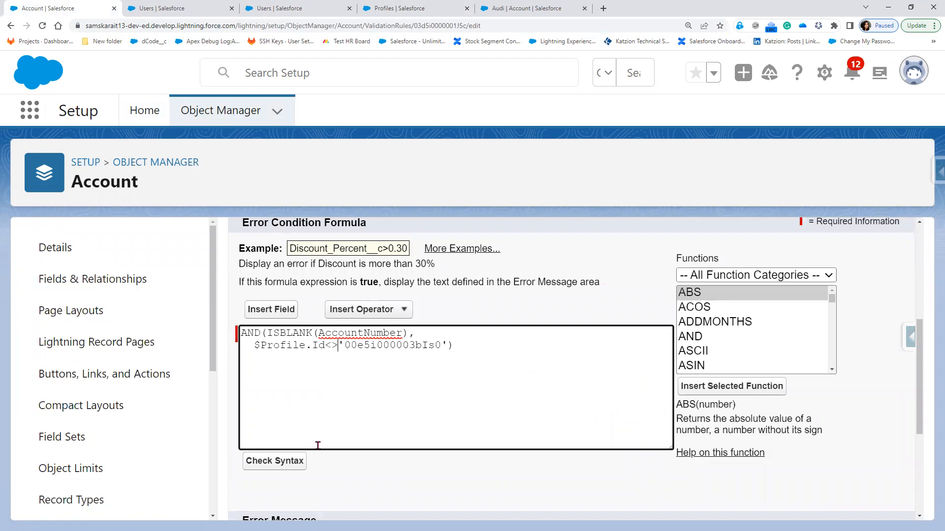
scroll(334, 497, "down", 3)
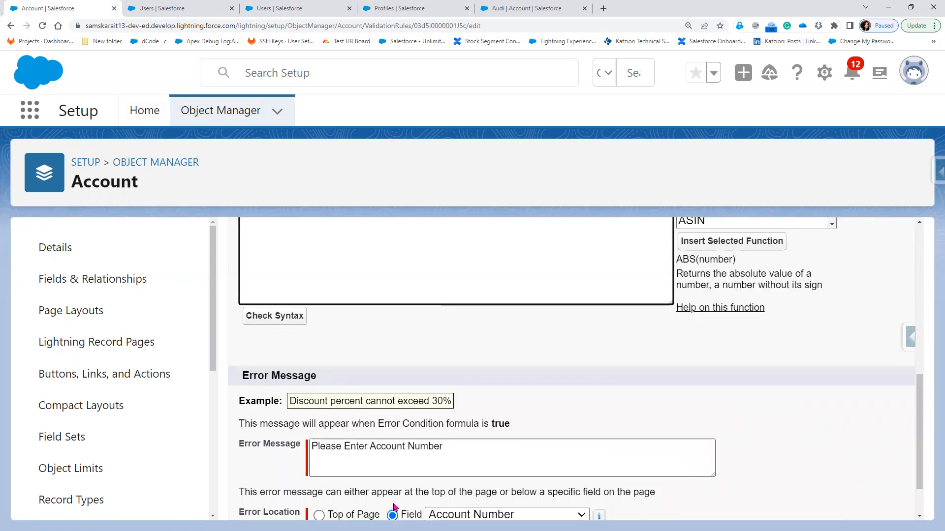
scroll(449, 504, "down", 1)
left_click(450, 502)
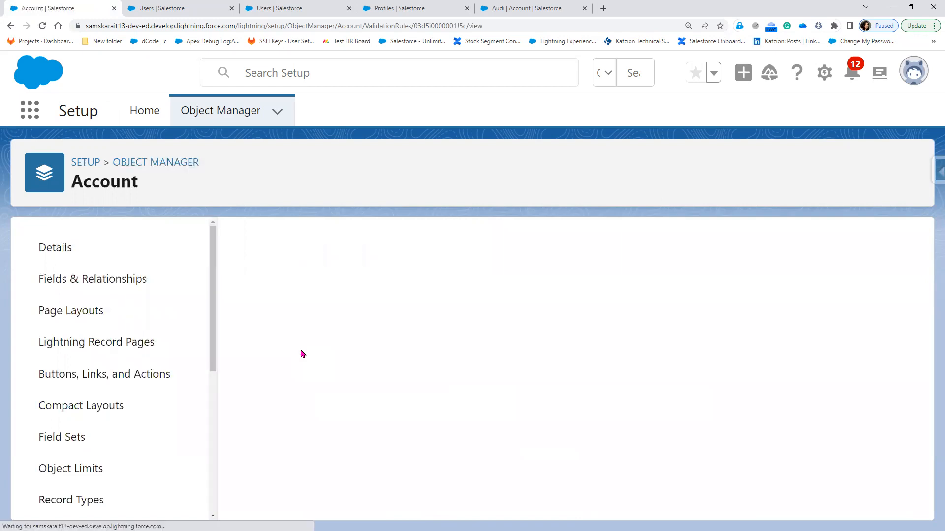
Check the profile page, save Audi again, and return to the rule detail
left_click(403, 9)
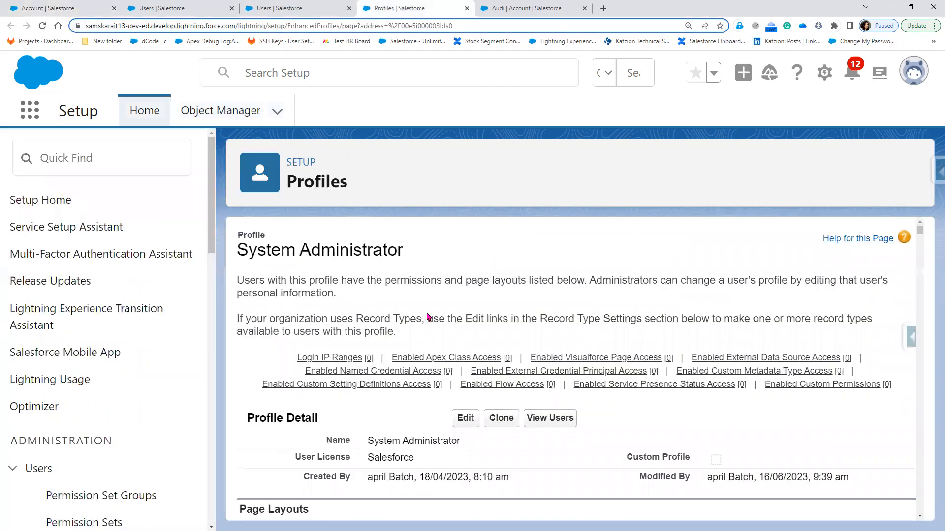
scroll(427, 316, "down", 4)
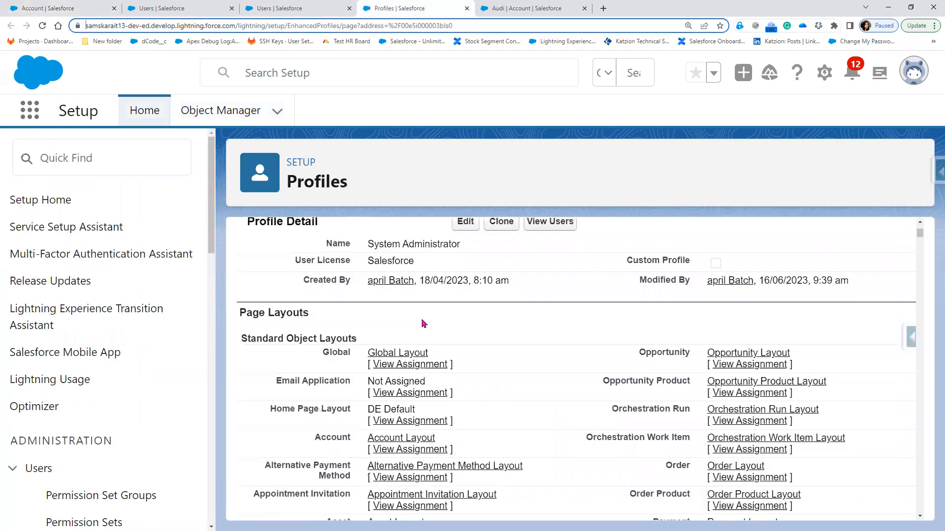
key("ctrl+Tab")
left_click(372, 476)
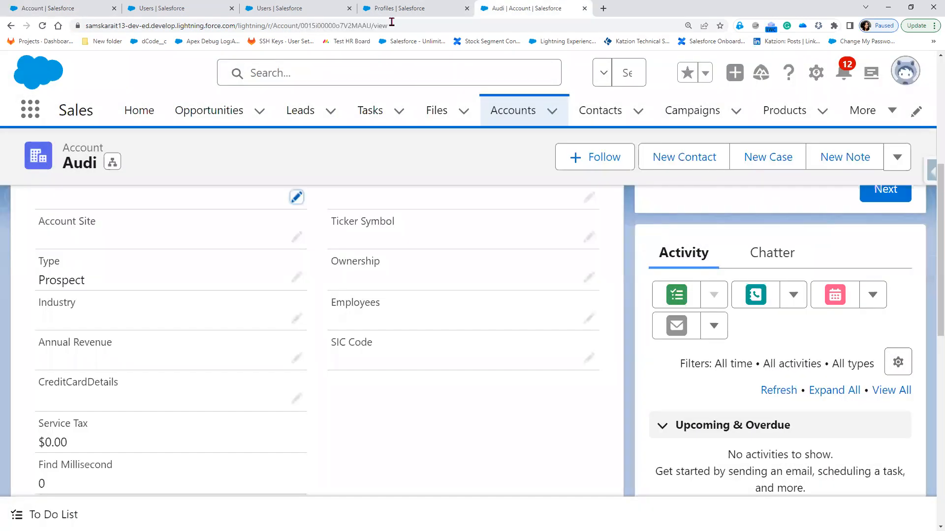
left_click(46, 8)
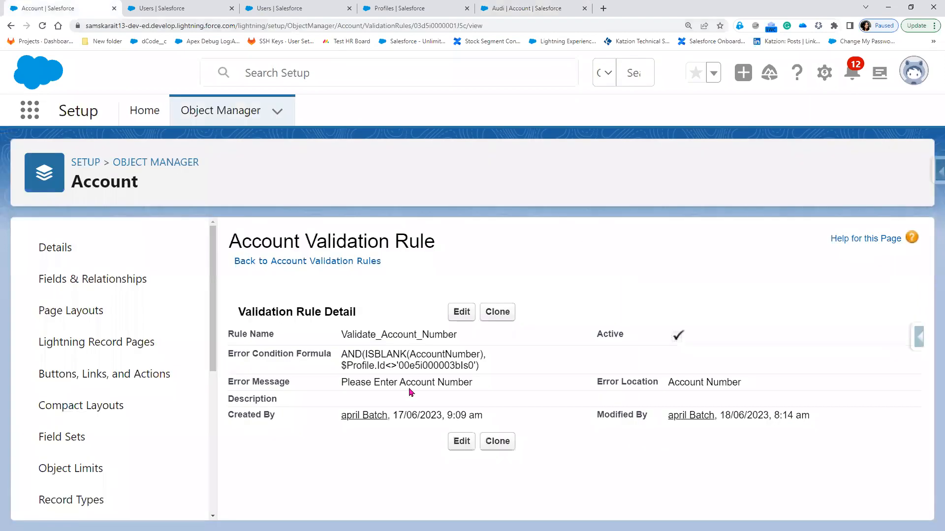
Search Setup for 'custo', go to Custom Labels, and start a New Custom Label
left_click_drag(386, 365, 396, 365)
left_click(156, 10)
left_click(95, 155)
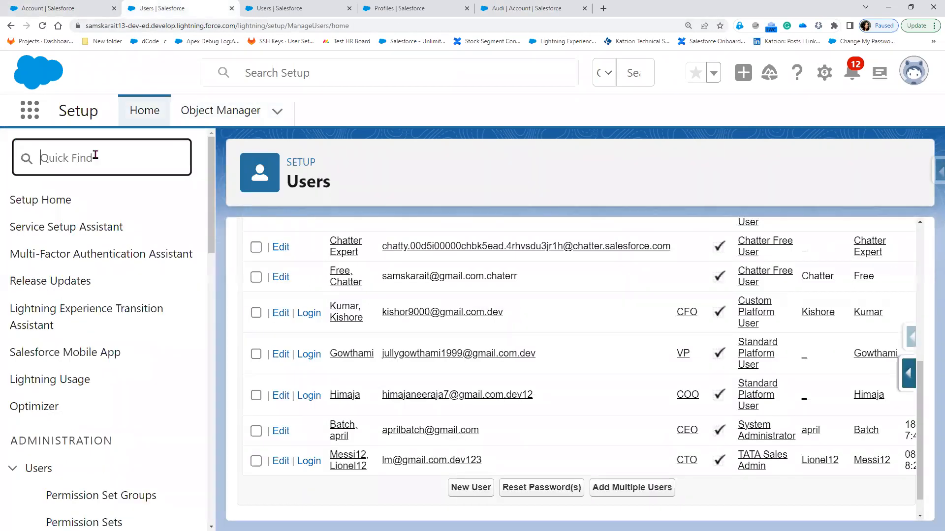
type("custo")
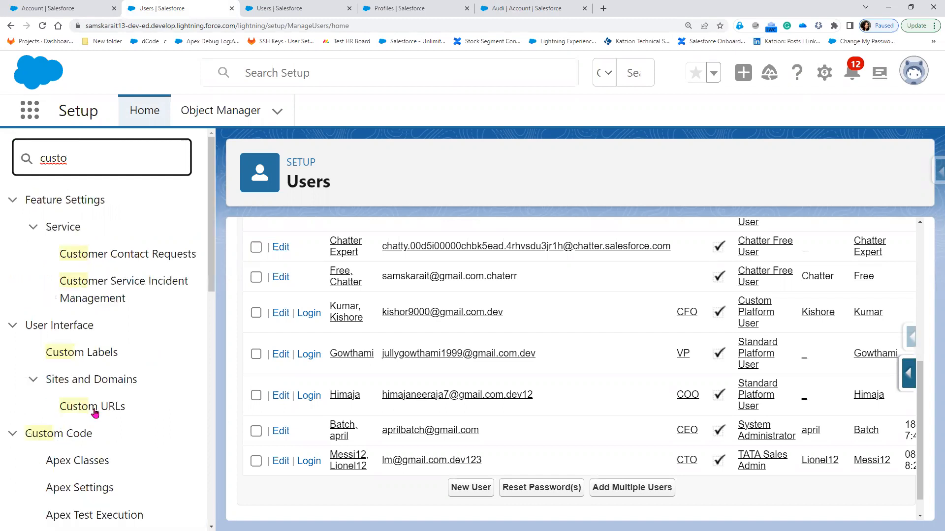
left_click(103, 361)
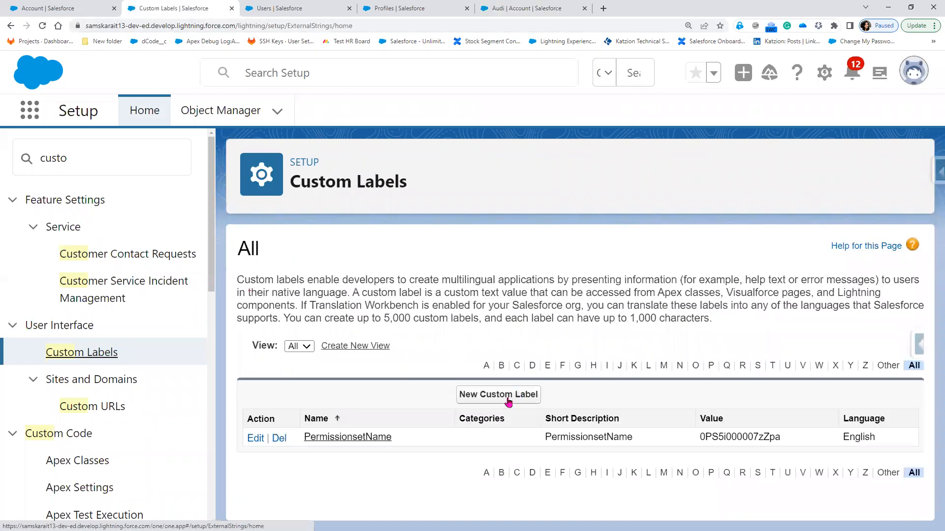
left_click(509, 401)
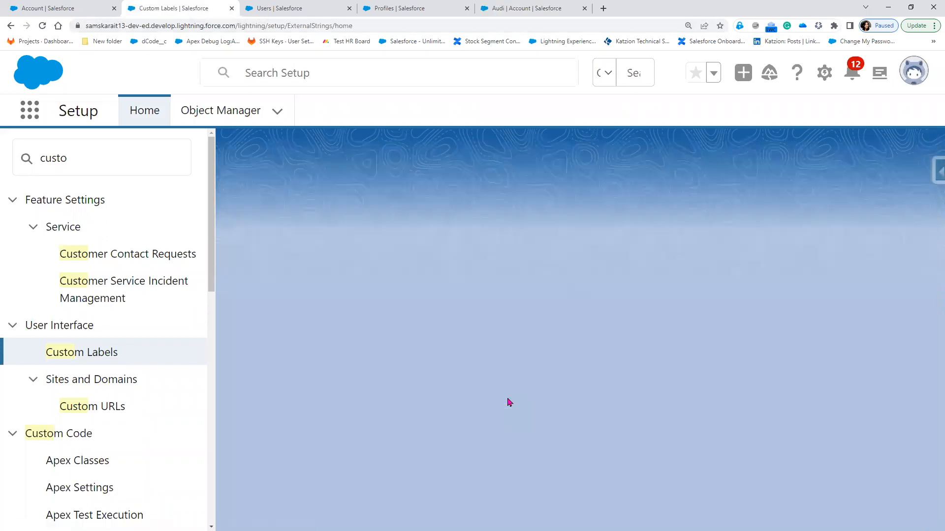
Save custom label ProfileId with the pasted profile Id as its value
left_click(392, 320)
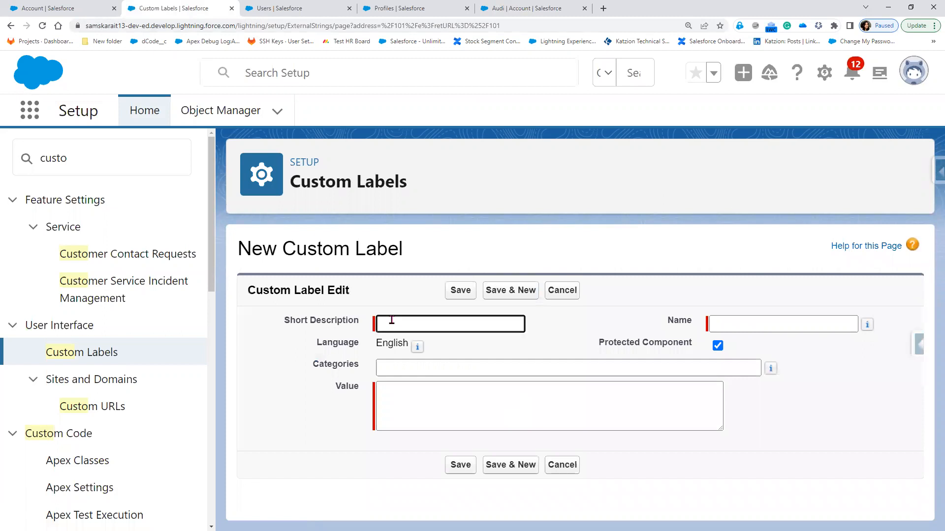
type("Prof")
type("ile")
type("l")
type("d")
key("Tab")
left_click(403, 399)
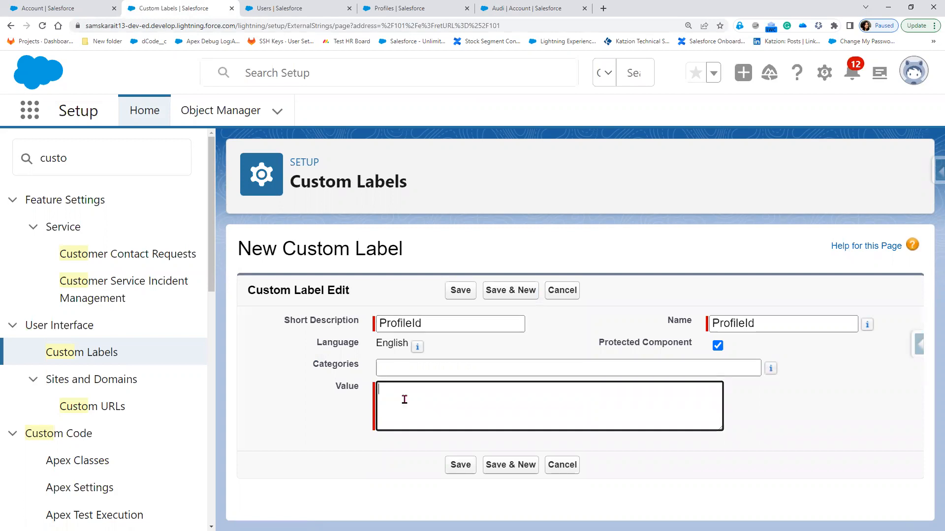
type("00e5i000003bIs0")
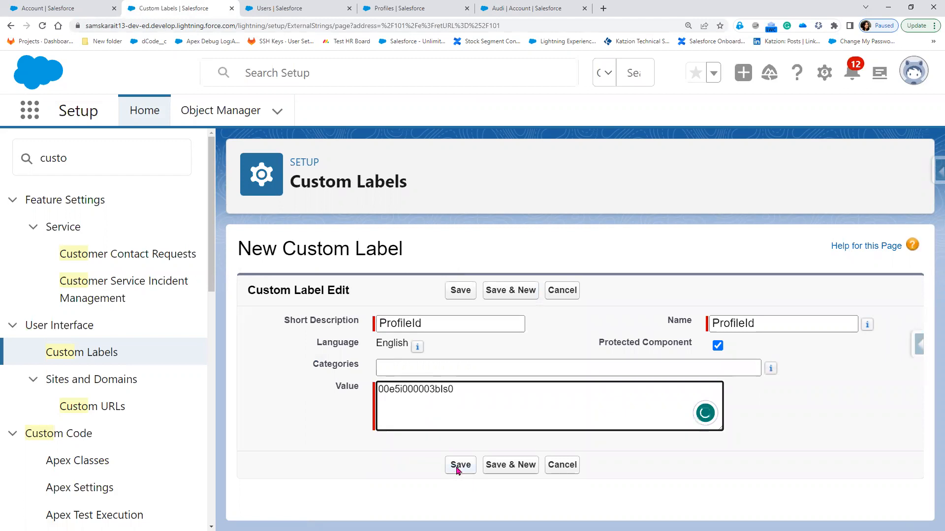
left_click(458, 465)
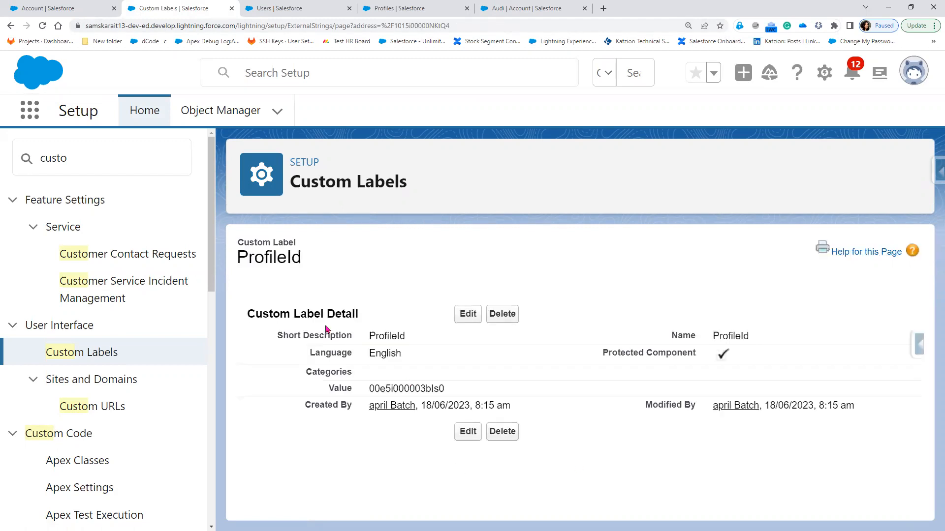
left_click(70, 9)
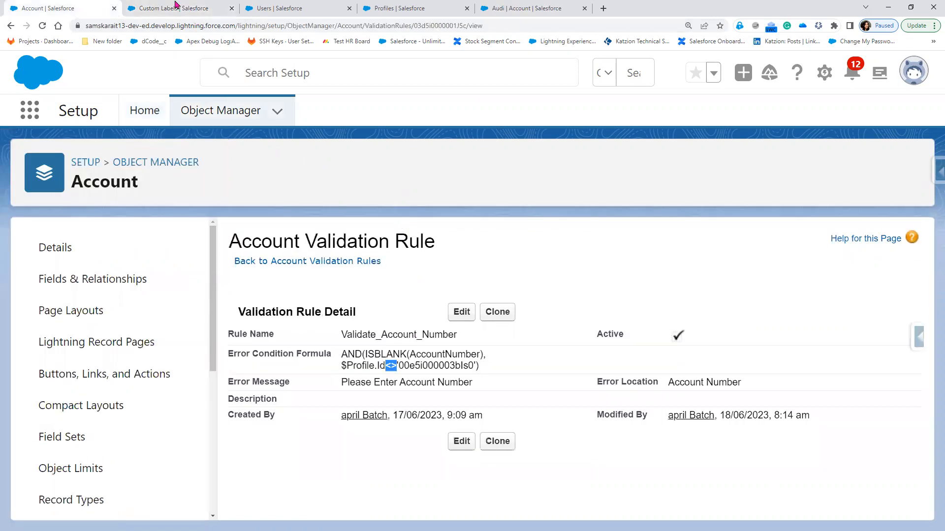
Edit the validation rule and delete the hard-coded profile Id from the formula
key("ctrl+Tab")
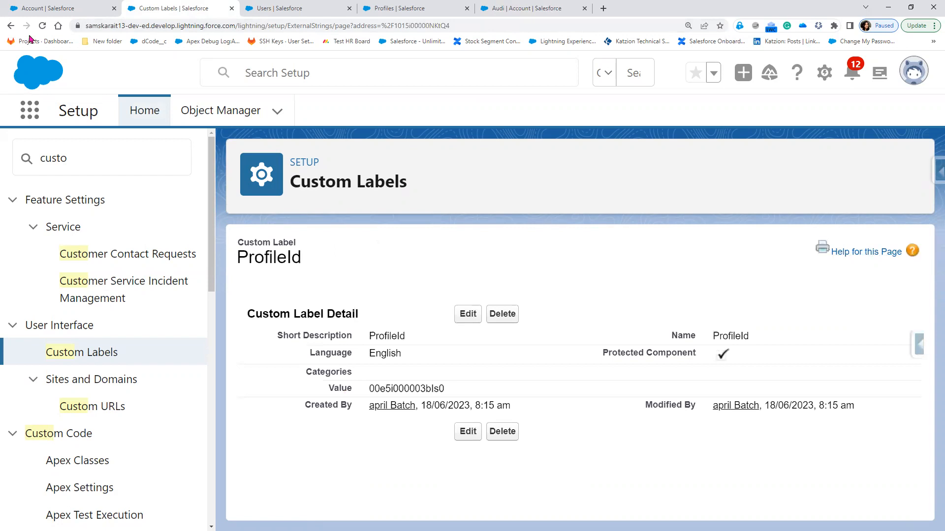
left_click(25, 8)
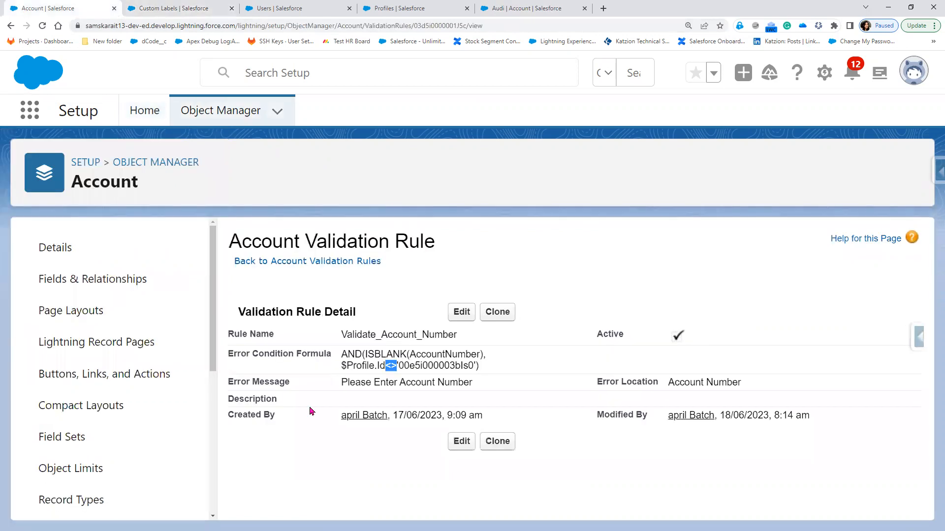
left_click(461, 312)
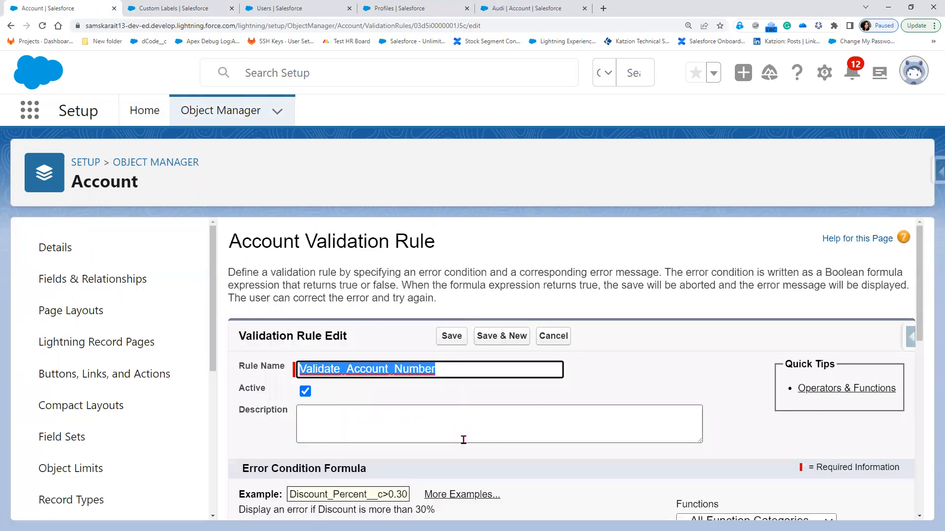
scroll(463, 439, "down", 4)
scroll(337, 292, "down", 2)
left_click_drag(338, 297, 447, 296)
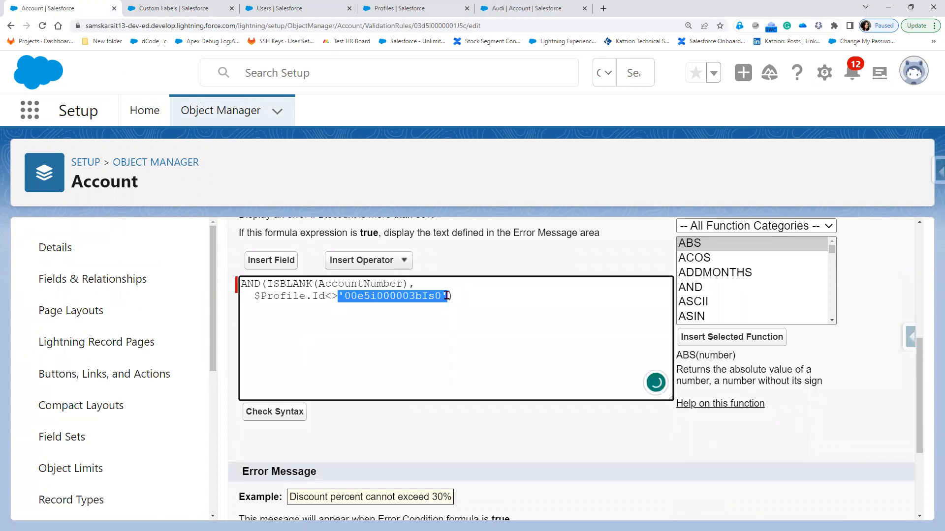
key("BackSpace")
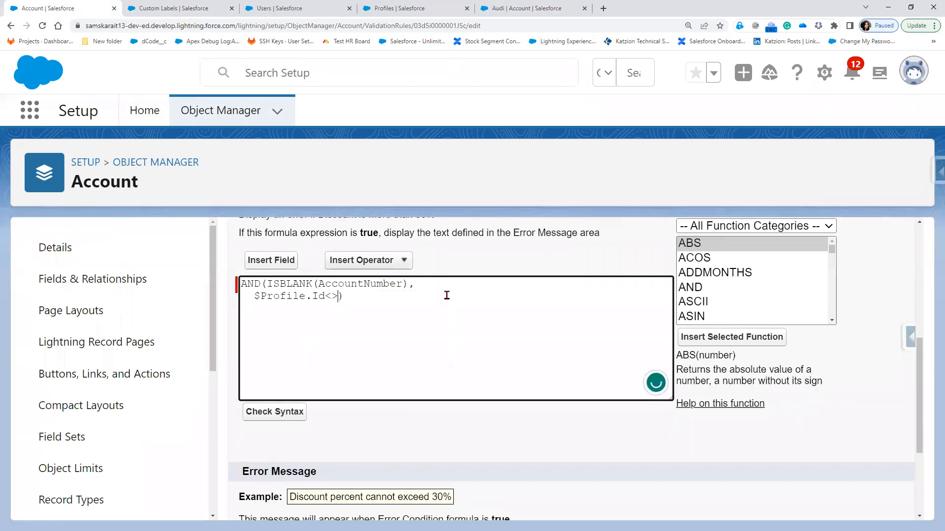
Insert $Label.ProfileId in its place and save the rule
left_click(276, 266)
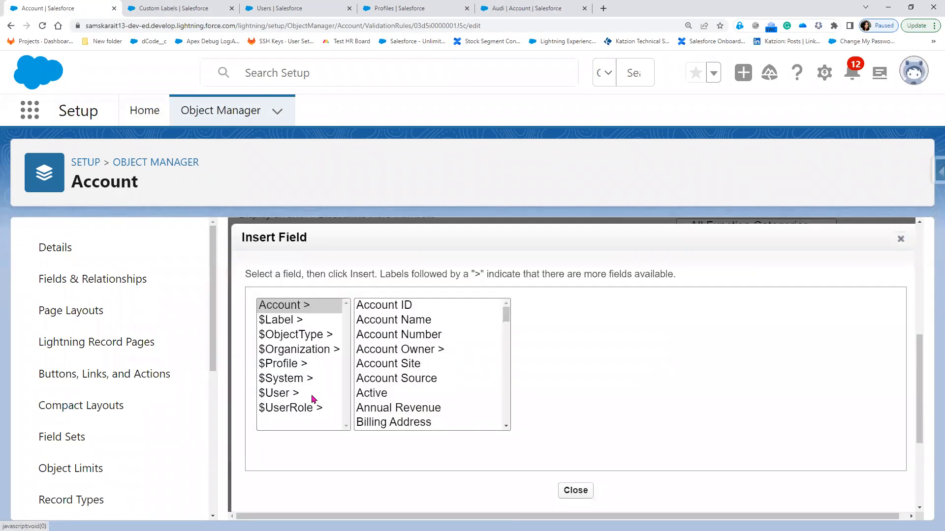
left_click(294, 321)
left_click(385, 321)
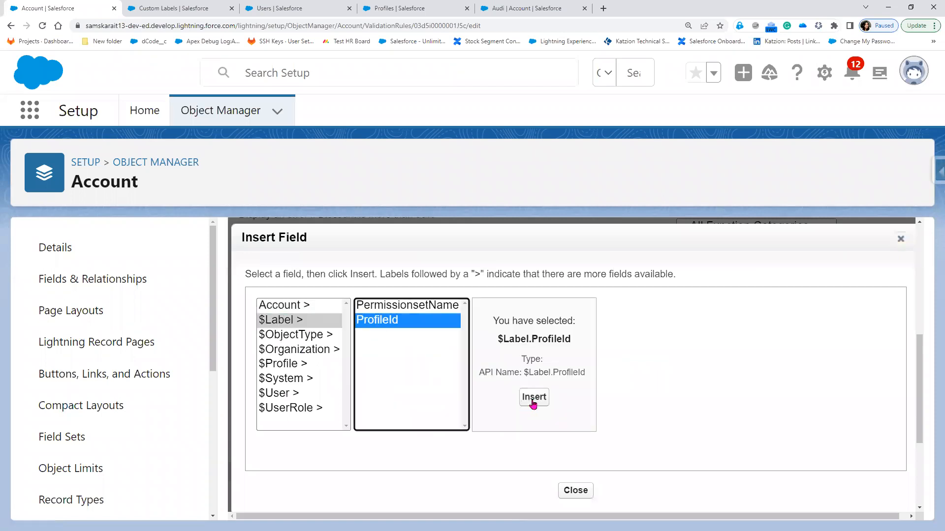
left_click(533, 398)
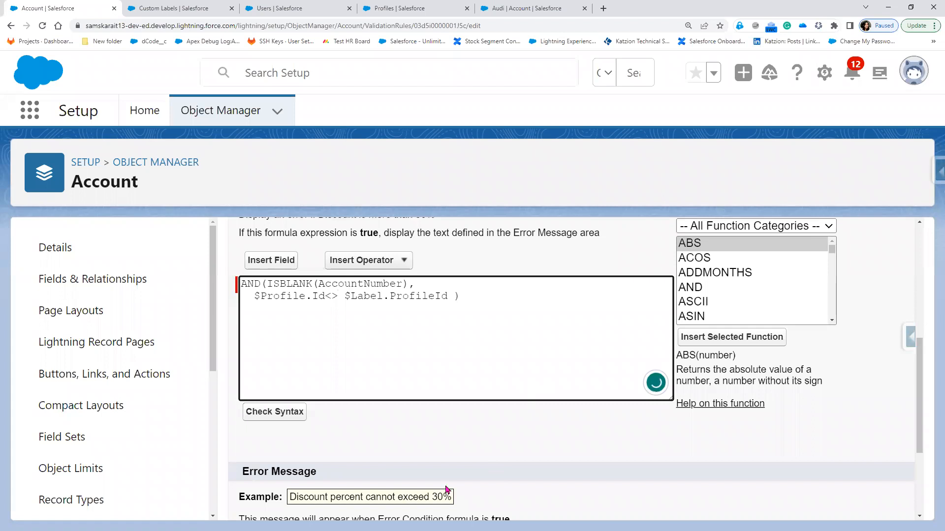
scroll(443, 492, "down", 2)
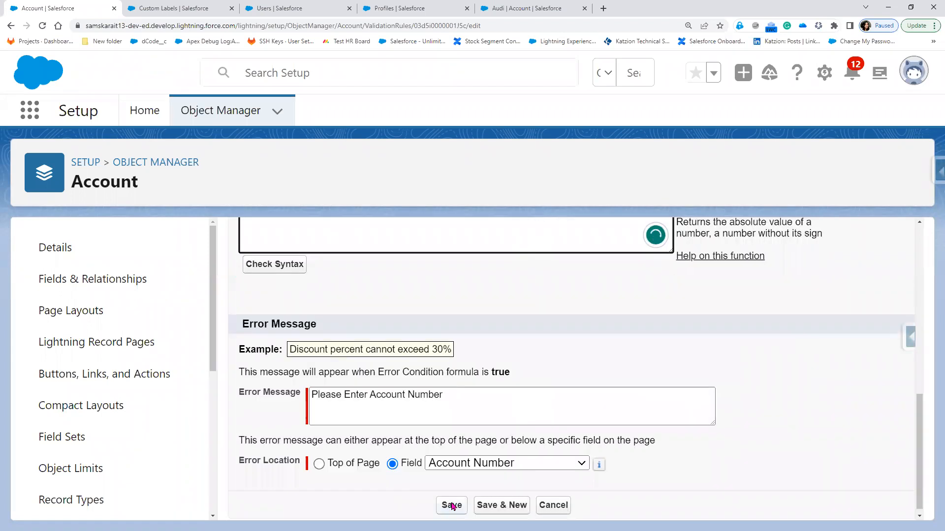
left_click(451, 505)
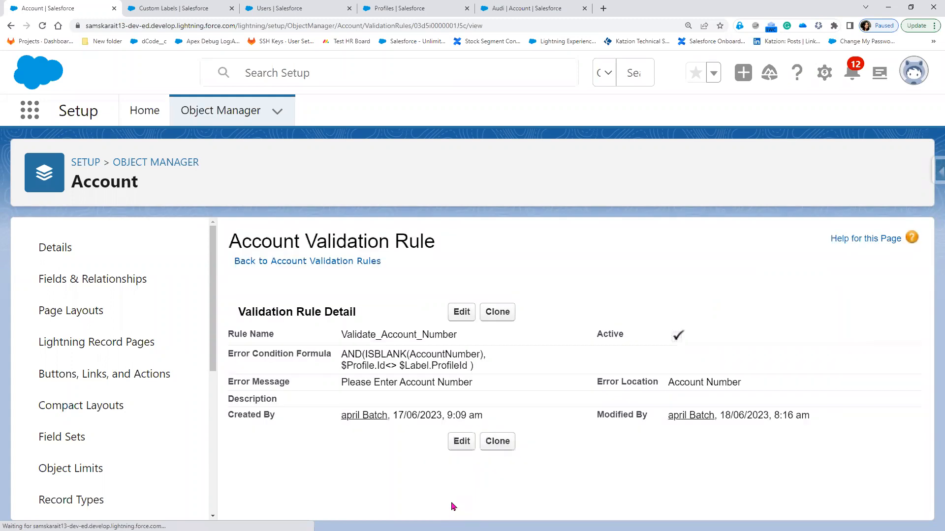
Save the Audi account twice with Account Number left blank, then return to the rule
left_click(402, 6)
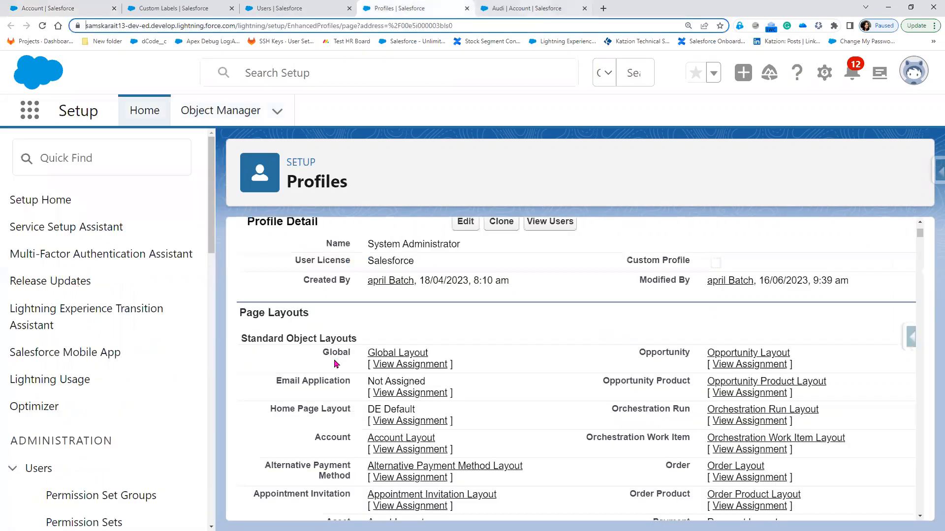
key("ctrl+Tab")
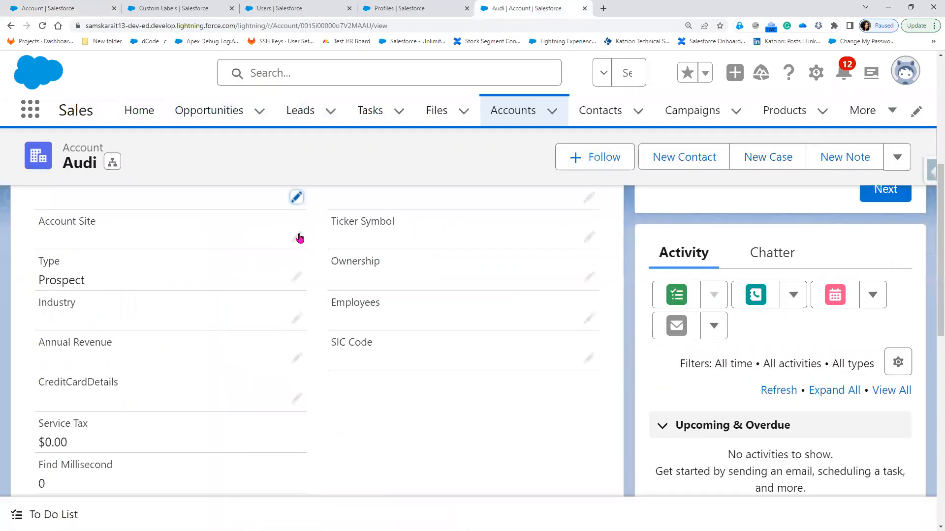
scroll(297, 312, "up", 2)
left_click(296, 301)
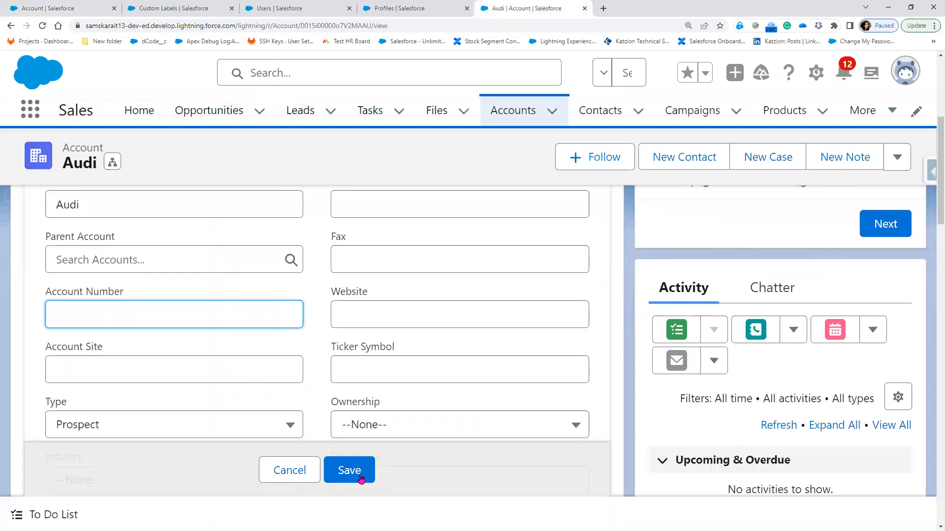
left_click(360, 477)
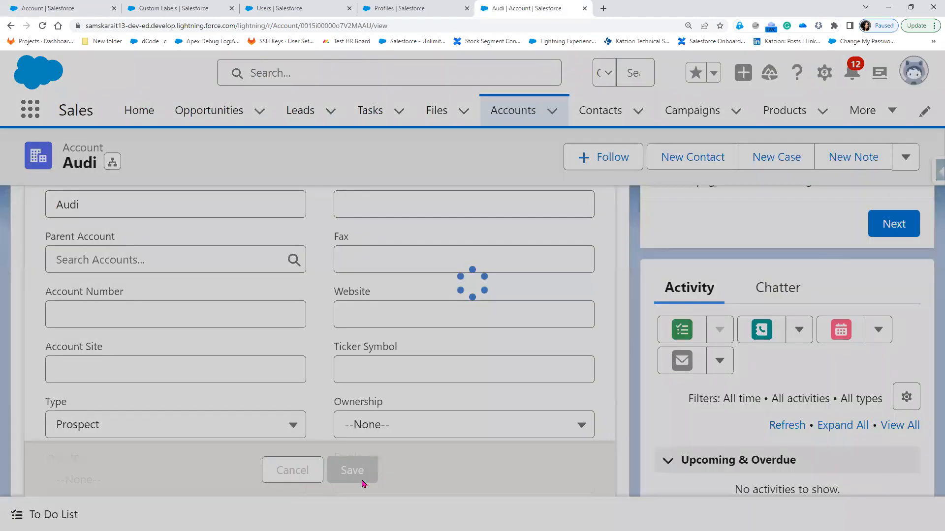
left_click(301, 233)
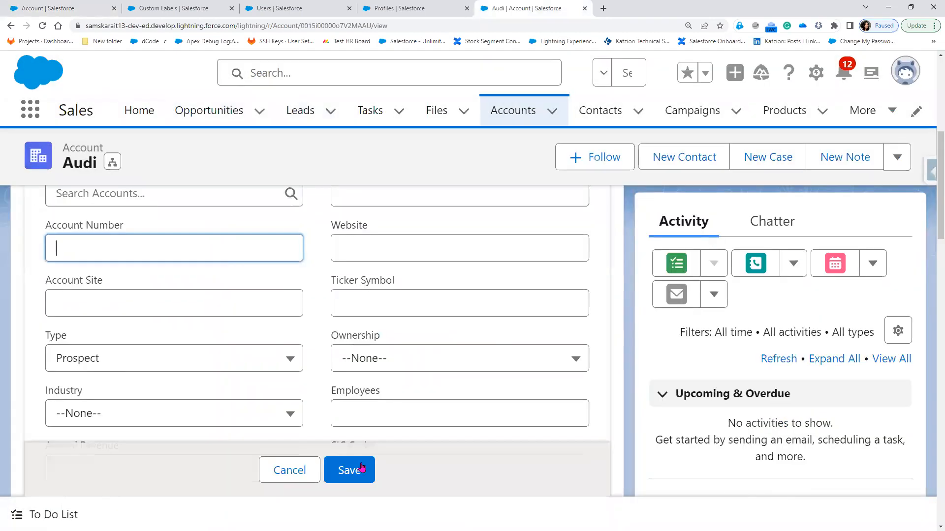
left_click(344, 483)
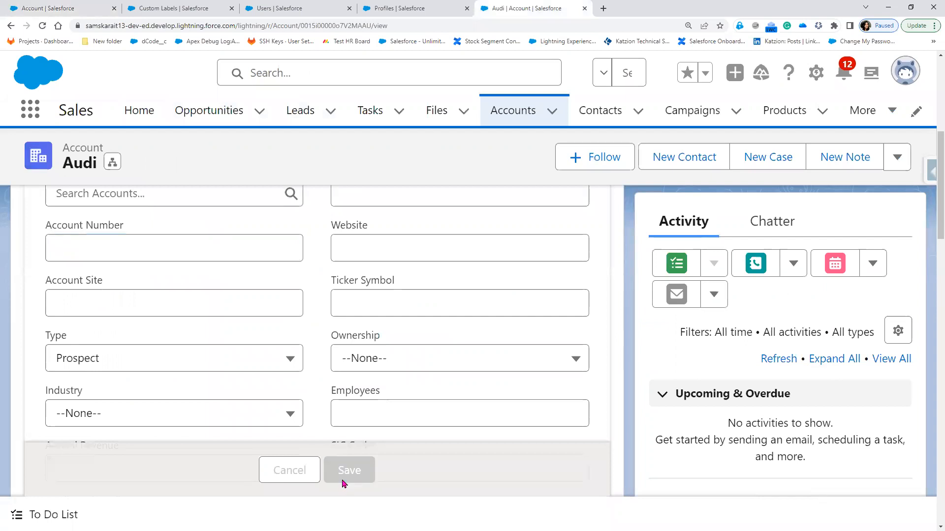
left_click(72, 9)
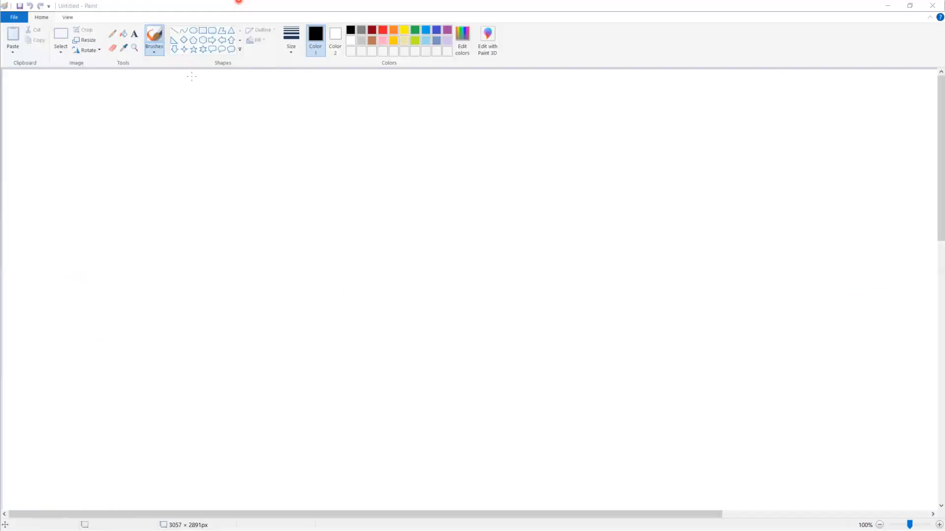
Draw a light-blue filled rectangle with the heading 'Account' above it
left_click_drag(45, 176, 133, 265)
key("ctrl+z")
mouse_move(19, 164)
left_mouse_down()
mouse_move(154, 312)
mouse_move(142, 320)
left_mouse_up()
left_click(124, 34)
left_click(110, 217)
left_click(134, 34)
left_click(350, 30)
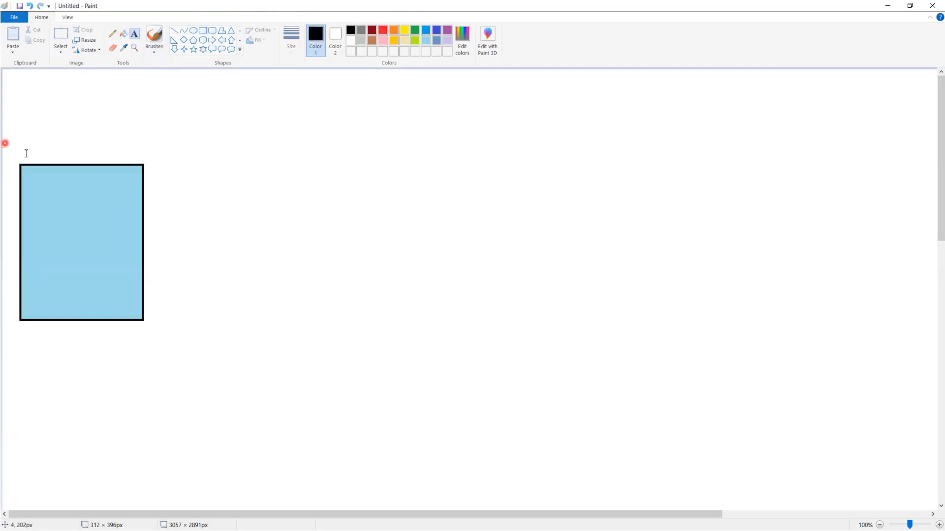
left_click_drag(181, 165, 180, 164)
type("Account")
left_click(201, 60)
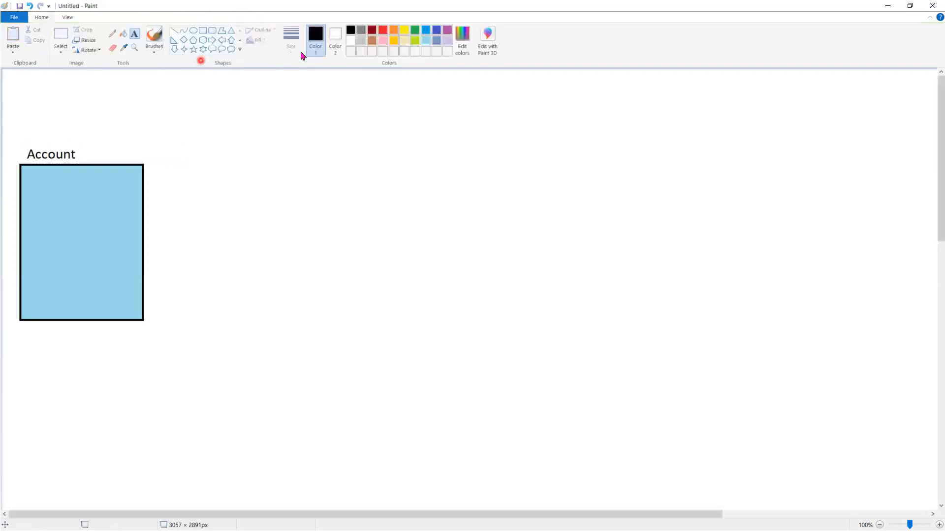
Add a small rounded box labelled 'Save' inside the Account rectangle
left_click_drag(95, 297, 138, 315)
left_click(192, 276)
left_click(134, 34)
left_click(100, 306)
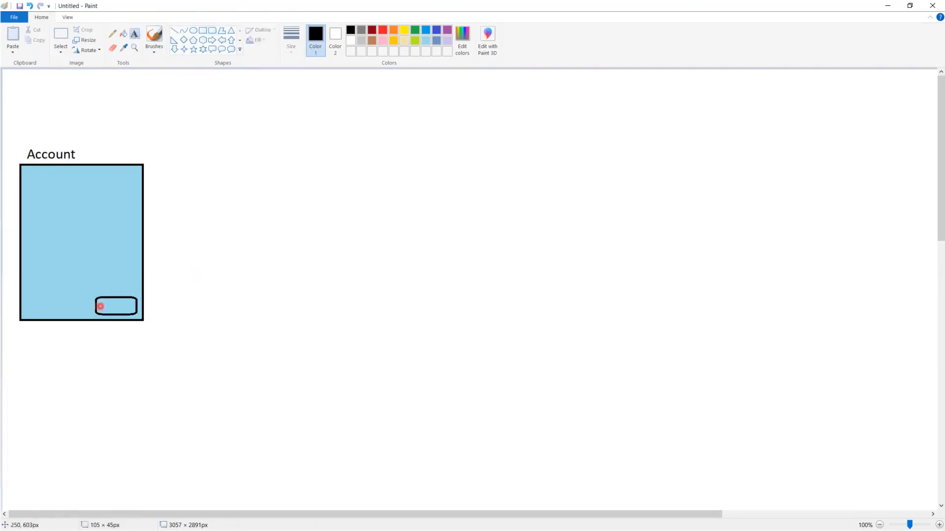
type("Sav")
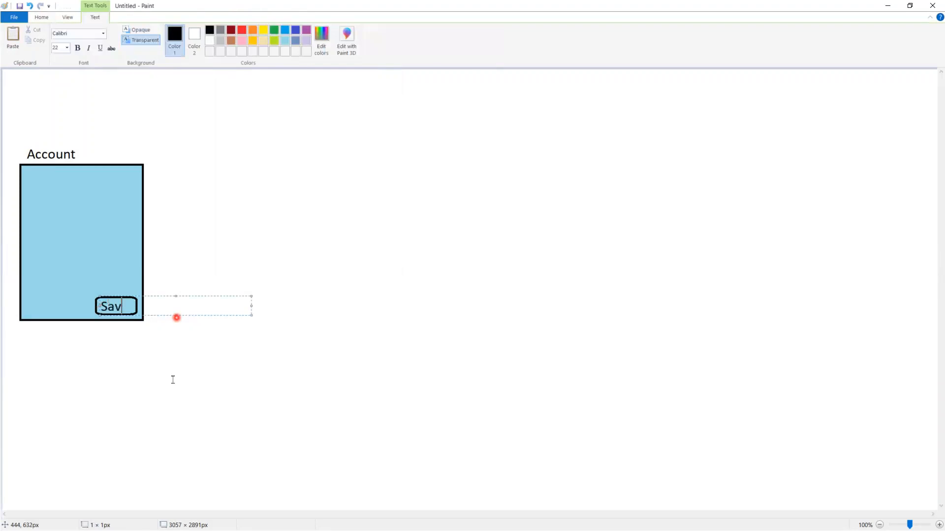
type("e")
left_click(172, 380)
left_click(125, 36)
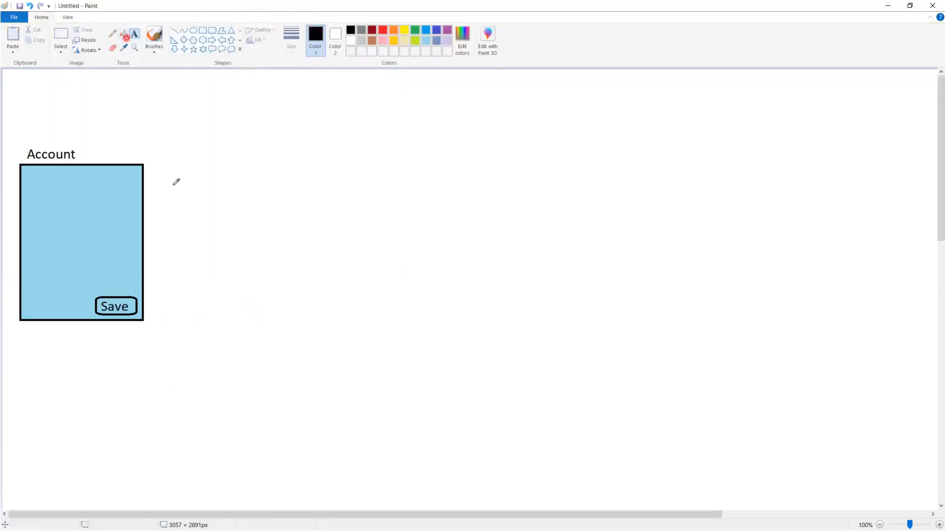
Draw a curve from Account to a new rectangle and label it 'Validation Rule'
left_click(97, 152)
mouse_move(97, 152)
left_mouse_down()
mouse_move(270, 197)
mouse_move(254, 219)
left_mouse_up()
left_click(204, 33)
mouse_move(280, 182)
left_mouse_down()
mouse_move(333, 217)
mouse_move(465, 248)
left_mouse_up()
left_click(134, 33)
left_click(288, 167)
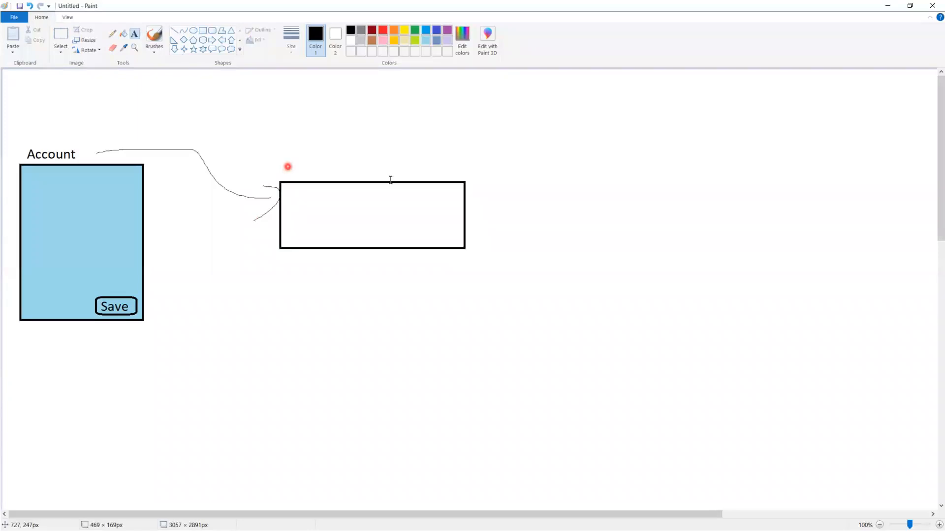
type("Validation Rule")
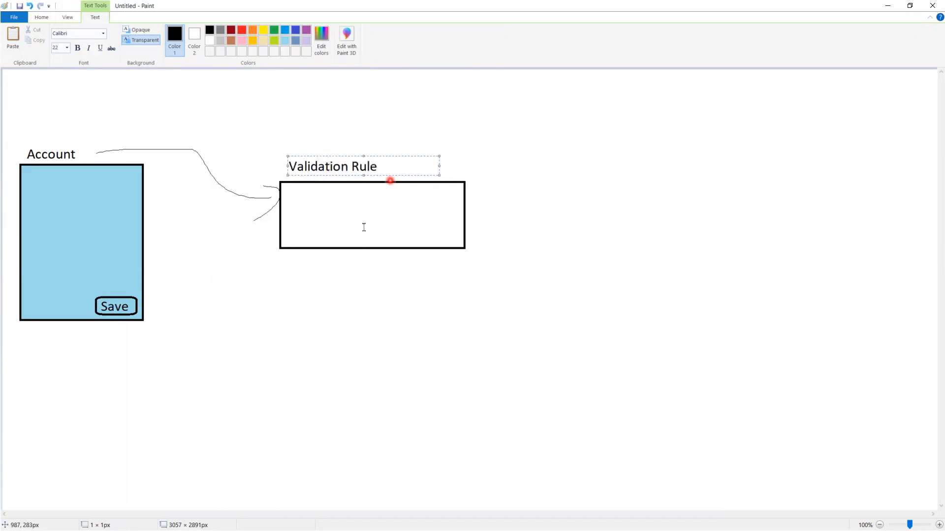
Type 'Fields?' and 'Account Number' as the first two lines inside the Validation Rule box
left_click(301, 266)
left_click(287, 199)
left_click(294, 203)
type("Fields?")
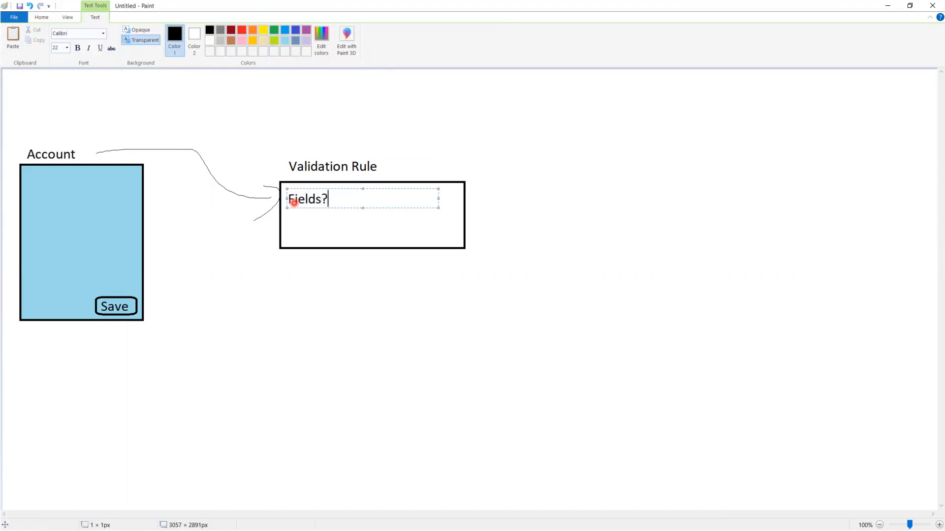
key("Return")
type("Account ")
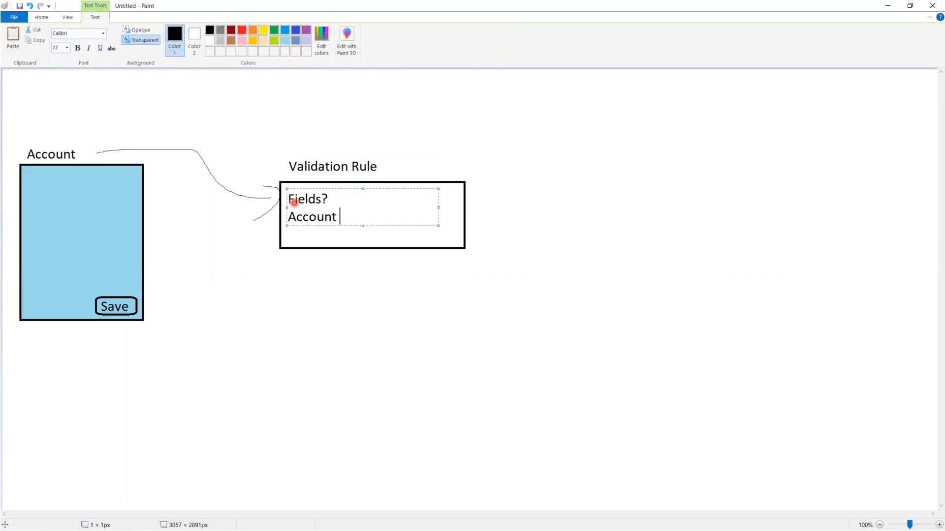
type("Number")
key("Return")
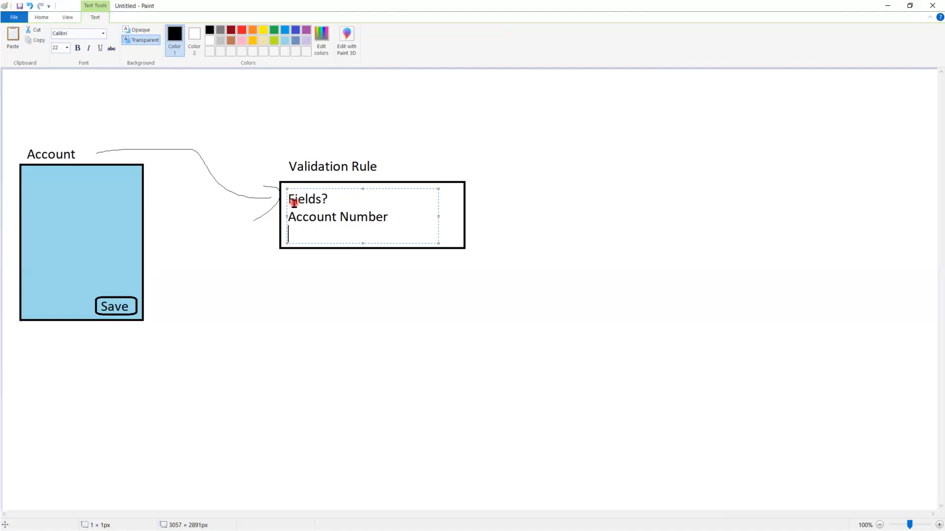
Add the third line $Profile.Name<>'Sysem Admin' and widen the text box to fit it
type("$Profile.Name<>'Sysem'")
key("Left")
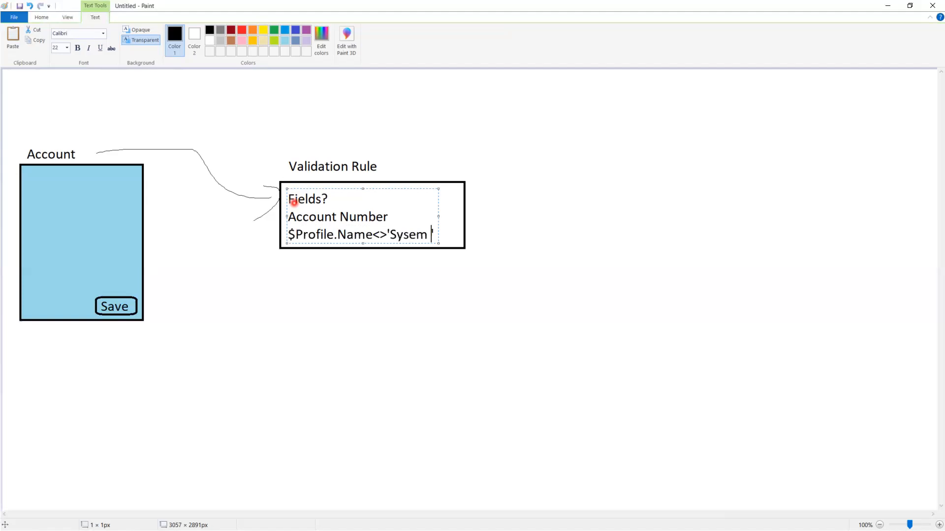
key("Return")
type("Admin")
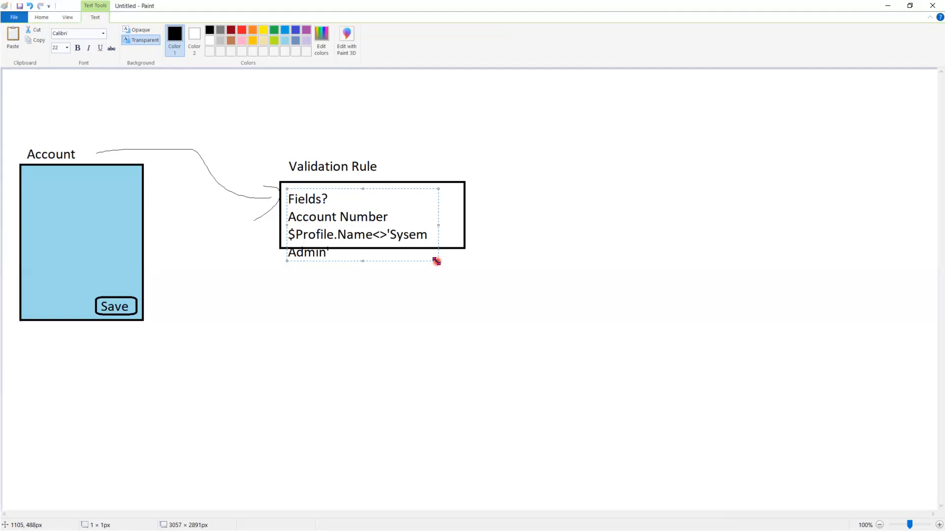
left_click_drag(436, 261, 552, 266)
left_click(224, 275)
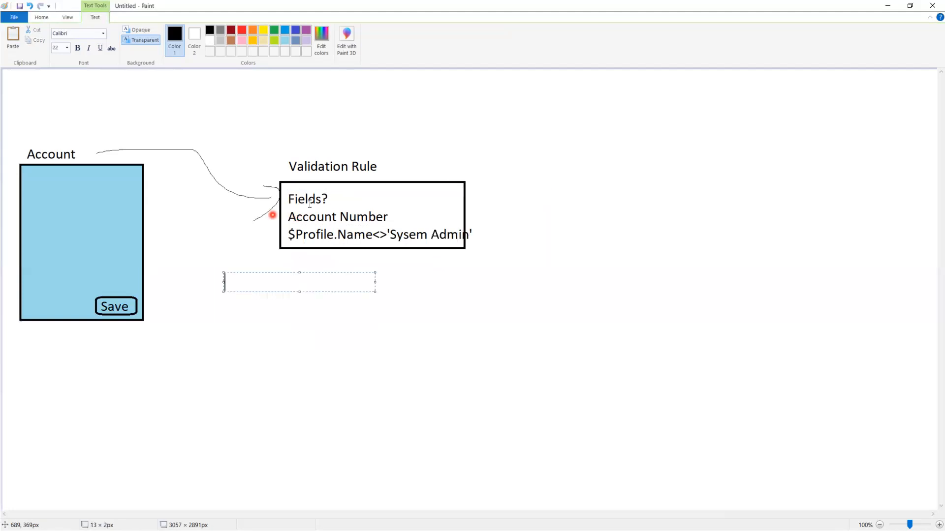
left_click(436, 322)
Draw a freehand arrow from the Account Number line into the Account box
left_click(177, 35)
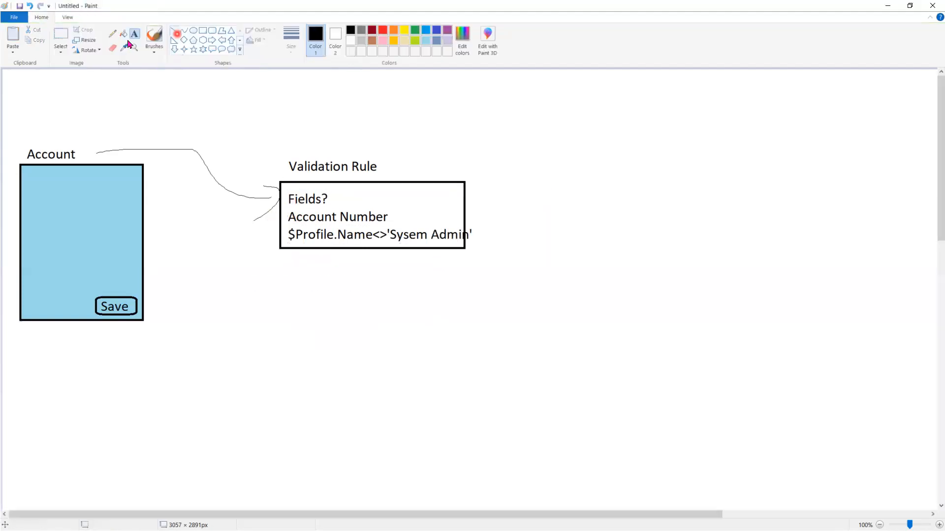
left_click(112, 36)
mouse_move(301, 218)
left_mouse_down()
mouse_move(59, 206)
mouse_move(70, 215)
left_mouse_up()
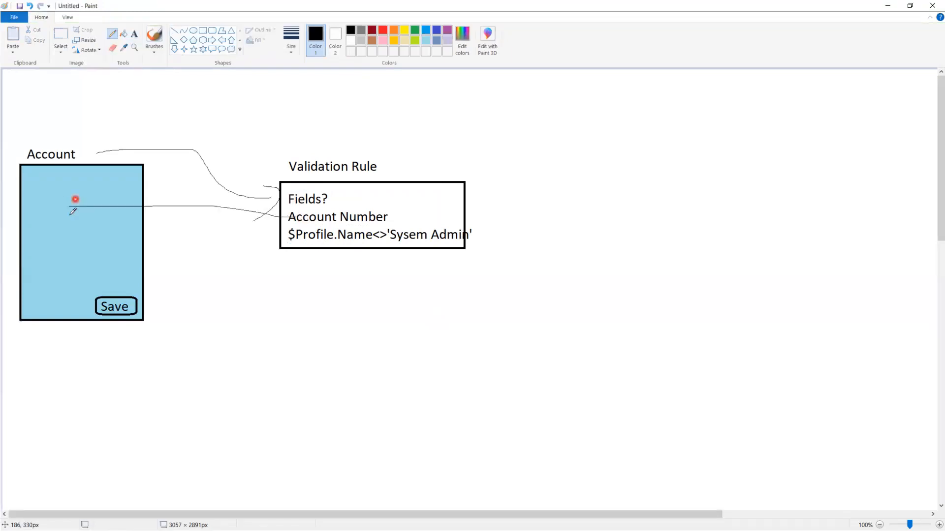
left_click(291, 208)
Sketch strokes from the formula back to Account, handwrite user, and add a right-hand rectangle with a linking curve
left_click_drag(237, 222, 238, 232)
left_click(281, 234)
left_click(284, 249)
mouse_move(284, 249)
left_mouse_down()
mouse_move(295, 206)
mouse_move(495, 209)
mouse_move(280, 259)
left_mouse_up()
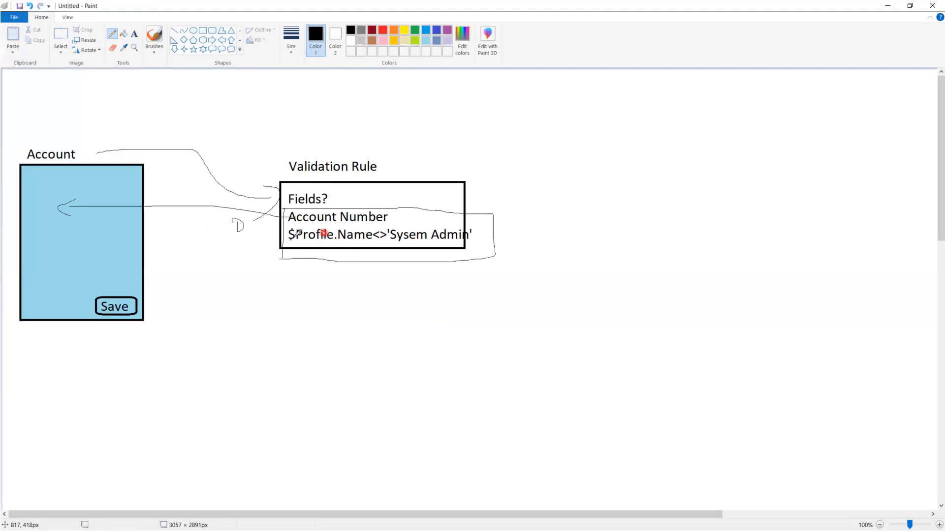
mouse_move(294, 238)
left_mouse_down()
mouse_move(226, 250)
mouse_move(160, 239)
mouse_move(127, 169)
mouse_move(163, 166)
mouse_move(161, 182)
mouse_move(201, 172)
left_mouse_up()
mouse_move(203, 182)
left_mouse_down()
mouse_move(255, 121)
mouse_move(599, 155)
mouse_move(670, 230)
mouse_move(697, 237)
left_mouse_up()
left_click(202, 32)
Label the right-hand rectangle 'User' with text above the box
left_click(134, 34)
left_click(576, 161)
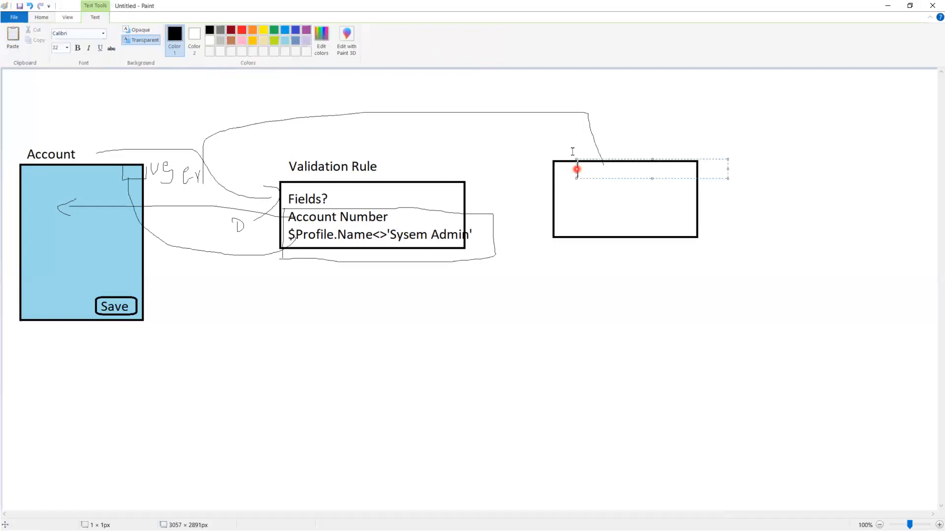
left_click(573, 152)
left_click(640, 161)
type("User")
left_click(624, 351)
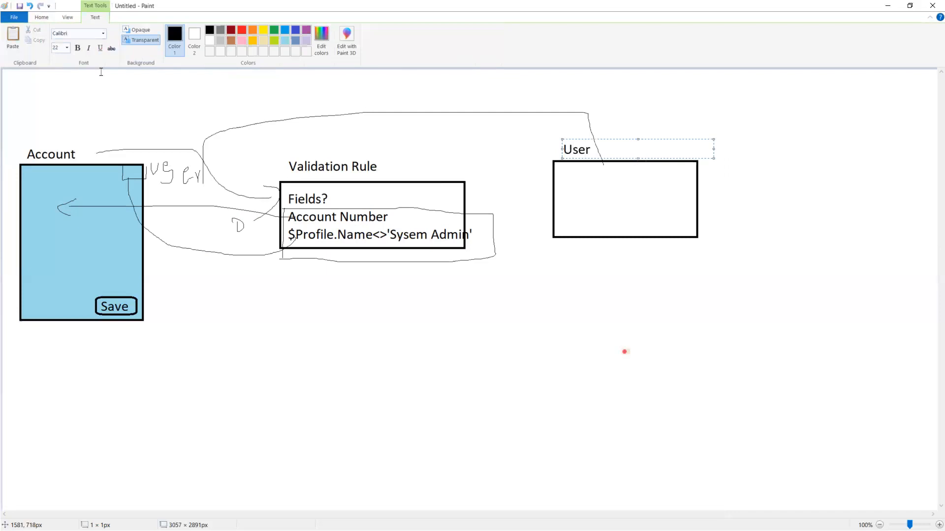
In red pencil, draw an arrow from User to a handwritten 'Profile' that curves back to the formula
left_click(114, 35)
left_click(382, 30)
mouse_move(647, 179)
left_mouse_down()
mouse_move(680, 190)
mouse_move(694, 189)
mouse_move(650, 182)
mouse_move(739, 177)
mouse_move(746, 186)
mouse_move(789, 154)
mouse_move(808, 158)
mouse_move(817, 184)
left_mouse_up()
mouse_move(806, 161)
left_mouse_down()
mouse_move(838, 159)
mouse_move(838, 270)
mouse_move(746, 367)
mouse_move(402, 267)
mouse_move(417, 239)
left_mouse_up()
left_click(832, 155)
left_click_drag(832, 155, 837, 178)
mouse_move(840, 136)
left_mouse_down()
mouse_move(846, 168)
mouse_move(865, 168)
left_mouse_up()
Add red marks and crossing red lines along the left side of the Validation Rule box
left_click(492, 323)
left_click(440, 331)
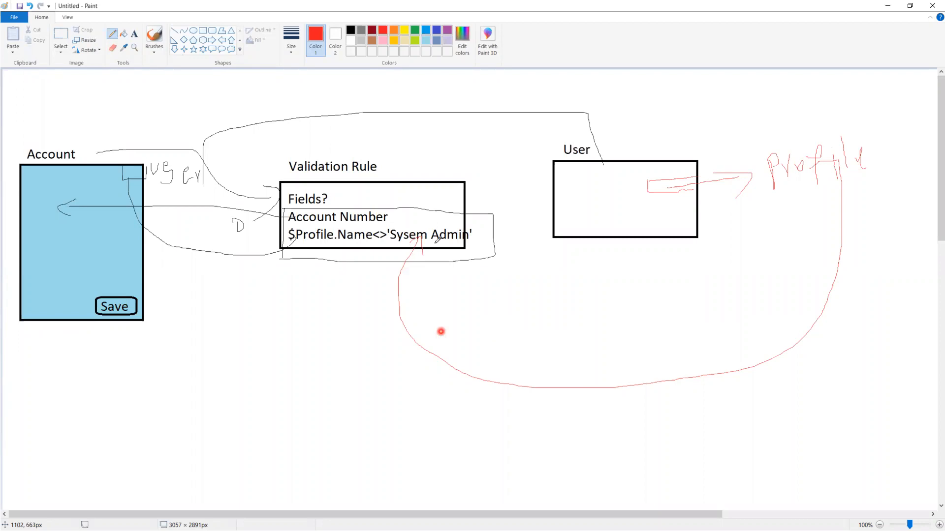
left_click(592, 209)
left_click(366, 238)
left_click(389, 245)
left_click(438, 240)
left_click(420, 243)
left_click(584, 205)
left_click(573, 410)
left_click(266, 253)
left_click(139, 305)
left_click_drag(260, 165, 271, 315)
left_click_drag(244, 282, 305, 303)
left_click_drag(307, 265, 273, 335)
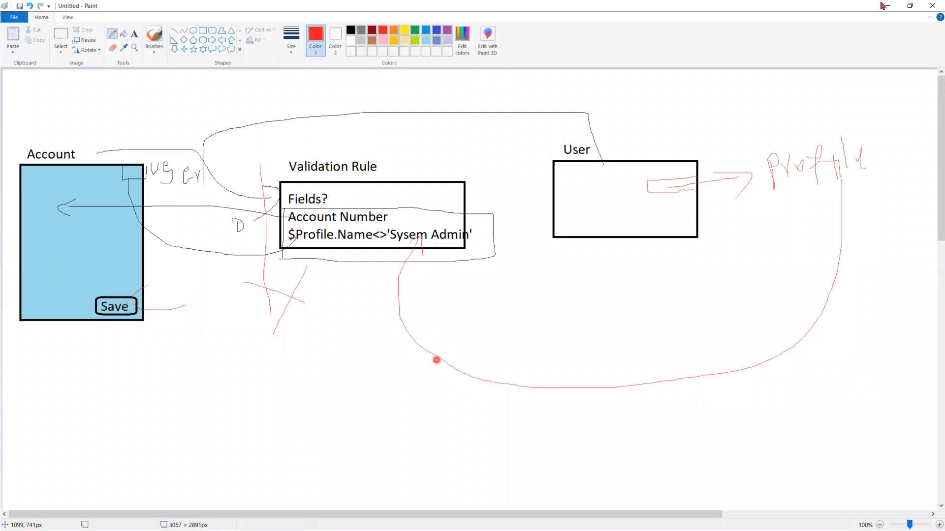
Edit the Salesforce validation rule and delete the old profile comparison from the formula
key("alt+Tab")
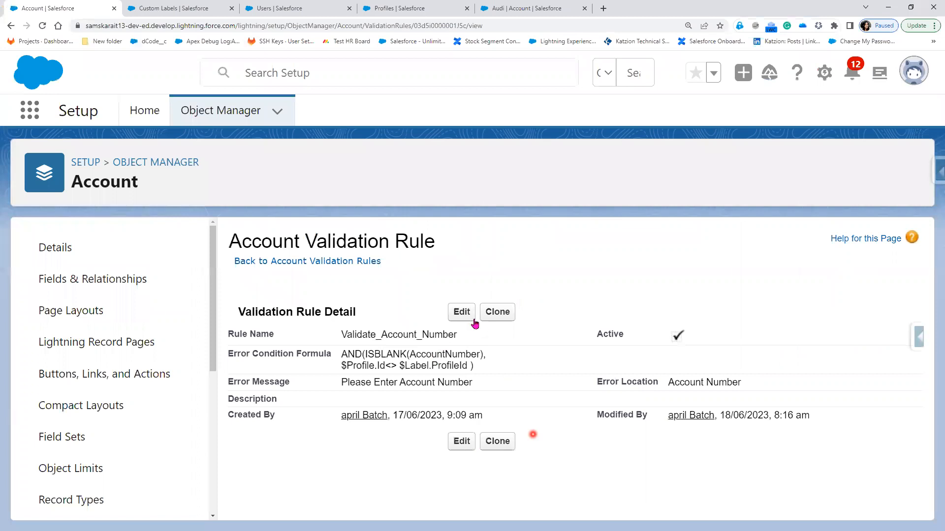
left_click(458, 315)
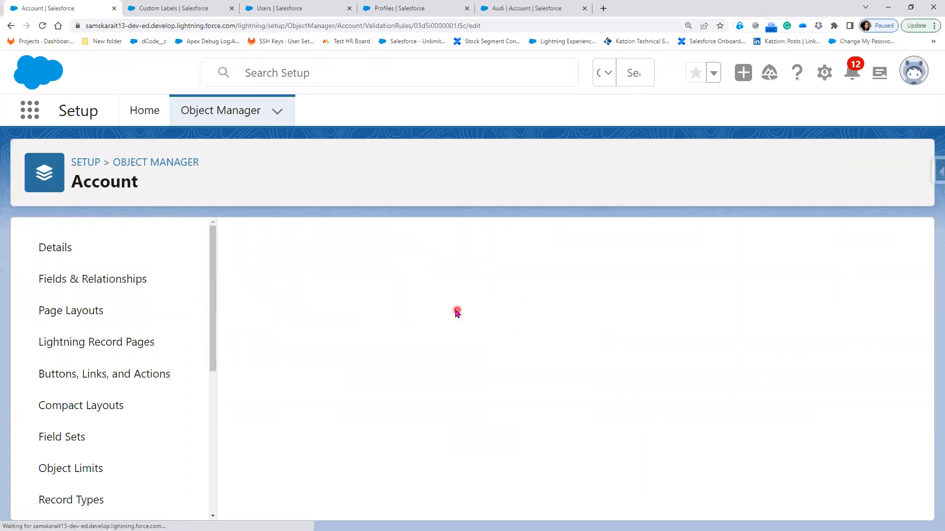
scroll(448, 392, "down", 4)
left_click(447, 393)
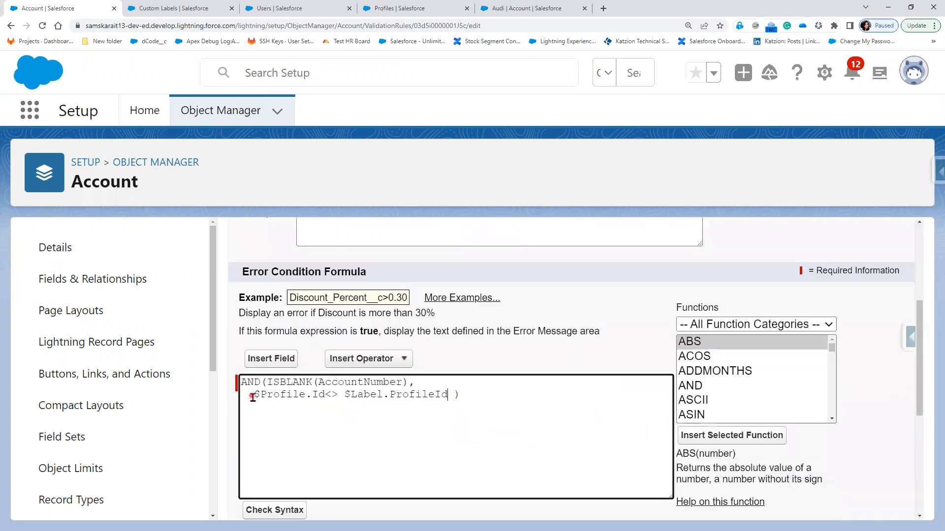
left_click(252, 398, "shift")
key("BackSpace")
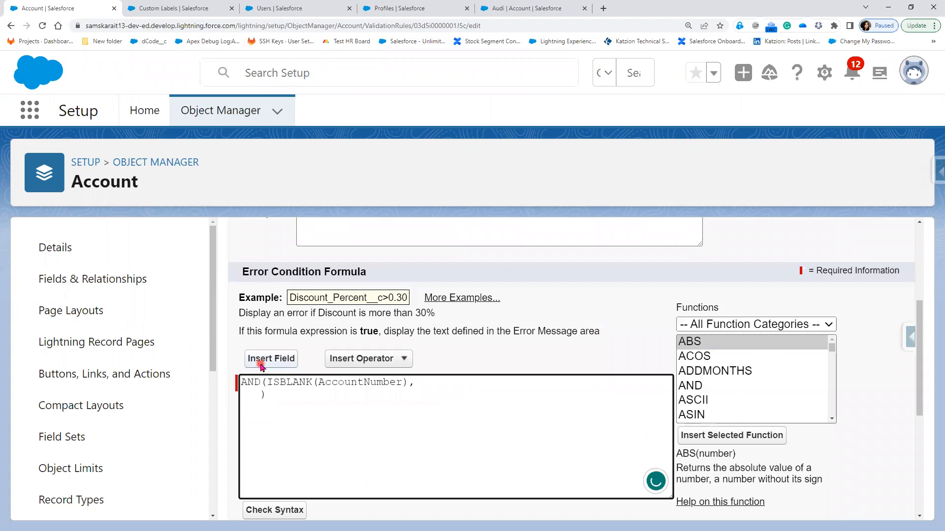
Insert the $User.Id field followed by <> into the formula, then show the user's detail page
left_click(261, 364)
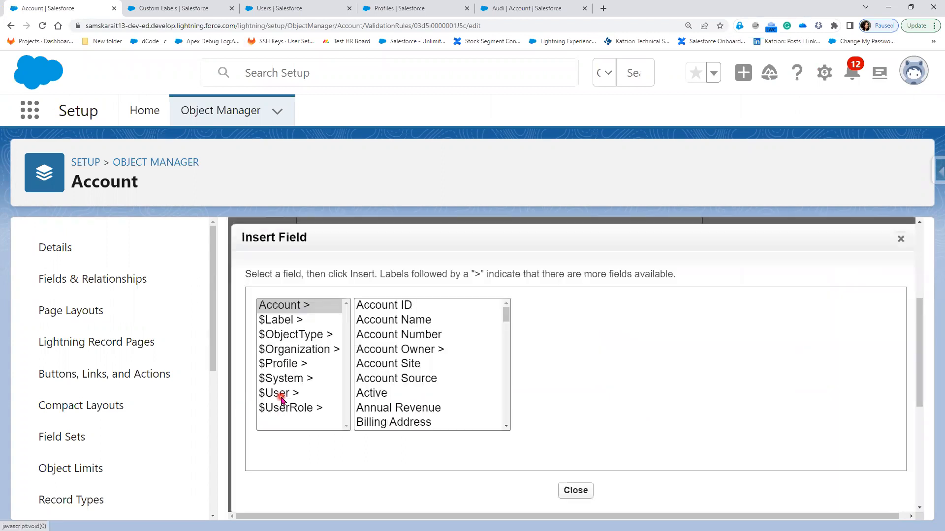
left_click(282, 396)
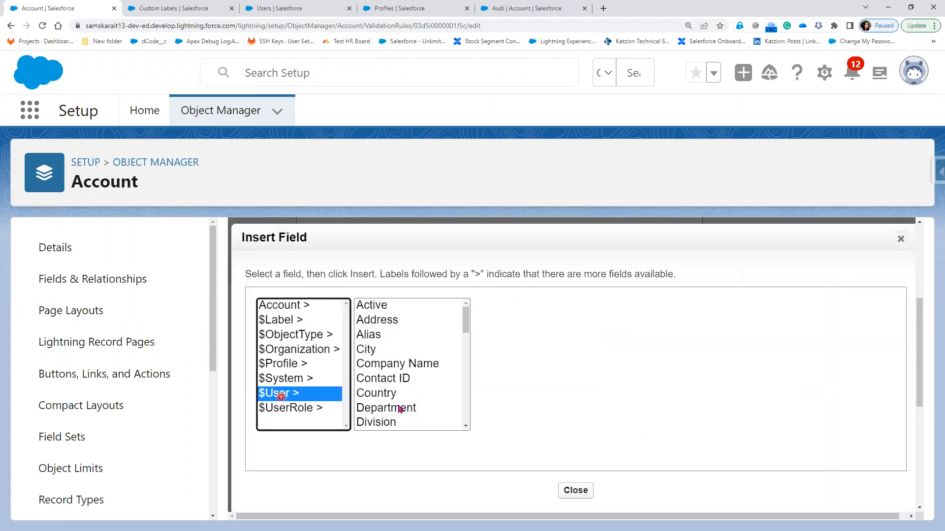
scroll(400, 409, "down", 2)
scroll(397, 413, "down", 2)
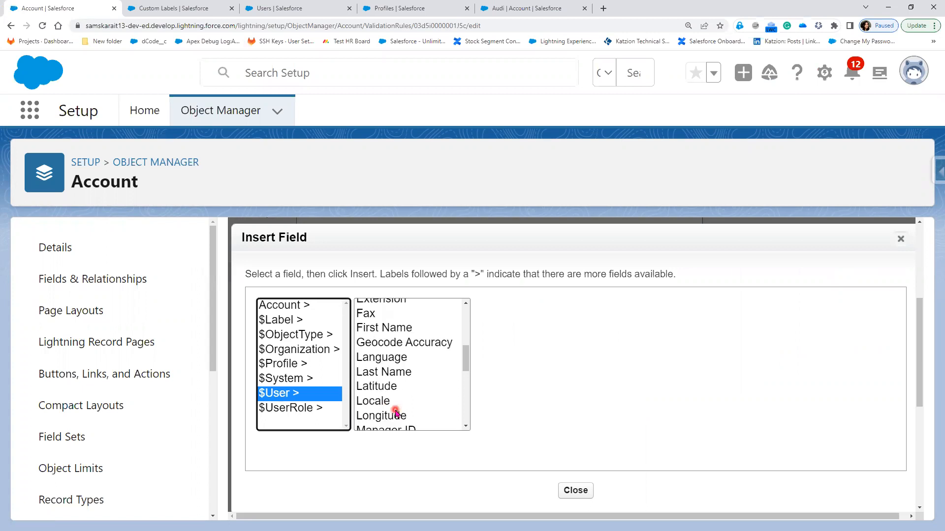
scroll(396, 413, "down", 2)
scroll(396, 412, "down", 2)
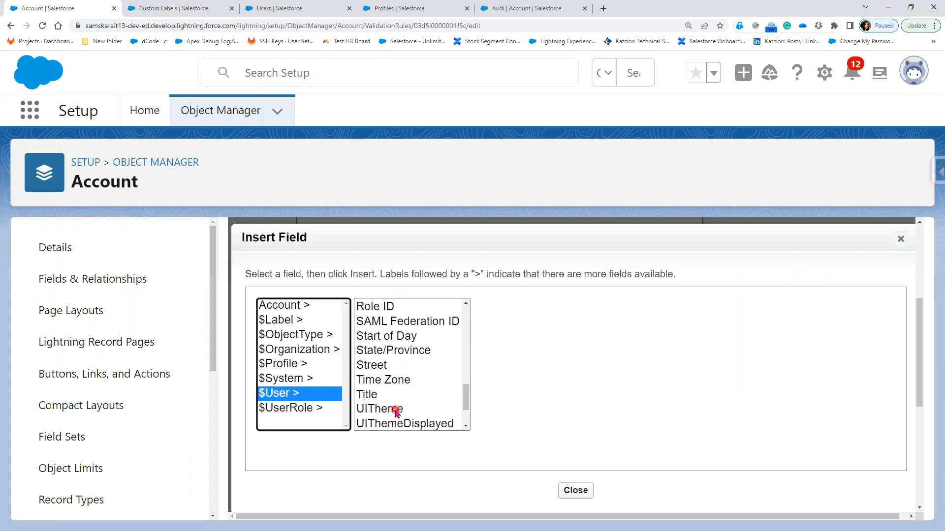
scroll(396, 412, "down", 1)
scroll(380, 383, "down", 1)
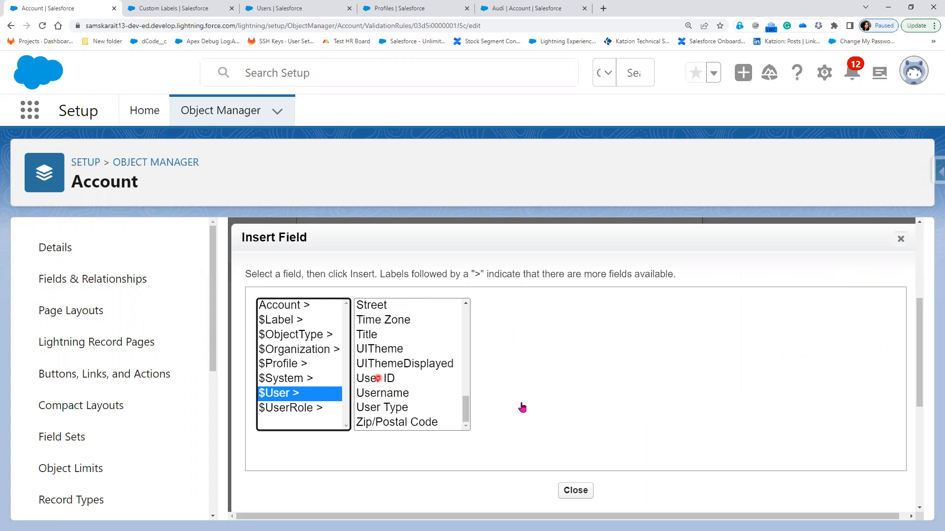
left_click(378, 378)
left_click(521, 399)
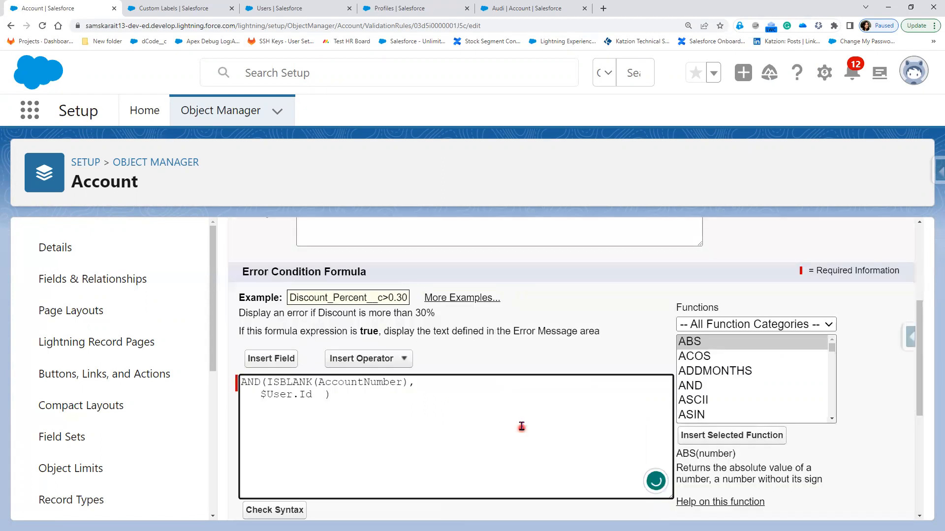
type("<>")
left_click(265, 8)
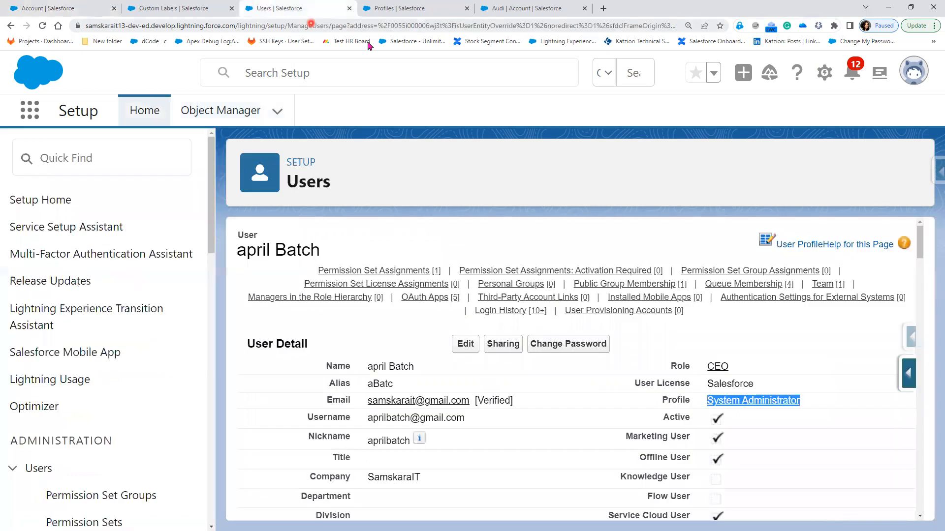
Copy the user's ID from the detail page's address bar
left_click(397, 28)
left_click(397, 27)
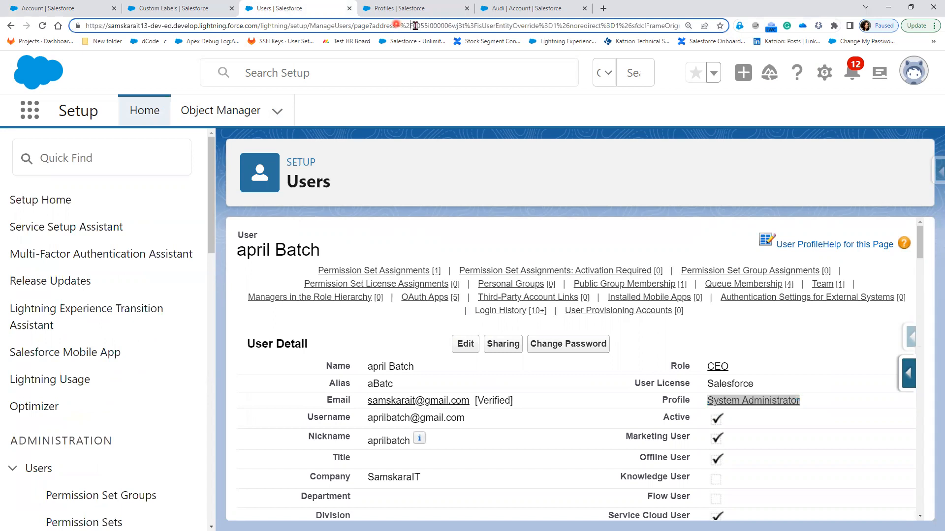
left_click_drag(413, 26, 464, 27)
right_click(449, 28)
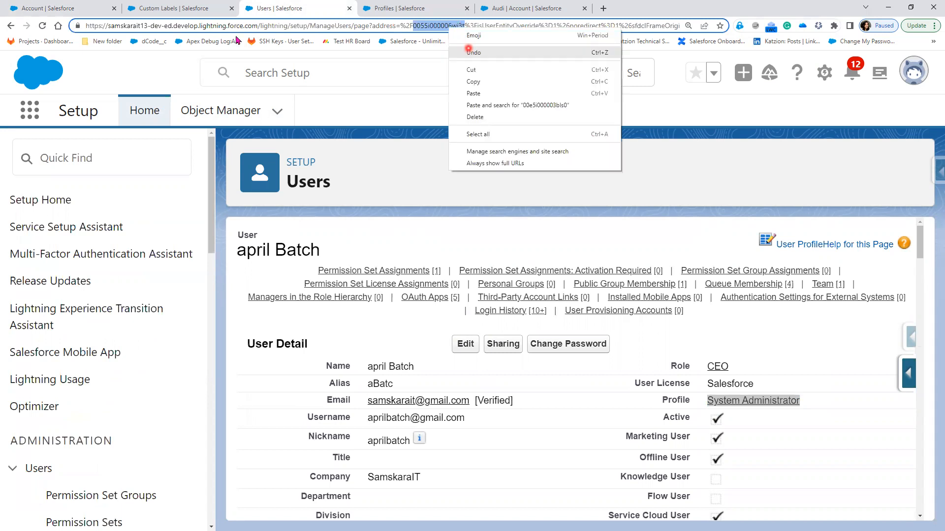
left_click(473, 81)
Paste the user's ID between quotes after $User.Id <> and save the validation rule
left_click(185, 13)
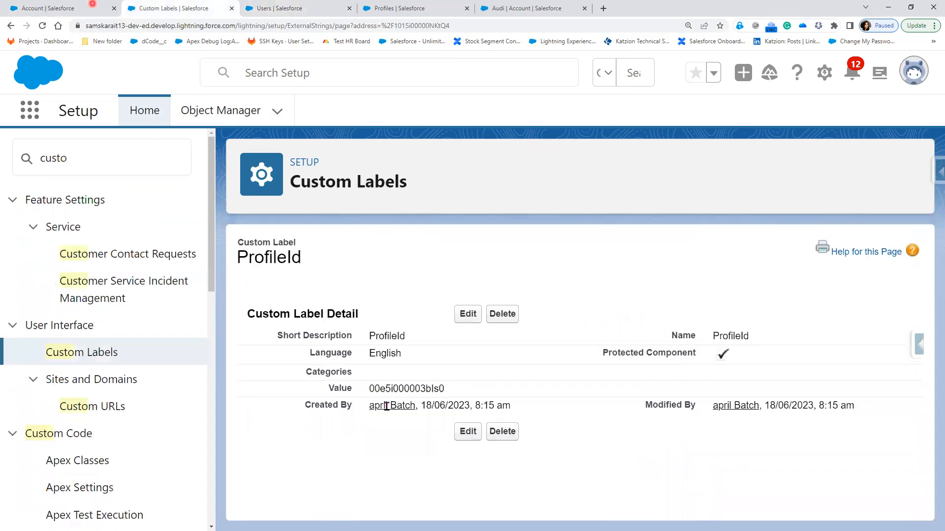
key("ctrl+shift+Tab")
type("''")
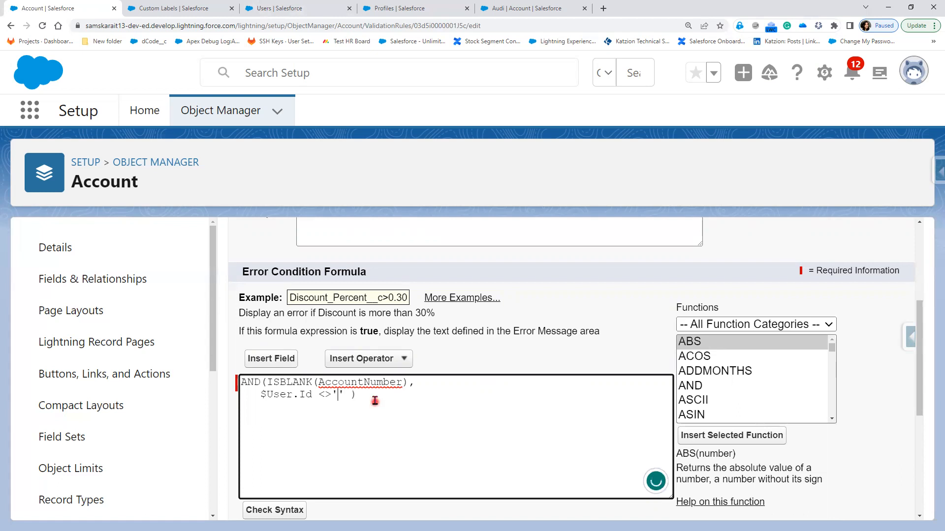
type("0055i000006wj3t")
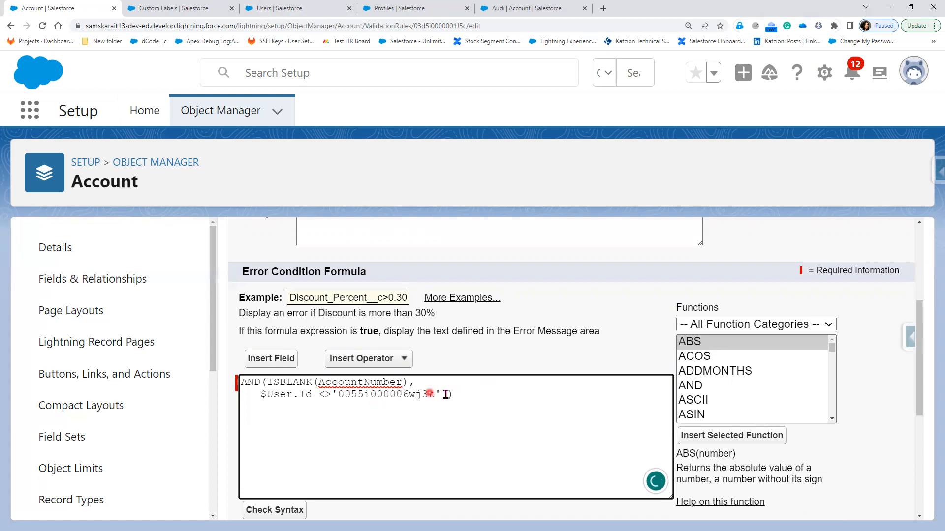
scroll(345, 486, "down", 5)
left_click(455, 498)
left_click(407, 410)
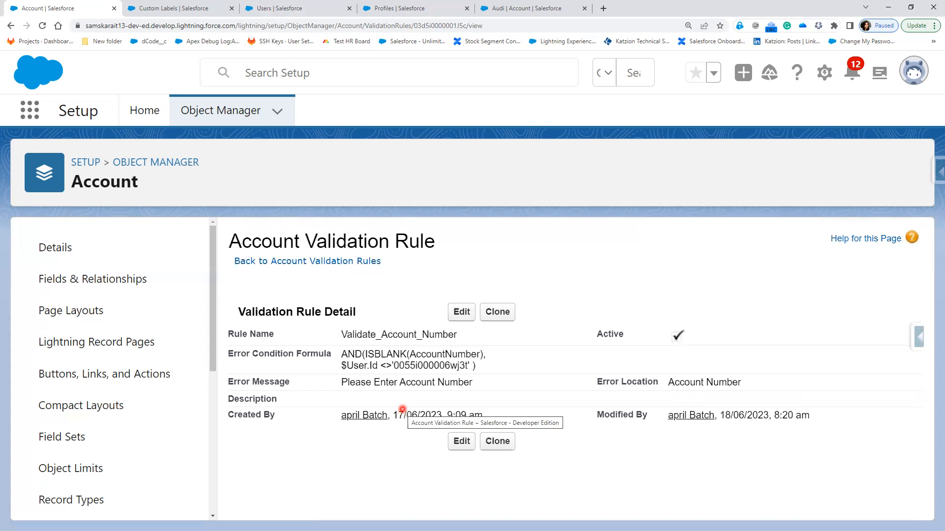
In Paint, add red underlining and handwriting beneath the $Profile.Name formula line
key("alt+Tab")
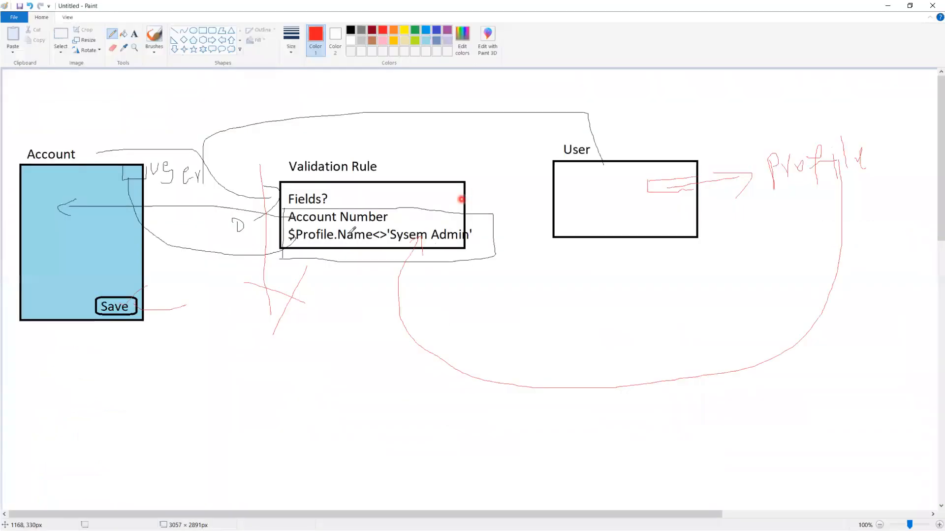
left_click_drag(312, 247, 381, 269)
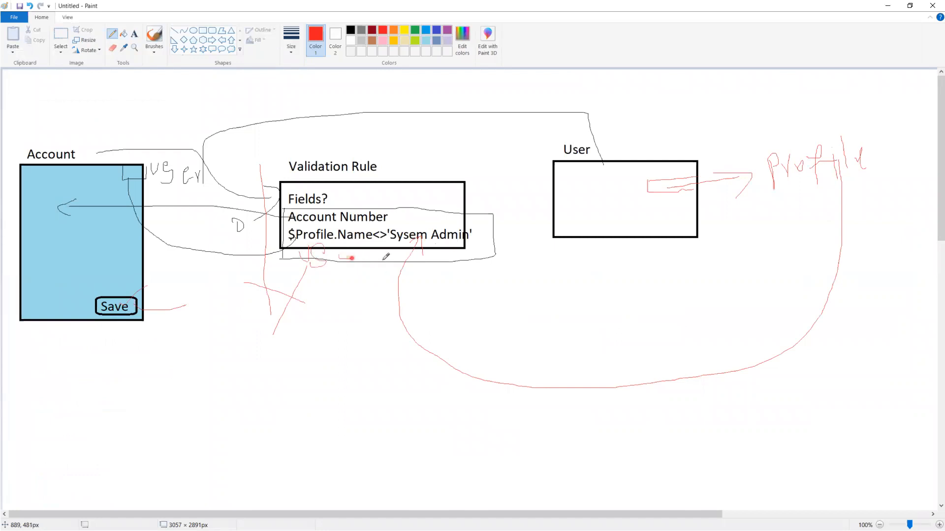
mouse_move(186, 177)
left_mouse_down()
mouse_move(186, 316)
mouse_move(287, 345)
left_mouse_up()
mouse_move(385, 250)
left_mouse_down()
mouse_move(388, 278)
mouse_move(325, 351)
mouse_move(336, 345)
left_mouse_up()
left_click_drag(410, 241, 414, 283)
left_click_drag(420, 297, 420, 301)
left_click_drag(432, 252, 437, 260)
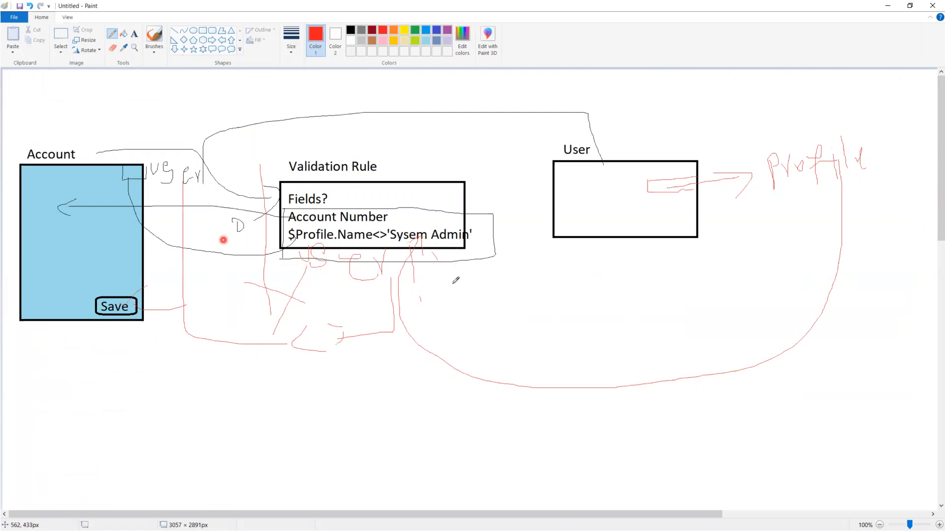
left_click_drag(340, 257, 337, 261)
Circle the handwritten User note in red, link it to the rule box, and return to Salesforce
left_click(145, 155)
left_click_drag(145, 155, 147, 143)
left_click_drag(249, 112, 210, 158)
left_click_drag(121, 297, 181, 264)
left_click_drag(121, 297, 180, 264)
left_click(421, 174)
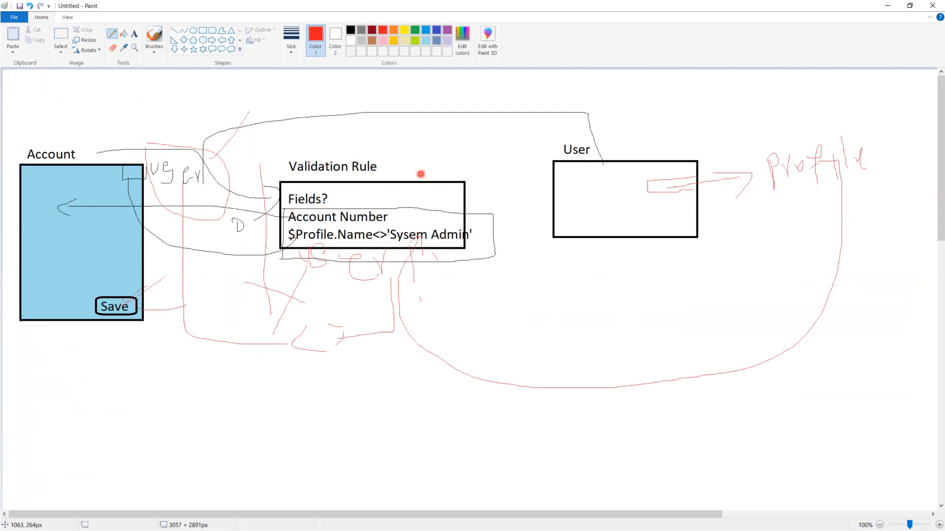
key("alt+Tab")
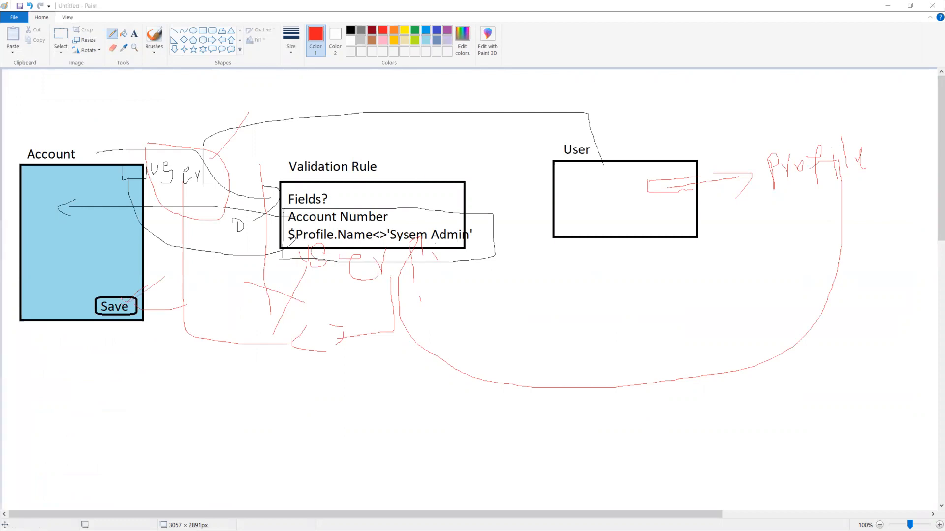
left_click(319, 422)
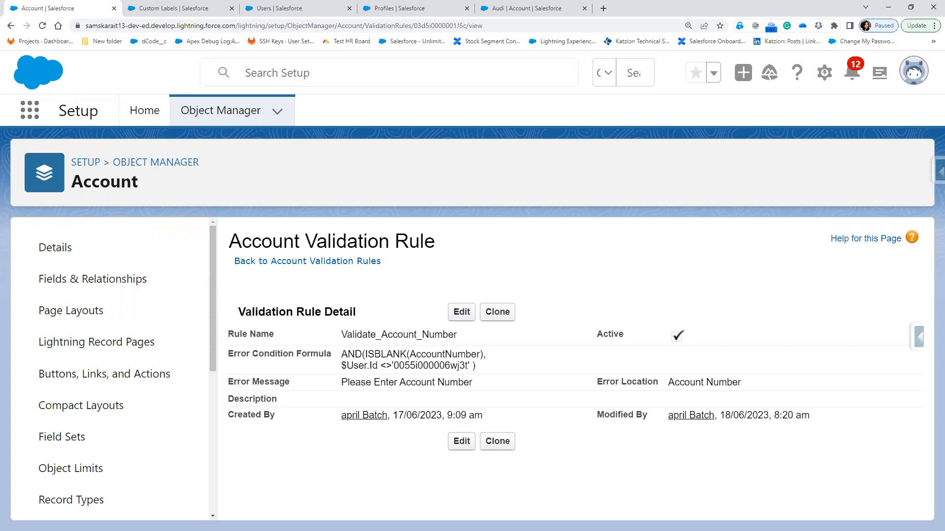
Add the note line 'Create a Validation rule on "Opportunity"' below the User.Profile line
key("alt+Tab")
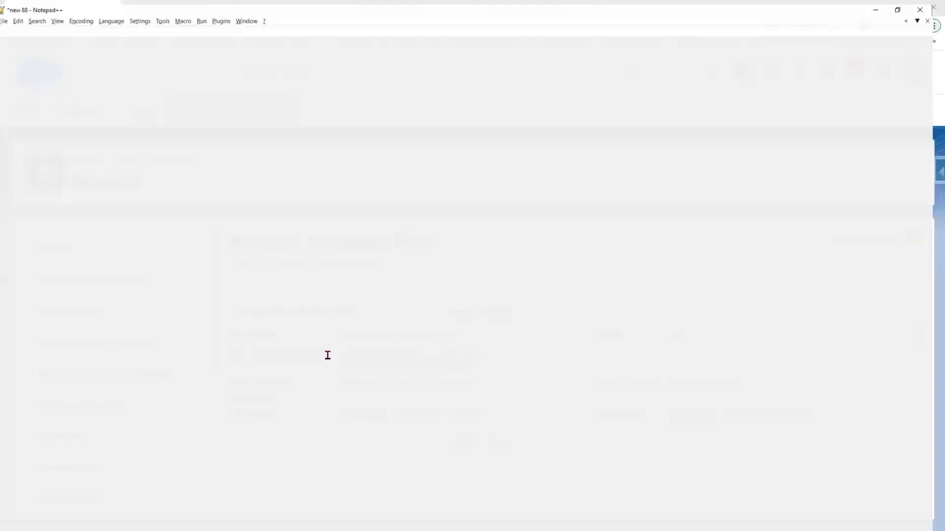
left_click(352, 285)
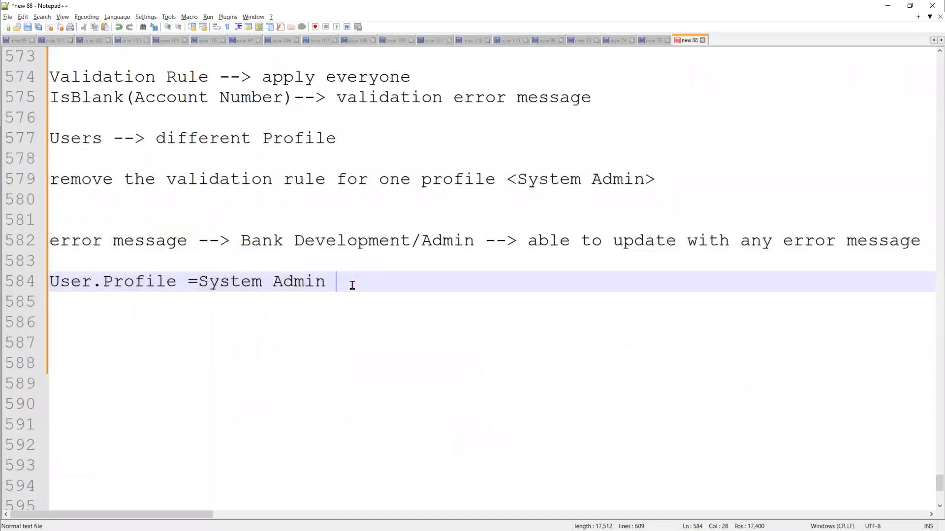
key("Return")
key("Return")
key("Return")
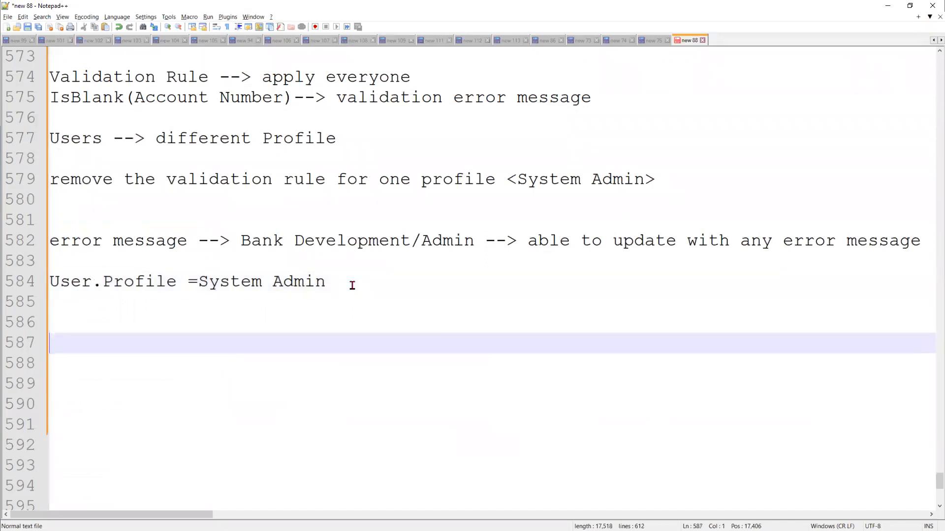
type("c")
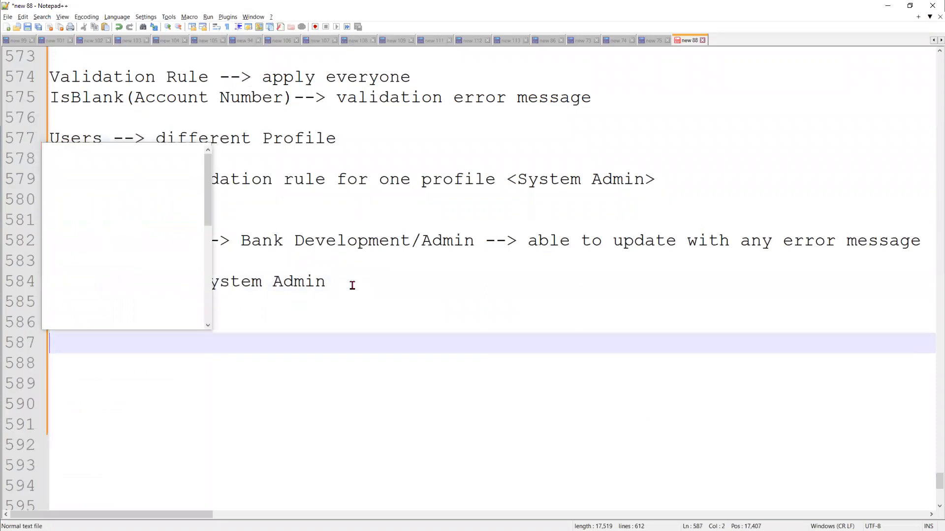
type("a")
key("BackSpace")
type("rea")
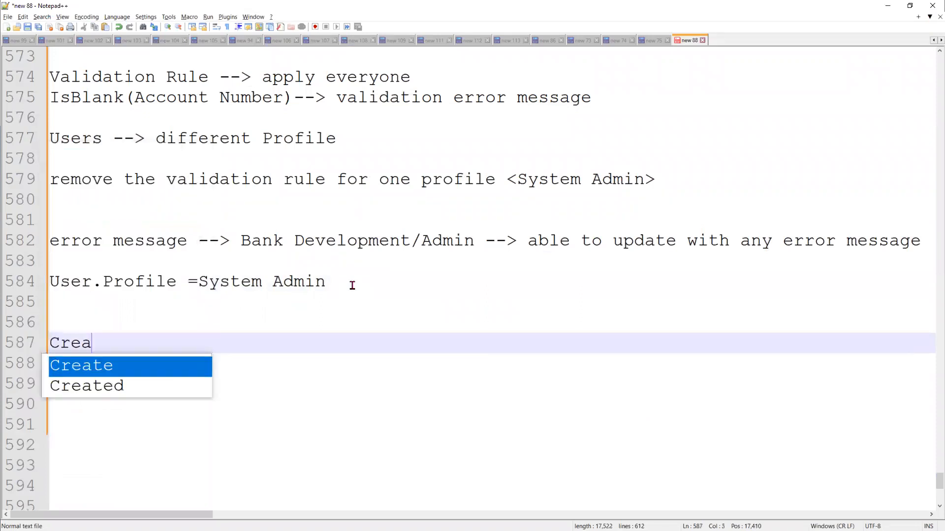
type("te a Vali")
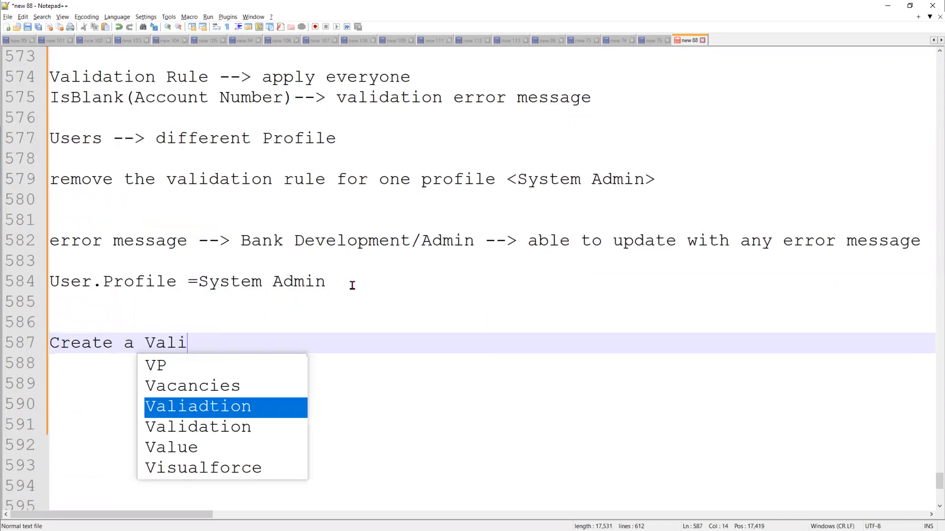
type("dation rul")
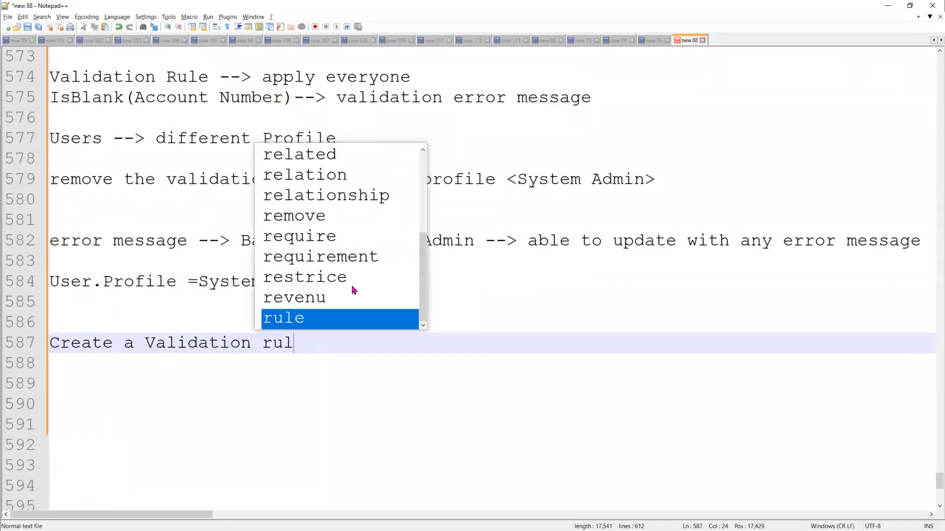
type("e on\"")
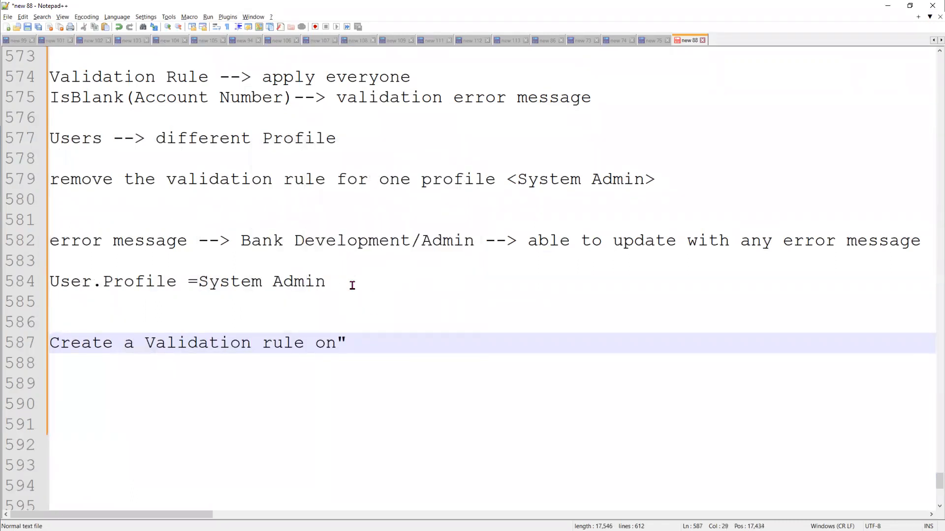
key("Left")
key("Left")
key("Right")
type("Opportunity")
key("BackSpace")
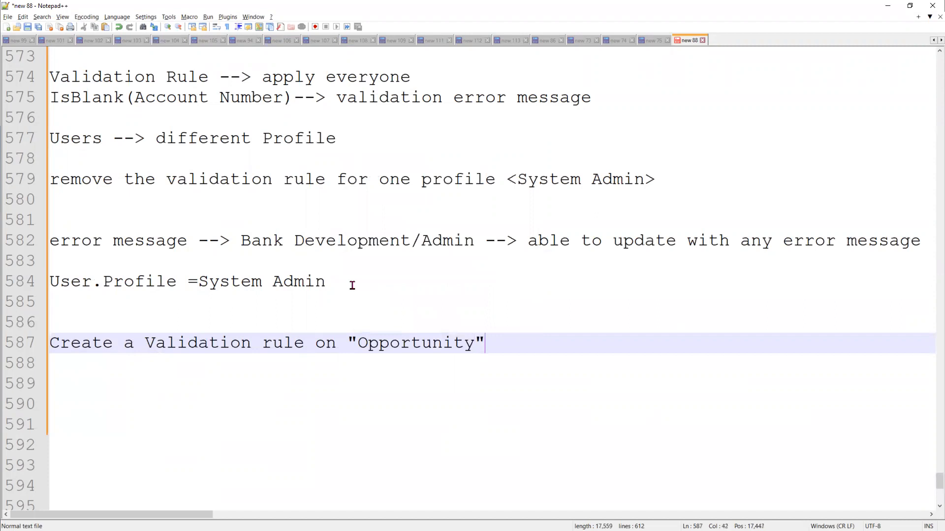
key("Return")
View the infosys- opportunity's details from the Audi account, then return to the Opportunity note line
key("alt+Tab")
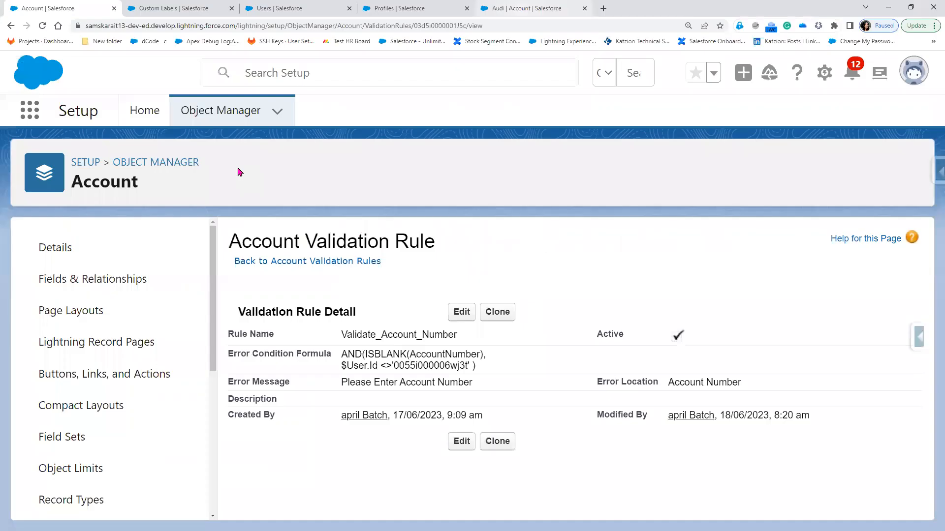
key("ctrl+shift+Tab")
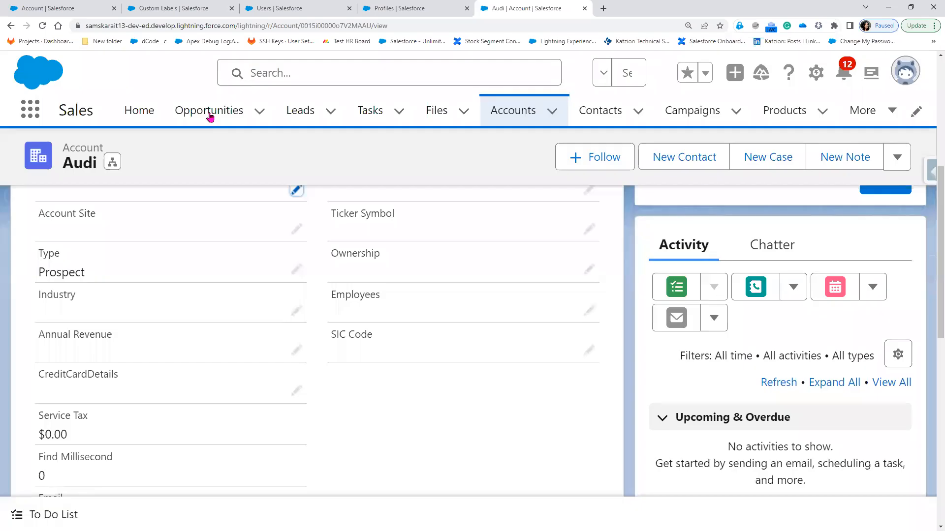
left_click(210, 117)
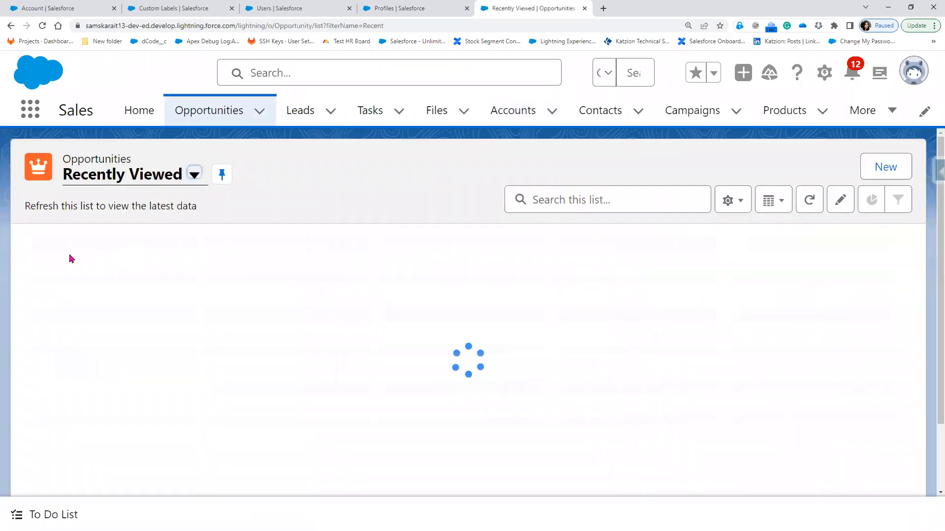
left_click(112, 266)
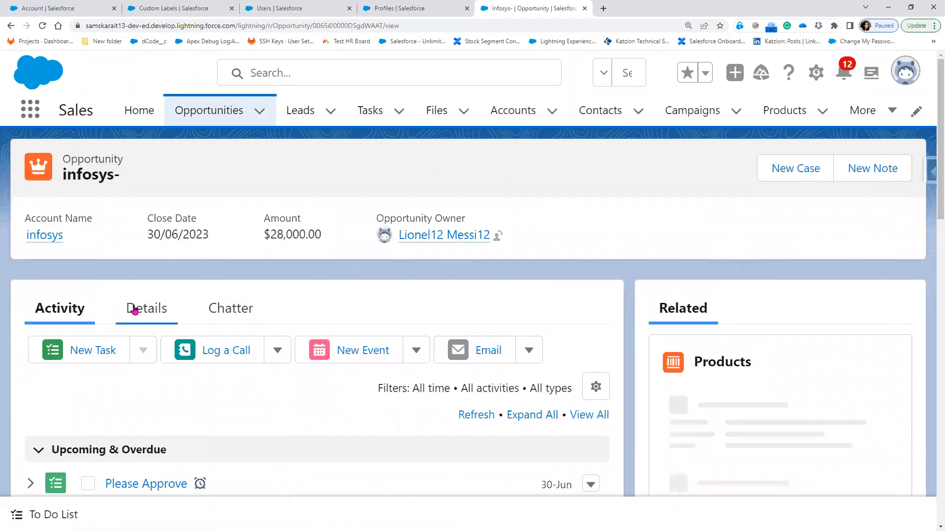
left_click(136, 365)
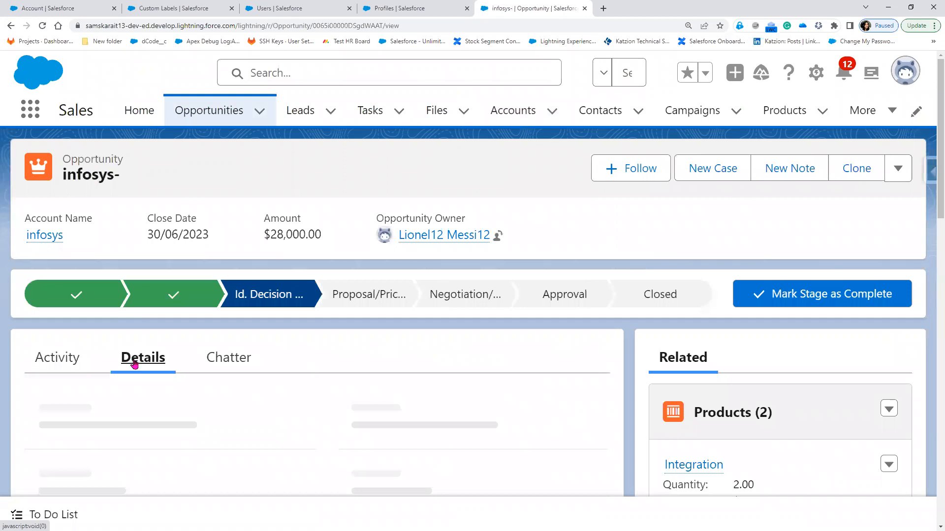
key("alt+Tab")
left_click(537, 343)
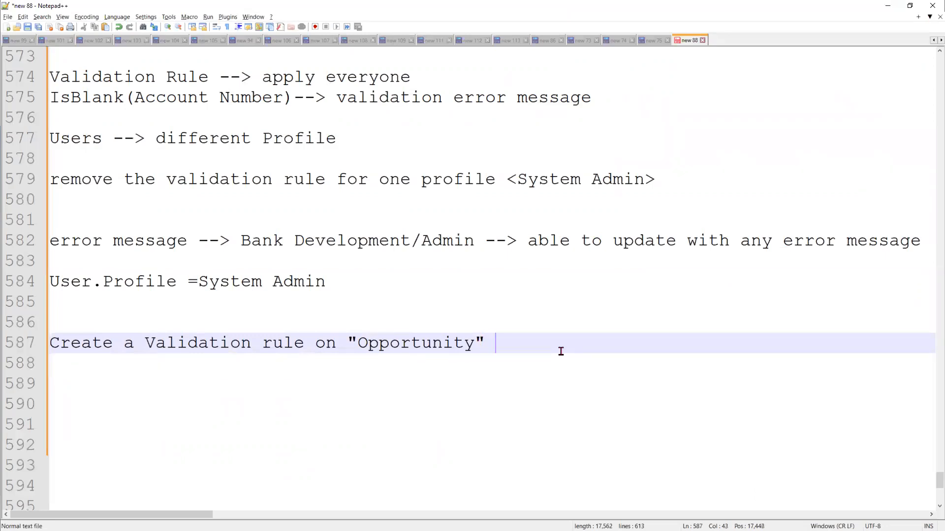
Append 'when Amount is <1000', then add lines 'and' and 'Stage Name is ""'
type("when Amount is")
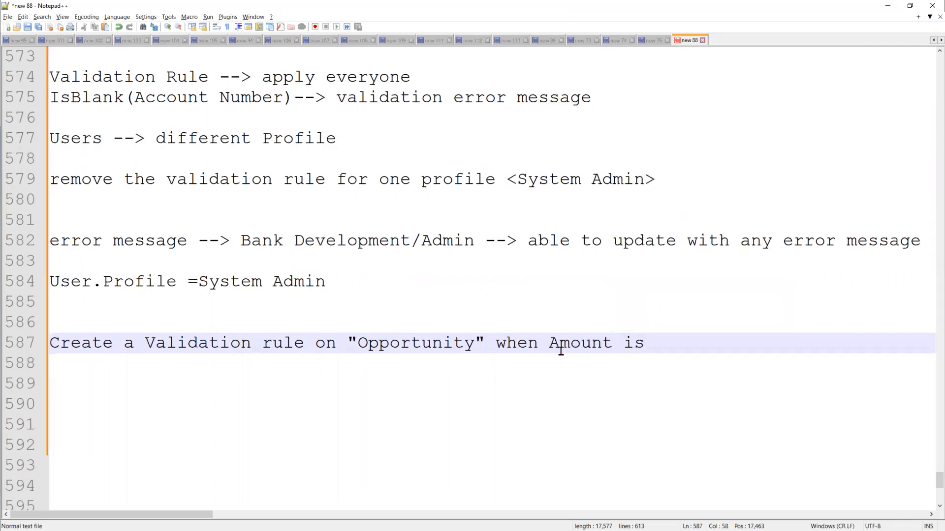
type(" <1000")
key("Return")
type("and")
key("Return")
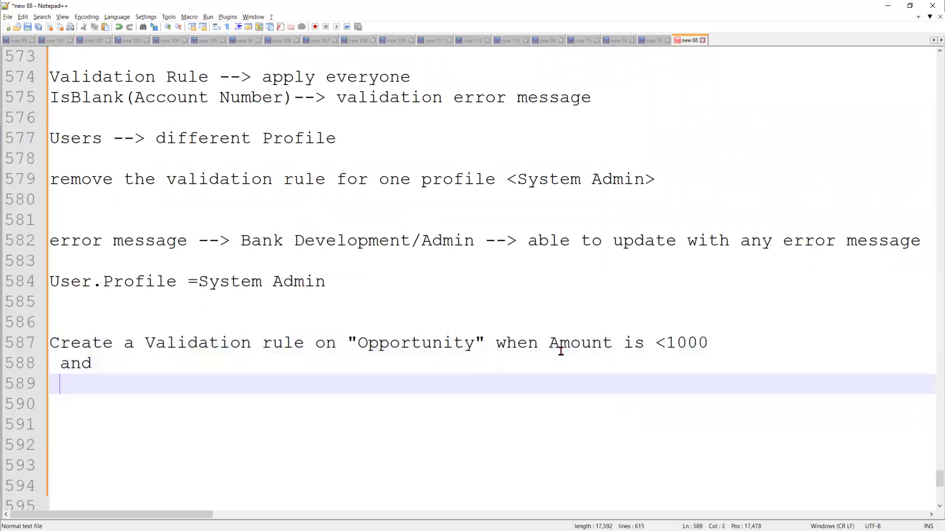
type("S")
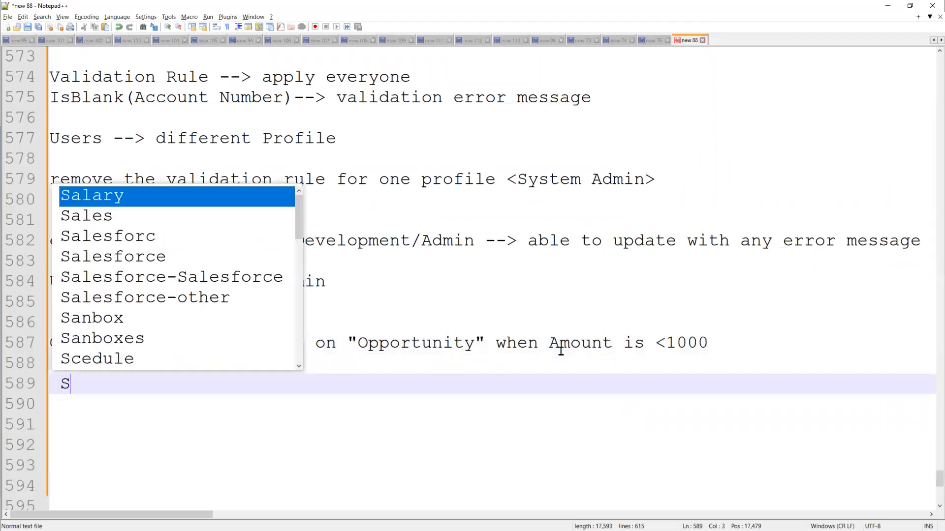
type("tag")
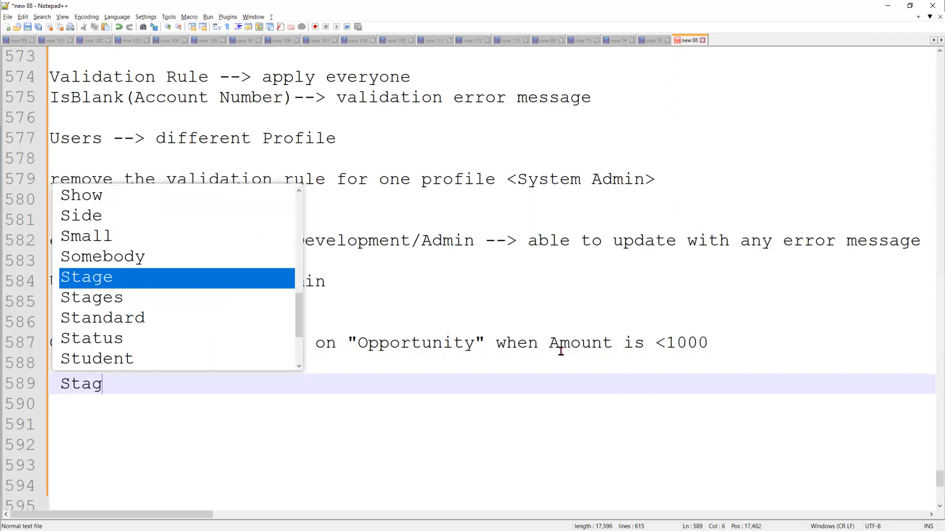
type("e Name is \"\"")
List the stages "Prospecting", "Qualification", "Need Analysis" and review them before returning to Salesforce
key("Left")
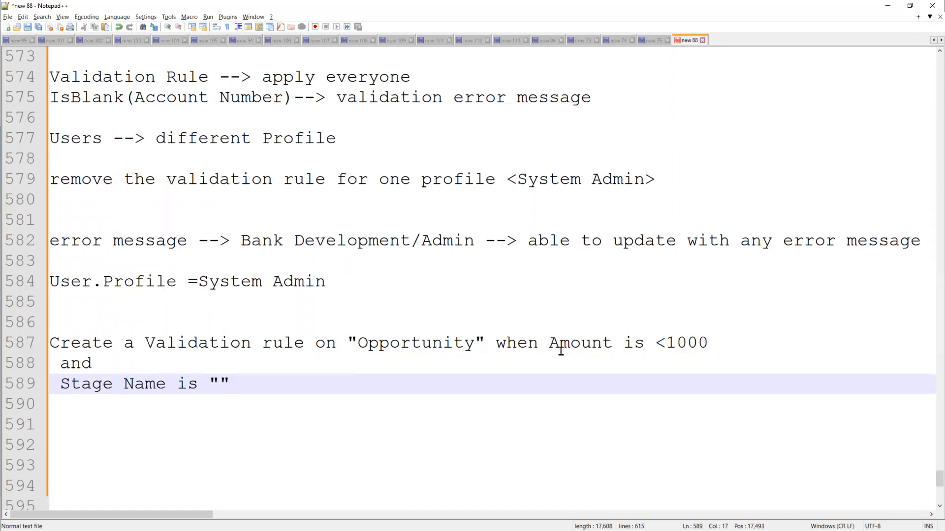
type("Prospecting\"")
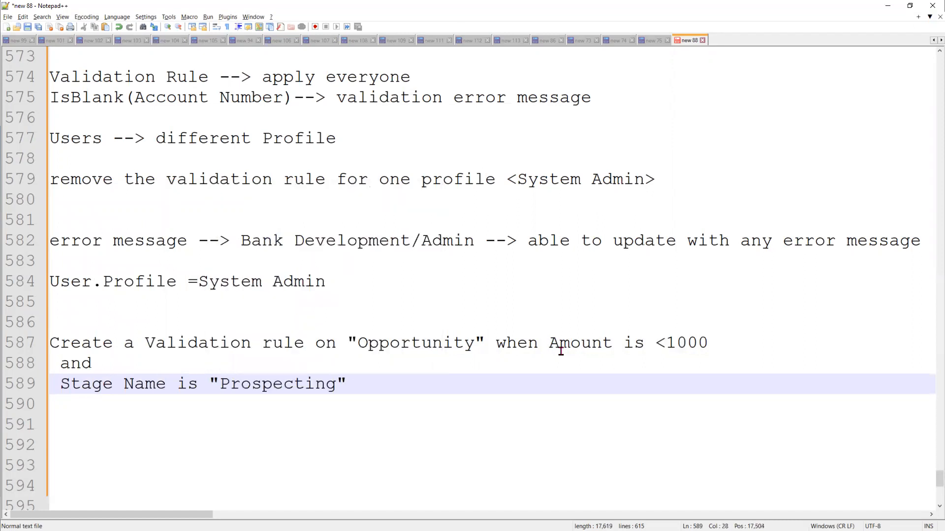
type(", \"Qualification")
key("Right")
type(".")
key("BackSpace")
type(", \"\"")
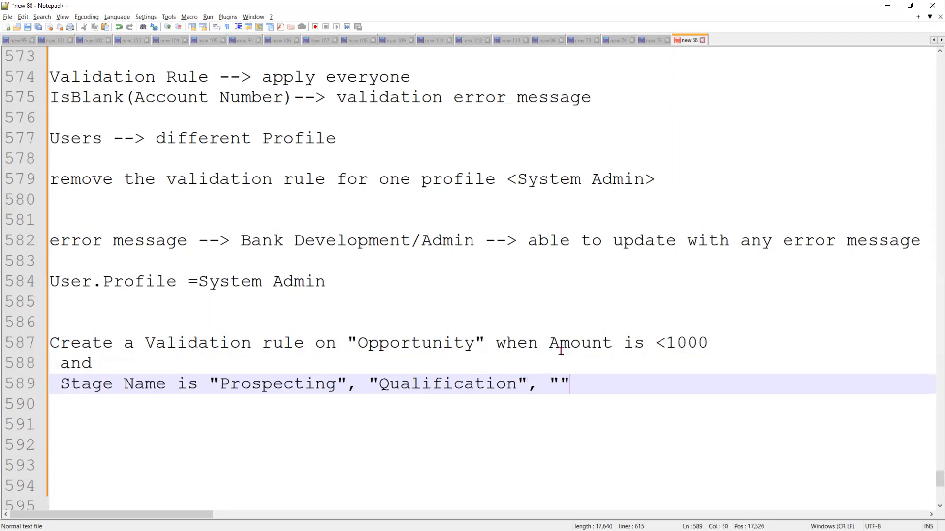
key("Left")
type("Need")
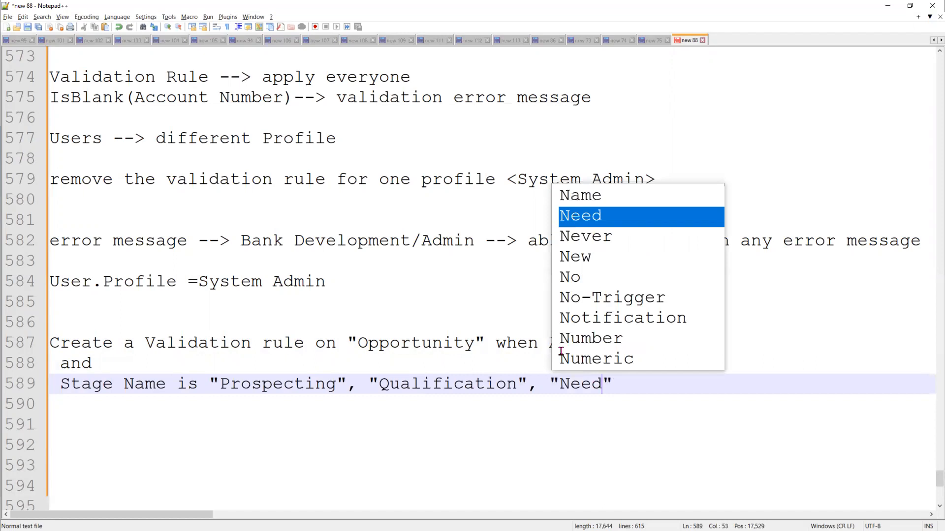
type(" Analysis")
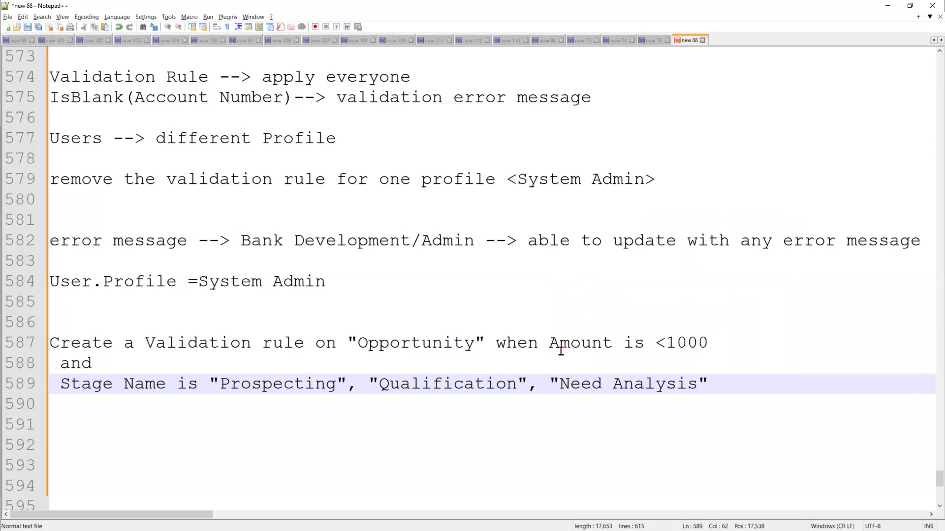
type("\"")
double_click(326, 384)
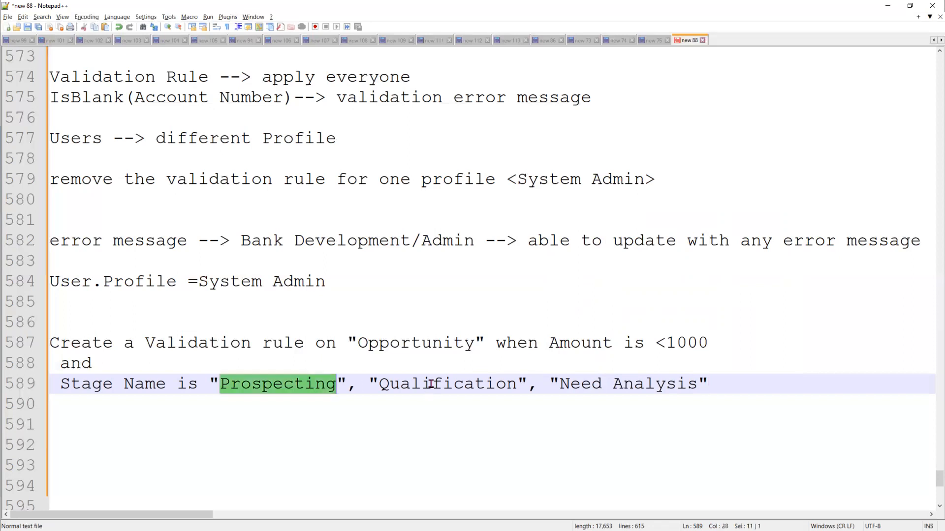
double_click(474, 385)
double_click(574, 385)
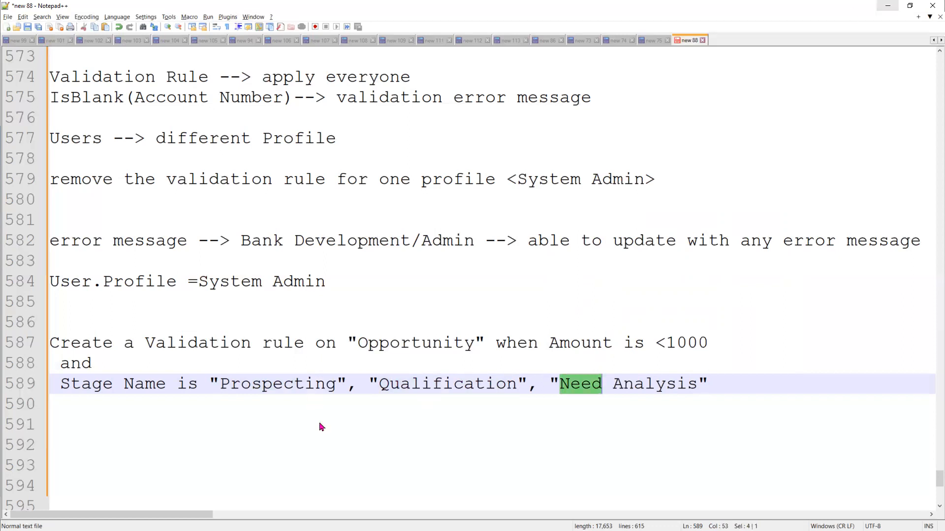
key("alt+Tab")
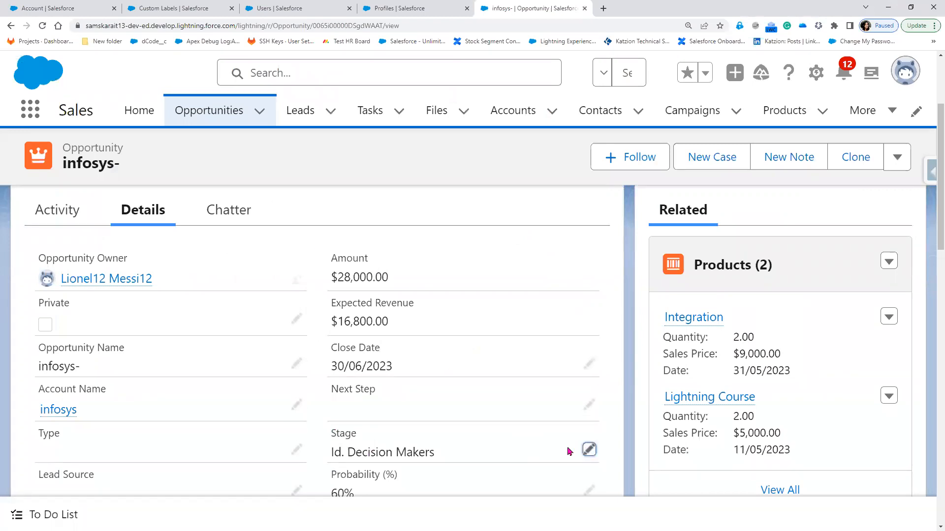
Change the infosys- opportunity's stage from Id. Decision Makers to Prospecting
double_click(512, 450)
scroll(447, 273, "down", 4)
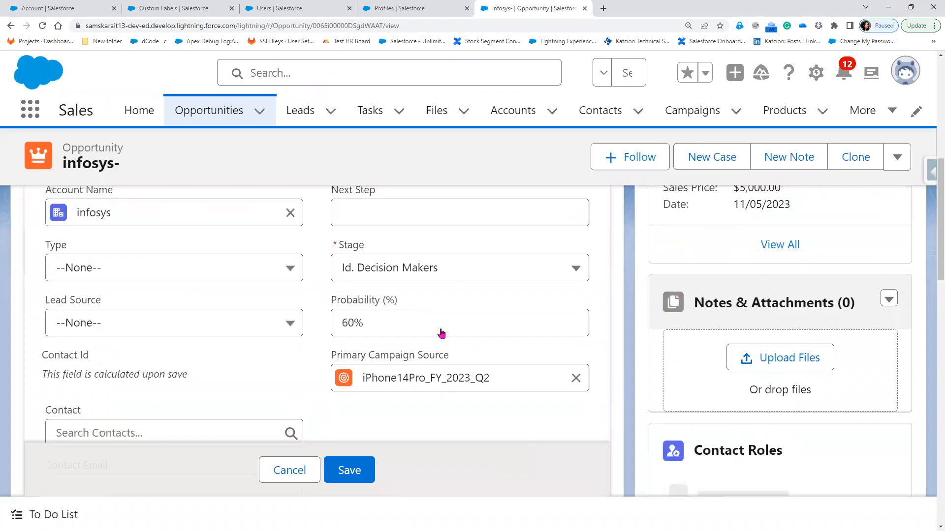
left_click(446, 272)
left_click(440, 330)
Save the opportunity at Prospecting, giving Probability 10% and Expected Revenue $2,800.00
scroll(436, 374, "up", 3)
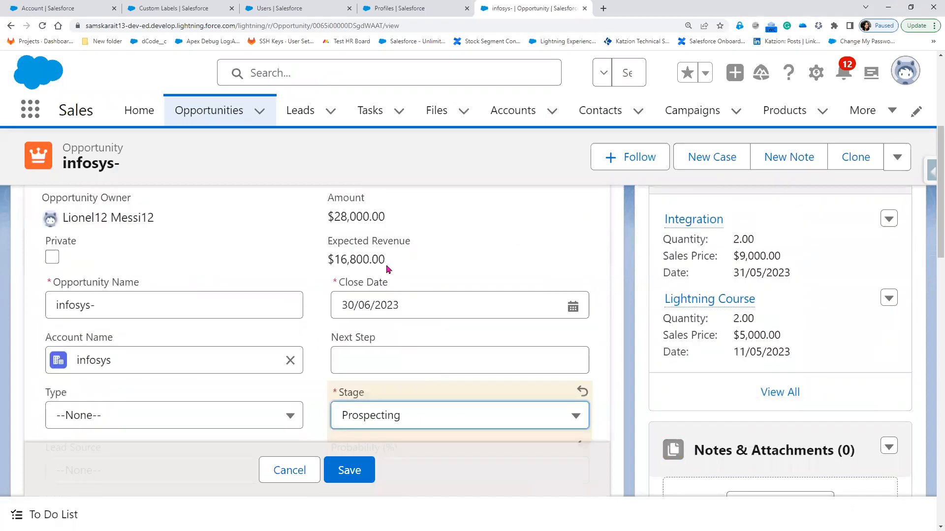
scroll(389, 268, "up", 1)
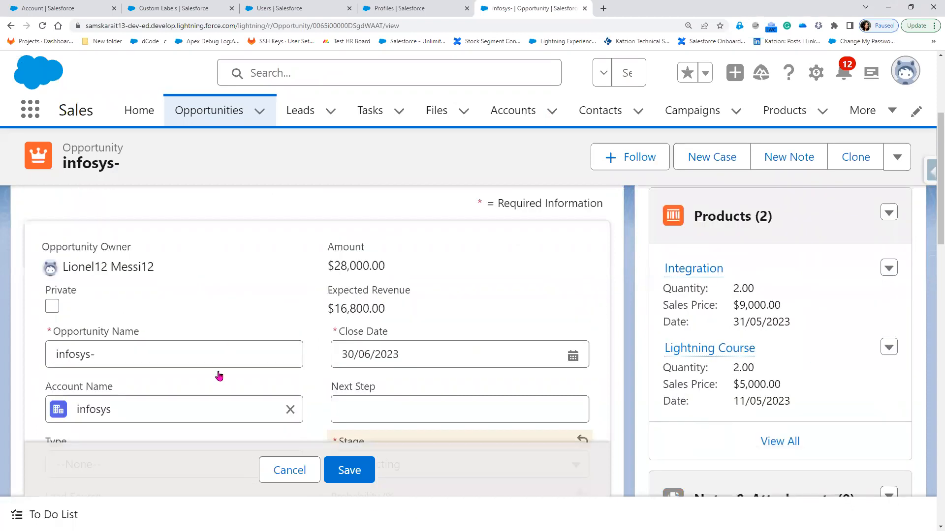
scroll(221, 374, "down", 2)
scroll(220, 374, "up", 1)
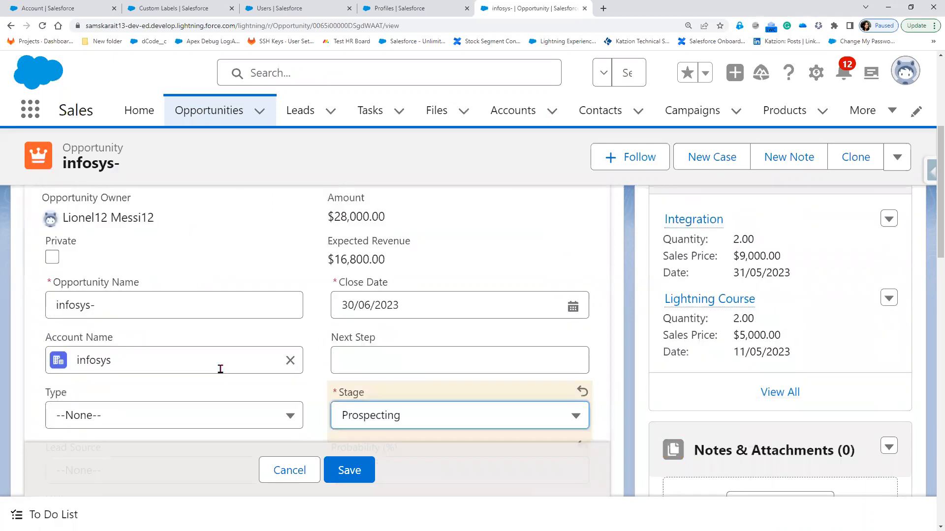
scroll(221, 369, "down", 4)
scroll(221, 374, "down", 1)
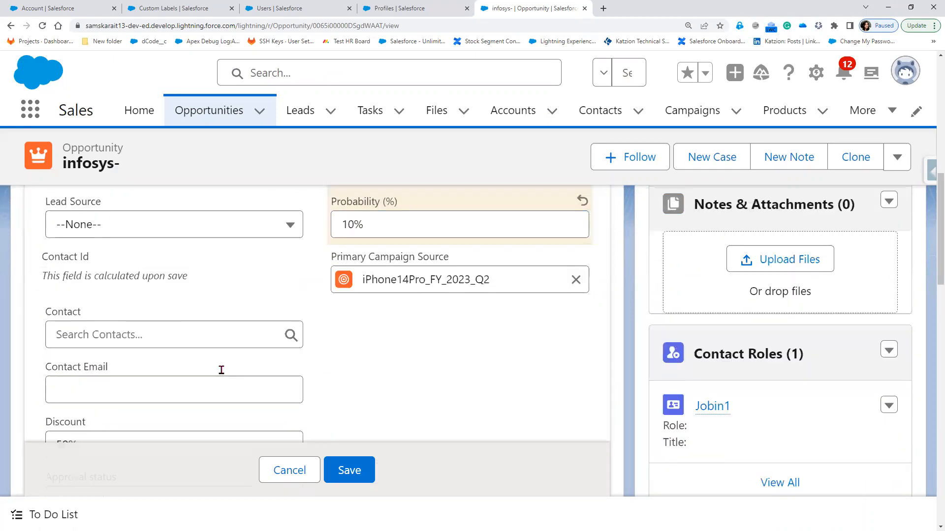
scroll(221, 370, "up", 5)
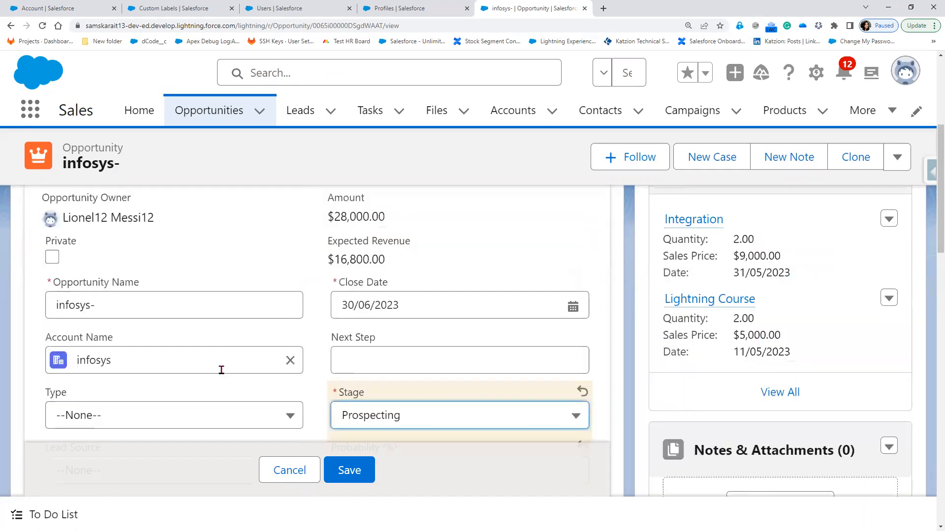
left_click(362, 477)
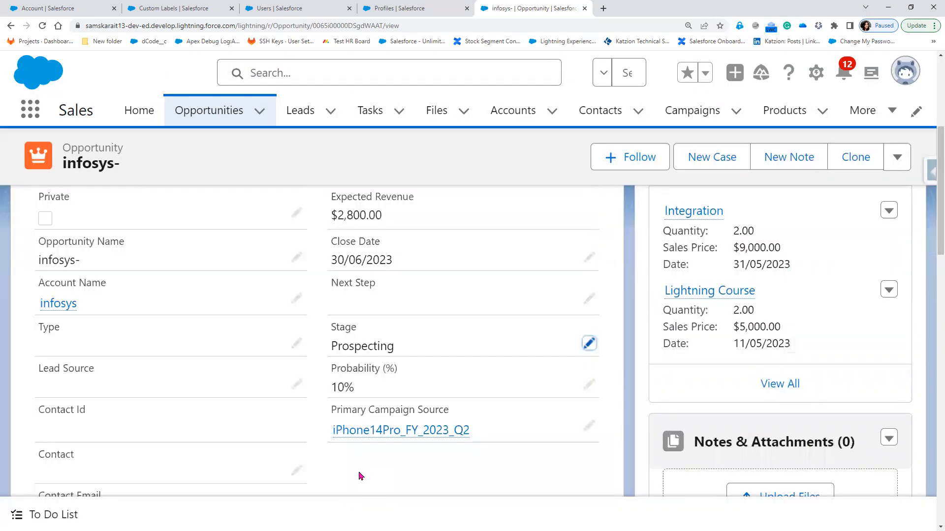
scroll(361, 476, "down", 3)
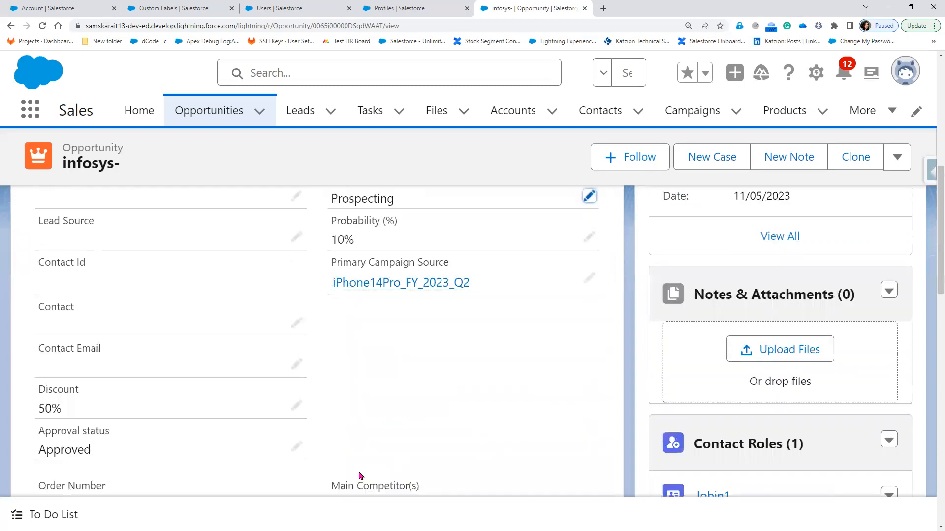
scroll(360, 477, "up", 1)
scroll(360, 477, "up", 5)
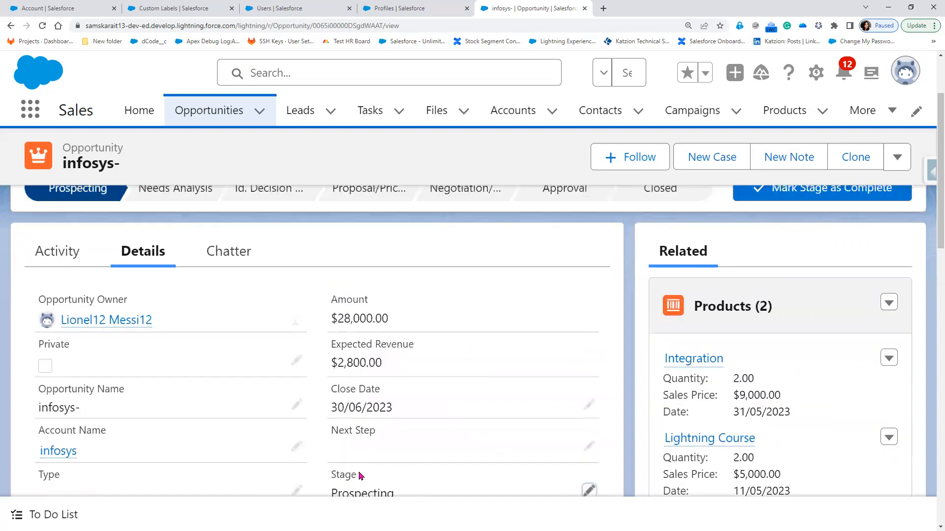
Start a new opportunity from the Opportunities list and name it 'Office Space'
left_click(212, 114)
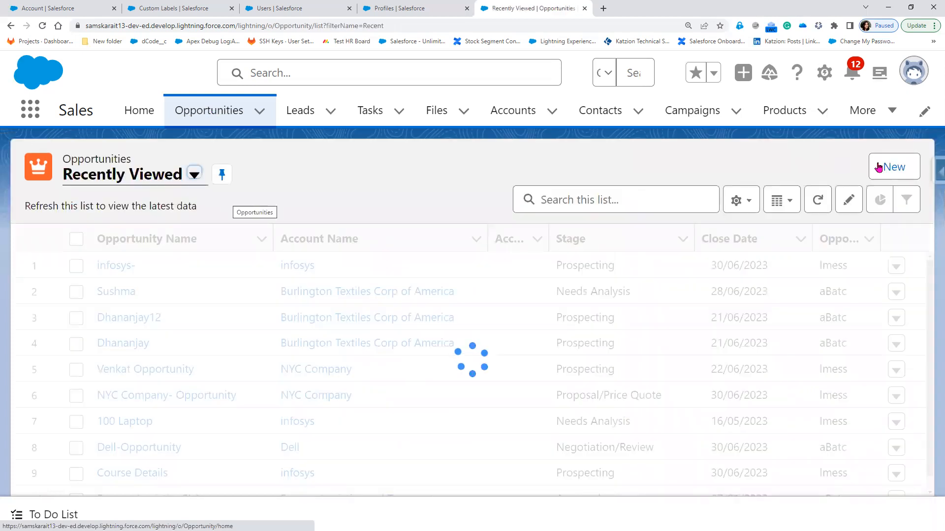
left_click(878, 168)
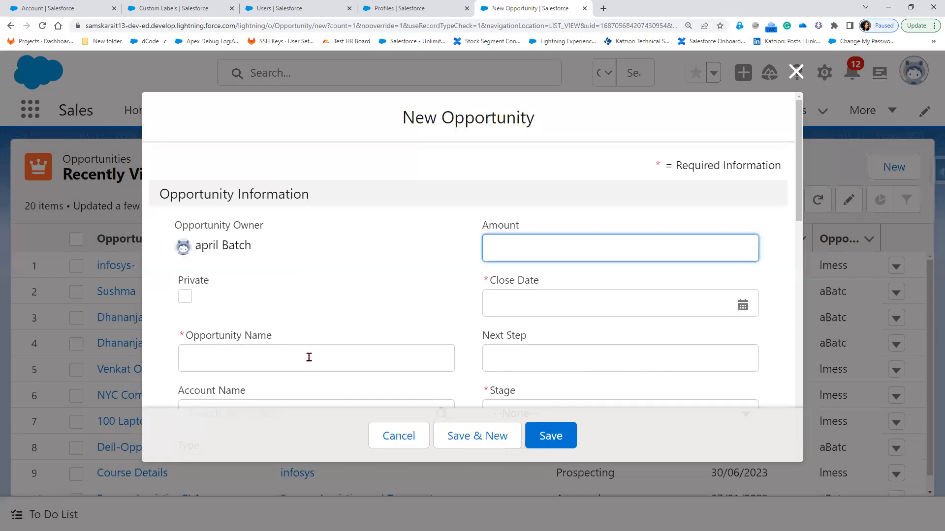
left_click(309, 357)
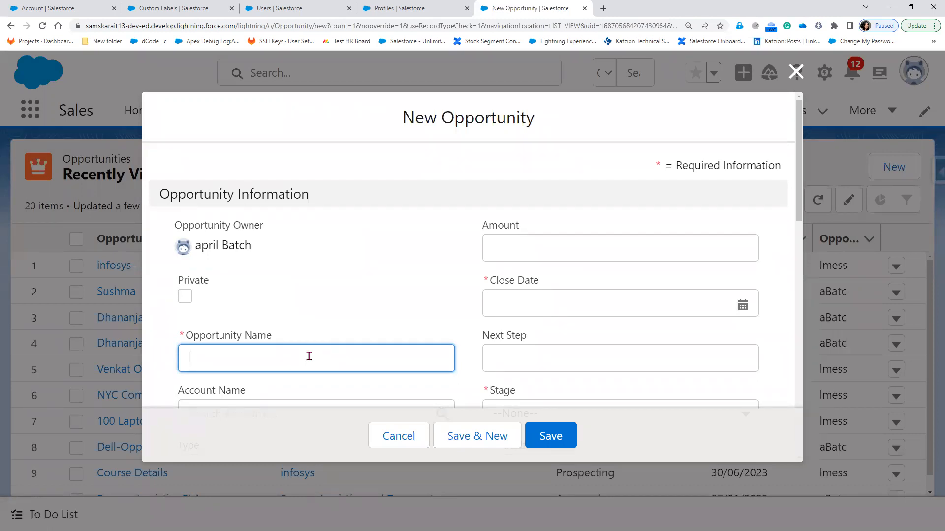
type("Office Space")
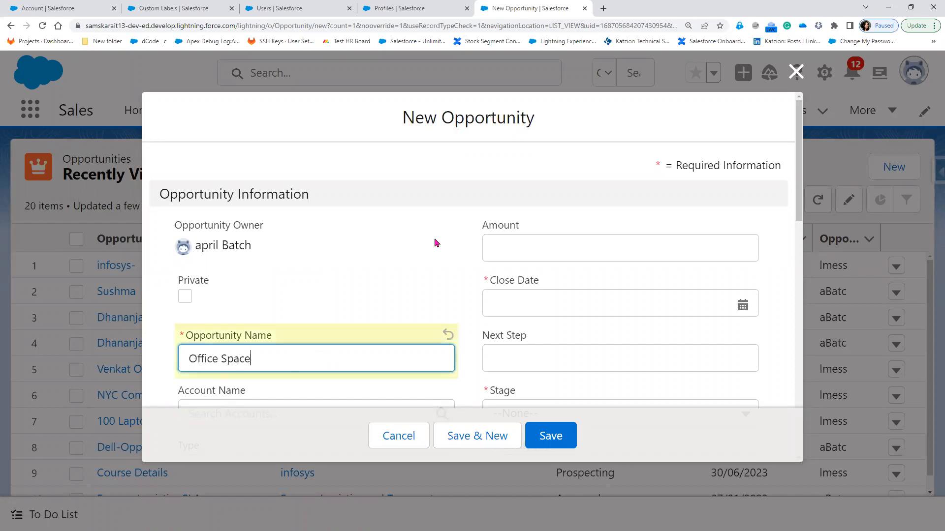
Enter an amount of $500 and a close date of 22/06/2023
left_click(541, 244)
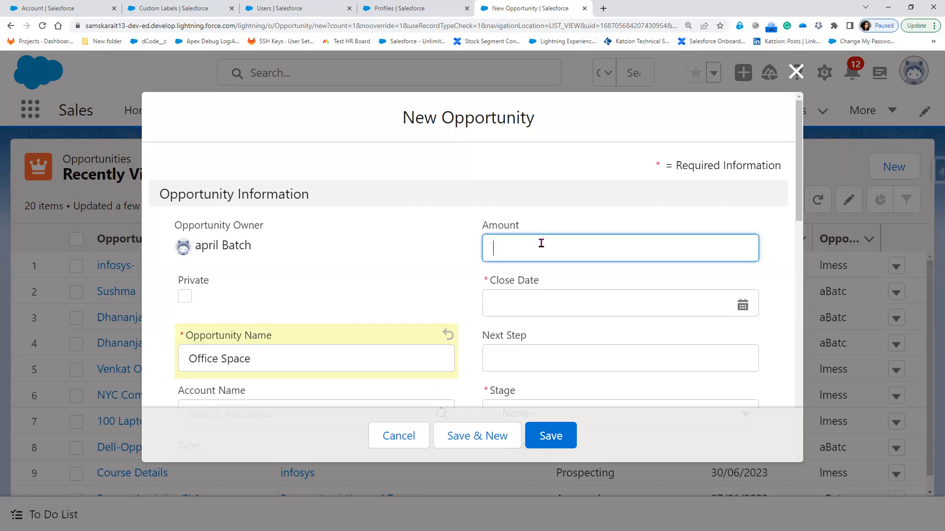
type("500")
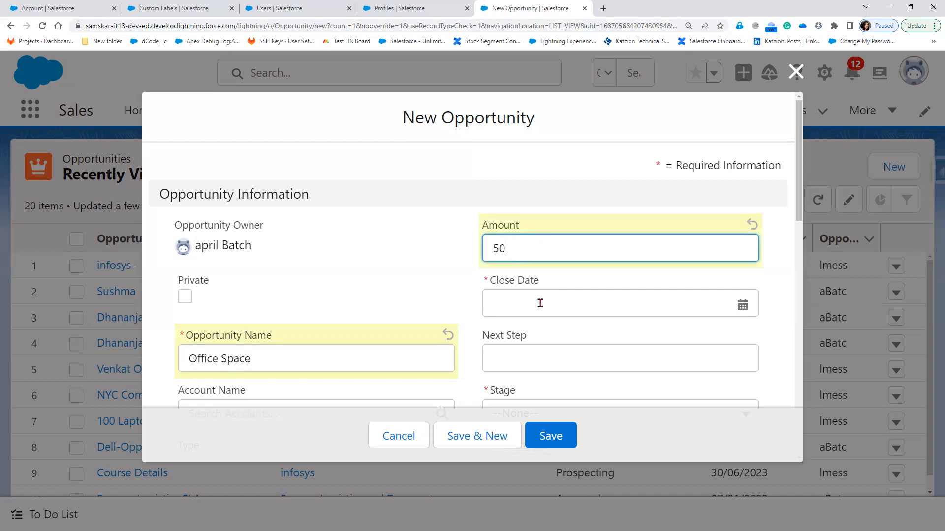
key("Tab")
left_click(671, 178)
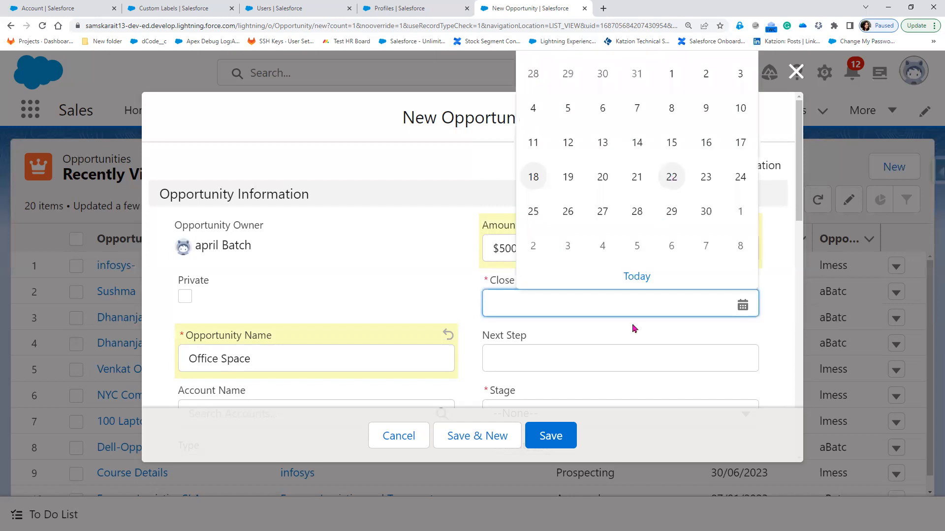
Set the new opportunity's stage to Prospecting, giving Probability 10%
scroll(632, 328, "down", 3)
left_click(566, 277)
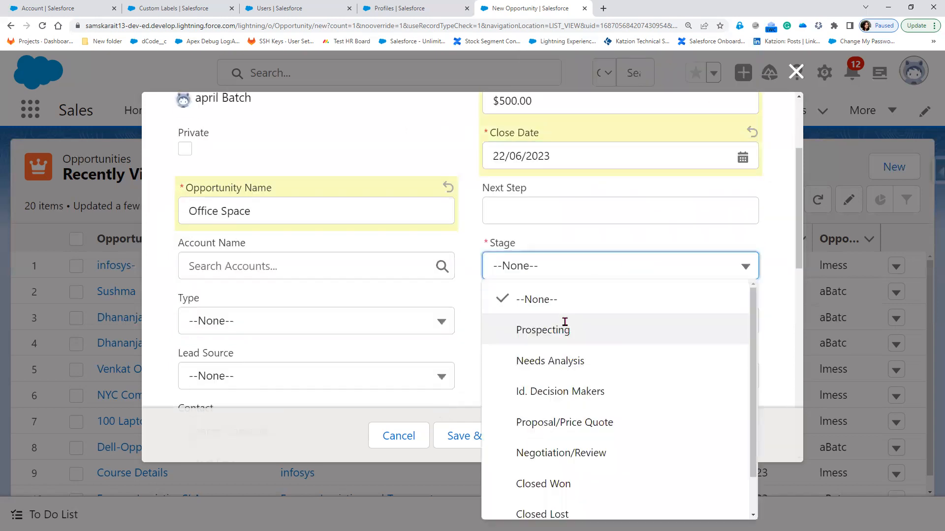
left_click(564, 323)
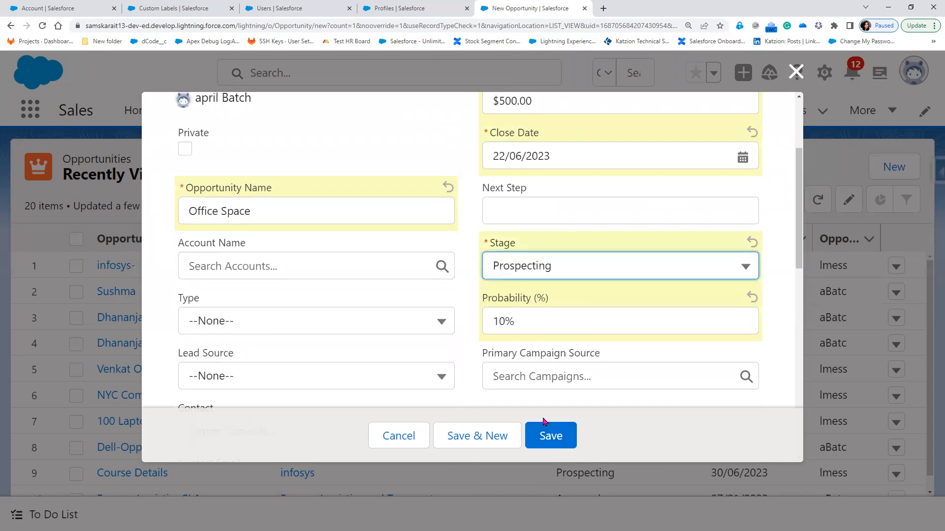
scroll(544, 394, "up", 2)
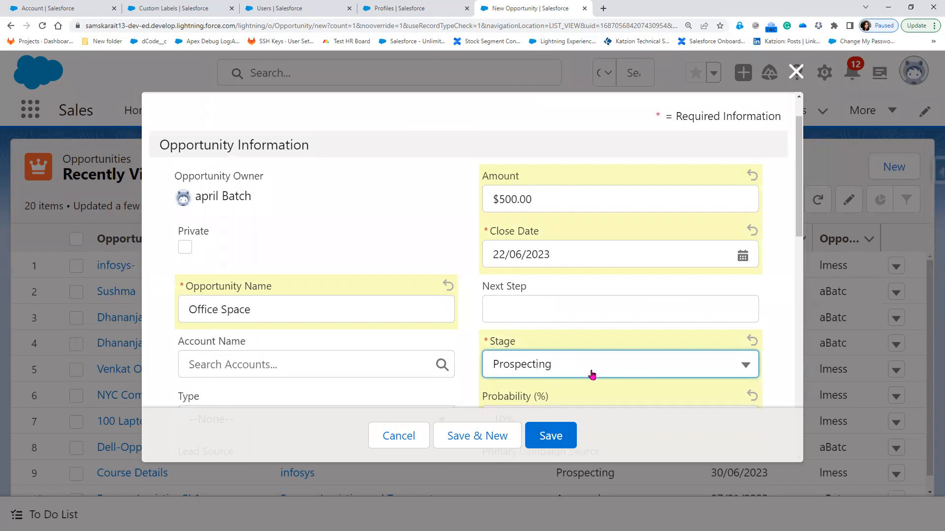
scroll(582, 274, "down", 2)
left_click(583, 274)
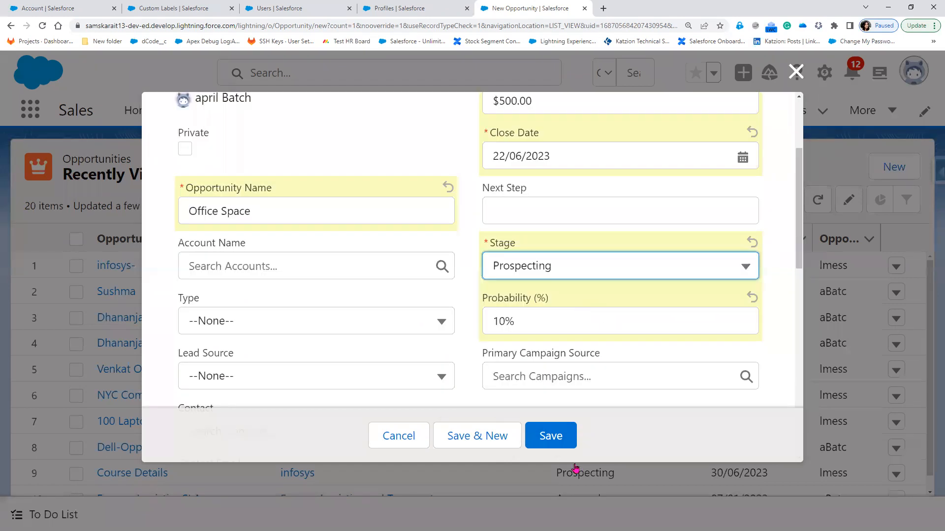
scroll(576, 486, "down", 1)
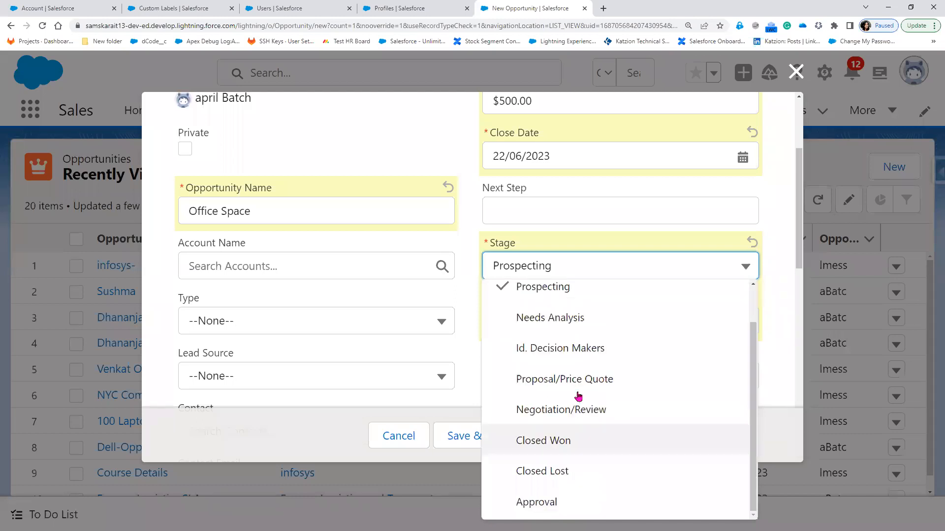
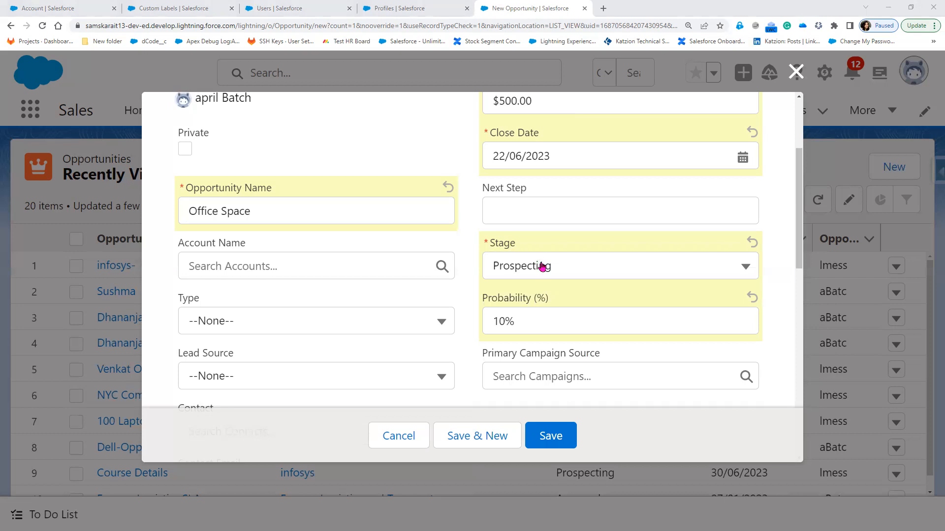
Review the Office Space opportunity's Stage values, keep Prospecting, and return to the Validate_Account_Number rule
left_click(542, 267)
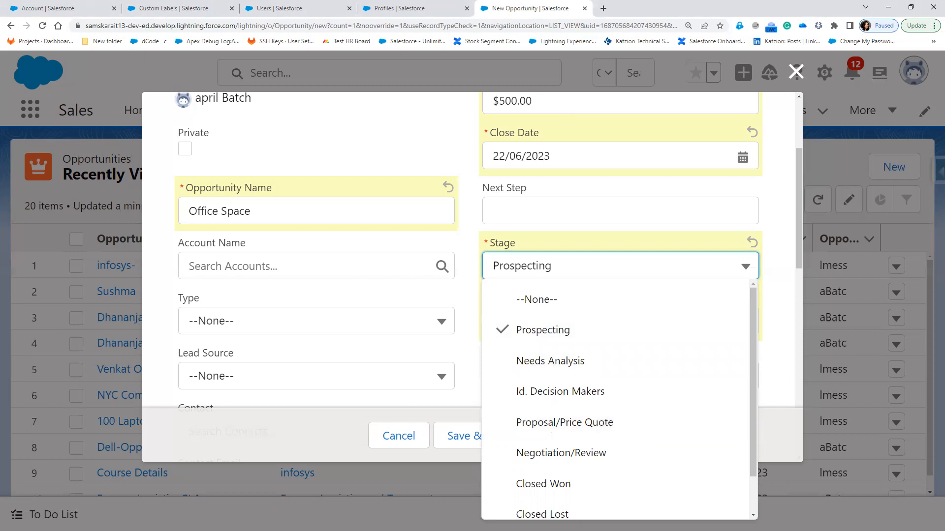
key("alt+Tab")
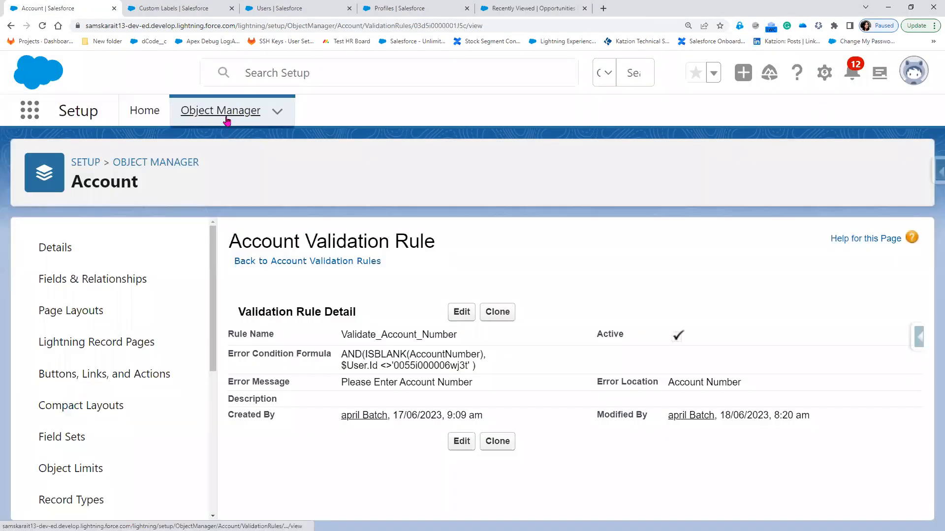
In Object Manager, find 'opp' and show the Opportunity object's Fields & Relationships
left_click(227, 121)
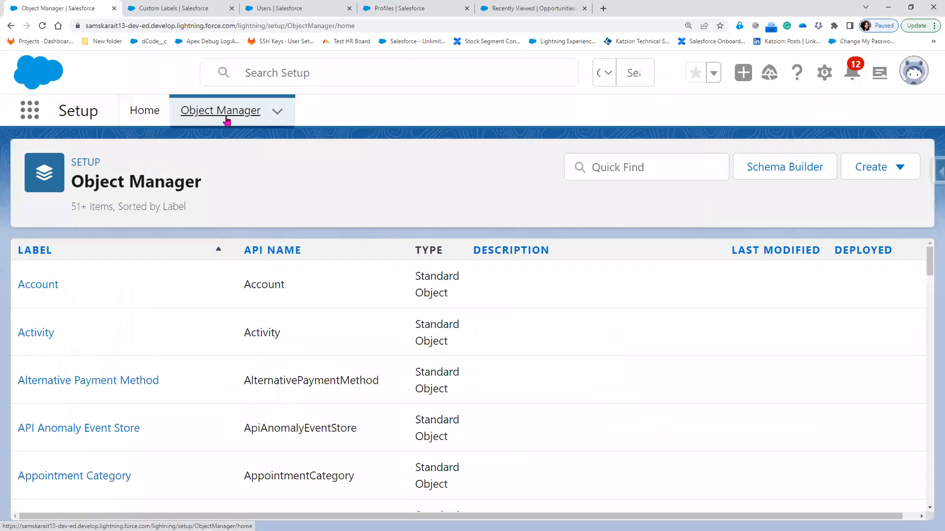
left_click(618, 168)
type("opp")
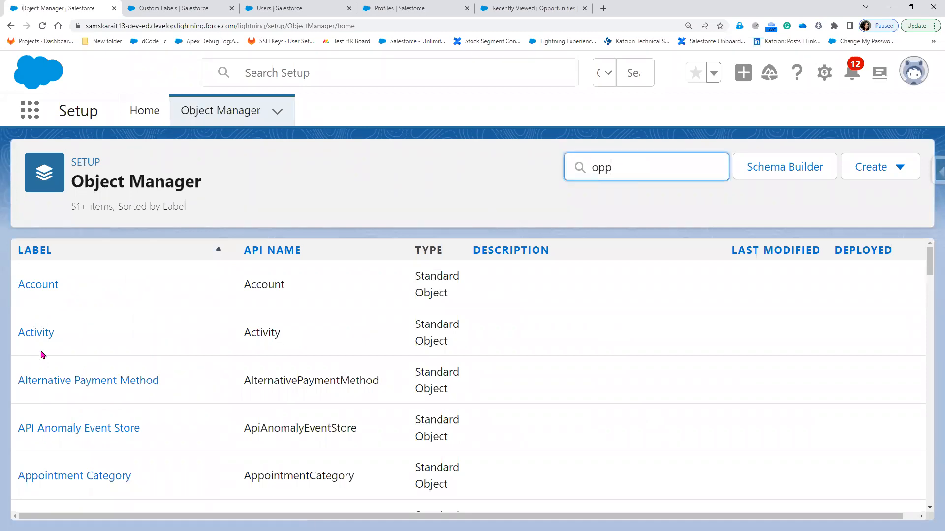
left_click(43, 277)
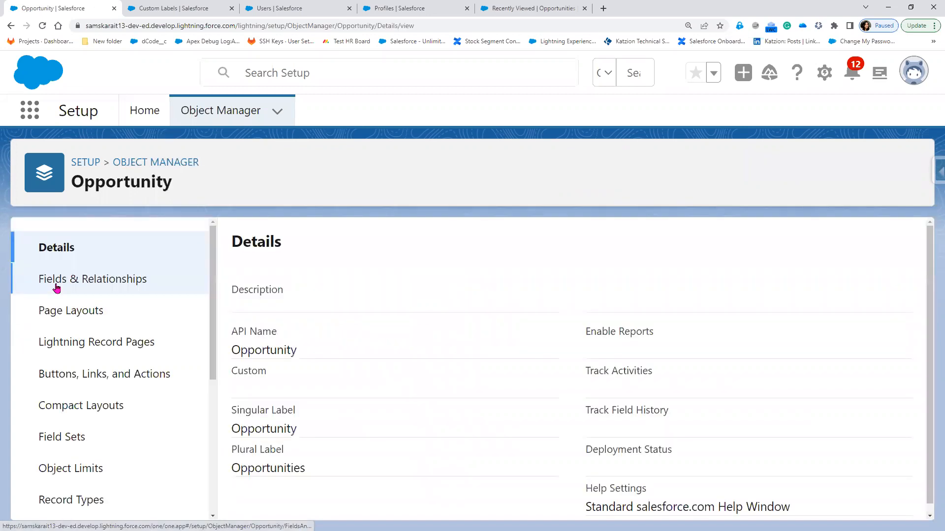
left_click(57, 287)
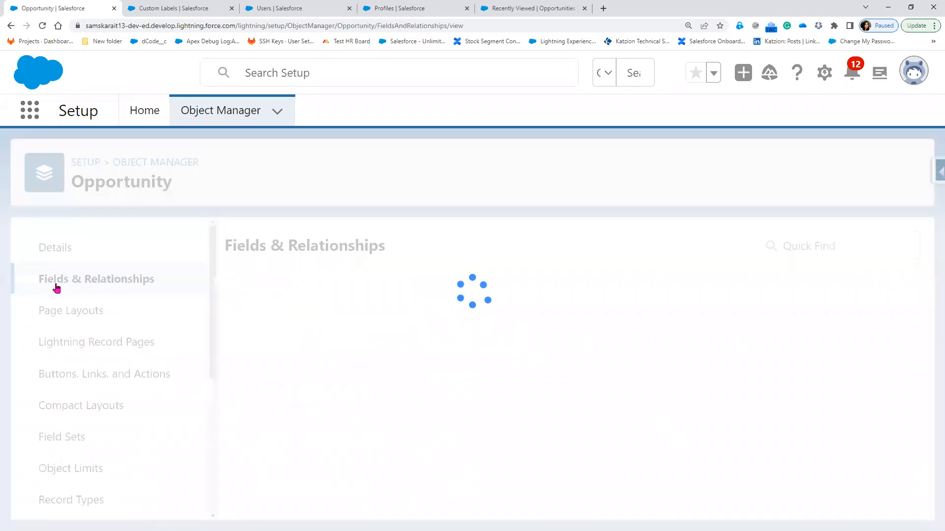
Filter the fields for 'stage' and open the Stage field in a new tab
left_click(402, 242)
type("stage")
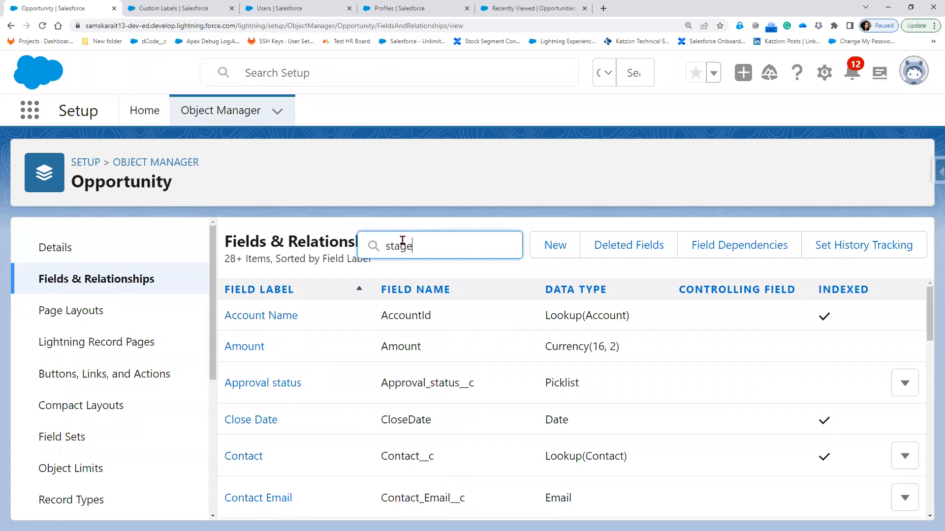
right_click(238, 329)
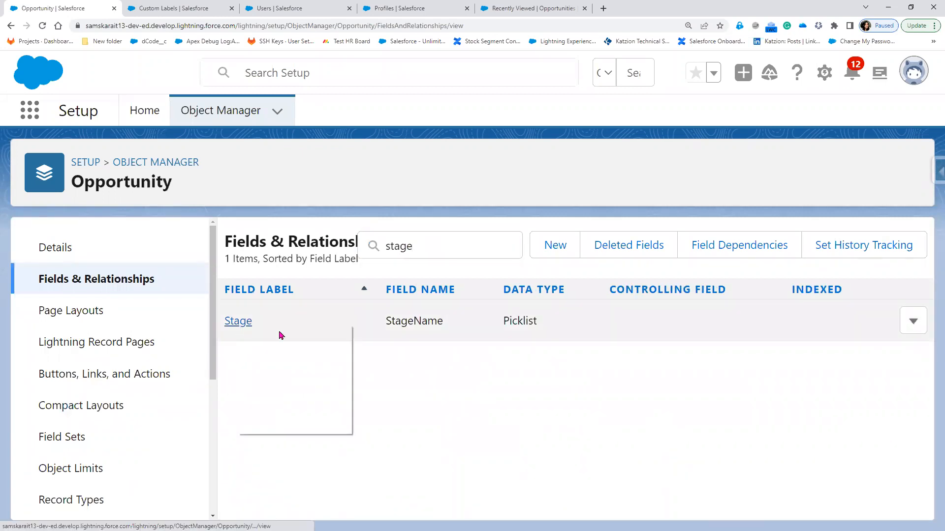
left_click(279, 335)
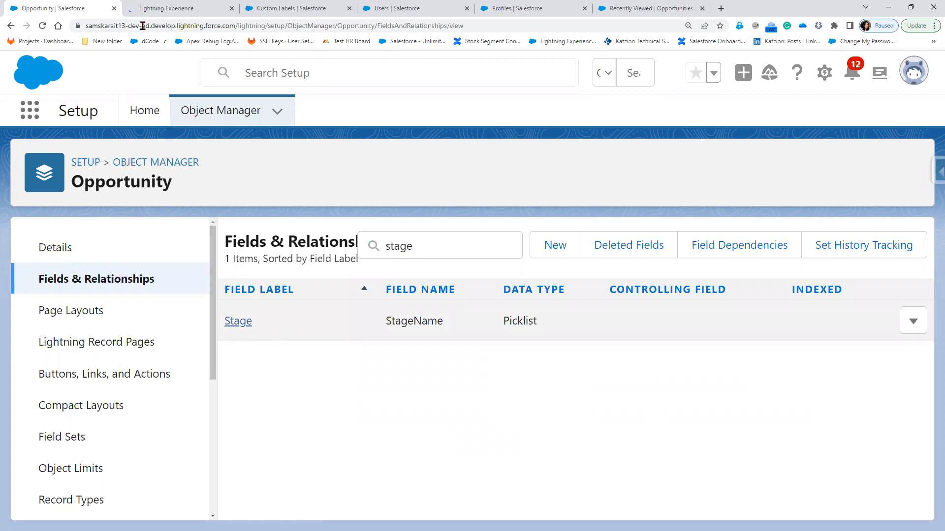
key("ctrl+Tab")
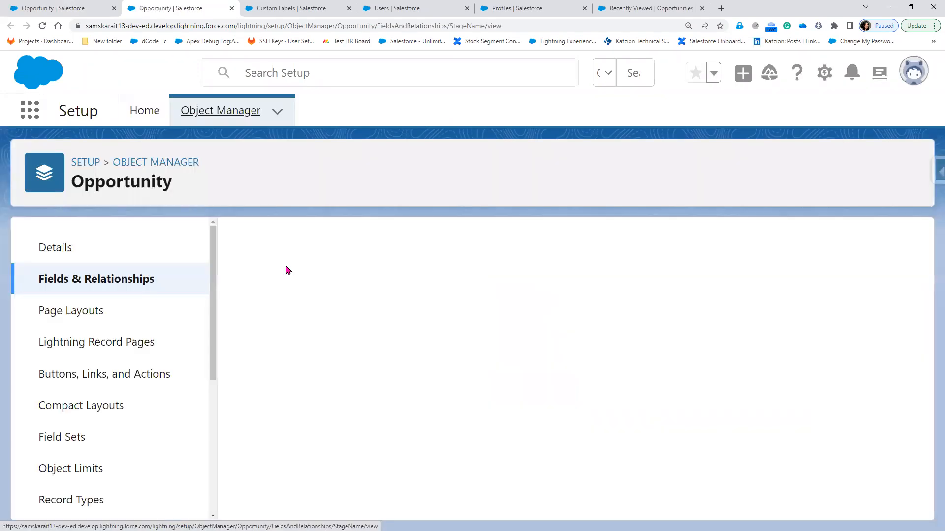
Scroll to the Opportunity Stages picklist values and select the Proposal/Price Quote API name
scroll(400, 452, "down", 6)
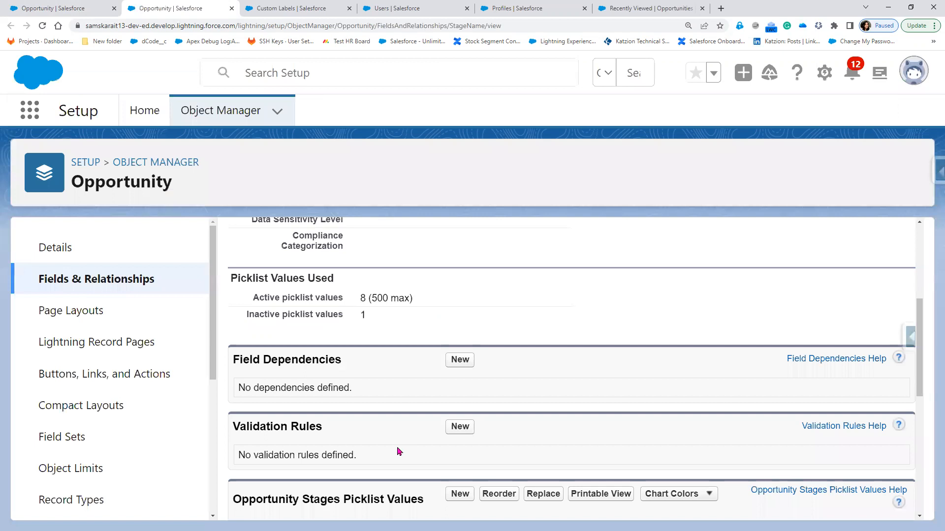
scroll(379, 340, "down", 2)
scroll(339, 342, "down", 2)
left_click_drag(348, 370, 403, 370)
scroll(400, 423, "down", 1)
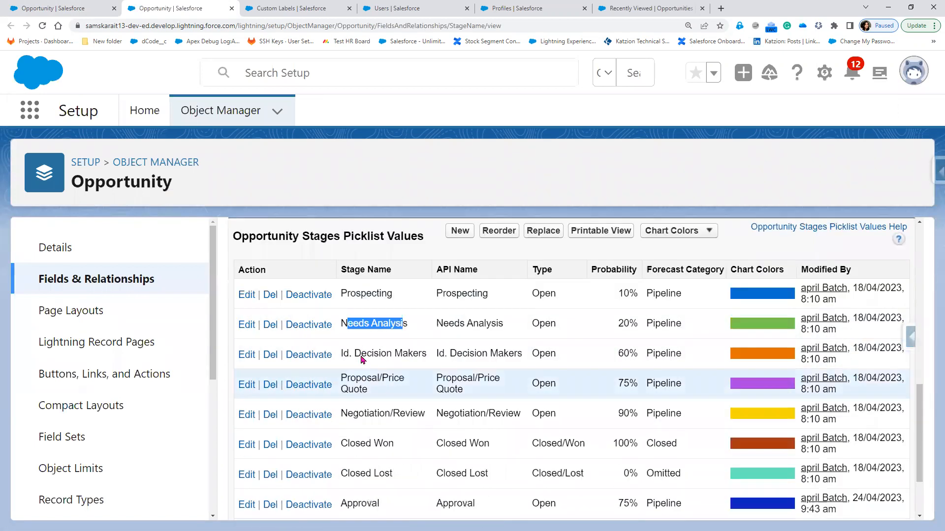
scroll(362, 359, "down", 1)
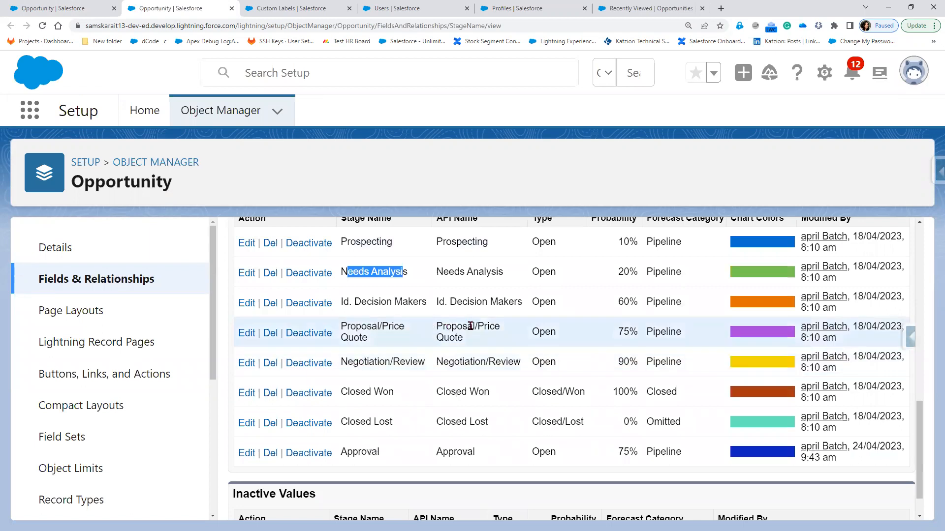
left_click_drag(437, 327, 468, 325)
left_click_drag(480, 365, 503, 349)
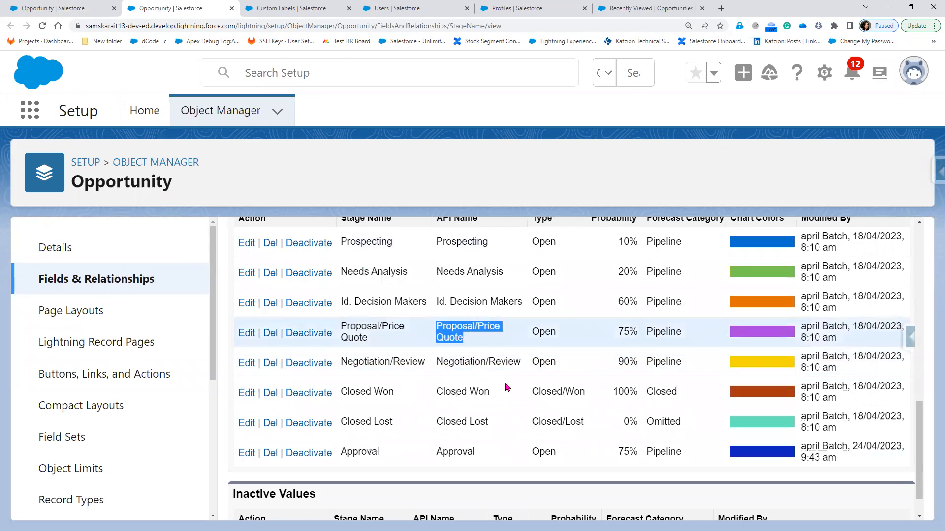
Go back to the Opportunity fields list tab and scroll down its sidebar
scroll(504, 388, "up", 2)
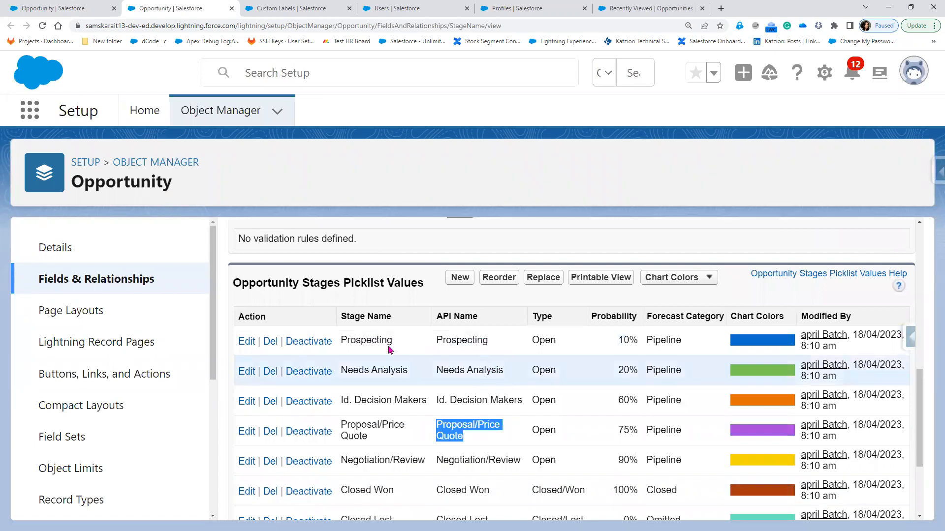
left_click(60, 10)
scroll(133, 435, "down", 4)
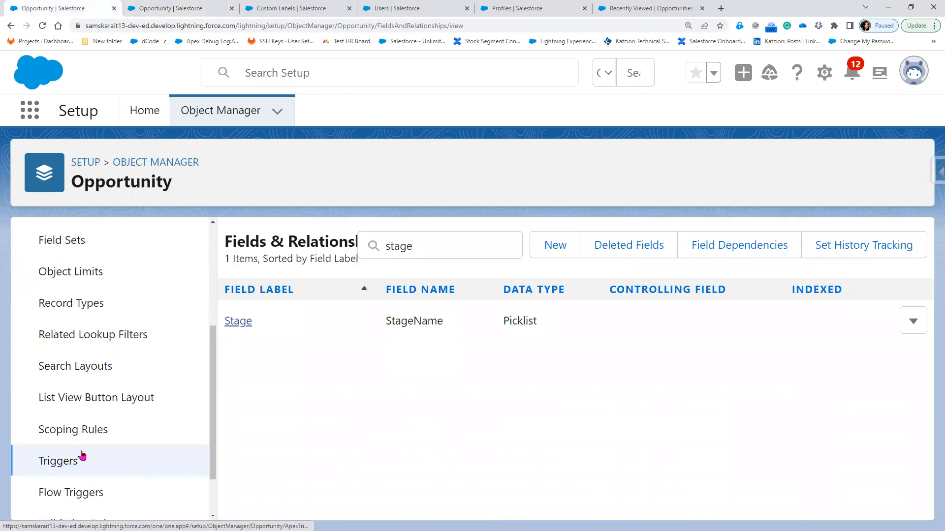
scroll(85, 463, "down", 1)
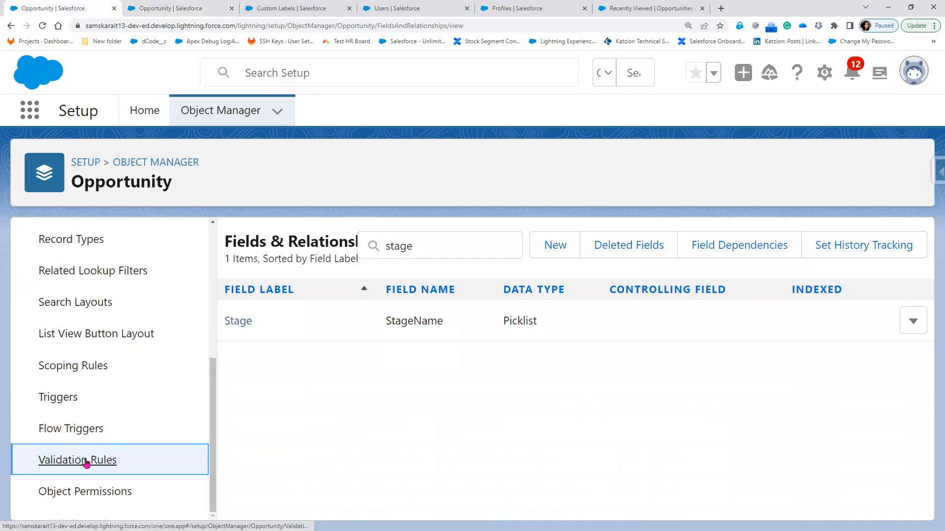
Start a new active Opportunity validation rule named Verify_Amount, then scroll to its Error Condition Formula
left_click(86, 461)
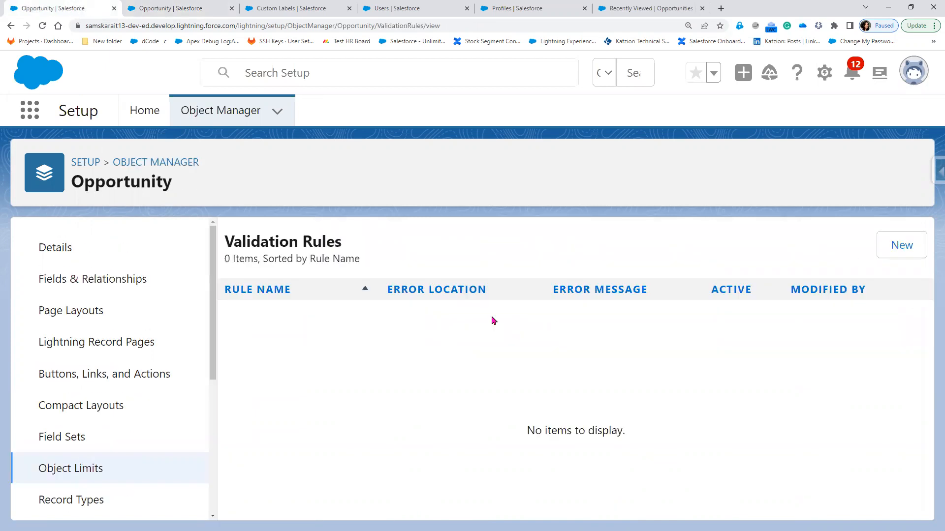
left_click(894, 245)
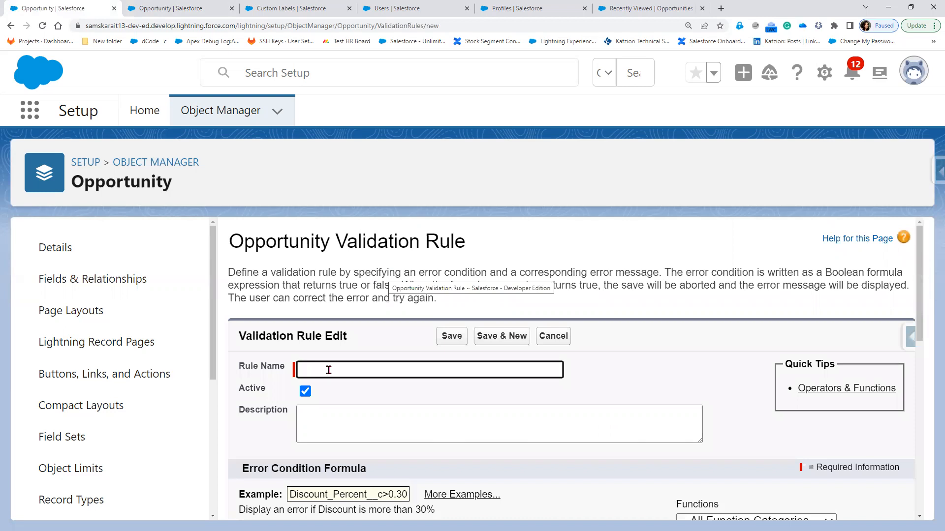
type("Verify")
type("Amount")
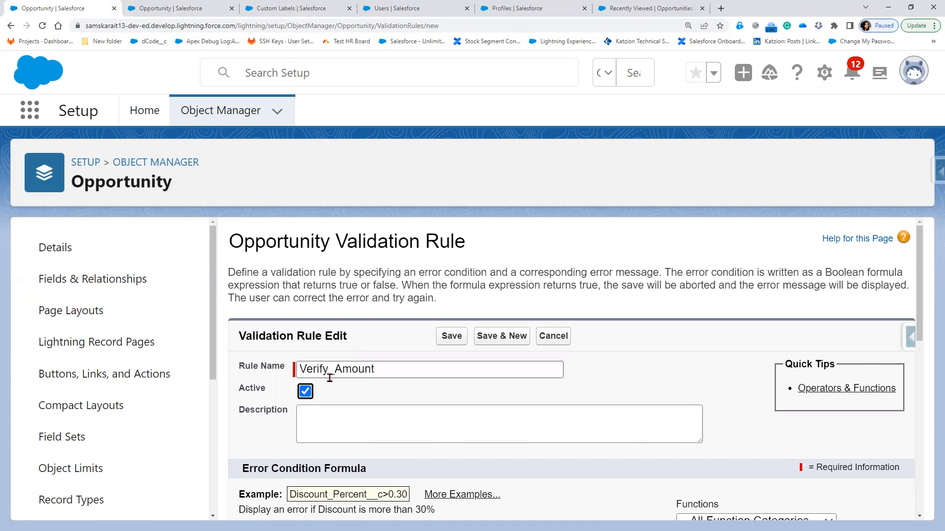
scroll(329, 370, "down", 4)
scroll(311, 368, "down", 1)
Begin the formula with Amount <1000, then StageName followed by an empty quoted value
left_click(270, 312)
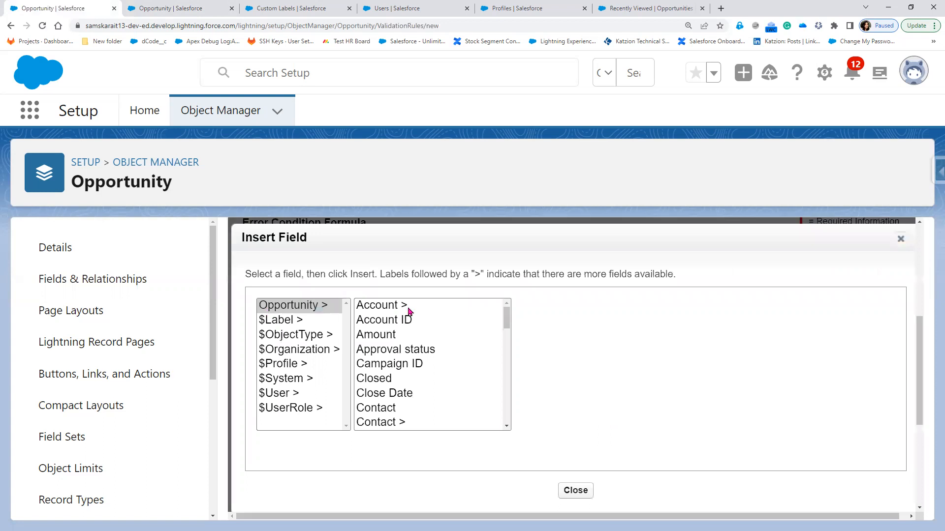
left_click(392, 336)
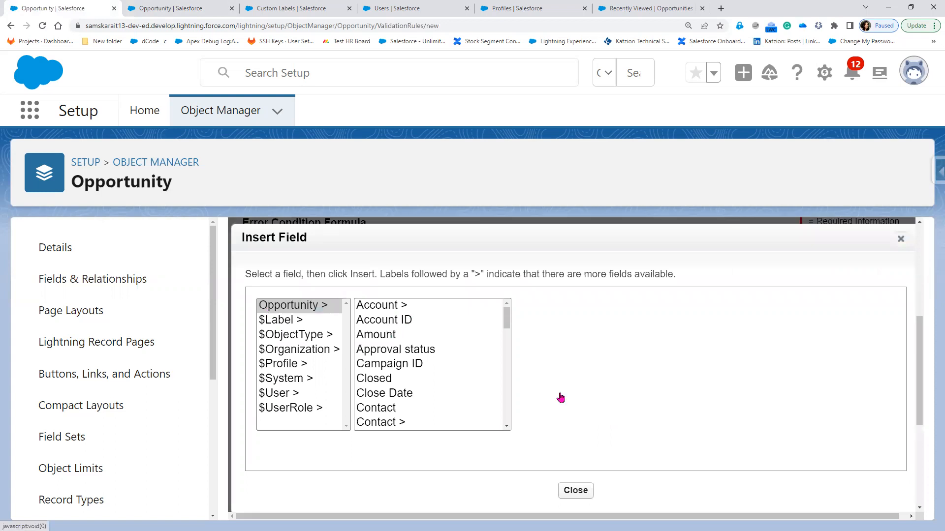
left_click(559, 398)
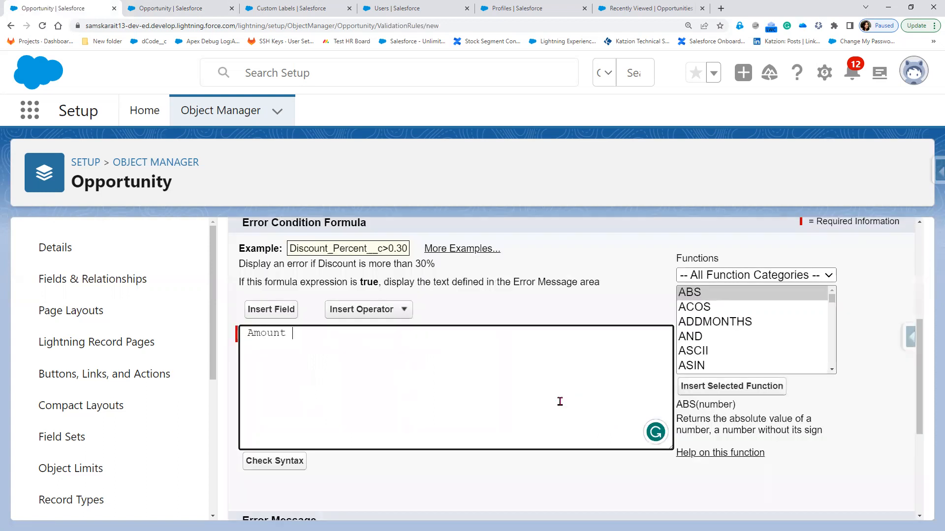
type("<1000,")
left_click(283, 309)
scroll(406, 381, "down", 1)
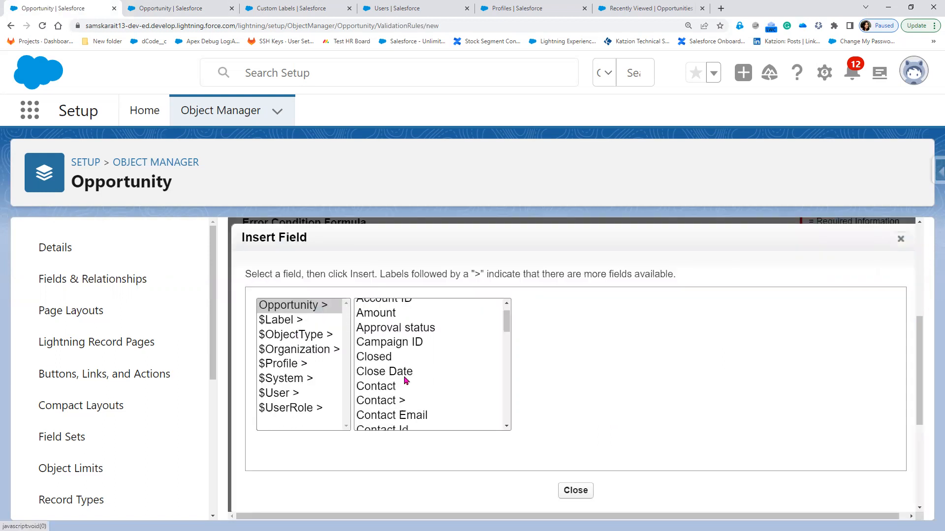
scroll(405, 382, "down", 5)
scroll(406, 381, "down", 5)
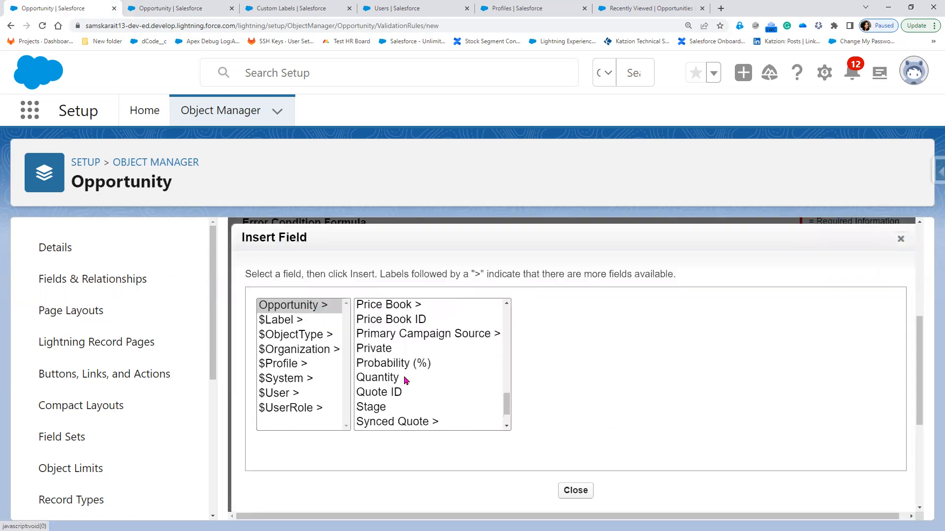
scroll(406, 382, "down", 1)
left_click(384, 394)
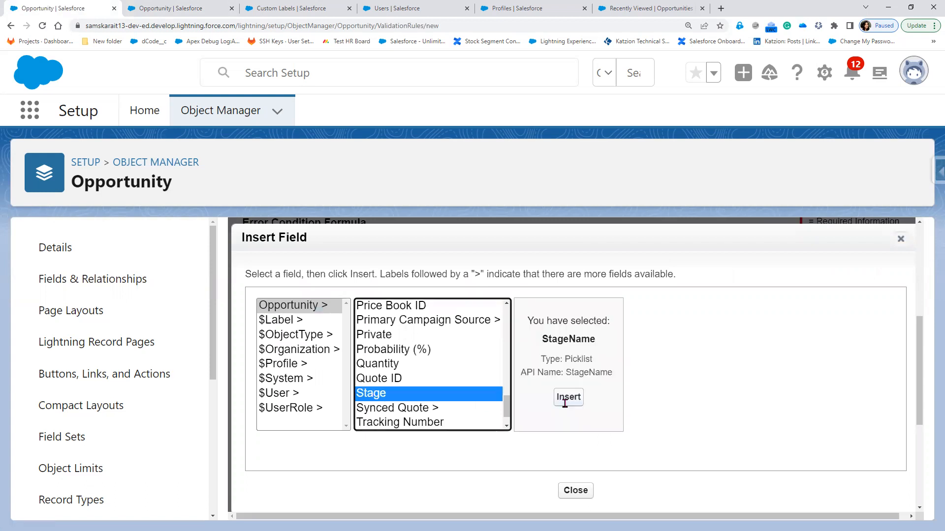
left_click(566, 397)
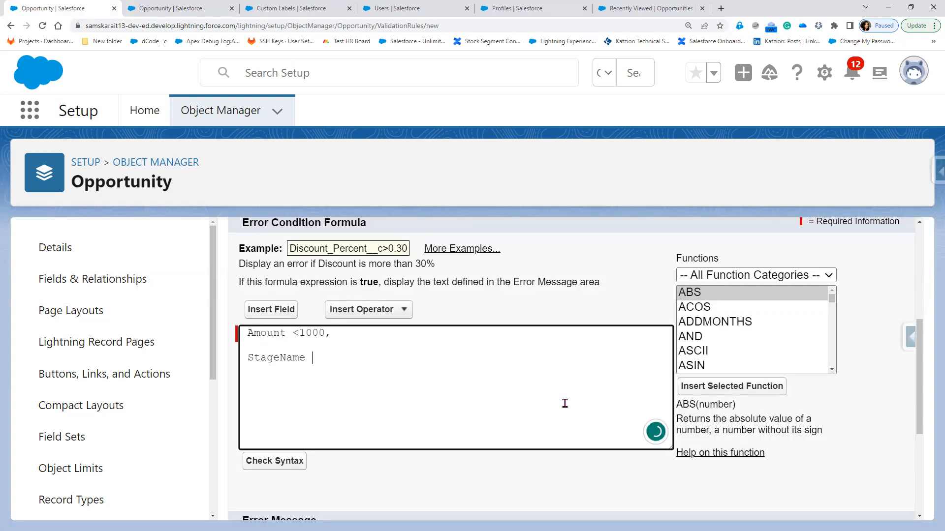
type(",   \"\"")
Copy the Prospecting API name and paste it into the quotes, ending the line with a comma
key("ctrl+Tab")
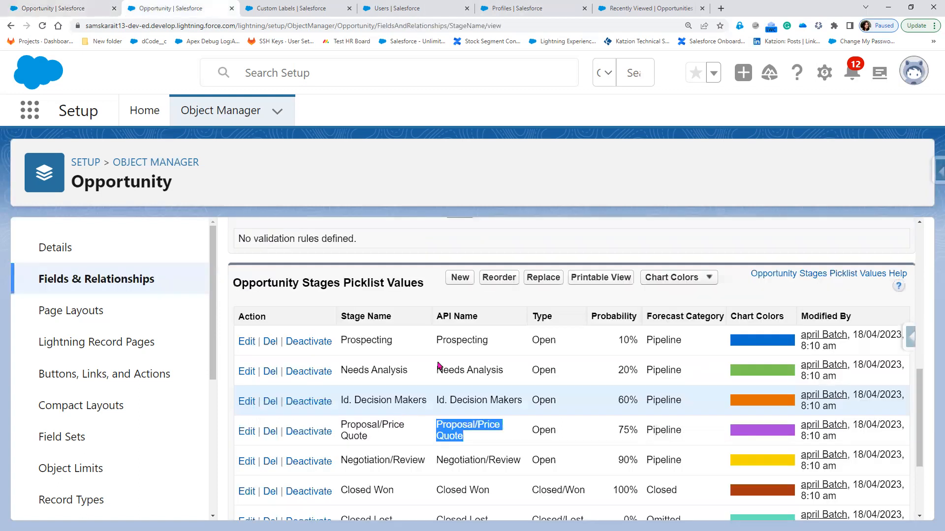
double_click(450, 340)
key("ctrl+c")
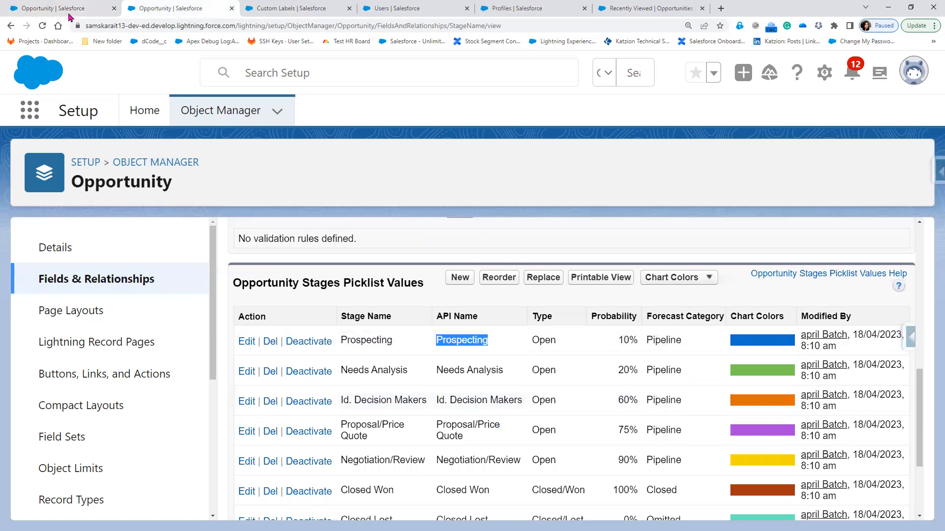
key("ctrl+shift+Tab")
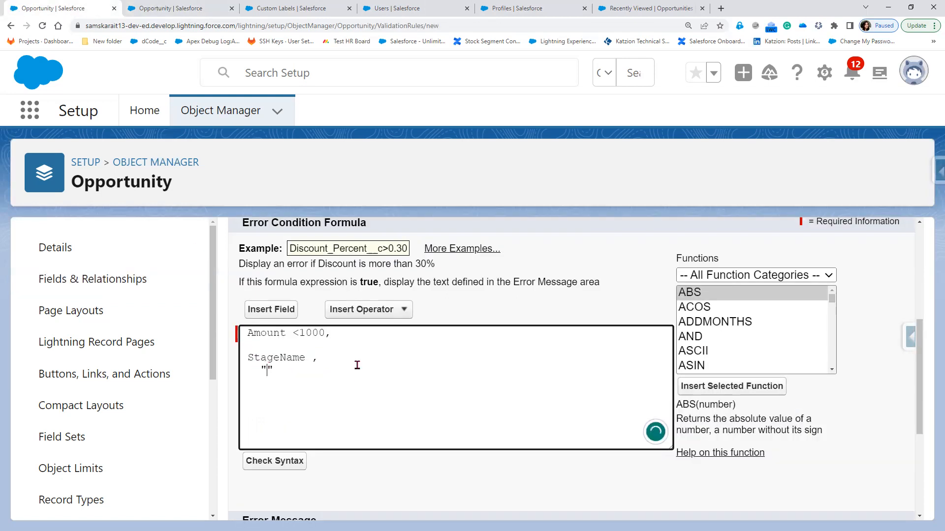
key("ctrl+v")
type(",")
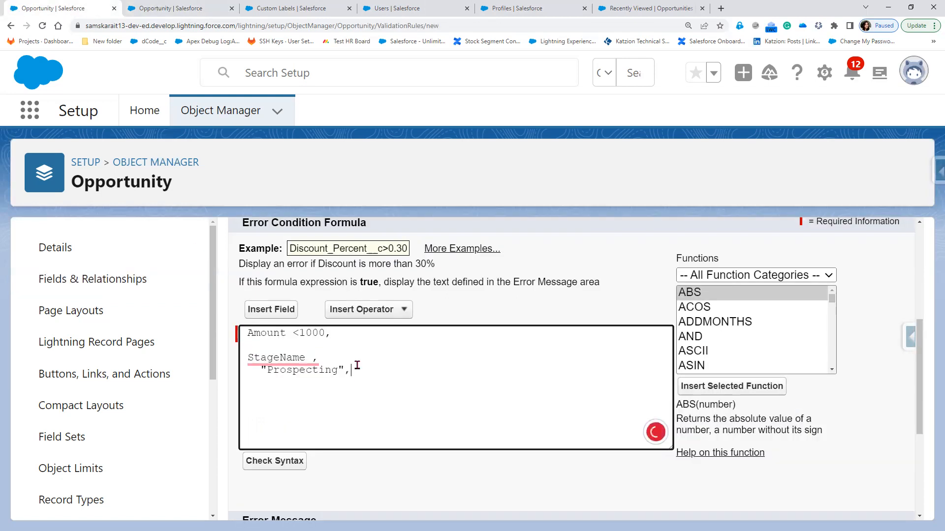
key("Return")
Add "Needs Analysis" as the next quoted stage value in the formula
left_click(199, 11)
left_click(440, 370)
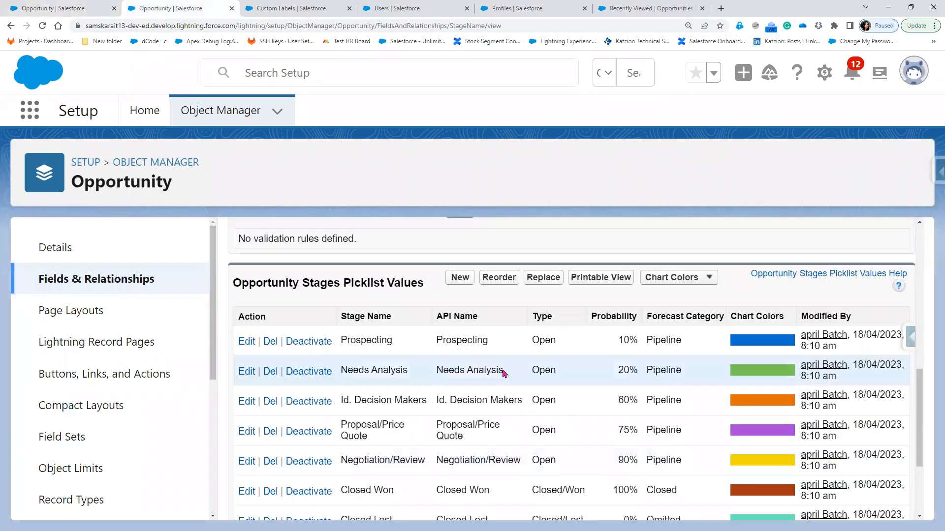
triple_click(505, 374)
key("ctrl+c")
left_click(76, 12)
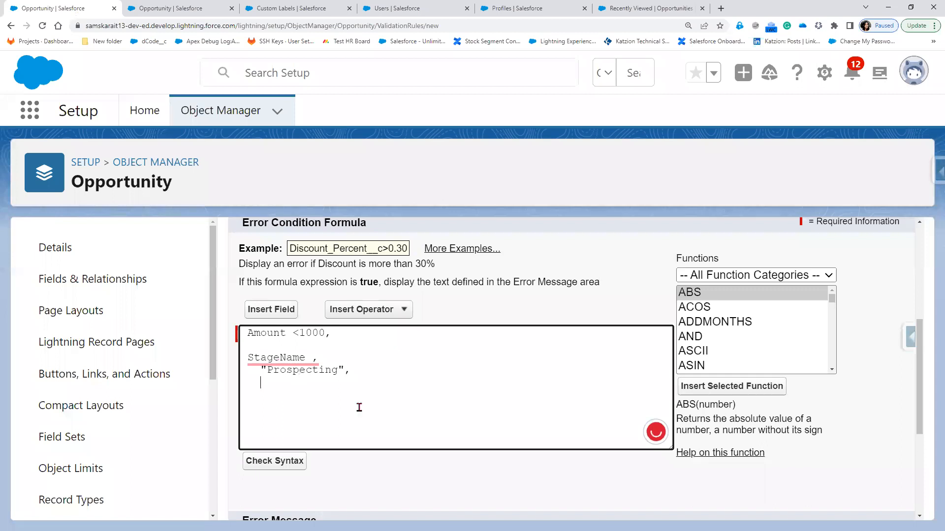
type("\"")
key("ctrl+v")
type("\"")
Add "Proposal/Price Quote" as the third quoted stage value in the formula
key("ctrl+Tab")
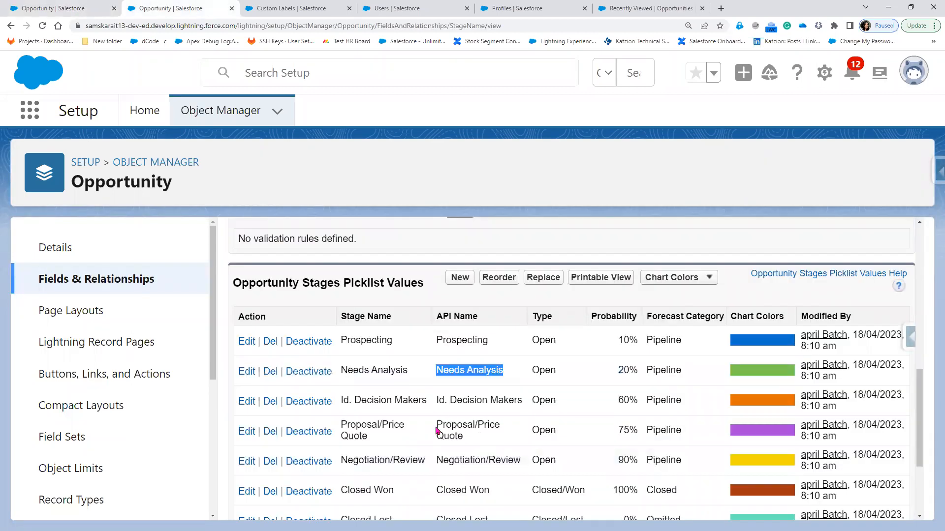
triple_click(489, 439)
key("ctrl+c")
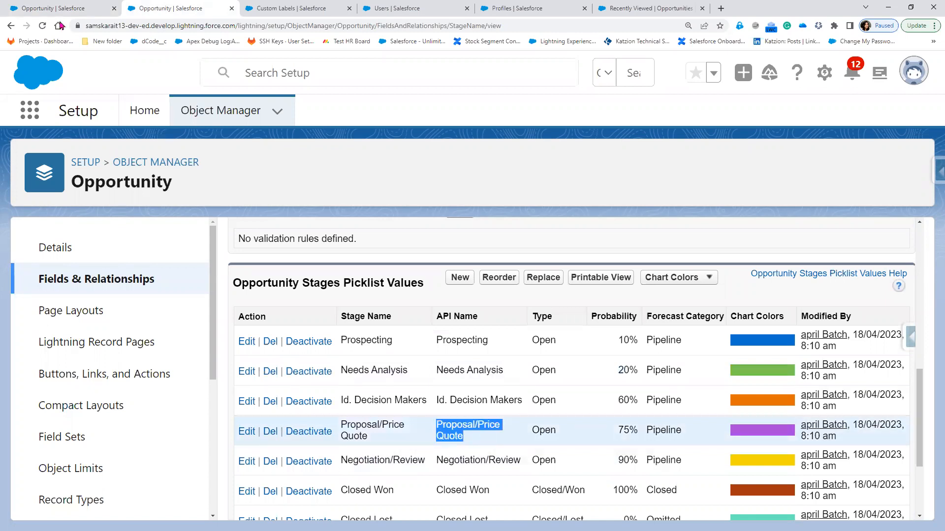
key("ctrl+shift+Tab")
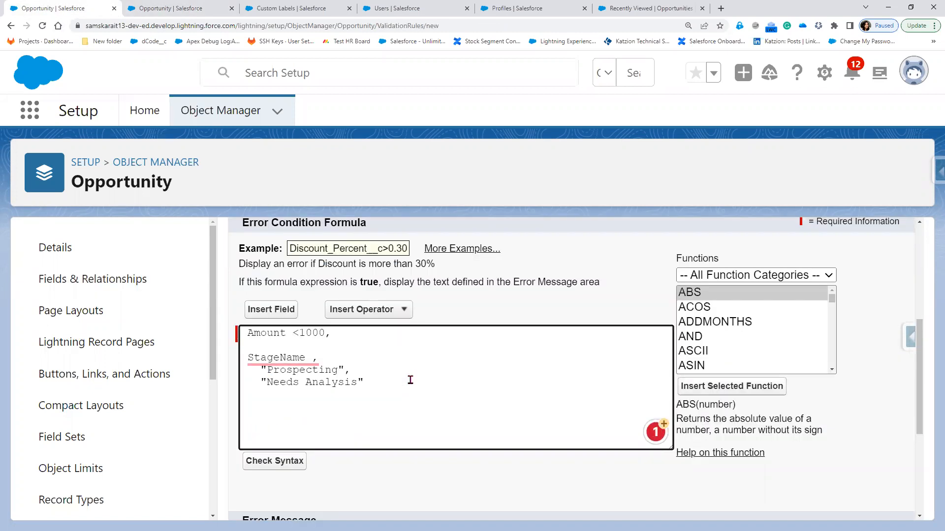
type("\"\"")
key("Left")
key("ctrl+v")
key("Home")
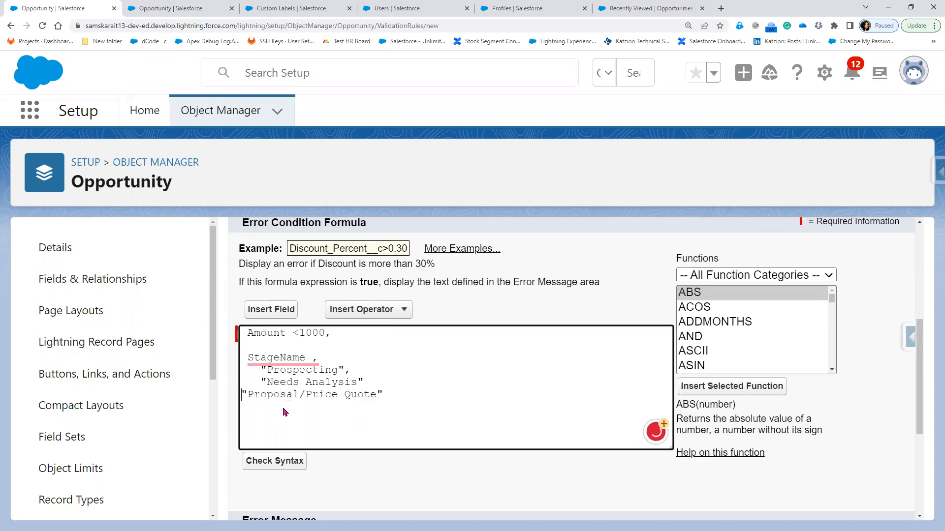
scroll(295, 403, "down", 4)
scroll(301, 364, "up", 4)
left_click(243, 388)
type("\"")
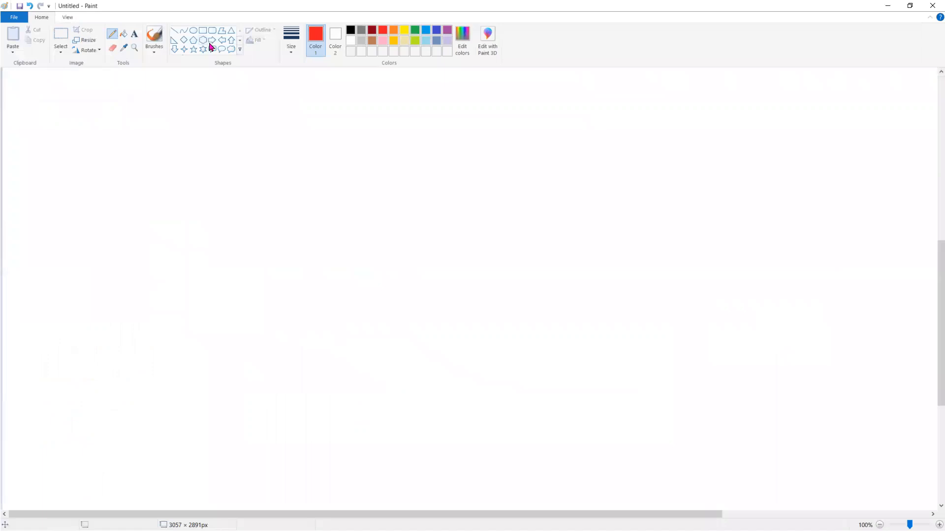
Draw a red diamond and start its label with Stage= and "Prospecting" on a new line
left_click(193, 40)
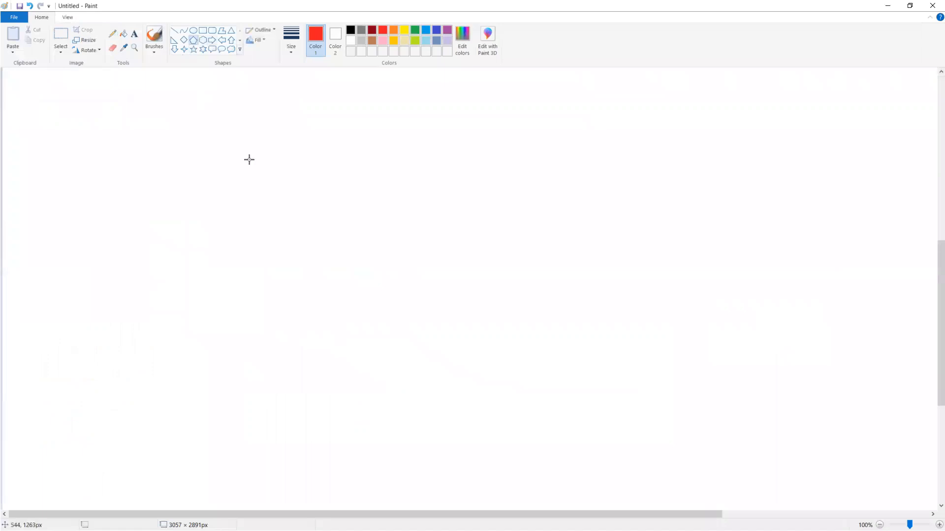
left_click_drag(169, 243, 252, 137)
left_click(134, 37)
left_click_drag(195, 158, 206, 177)
type("STage")
key("BackSpace")
key("BackSpace")
key("BackSpace")
key("BackSpace")
type("tag")
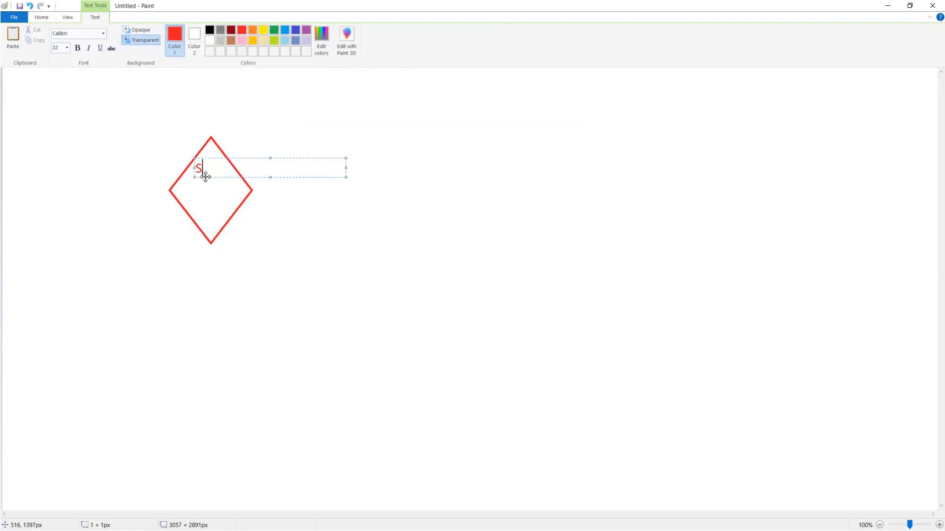
type("e=")
key("Return")
type("\"")
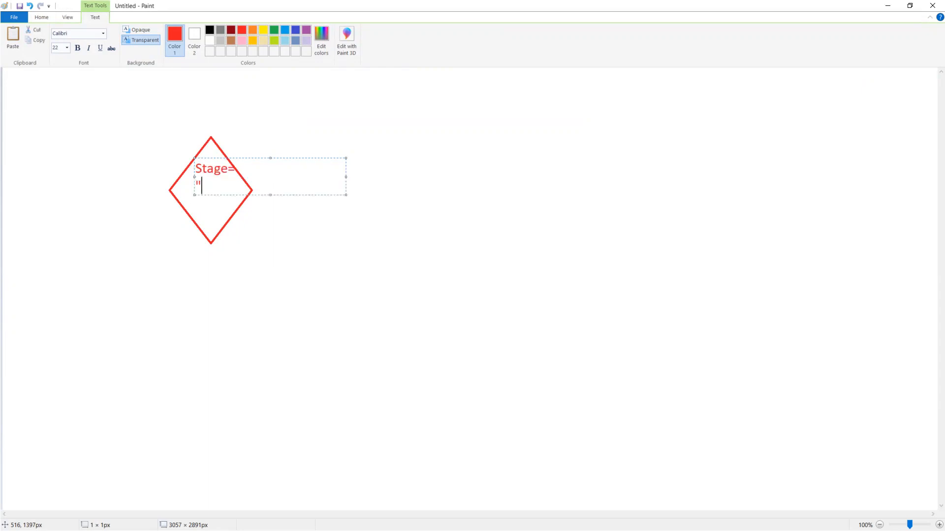
type("\"")
key("Left")
type("Prospecting")
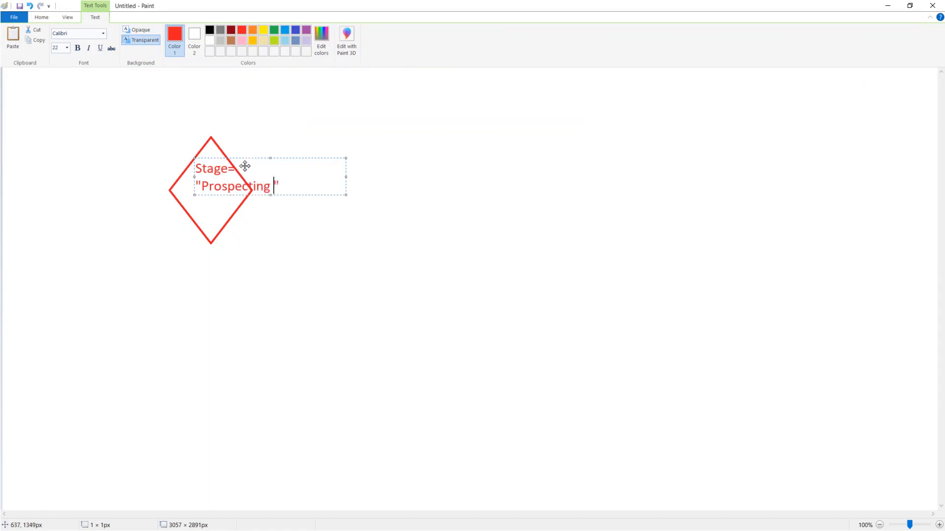
Finish the label with & and Amount<1000, then make all its text black at size 14
left_click_drag(244, 165, 235, 173)
left_click(272, 193)
key("Return")
type("&&")
key("BackSpace")
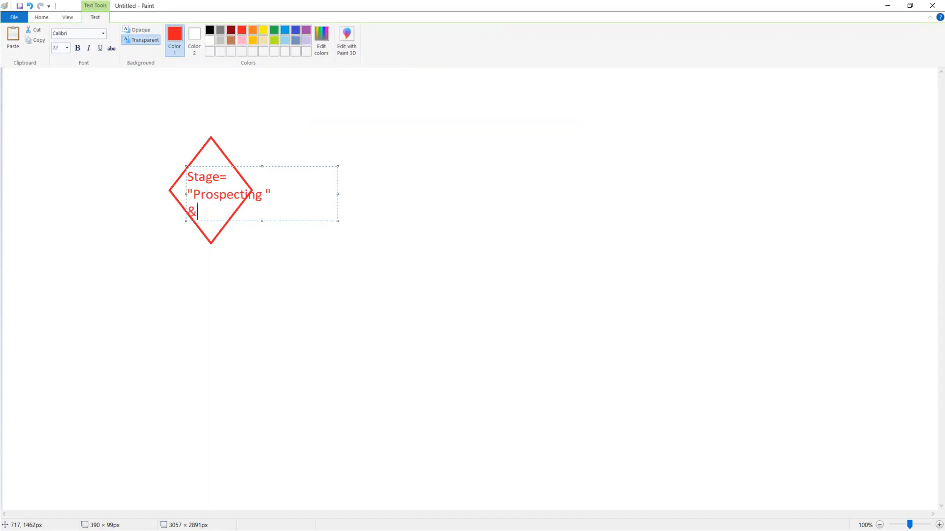
key("Return")
type("Amount<1000")
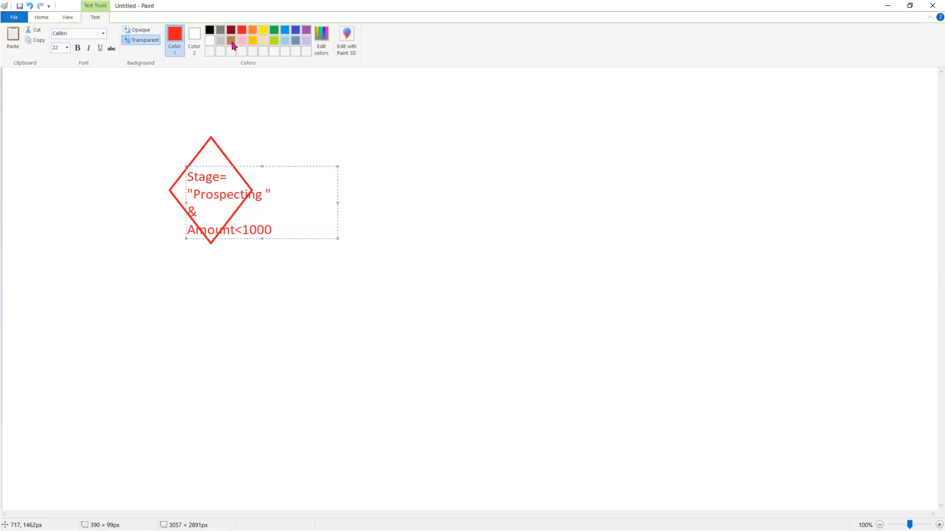
key("ctrl+a")
left_click(209, 30)
left_click(67, 48)
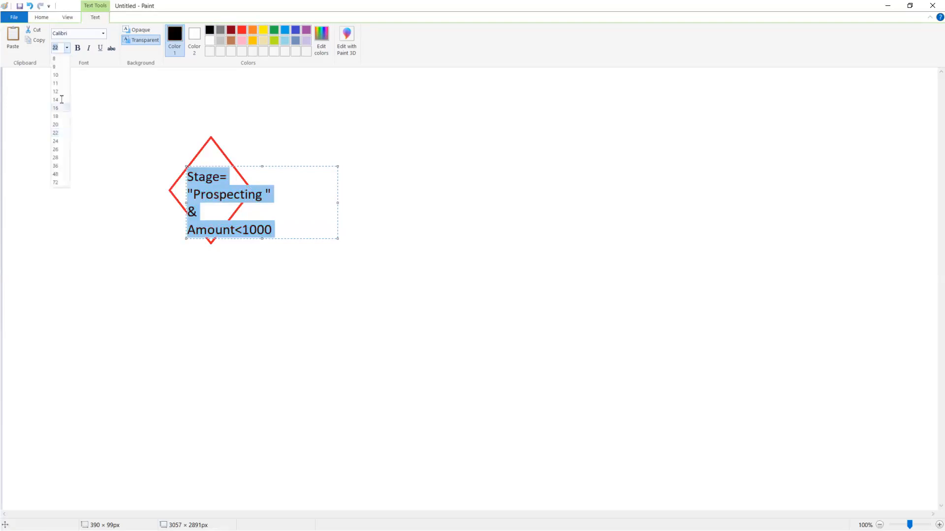
left_click(55, 100)
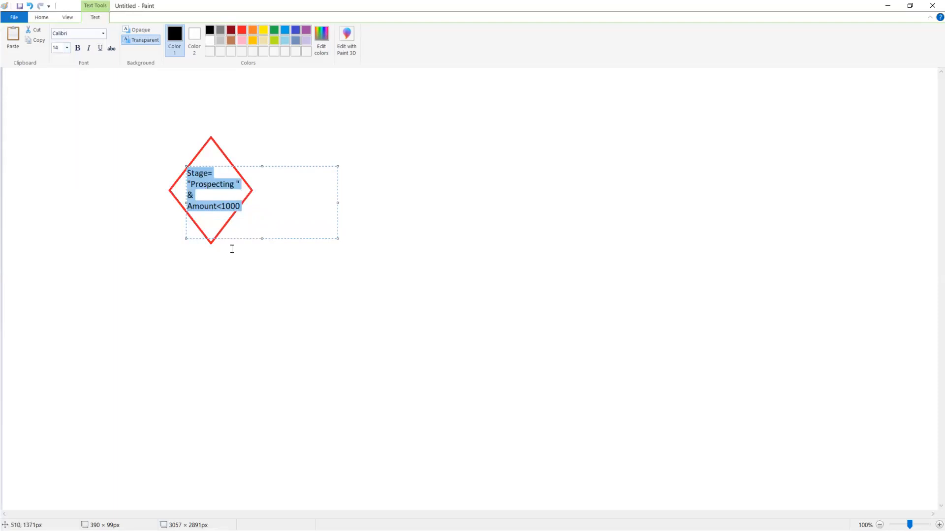
Draw a connector line right from the diamond to a rectangle filled orange
left_click(201, 117)
left_click(173, 31)
left_click_drag(252, 190, 366, 191)
left_click(203, 33)
left_click_drag(367, 167, 499, 212)
left_click(136, 34)
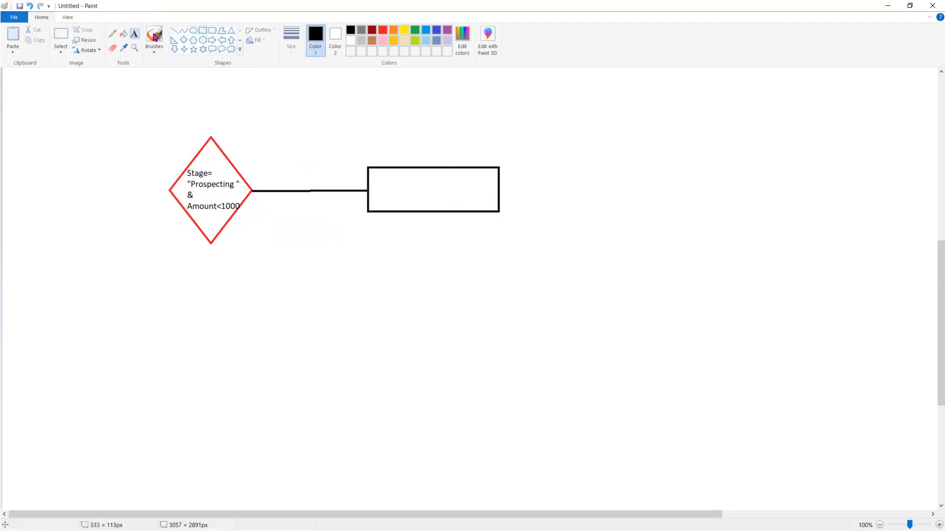
left_click(123, 35)
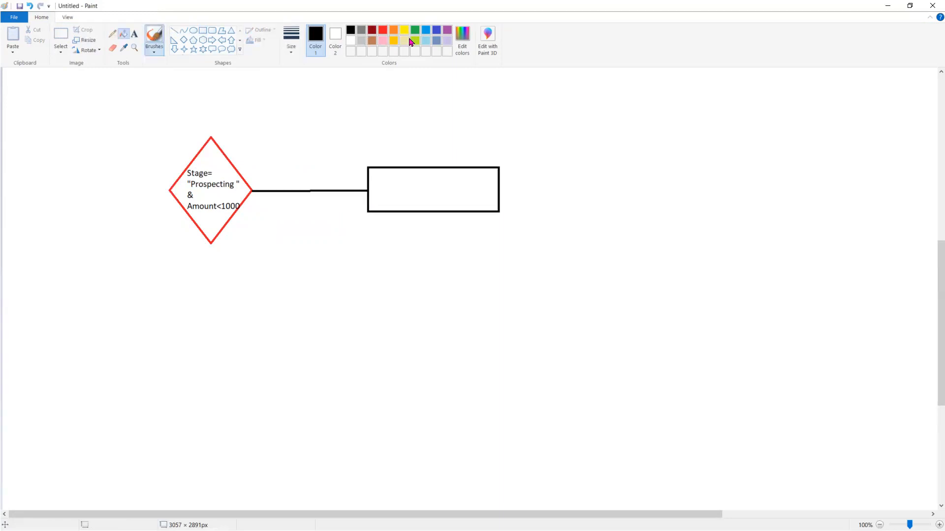
left_click(394, 30)
left_click(438, 209)
Label the orange box 'Validation Error Message' in black text
left_click(134, 33)
left_click(350, 30)
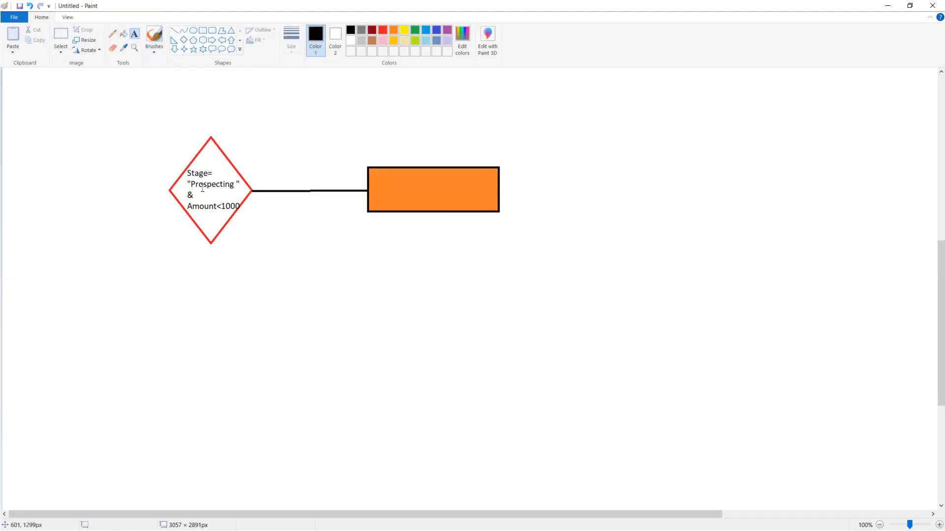
left_click(376, 187)
type("Validation Error Message")
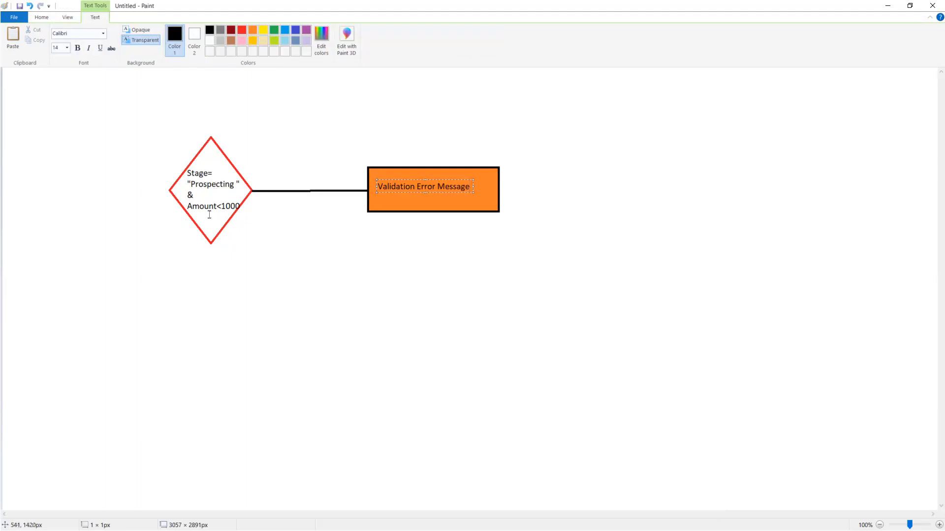
left_click(205, 72)
left_click(174, 31)
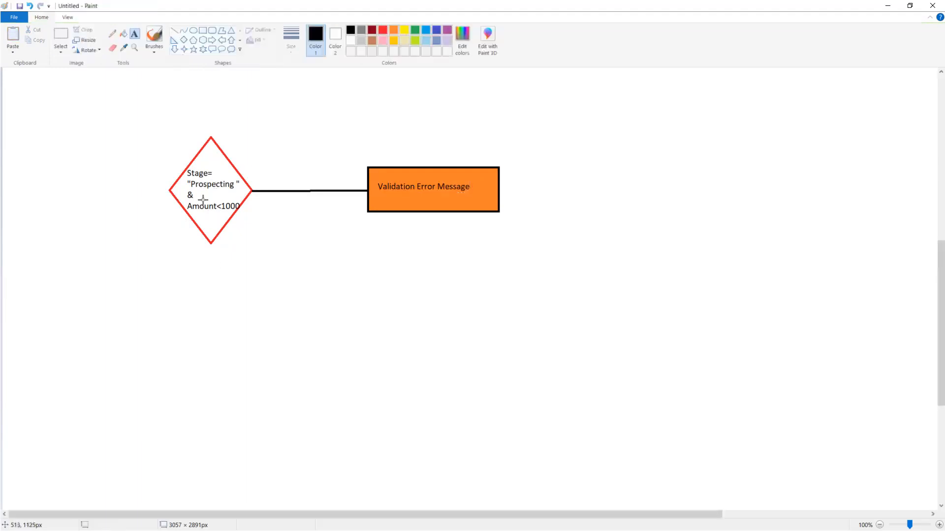
Draw a vertical line down from the diamond's bottom to a new red diamond beneath it
left_click_drag(211, 243, 210, 290)
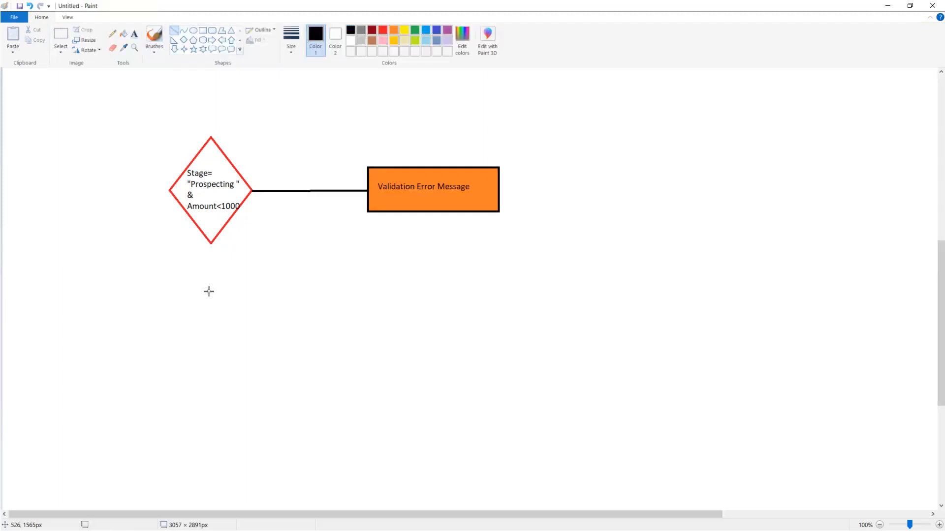
left_click(134, 35)
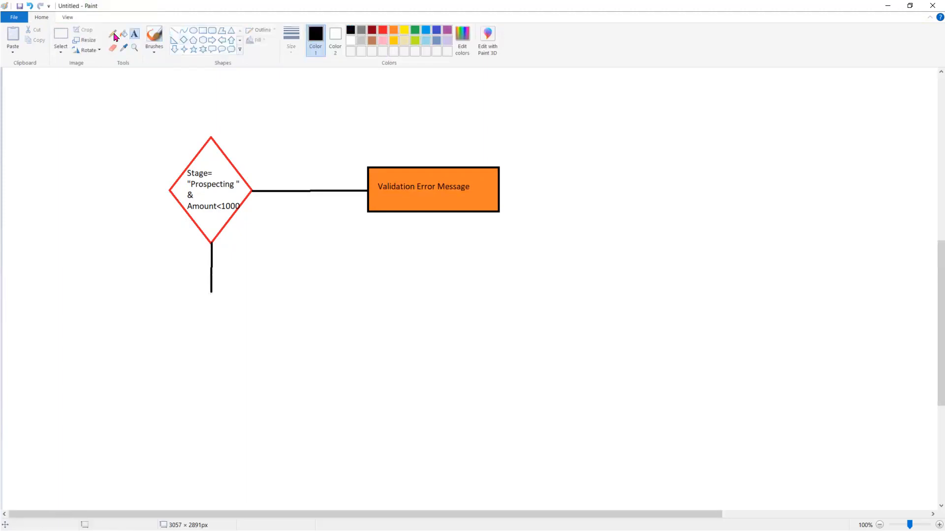
left_click(114, 36)
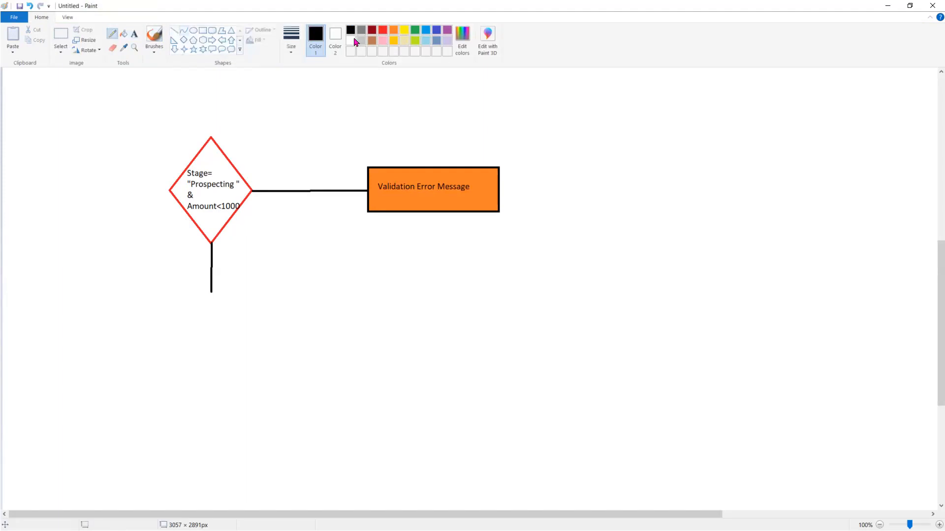
left_click(382, 30)
left_click(184, 40)
left_click_drag(113, 397, 213, 291)
left_click_drag(146, 346, 193, 345)
left_click(135, 33)
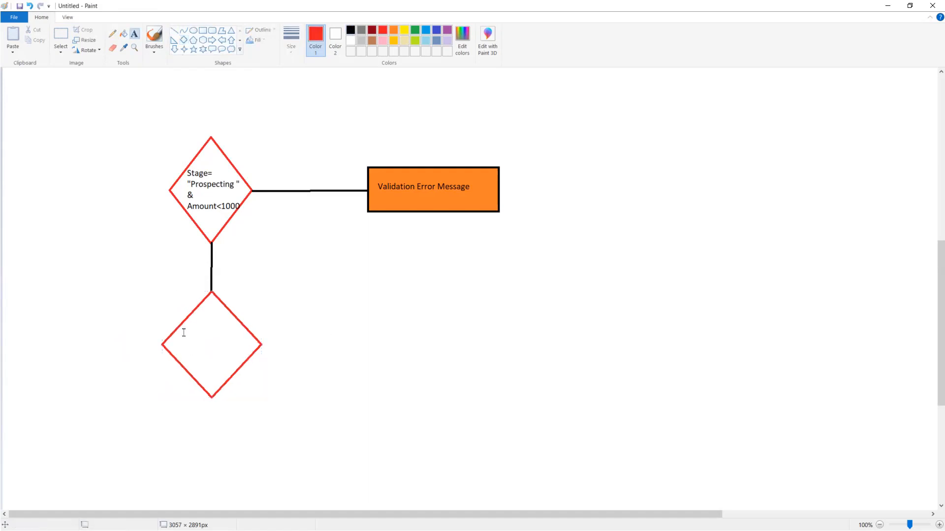
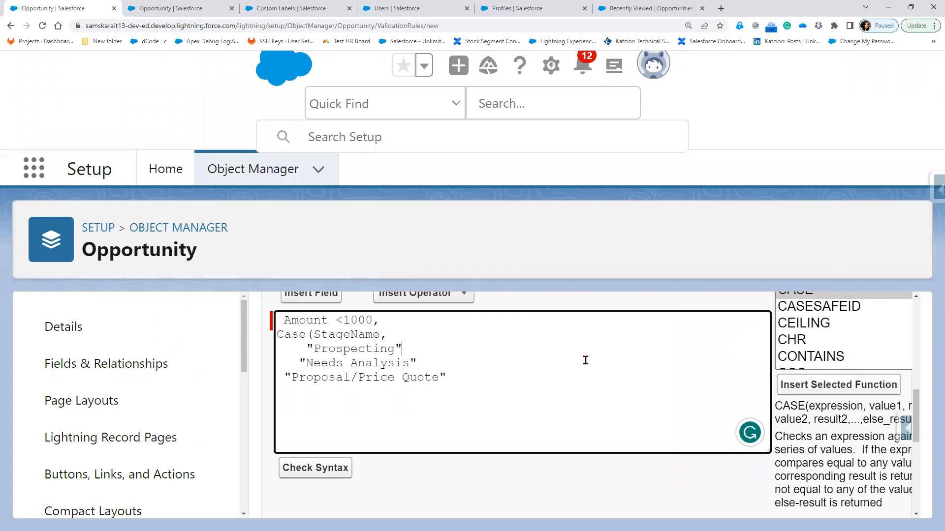
Add ,1 after each CASE stage value, end with 0)=1, and start the formula with AND(
type("1")
type(",")
type(",")
type("1")
type(",")
left_click(461, 382)
type(",1,   0)=1")
left_click(306, 391)
key("Return")
type("ANC")
key("BackSpace")
type("D(")
Indent the CASE lines inside AND and align the stage values with the 0)=1 line
key("Down")
key("Down")
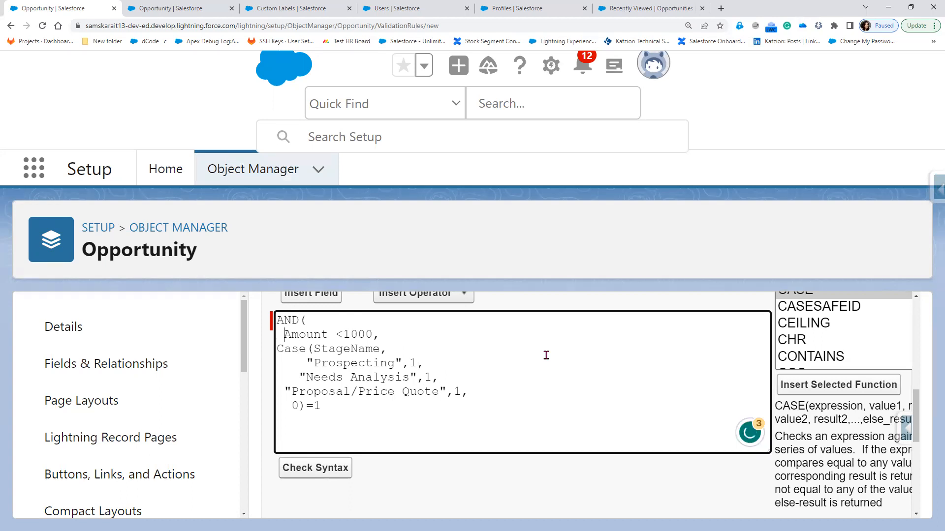
key("Home")
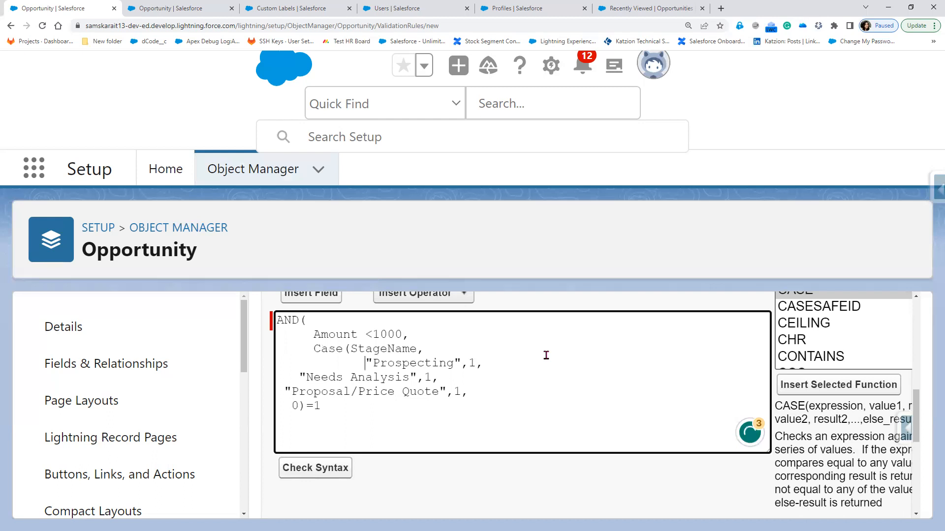
key("Down")
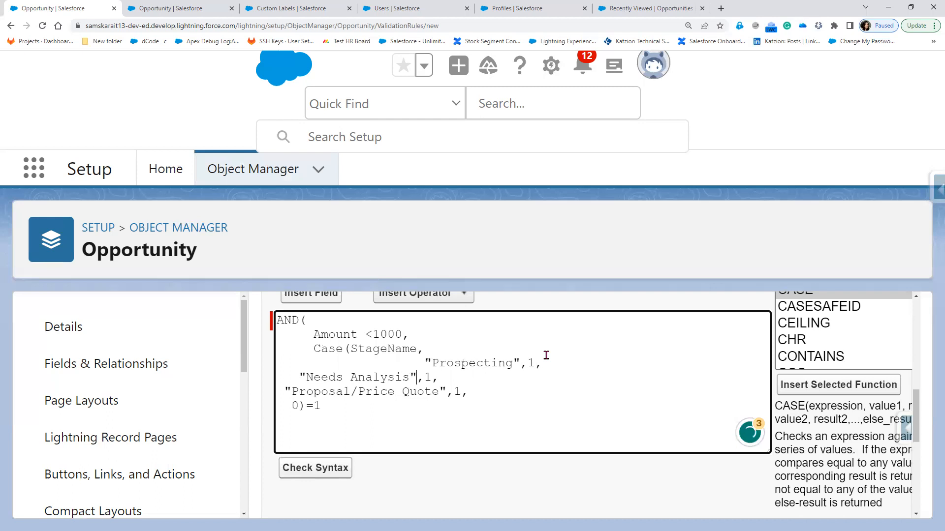
key("Left")
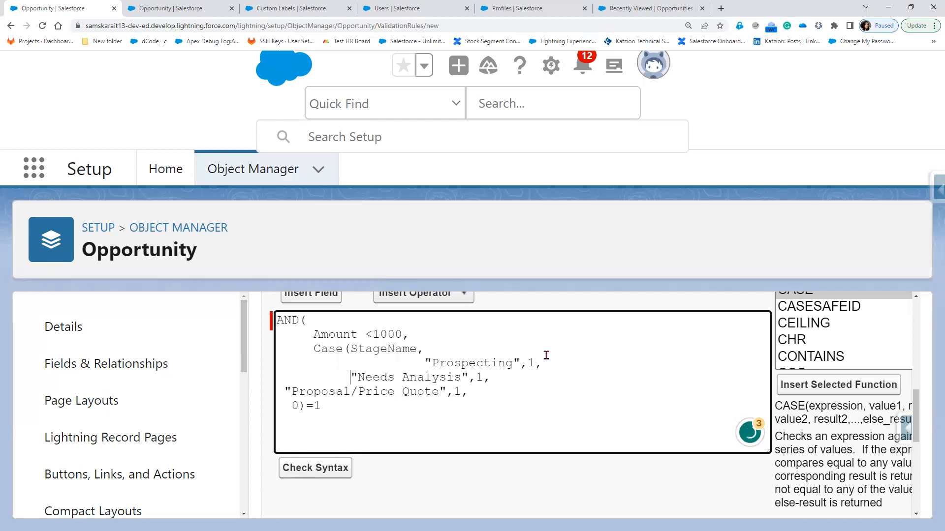
key("BackSpace")
key("BackSpace")
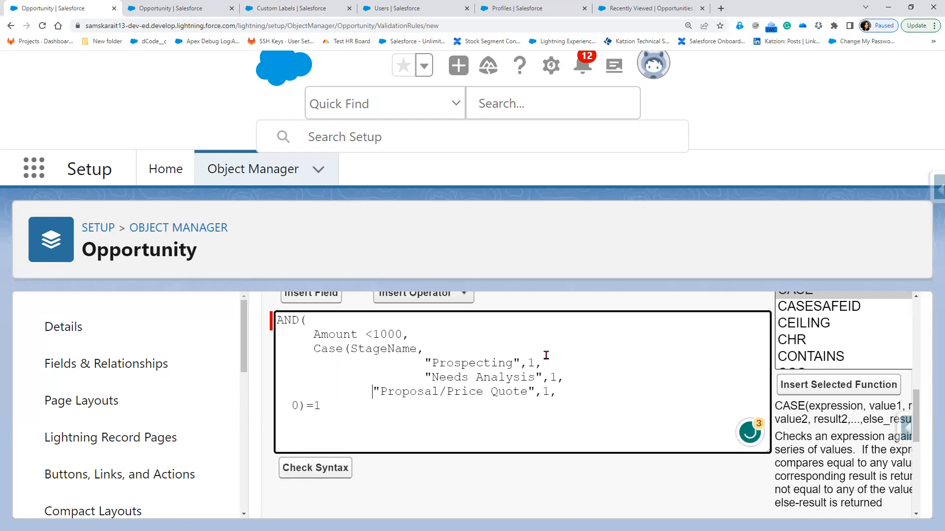
key("BackSpace")
key("BackSpace")
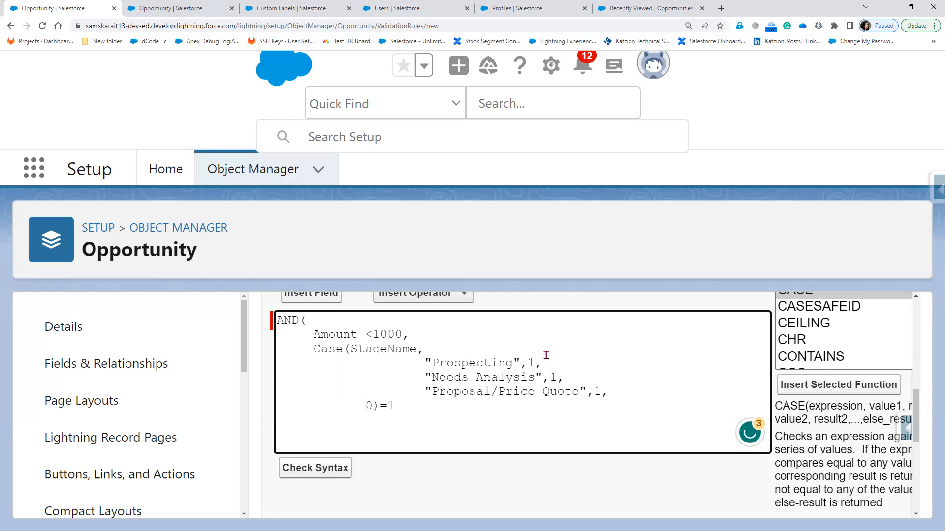
key("BackSpace")
key("Right")
key("Right")
key("End")
Close the AND parenthesis and check the formula syntax
type(")")
left_click(340, 470)
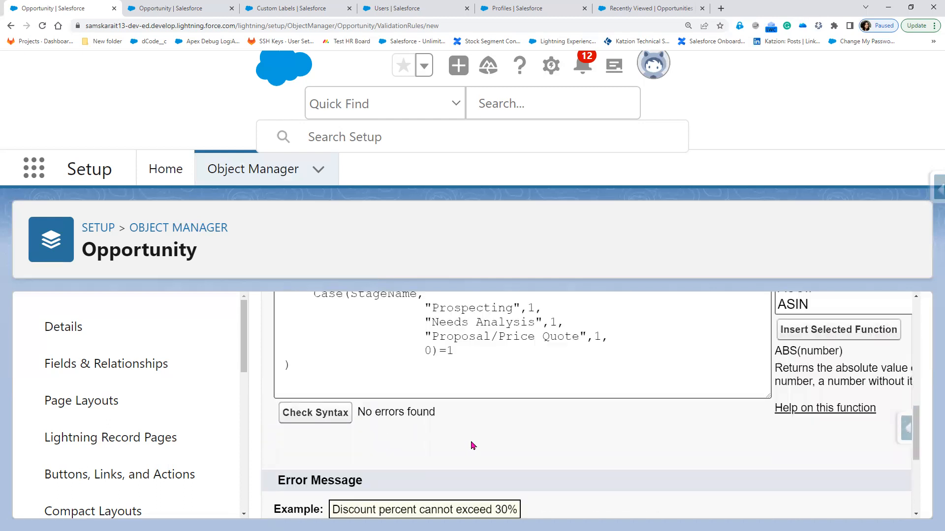
scroll(472, 445, "down", 3)
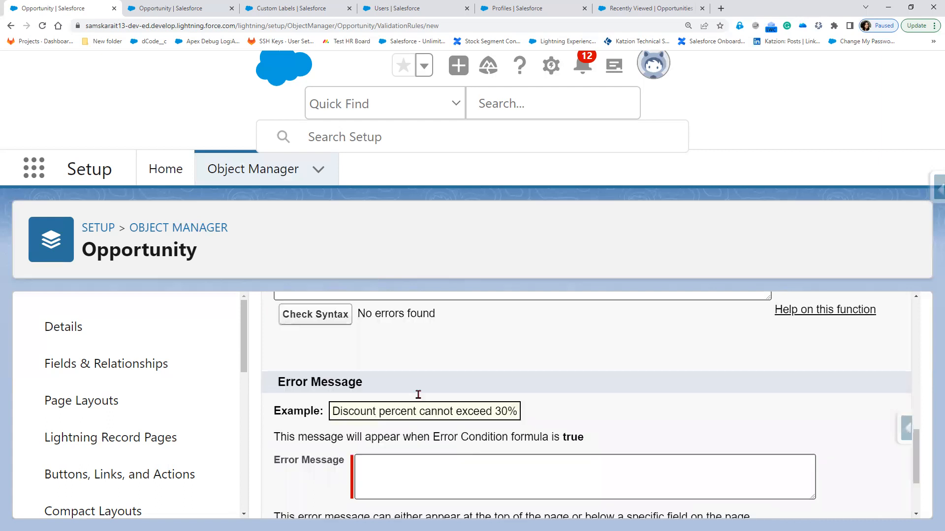
scroll(396, 376, "down", 2)
Set the error message 'The amount should be greater than 1000' at the Amount field and save
left_click(396, 376)
type("Amoun")
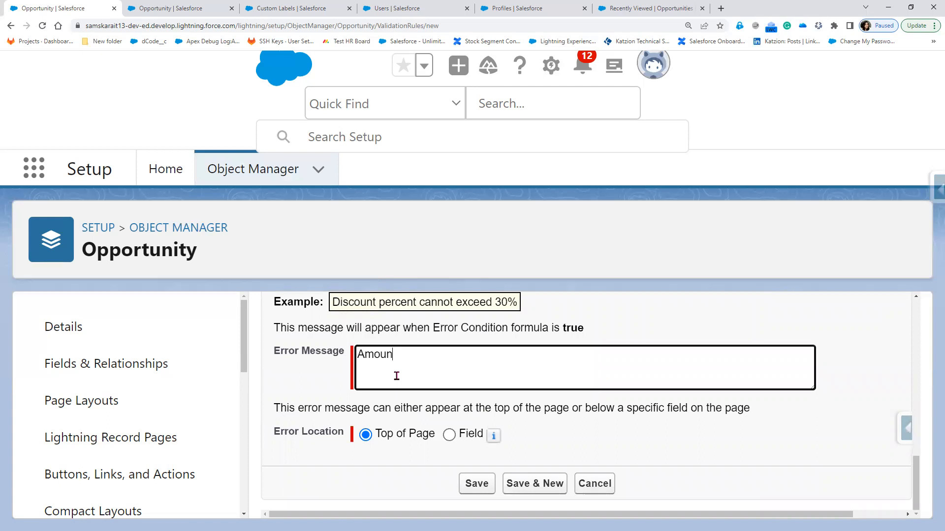
type("t should be greater than 10000")
key("BackSpace")
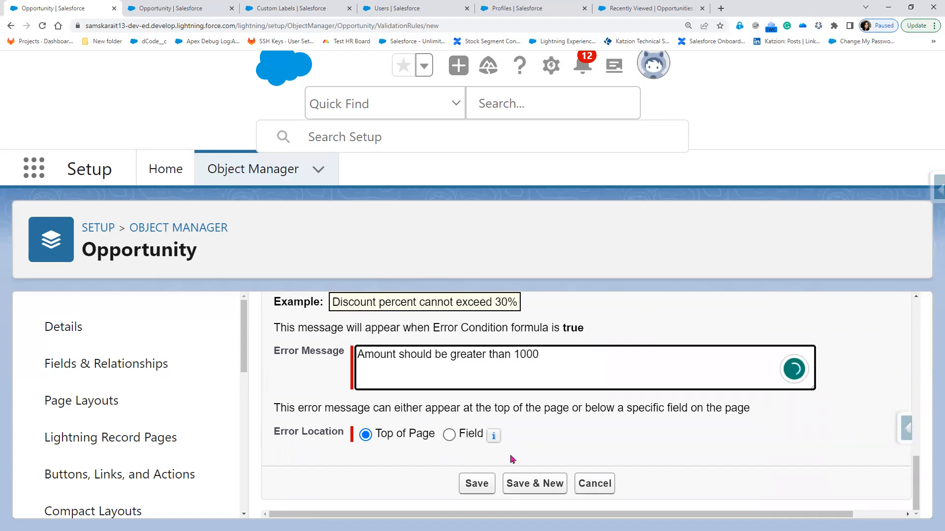
left_click(449, 434)
left_click(545, 436)
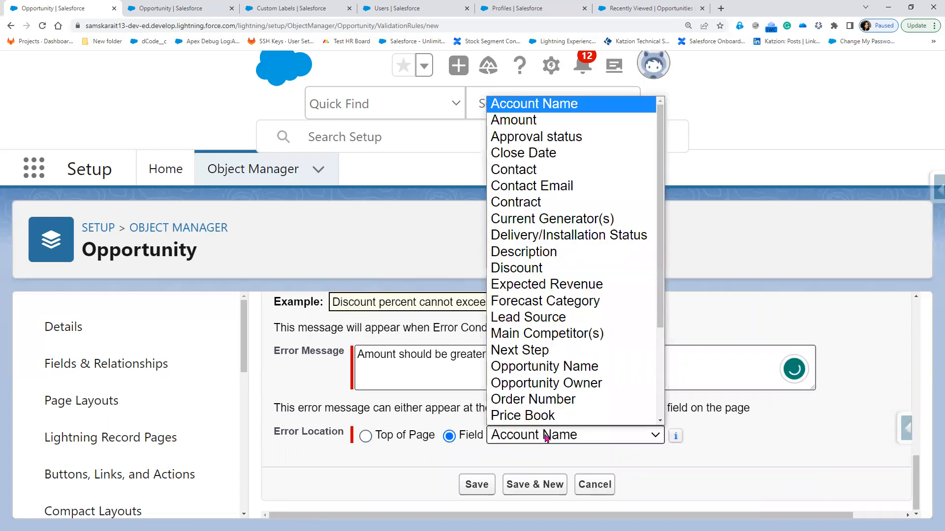
left_click(532, 124)
left_click(376, 353)
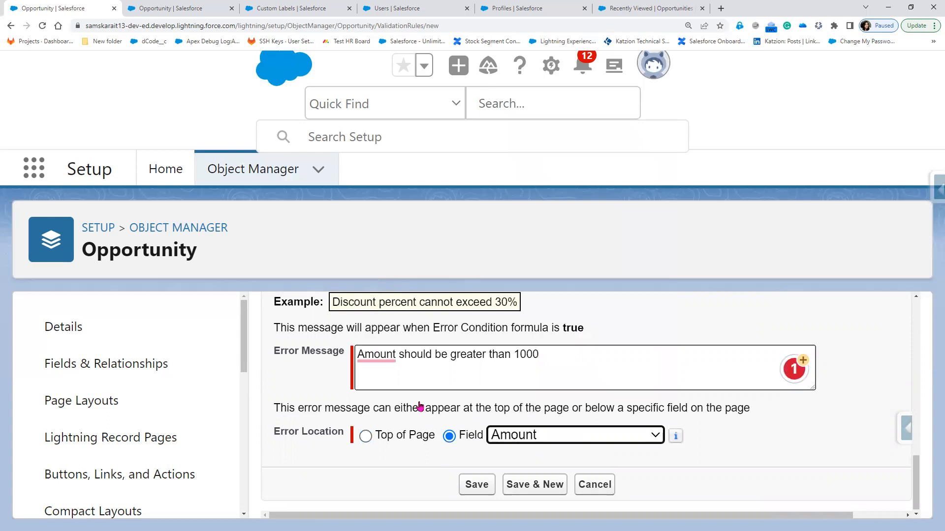
left_click(419, 407)
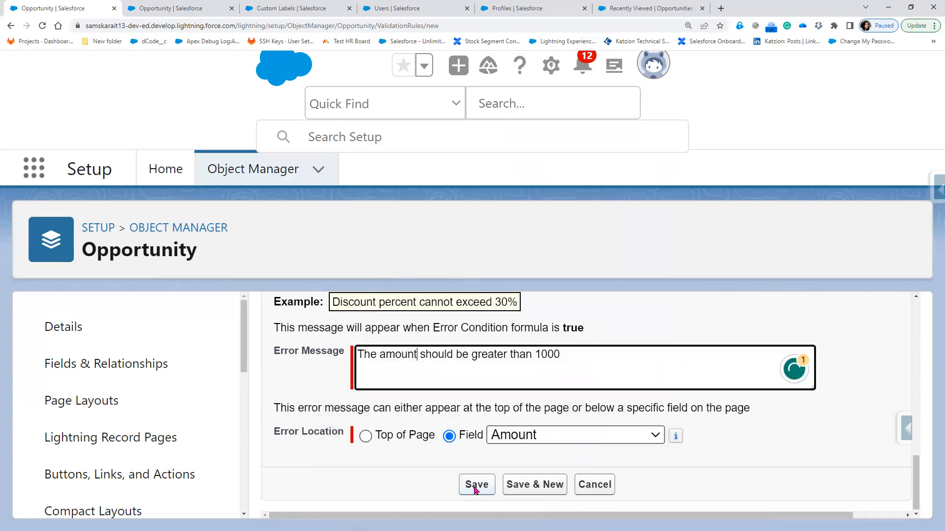
left_click(474, 488)
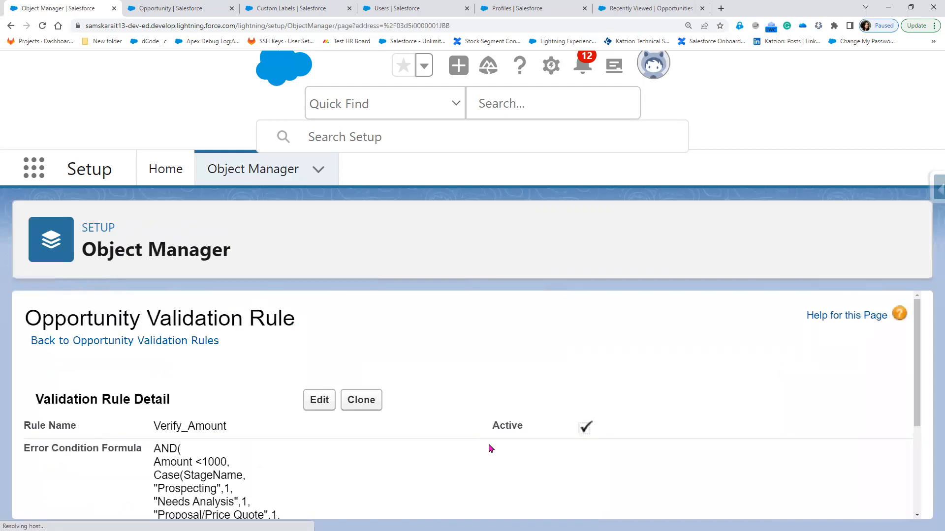
Scroll and zoom to review the saved Verify_Amount rule
scroll(490, 447, "down", 1)
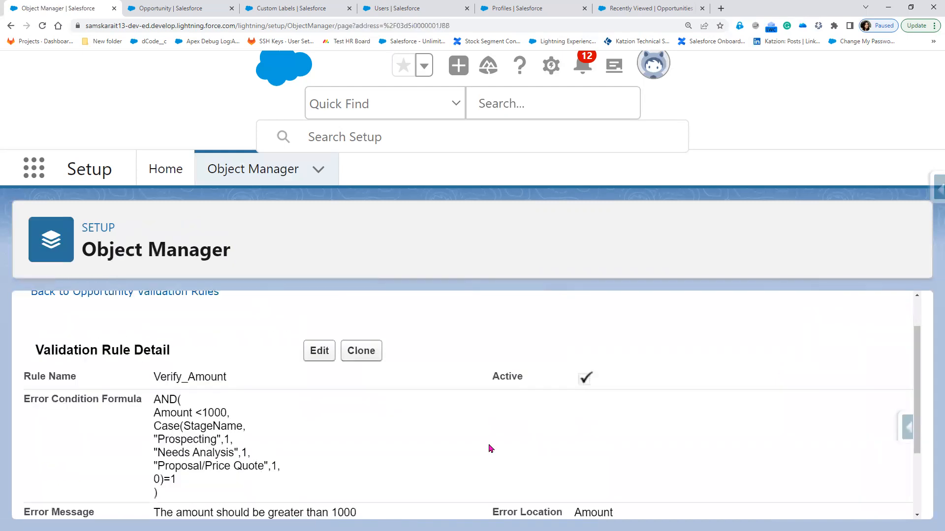
key("ctrl+plus")
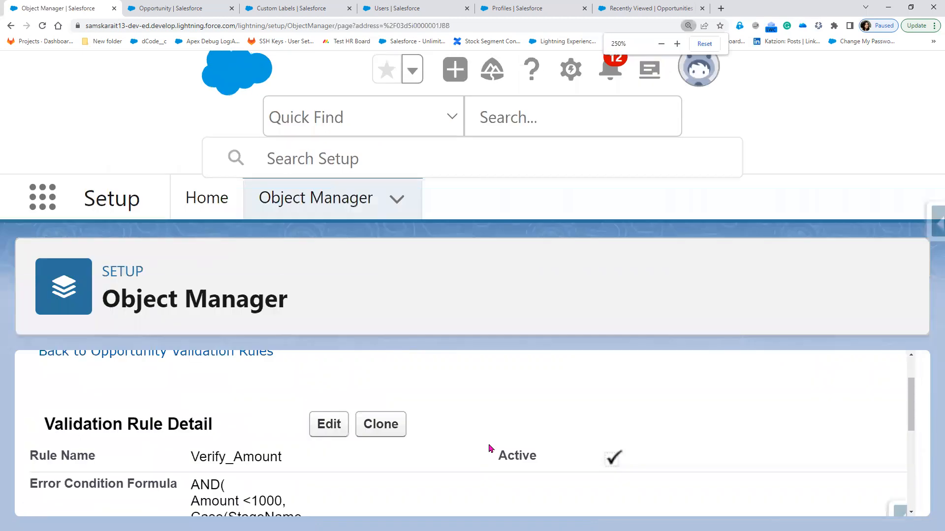
key("ctrl+minus")
key("ctrl+minus")
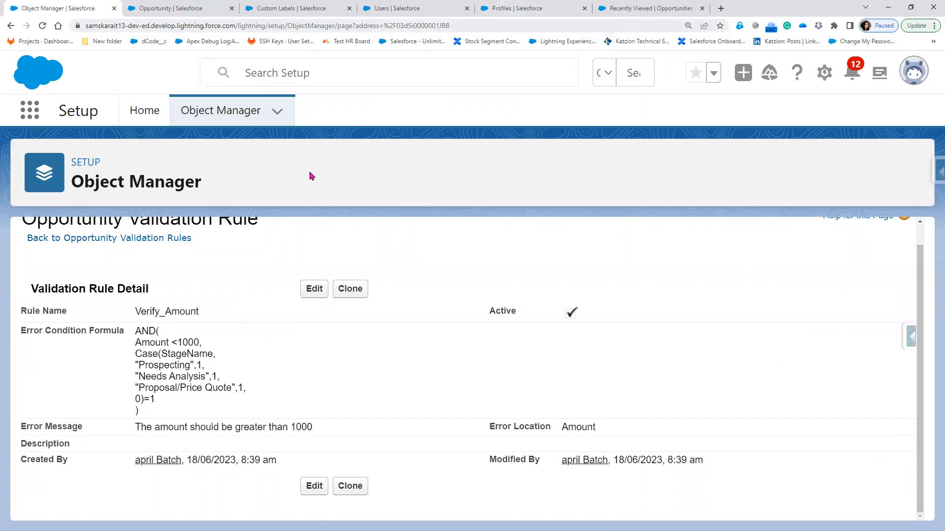
Look over the Dell-Opportunity record, then go back to the opportunities list
key("ctrl+shift+Tab")
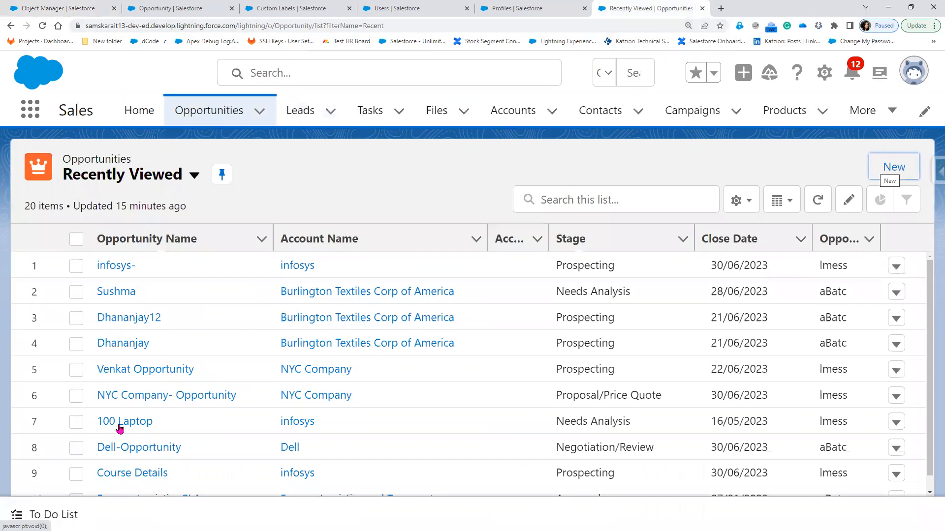
scroll(118, 435, "down", 1)
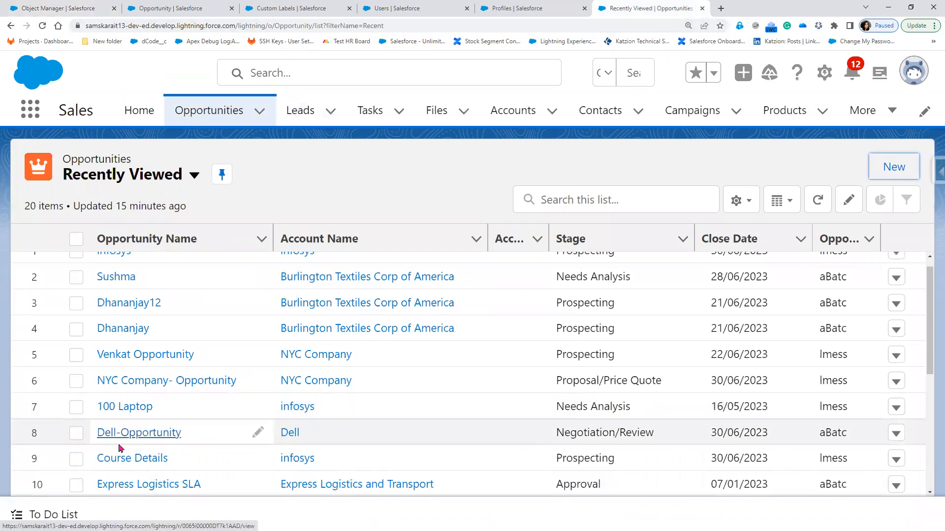
left_click(124, 437)
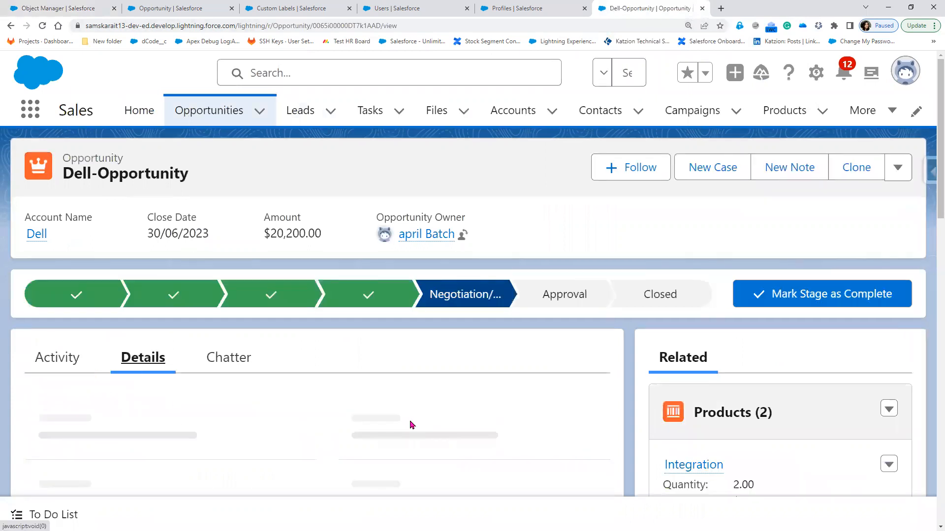
scroll(412, 425, "down", 4)
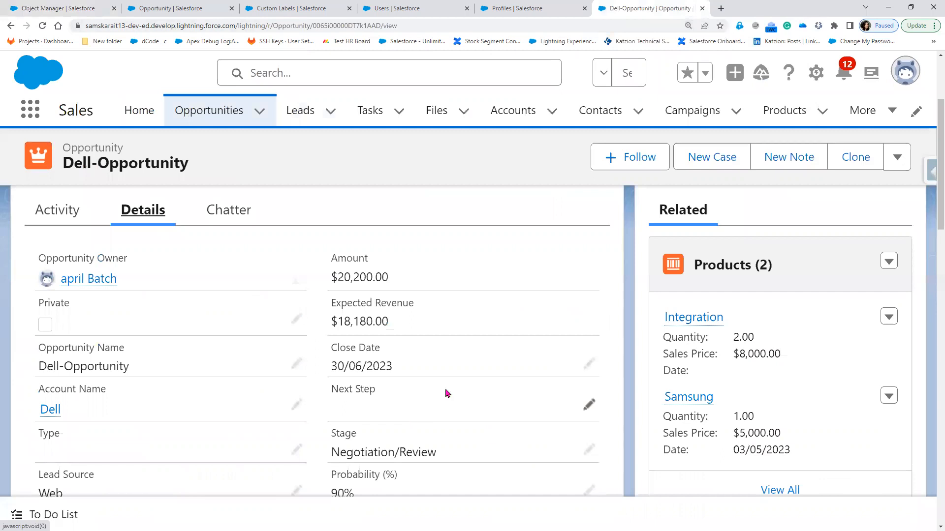
scroll(527, 370, "up", 1)
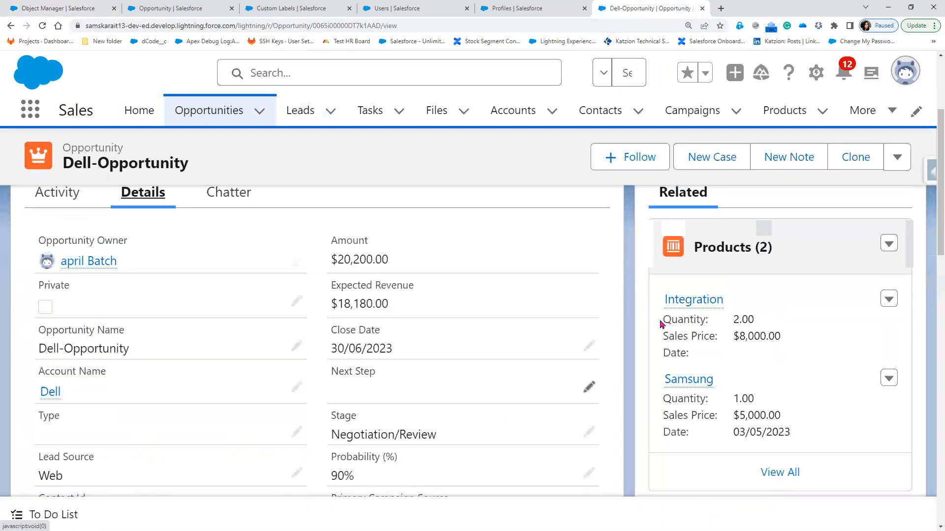
left_click(220, 116)
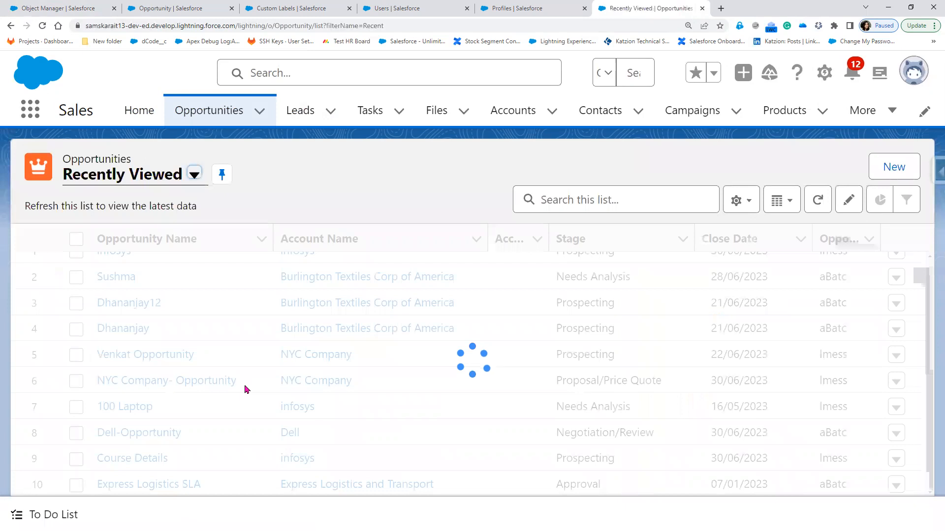
Start a new opportunity named 'Offie Space' with Amount 800
left_click(881, 168)
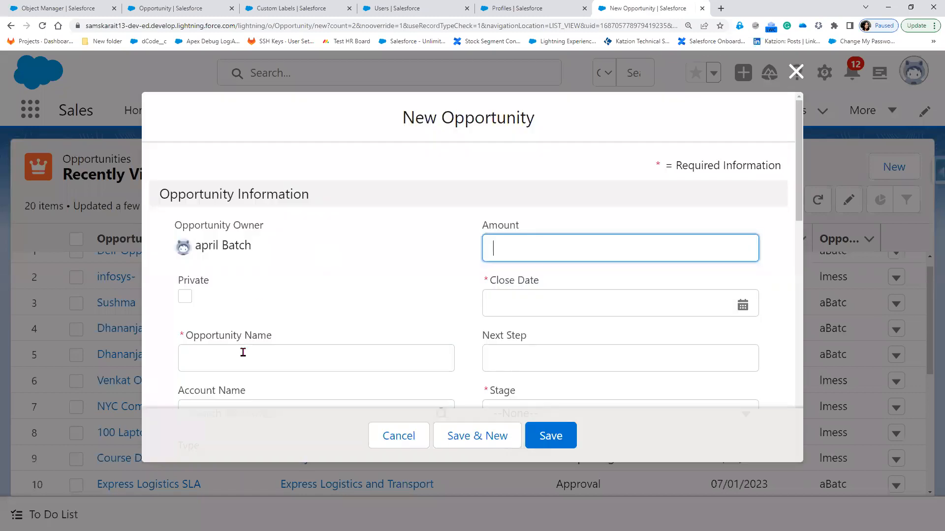
left_click(242, 352)
scroll(241, 352, "down", 2)
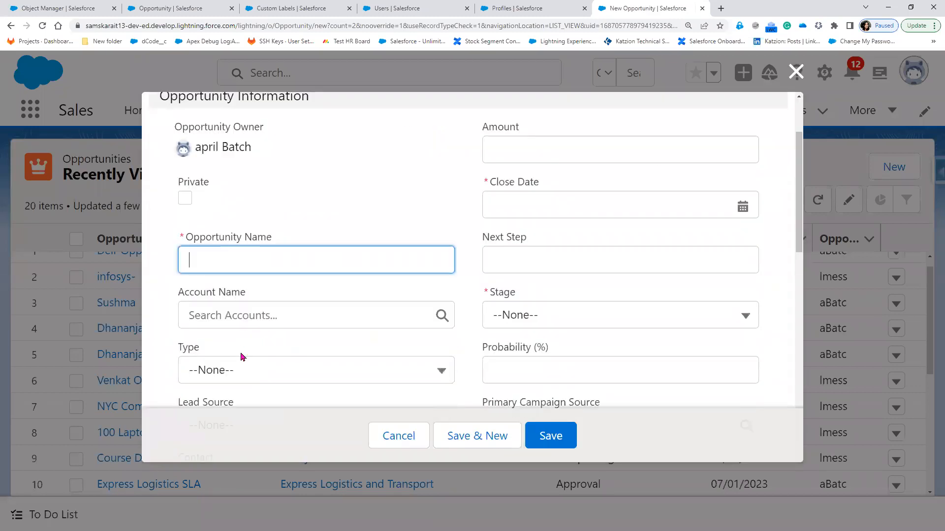
type("Offie Space")
left_click(523, 156)
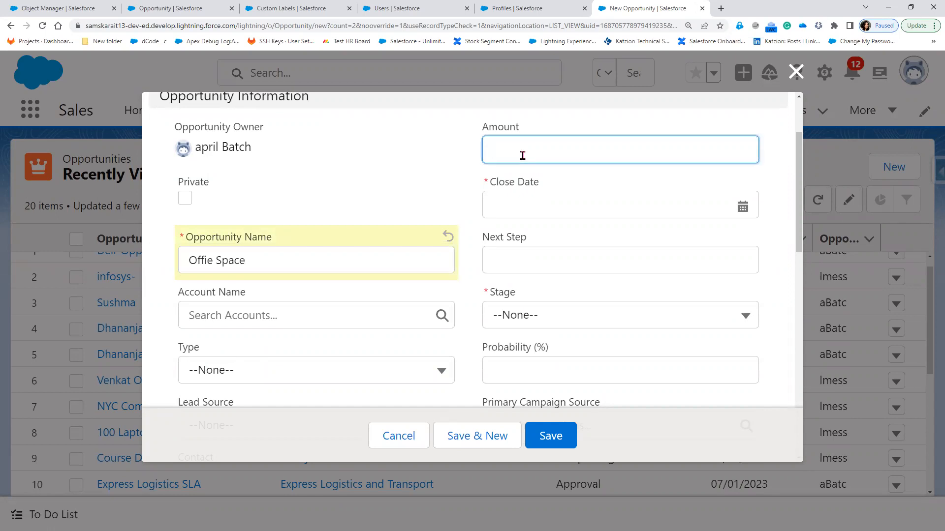
type("800")
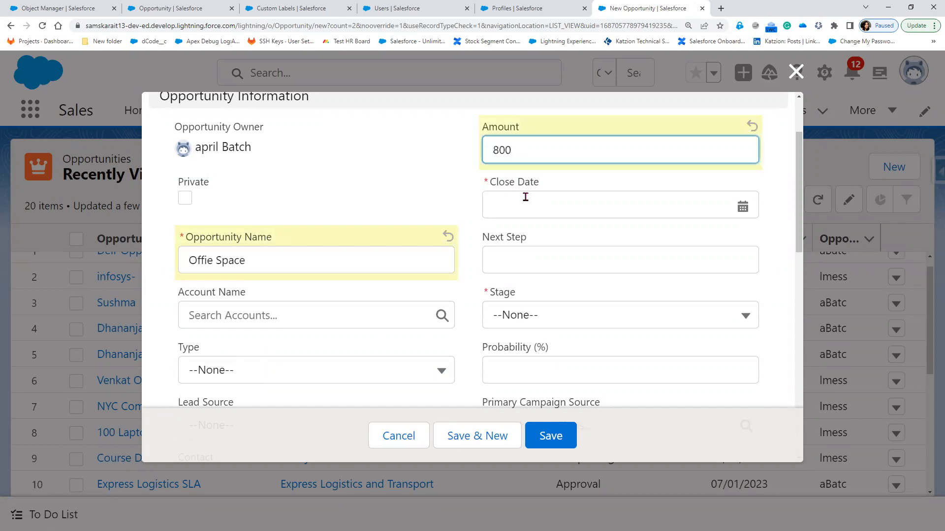
Set close date 30/06/2023 and stage Needs Analysis, then save the opportunity
left_click(737, 206)
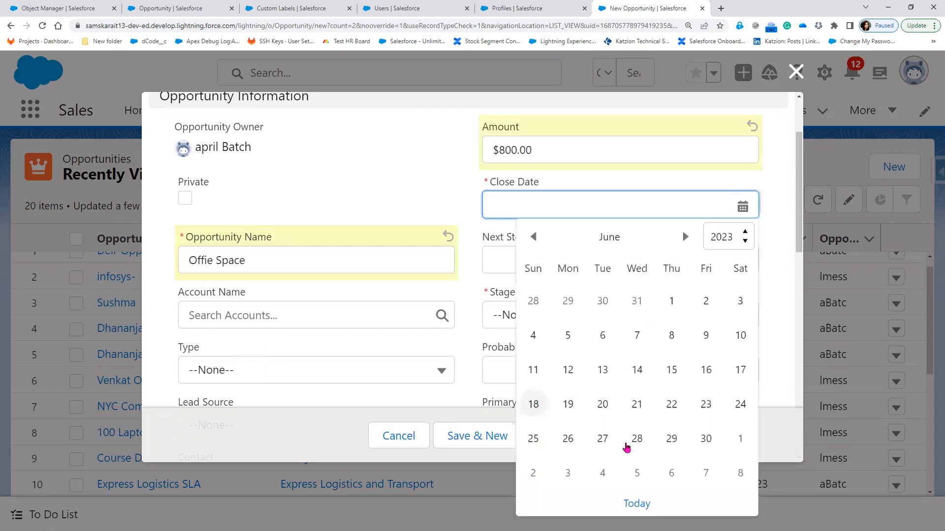
left_click(699, 448)
left_click(523, 329)
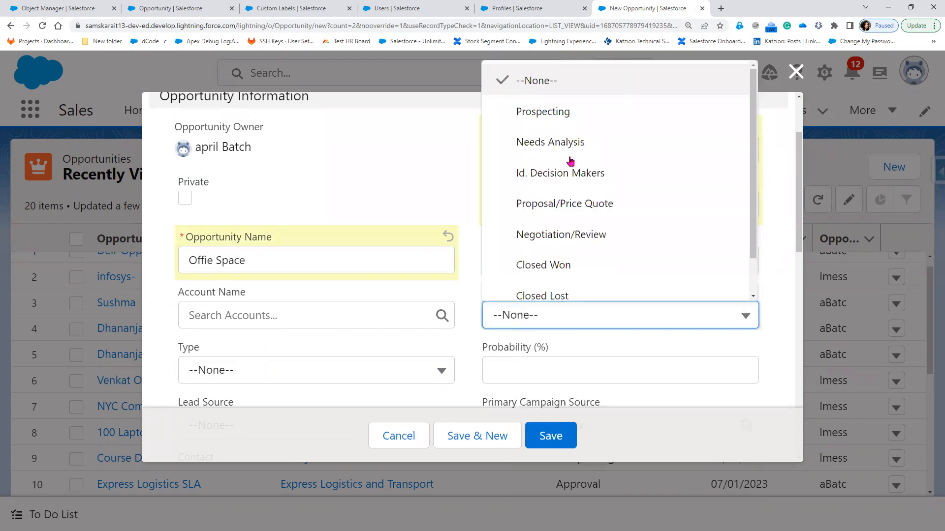
left_click(550, 142)
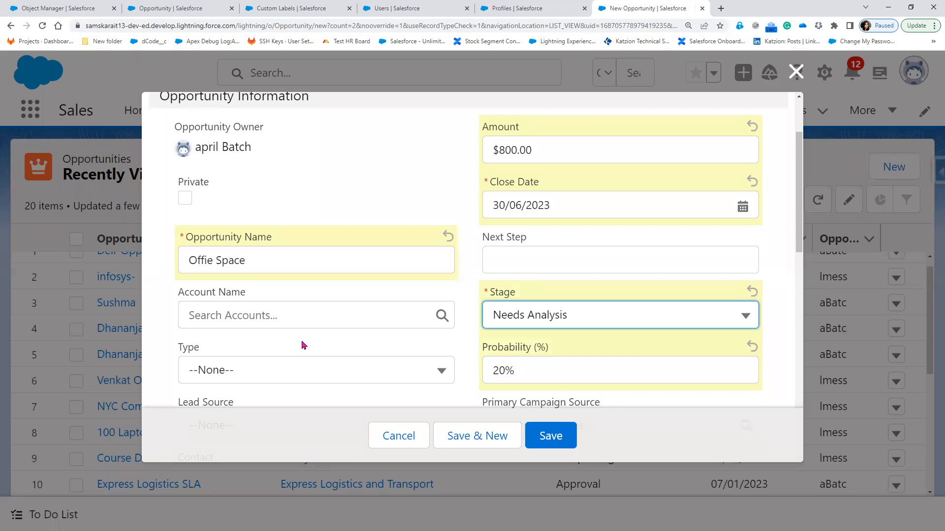
scroll(302, 344, "down", 2)
scroll(305, 326, "down", 2)
left_click(550, 437)
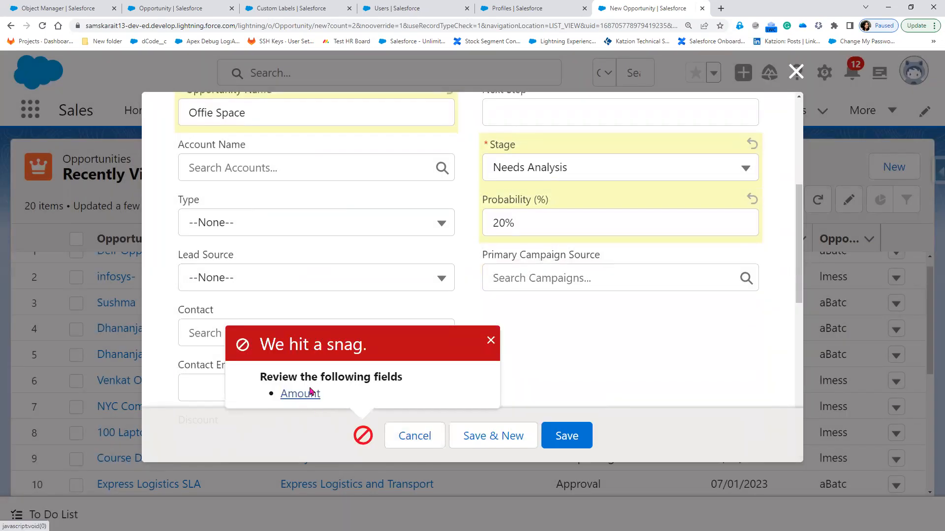
Compare the Amount error with the Needs Analysis condition in the Verify_Amount rule
left_click(308, 393)
left_click_drag(486, 273, 617, 273)
left_click_drag(615, 322, 587, 349)
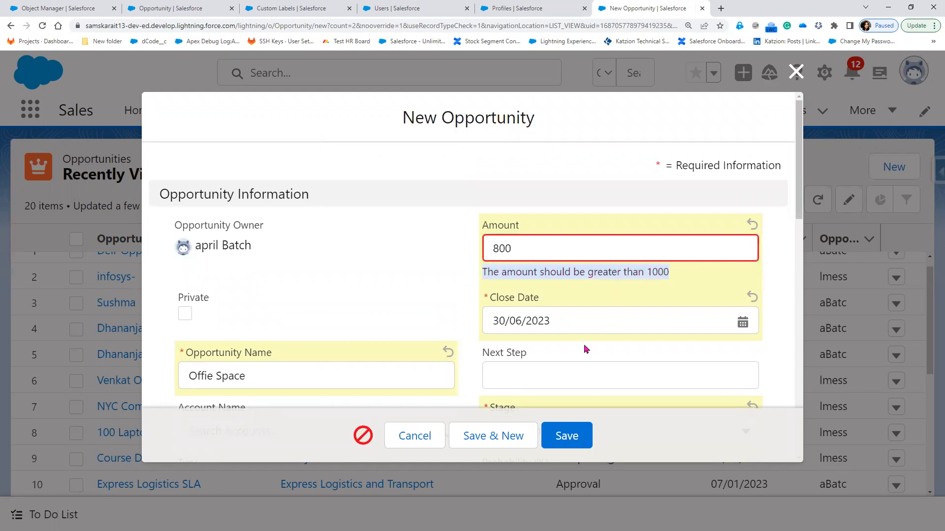
scroll(586, 349, "down", 1)
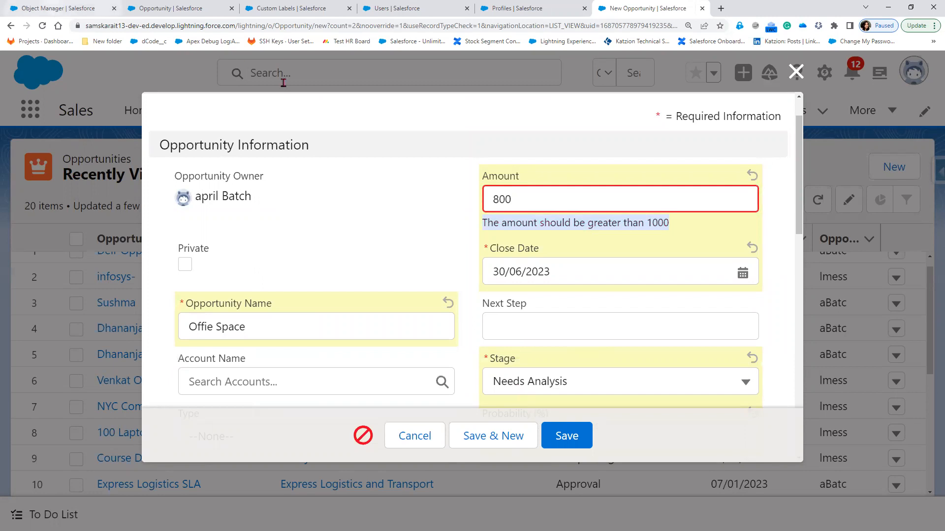
left_click(62, 8)
left_click_drag(136, 375, 231, 377)
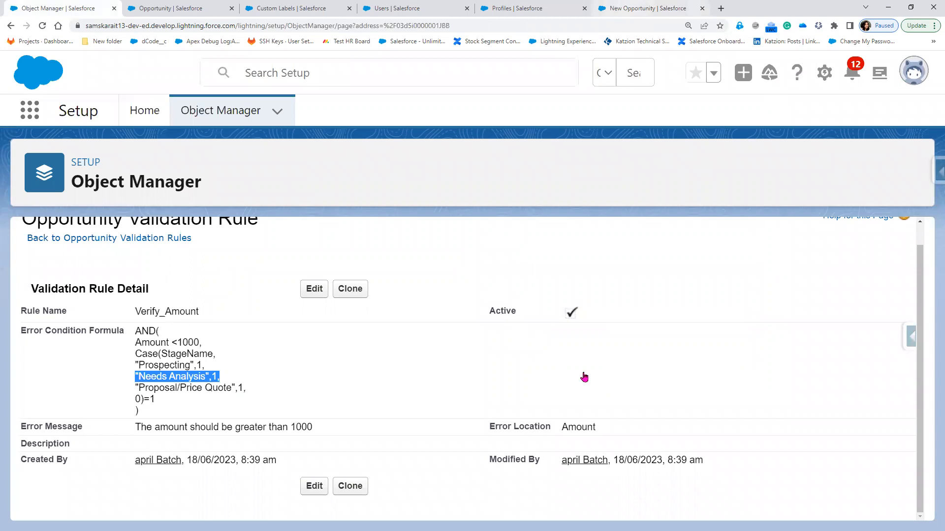
scroll(569, 337, "down", 2)
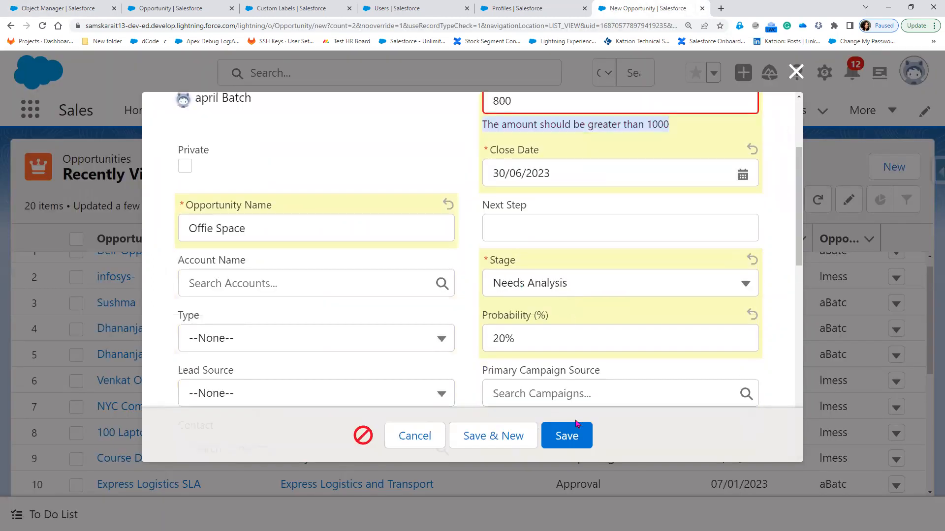
Change the stage to Proposal/Price Quote and save again
left_click(565, 285)
left_click(576, 439)
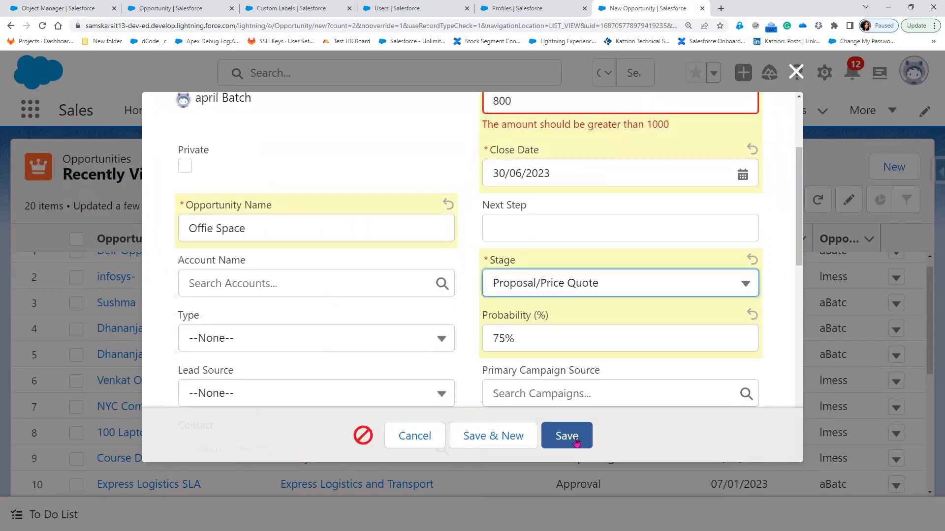
left_click(576, 440)
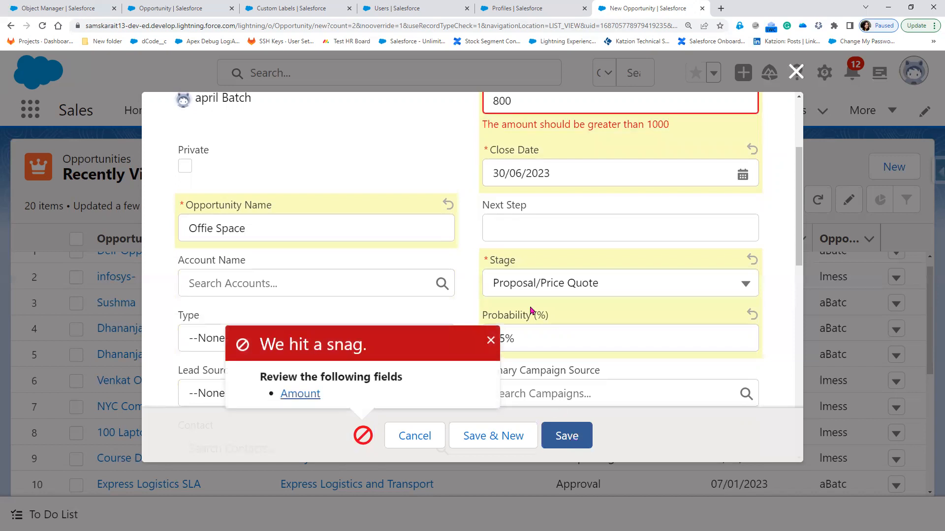
Review the Prospecting, Needs Analysis and Proposal/Price Quote conditions, then return to the opportunity form
left_click(81, 8)
left_click_drag(136, 367, 217, 369)
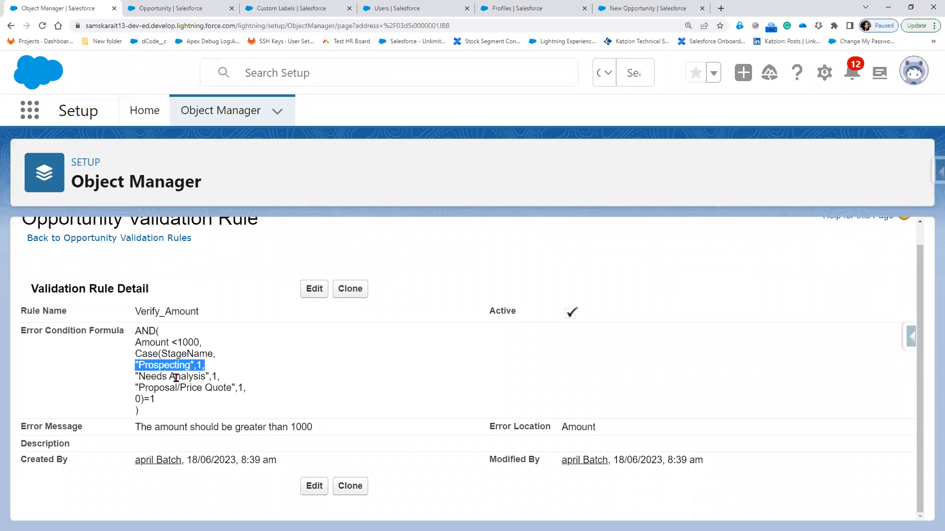
left_click(137, 387)
triple_click(232, 381)
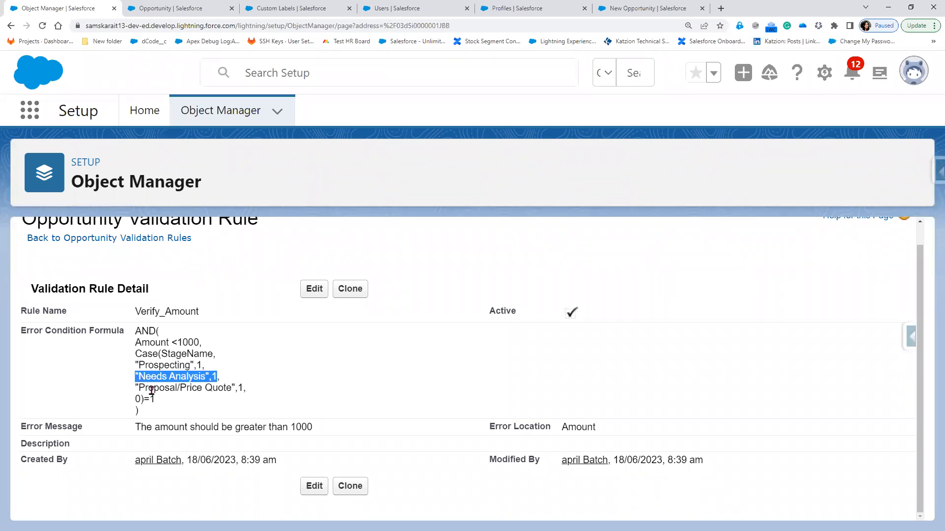
left_click_drag(206, 393, 252, 383)
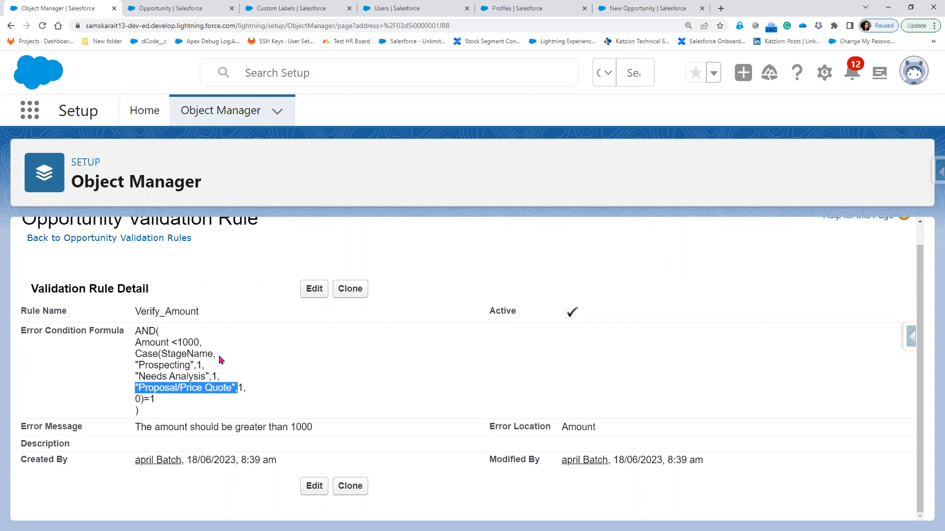
left_click(649, 8)
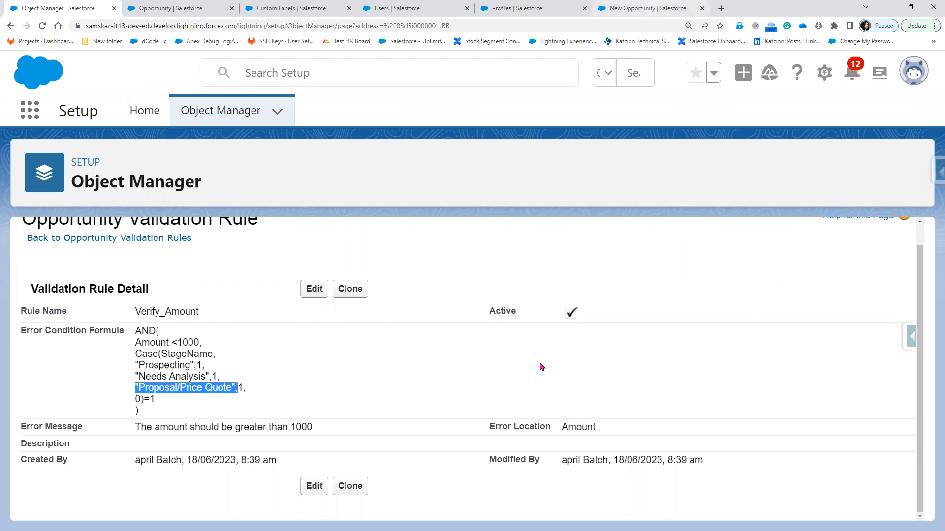
scroll(515, 269, "up", 2)
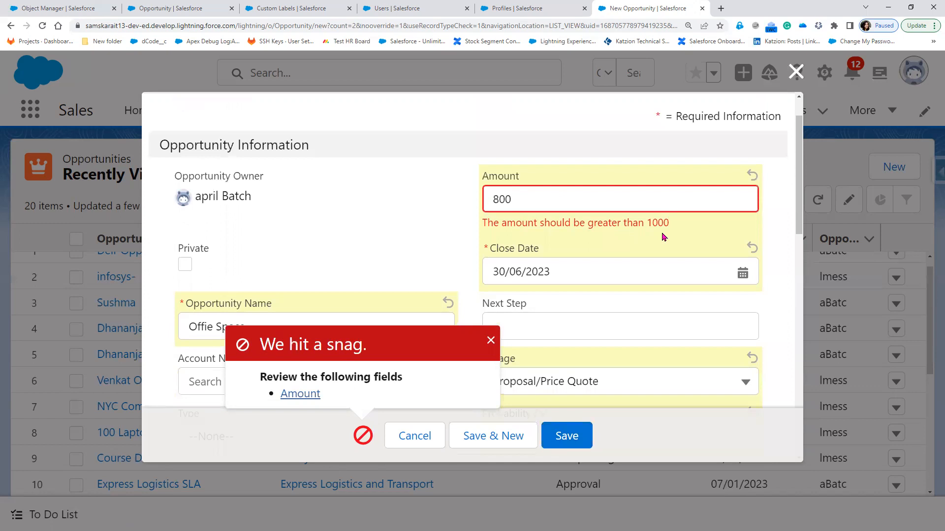
scroll(635, 331, "down", 1)
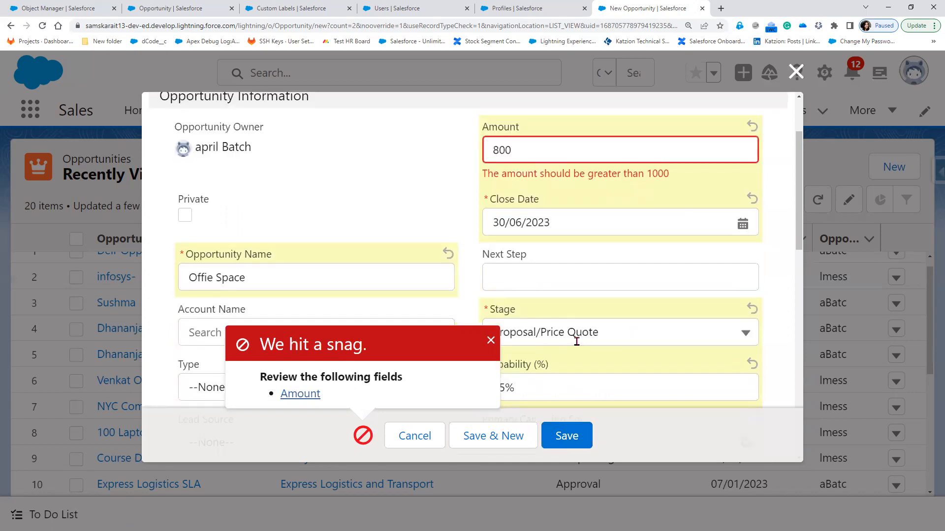
scroll(576, 341, "down", 1)
Save Offie Space at stage Id. Decision Makers and view its details (Expected Revenue $480.00)
left_click(582, 289)
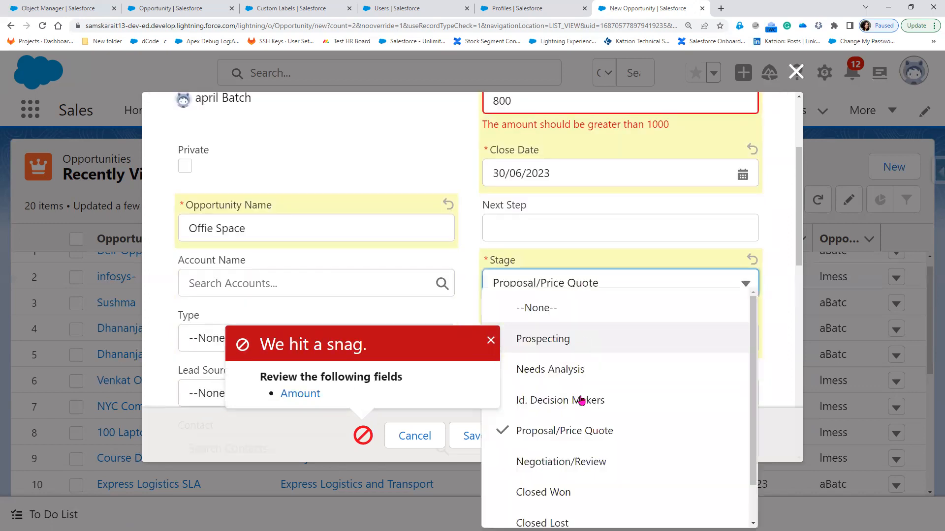
left_click(582, 396)
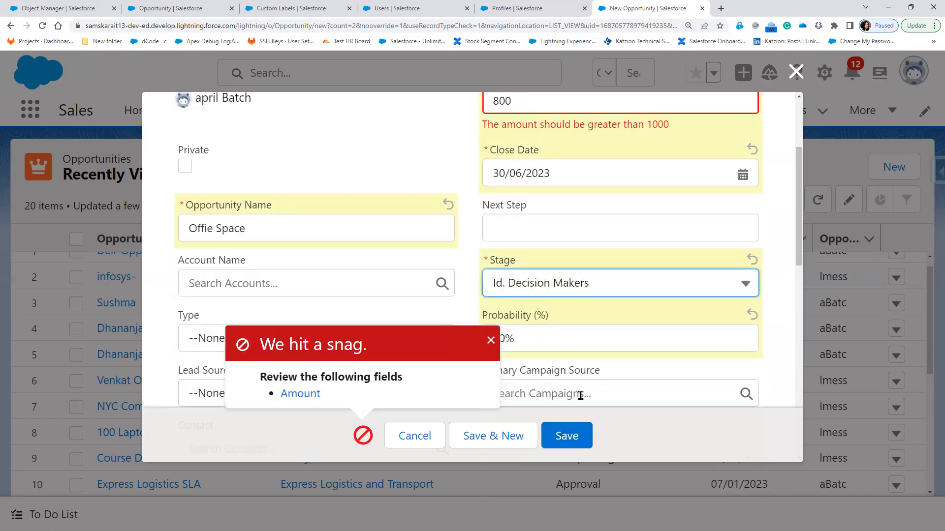
left_click(568, 446)
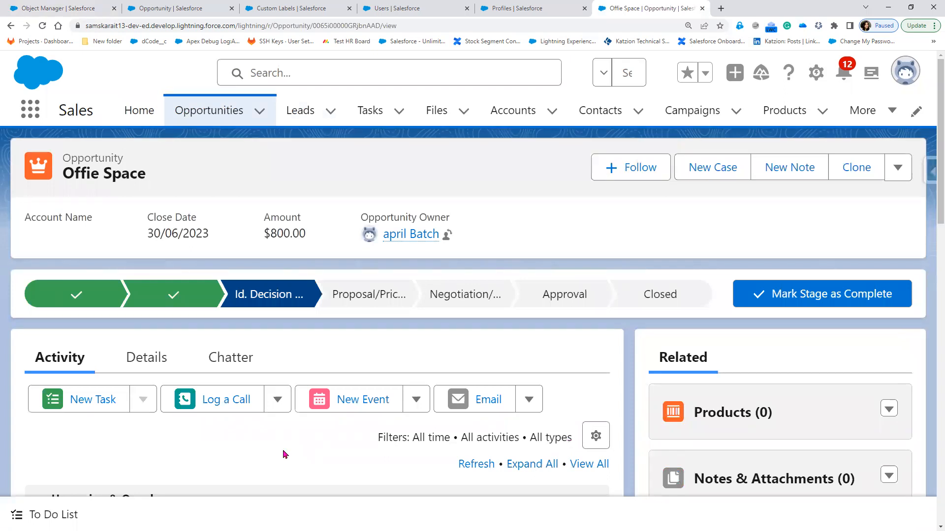
left_click(147, 363)
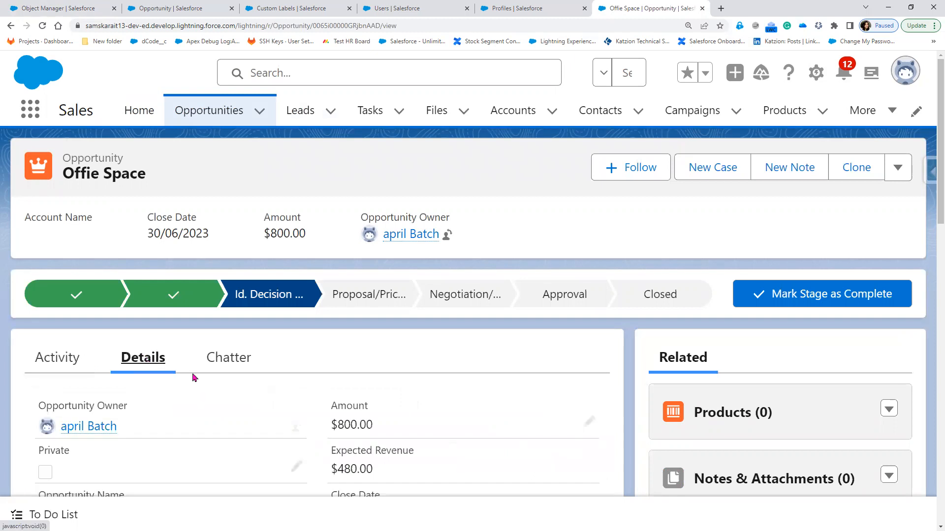
scroll(194, 378, "down", 2)
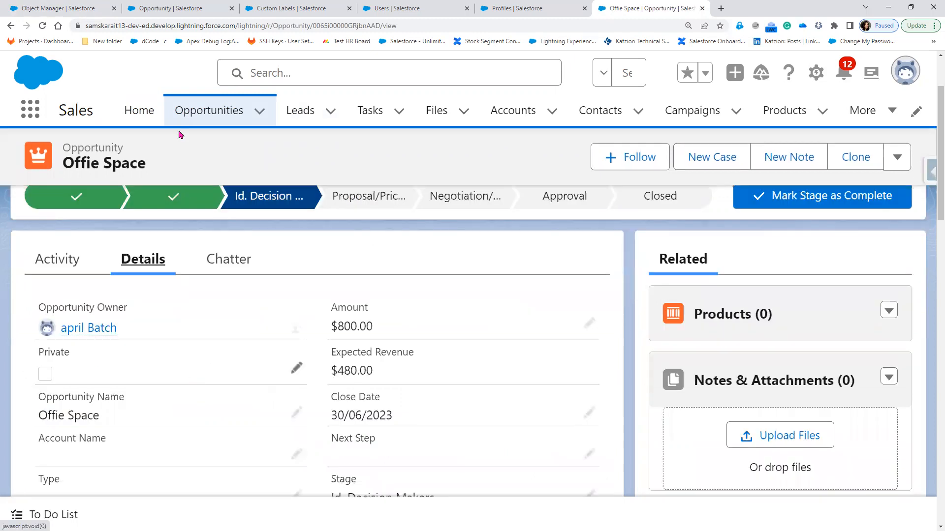
left_click(36, 10)
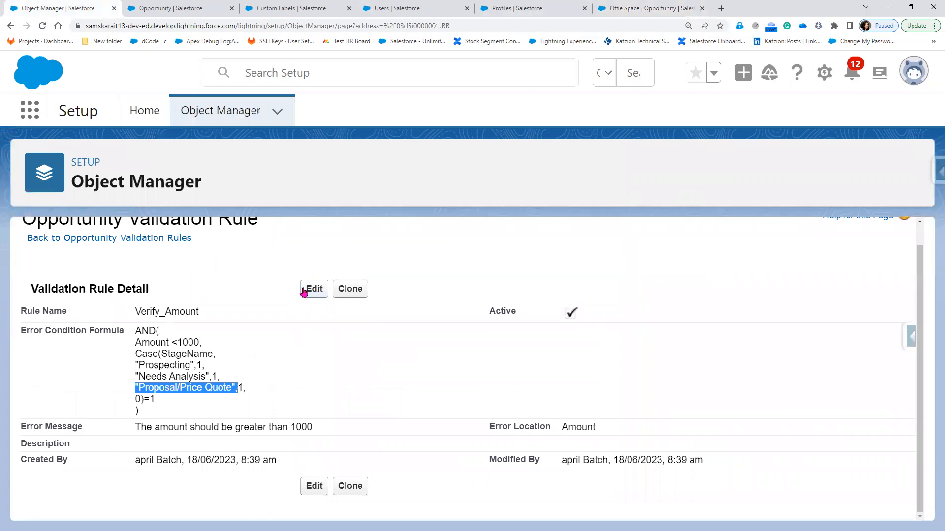
left_click(304, 292)
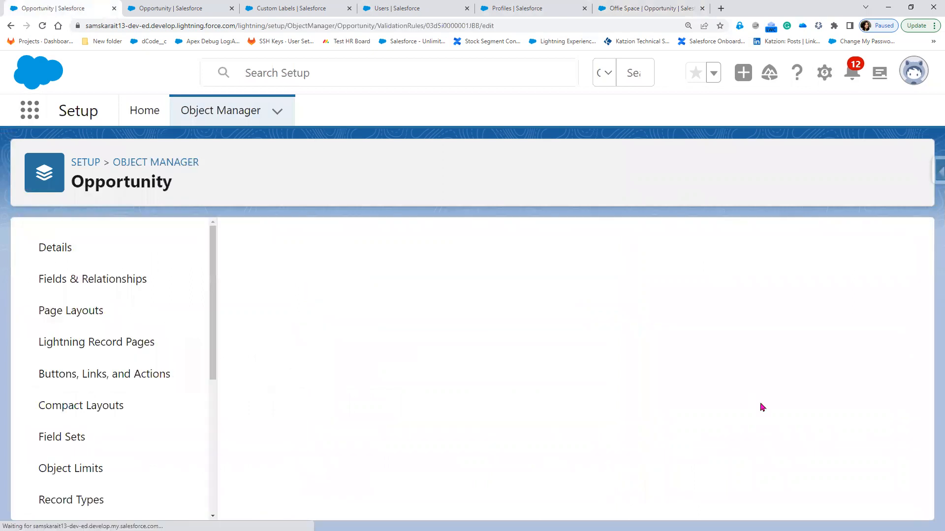
scroll(732, 430, "down", 3)
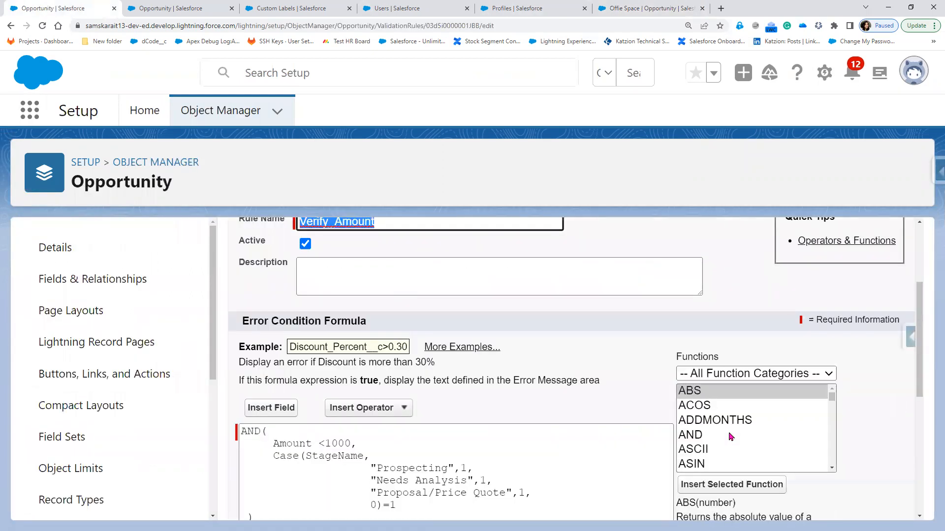
left_click(729, 421)
scroll(708, 418, "down", 3)
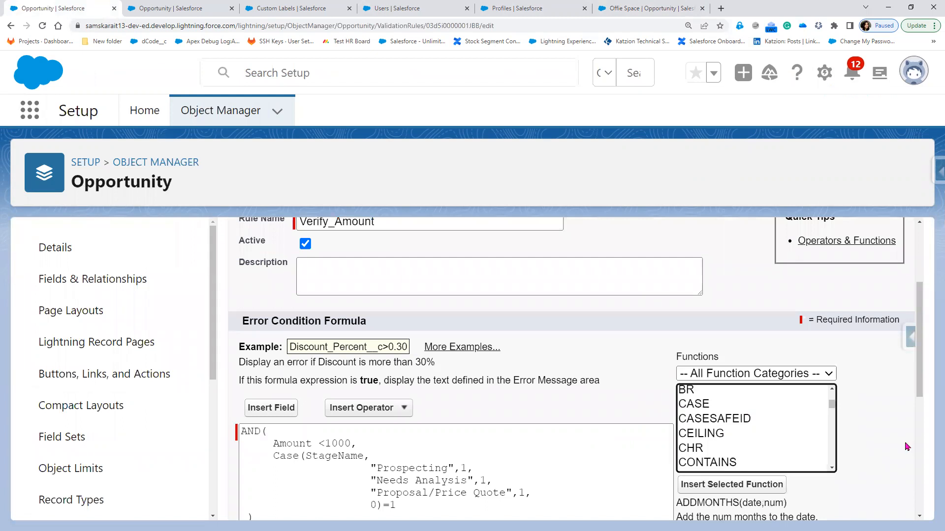
key("c")
scroll(703, 361, "down", 3)
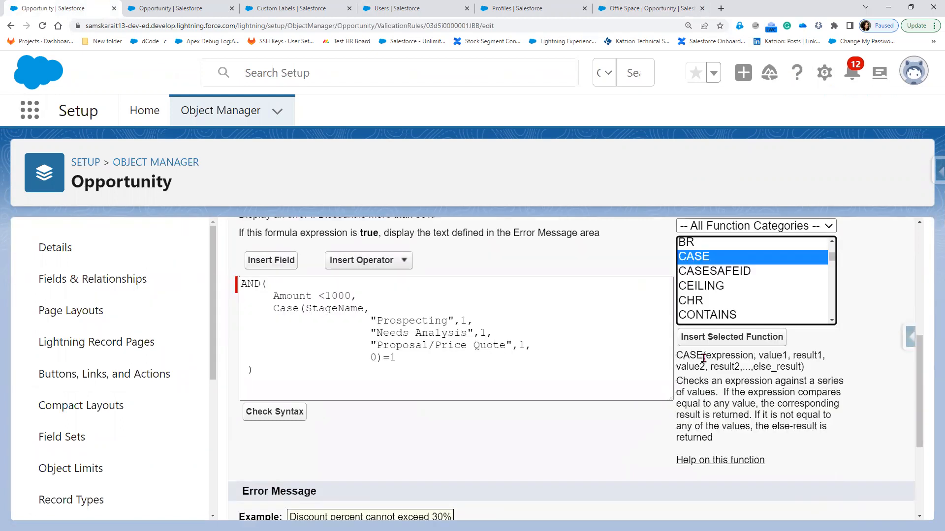
double_click(740, 355)
double_click(784, 355)
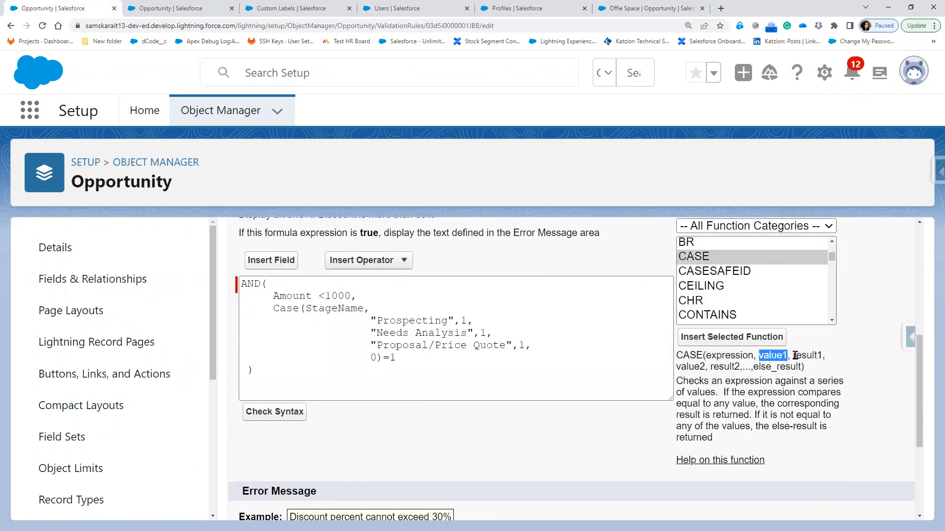
left_click_drag(817, 355, 794, 354)
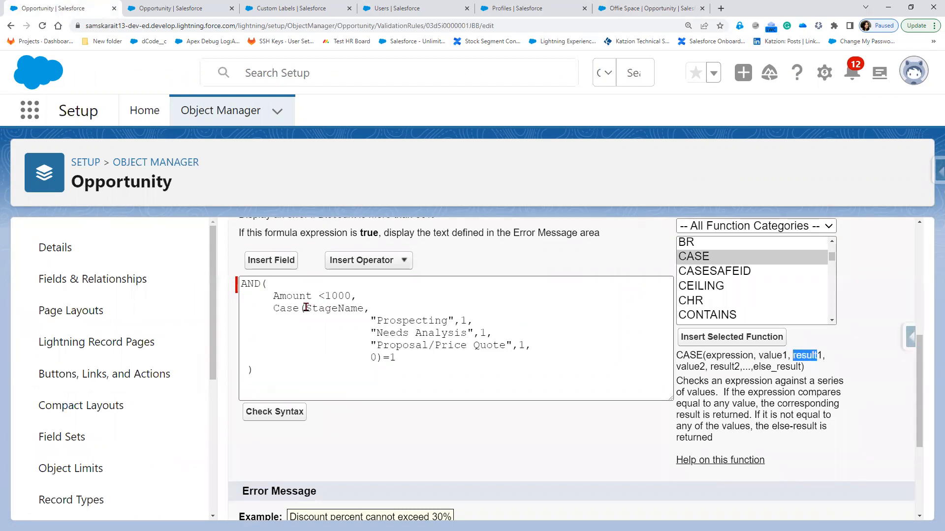
double_click(368, 308)
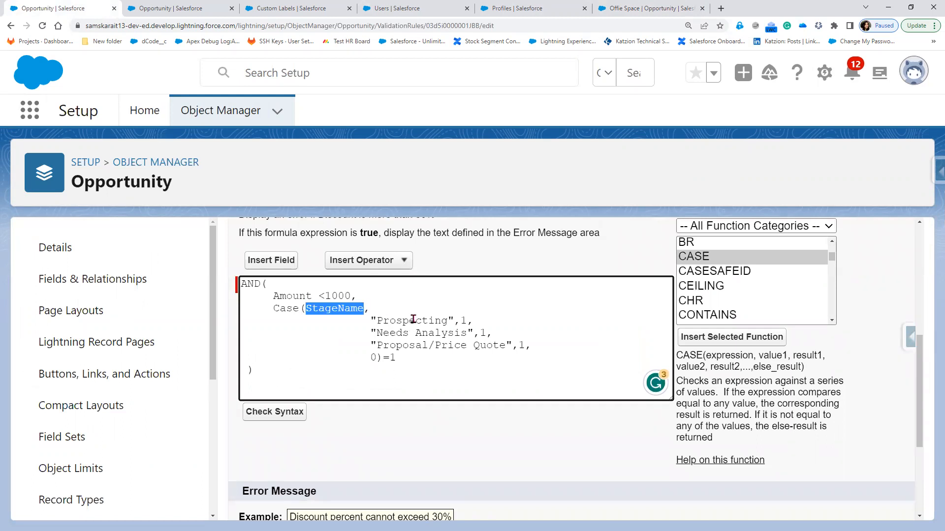
double_click(463, 320)
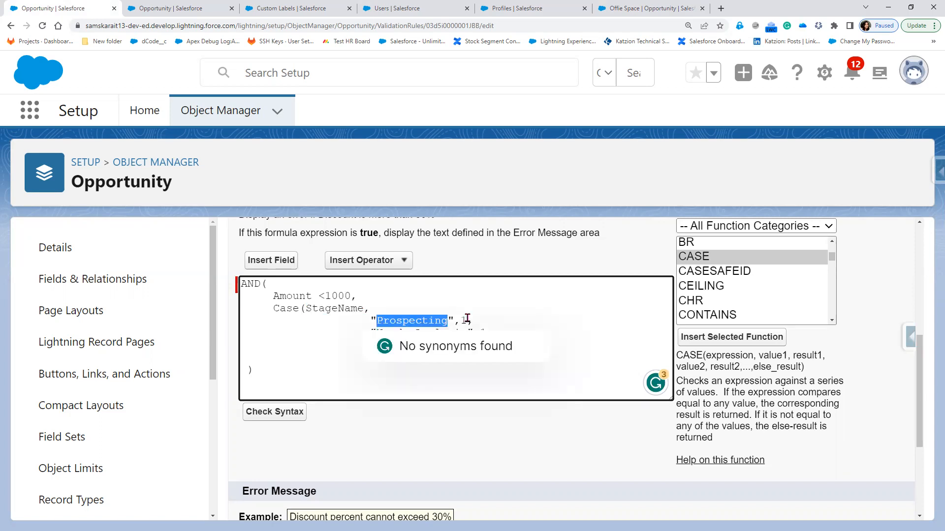
double_click(414, 322)
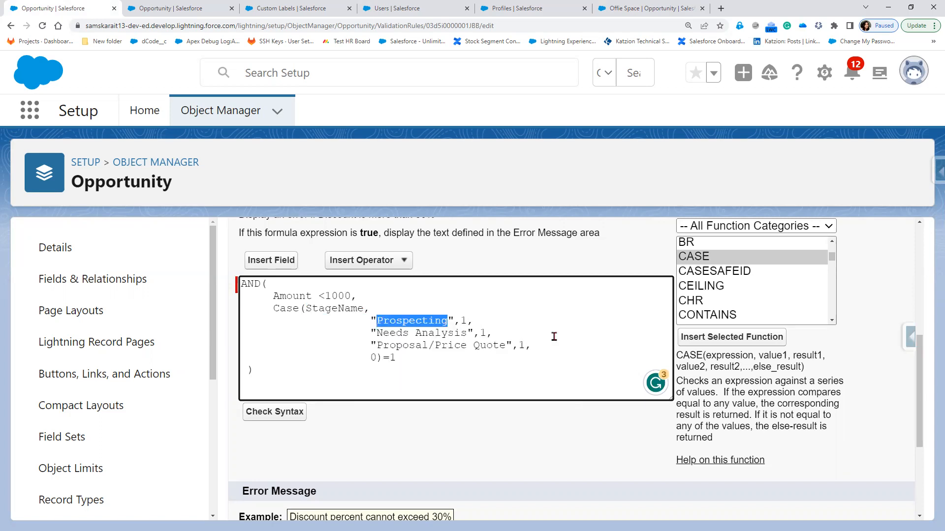
left_click(492, 333)
left_click(337, 308)
double_click(337, 308)
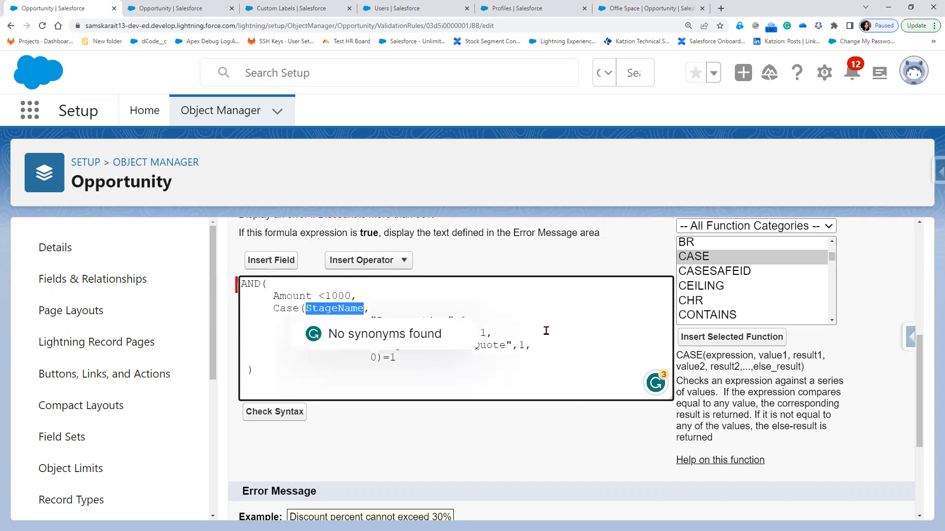
left_click(546, 330)
double_click(441, 334)
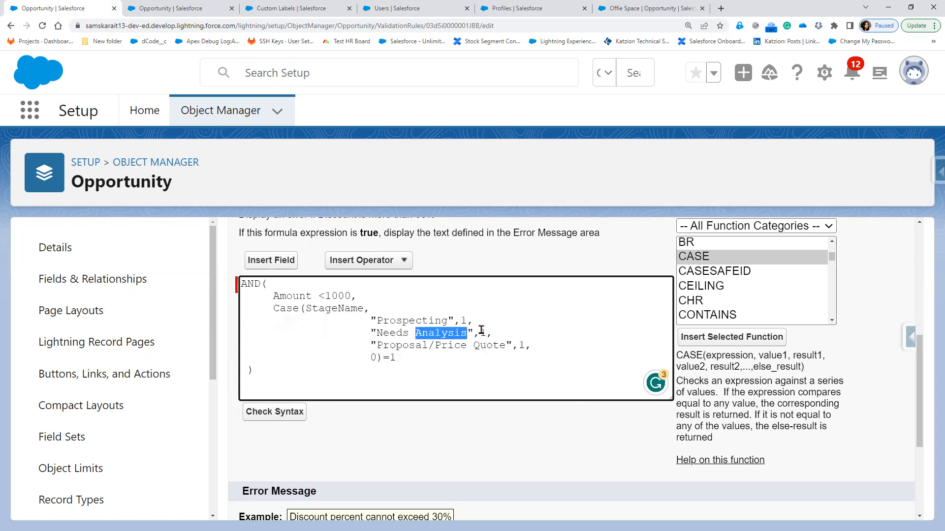
left_click_drag(807, 368, 676, 367)
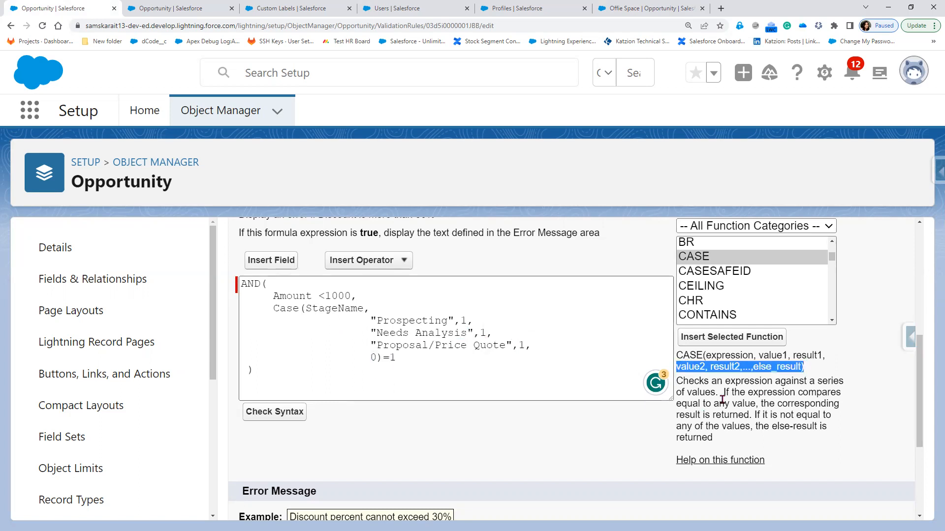
left_click_drag(725, 381, 741, 426)
left_click(845, 404)
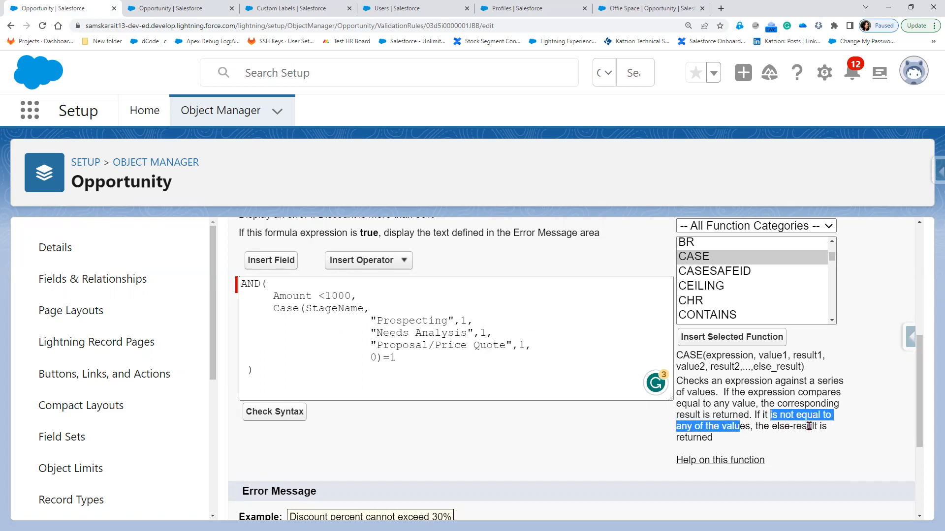
left_click(679, 440)
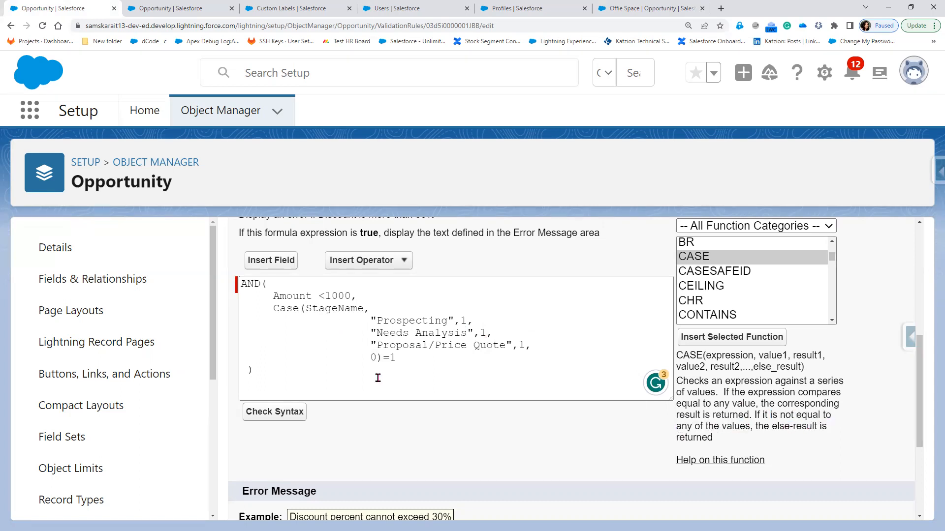
left_click(373, 359)
left_click(736, 440)
left_click(753, 440)
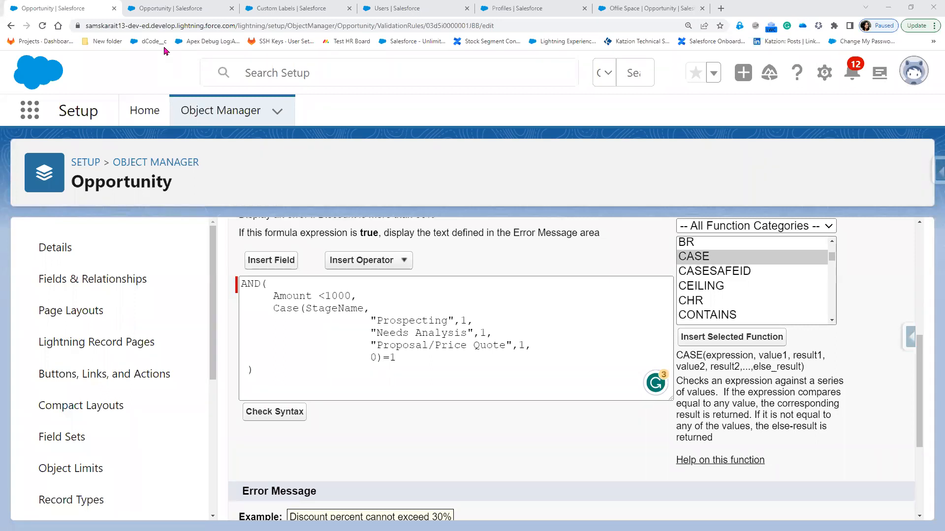
Set the Offie Space Stage to Closed Lost instead of Closed Won and save
left_click(170, 10)
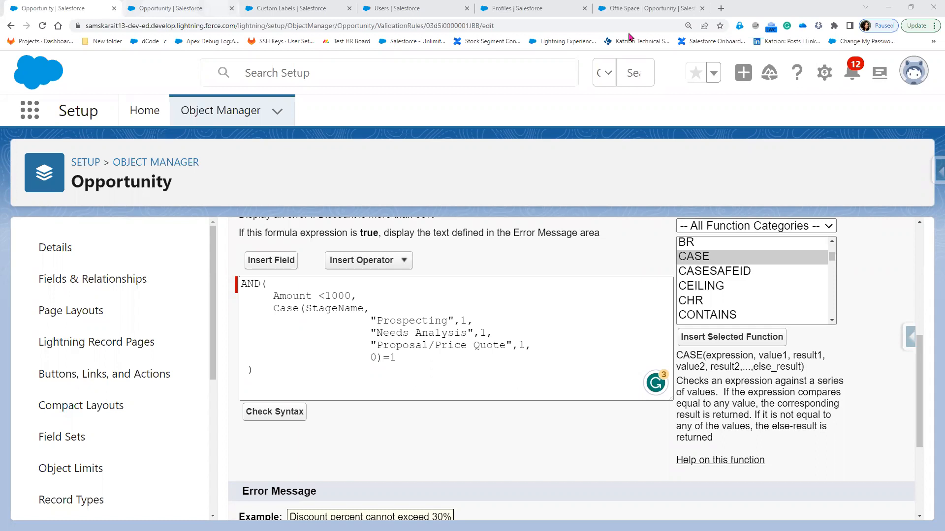
left_click(629, 9)
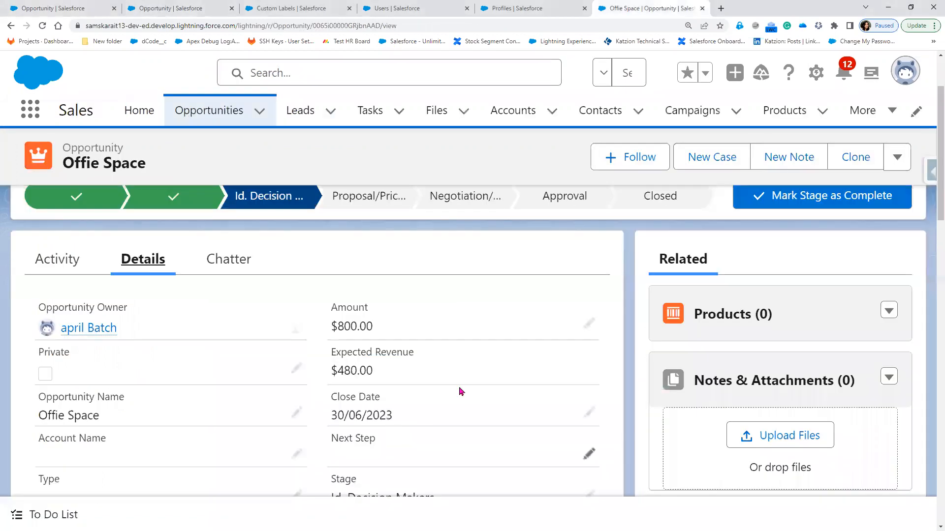
scroll(583, 303, "down", 4)
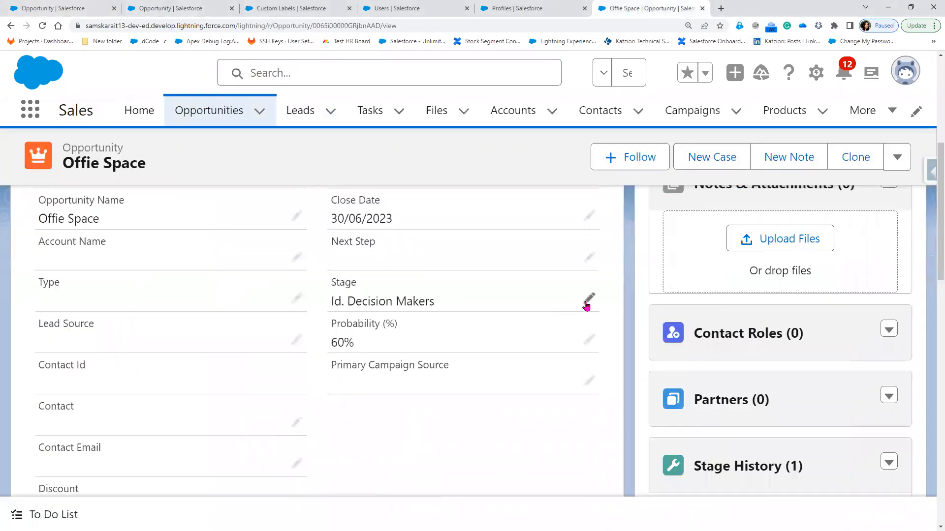
left_click(588, 300)
left_click(412, 318)
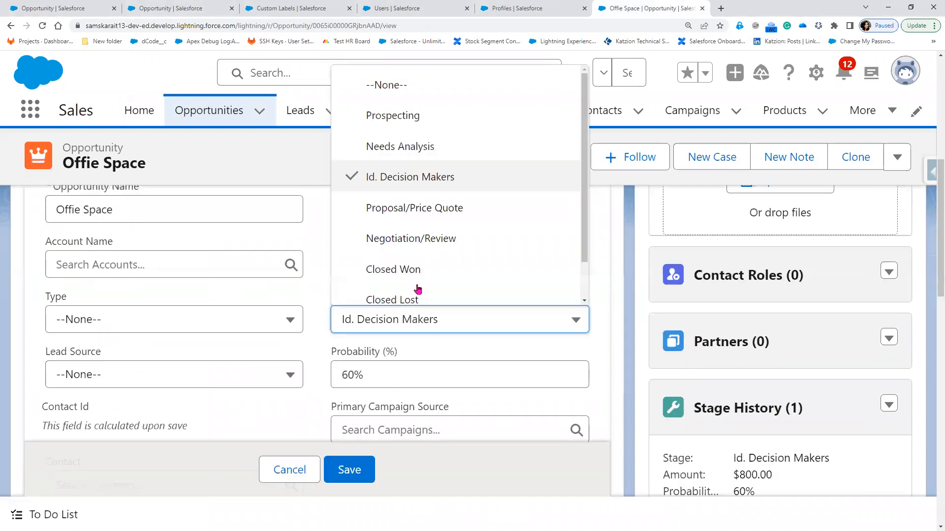
scroll(418, 283, "down", 1)
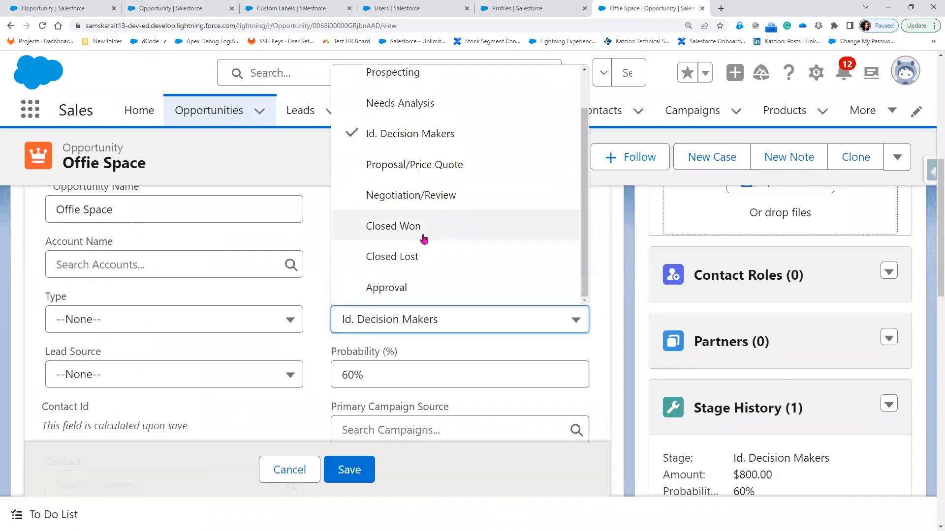
left_click(423, 239)
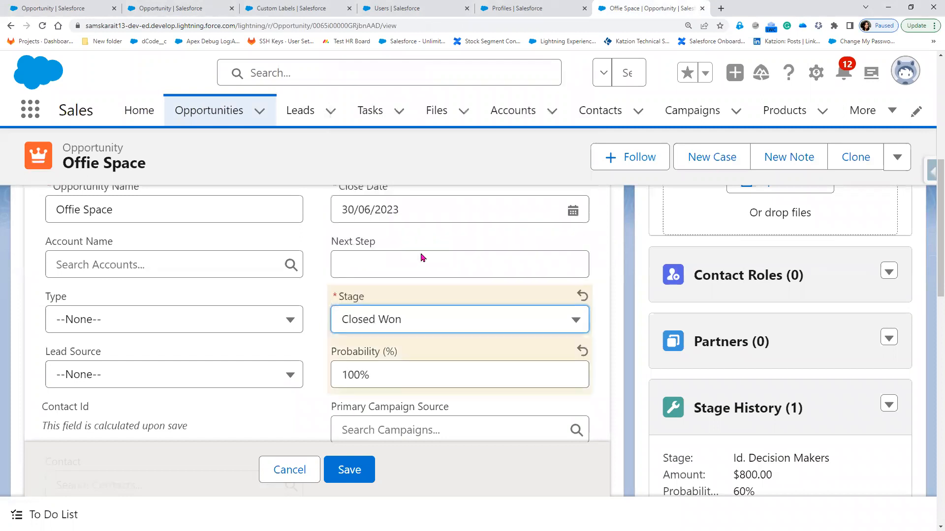
left_click(410, 319)
left_click(407, 263)
left_click(346, 469)
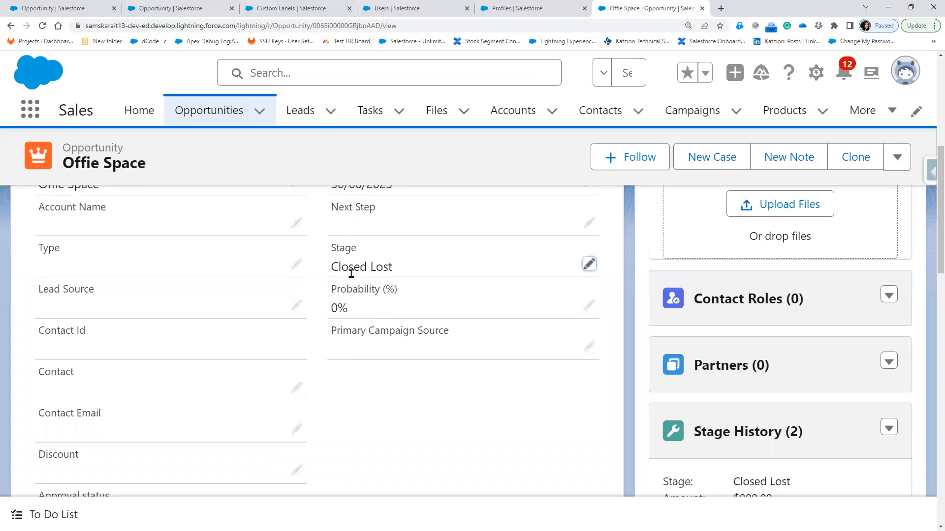
Change the Stage to Needs Analysis and save
left_click(589, 265)
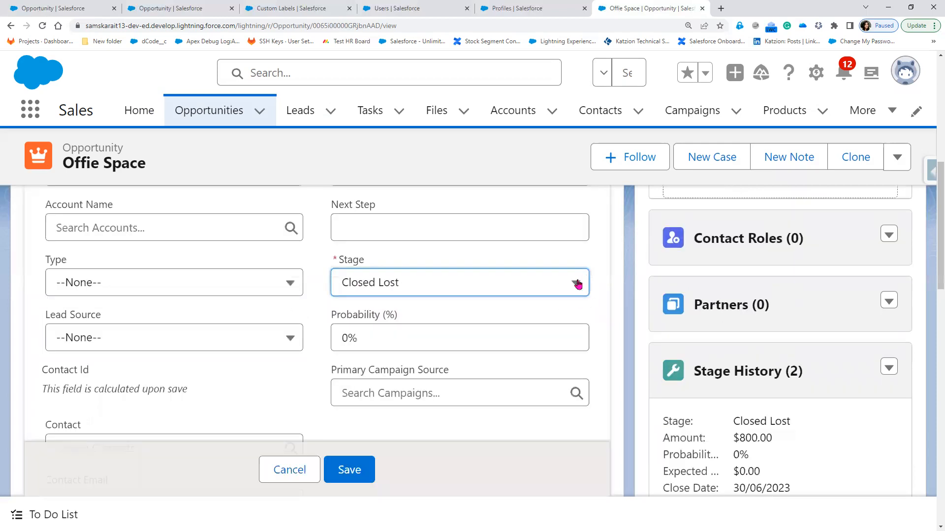
left_click(578, 285)
scroll(481, 441, "down", 1)
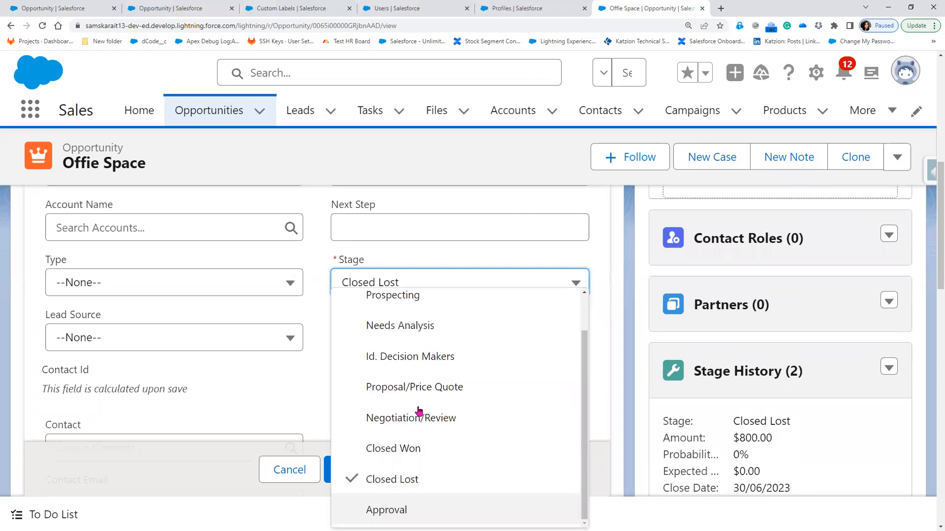
scroll(406, 355, "up", 1)
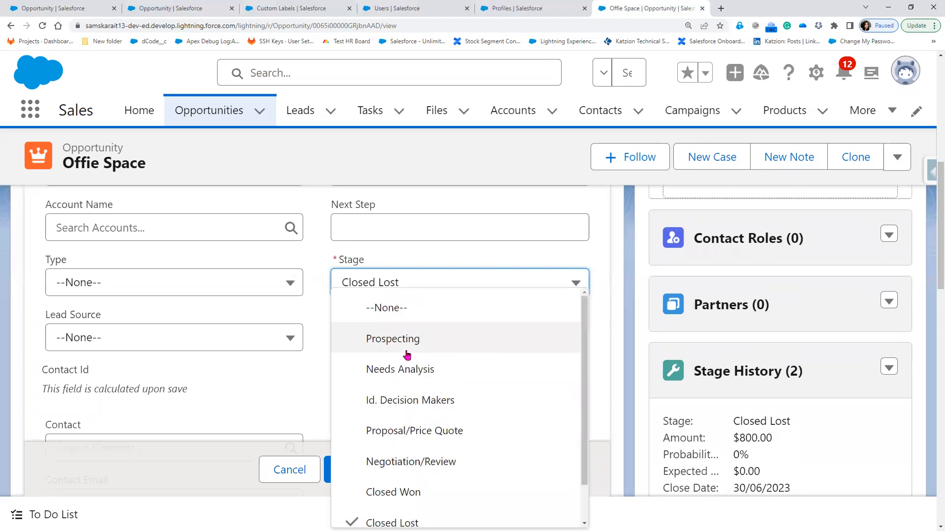
left_click(424, 380)
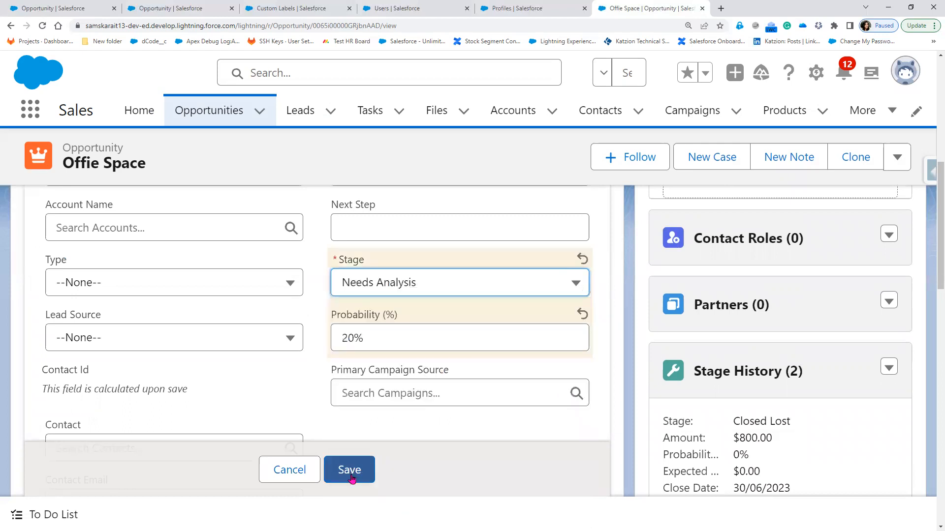
left_click(352, 477)
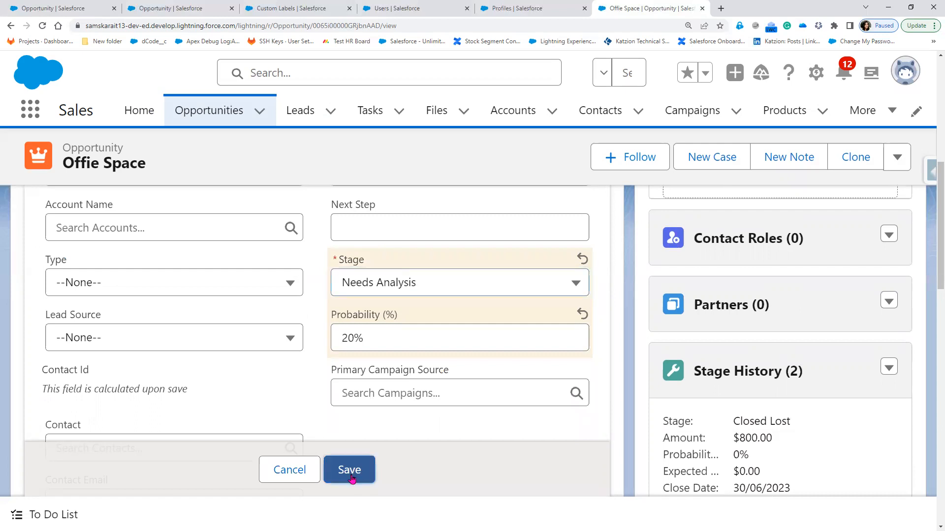
Raise the Amount from 800 to 8000 and save the record
scroll(523, 382, "up", 3)
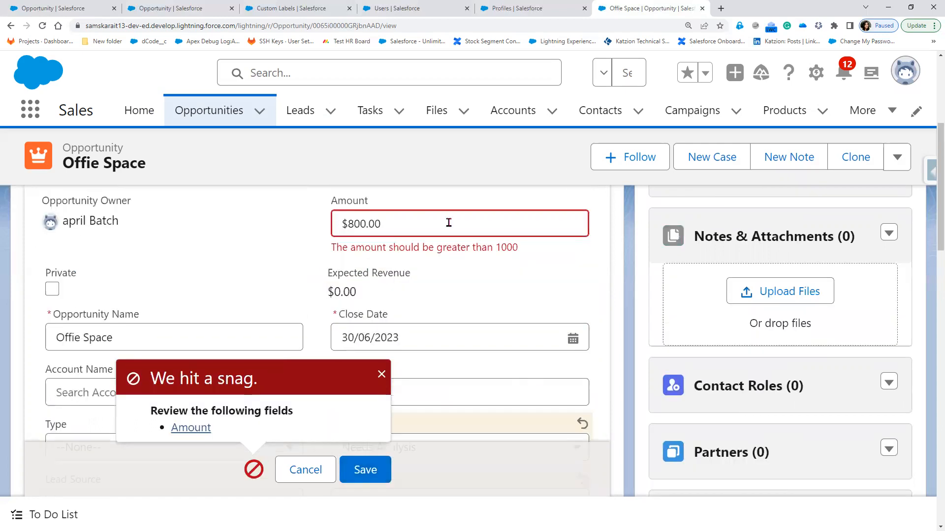
left_click(370, 228)
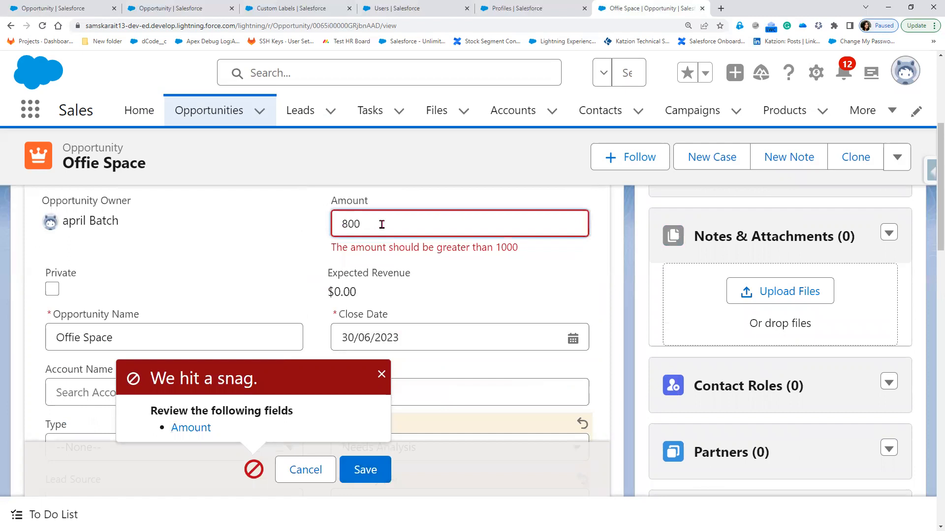
type("0")
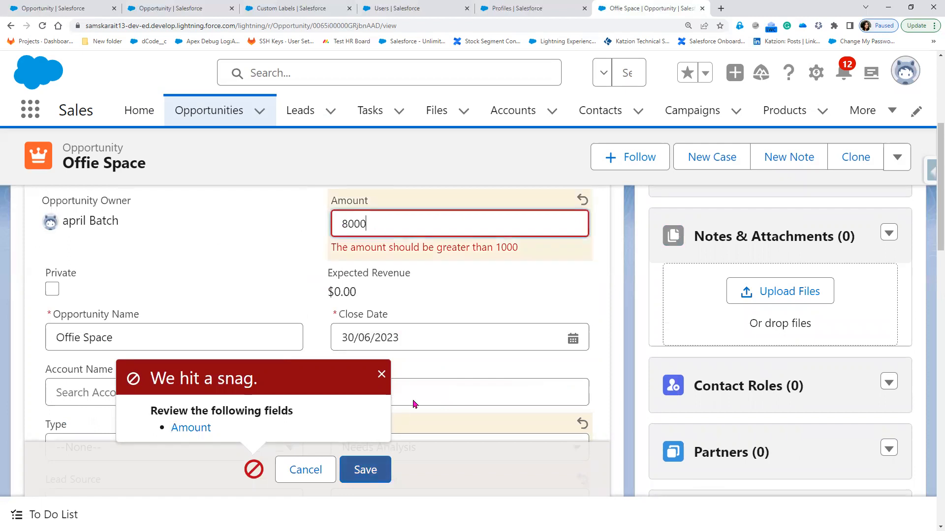
key("Return")
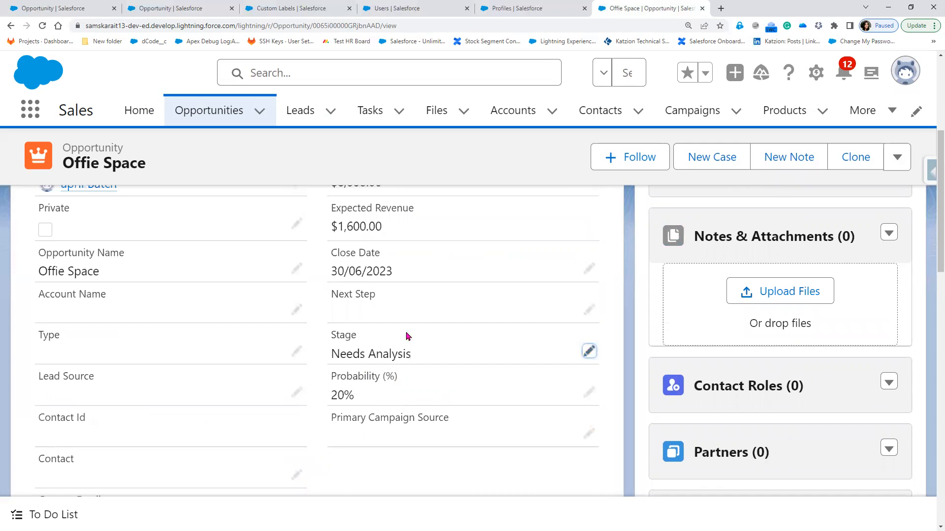
Save the Stage as Negotiation/Review, then as Closed Lost
left_click(590, 351)
left_click(426, 290)
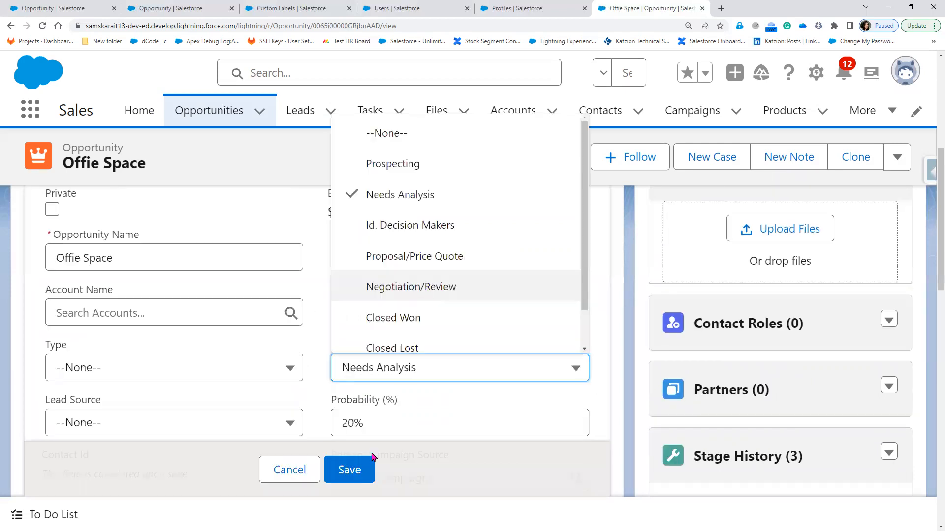
left_click(350, 471)
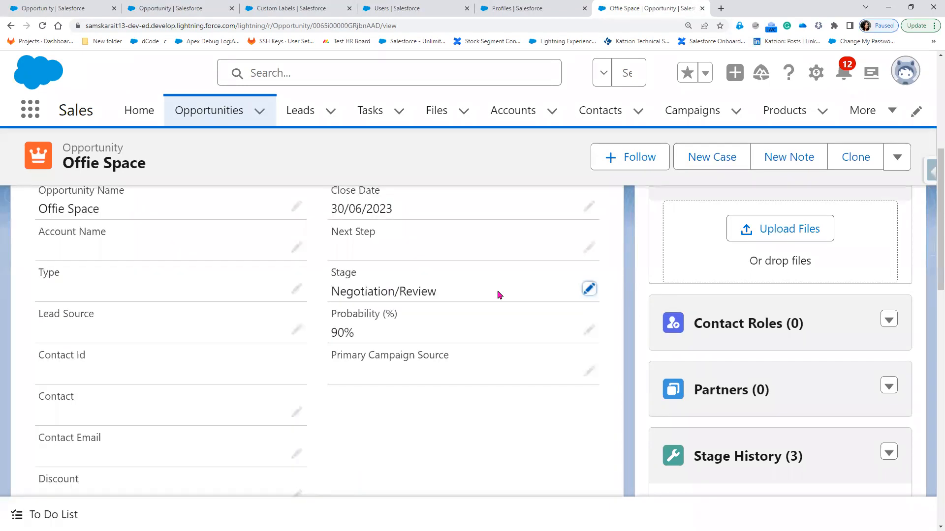
double_click(571, 300)
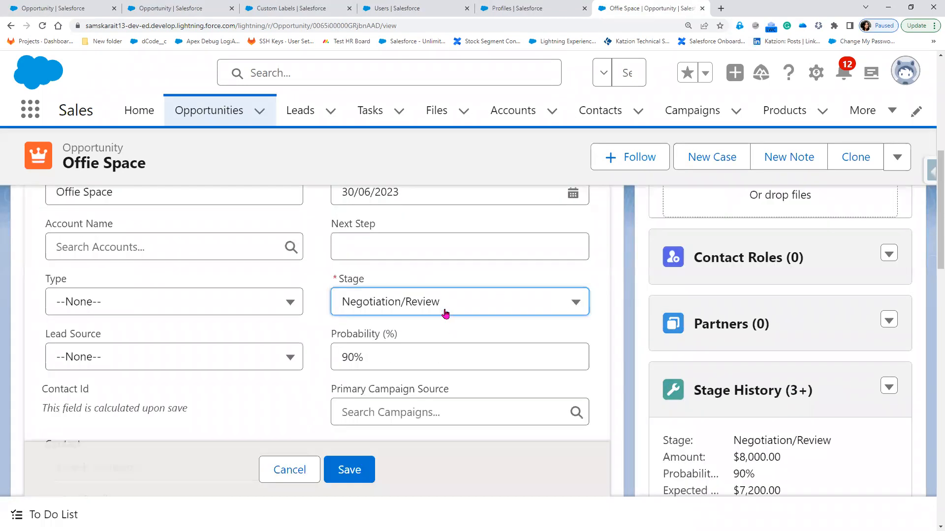
left_click(441, 270)
left_click(418, 243)
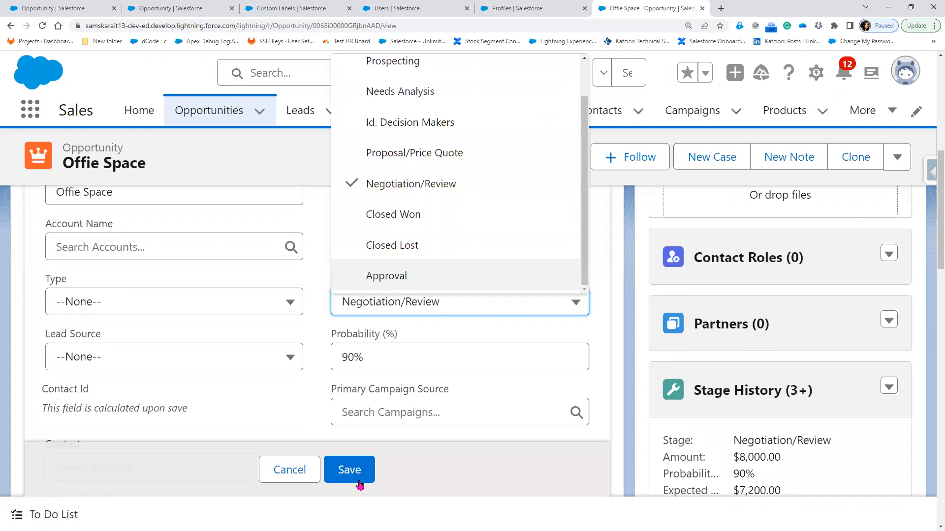
left_click(359, 480)
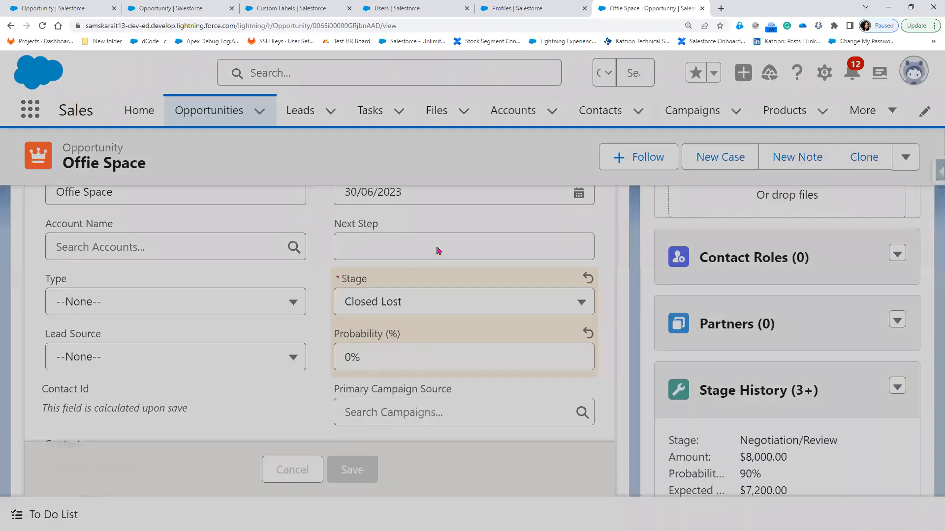
Switch the Stage to Closed Won, then back to Closed Lost, saving each change
left_click(590, 248)
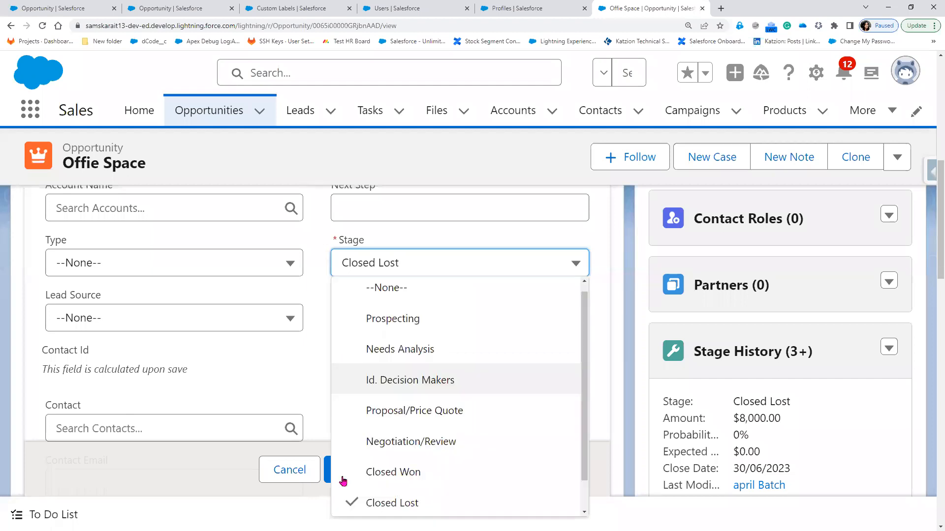
left_click(341, 473)
left_click(347, 470)
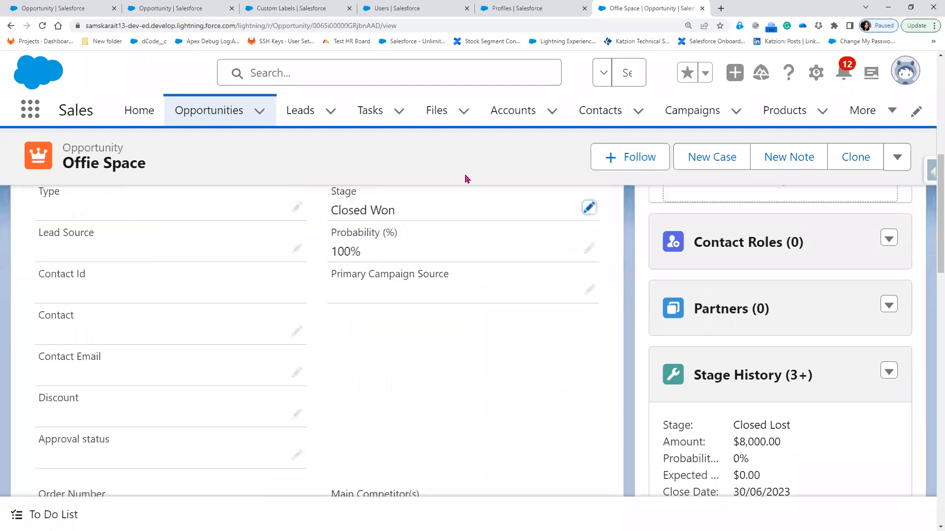
left_click(589, 209)
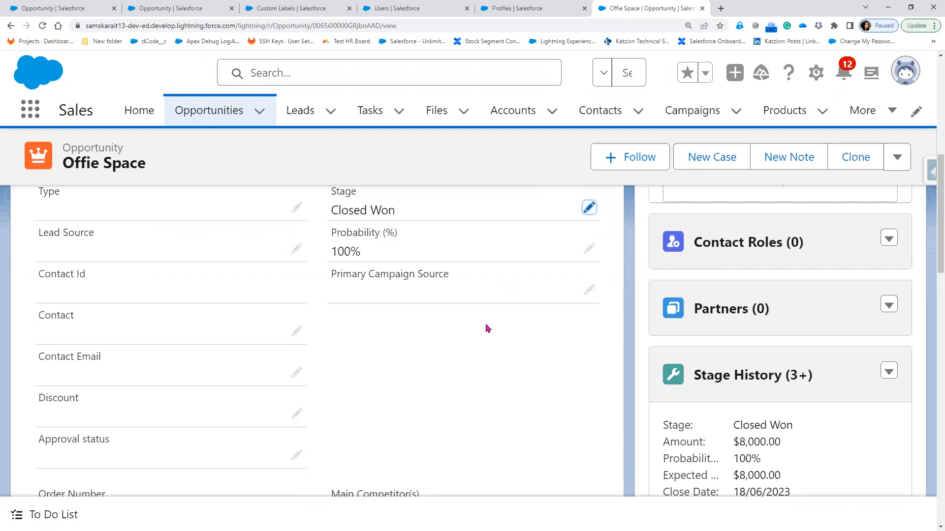
left_click(589, 208)
left_click(403, 237)
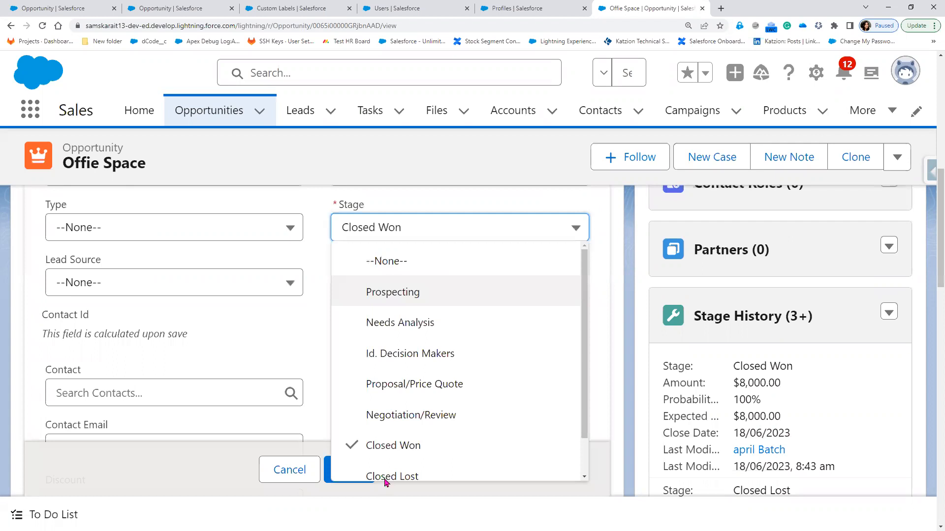
left_click(386, 478)
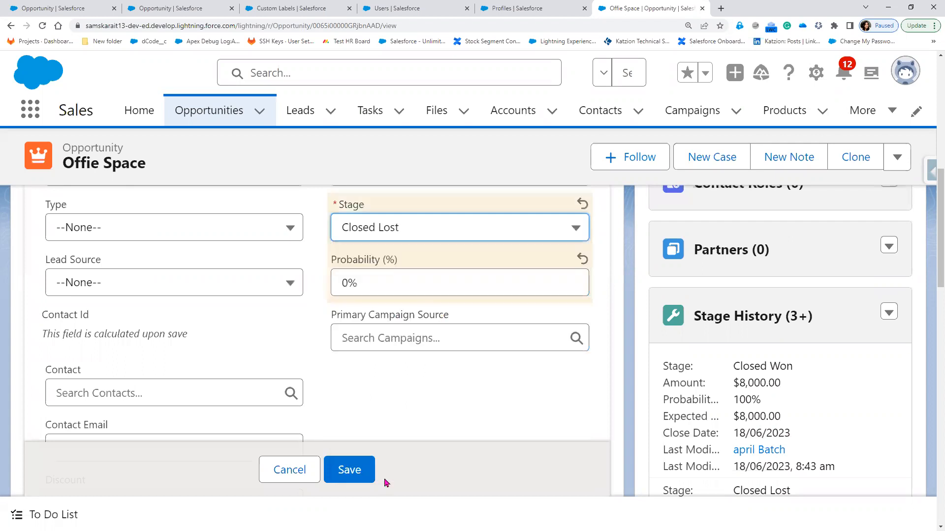
left_click(361, 468)
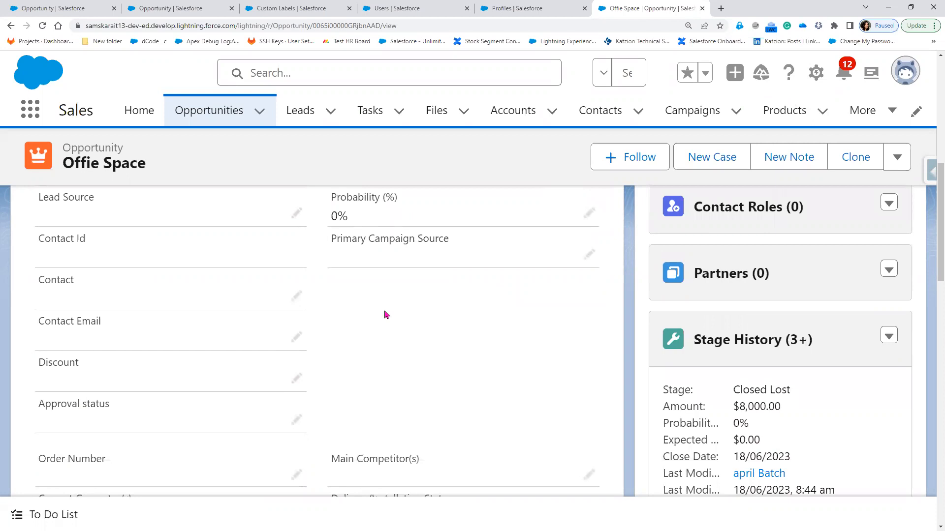
scroll(585, 224, "up", 1)
left_click(587, 223)
Review the Stage picklist values against the Notepad++ task notes, leaving Stage at Closed Lost
left_click(411, 240)
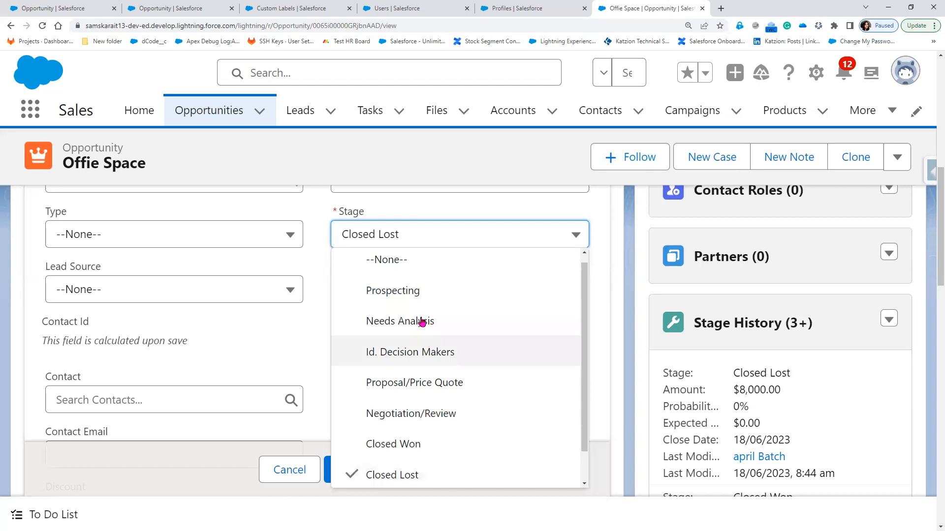
key("alt+Tab")
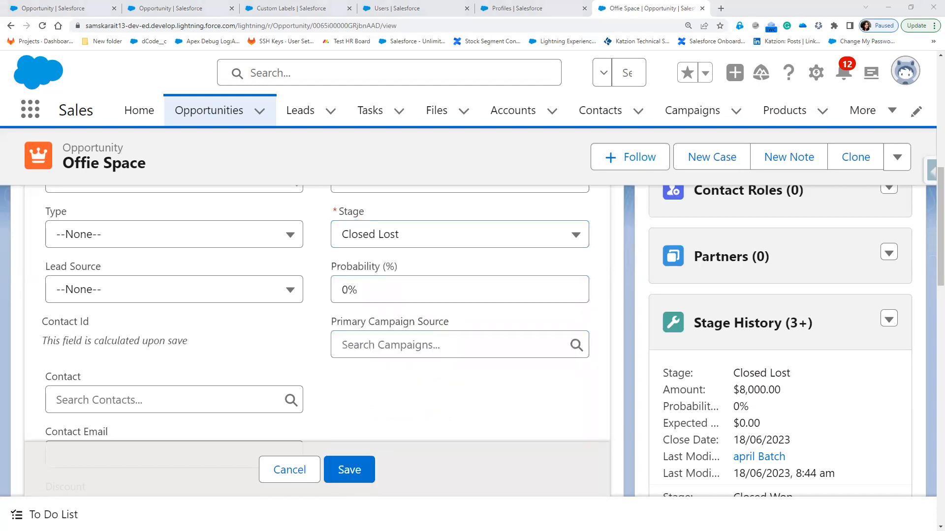
left_click(483, 235)
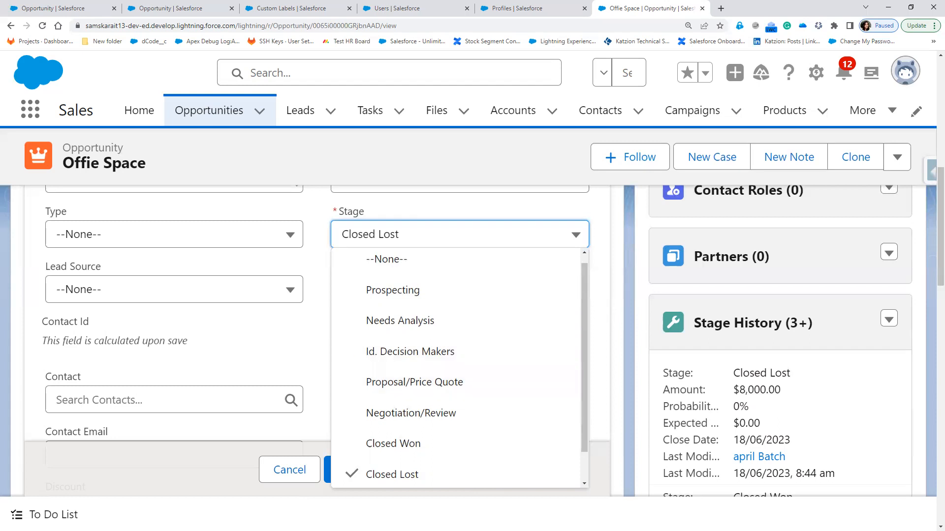
Start a new requirement line: 'Create a validation rule on Opportunity, when StageName is updated from'
left_click(448, 237)
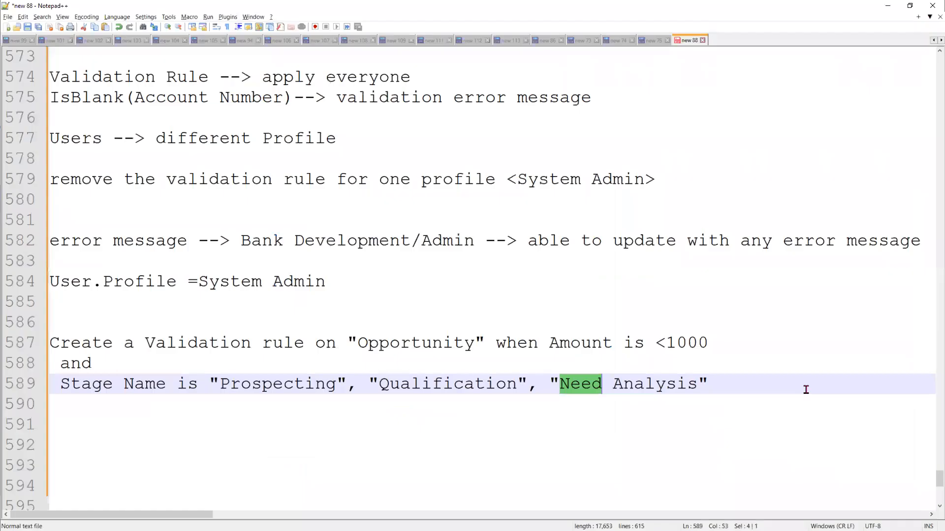
left_click(806, 390)
key("Return")
key("Return")
key("Return")
type("C")
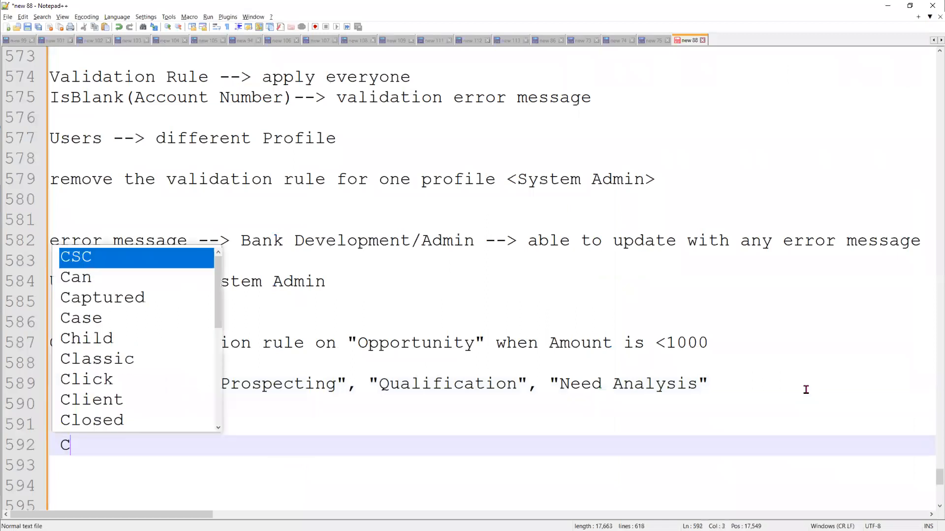
type("reate a")
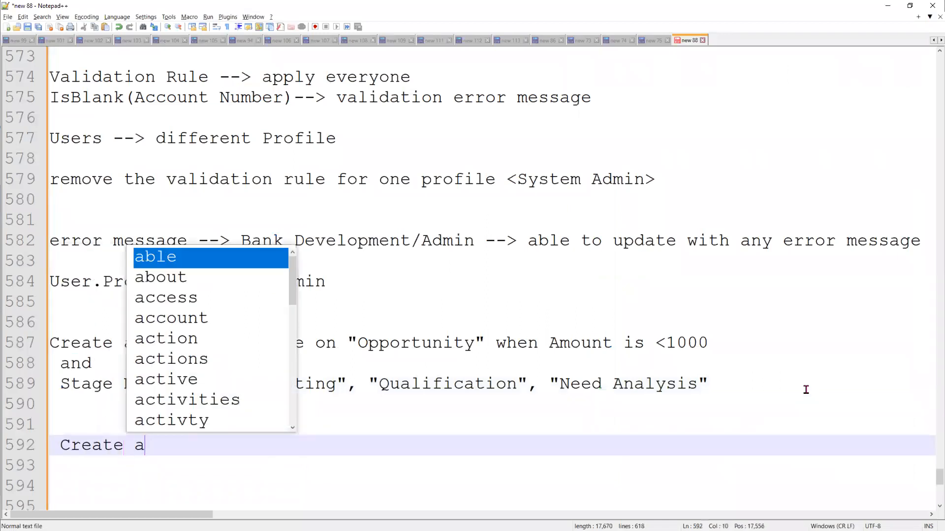
type(" validation")
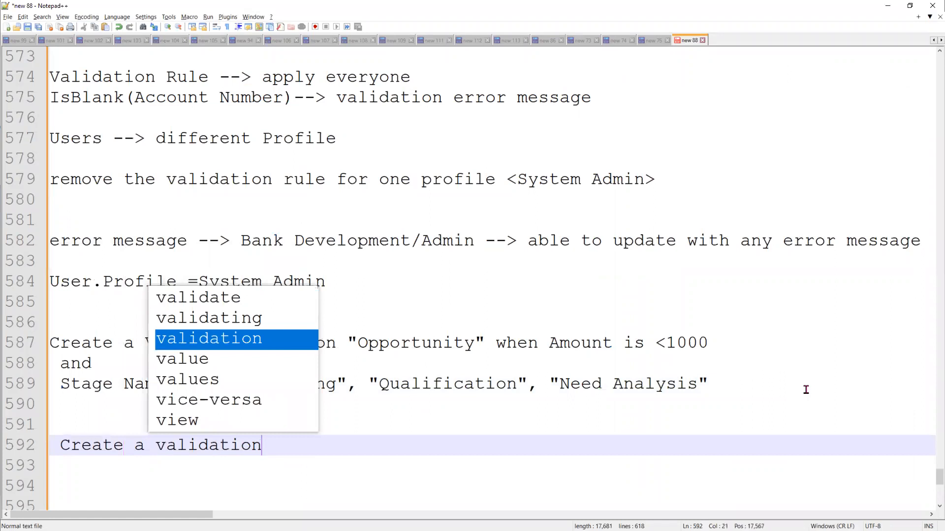
type(" rule on Oppo")
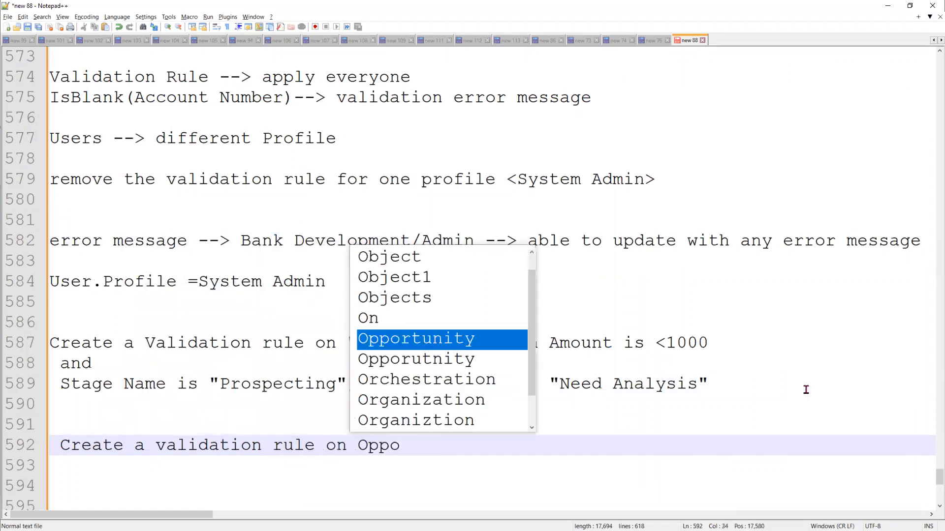
key("Return")
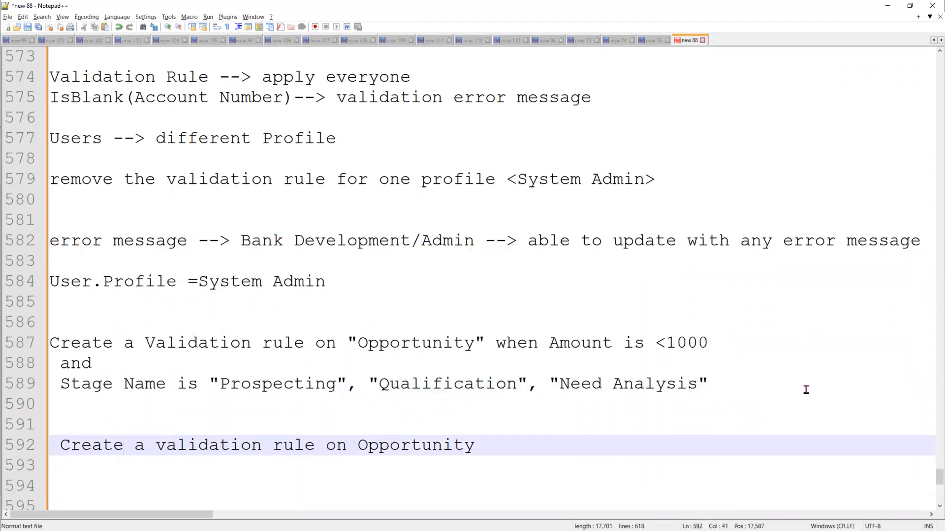
type(", when")
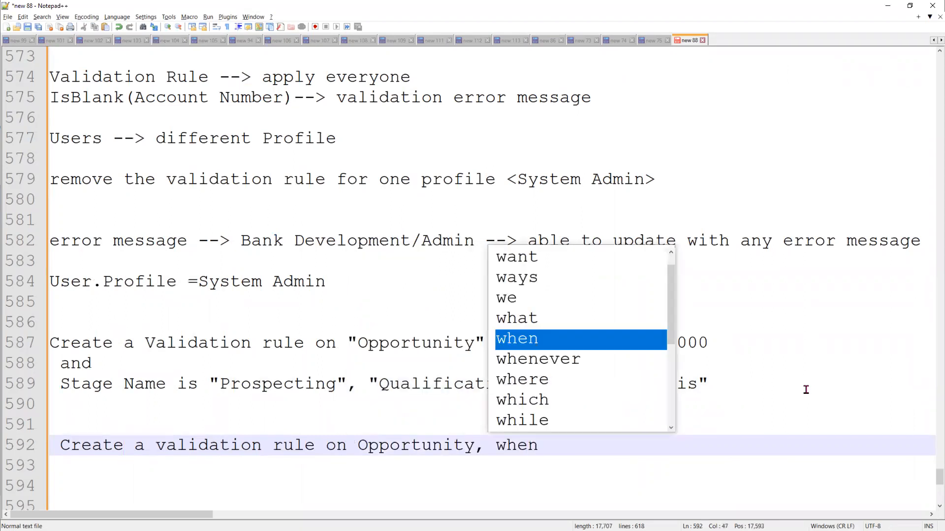
type(" S")
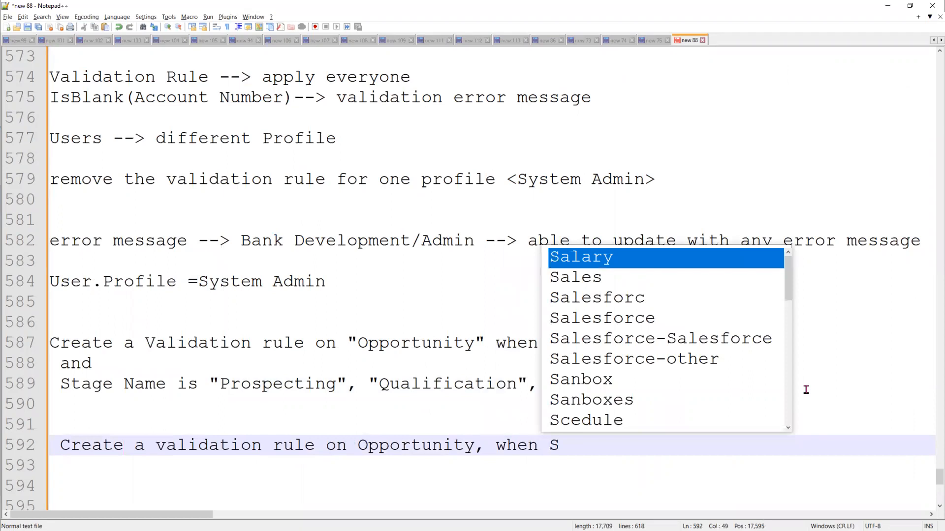
type("tageName ")
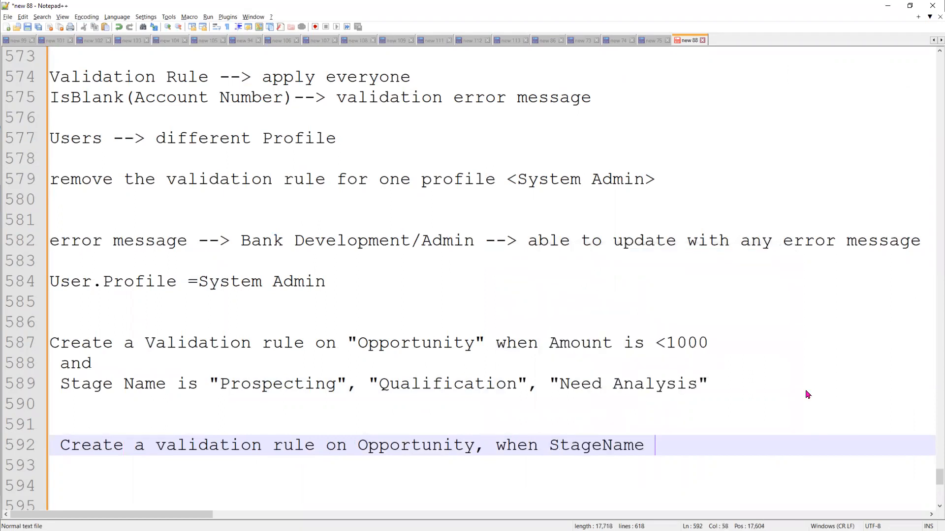
type("is updated ")
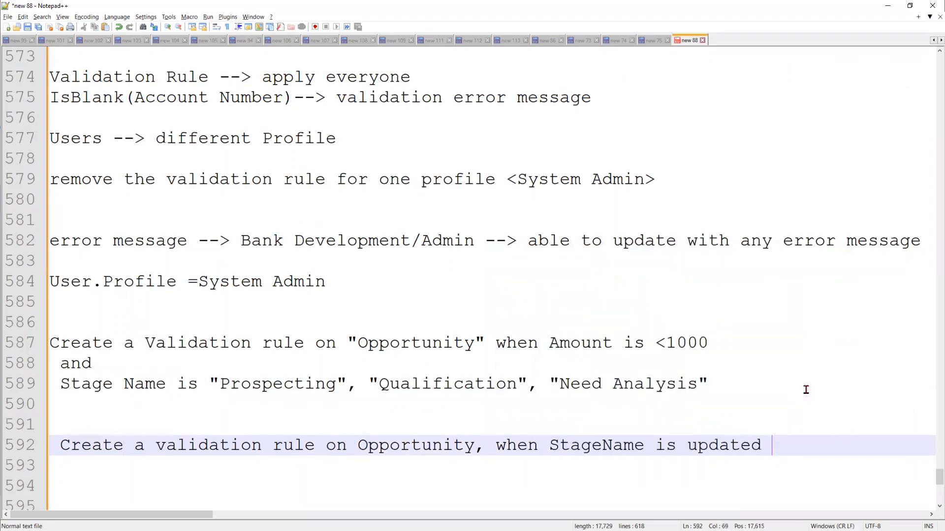
type("from")
Tidy the line end and add 'to "Need Analysis"' using autocomplete
key("Return")
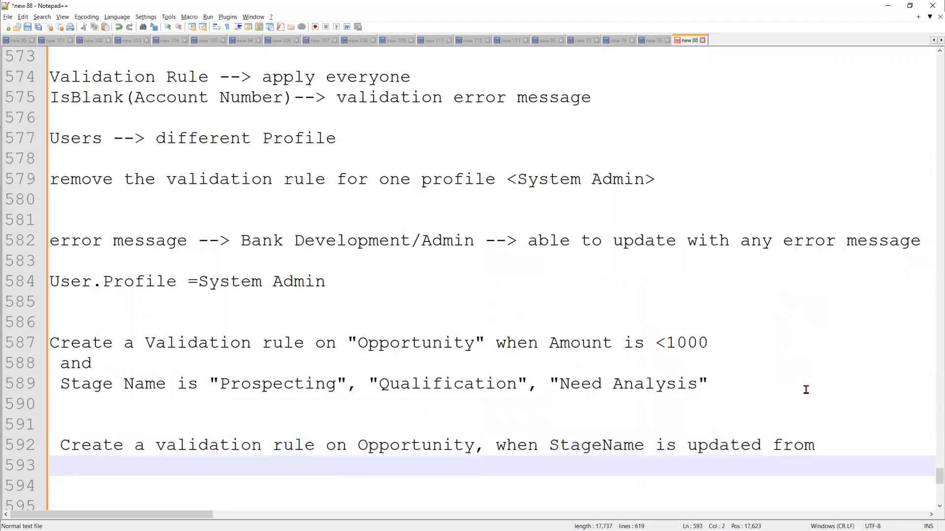
key("BackSpace")
key("BackSpace")
key("BackSpace")
key("BackSpace")
key("BackSpace")
key("BackSpace")
key("BackSpace")
type("to \"\"")
key("Left")
type("N")
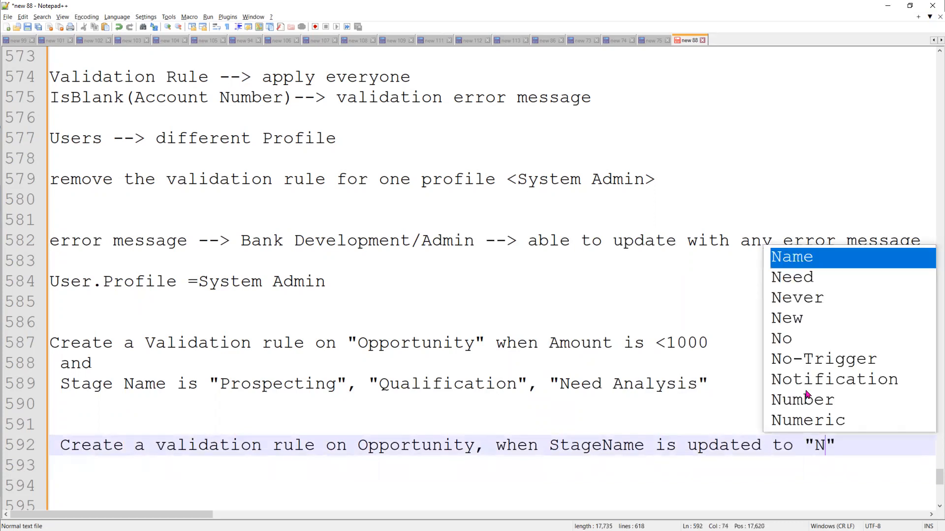
type("eed ")
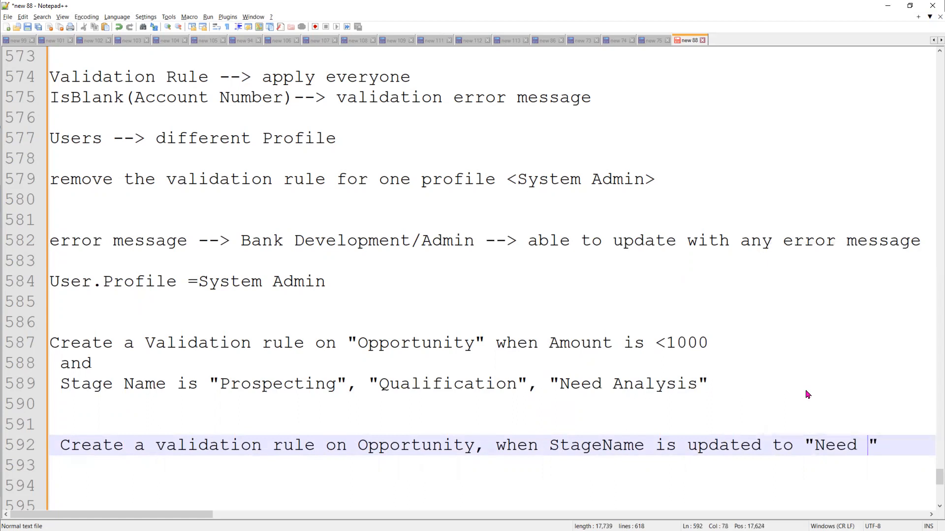
type("A")
type("nalys")
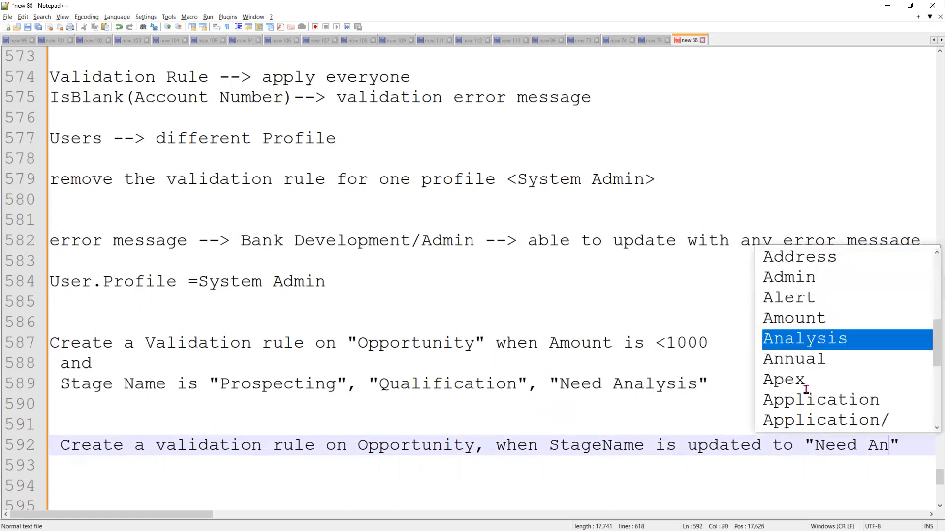
key("Return")
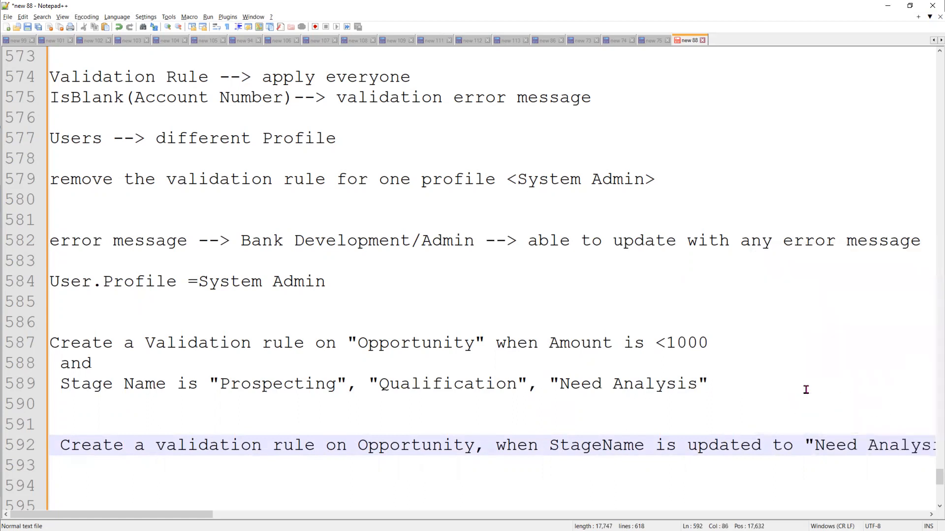
Move "Need Analysis" onto its own line and add 'from "Prospecting"' after it
key("Left")
key("Left")
key("Left")
key("Left")
key("Left")
key("Left")
key("Left")
key("Left")
key("Left")
key("Left")
key("Left")
key("Left")
key("Left")
key("Left")
key("Return")
key("Right")
key("Right")
key("Right")
key("Right")
key("Right")
key("Right")
key("Right")
key("Right")
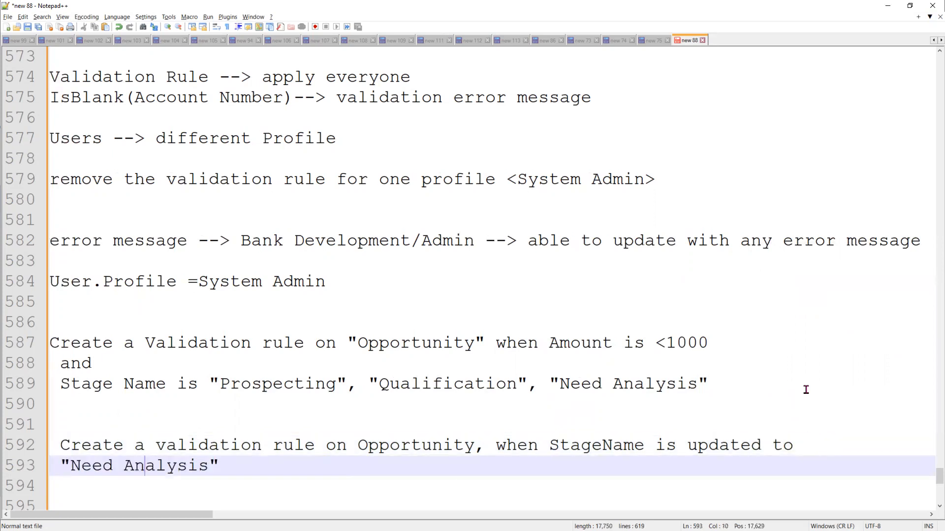
key("Down")
key("Down")
key("Up")
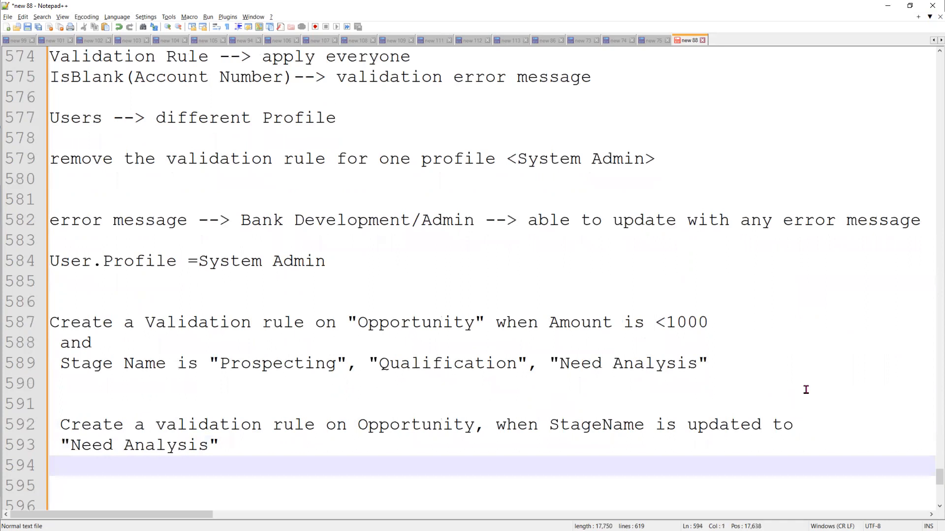
key("Left")
type("fr")
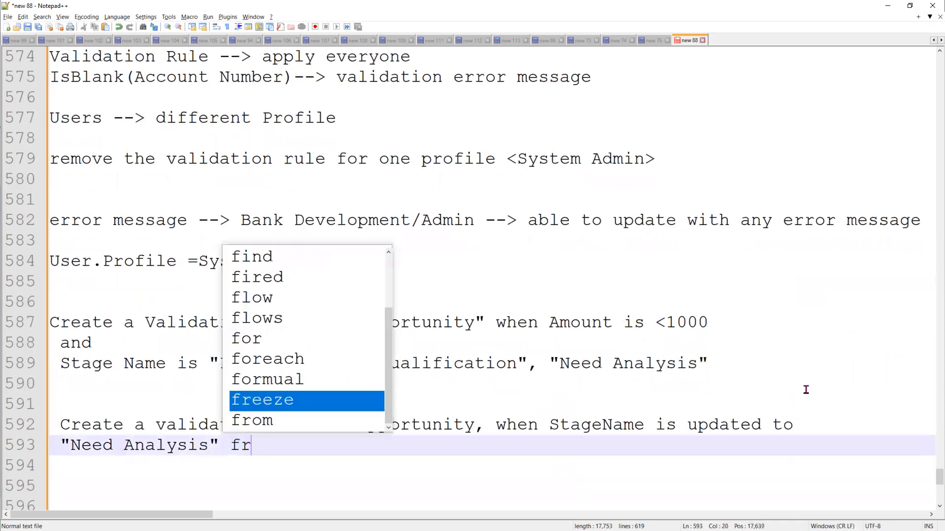
type("om ")
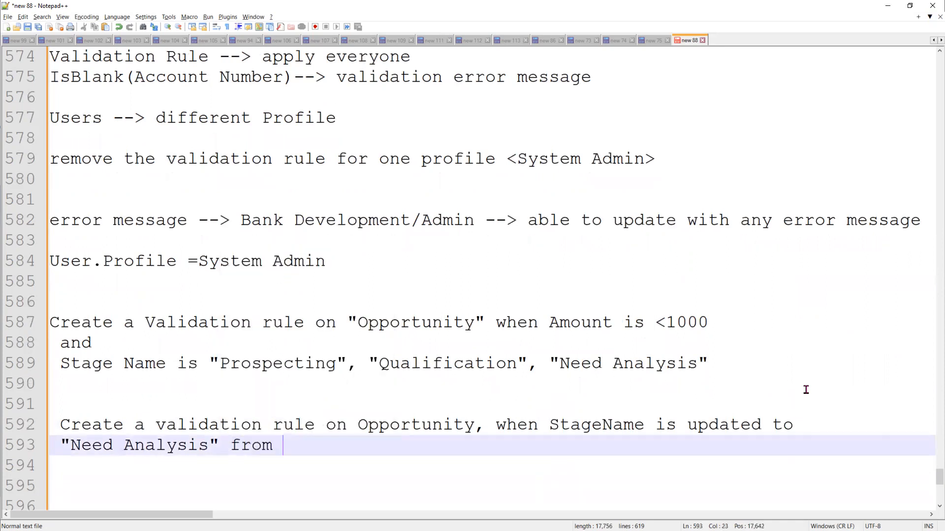
type("\"\"")
key("Left")
type("Pros")
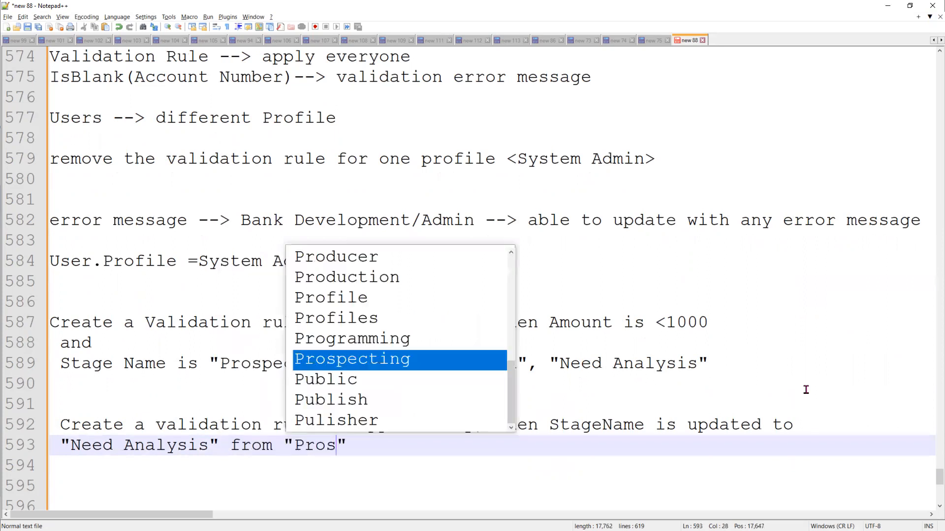
key("Return")
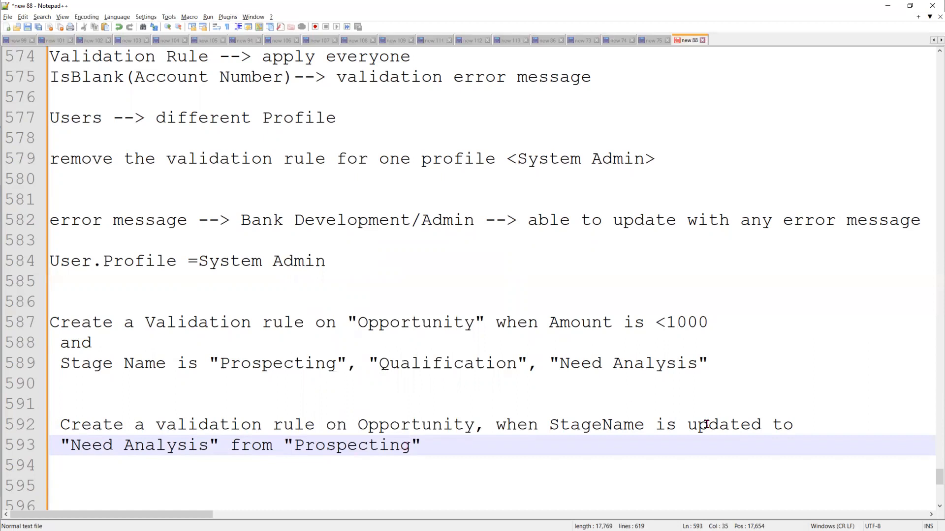
Check the note's 'from' wording against the Salesforce Stage picklist values
left_click(257, 447)
double_click(256, 457)
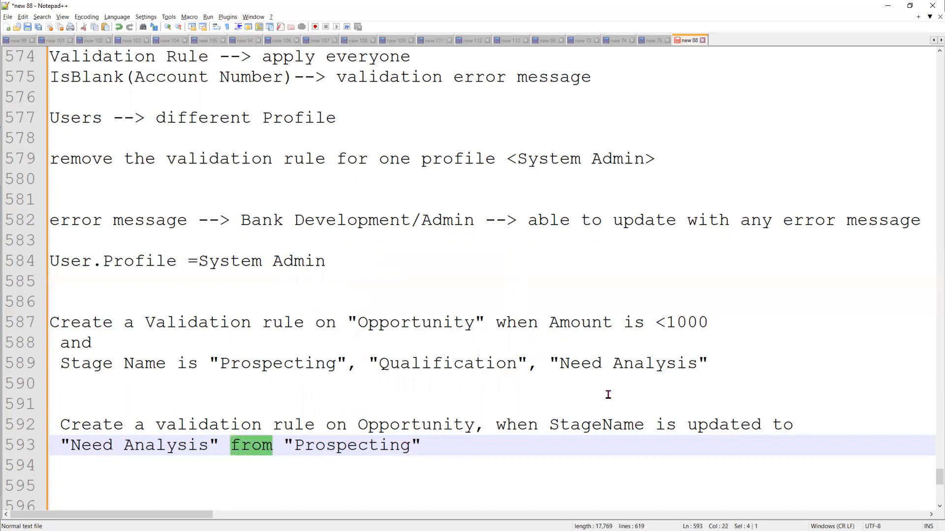
left_click(283, 446)
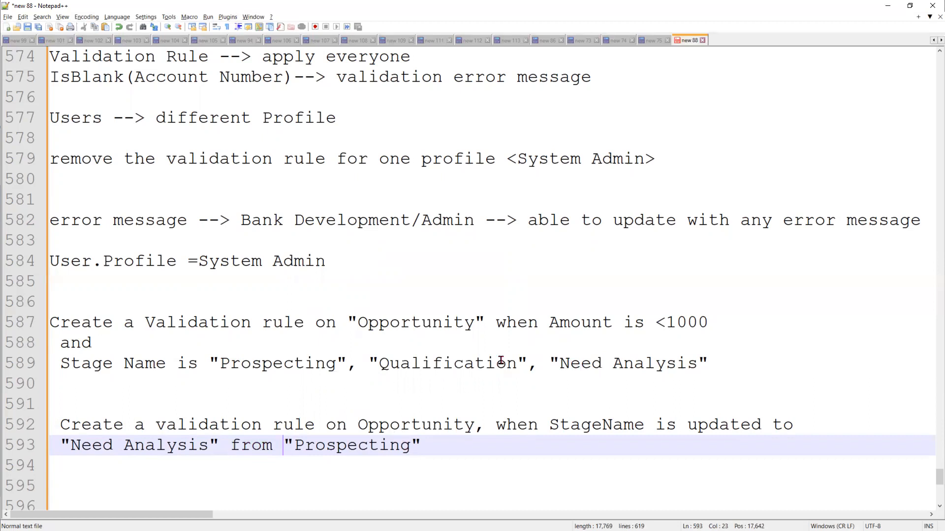
key("alt+Tab")
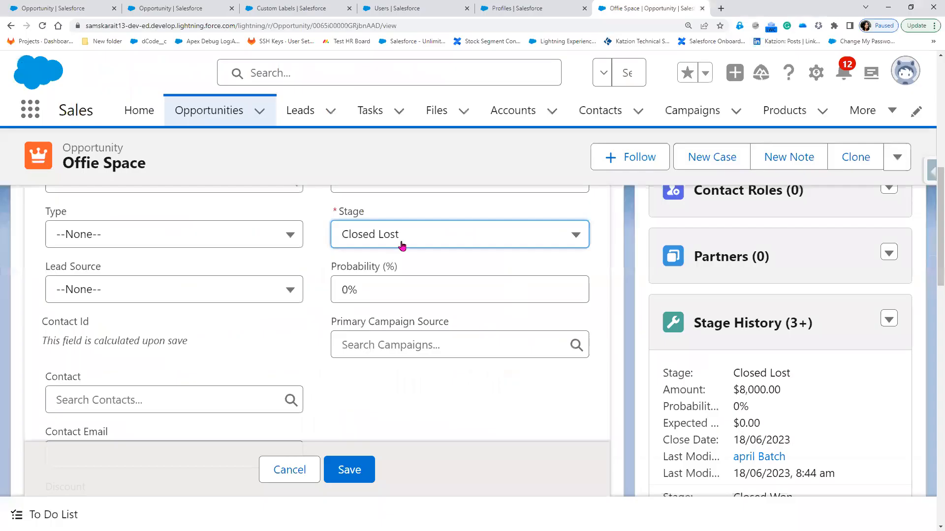
left_click(400, 243)
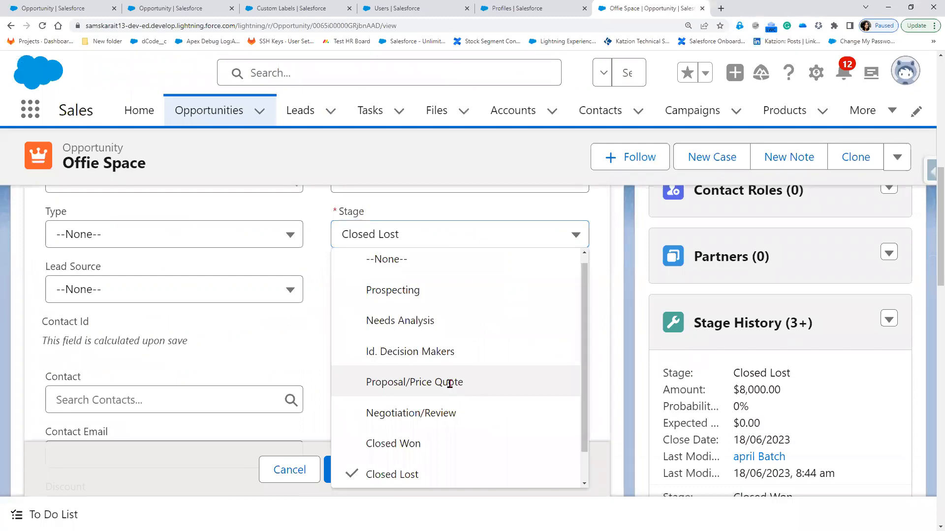
key("alt+Tab")
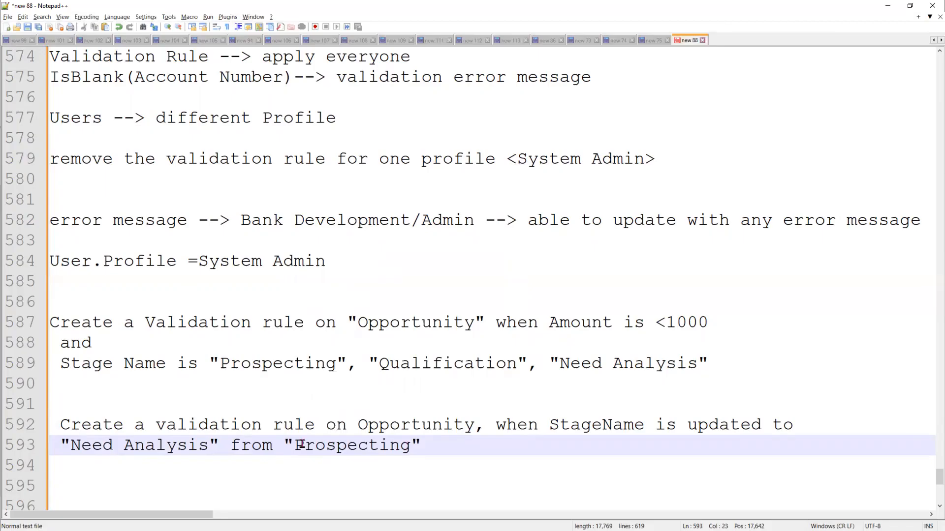
Replace Prospecting with PriceQuote and append '.. throw error message' on line 593
double_click(410, 447)
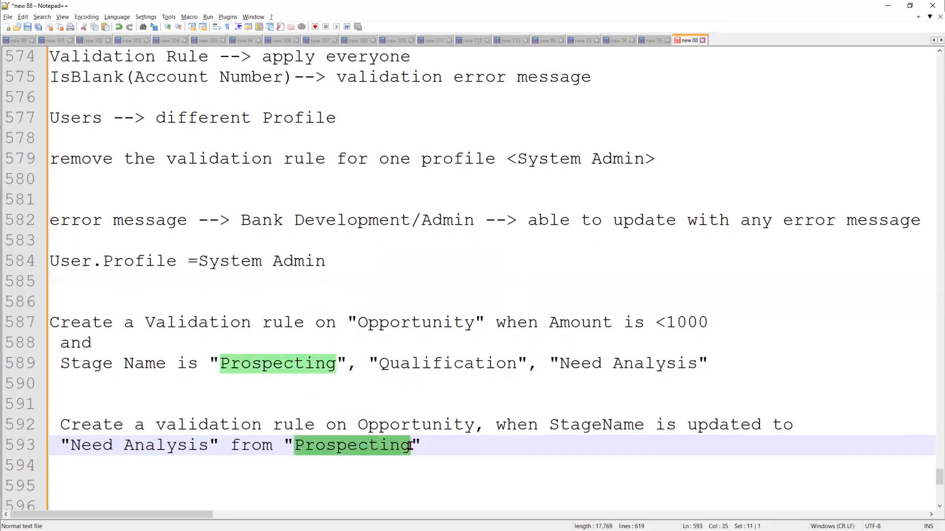
type("PriceQu")
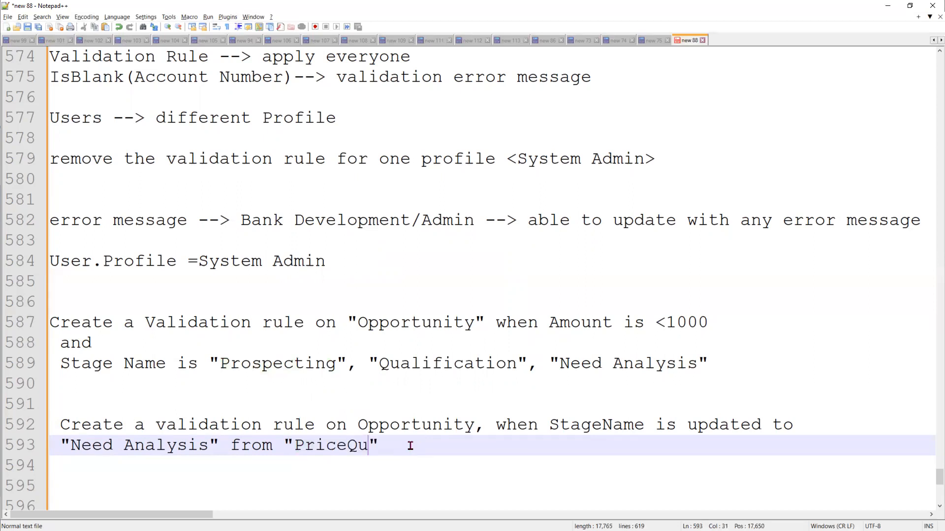
type("ote/")
key("BackSpace")
type("\".. thro")
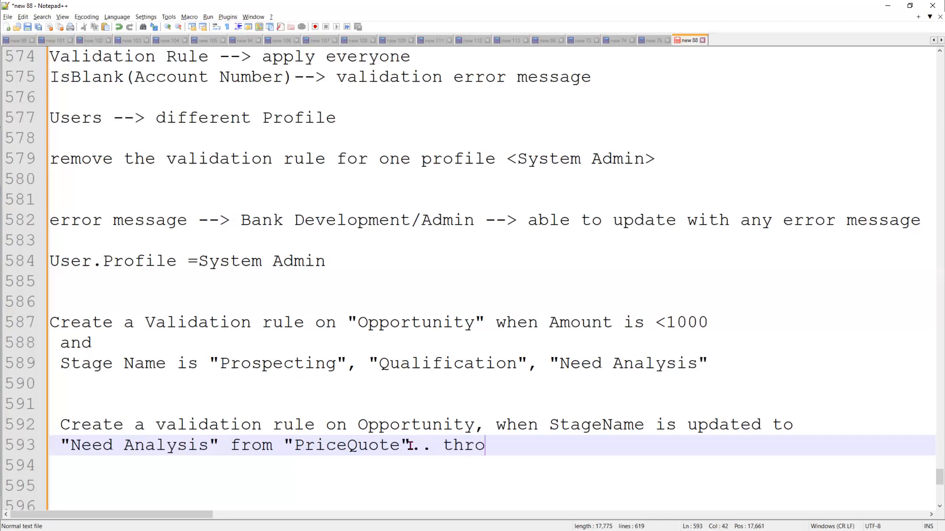
type("w e")
type("messa")
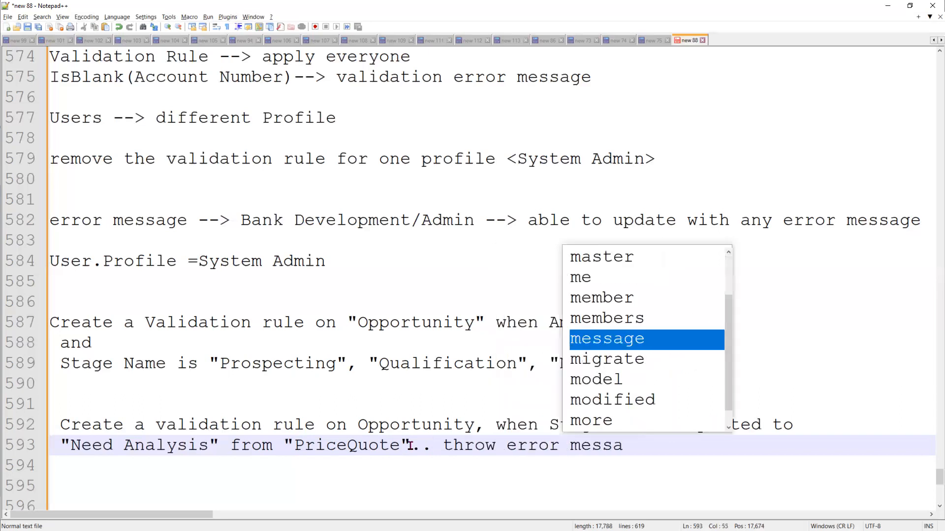
key("Return")
key("Return")
key("Return")
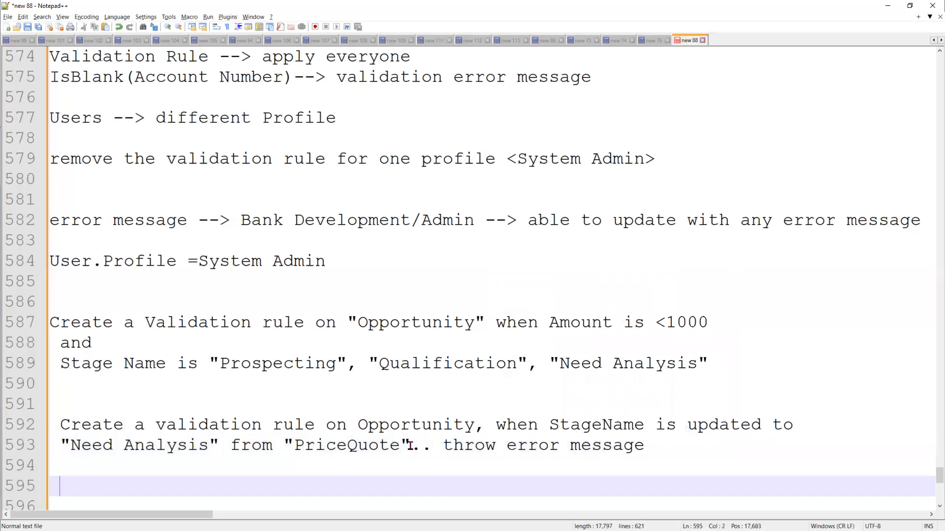
Type a new note: 'you can update the stageName to "Need Analysis"'
type("you ca")
key("Escape")
type("n mod")
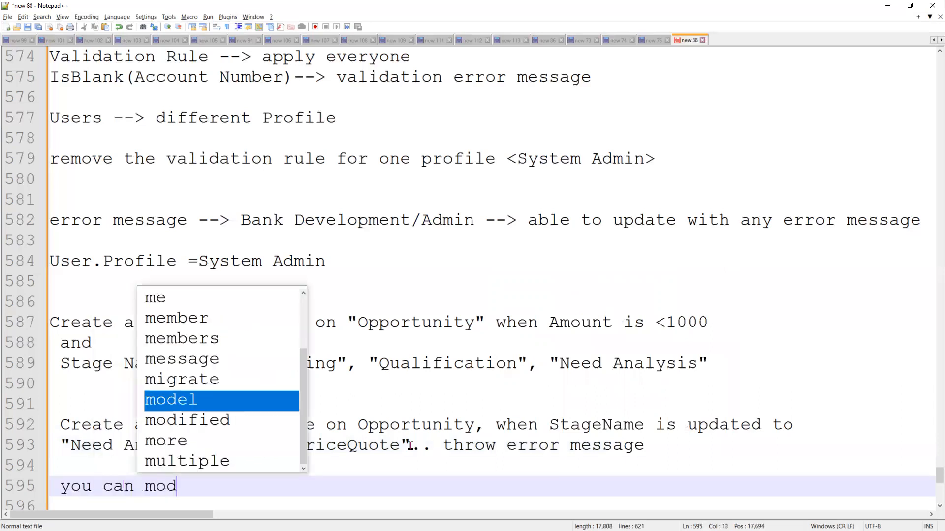
type("i")
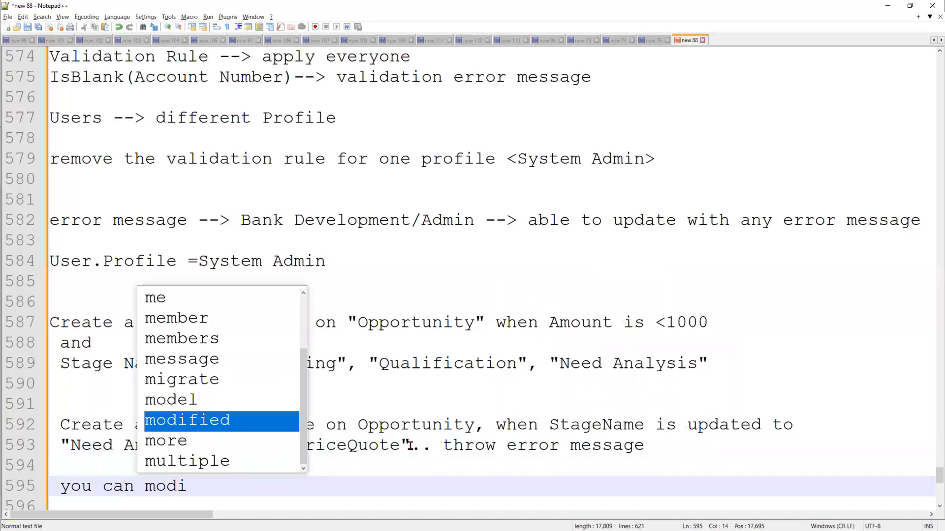
key("BackSpace")
key("BackSpace")
key("BackSpace")
key("BackSpace")
type("u")
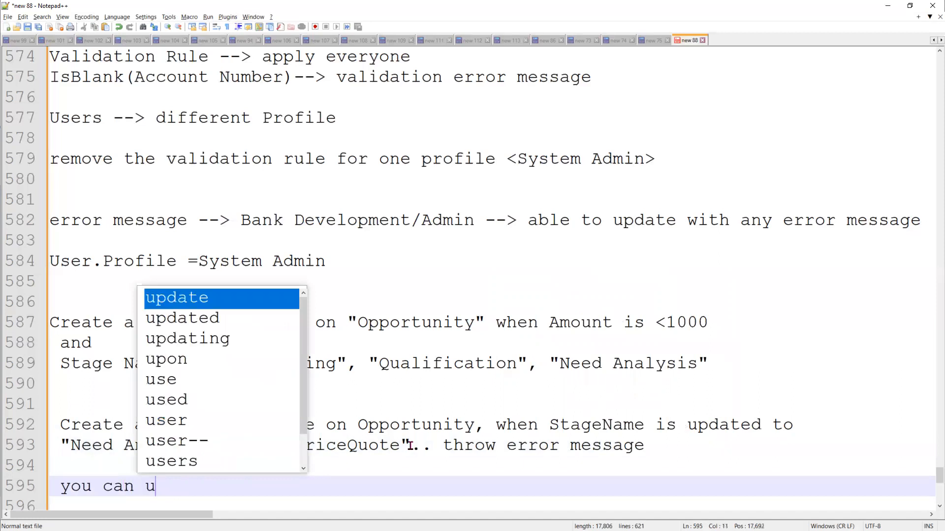
type("pdate the st")
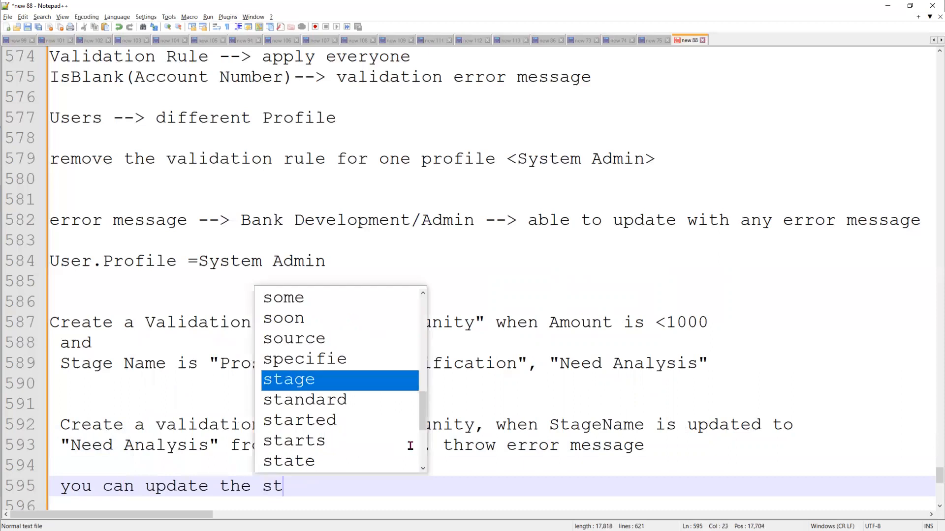
key("Return")
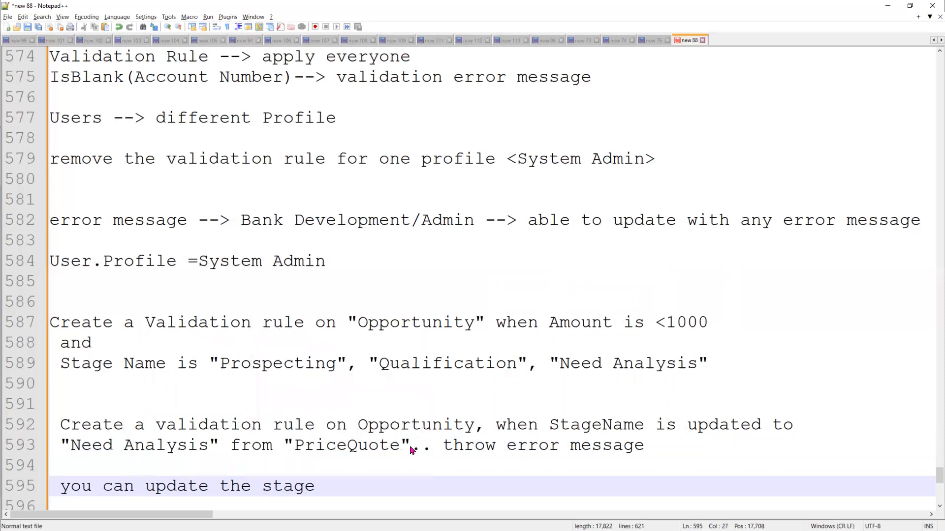
type("Name to ")
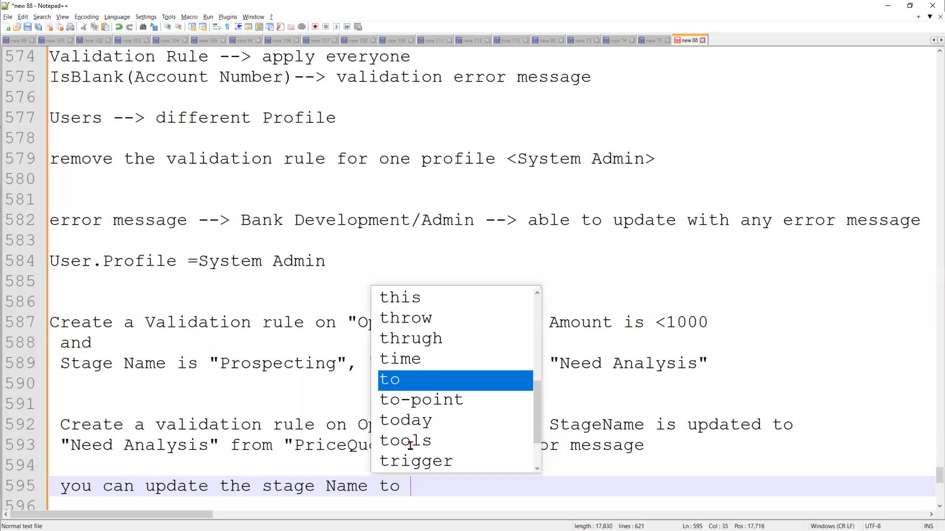
type("\"\"")
key("Left")
type("Nee")
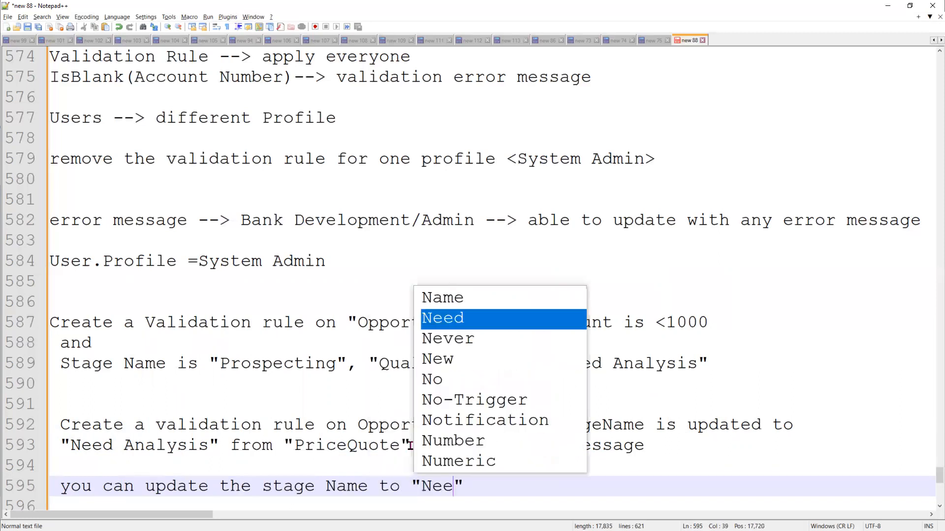
type("d An")
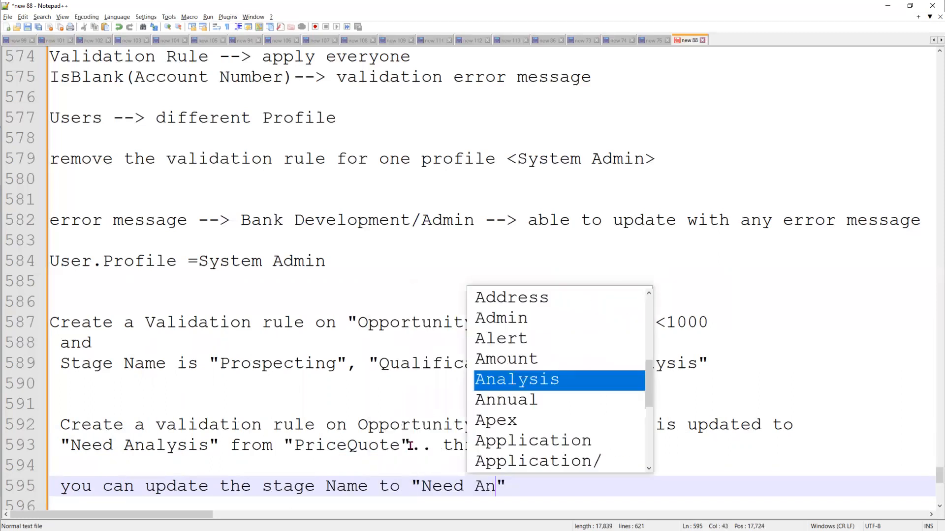
key("Return")
Finish the note with 'only from "Prospecting"'
key("Right")
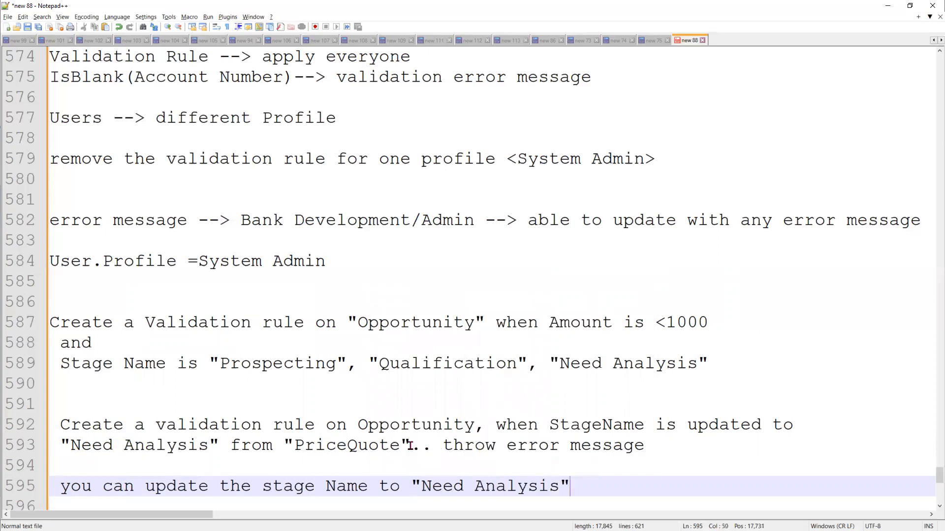
type("only fr")
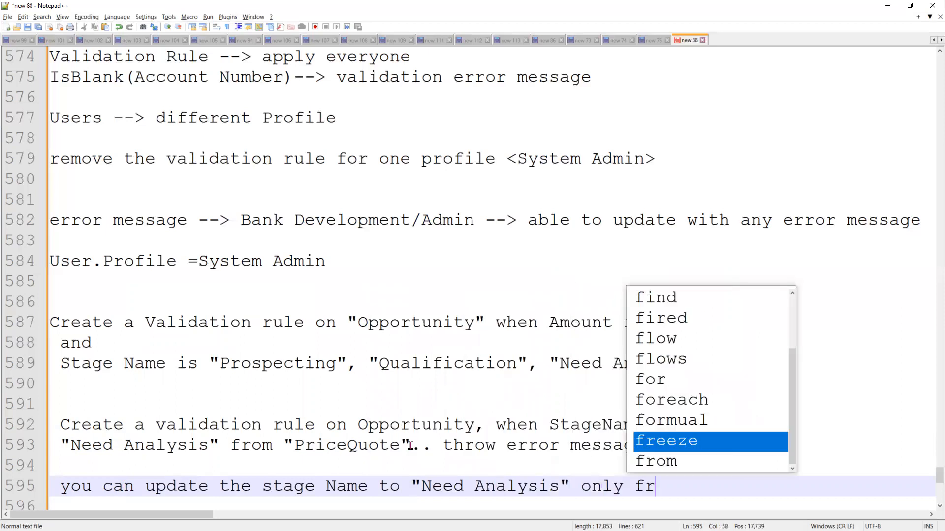
type("om \"\"")
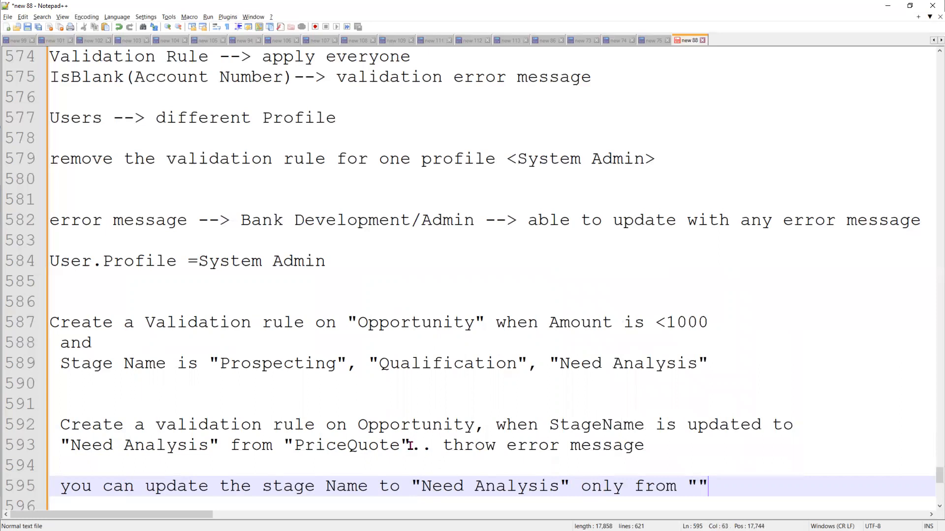
key("Left")
type("Prosp")
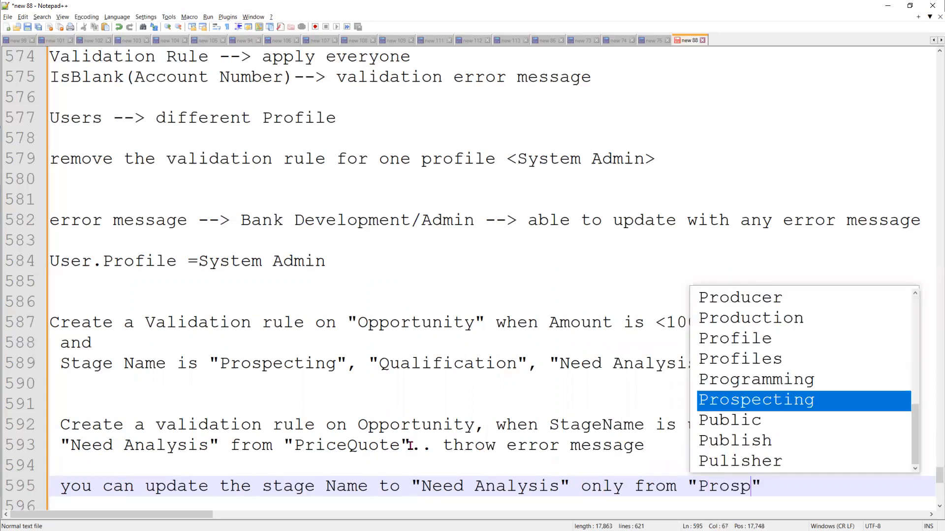
key("Return")
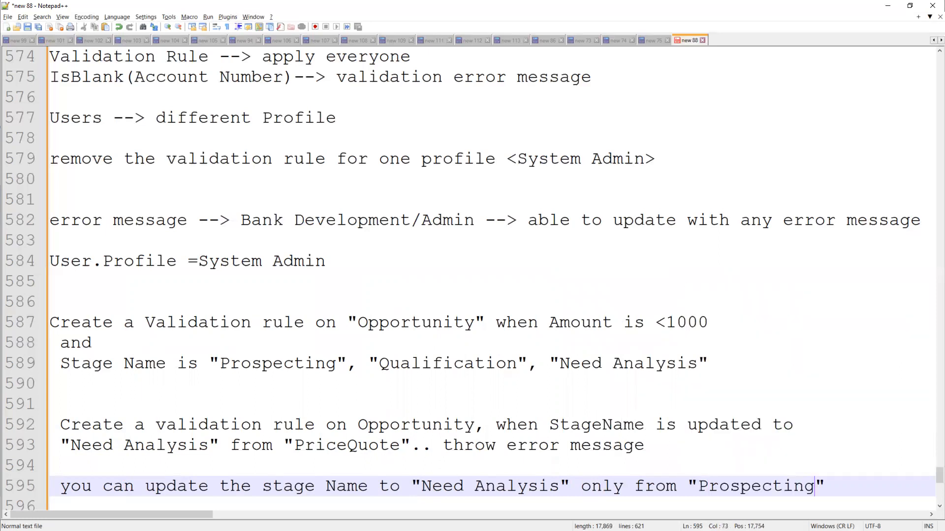
key("alt+Tab")
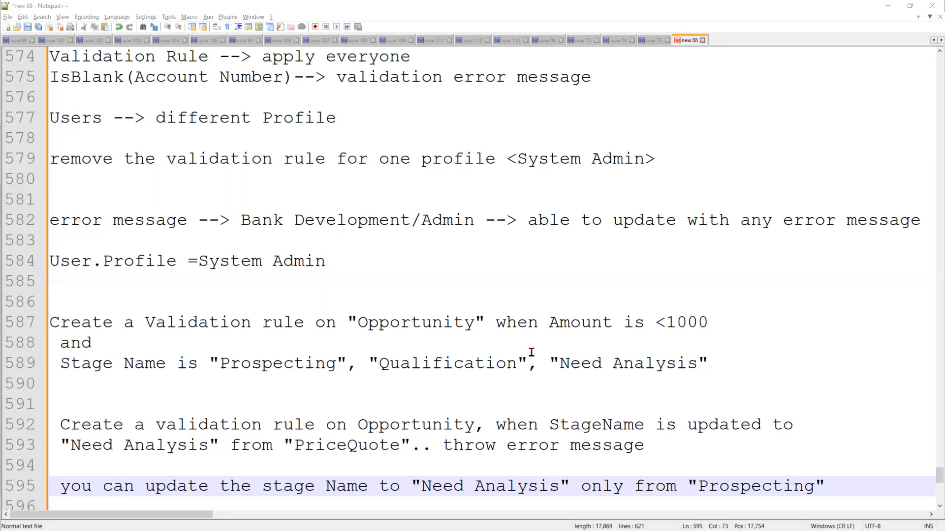
left_click(846, 479)
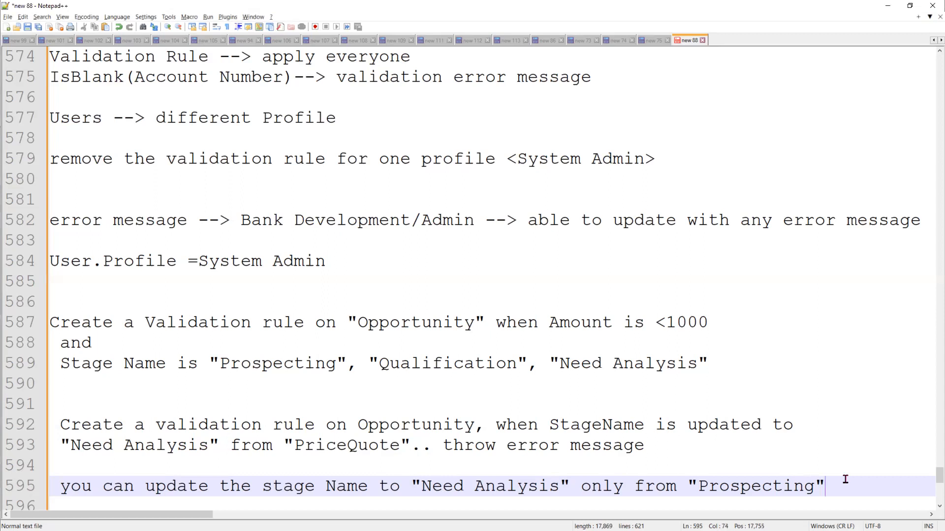
Type 'Case(Condition,Value, result' on a new line below the Prospecting note
key("Return")
key("Return")
type("Case")
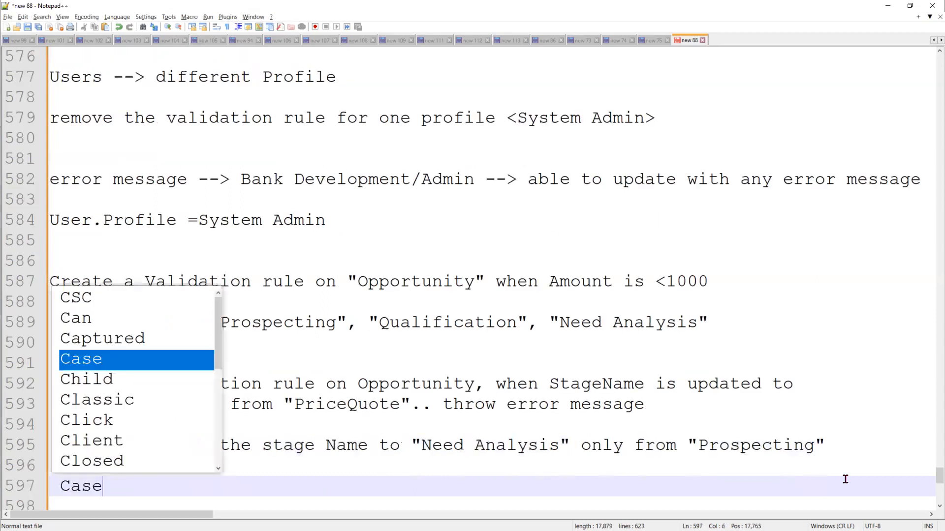
type("(Conf")
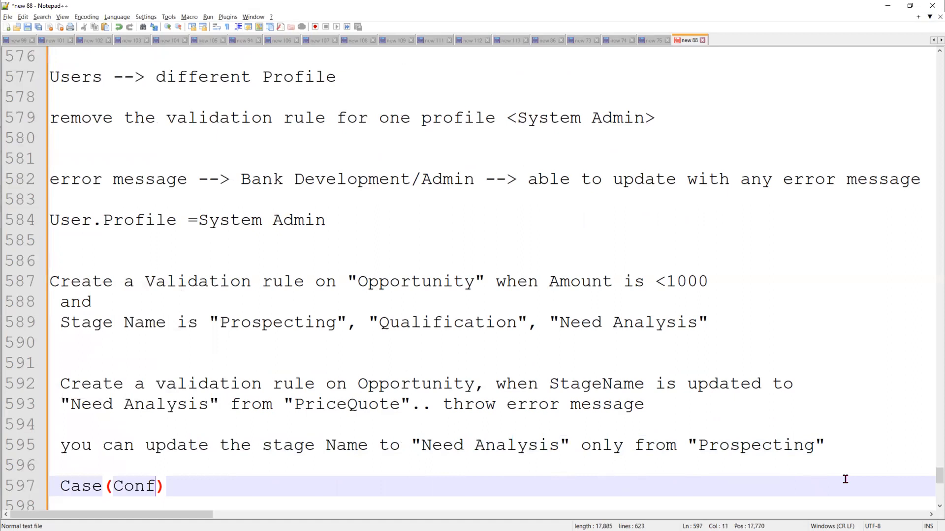
key("BackSpace")
type("dition")
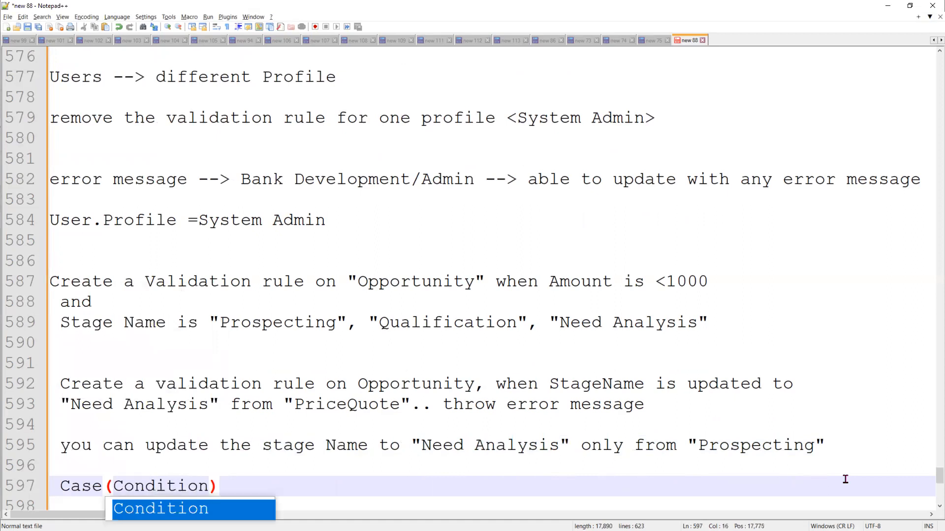
type(",Value, ")
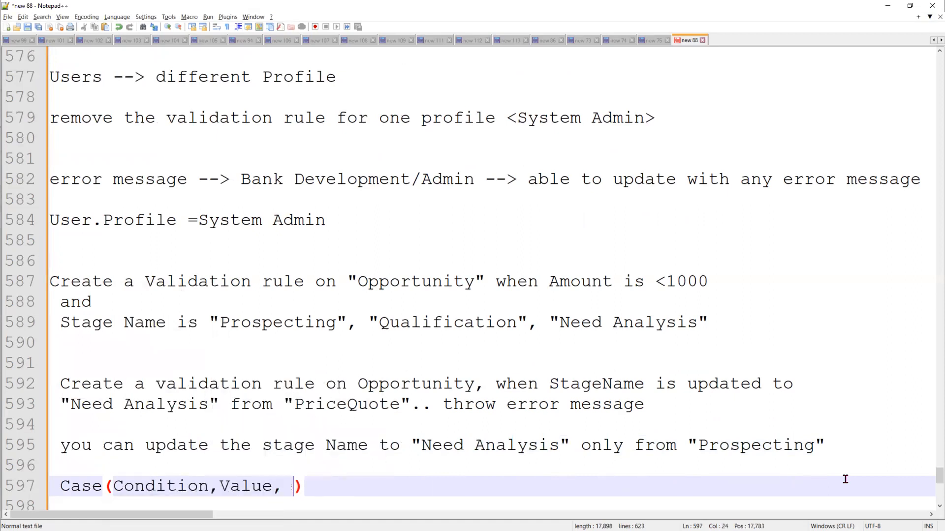
type("result")
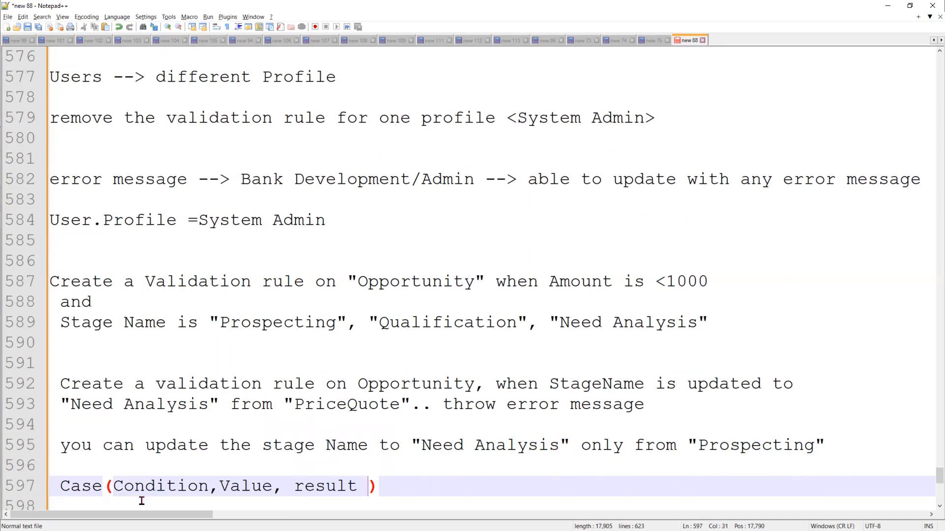
double_click(165, 490)
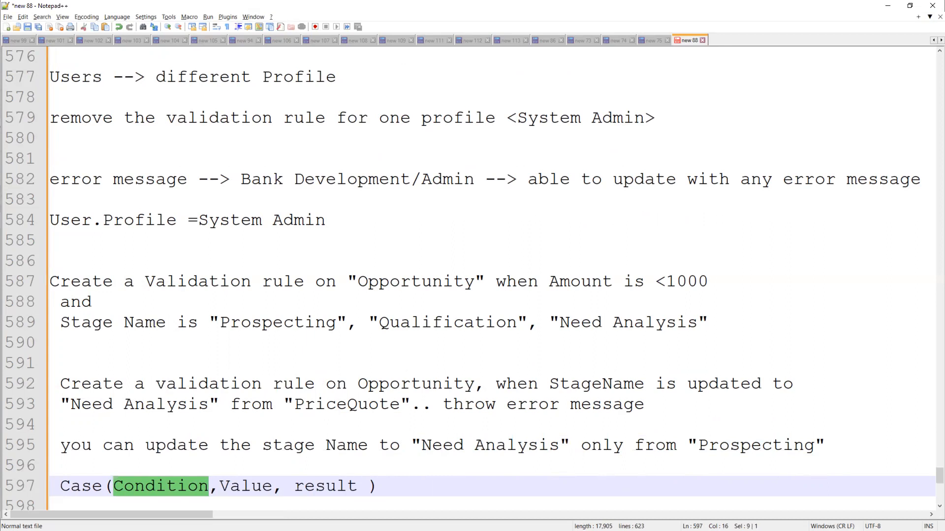
key("alt+Tab")
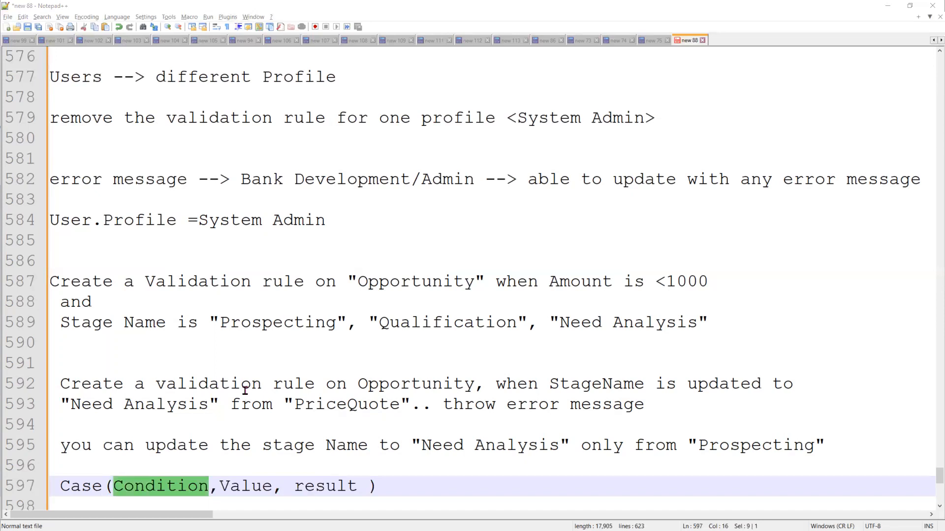
Copy 'stage Name' below the Case line and join it into 'stageName,'
left_click_drag(262, 445, 368, 444)
right_click(351, 448)
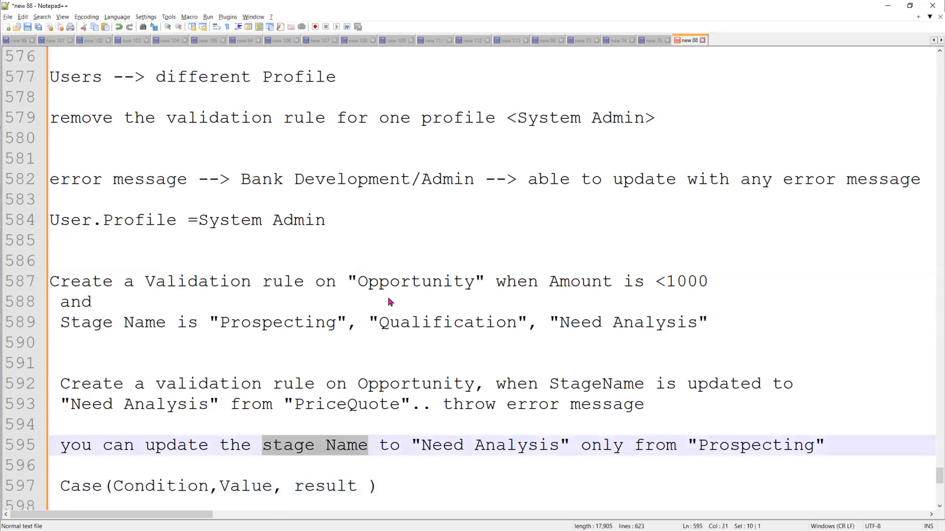
scroll(392, 445, "down", 2)
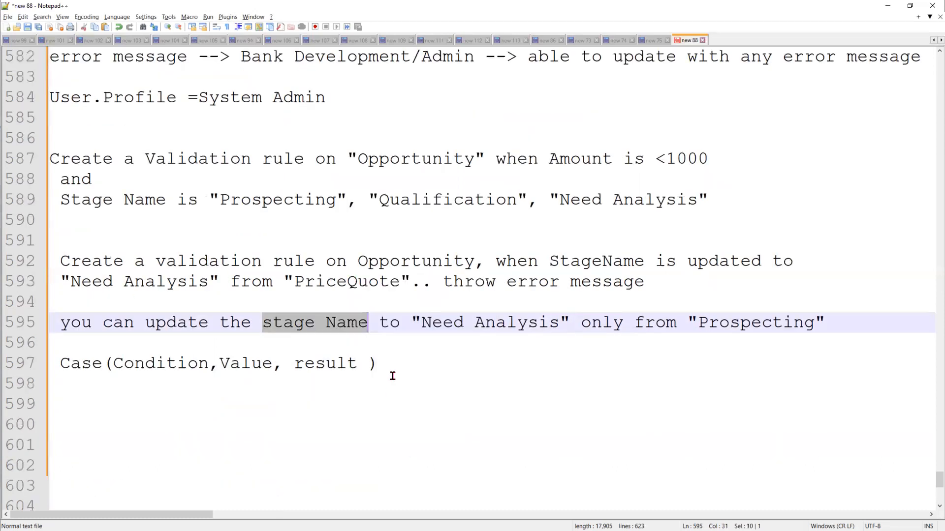
left_click(393, 376)
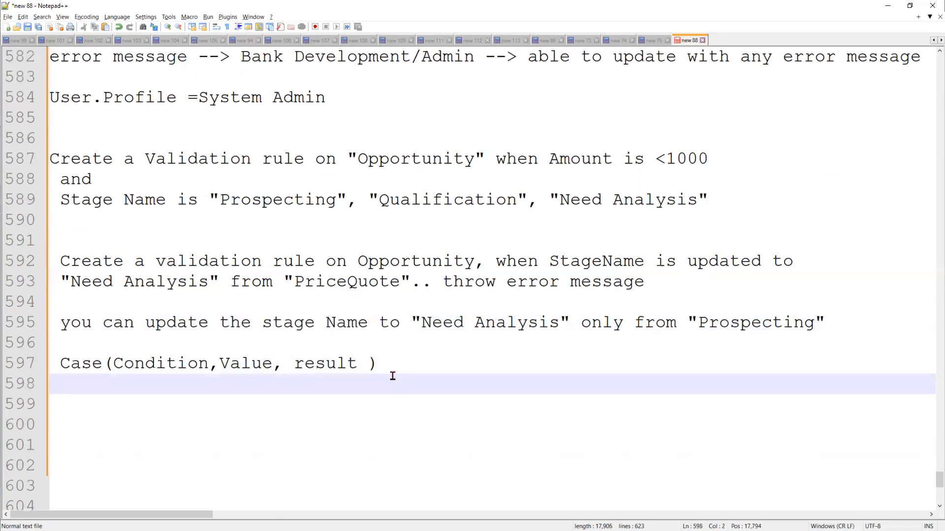
key("ctrl+v")
key("ctrl+Left")
key("BackSpace")
key("End")
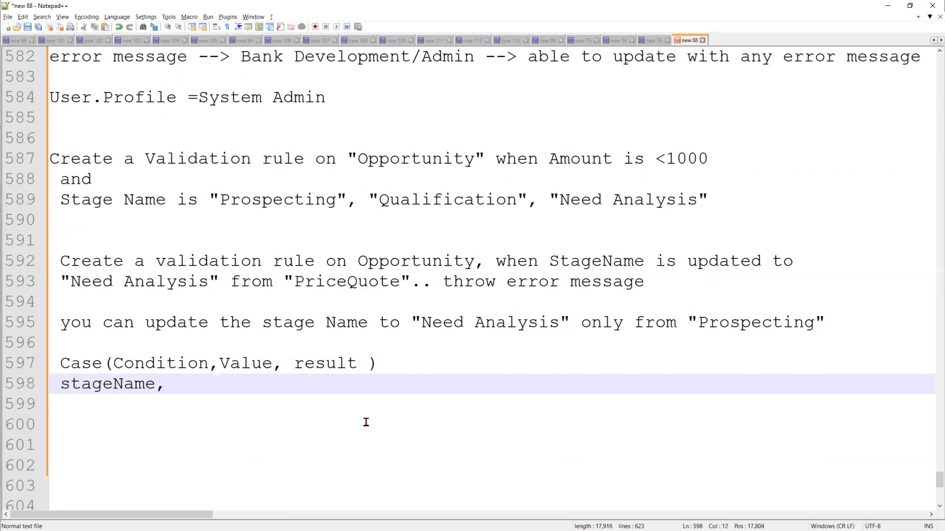
type(",")
key("Return")
Prefix the line with 'Condition ==>', add a 'Value ==>' line, and insert a blank line
key("Up")
type("Condition")
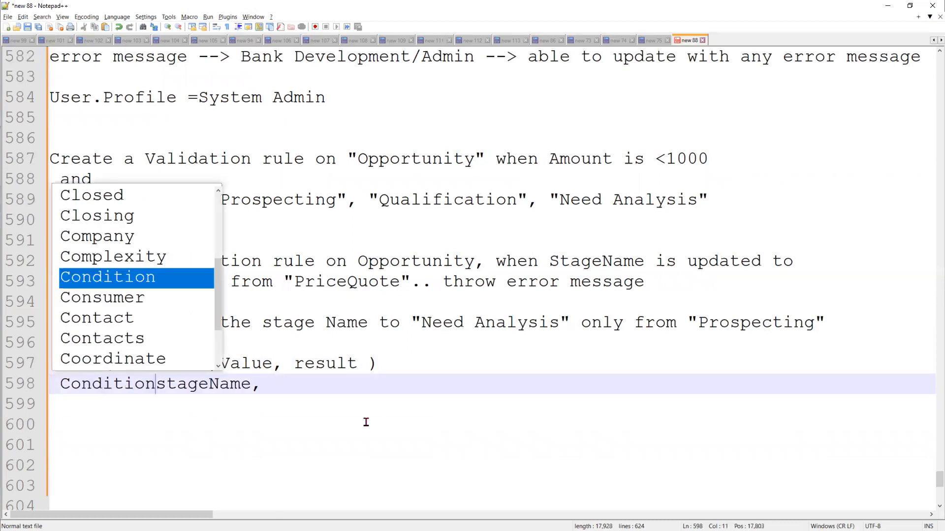
type(" ==>")
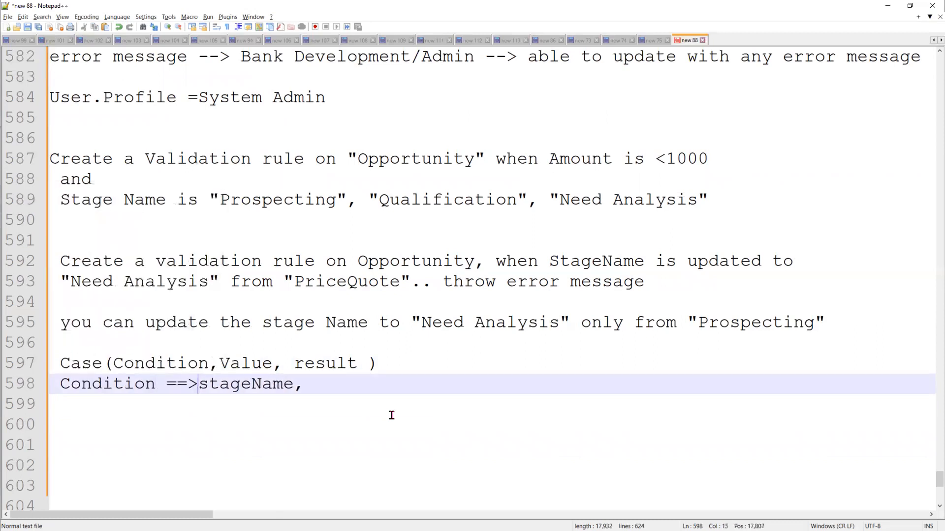
left_click(368, 383)
key("Return")
type("Value ==>")
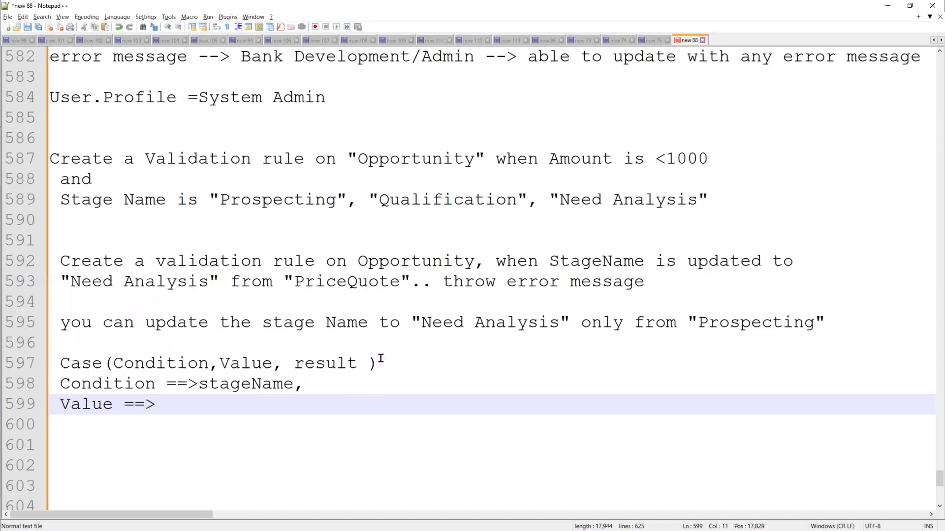
left_click(380, 363)
key("Return")
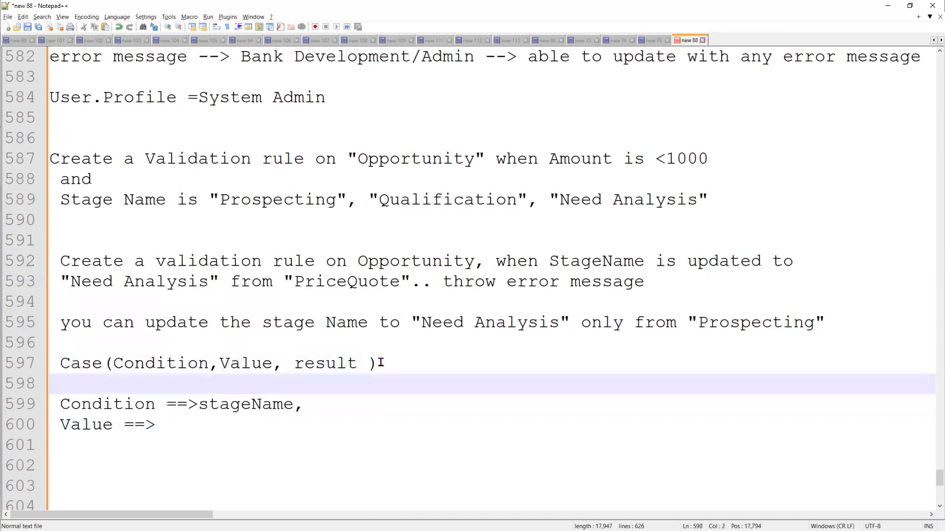
Append '... else' inside the Case() parentheses after result
left_click(177, 362)
double_click(124, 363)
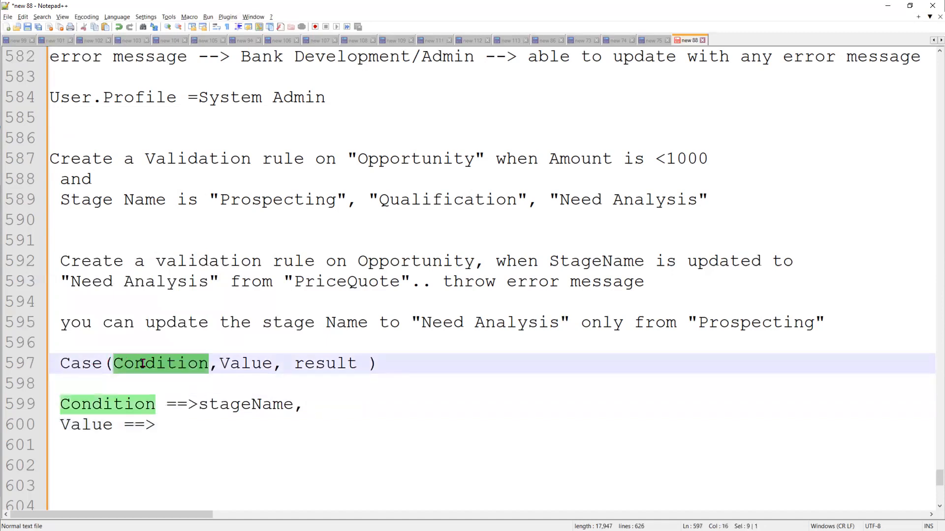
left_click(144, 364)
double_click(242, 363)
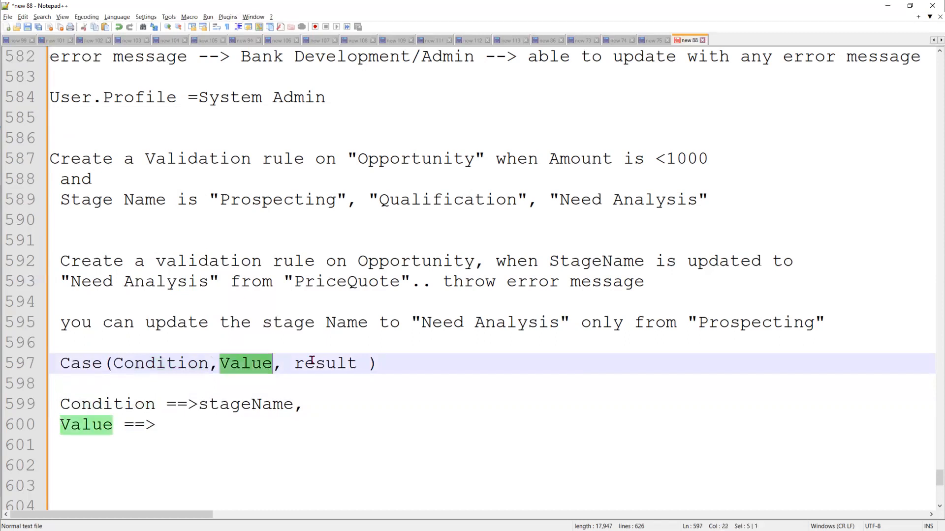
double_click(365, 364)
key("Right")
type("... else")
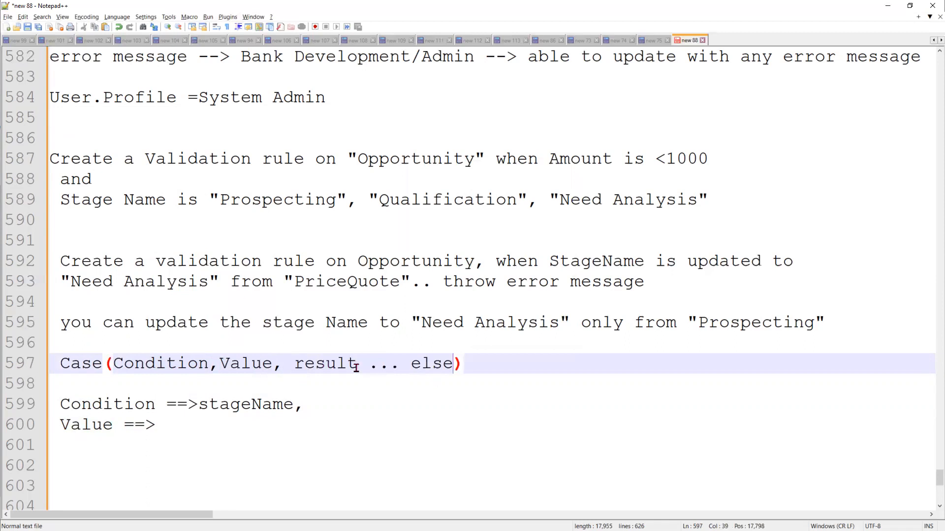
left_click_drag(357, 364, 121, 361)
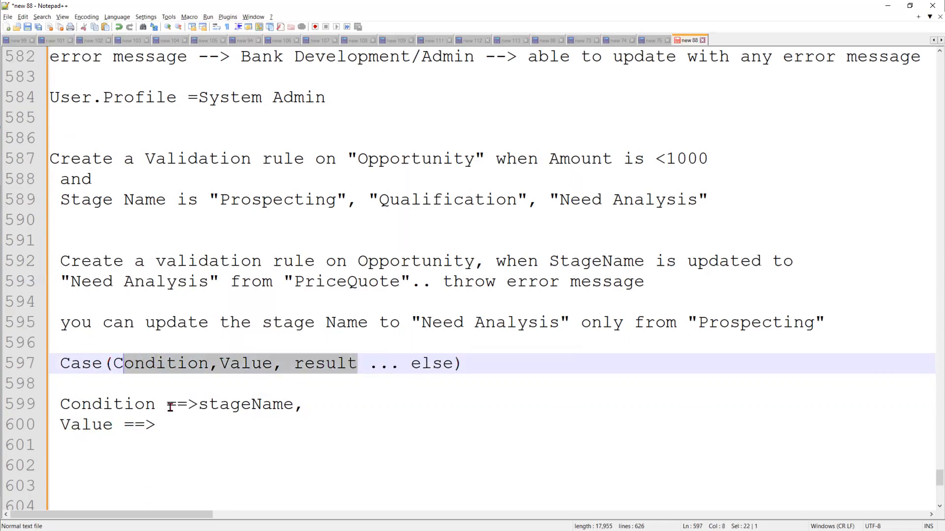
double_click(224, 404)
double_click(245, 363)
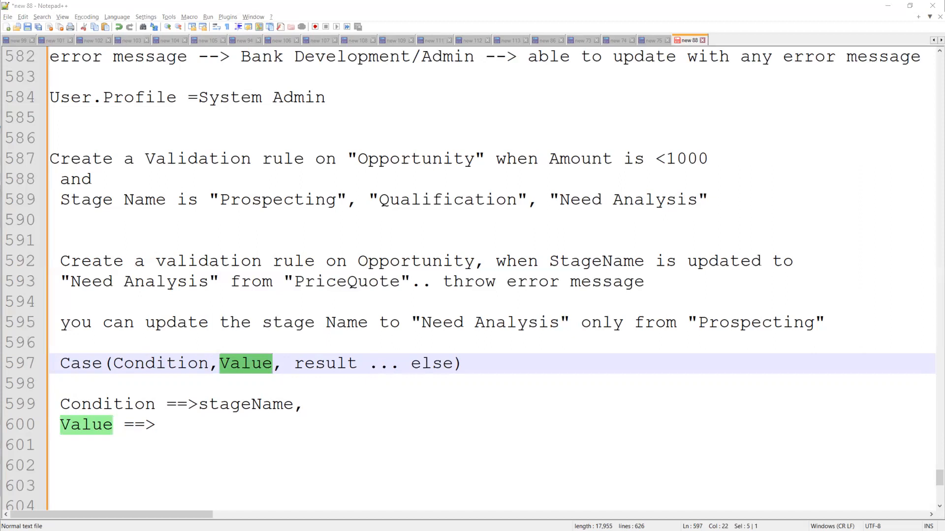
Copy Prospecting from line 595 and paste it after 'Value ==>'
left_click(208, 433)
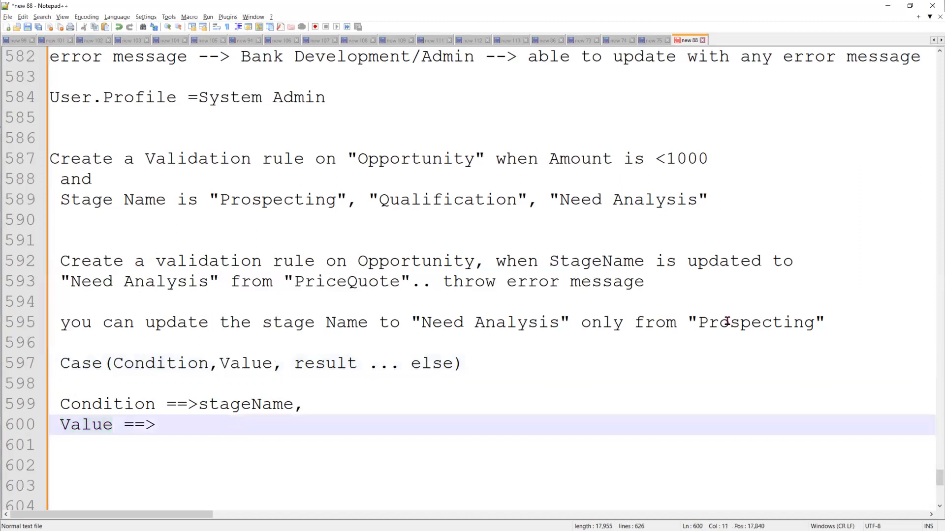
left_click(729, 323)
double_click(728, 323)
right_click(729, 323)
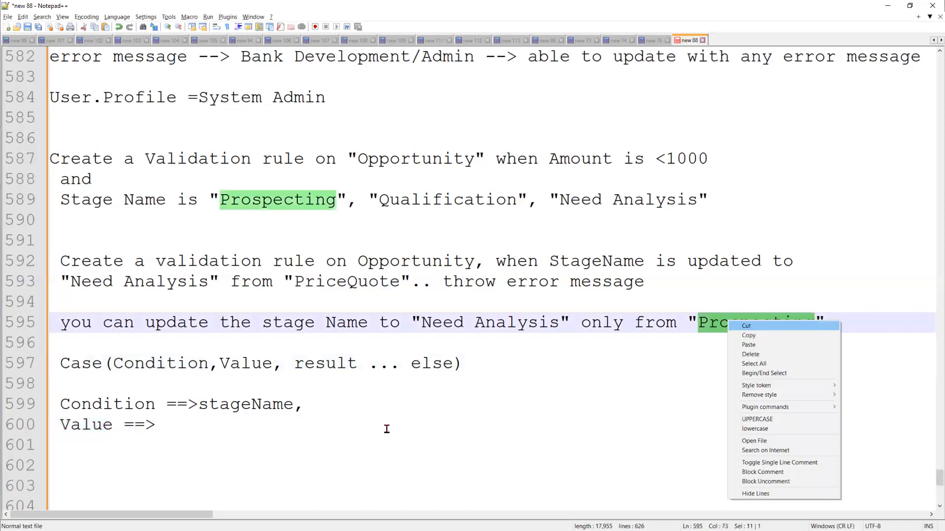
left_click(168, 425)
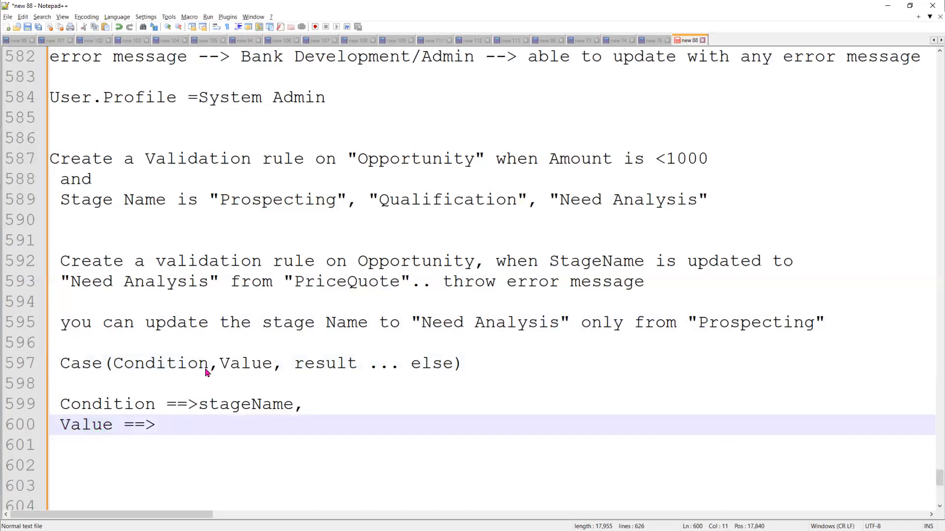
right_click(201, 268)
key("Return")
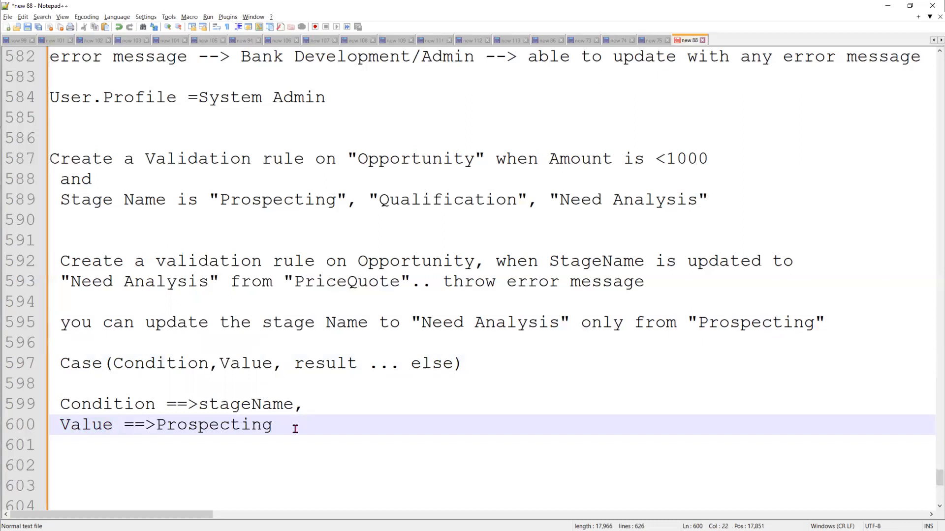
Select and review the two requirements on lines 587–595 and the Case notes
left_click(60, 260)
left_click(757, 352, "shift")
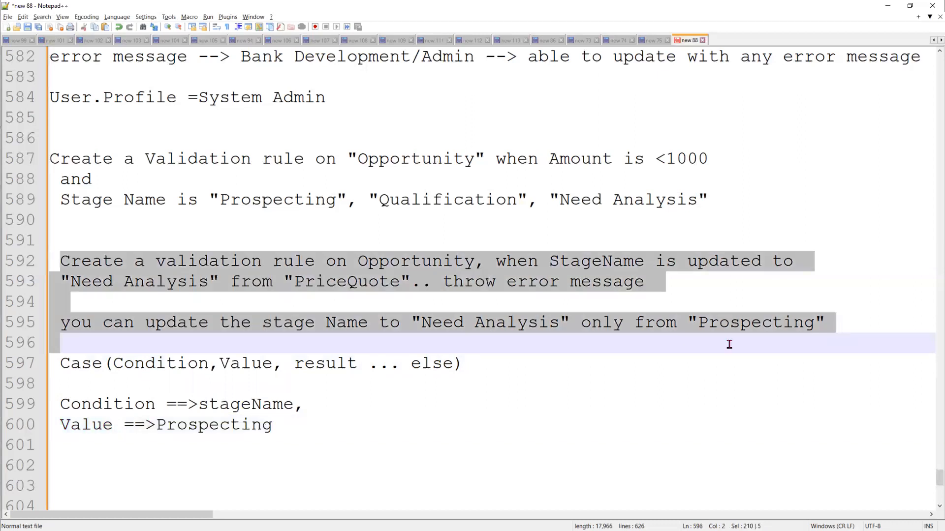
key("shift+Left")
key("shift+Left")
left_click(341, 347)
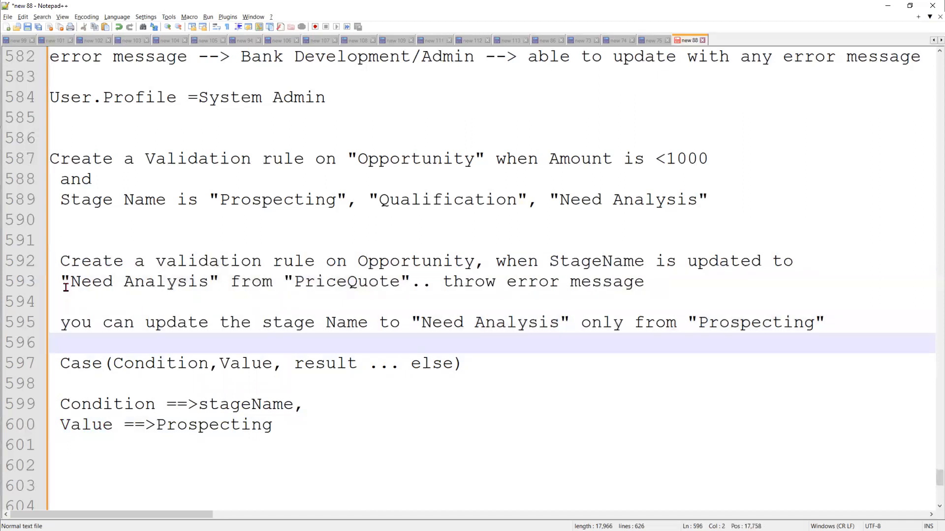
key("Down")
left_click(301, 447, "shift")
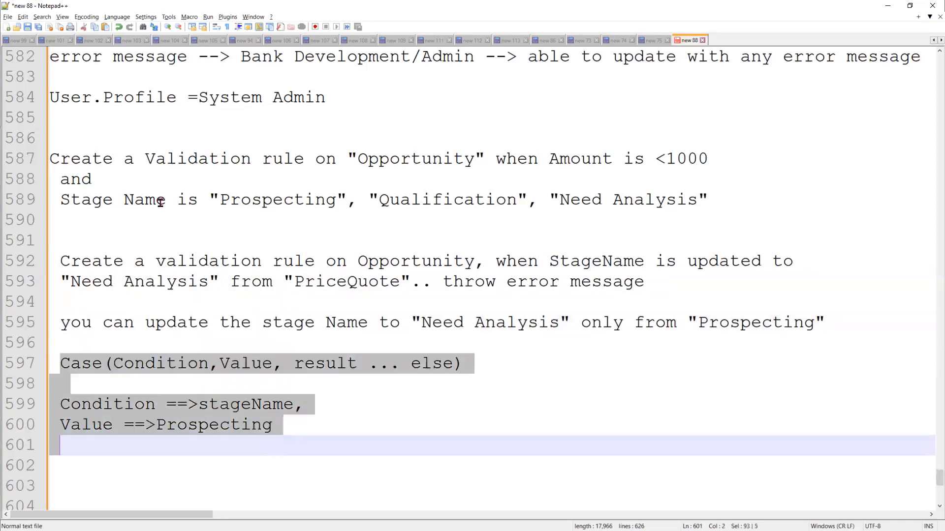
left_click_drag(710, 200, 62, 165)
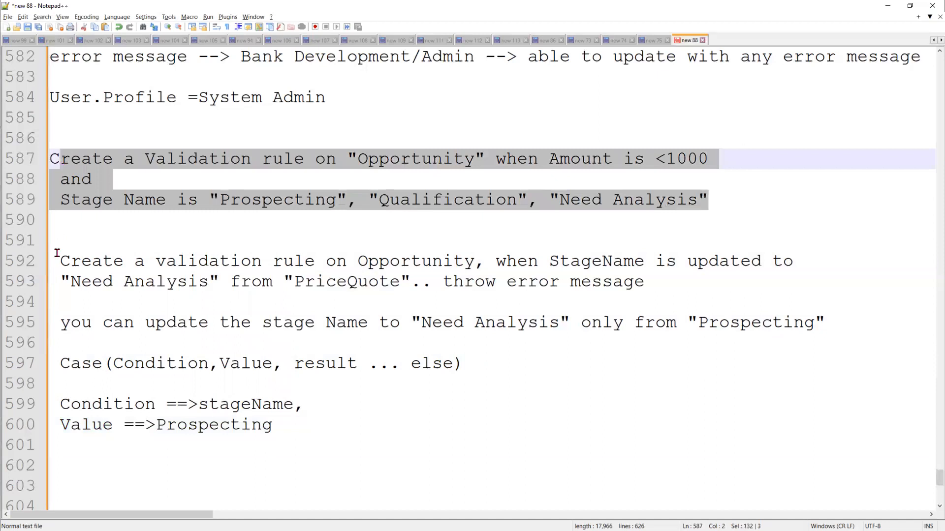
left_click_drag(59, 256, 825, 326)
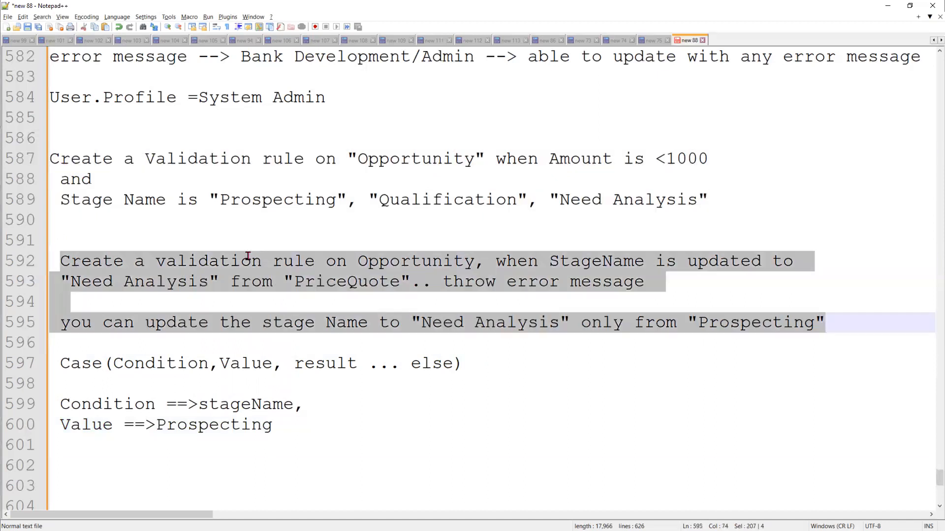
left_click(253, 247)
Highlight the 'when StageName is updated to "Need Analysis"' phrase and add blank lines above the Case notes
left_click_drag(198, 261, 478, 263)
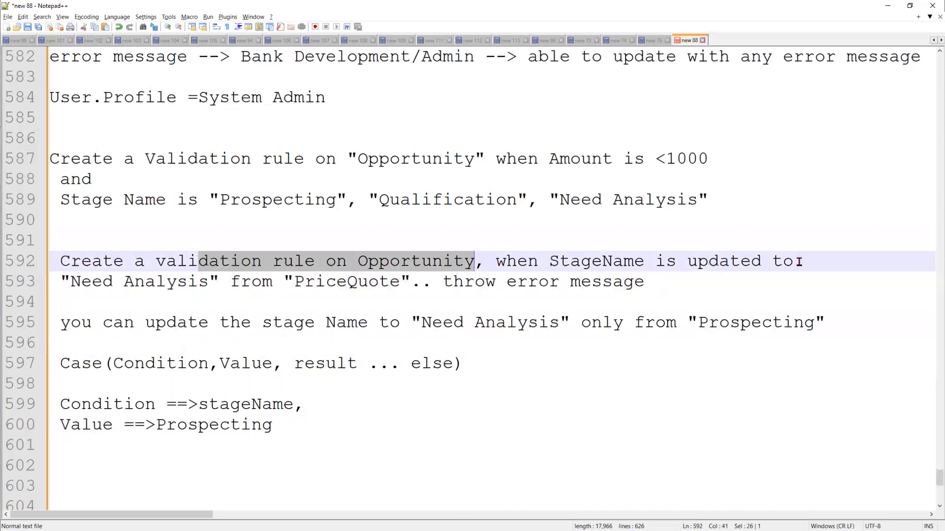
left_click_drag(485, 262, 802, 262)
left_click(155, 282, "shift")
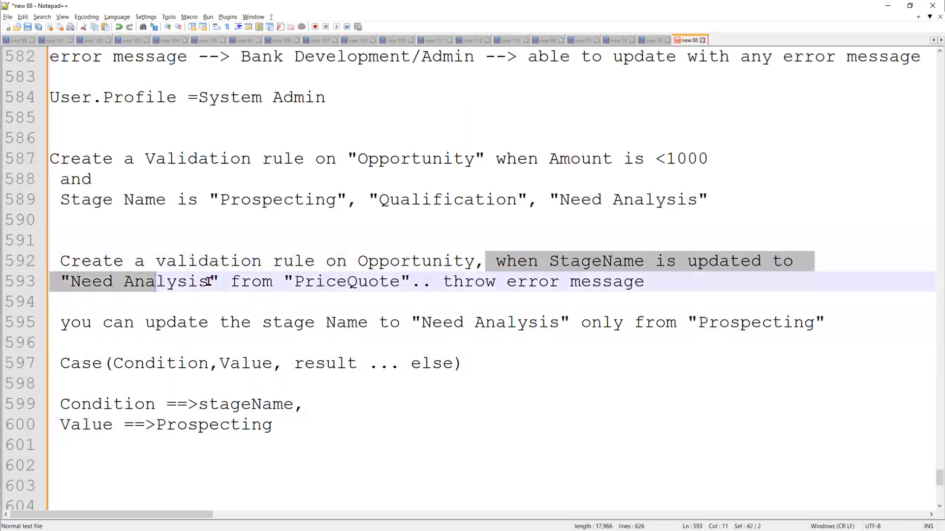
left_click(208, 282, "shift")
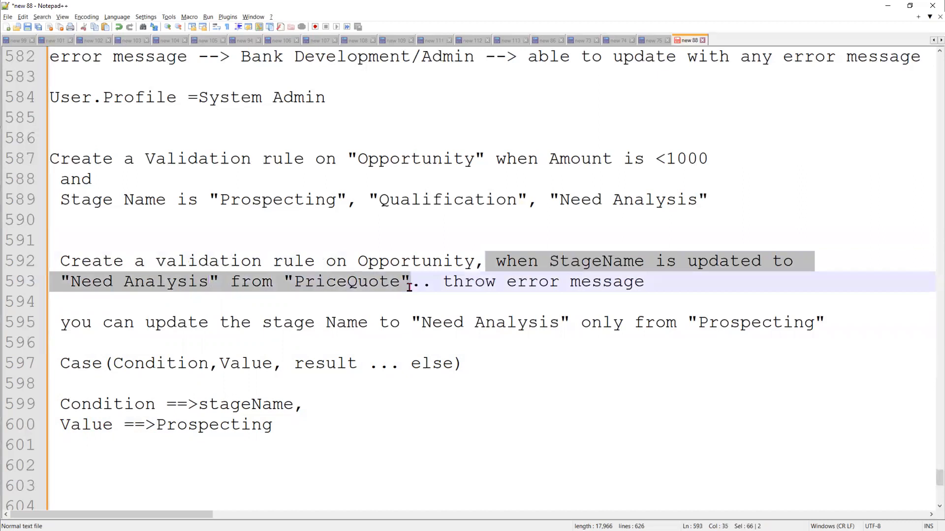
key("ctrl+shift+Right")
key("ctrl+shift+Right")
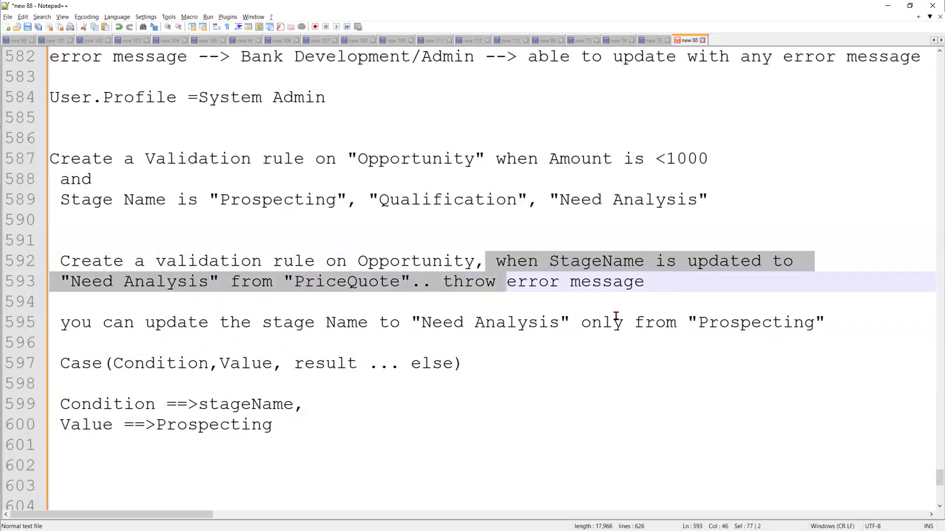
key("ctrl+shift+Right")
key("ctrl+shift+Right")
left_click(67, 351)
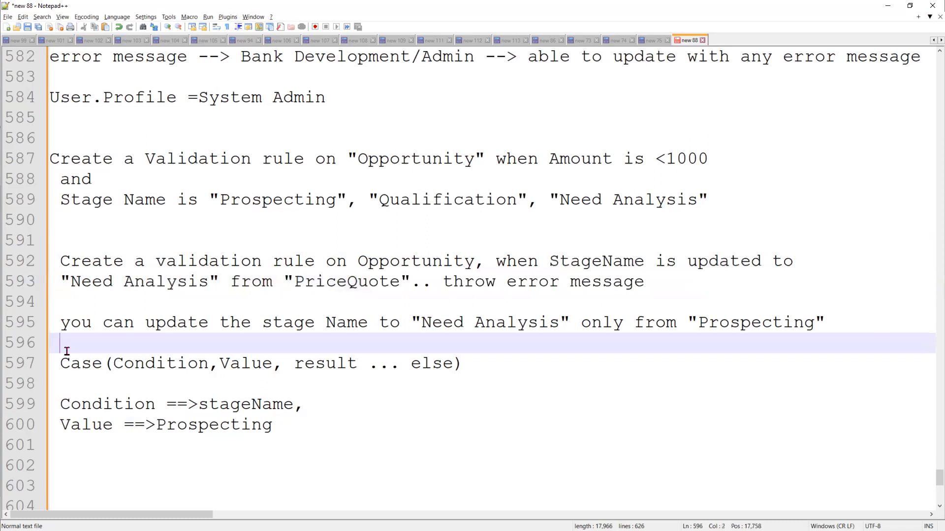
key("Return")
key("Return")
key("Return")
key("Return")
key("Return")
key("Return")
key("Return")
key("Return")
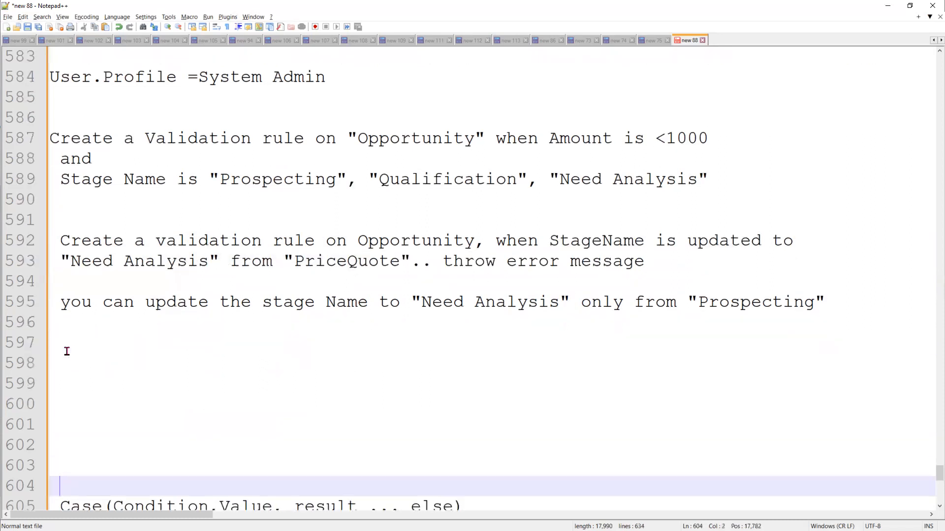
scroll(67, 351, "up", 1)
left_click_drag(831, 364, 51, 303)
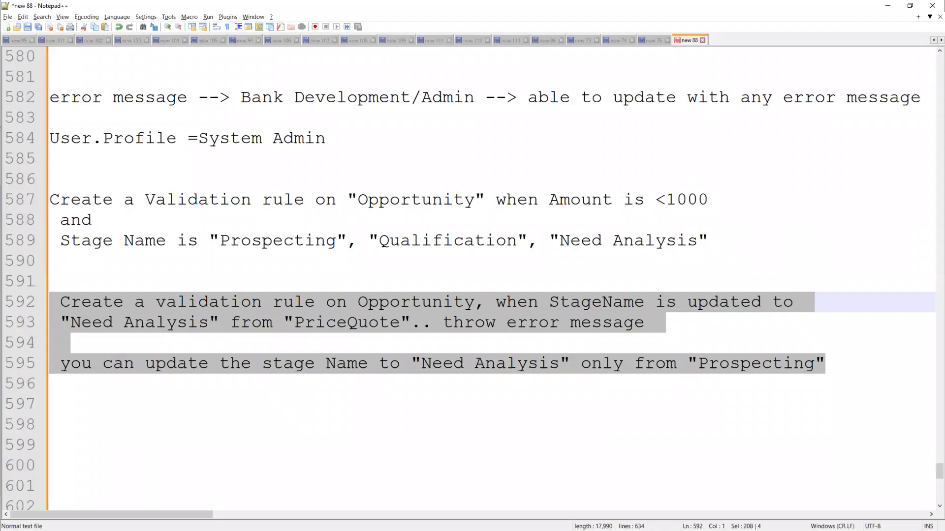
Set the opportunity's Stage to Needs Analysis and recheck the Stage picklist values
key("alt+Tab")
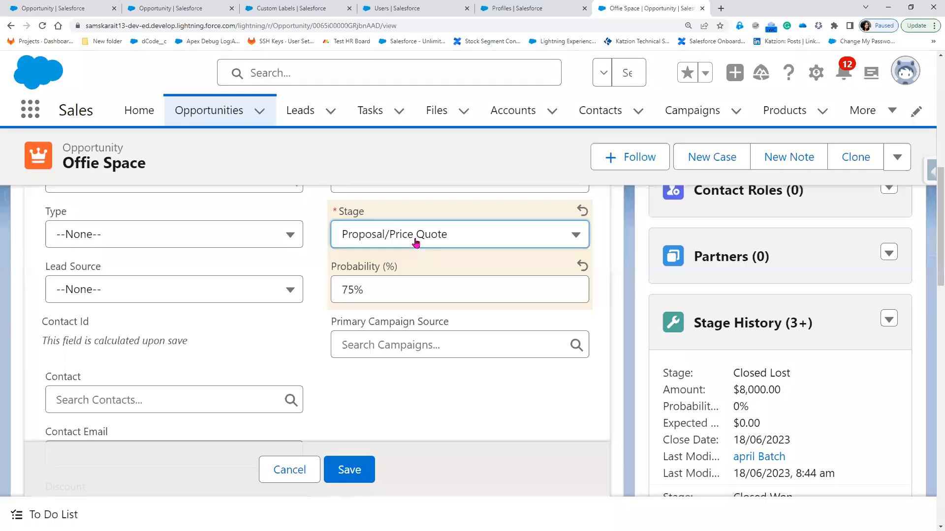
left_click(416, 243)
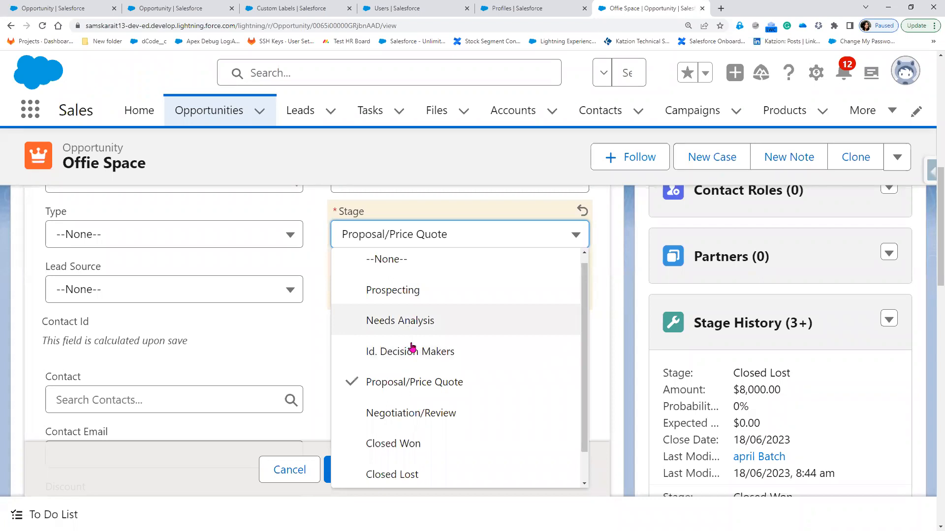
left_click(413, 321)
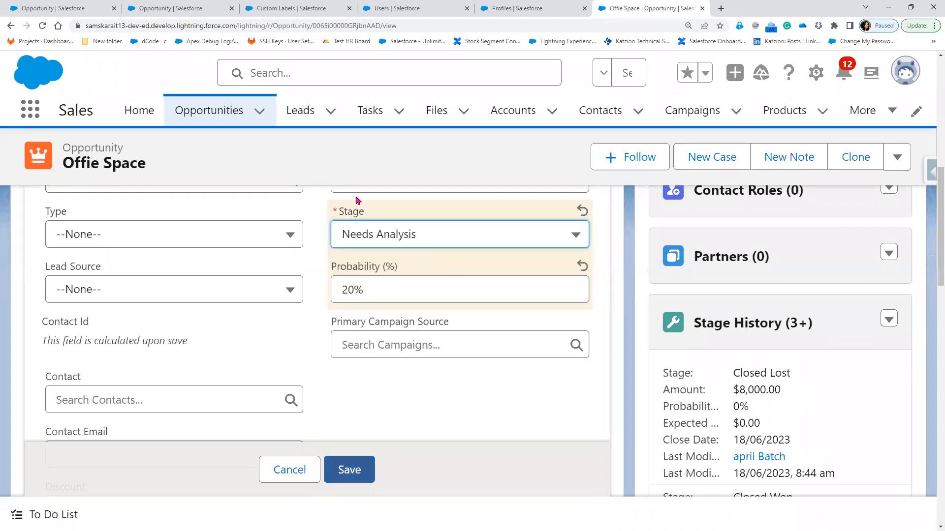
left_click(400, 242)
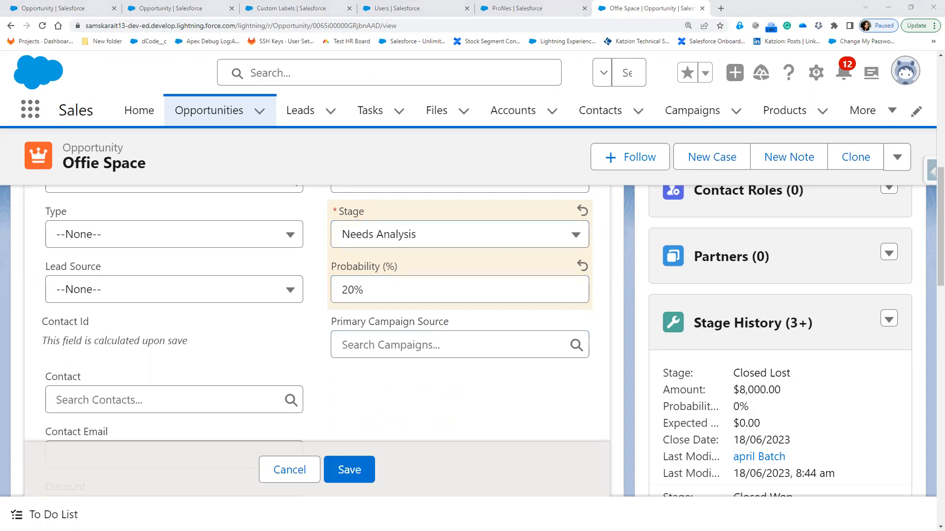
left_click(427, 243)
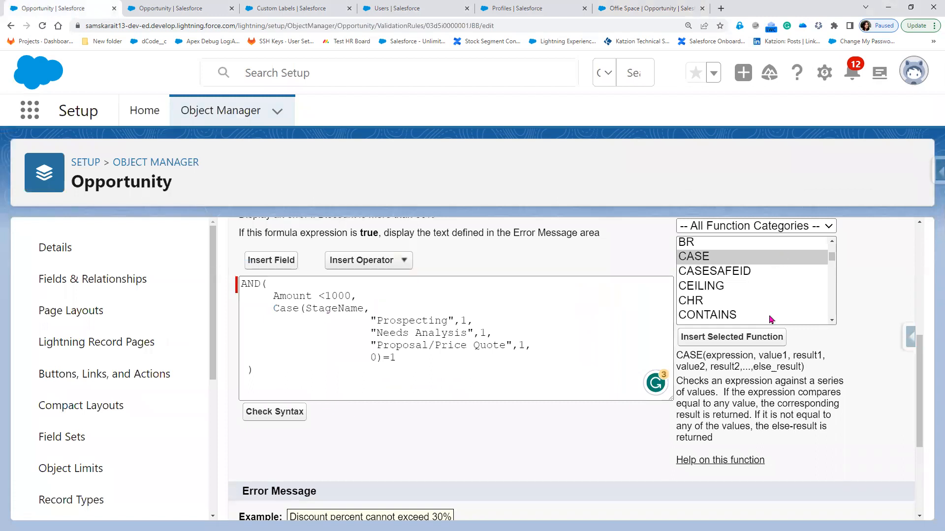
Browse the formula function list to WEEKDAY, then add blank lines below the notes
scroll(773, 310, "down", 10)
scroll(773, 320, "down", 10)
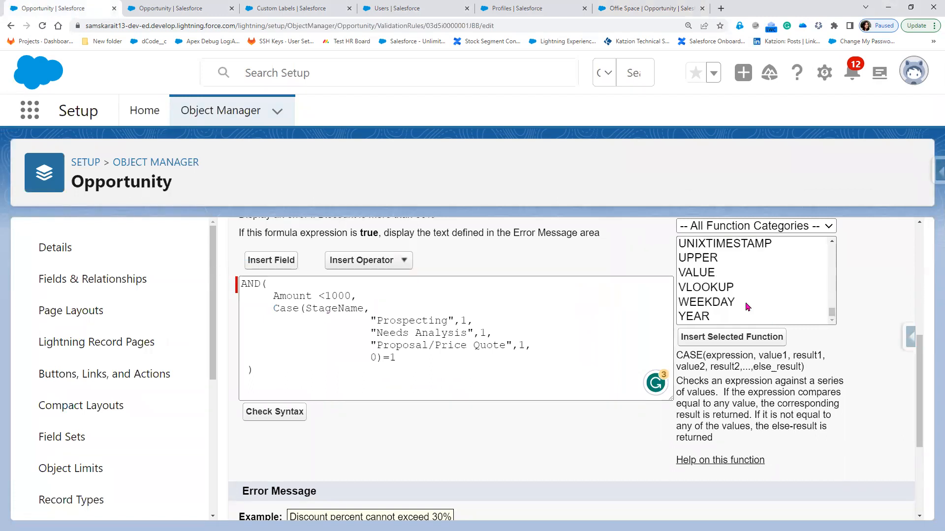
left_click(791, 303)
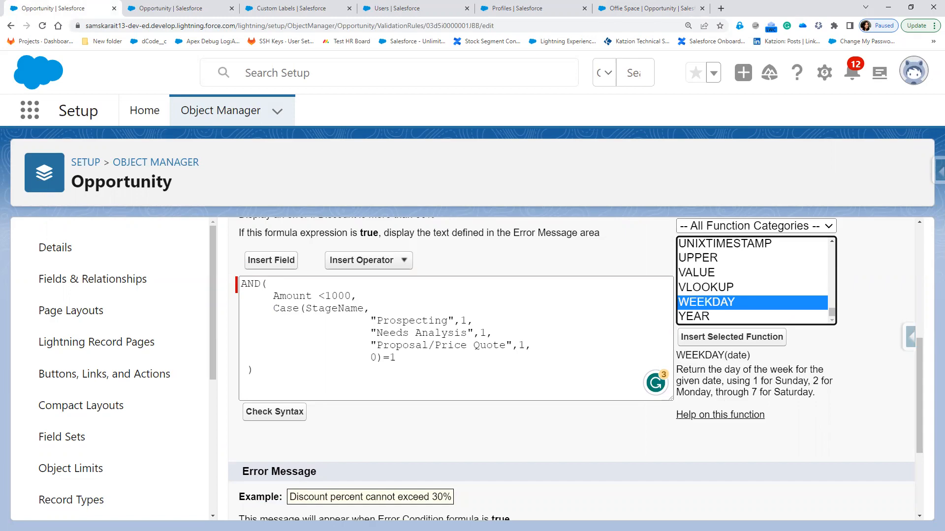
key("alt+Tab")
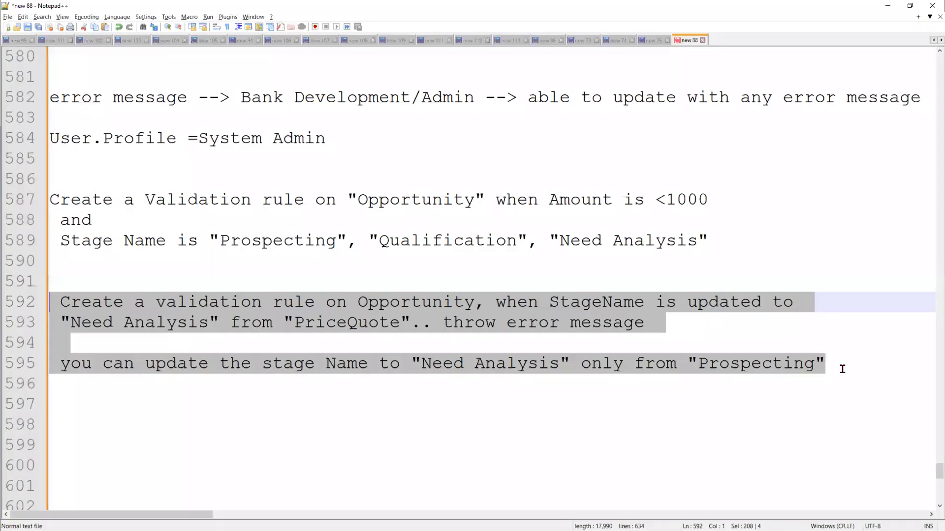
left_click(843, 369)
key("Return")
key("Return")
key("Return")
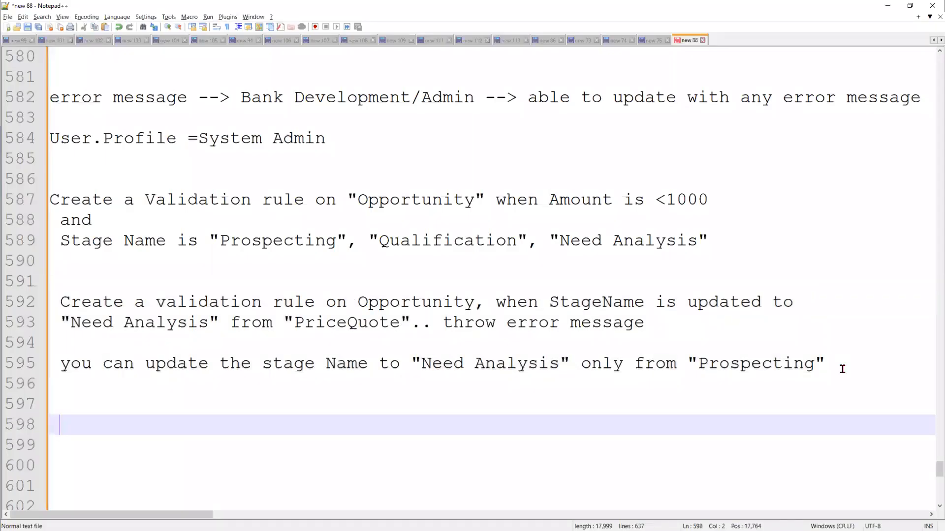
Jump the function list to PRIORVALUE and select its name in the help text
key("alt+Tab")
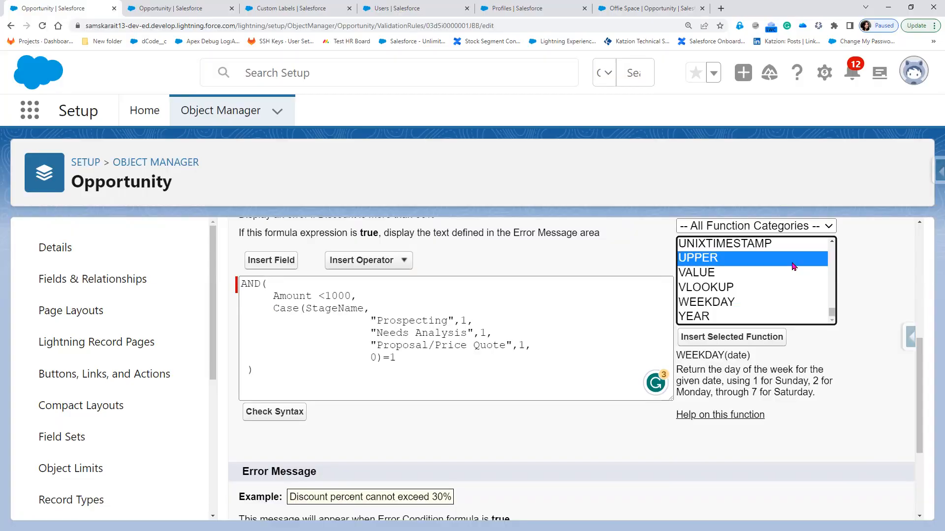
key("p")
key("r")
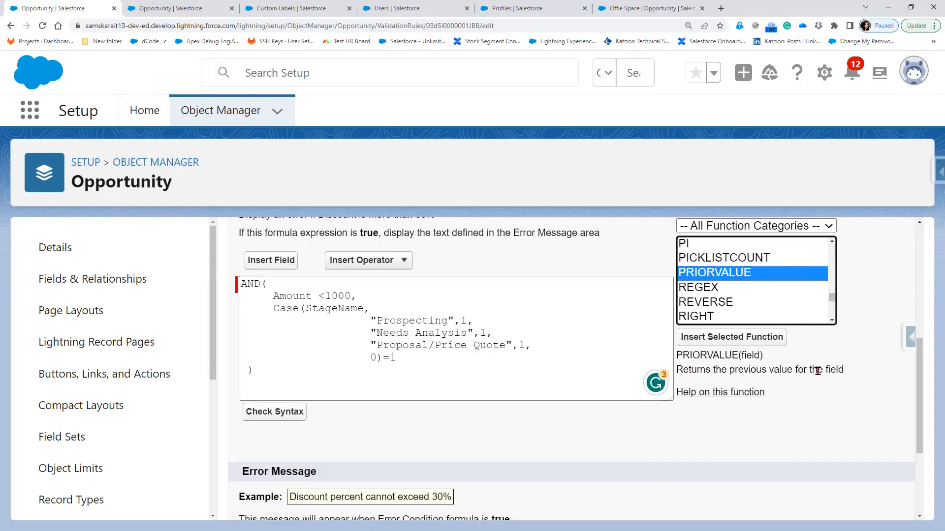
left_click(688, 353)
double_click(677, 354)
key("ctrl+c")
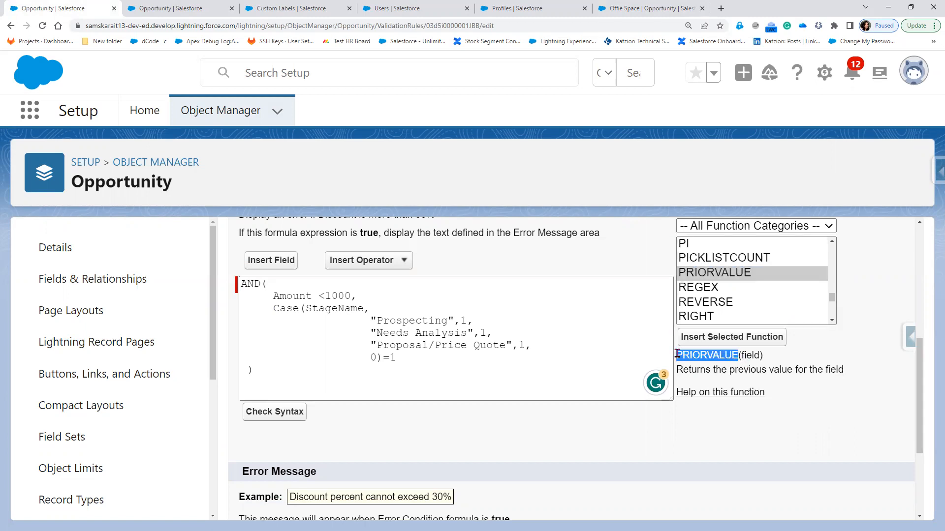
key("alt+Tab")
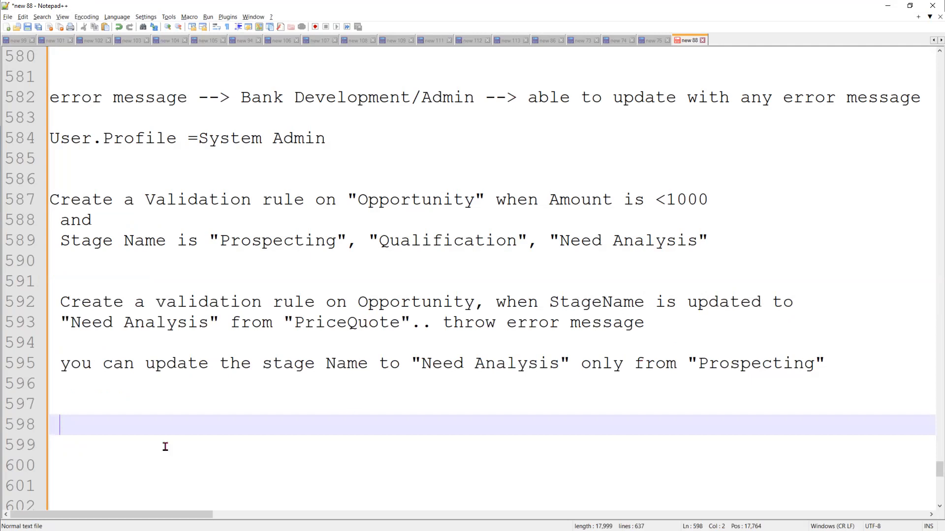
Write PRIORVALUE(stageName) on line 598 and open a new line below it
key("ctrl+v")
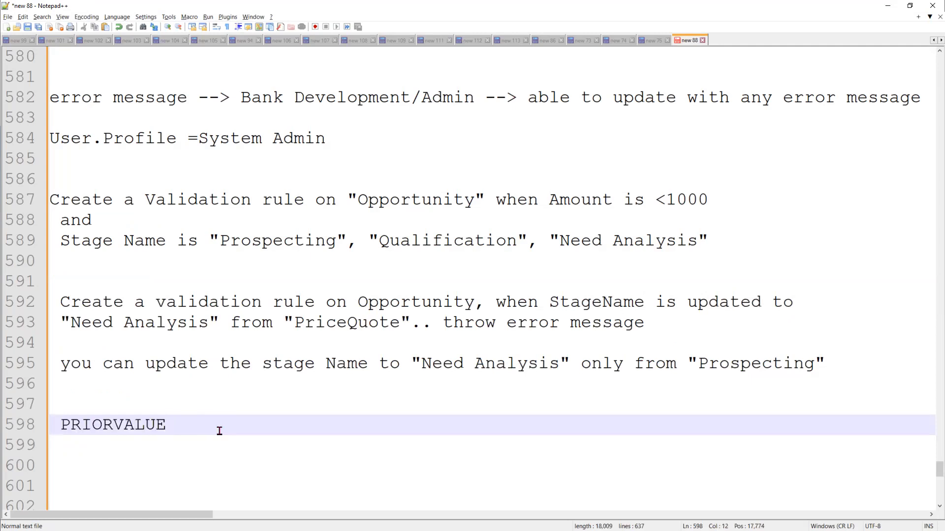
type("(stage")
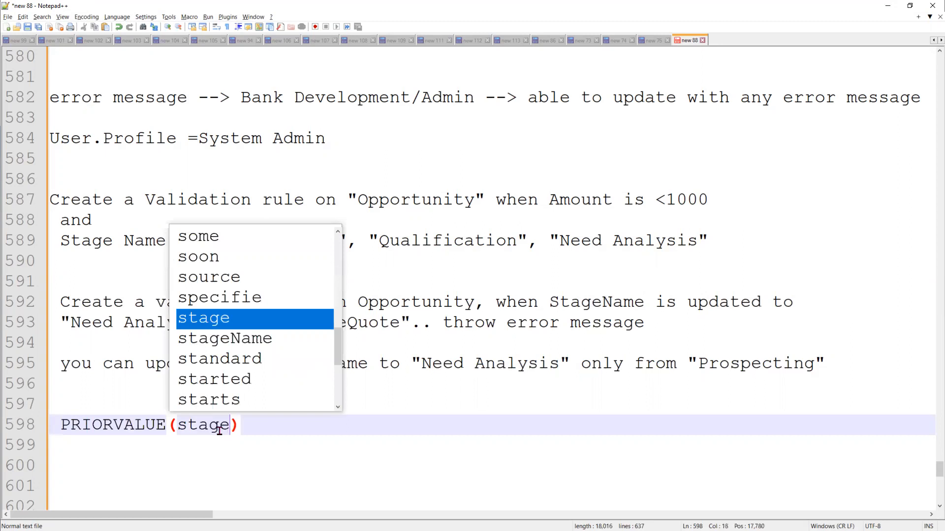
type("Name")
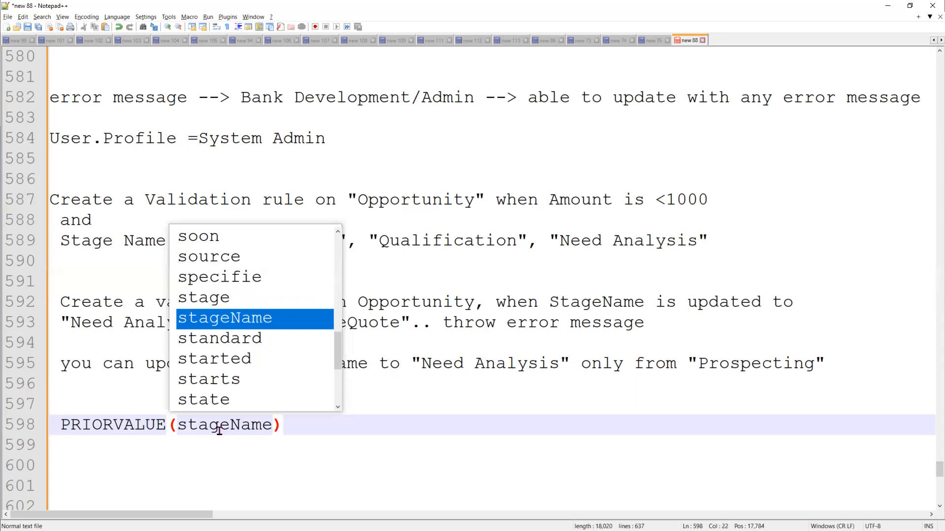
left_click(293, 425)
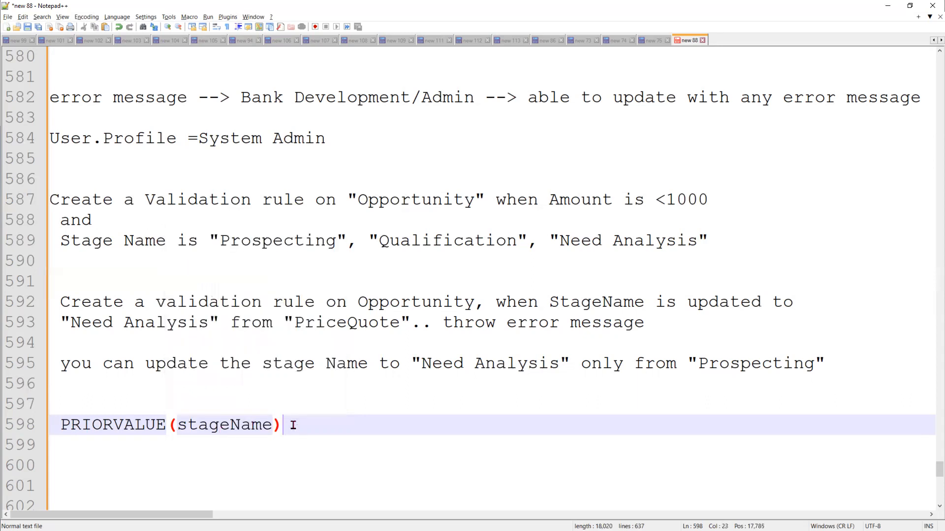
double_click(244, 428)
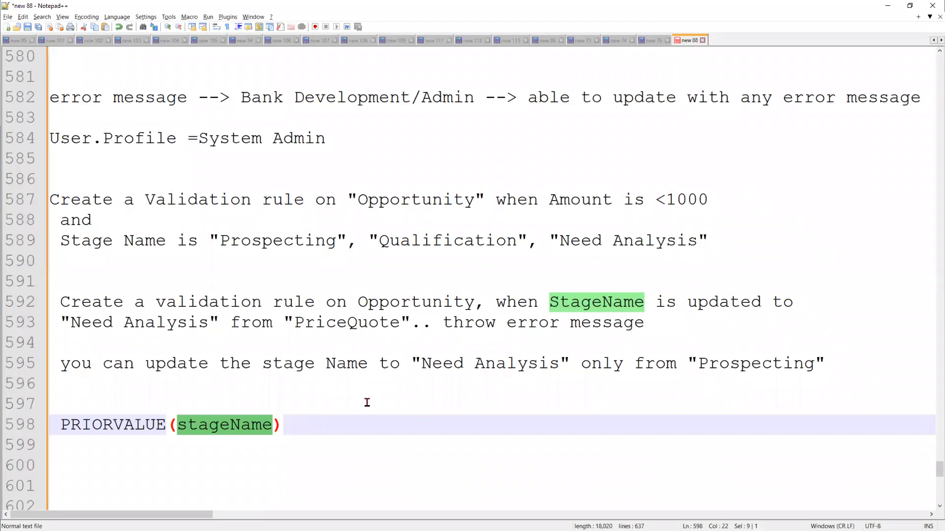
left_click(328, 419)
scroll(328, 419, "down", 2)
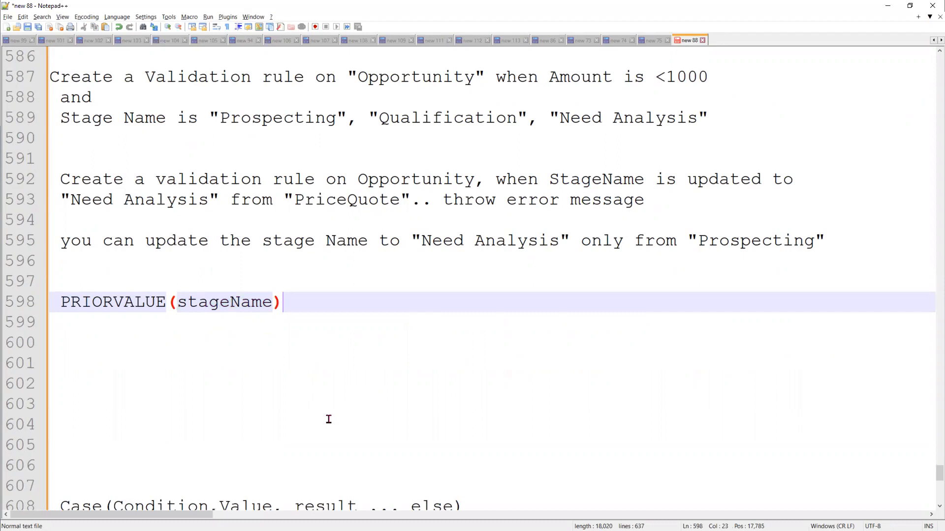
key("Return")
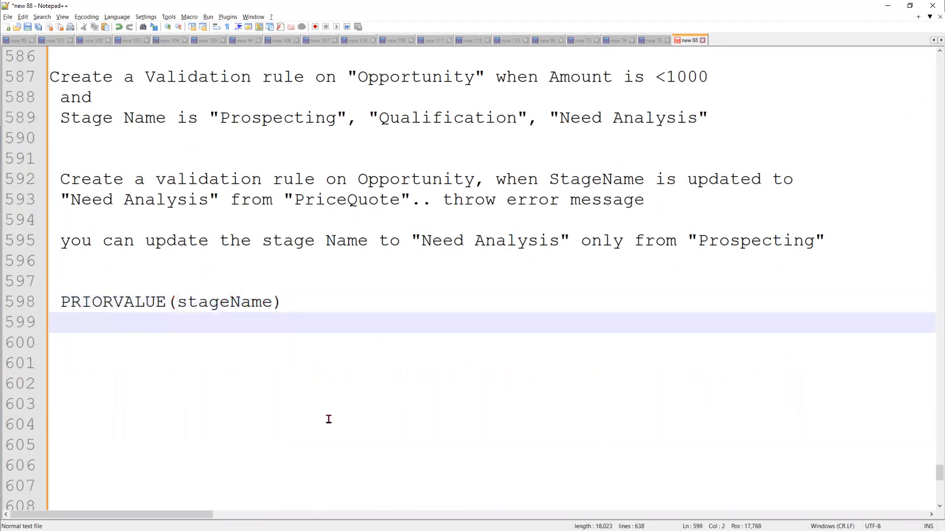
Write IsPICKVAl(StageName, with "Proposal/Price Quote" copied from the Salesforce formula as its second argument
type("IsPICKVAl(St")
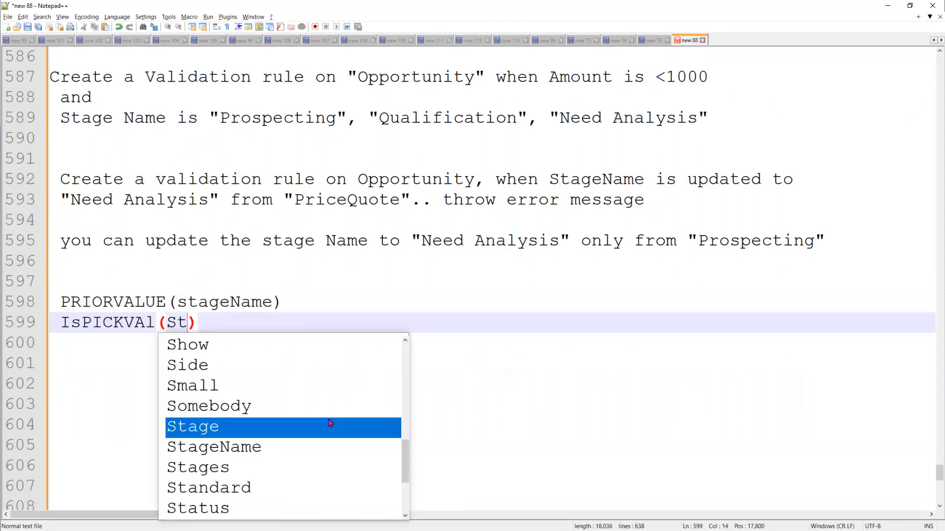
type("ageNam")
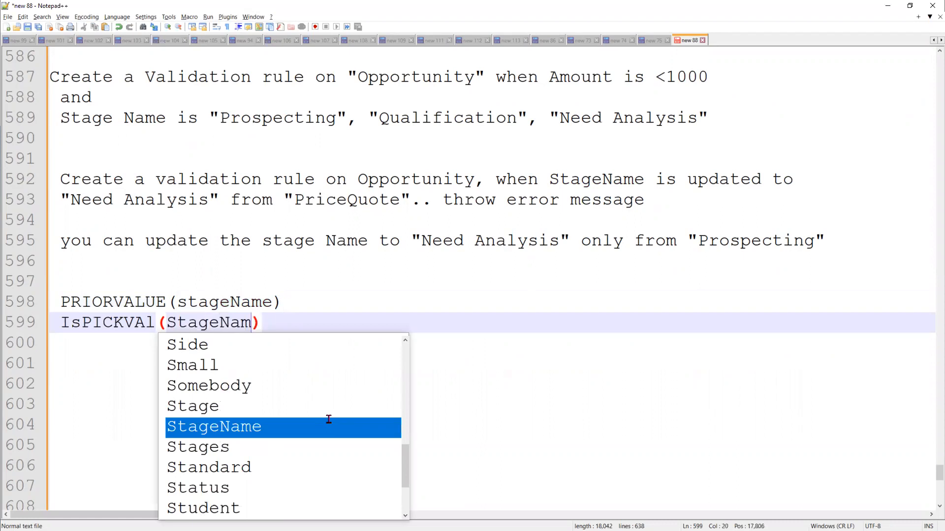
type("e,")
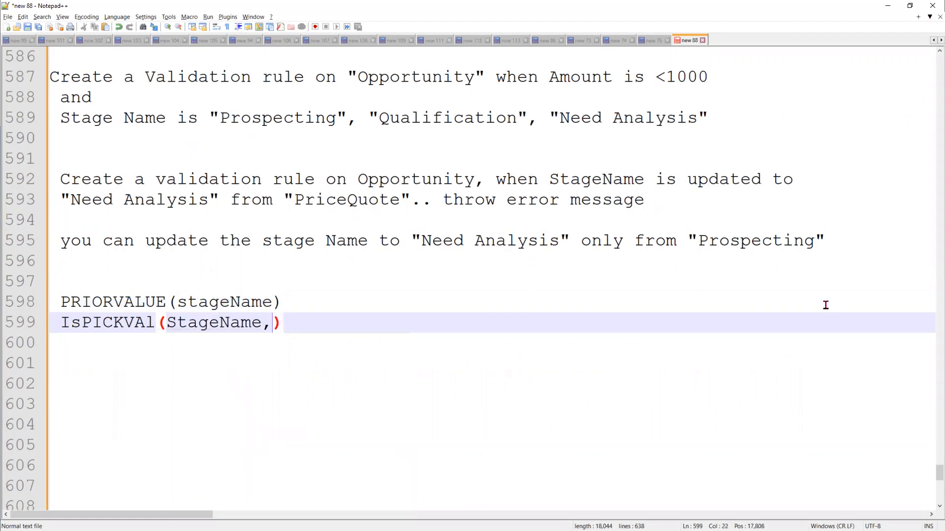
double_click(775, 246)
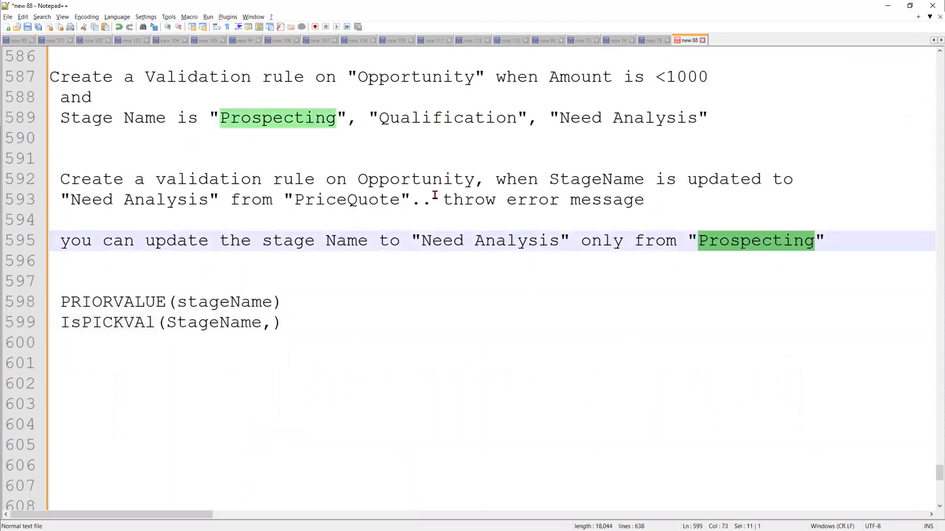
double_click(347, 199)
key("alt+Tab")
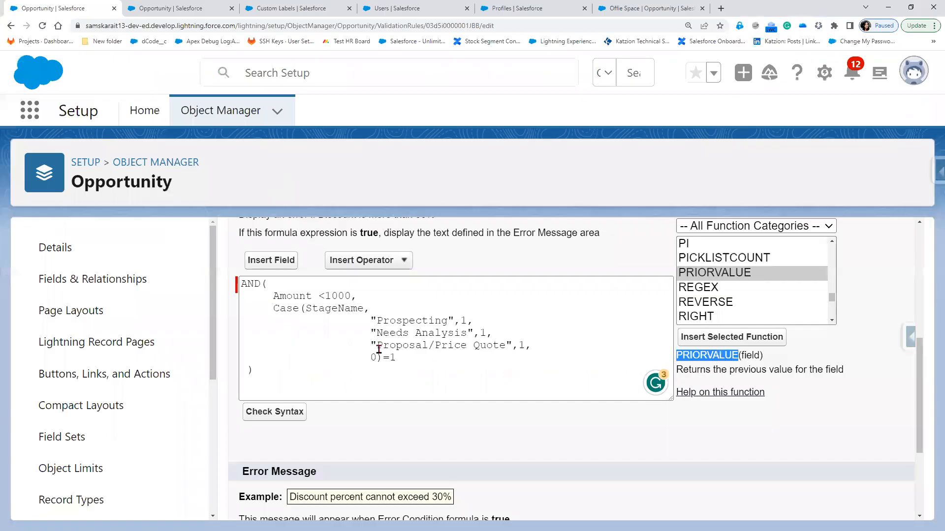
left_click_drag(375, 345, 507, 345)
key("alt+Tab")
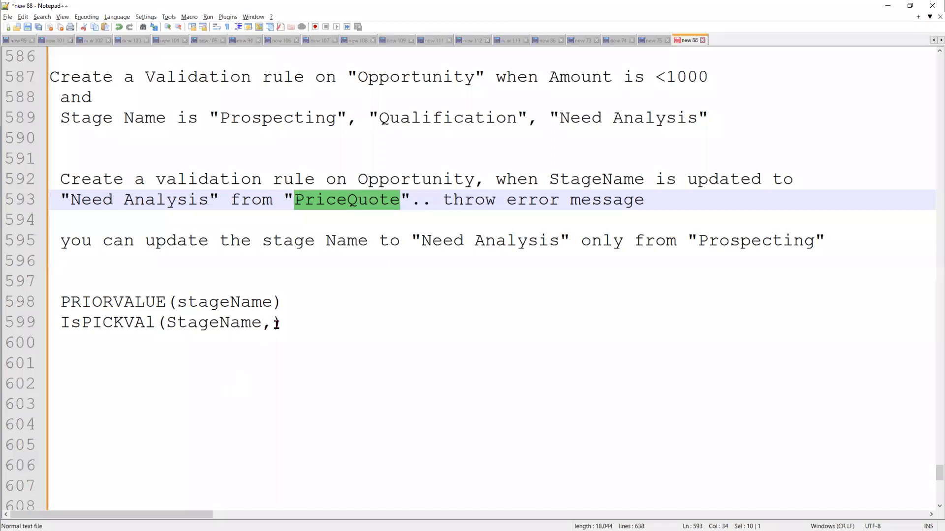
left_click(304, 324)
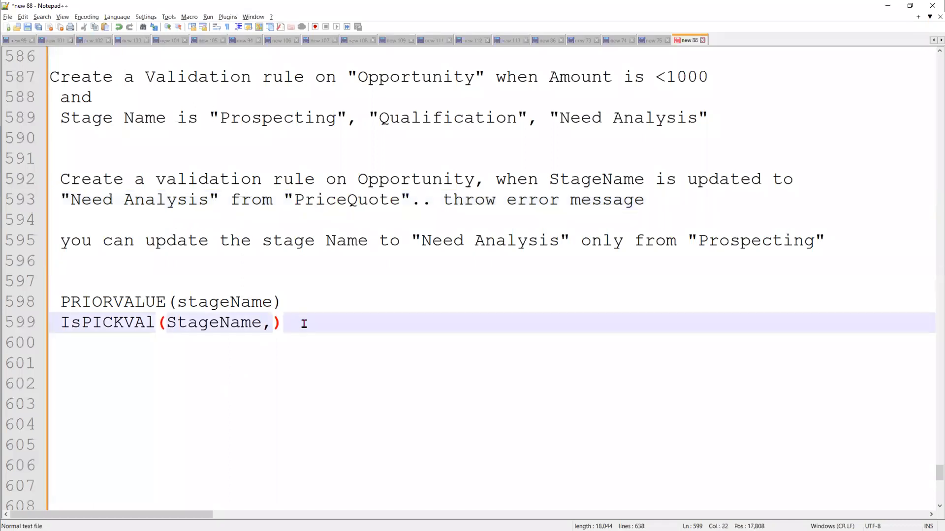
key("Left")
type("\"Proposal/Price Quote\"")
Wrap StageName on line 602 in PRIORVALUE( ) so it checks the prior stage
left_click(306, 304)
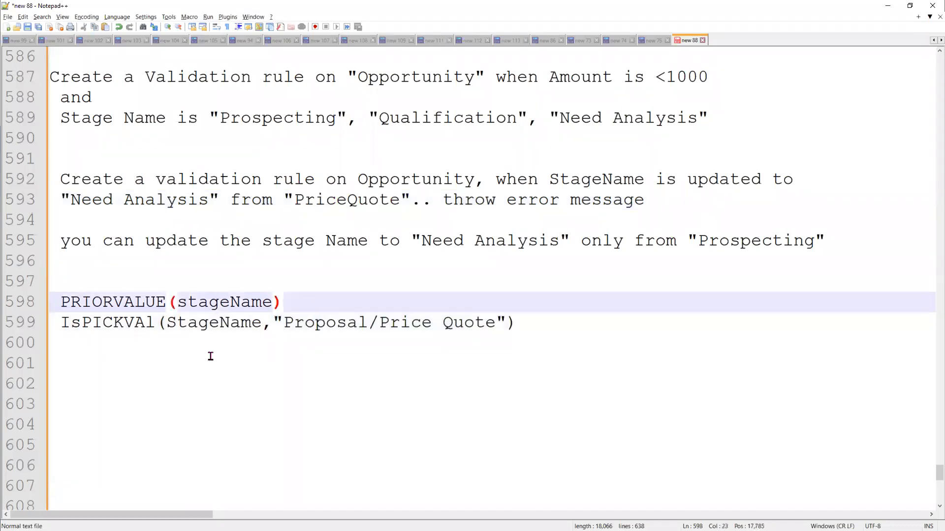
key("Return")
key("Return")
key("Return")
double_click(233, 394)
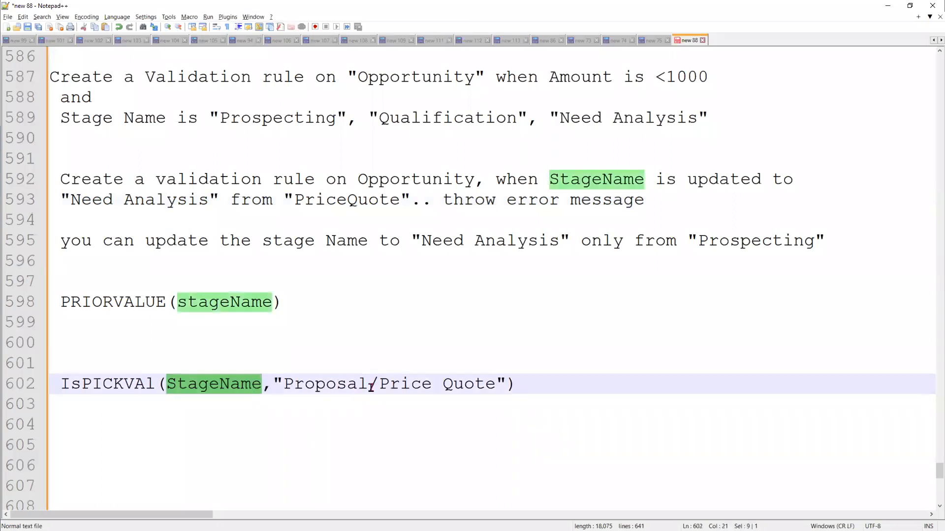
left_click(521, 385)
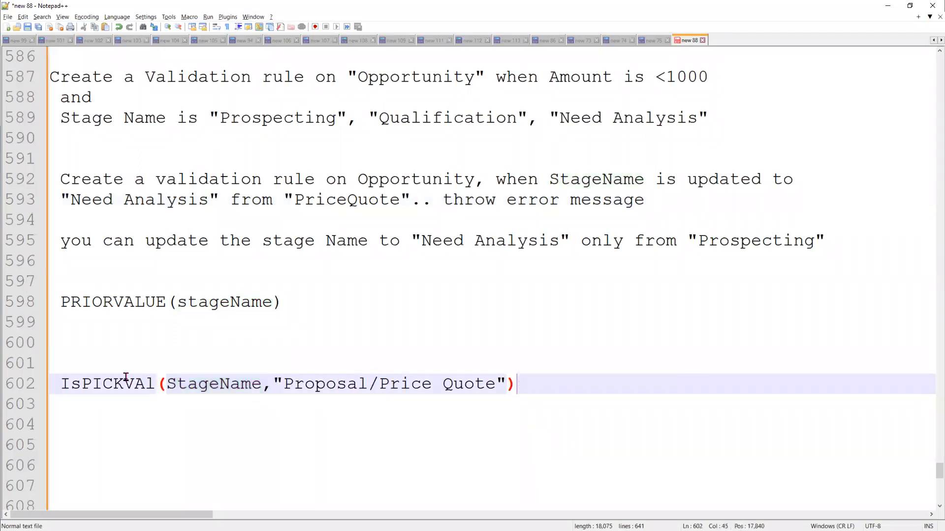
double_click(101, 302)
key("ctrl+c")
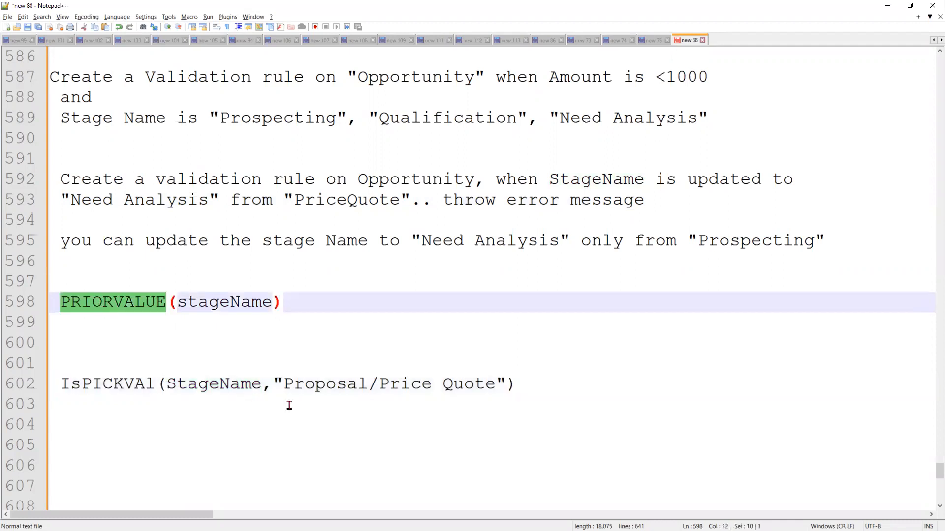
key("Down")
key("Down")
key("Down")
key("Down")
key("ctrl+v")
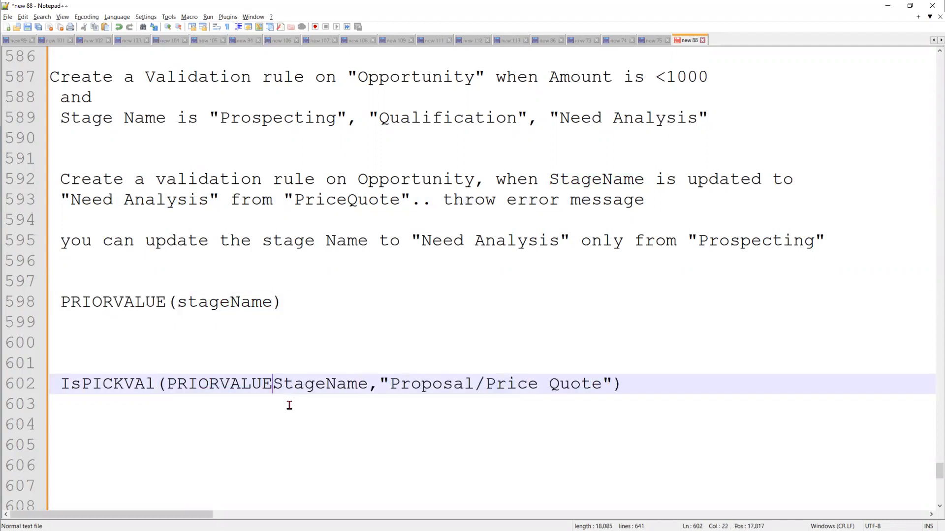
type("(")
left_click(380, 383)
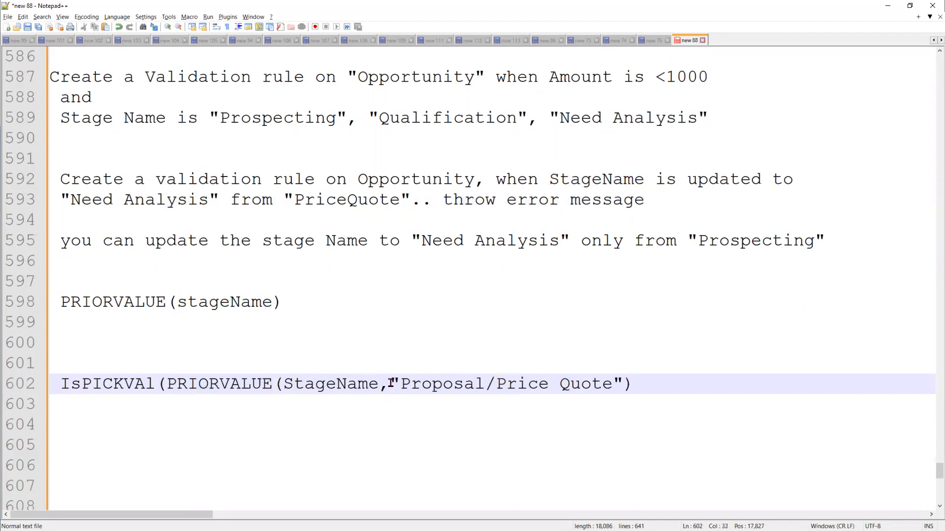
type(")")
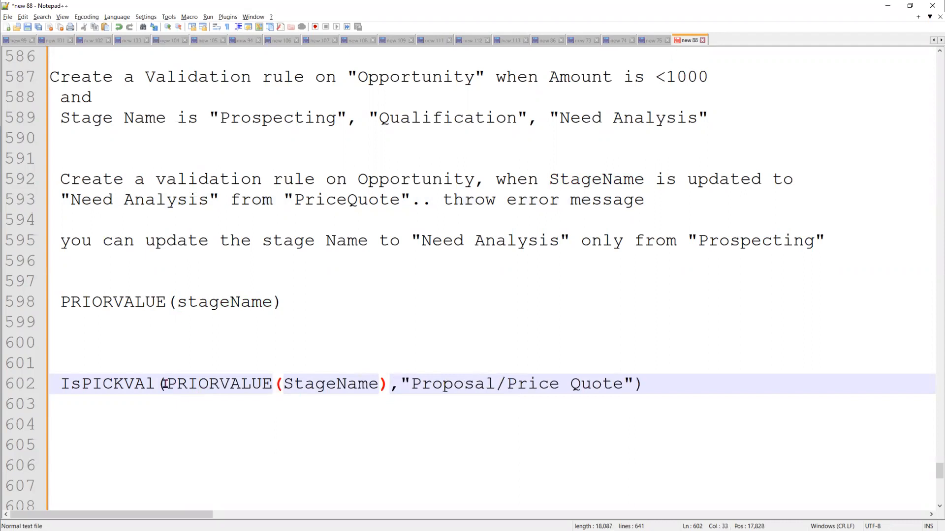
Verify line 602's arguments and delete the leftover PRIORVALUE(stageName) line
left_click_drag(168, 384, 388, 384)
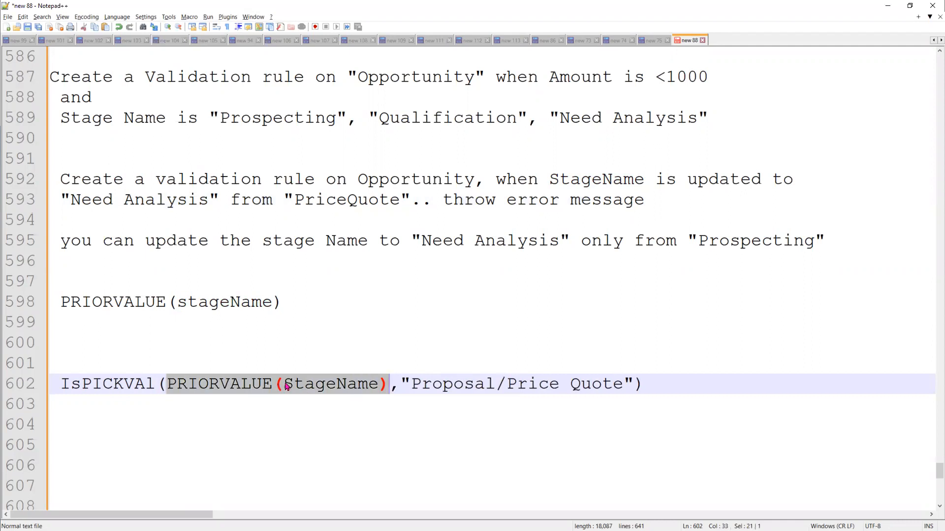
double_click(357, 386)
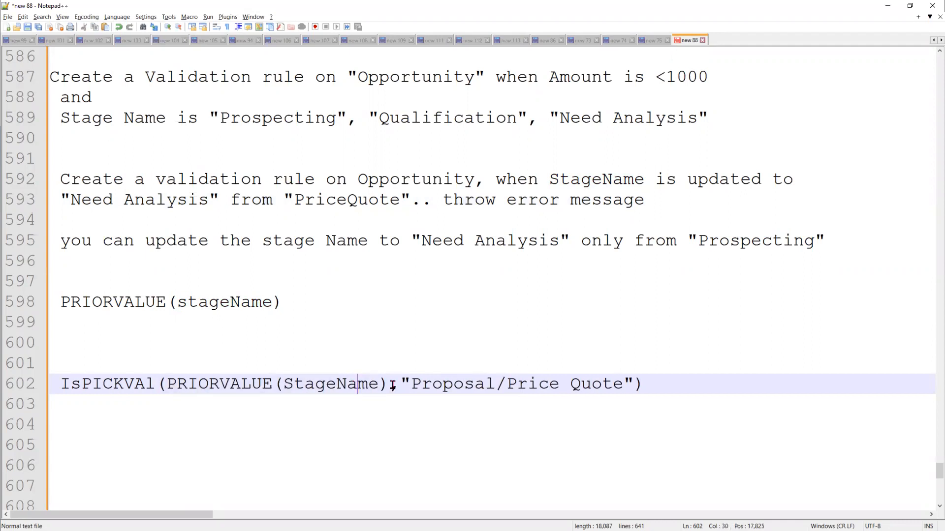
left_click_drag(399, 383, 626, 383)
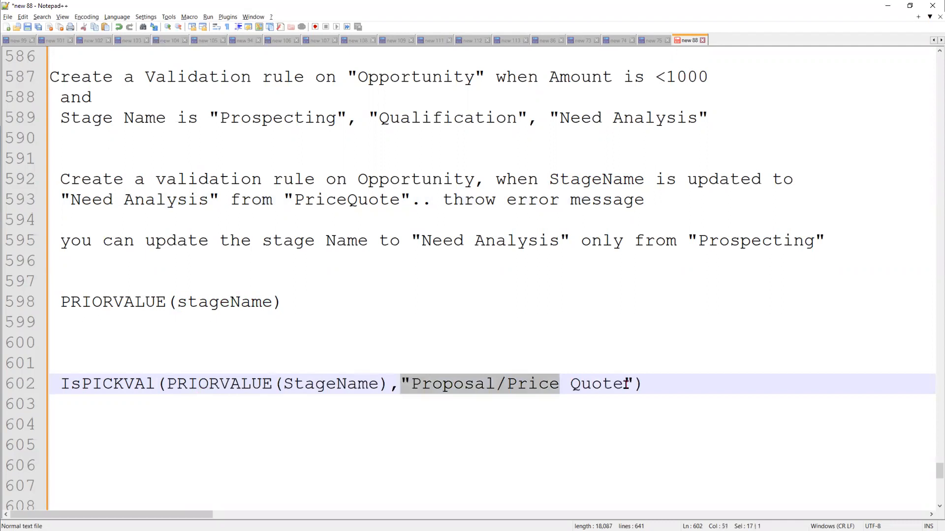
left_click(26, 311)
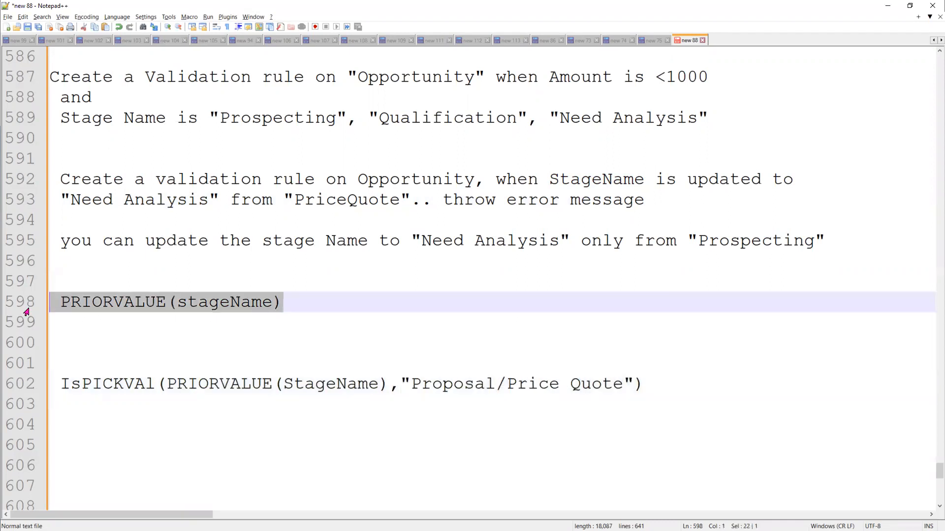
key("Delete")
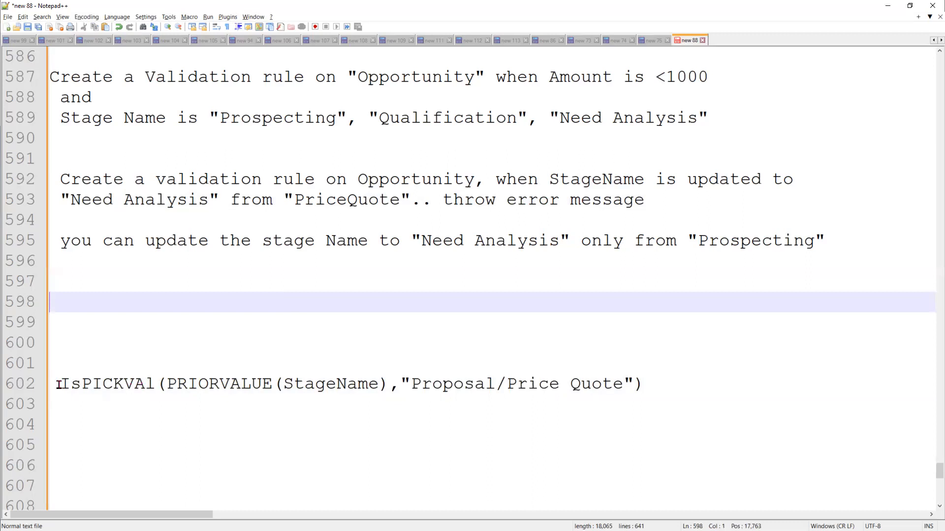
Duplicate line 602 as line 603 and strip PRIORVALUE( and its extra closing bracket
triple_click(673, 378)
key("ctrl+c")
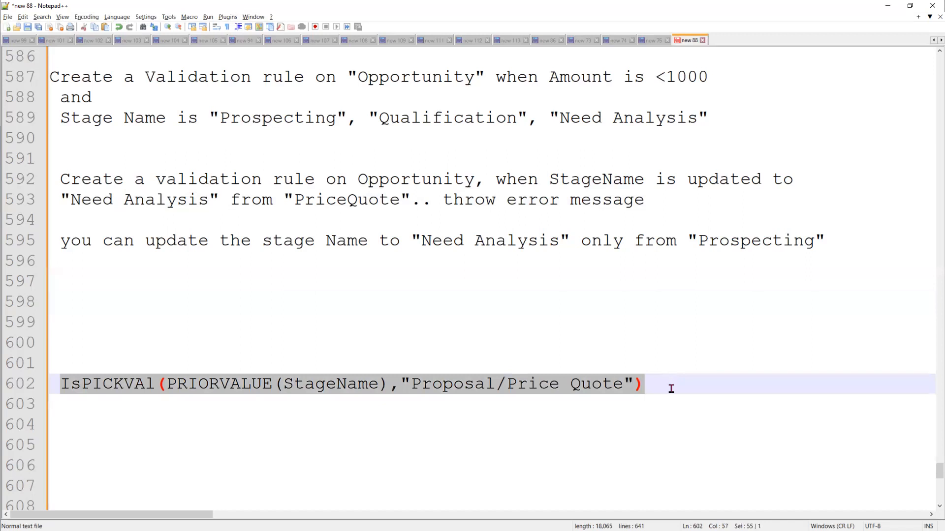
left_click(671, 389)
key("ctrl+v")
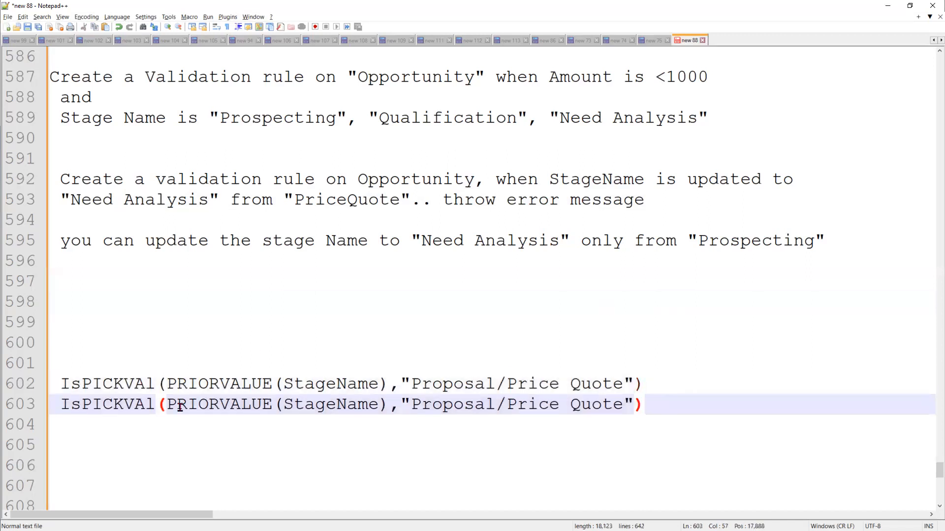
double_click(266, 400)
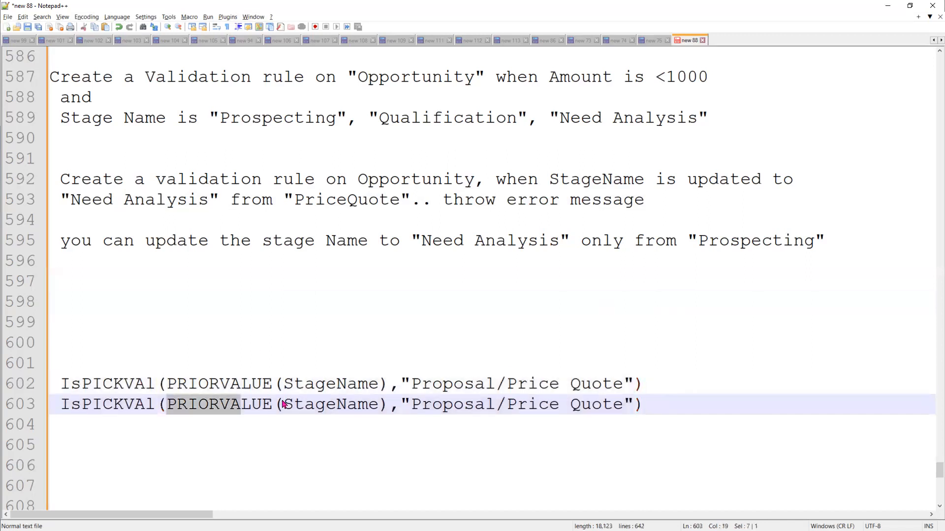
key("shift+Right")
key("Delete")
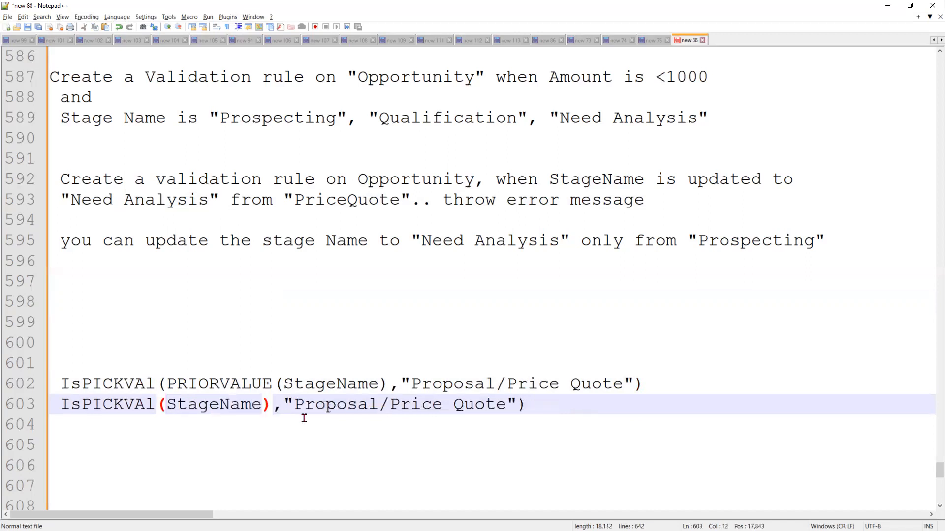
left_click(286, 405)
key("Delete")
Replace line 603's stage value with "Need Analysis" copied from the note on line 595
left_click_drag(284, 405, 500, 403)
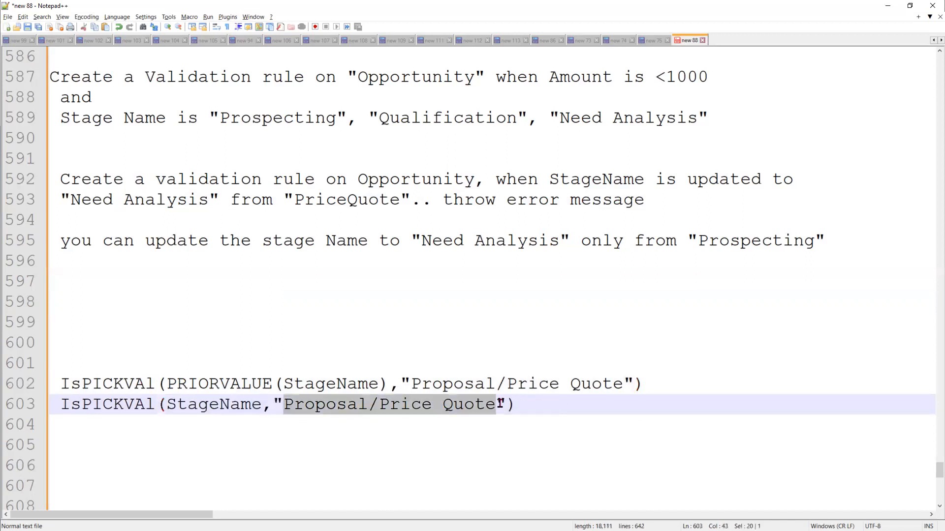
key("Delete")
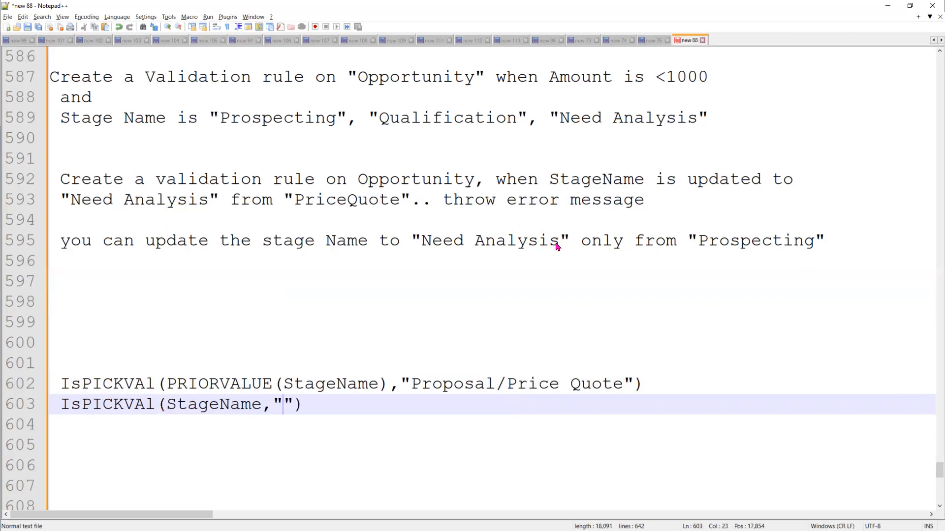
left_click_drag(422, 241, 560, 241)
key("ctrl+c")
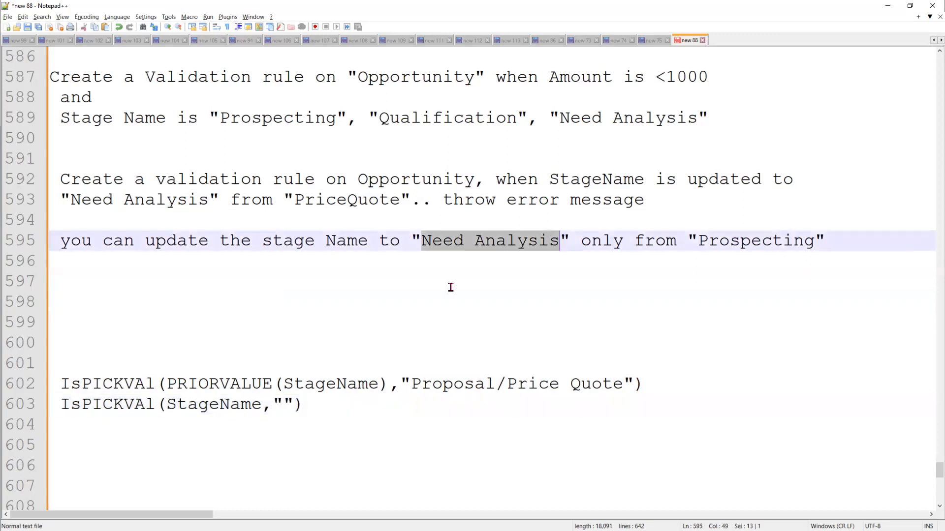
left_click(512, 410)
key("Left")
key("Left")
key("ctrl+v")
key("End")
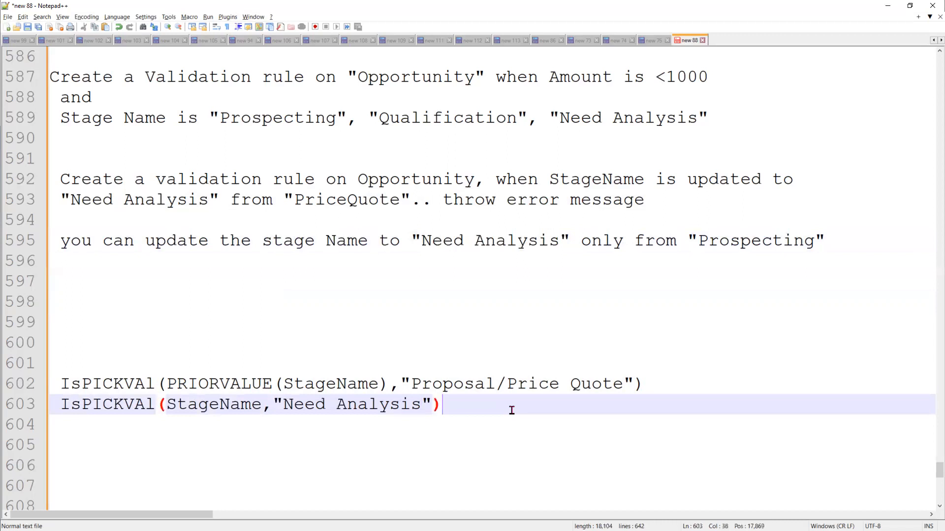
Review the prior-value check on line 602 and the Need Analysis check on line 603
left_click(59, 383, "shift")
left_click_drag(455, 407, 59, 406)
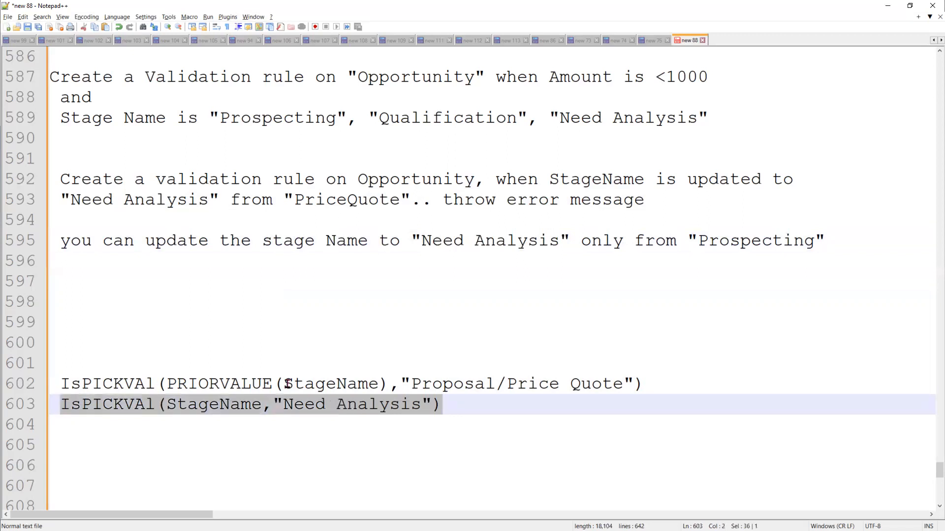
key("Up")
left_click_drag(641, 384, 32, 378)
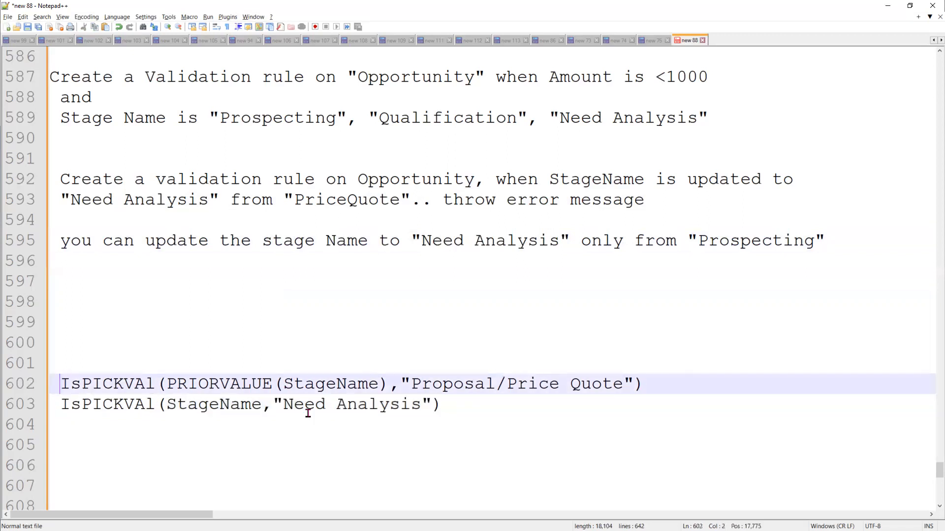
left_click_drag(441, 406, 59, 409)
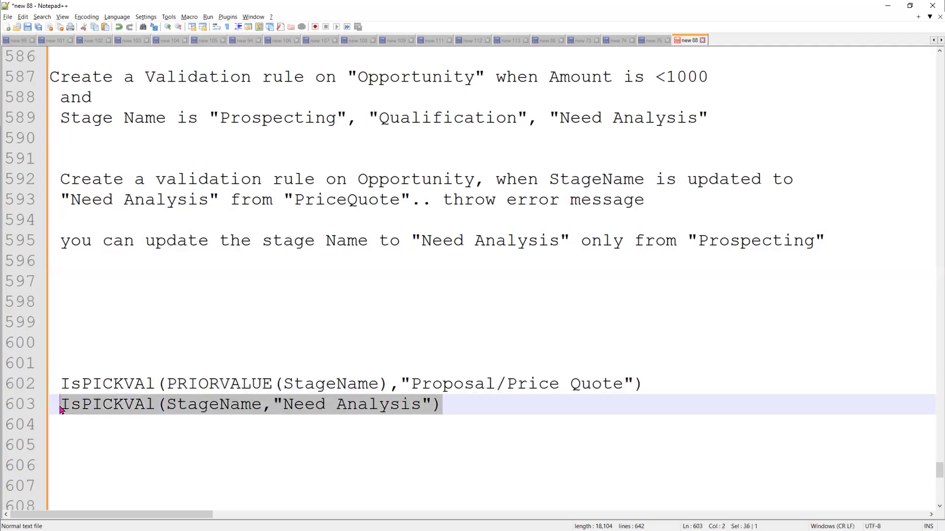
left_click(152, 355)
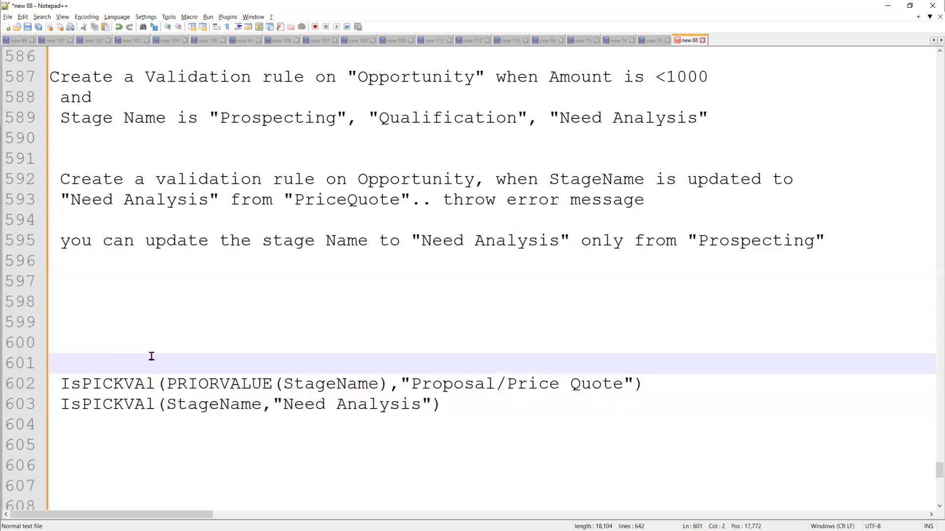
Start an AND( function on line 601 and move both IsPICKVAl checks inside it
type("A")
key("Return")
type("(")
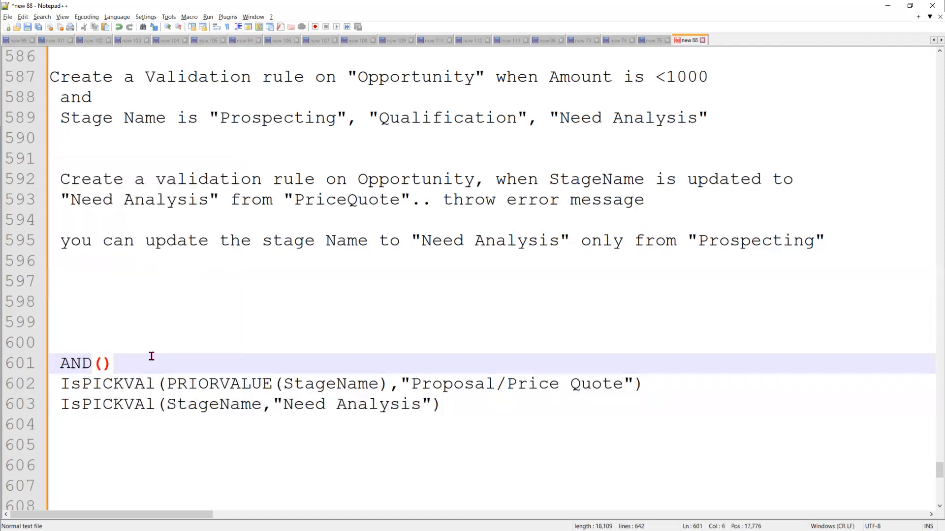
key("Return")
key("Return")
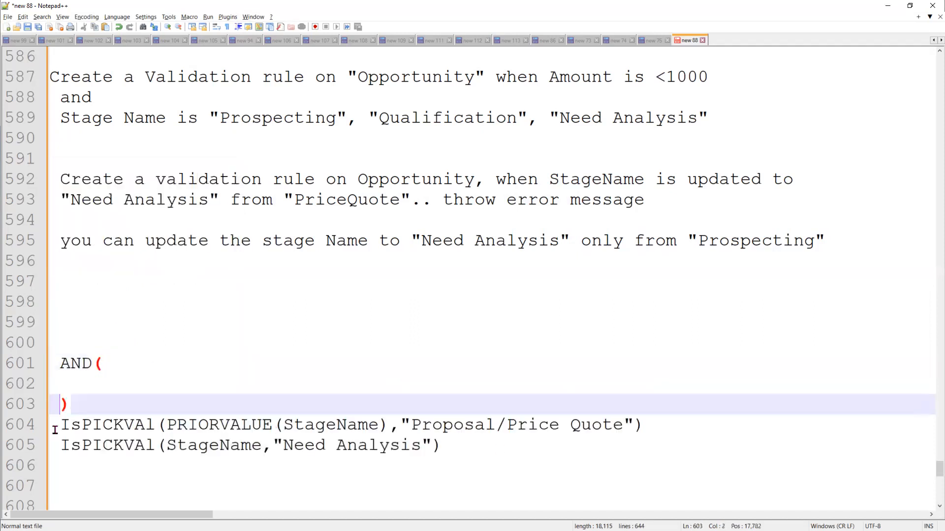
left_click_drag(55, 430, 440, 445)
key("ctrl+c")
key("BackSpace")
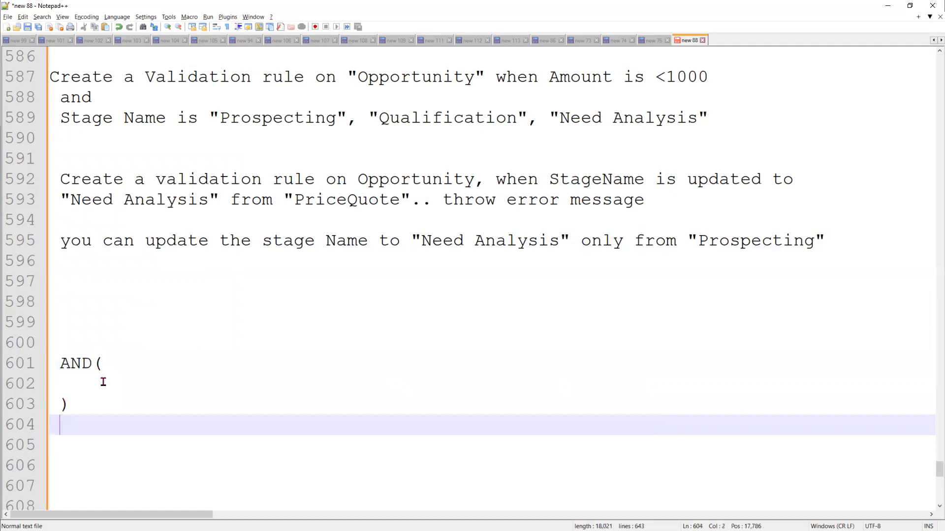
left_click(76, 388)
key("ctrl+v")
Indent the prior-value check and add a comma after it
left_click(61, 389)
key("Tab")
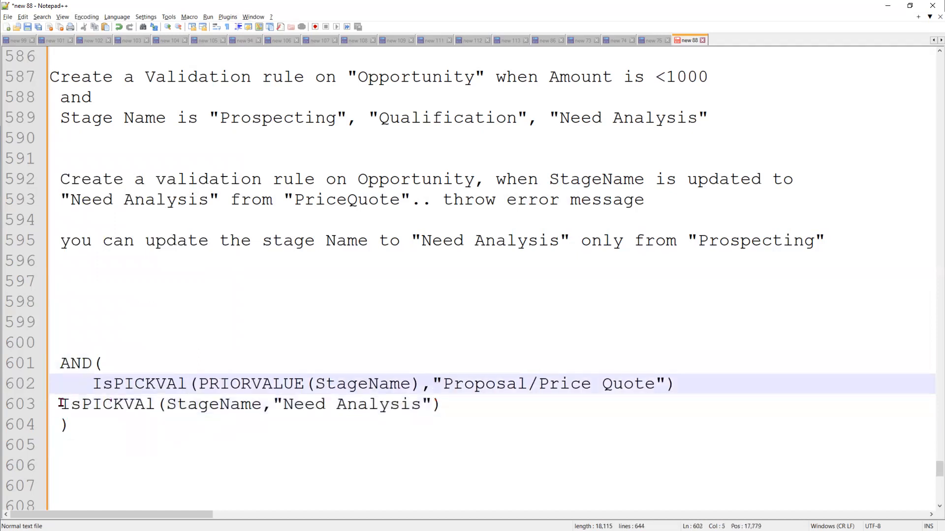
left_click(710, 379)
type(",")
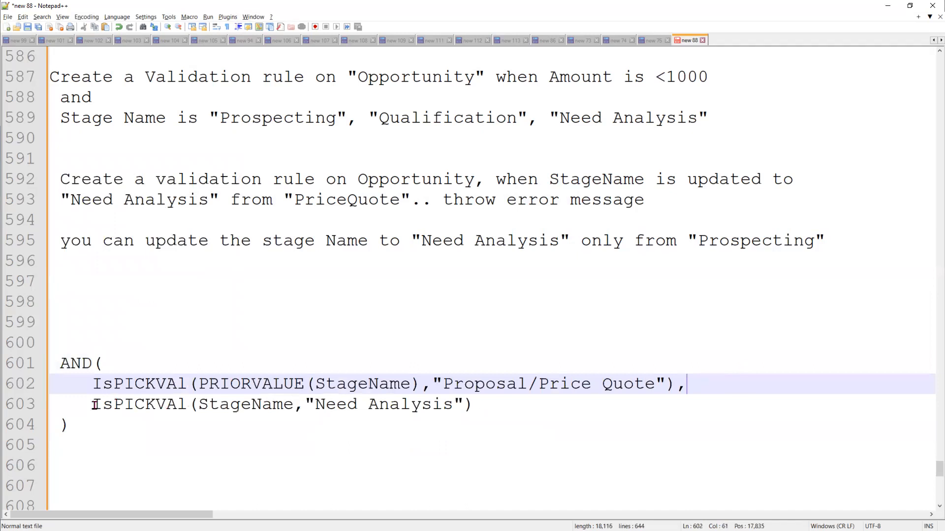
key("Down")
key("shift+Home")
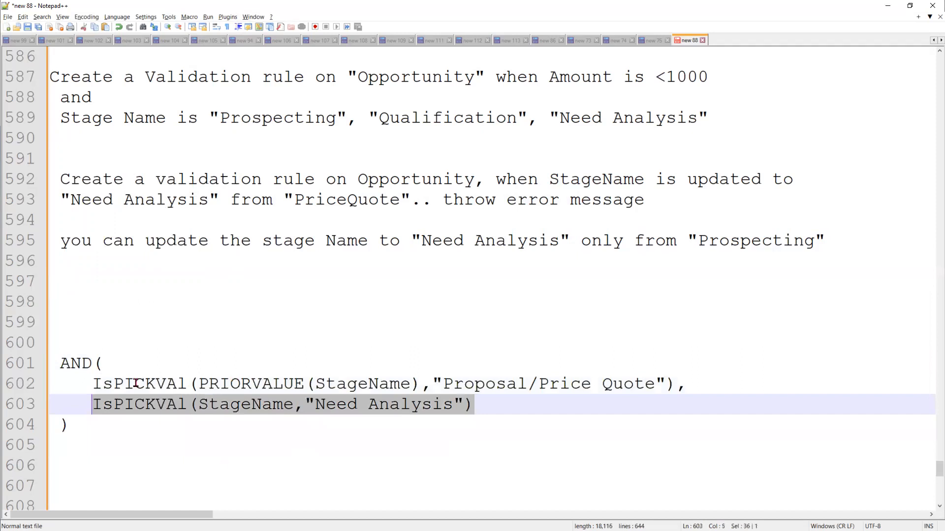
Check the AND brackets match and review the finished formula's two stage checks
left_click(127, 355)
left_click_drag(62, 367, 91, 421)
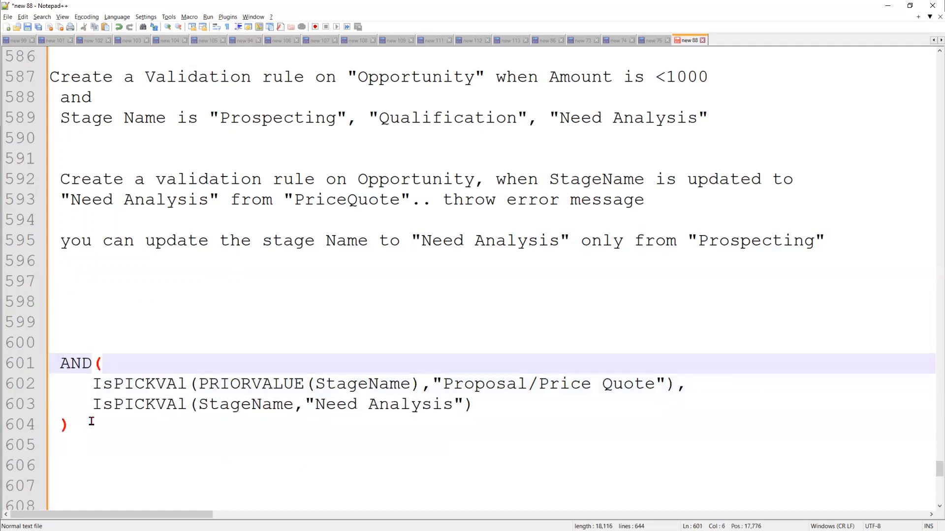
left_click(348, 461)
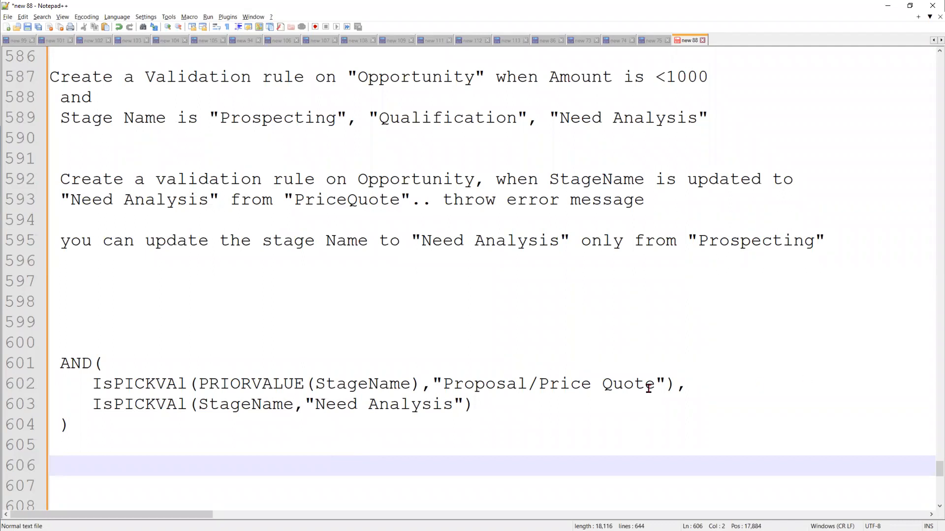
left_click_drag(688, 385, 64, 385)
left_click_drag(512, 410, 80, 398)
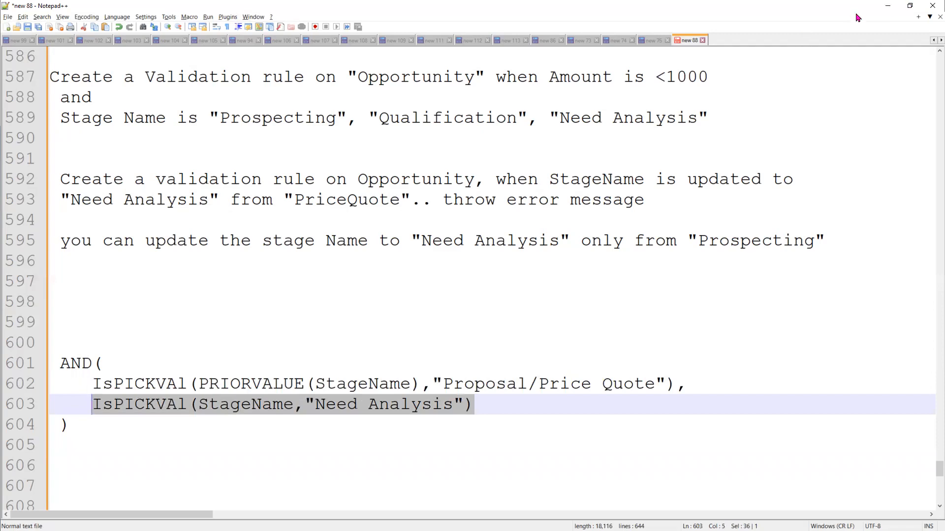
Back in Salesforce, show the Stage choices on the Offie Space opportunity, currently Needs Analysis
key("alt+Tab")
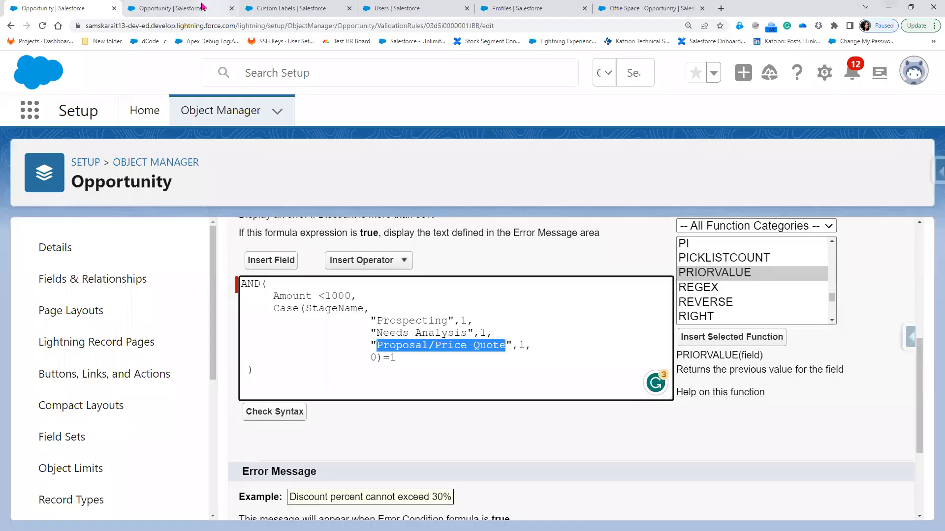
left_click(202, 7)
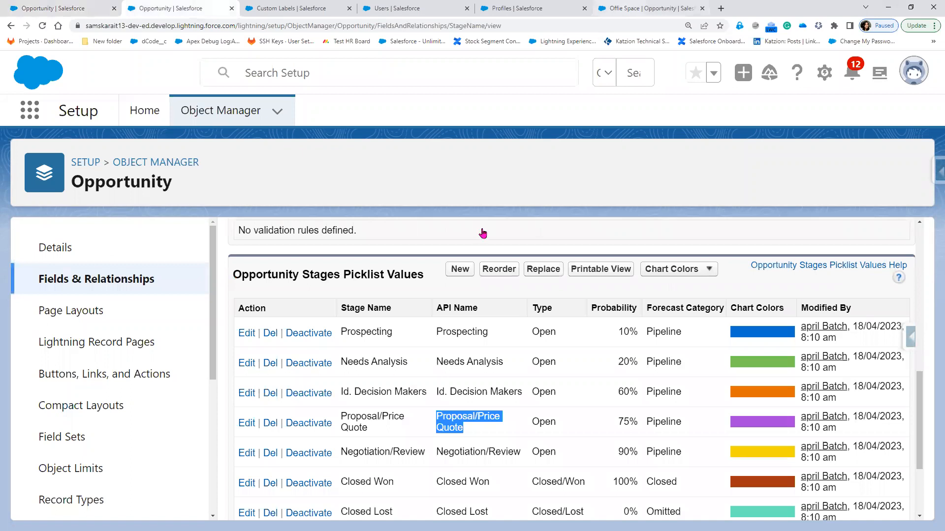
left_click(651, 8)
left_click(482, 234)
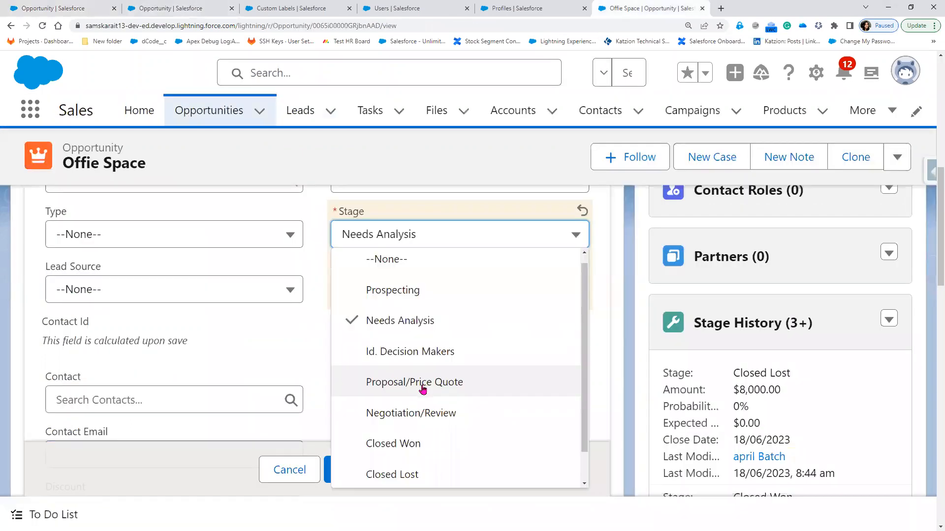
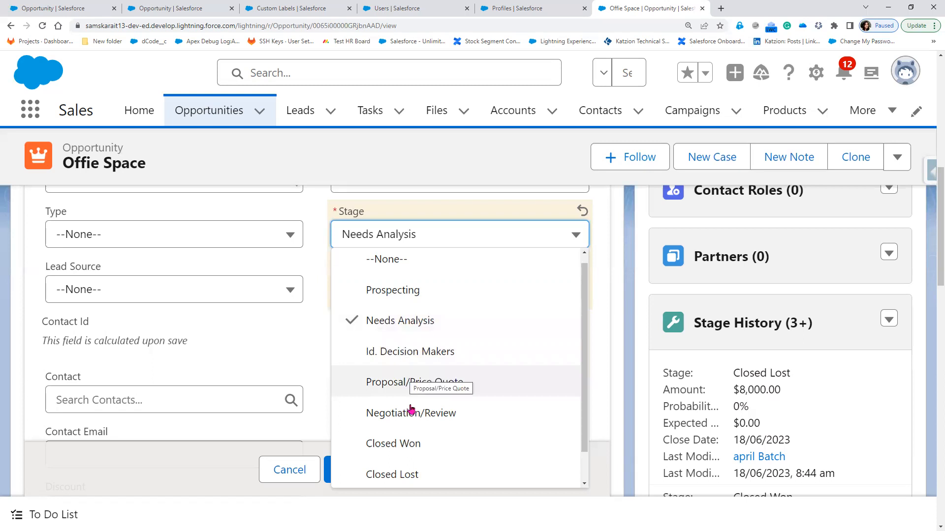
Browse the opportunity's Stage choices, leaving the Stage at Needs Analysis
scroll(411, 470, "down", 1)
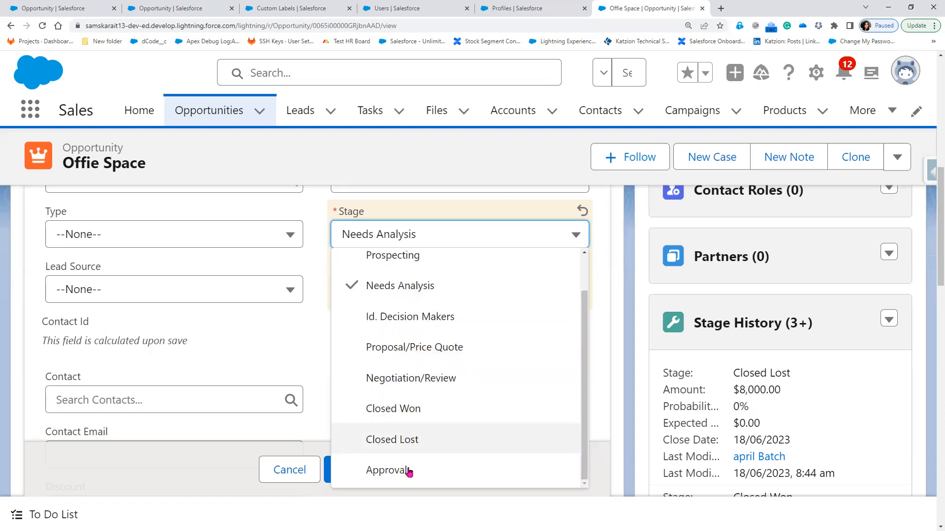
scroll(408, 472, "up", 1)
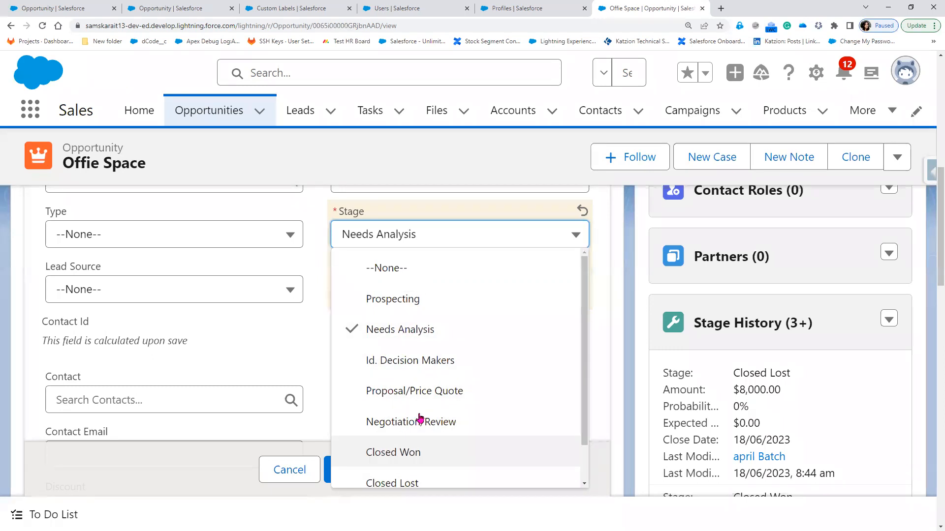
scroll(414, 420, "down", 1)
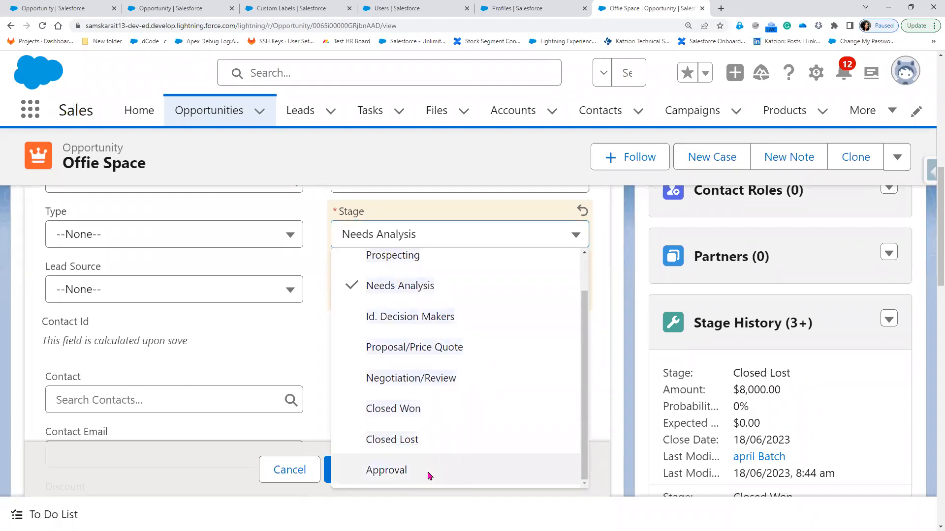
key("Escape")
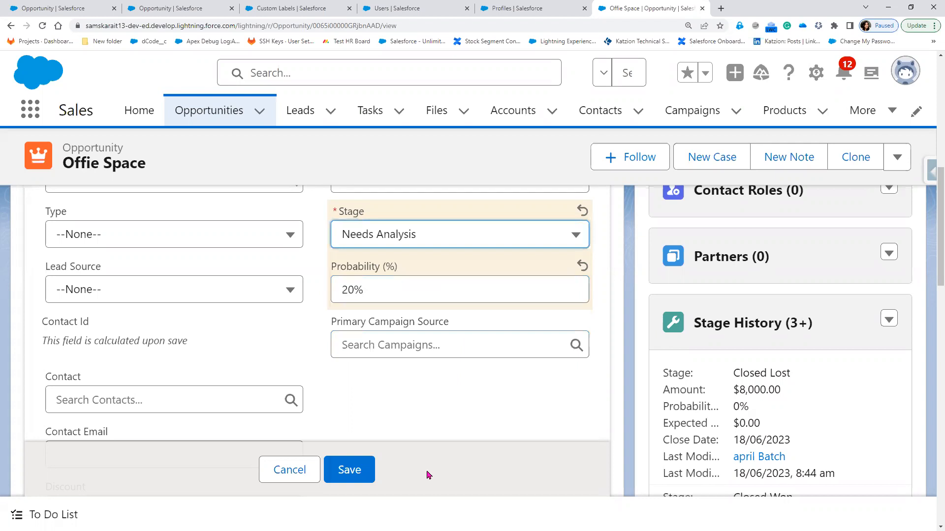
key("Down")
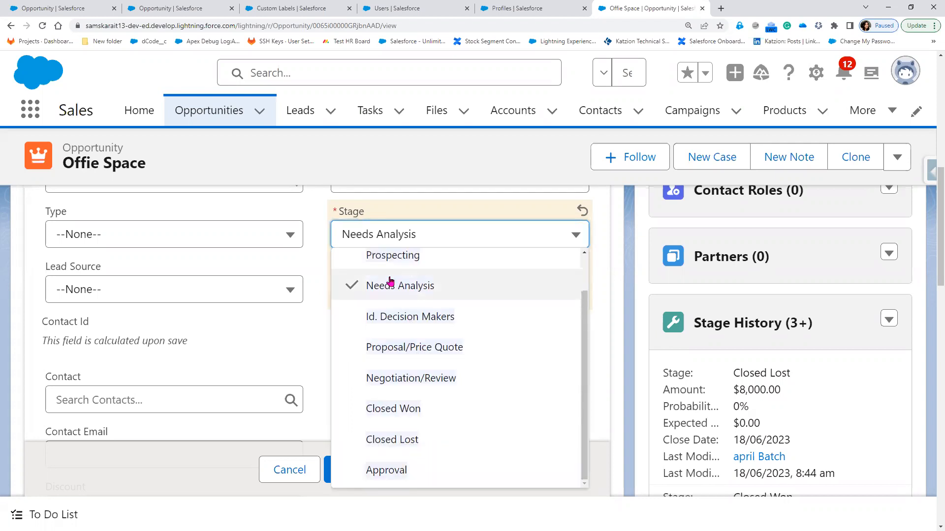
key("Down")
key("Down")
key("Down")
key("Down")
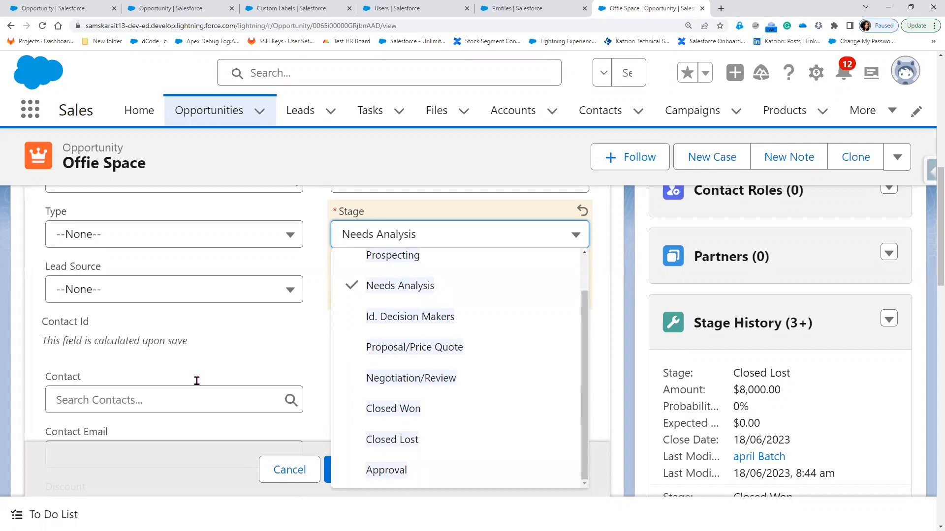
Paste the two IsPICKVAL lines below the AND formula in Notepad++, then reopen the Stage list
key("alt+Tab")
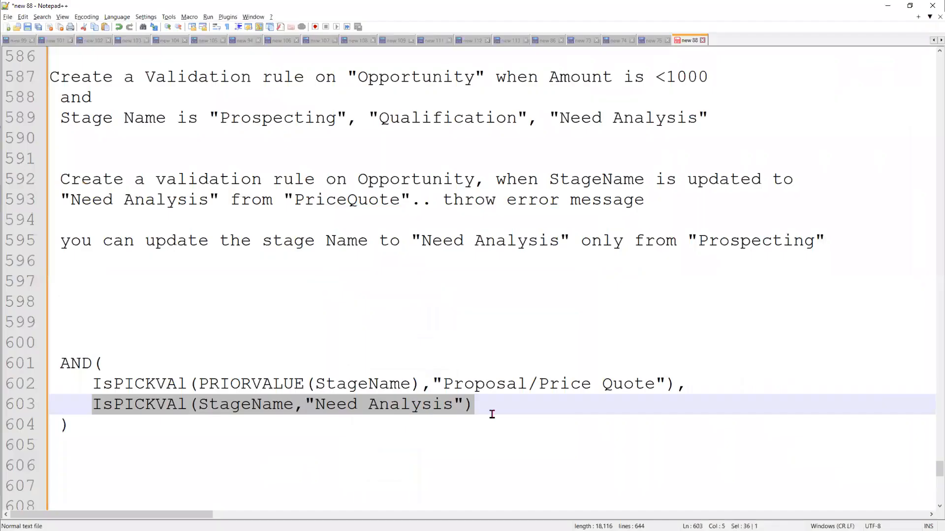
left_click(211, 436)
key("Return")
key("Return")
type("IsPICKVAl(PRIORVALUE(StageName),\"Proposal/Price Quote\")  IsPICKVAl(StageName,\"Need Analysis\")")
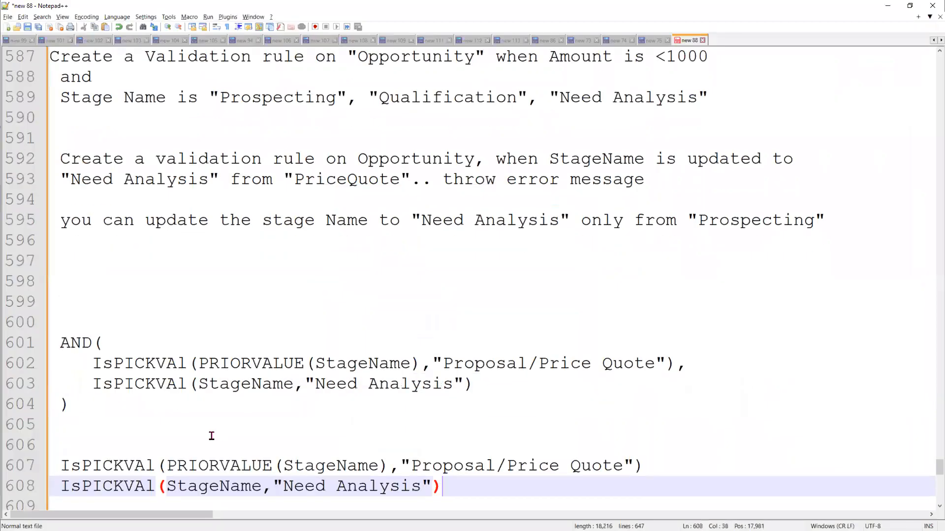
key("alt+Tab")
left_click(473, 236)
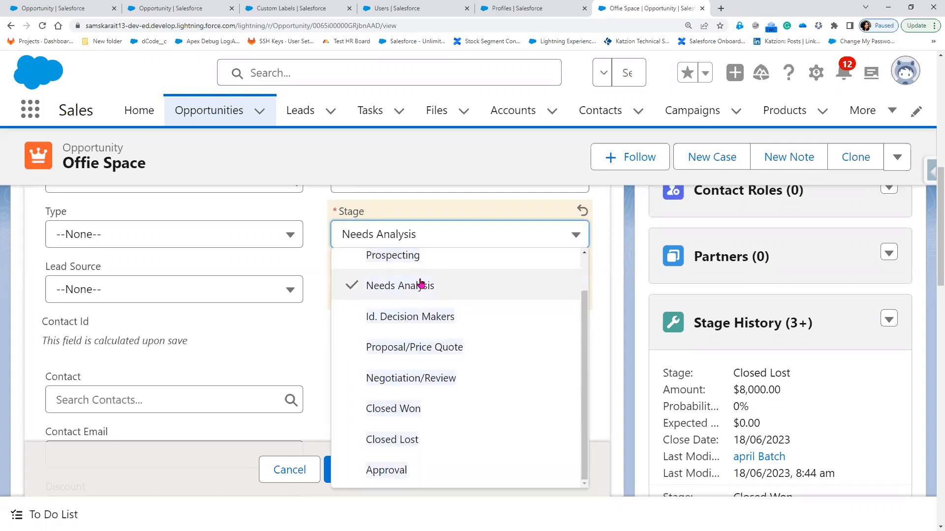
Bring up the Opportunity Stage picklist values page and highlight Prospecting
left_click(170, 16)
scroll(337, 265, "down", 2)
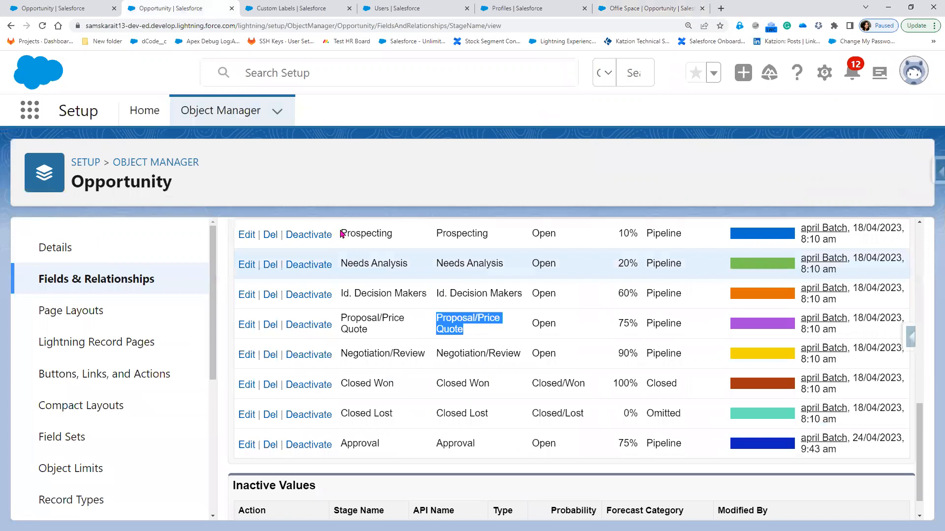
left_click(342, 234)
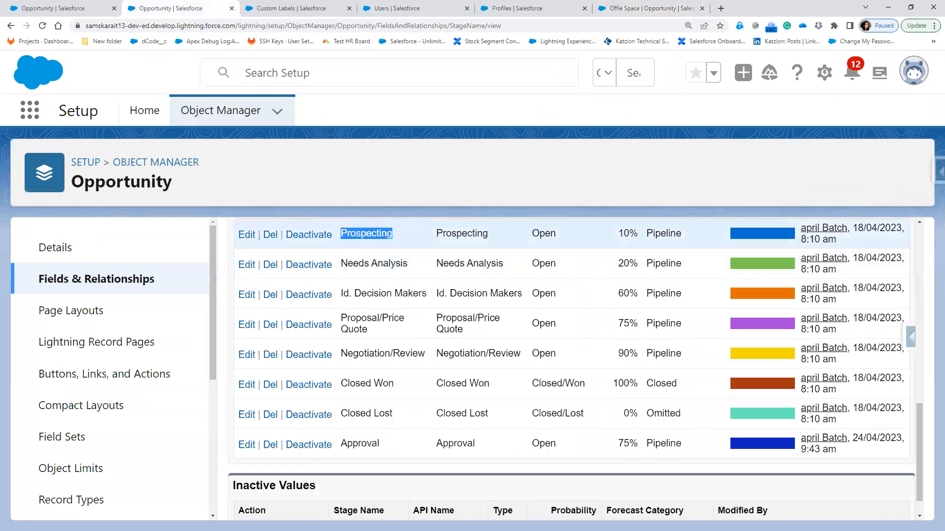
Circle Proposal/Price Quote in red and arrow the later stages back to Needs Analysis
key("alt+Tab")
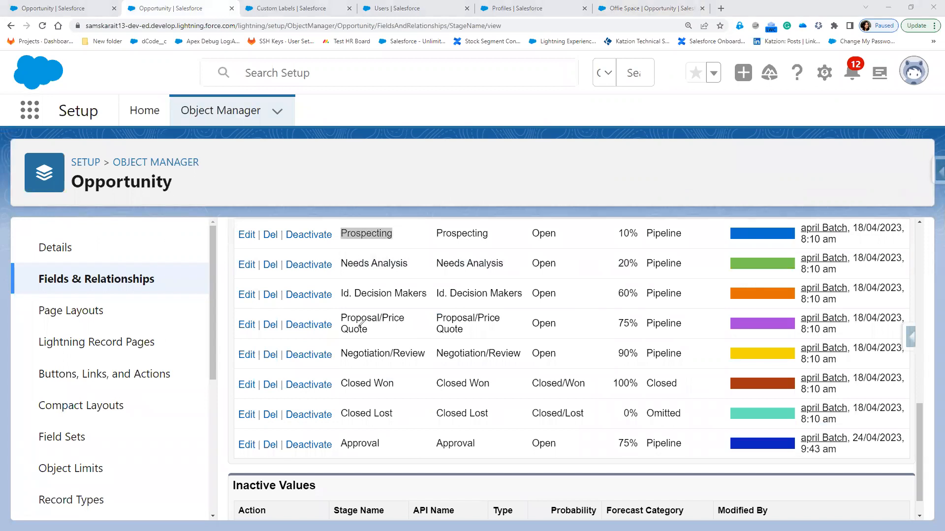
mouse_move(342, 321)
left_mouse_down()
mouse_move(341, 305)
mouse_move(403, 318)
mouse_move(345, 325)
mouse_move(320, 303)
mouse_move(338, 266)
mouse_move(337, 279)
left_mouse_up()
left_click_drag(264, 295, 301, 266)
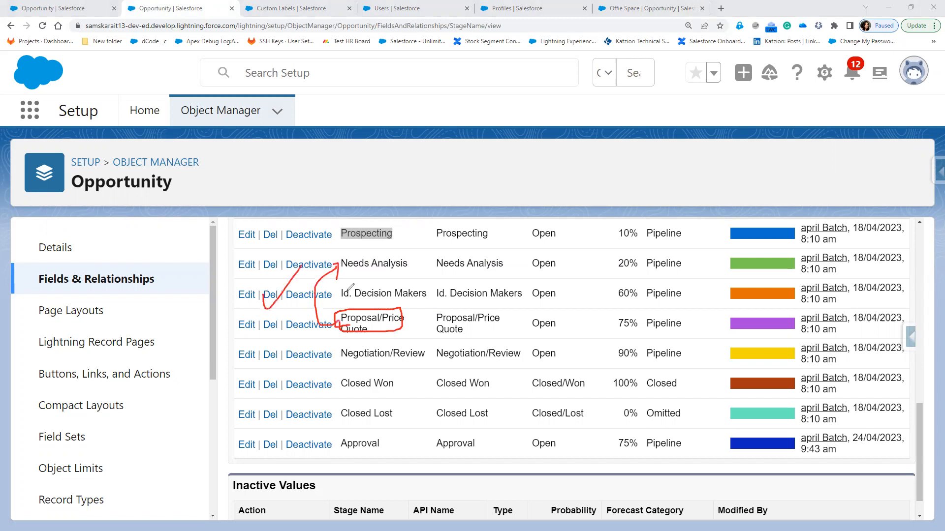
mouse_move(336, 282)
left_mouse_down()
mouse_move(433, 278)
mouse_move(449, 311)
left_mouse_up()
mouse_move(372, 463)
left_mouse_down()
mouse_move(329, 324)
mouse_move(338, 282)
left_mouse_up()
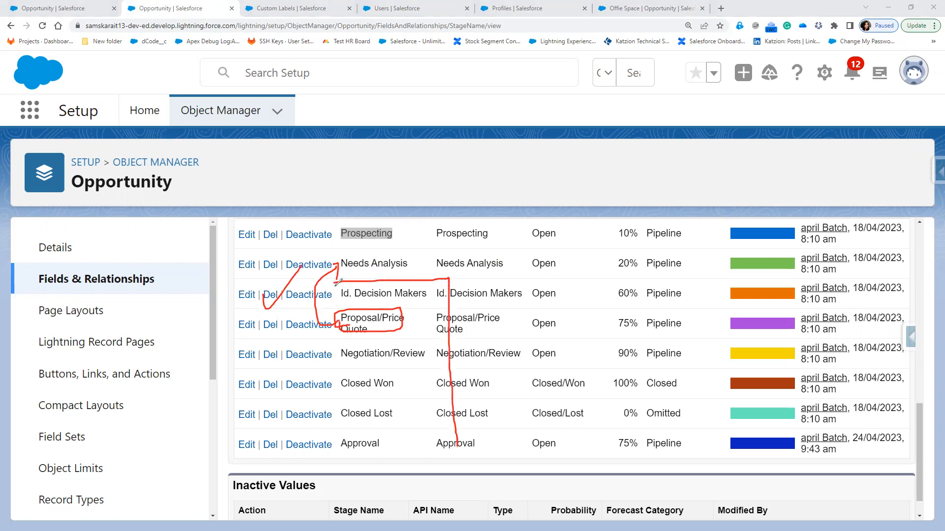
mouse_move(475, 280)
left_mouse_down()
mouse_move(495, 339)
mouse_move(501, 423)
mouse_move(478, 435)
left_mouse_up()
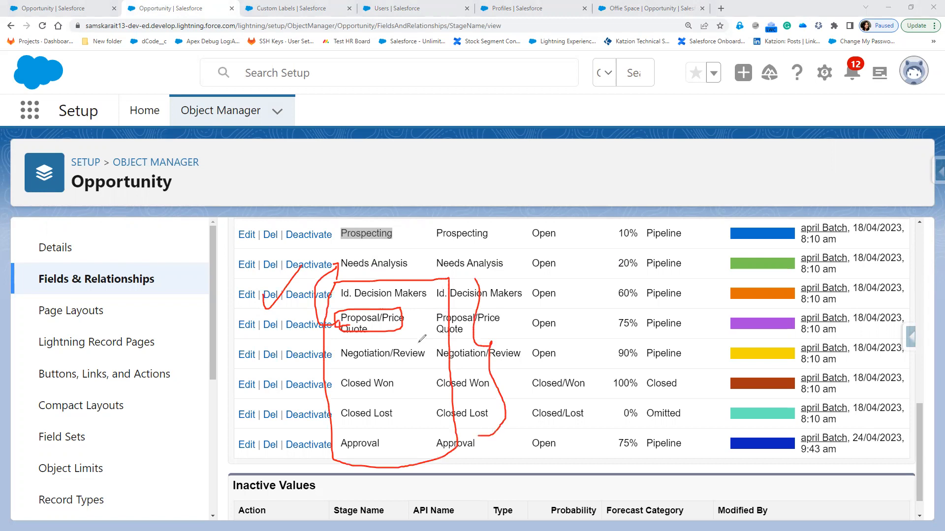
mouse_move(346, 353)
left_mouse_down()
mouse_move(310, 350)
mouse_move(327, 259)
mouse_move(339, 262)
mouse_move(342, 327)
left_mouse_up()
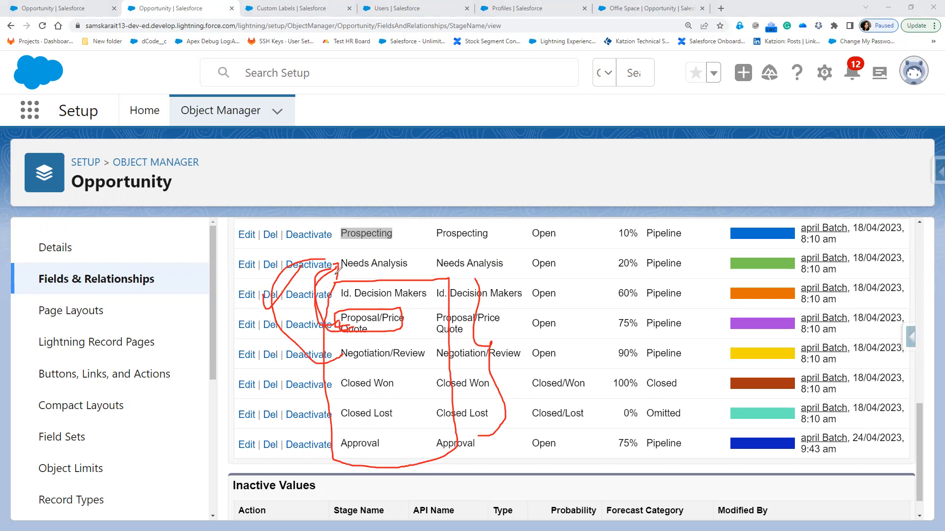
left_click_drag(349, 390, 334, 275)
mouse_move(349, 411)
left_mouse_down()
mouse_move(331, 276)
mouse_move(350, 452)
left_mouse_up()
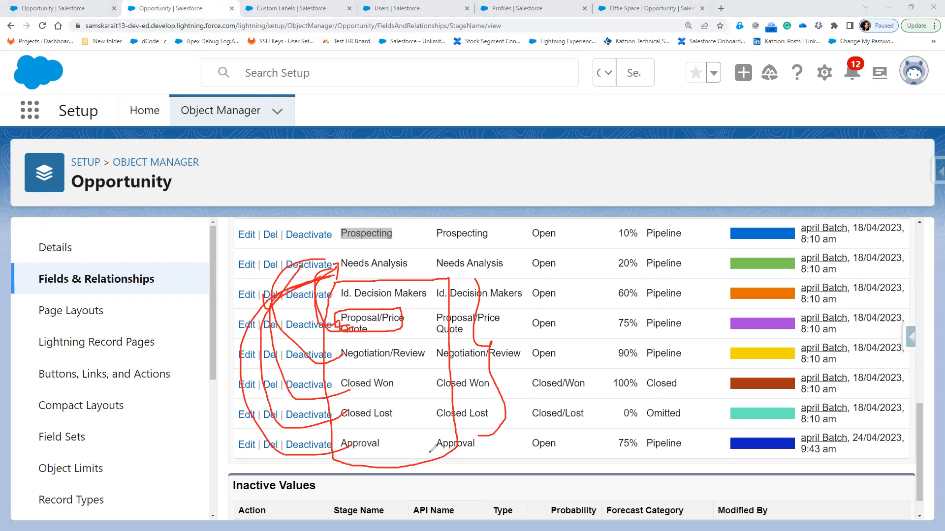
left_click_drag(512, 338, 631, 311)
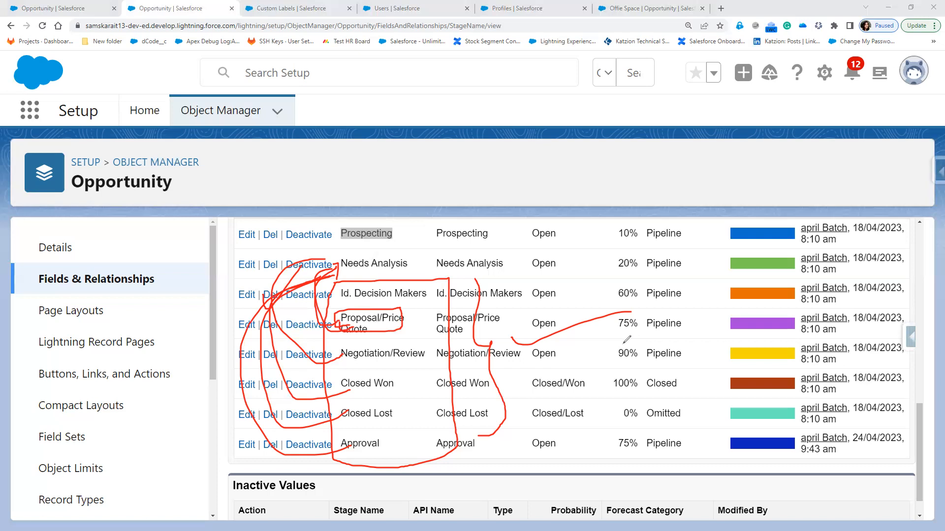
Draw a brace beside the later stages, then erase all red annotation marks
mouse_move(431, 279)
left_mouse_down()
mouse_move(446, 274)
mouse_move(492, 336)
mouse_move(504, 420)
mouse_move(473, 433)
left_mouse_up()
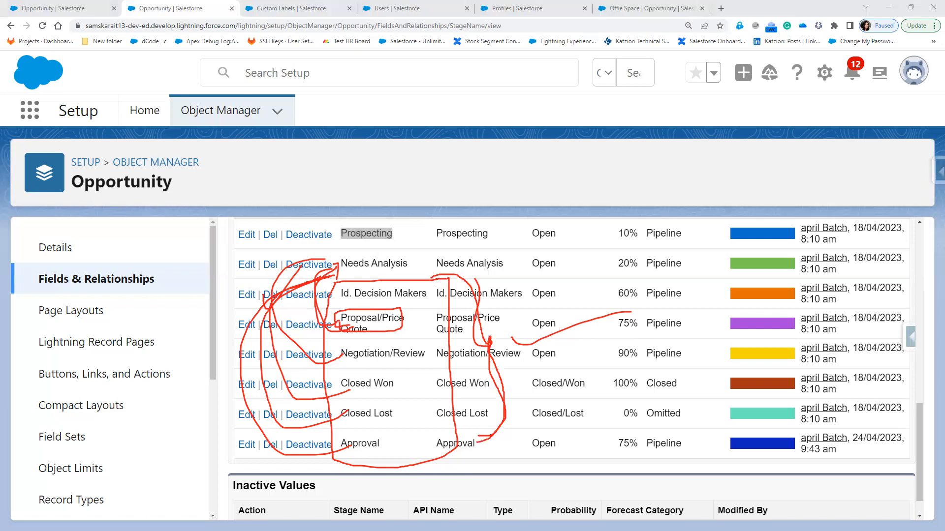
key("Escape")
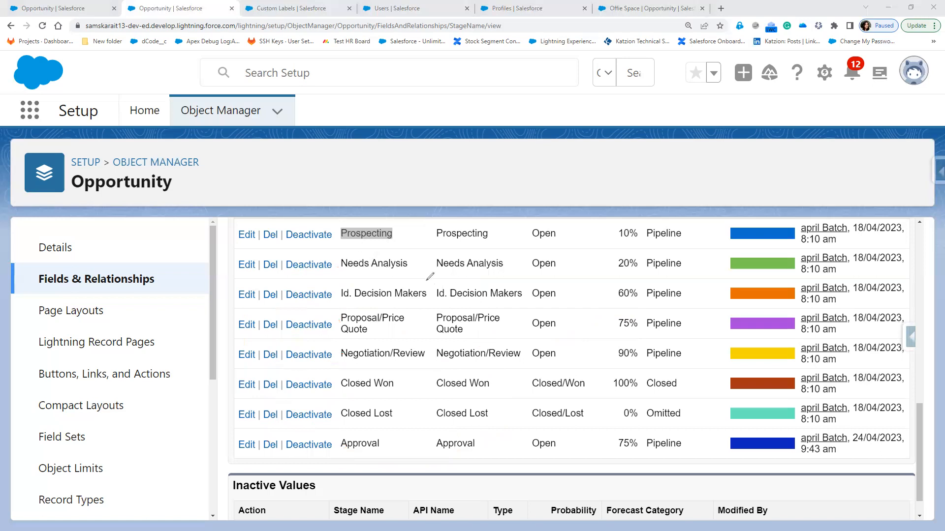
Outline in red the stage rows from Id. Decision Makers down past Approval
mouse_move(425, 281)
left_mouse_down()
mouse_move(458, 335)
mouse_move(470, 407)
mouse_move(339, 346)
mouse_move(340, 276)
mouse_move(393, 274)
mouse_move(442, 291)
left_mouse_up()
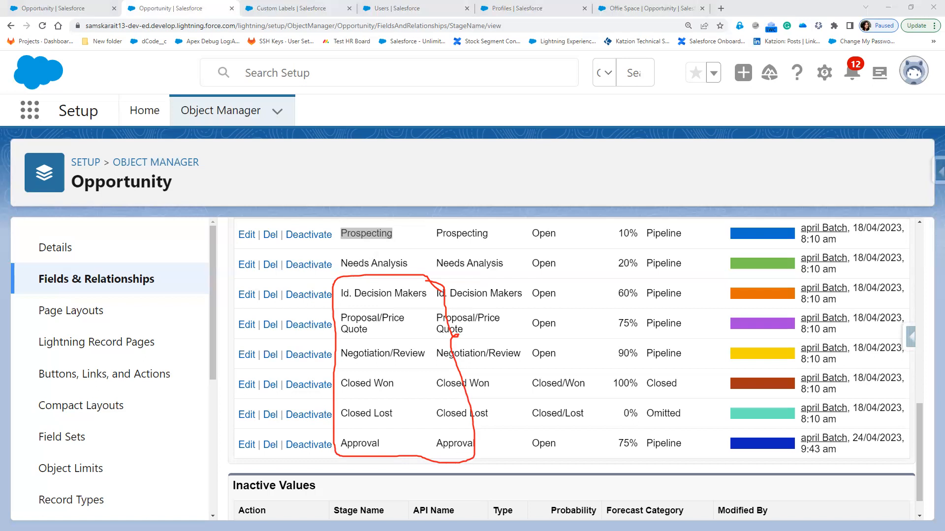
mouse_move(437, 277)
left_mouse_down()
mouse_move(454, 295)
mouse_move(460, 328)
left_mouse_up()
mouse_move(489, 380)
left_mouse_down()
mouse_move(485, 454)
mouse_move(474, 460)
left_mouse_up()
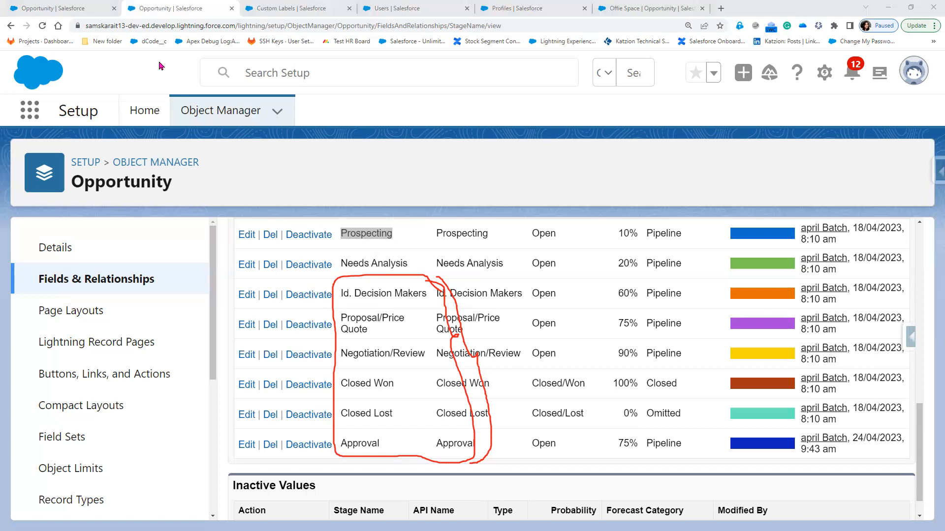
In the validation rule editor, select CONTAINS in the Functions list to read its description
left_click(81, 10)
left_click(732, 278)
scroll(732, 278, "up", 10)
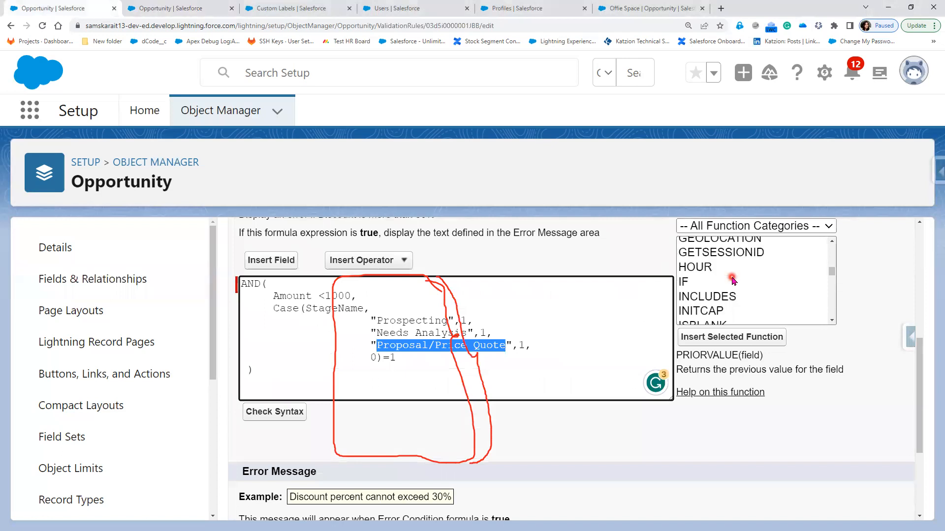
scroll(731, 278, "up", 2)
scroll(732, 278, "up", 1)
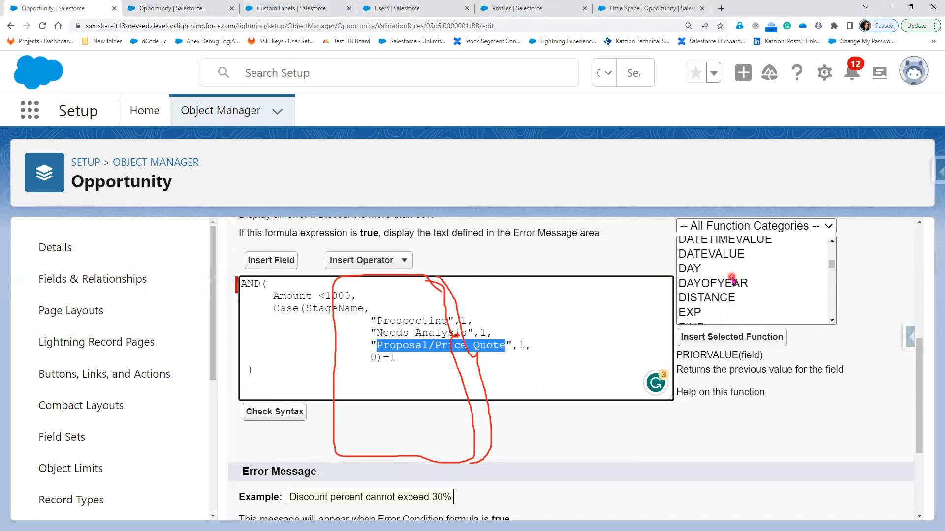
scroll(732, 280, "up", 2)
left_click(733, 280)
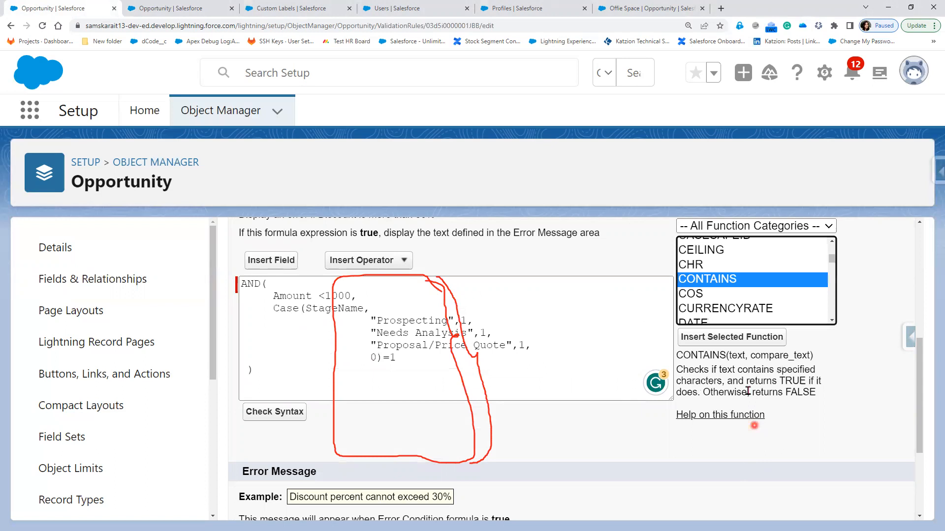
Highlight the text and compare_text parameters of CONTAINS, then return to the Stage values page
double_click(737, 355)
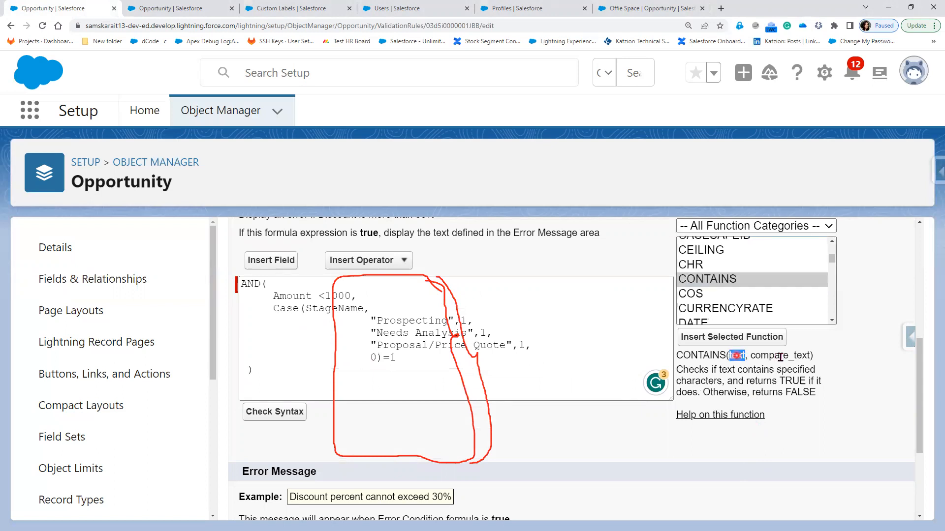
double_click(780, 356)
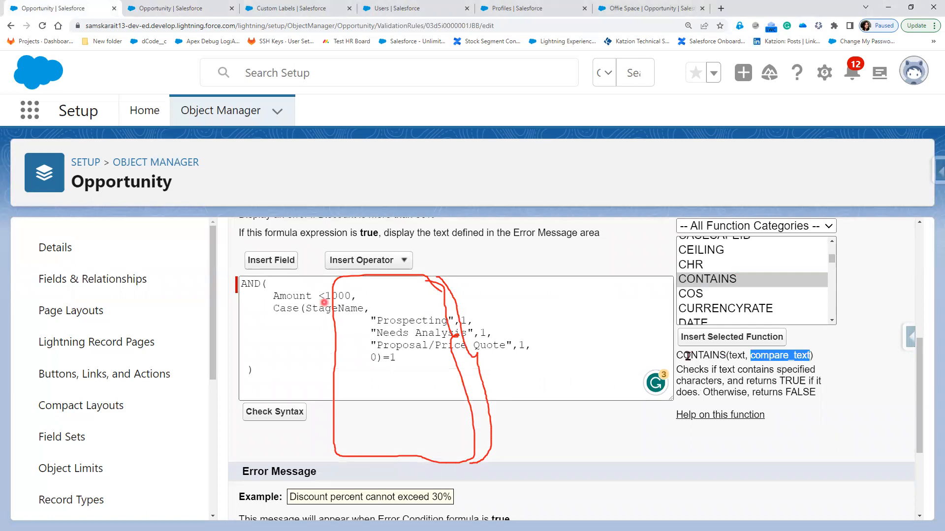
left_click(731, 355)
double_click(742, 356)
double_click(775, 356)
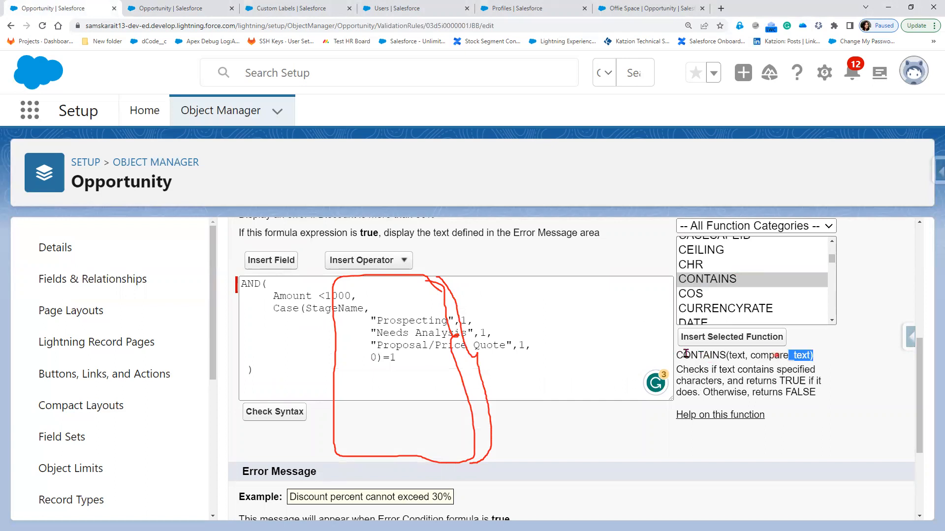
triple_click(684, 356)
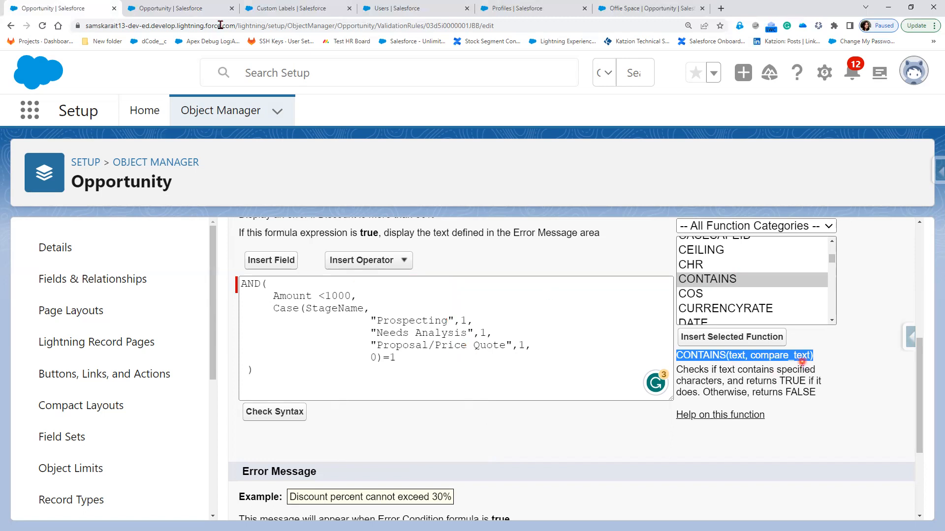
left_click(189, 10)
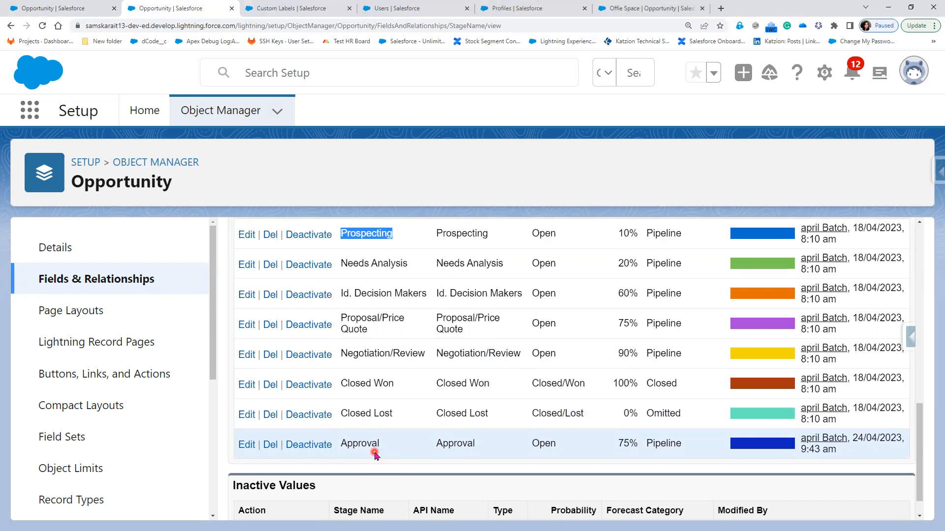
Return to the validation rule formula editor tab
scroll(375, 454, "up", 3)
left_click(74, 7)
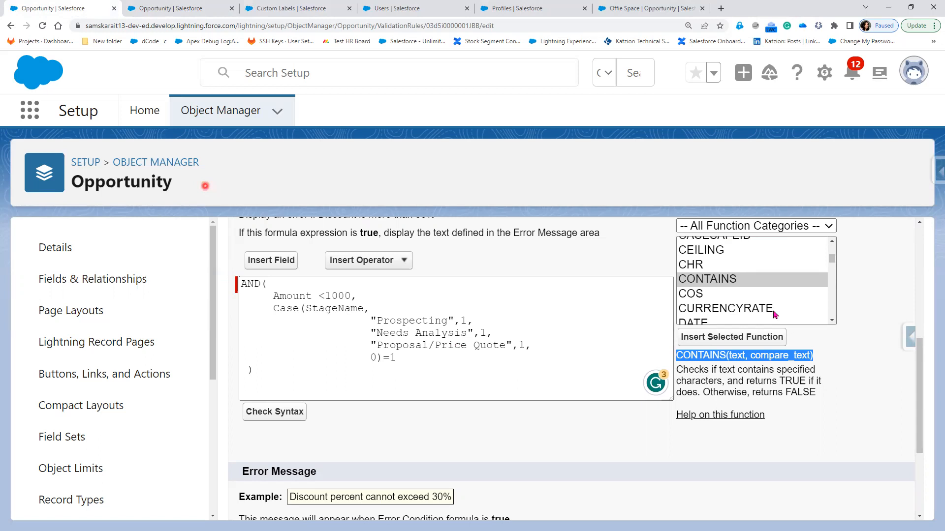
Select CASESAFEID in the Functions list and highlight the id argument in its syntax
scroll(775, 311, "up", 1)
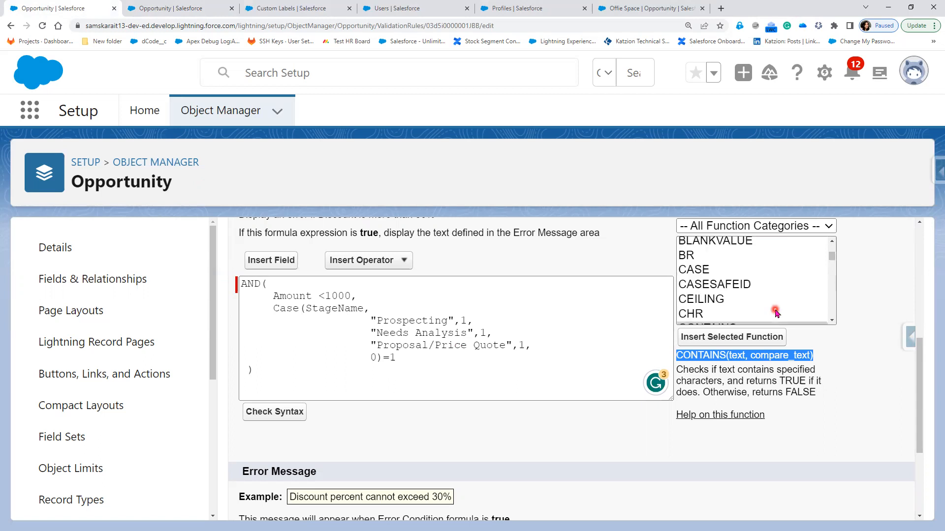
scroll(775, 312, "up", 1)
scroll(775, 312, "up", 1)
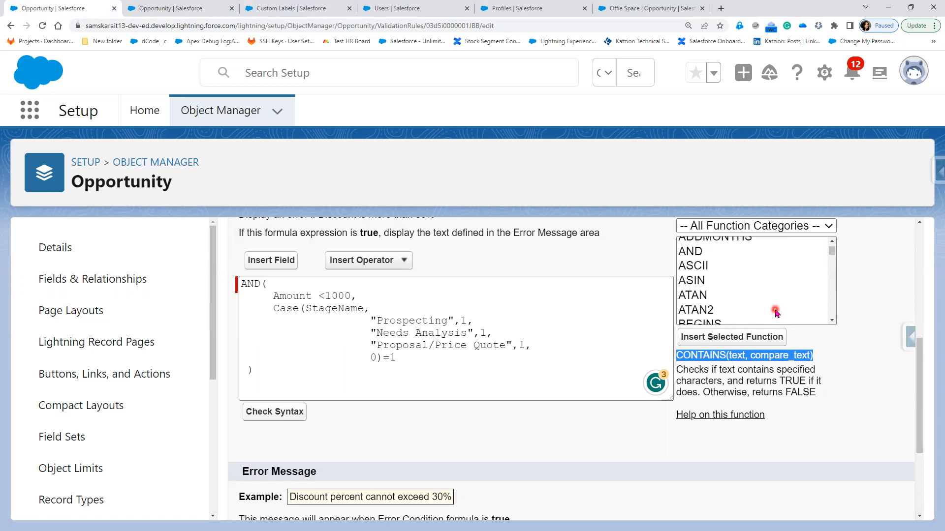
scroll(775, 312, "up", 1)
scroll(772, 372, "up", 2)
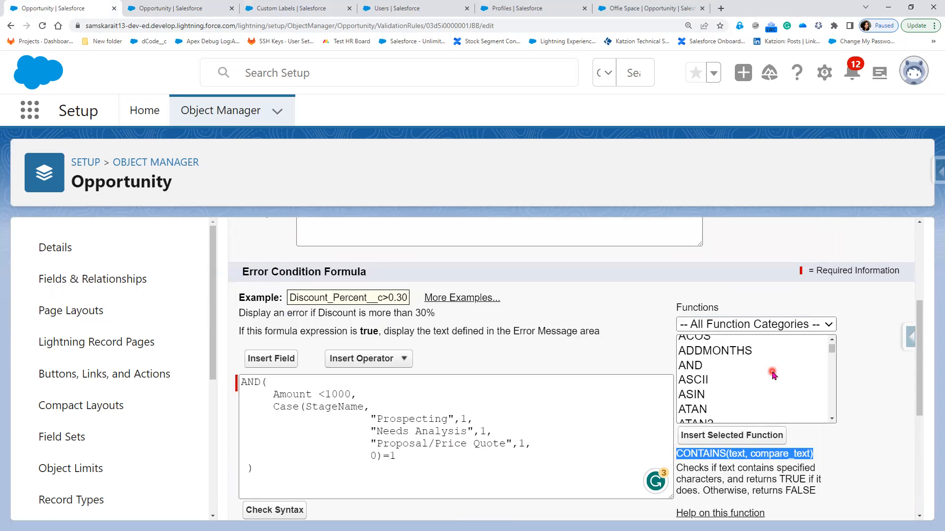
scroll(772, 374, "down", 3)
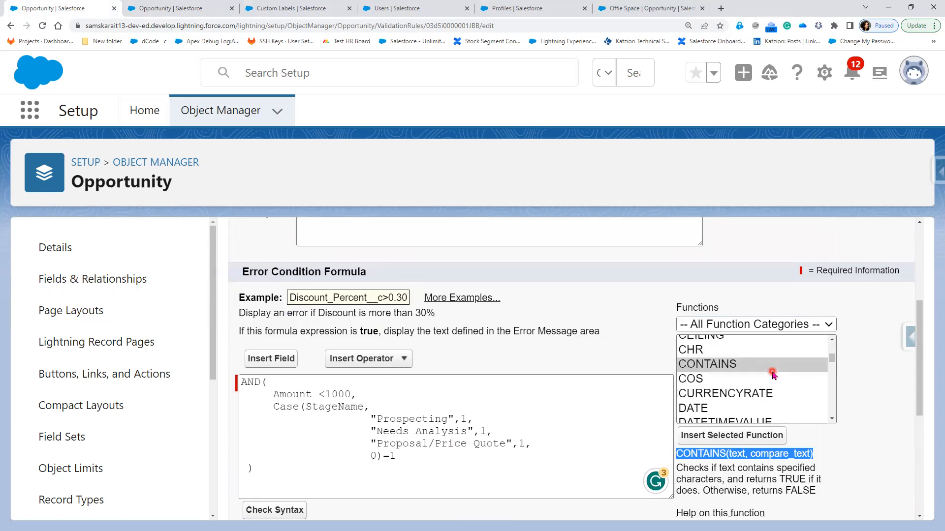
scroll(773, 376, "down", 1)
scroll(773, 375, "down", 1)
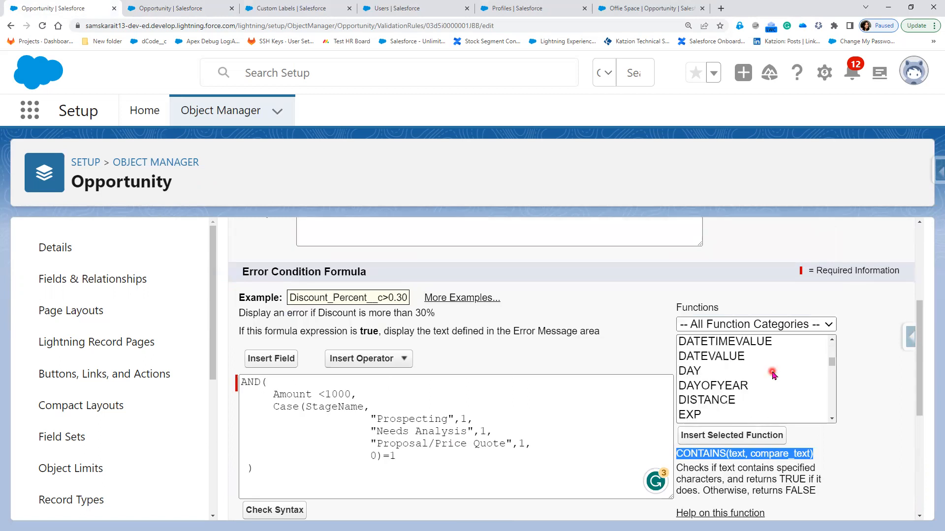
scroll(773, 376, "down", 1)
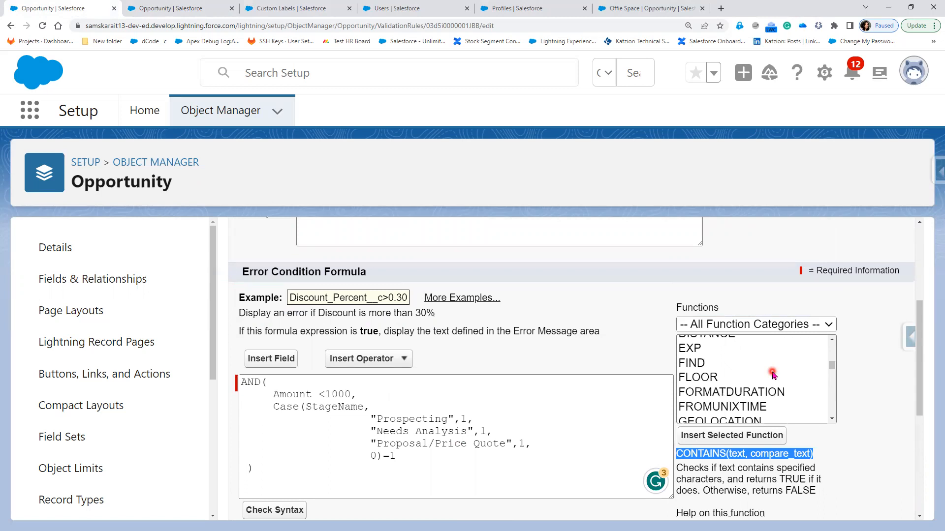
scroll(773, 376, "down", 1)
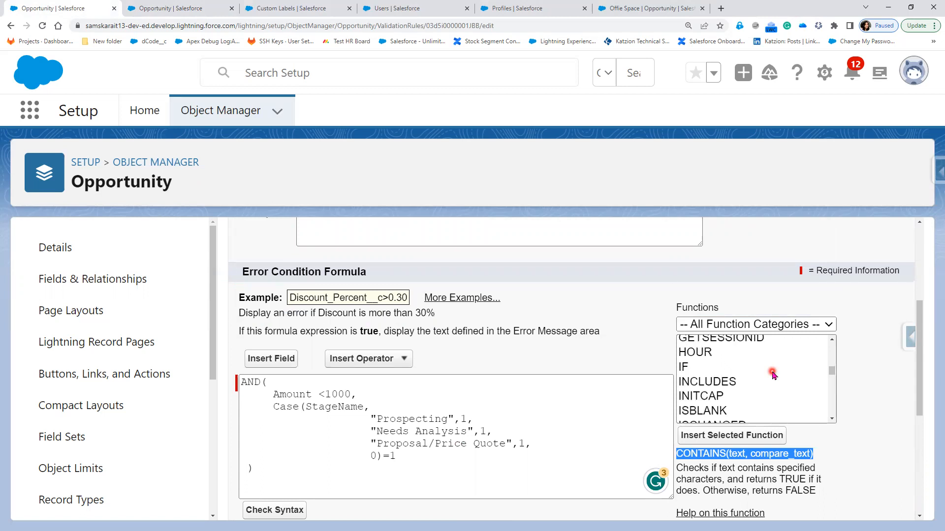
scroll(773, 375, "down", 1)
scroll(773, 376, "down", 1)
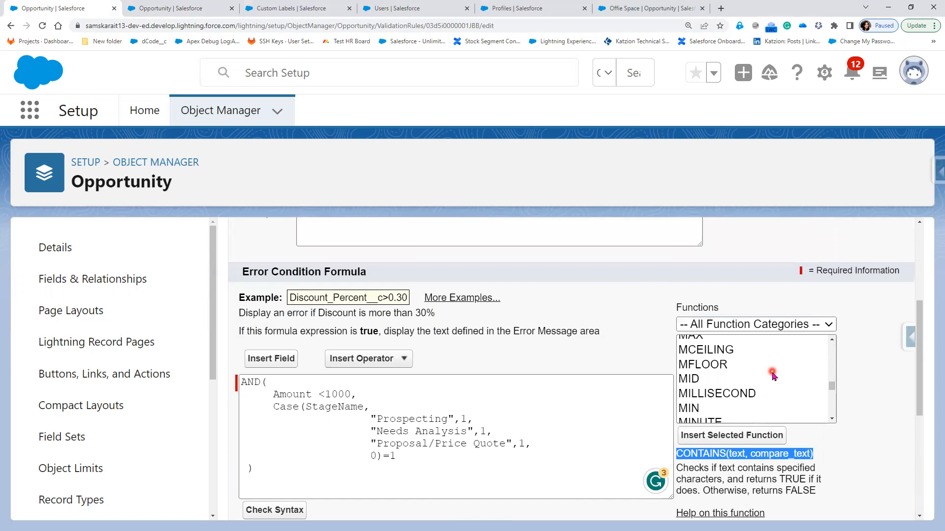
scroll(772, 375, "up", 2)
scroll(773, 375, "up", 1)
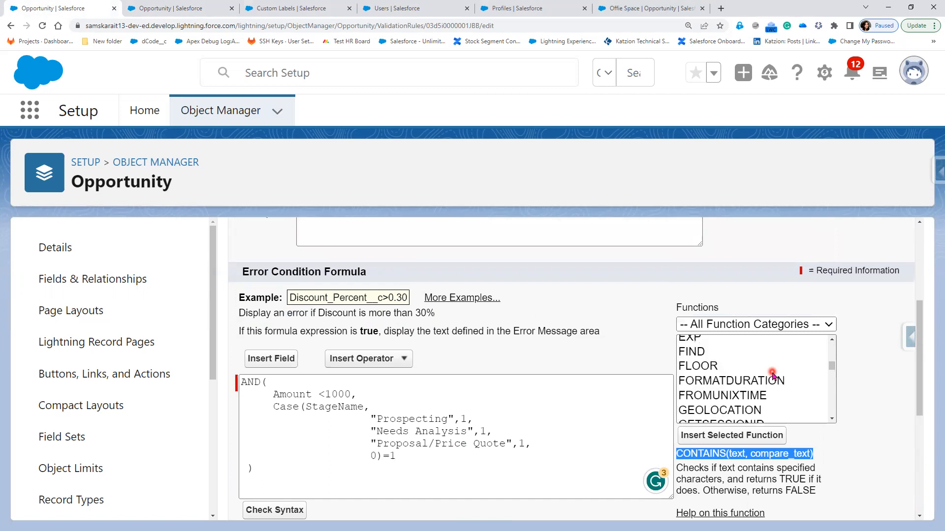
scroll(773, 376, "up", 1)
scroll(749, 384, "up", 1)
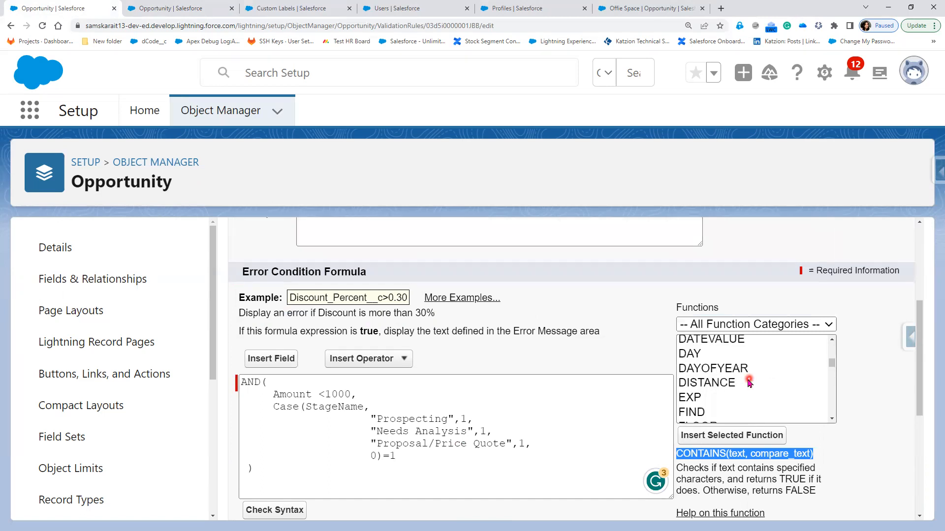
scroll(748, 389, "up", 3)
scroll(746, 414, "down", 1)
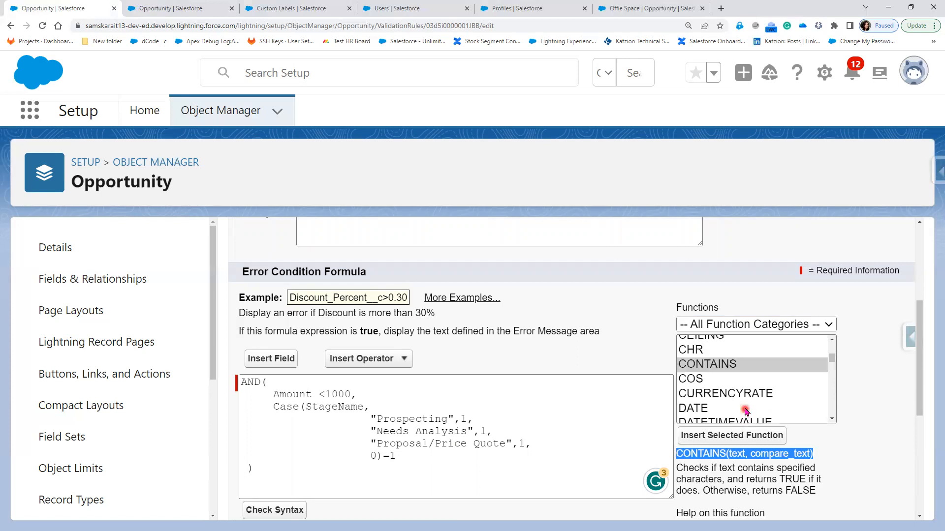
scroll(743, 381, "up", 1)
key("Up")
key("Up")
key("Up")
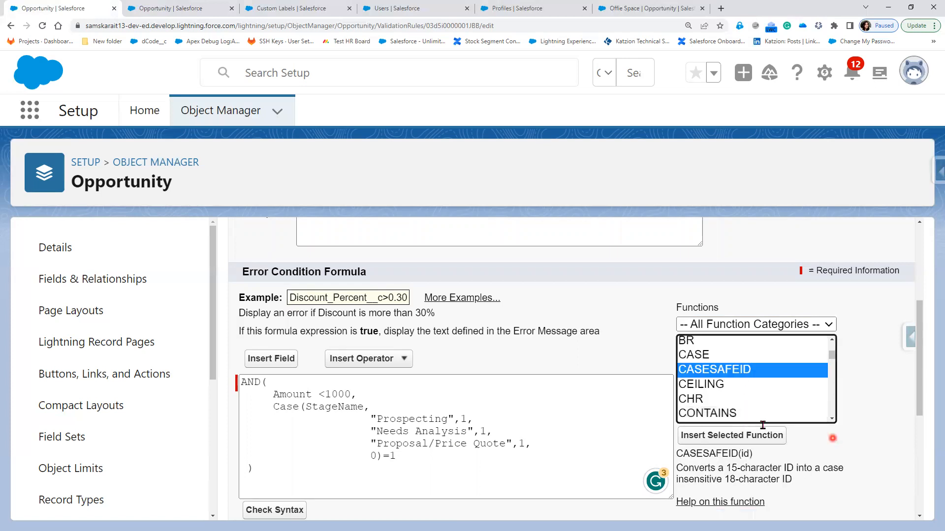
scroll(763, 425, "down", 1)
double_click(747, 405)
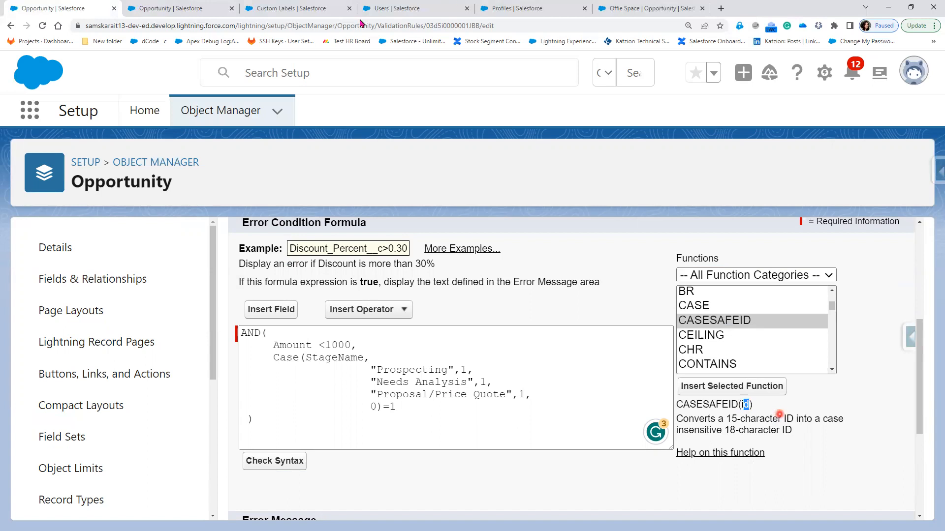
Copy the Offie Space opportunity's 18-character record ID from the page address
left_click(322, 10)
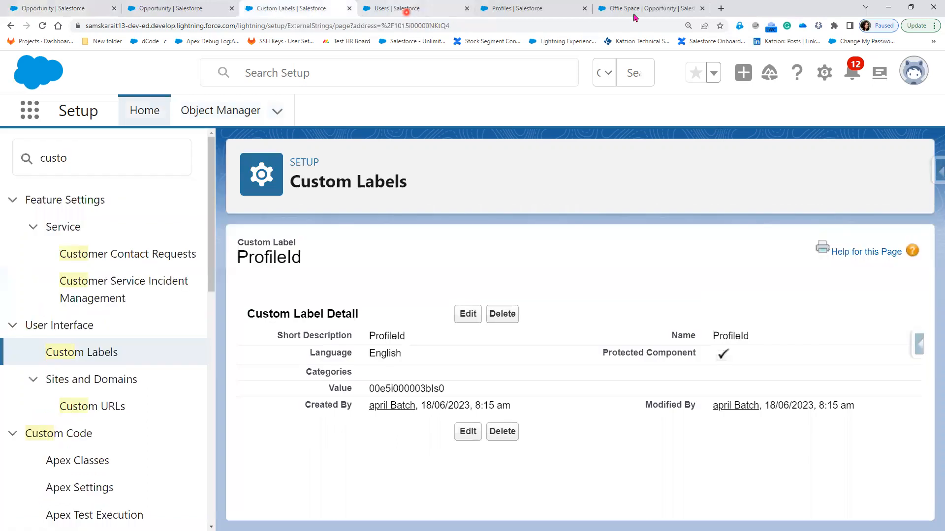
left_click(635, 15)
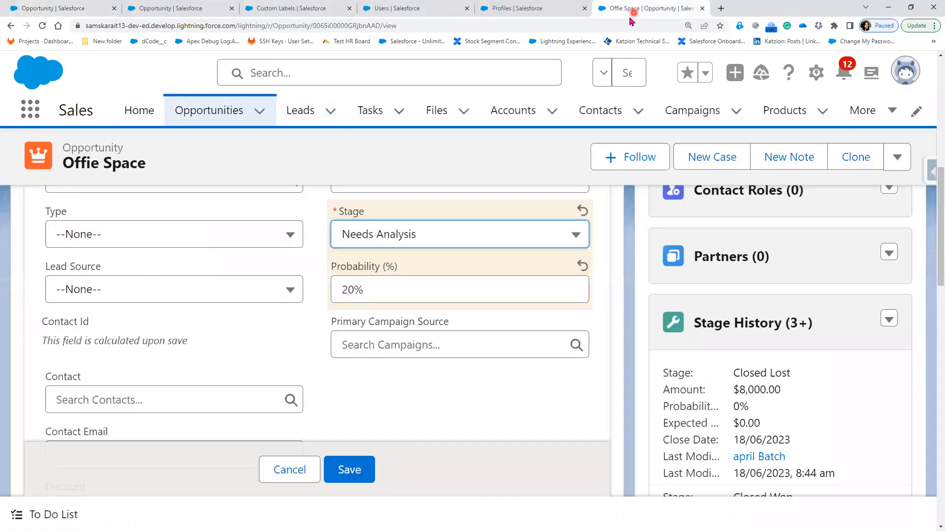
double_click(375, 26)
key("ctrl+c")
right_click(375, 25)
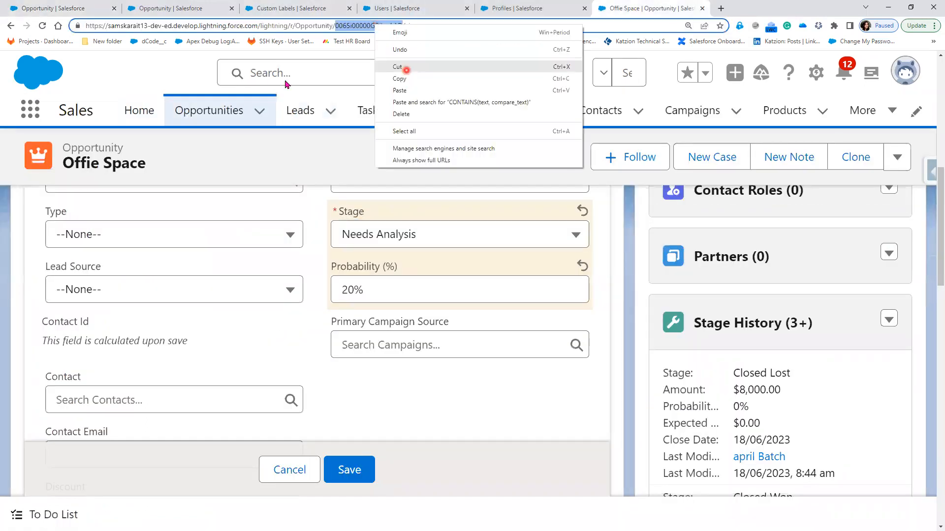
left_click(399, 79)
Paste the ID onto Notepad++ line 607, append '---> 18', and minimize the notes
key("alt+Tab")
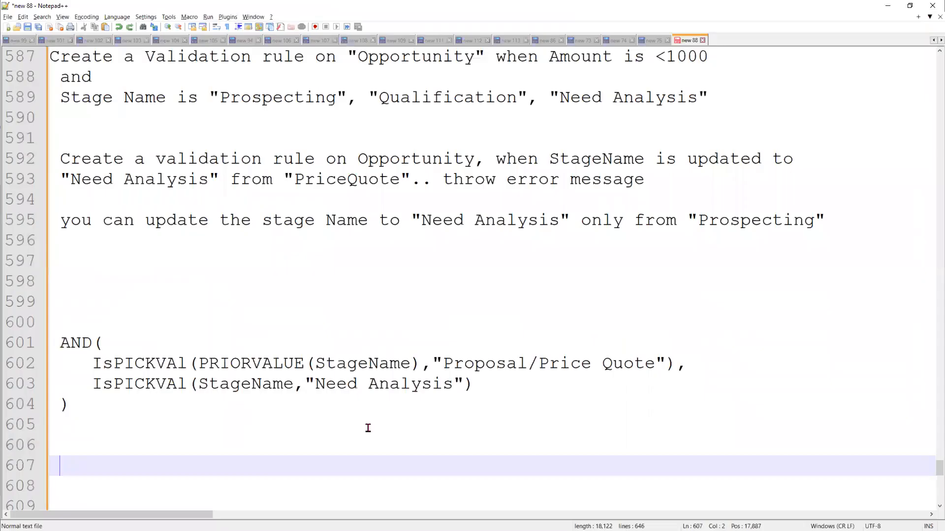
key("ctrl+v")
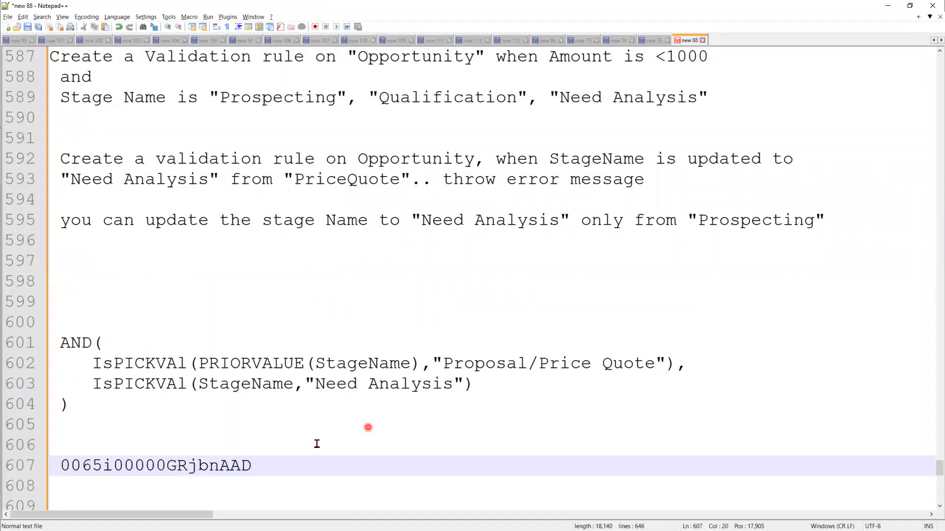
left_click(58, 465)
key("BackSpace")
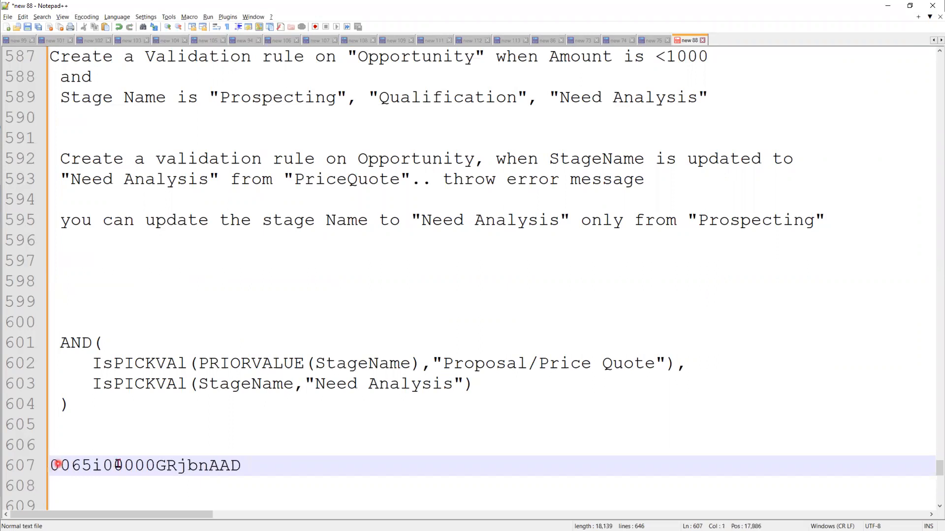
left_click_drag(56, 465, 249, 466)
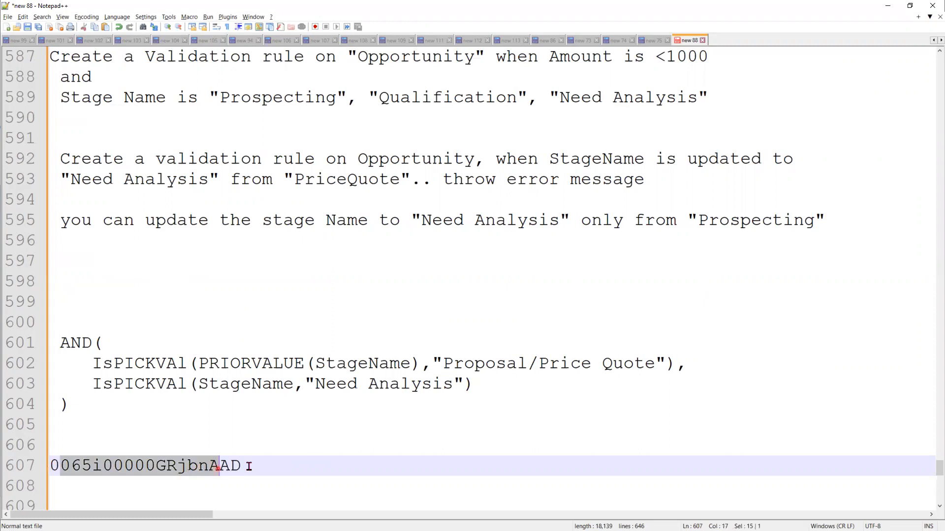
left_click(106, 477)
double_click(266, 466)
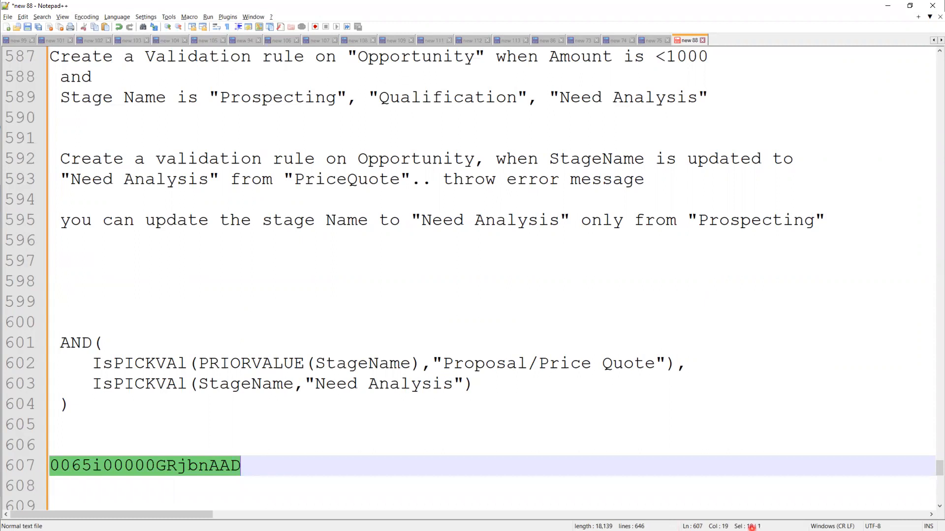
left_click(331, 470)
type("---> 18")
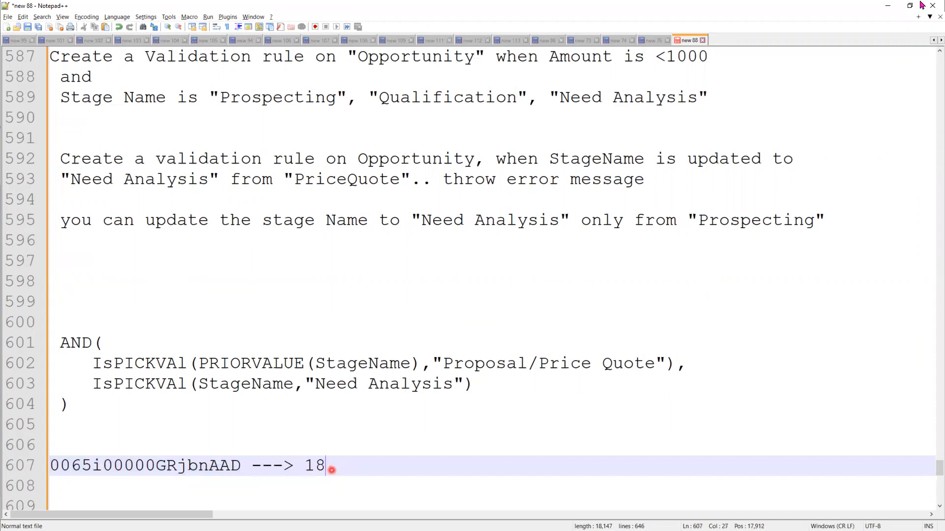
left_click(888, 7)
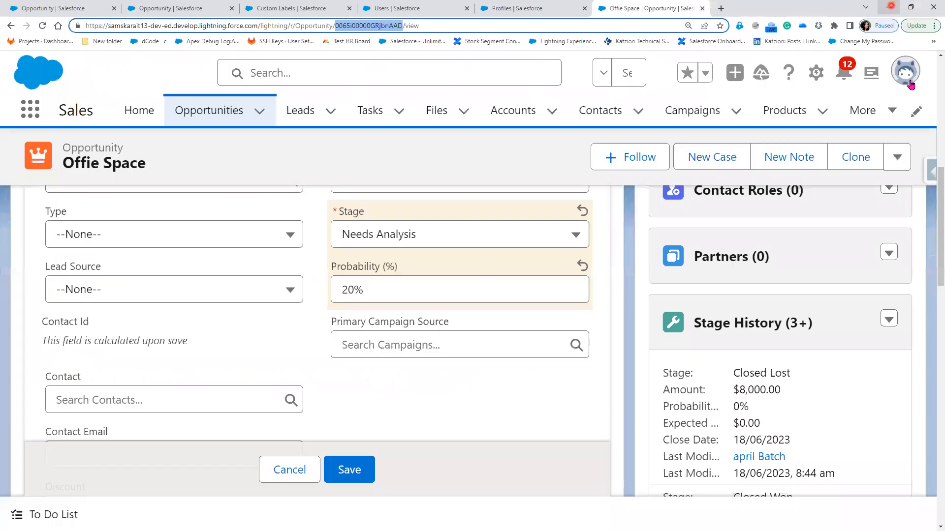
Switch to Salesforce Classic, leaving the page despite unsaved changes
left_click(908, 74)
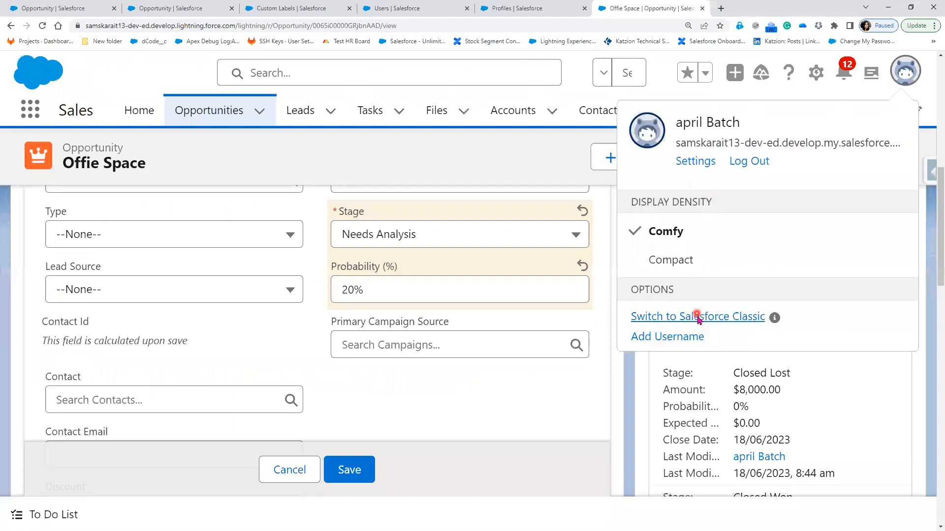
left_click(699, 318)
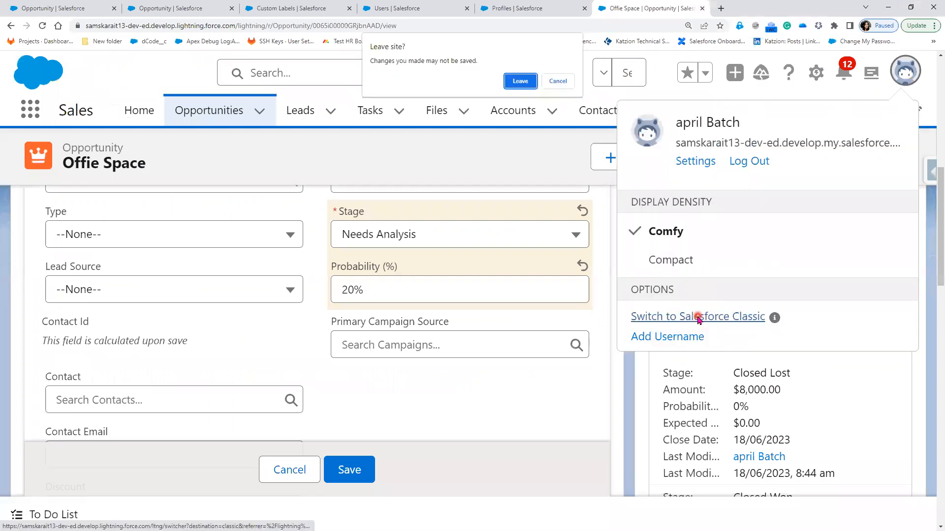
left_click(518, 85)
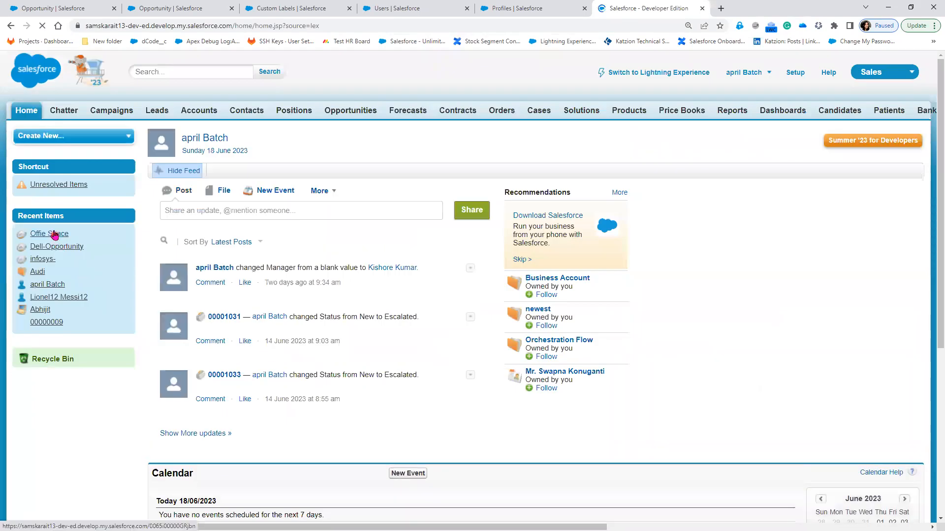
Open Offie Space from Recent Items and copy its 15-character record ID from the address
left_click(58, 232)
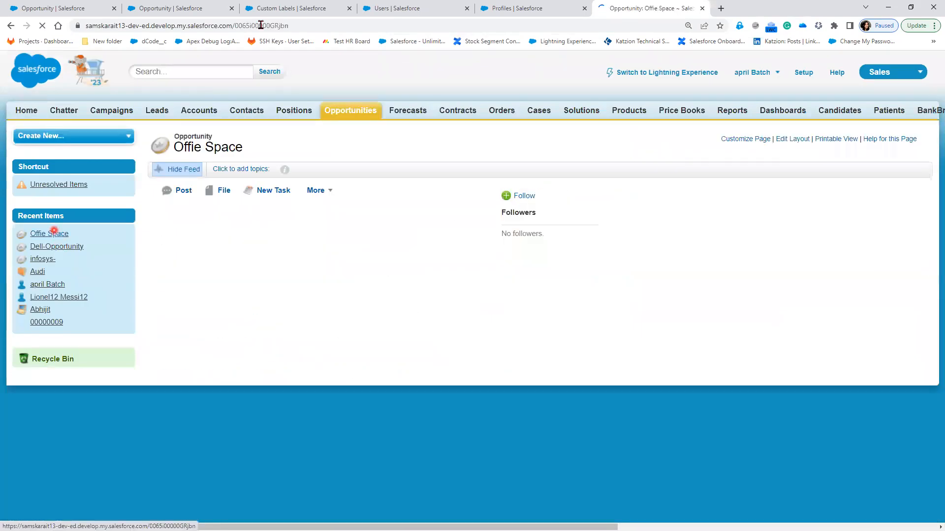
double_click(261, 26)
right_click(293, 30)
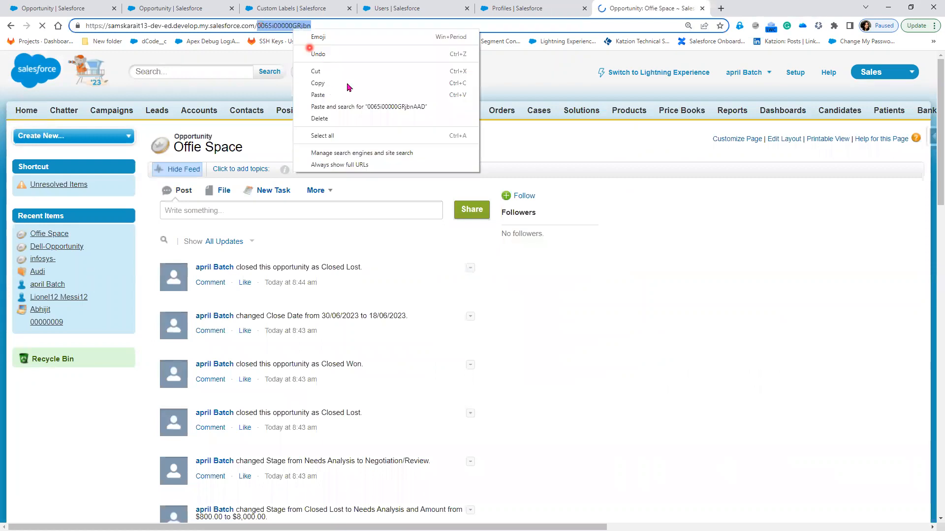
left_click(328, 84)
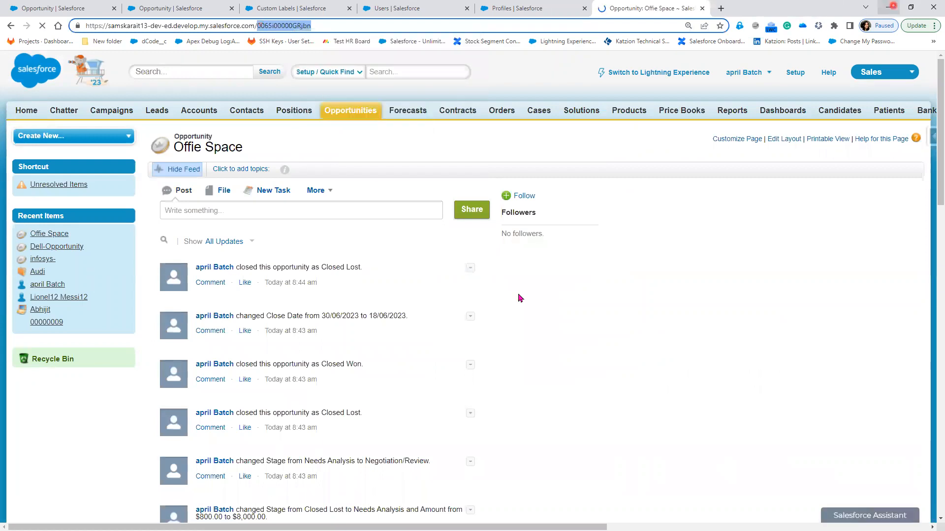
key("alt+Tab")
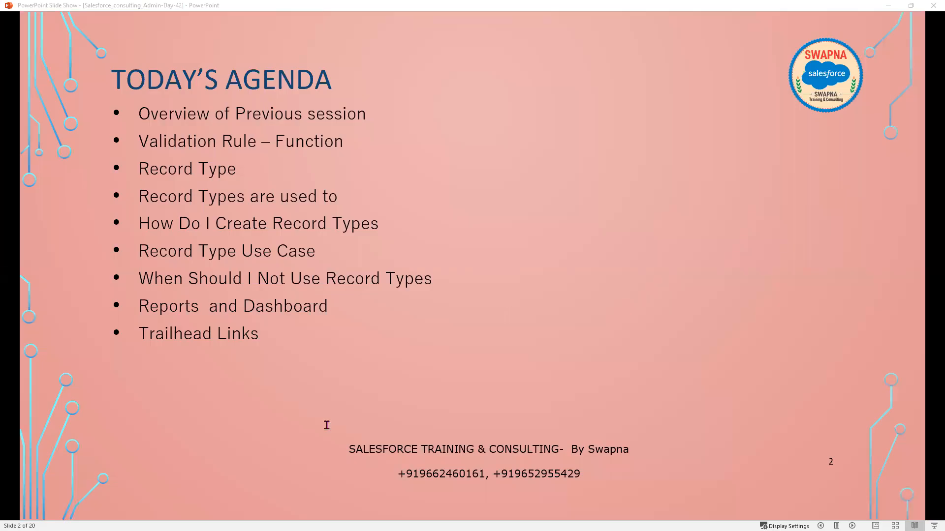
Paste the 15-character ID onto Notepad++ line 608 and append '---> 15'
key("alt+Tab")
key("Return")
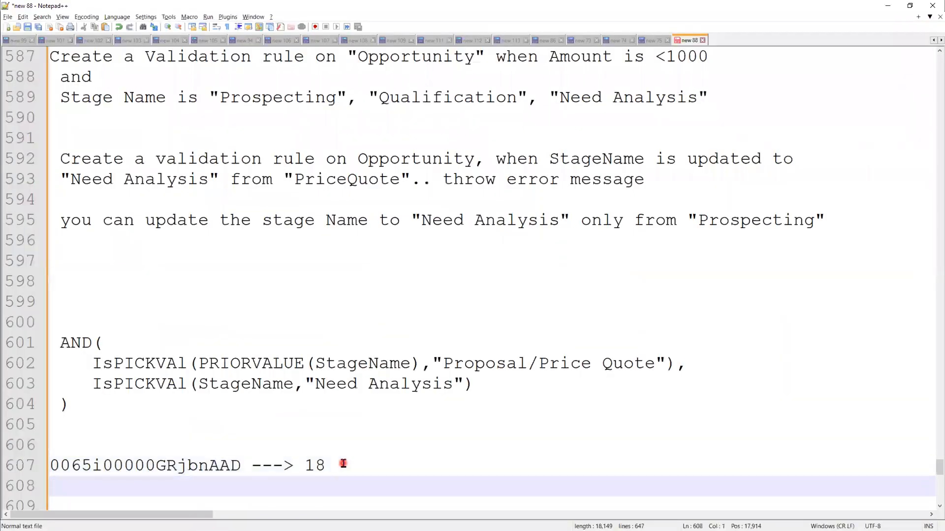
key("ctrl+v")
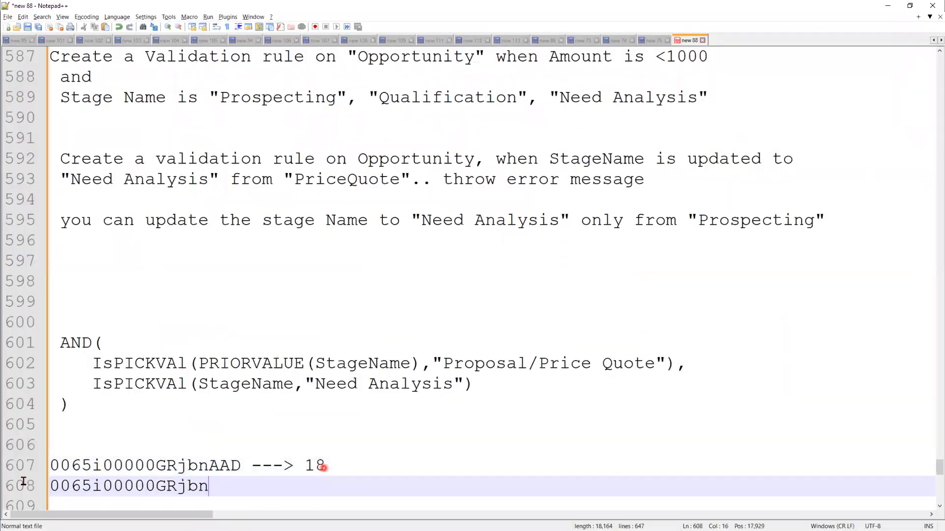
key("shift+Home")
left_click(268, 488)
type("---> 15")
Compare the two IDs, type 'casef' on line 606, then minimize Notepad++ for the browser
double_click(180, 485)
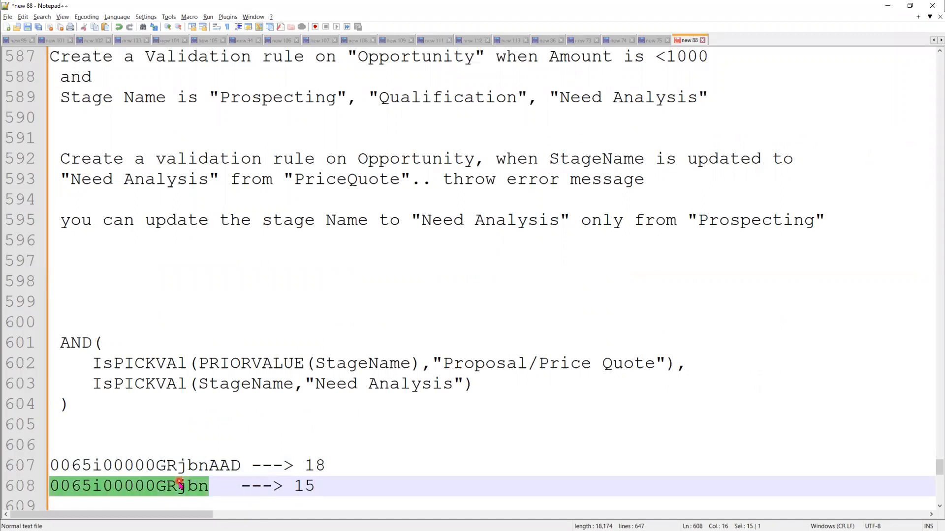
left_click(218, 486)
left_click_drag(209, 486, 51, 483)
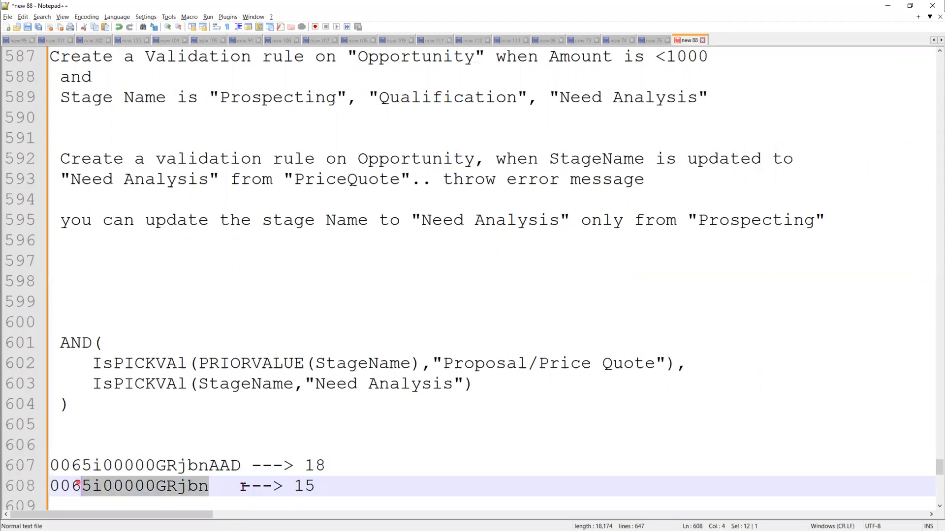
left_click_drag(251, 464, 60, 464)
left_click(139, 418)
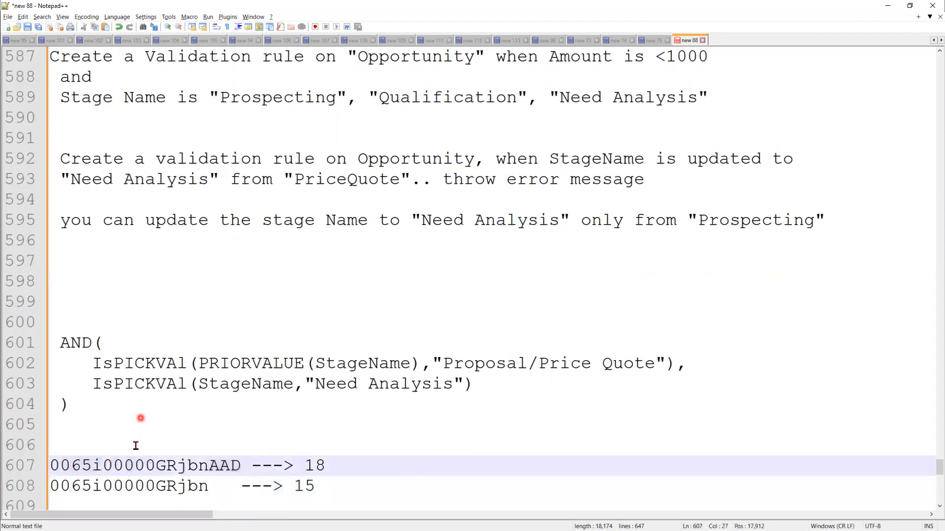
left_click(136, 446)
type("c")
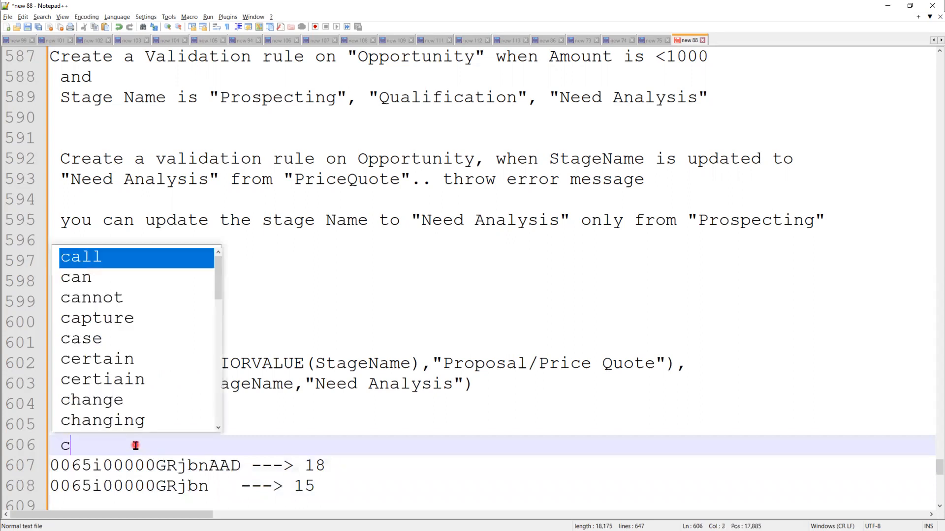
type("ase")
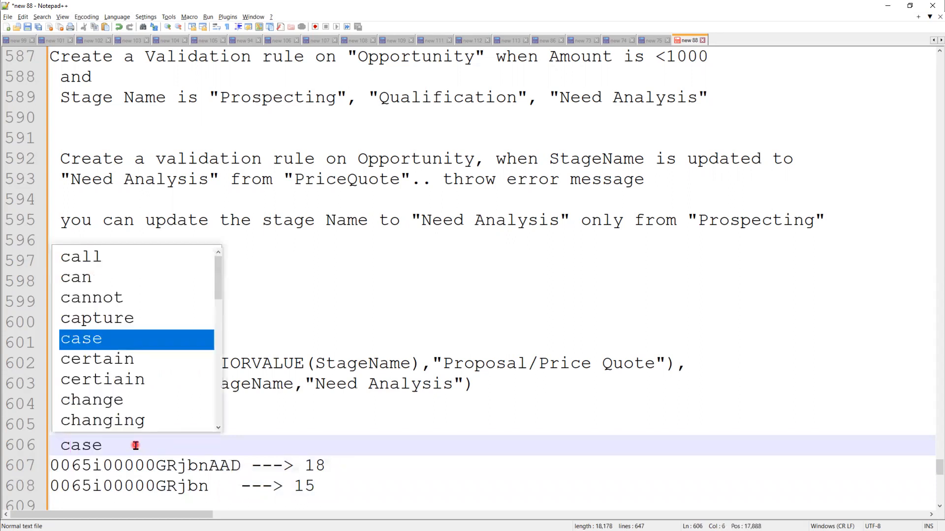
type("f")
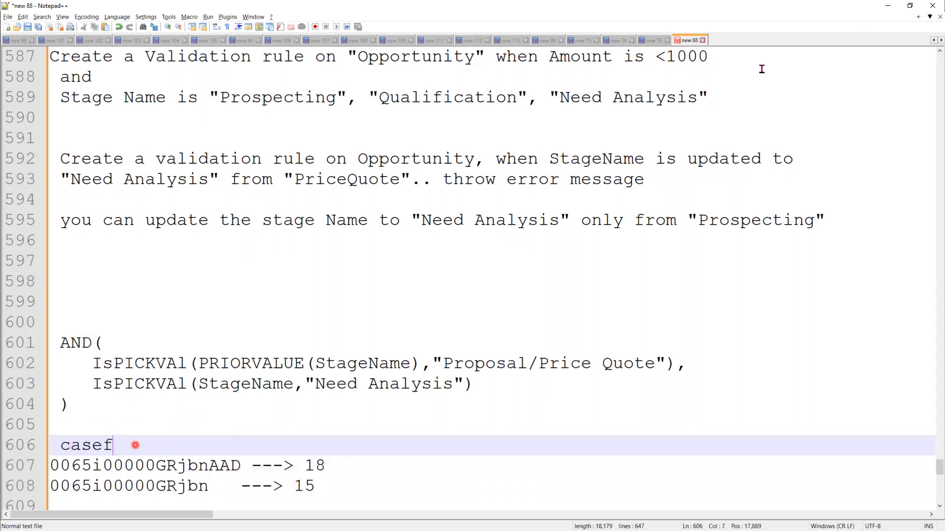
left_click(882, 4)
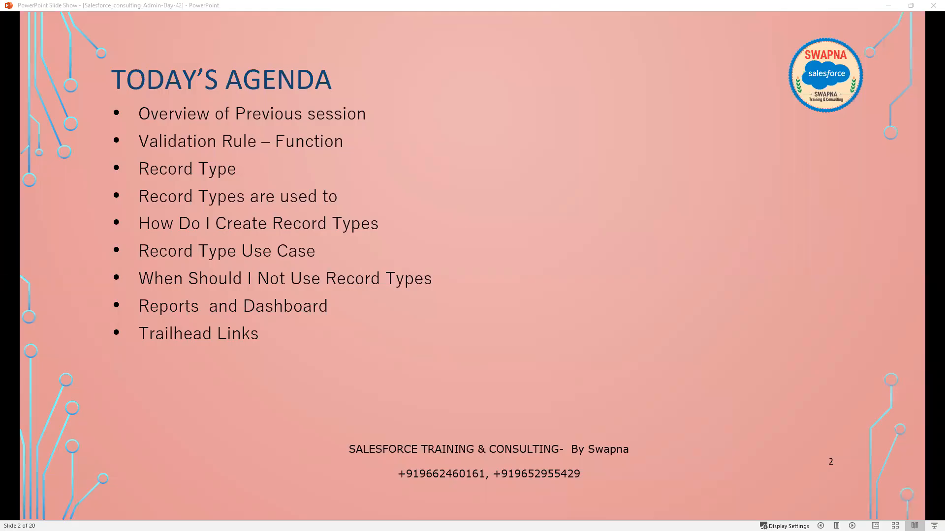
key("alt+Tab")
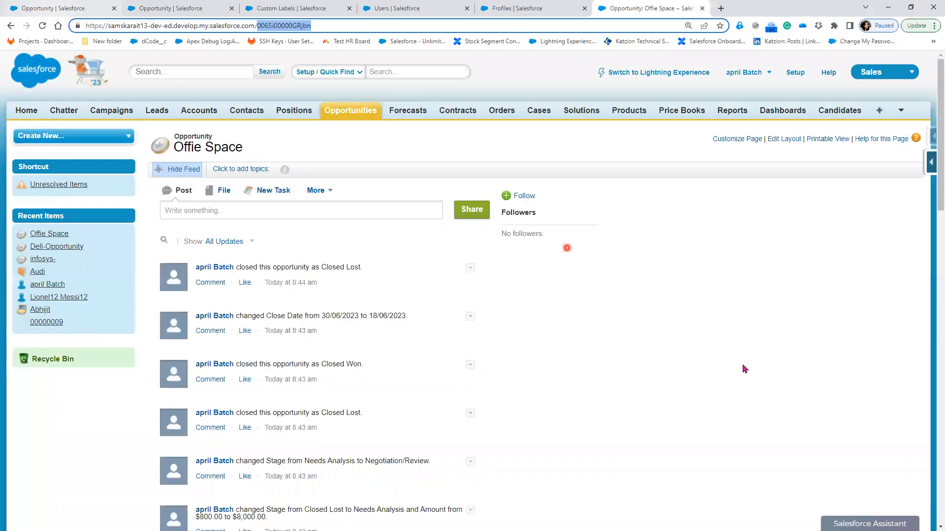
Close the Profiles browser tab and return to the validation rule showing CASESAFEID help
left_click(170, 8)
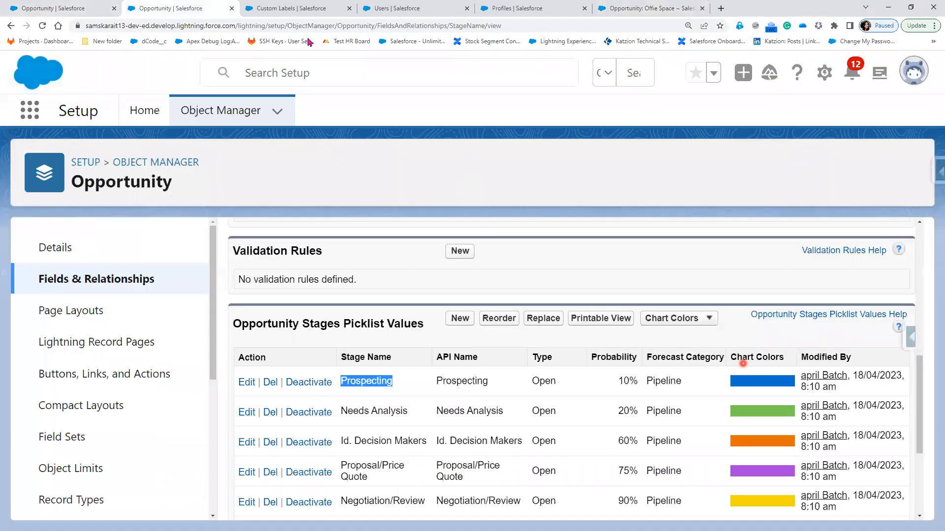
left_click(288, 9)
left_click(672, 9)
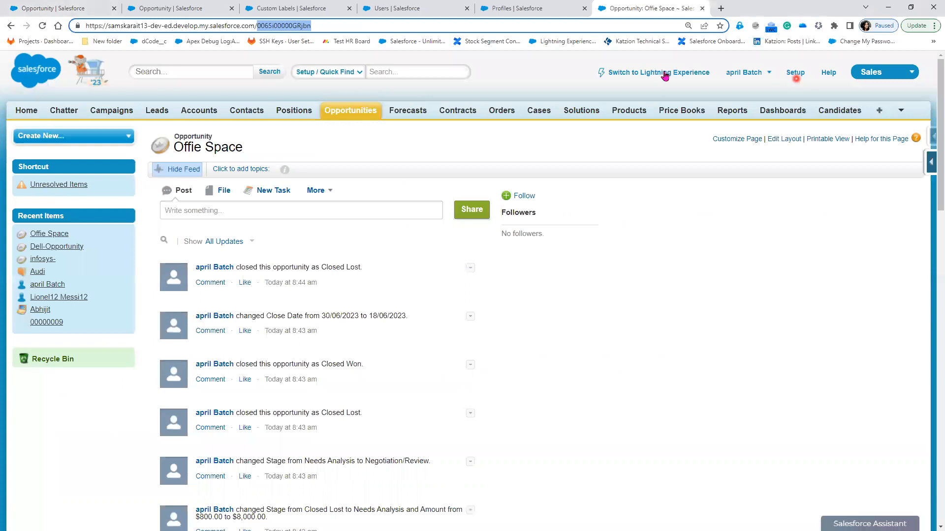
left_click(577, 9)
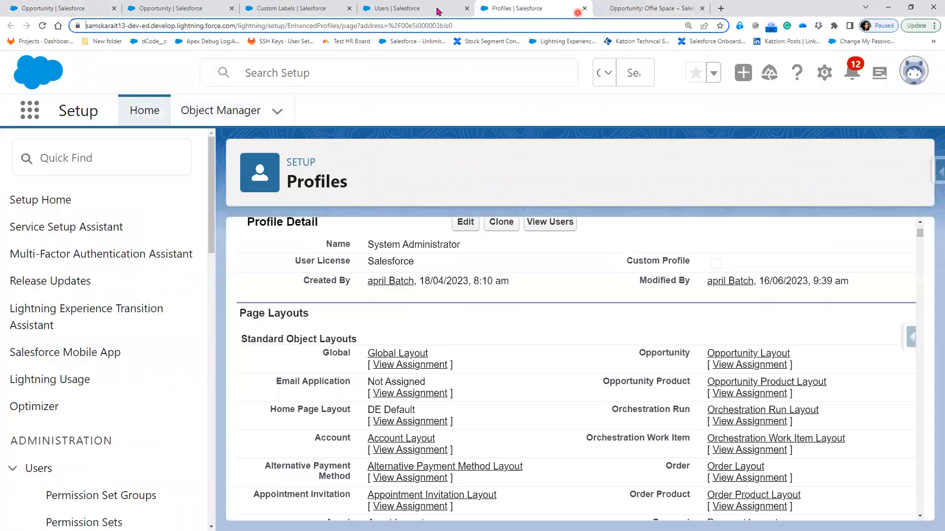
left_click(584, 9)
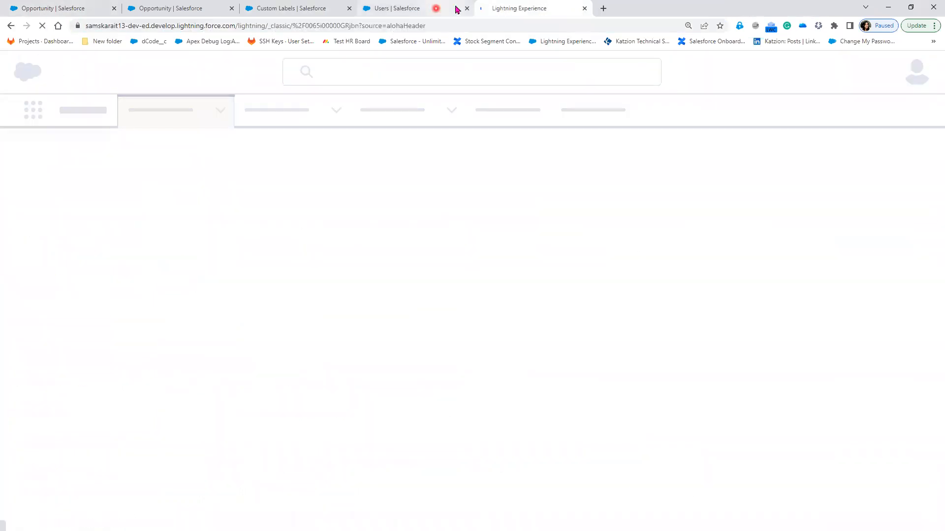
left_click(66, 7)
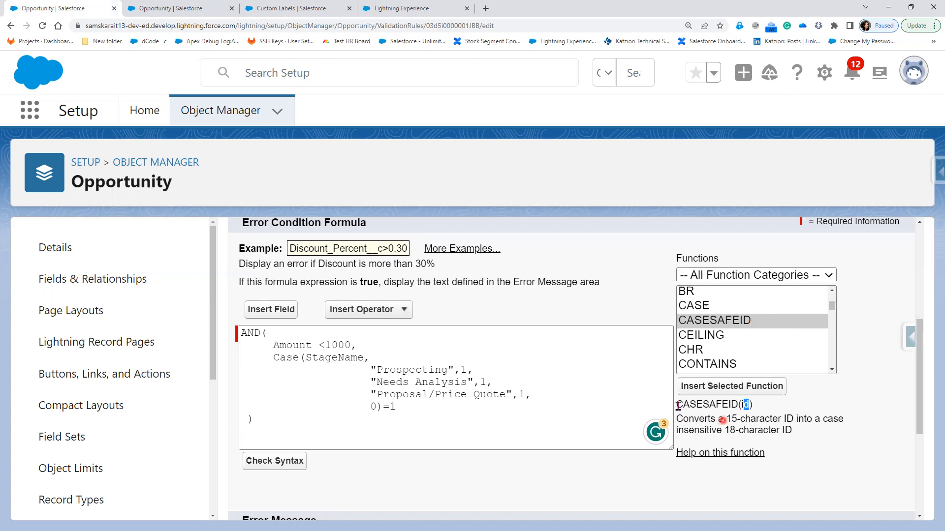
Replace casef on Notepad++ line 606 with CASESAFEID(id), then bring up the stage picklist tab
left_click_drag(771, 410, 769, 406)
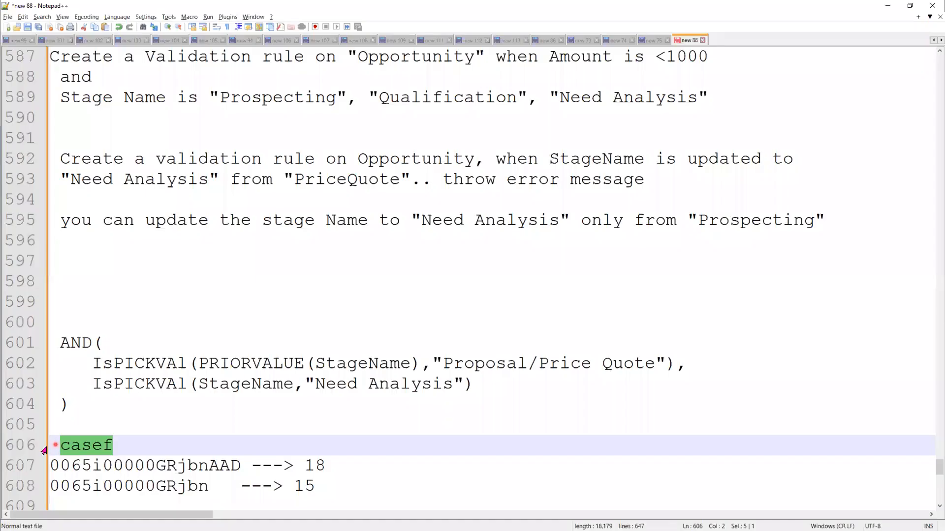
type("CASESAFEID(id)")
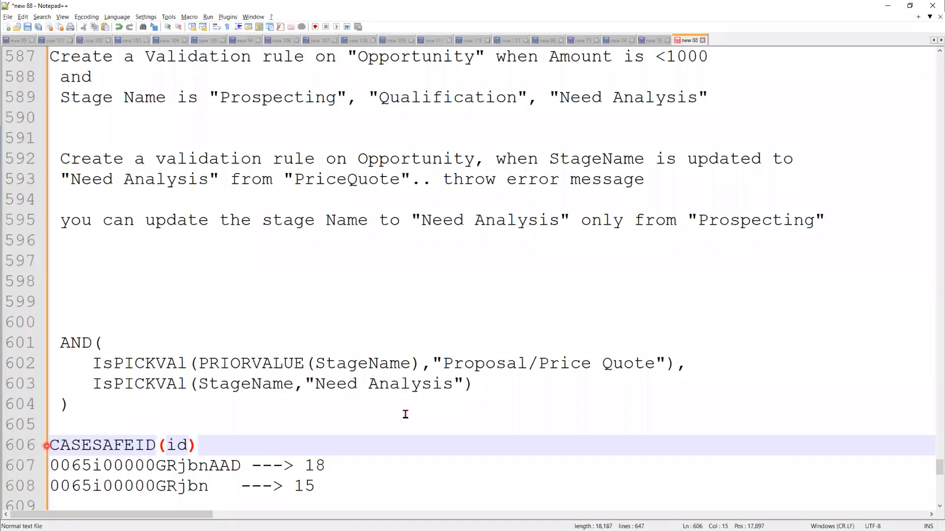
left_click(442, 431)
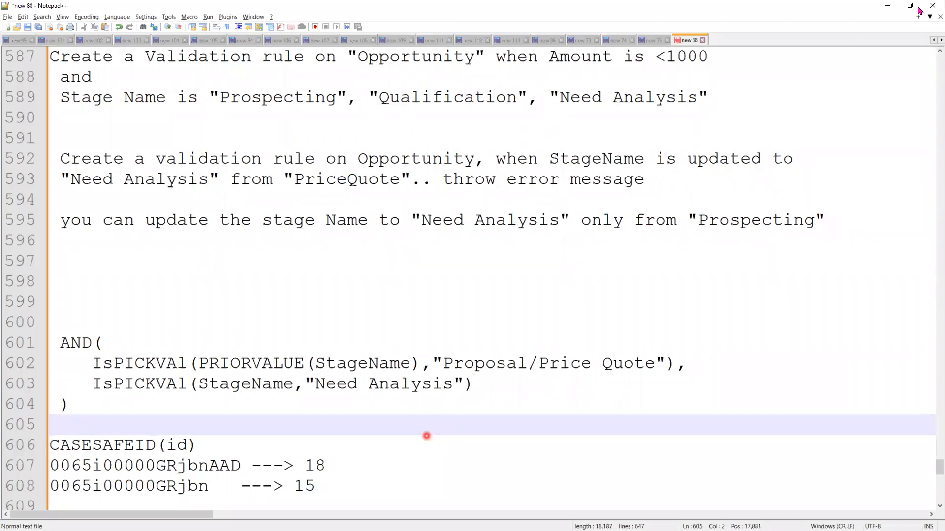
left_click(888, 8)
key("ctrl+Tab")
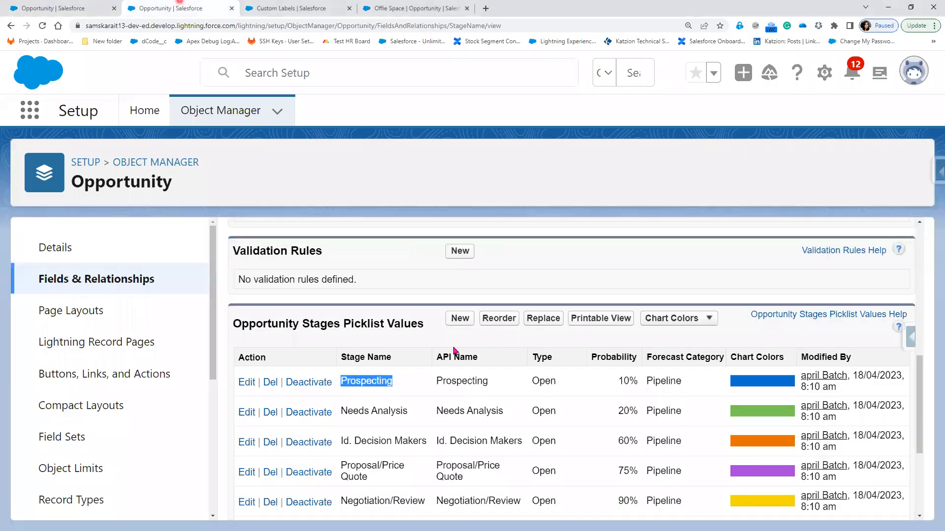
Mark the stages from Id. Decision Makers to Approval in red and box Needs Analysis
scroll(485, 411, "down", 1)
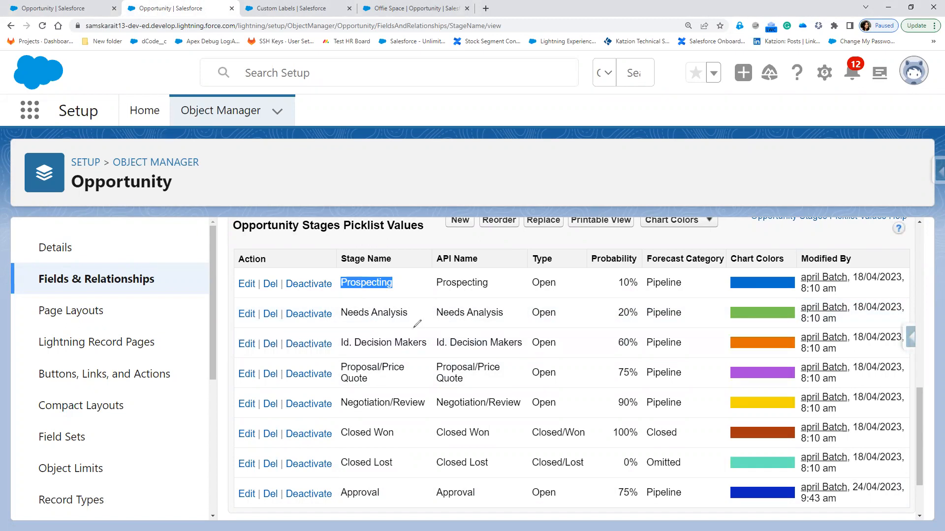
mouse_move(412, 327)
left_mouse_down()
mouse_move(433, 416)
mouse_move(428, 492)
mouse_move(403, 508)
left_mouse_up()
mouse_move(485, 397)
left_mouse_down()
mouse_move(502, 419)
mouse_move(520, 387)
left_mouse_up()
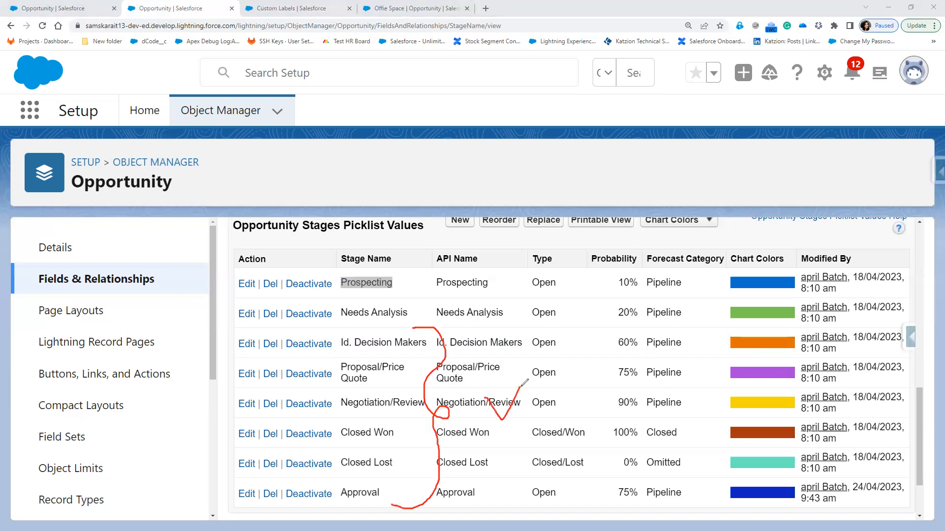
mouse_move(449, 321)
left_mouse_down()
mouse_move(332, 326)
mouse_move(427, 292)
left_mouse_up()
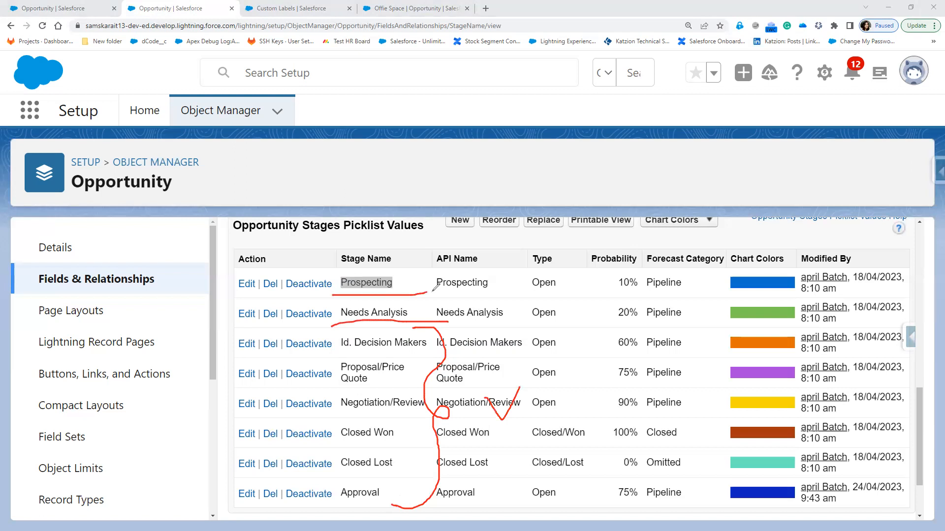
mouse_move(333, 297)
left_mouse_down()
mouse_move(407, 303)
mouse_move(435, 317)
left_mouse_up()
Clear the pen marks and paste a copy of the AND formula block below the original
key("alt+Tab")
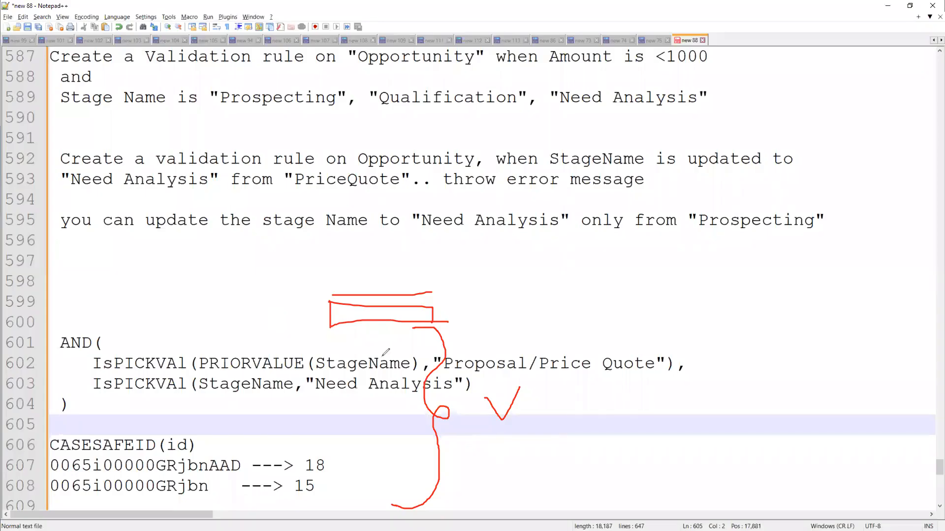
key("Escape")
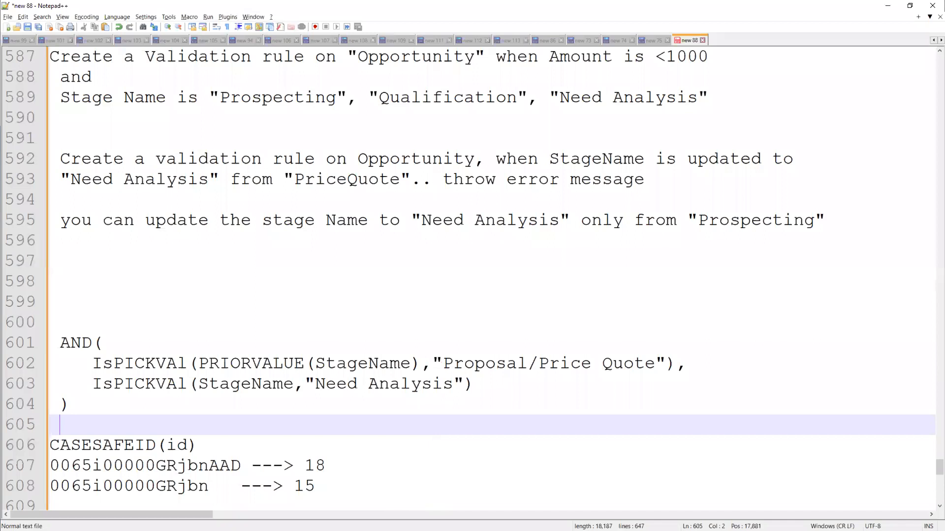
double_click(77, 402)
left_click(44, 345, "shift")
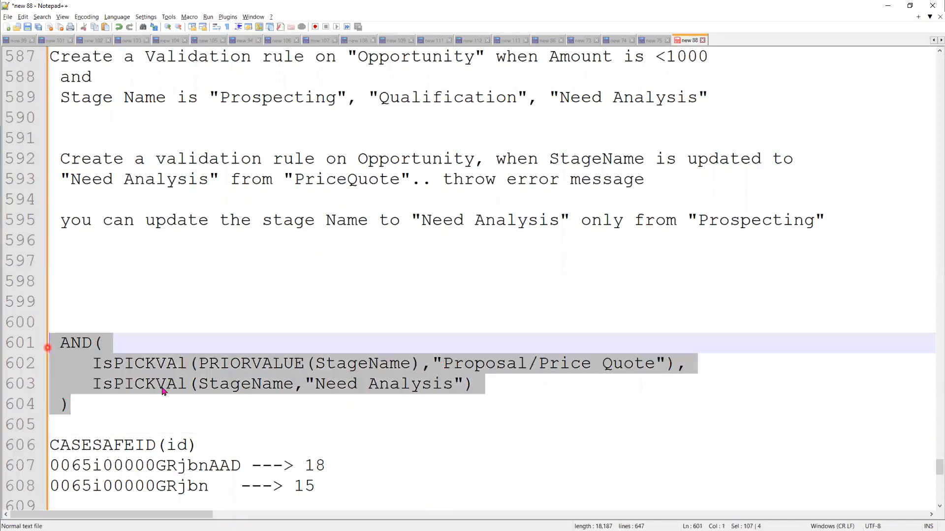
left_click(150, 402)
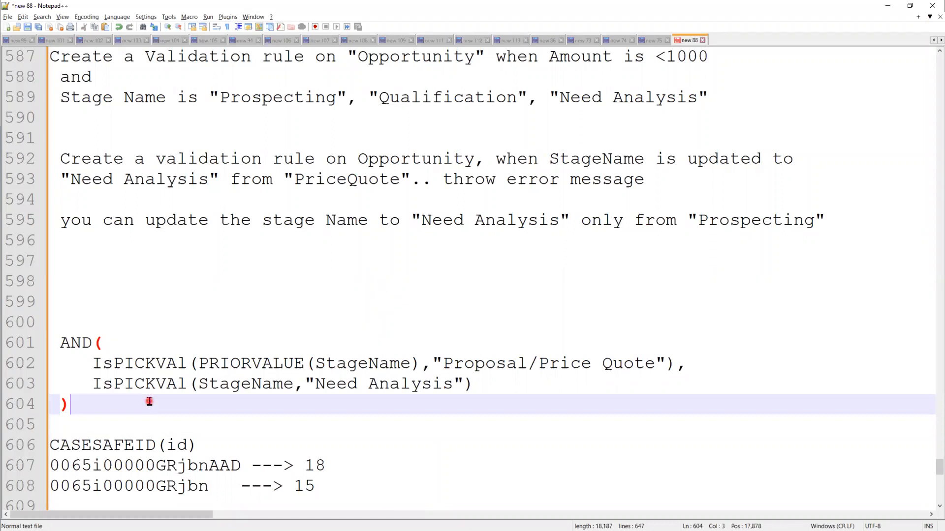
key("Return")
key("Return")
key("Return")
key("Return")
type("AND(     IsPICKVAL(PRIORVALUE(StageName),\"Proposal/Price Quote\"),     IsPICKVAL(StageName,\"Need Analysis\")  )")
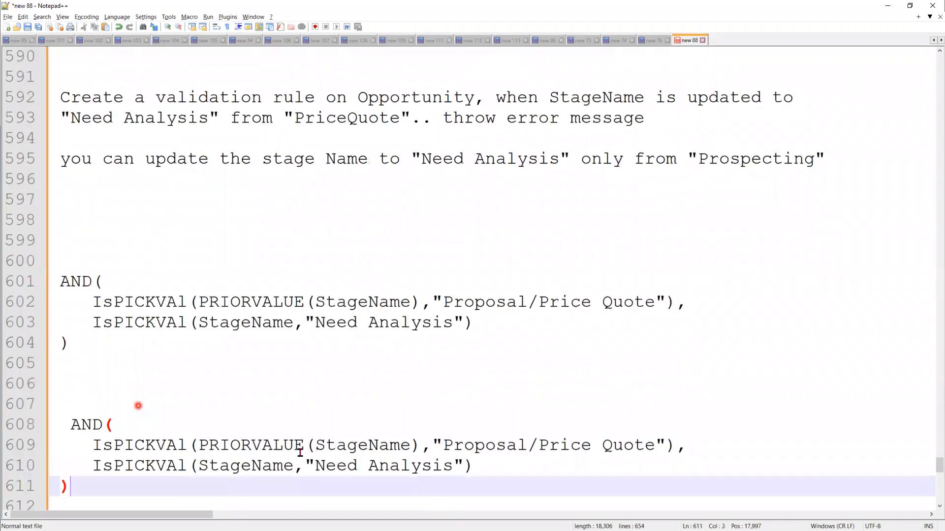
Select the Proposal/Price Quote value on line 609 of the copied formula
left_click(342, 444)
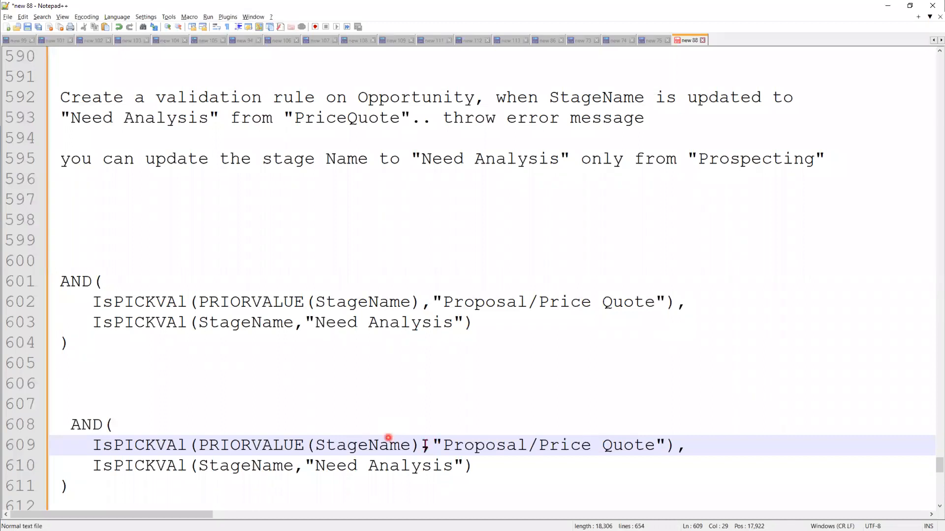
left_click(445, 446)
left_click(654, 445, "shift")
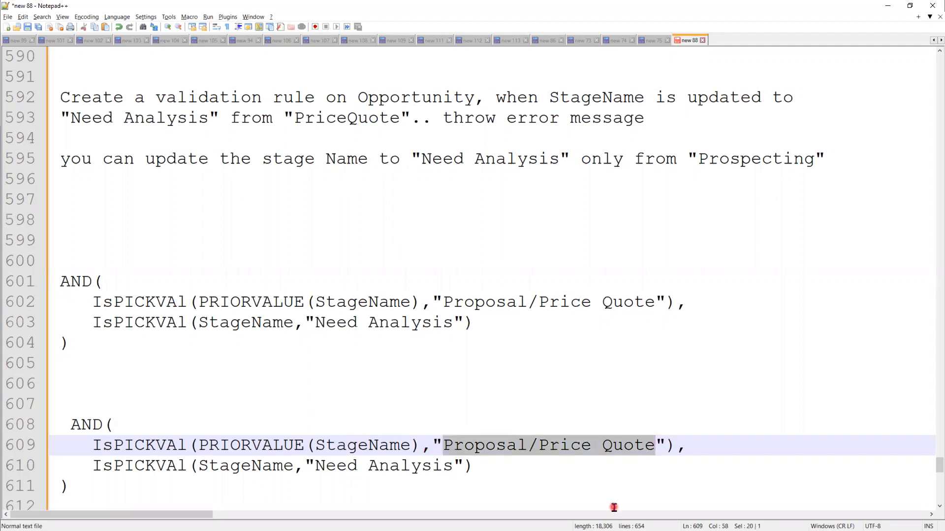
Replace Proposal/Price Quote with Prospecting on line 609 of the copied formula
type("Pr")
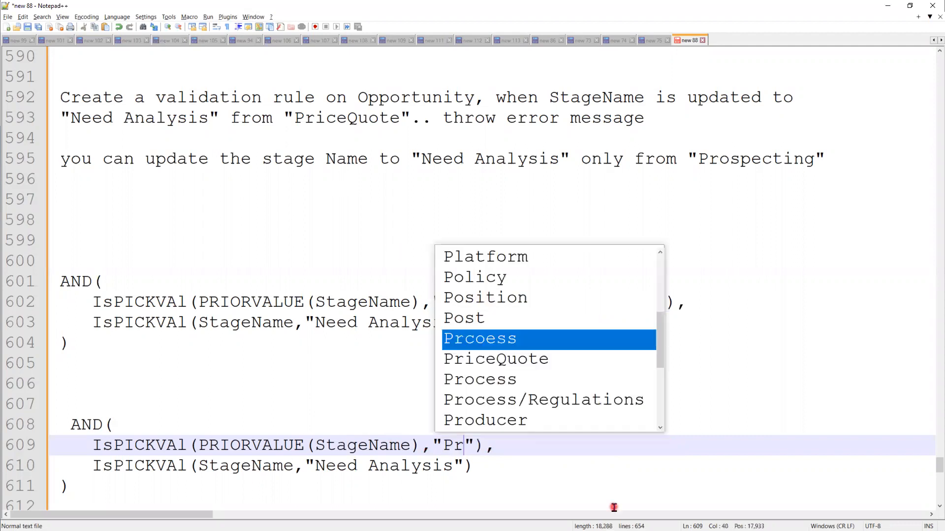
type("s")
key("BackSpace")
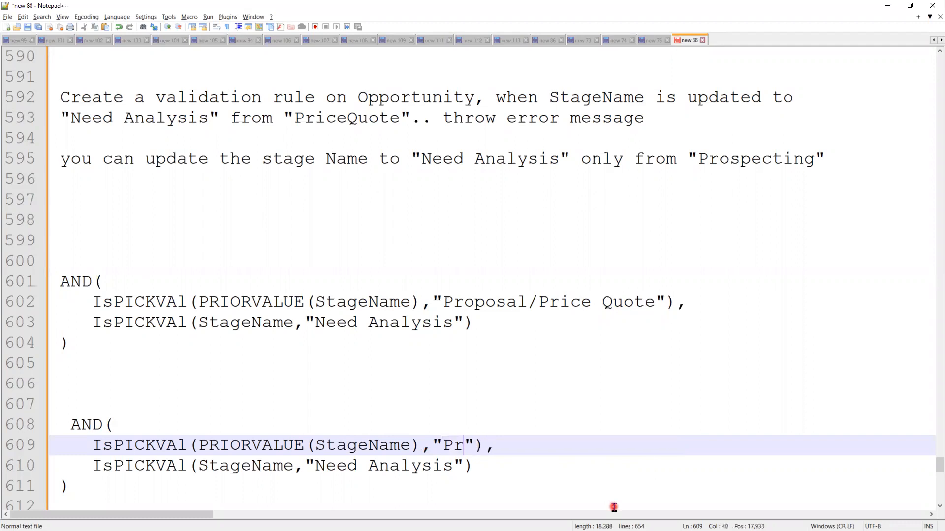
type("ospecting")
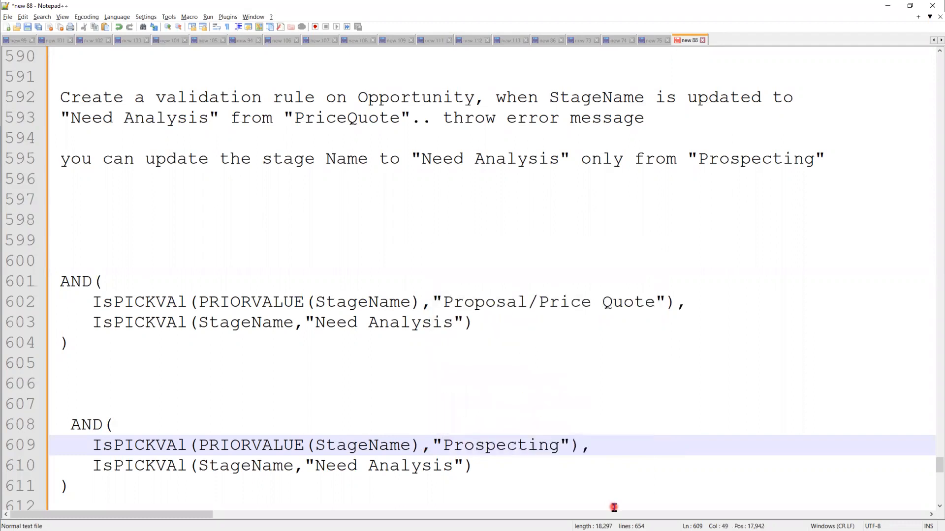
left_click(613, 449)
scroll(542, 360, "down", 2)
left_click(569, 318)
left_click(440, 322, "shift")
left_click_drag(484, 342, 315, 343)
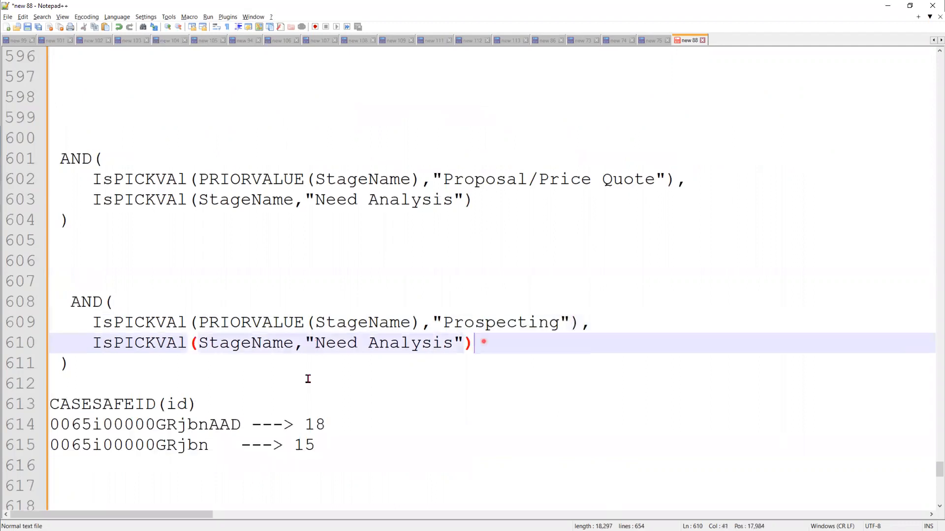
Wrap the line 609 Prospecting check in Not(...) so the condition is properly closed
left_click(91, 325)
type("N")
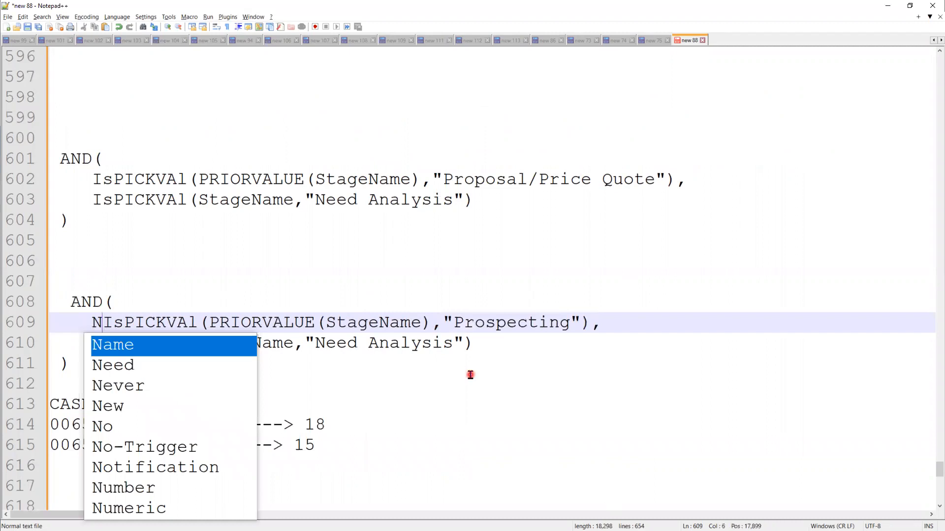
type("ot(")
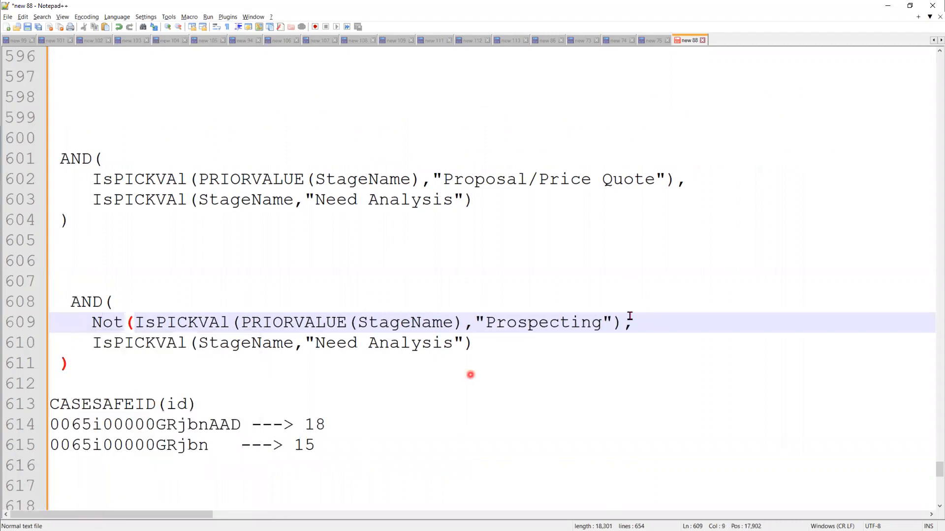
left_click(785, 333)
key("Left")
type(")")
left_click(647, 358)
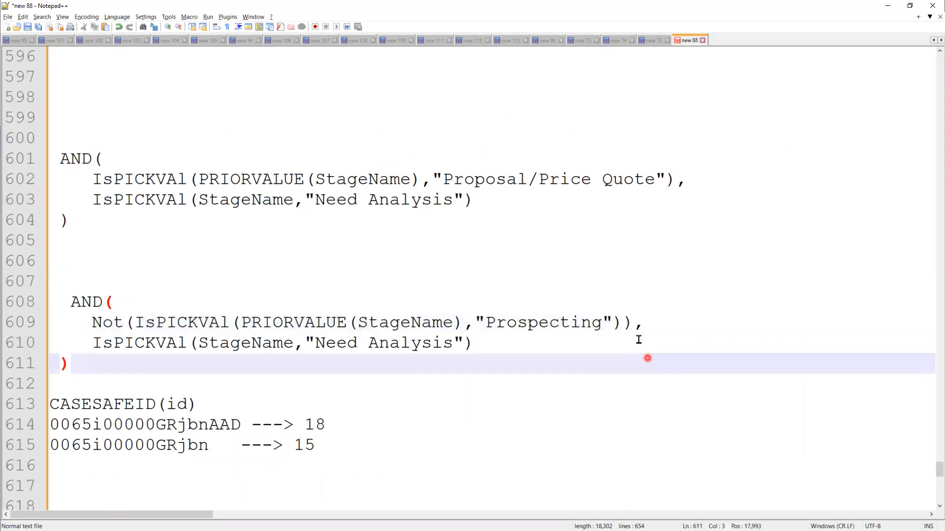
left_click_drag(475, 319, 614, 318)
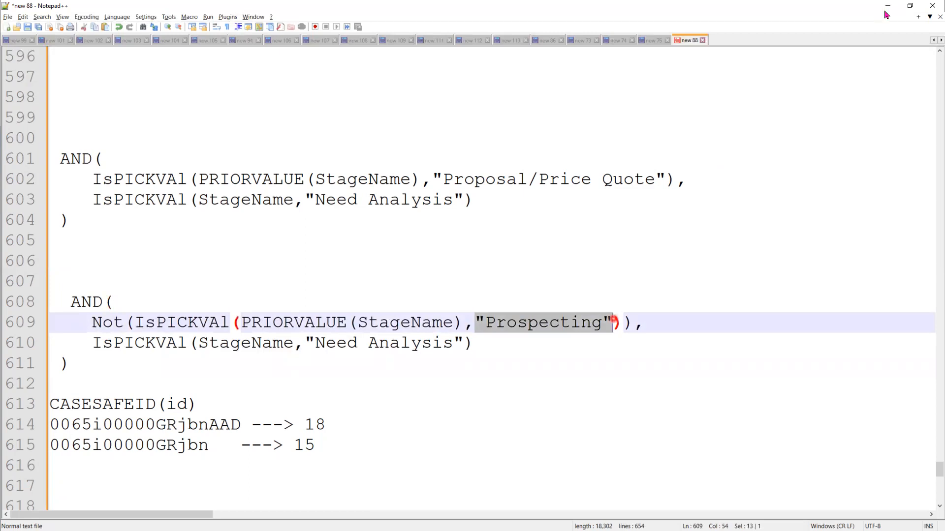
Compare the stage picklist with the notes and select the whole AND formula in Notepad++
key("alt+Tab")
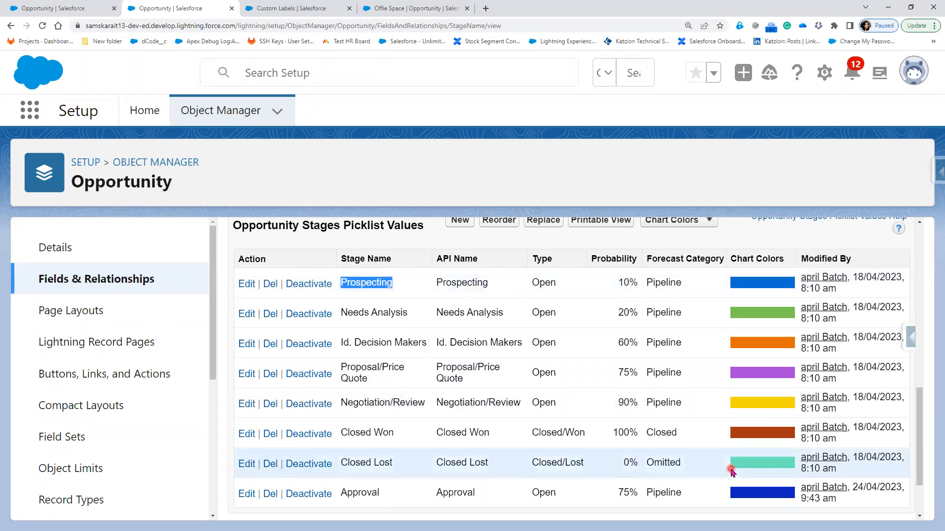
key("alt+Tab")
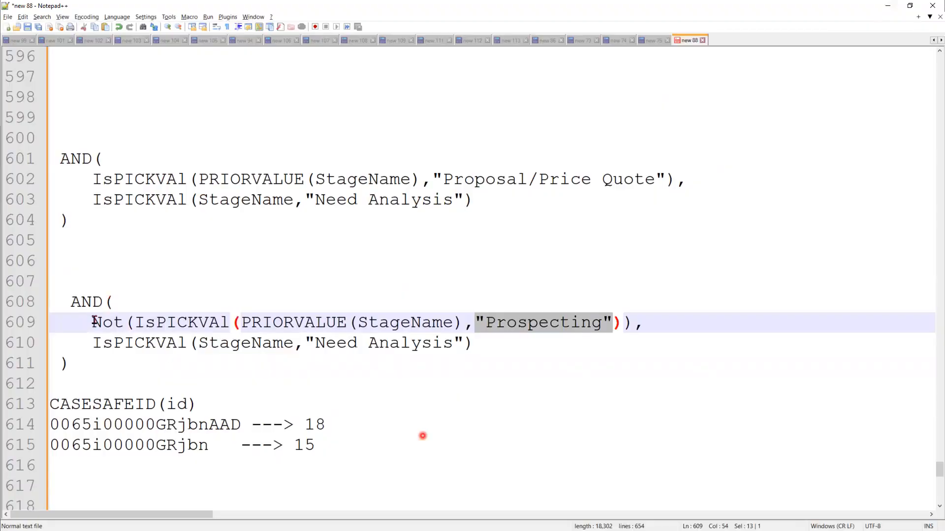
left_click_drag(93, 322, 538, 325)
left_click(632, 402)
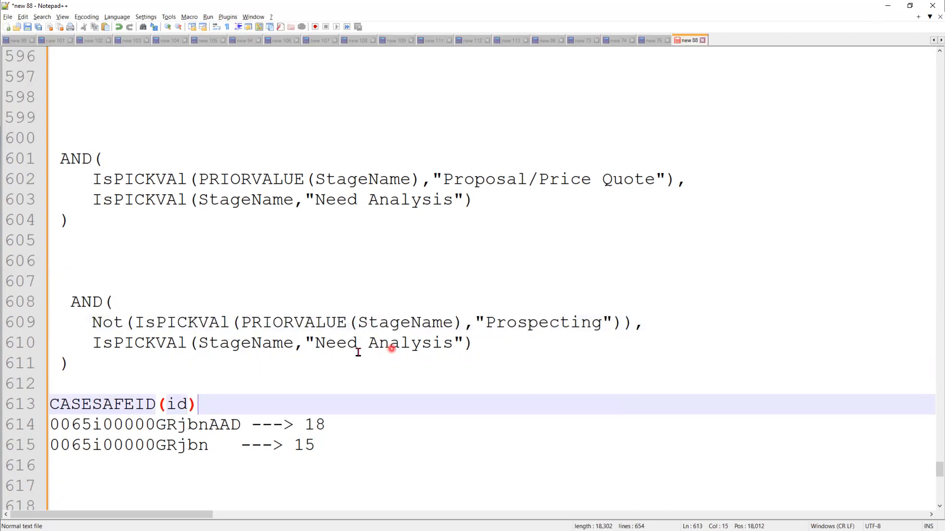
left_click_drag(481, 343, 295, 343)
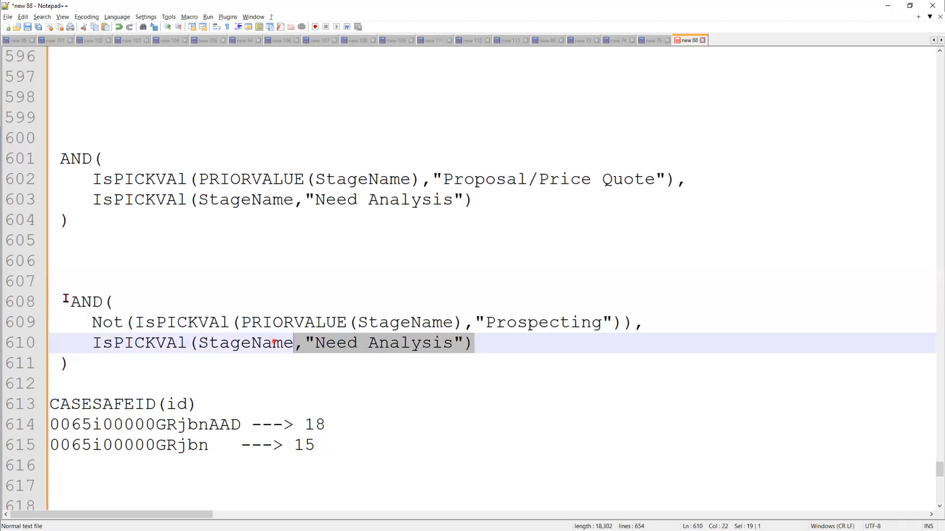
left_click_drag(65, 298, 64, 298)
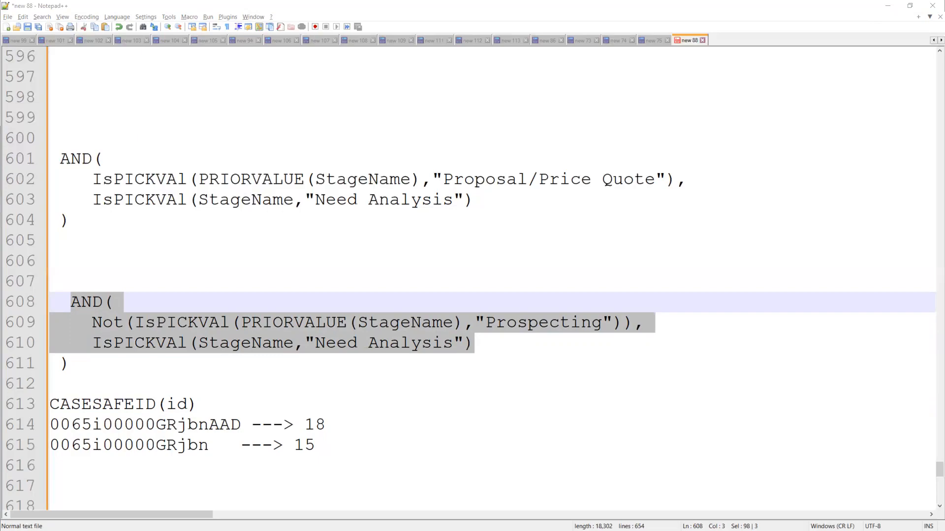
Advance the slide show to the Validation Rule - Function slide, then leave it
key("alt+Tab")
left_click(339, 392)
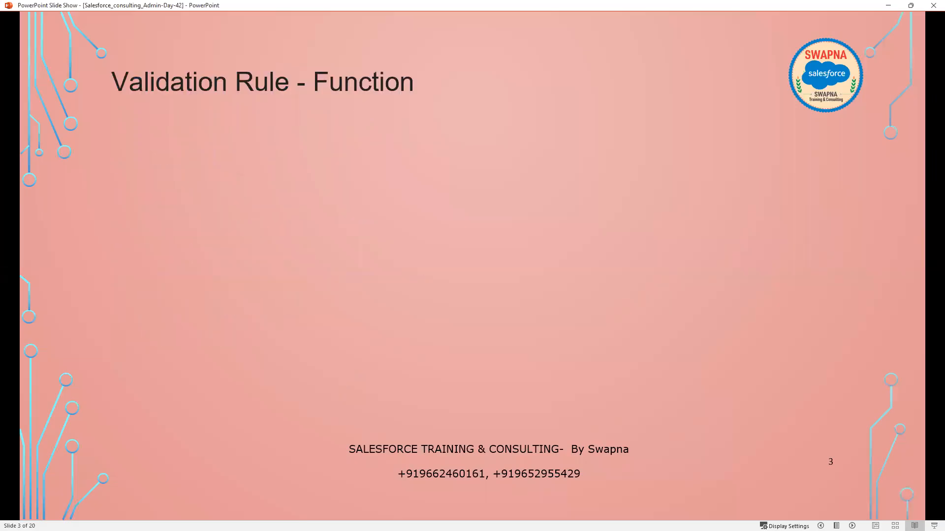
key("alt+Tab")
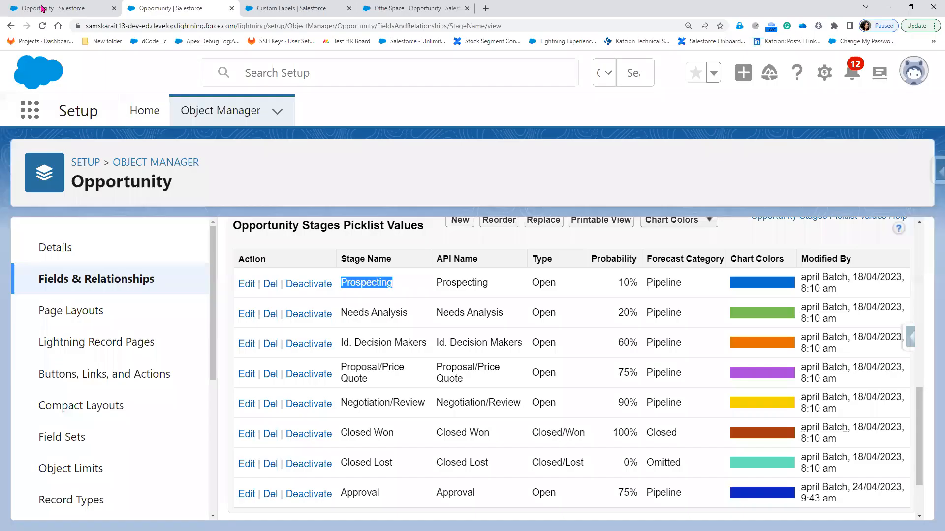
From the Offie Space opportunity, open the Lightning Aura position via More > Positions
left_click(445, 12)
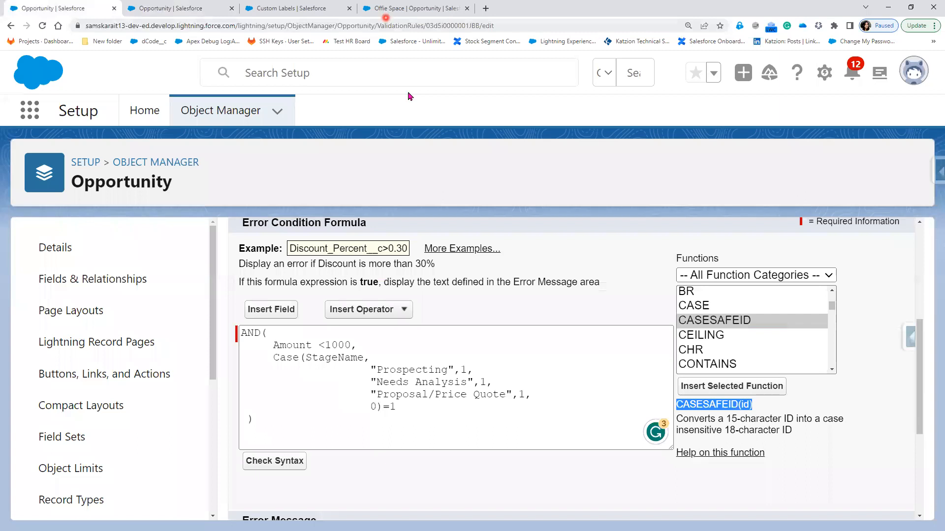
left_click(157, 353)
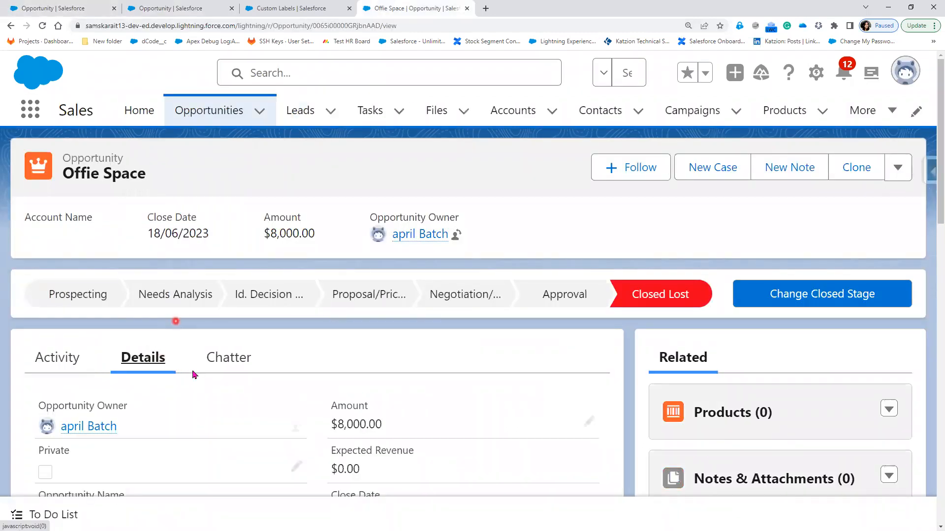
scroll(193, 370, "down", 4)
left_click(893, 122)
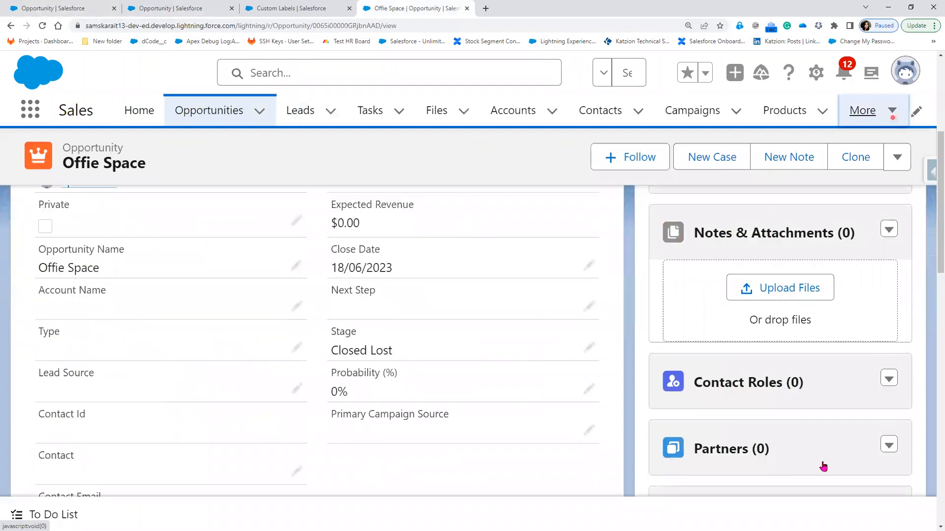
scroll(852, 470, "down", 2)
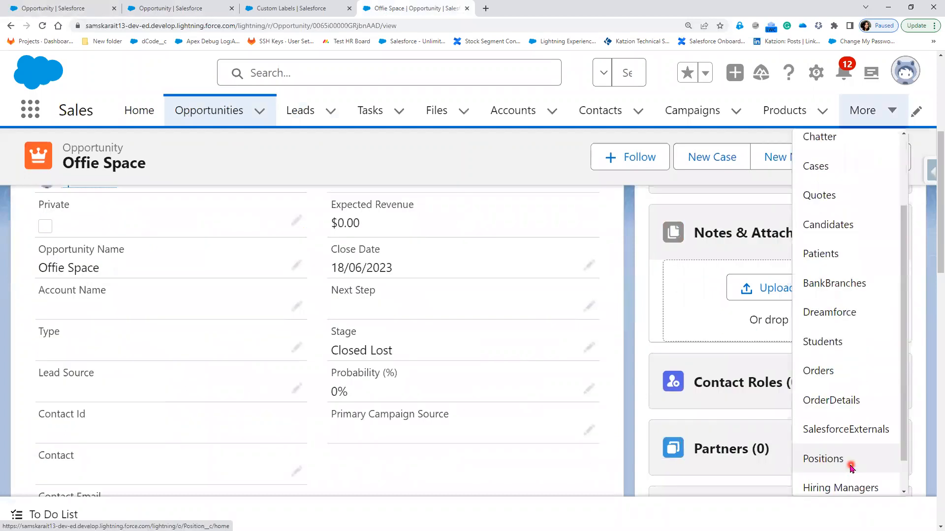
left_click(851, 465)
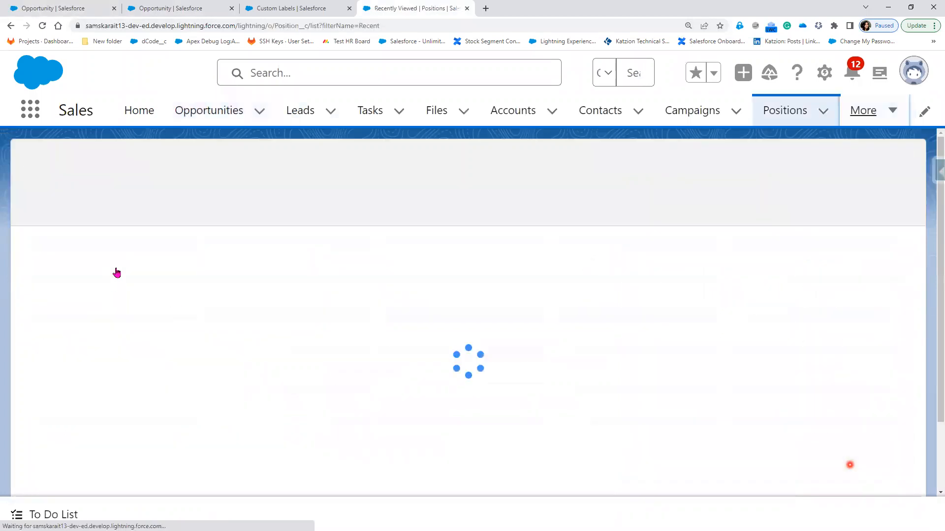
left_click(116, 266)
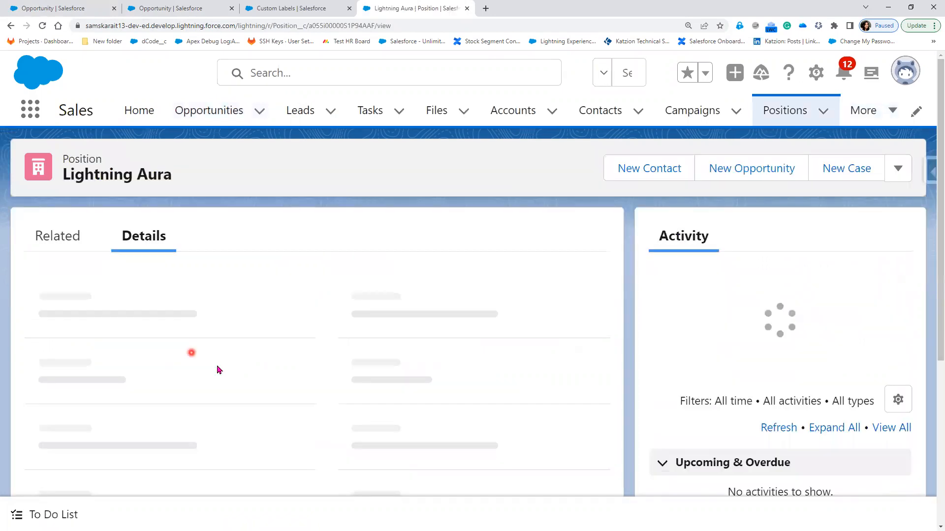
scroll(219, 374, "down", 5)
scroll(220, 382, "down", 2)
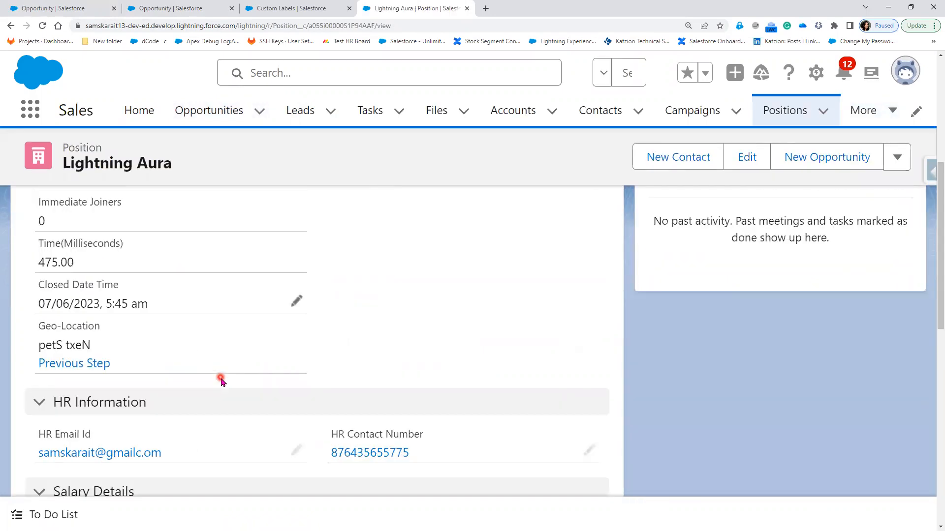
scroll(222, 383, "down", 4)
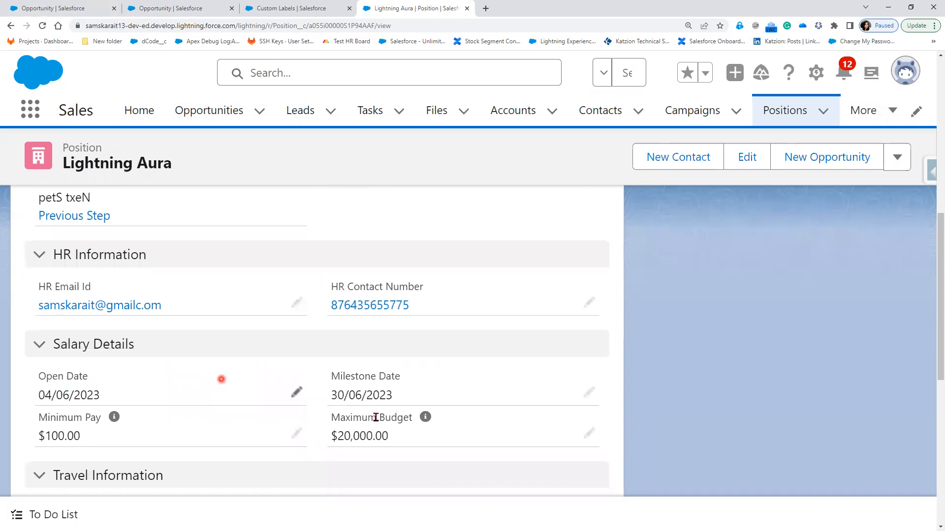
scroll(376, 417, "up", 4)
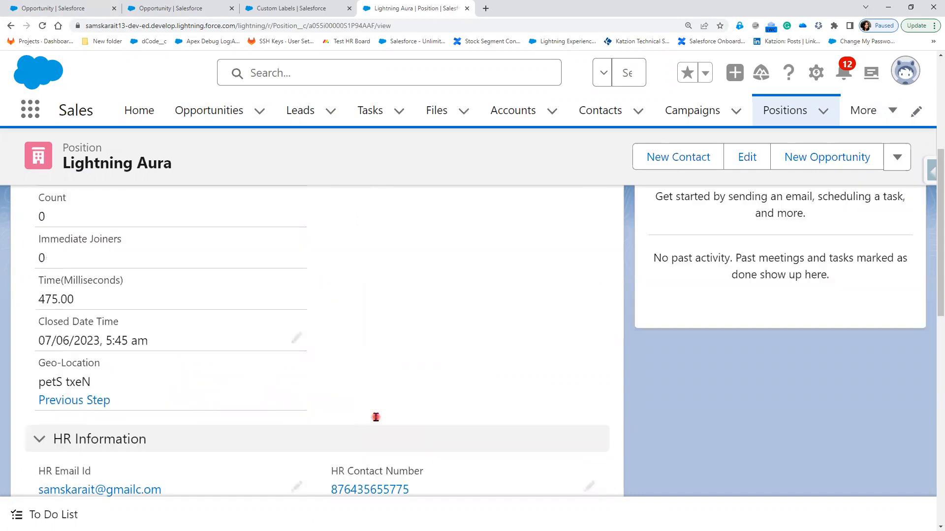
scroll(376, 417, "up", 2)
scroll(376, 418, "up", 2)
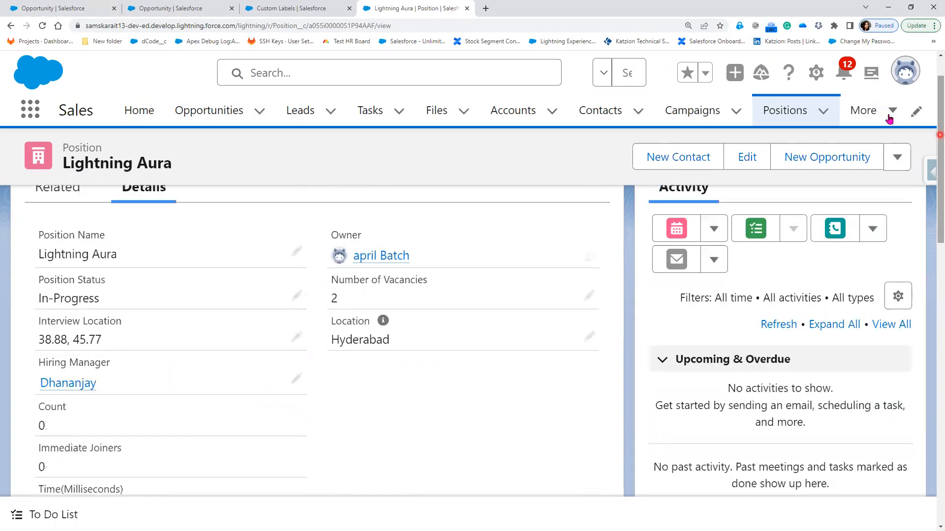
Open the Candidates tab from the More menu
left_click(890, 120)
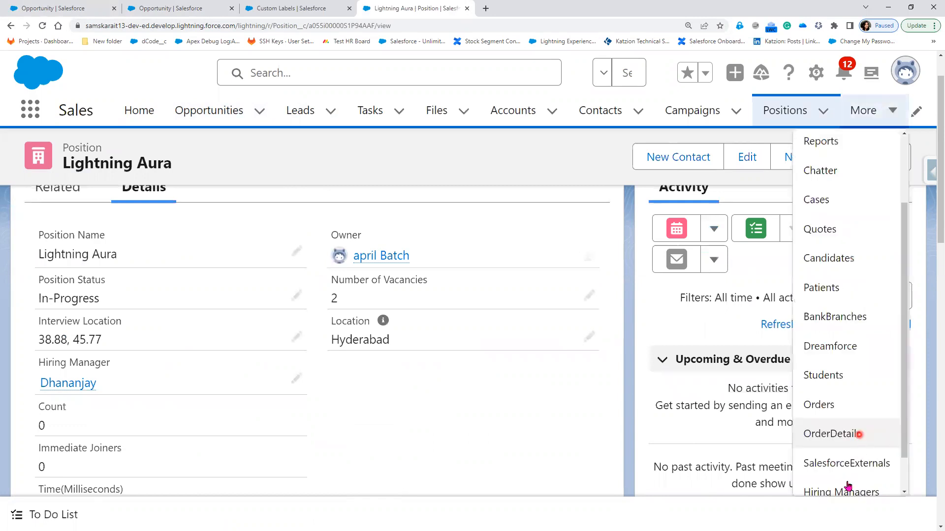
scroll(847, 487, "down", 1)
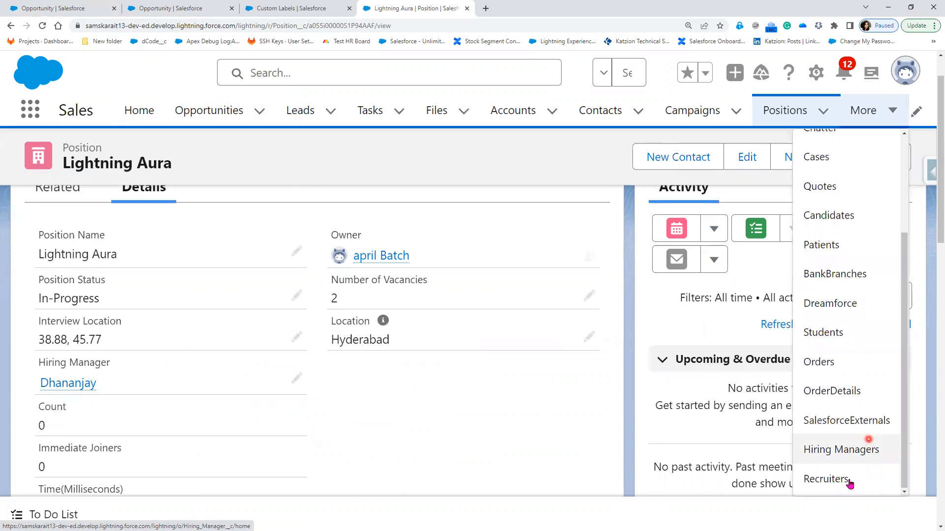
scroll(849, 482, "down", 1)
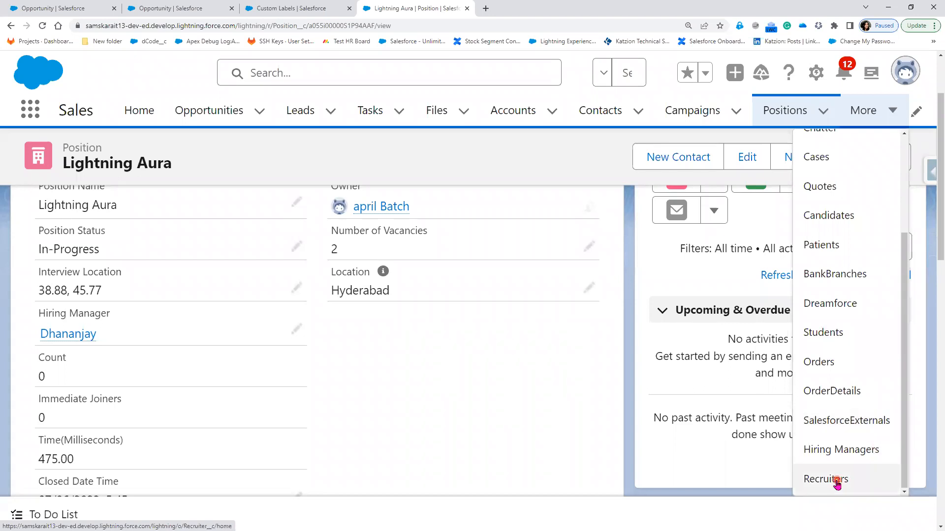
left_click(842, 426)
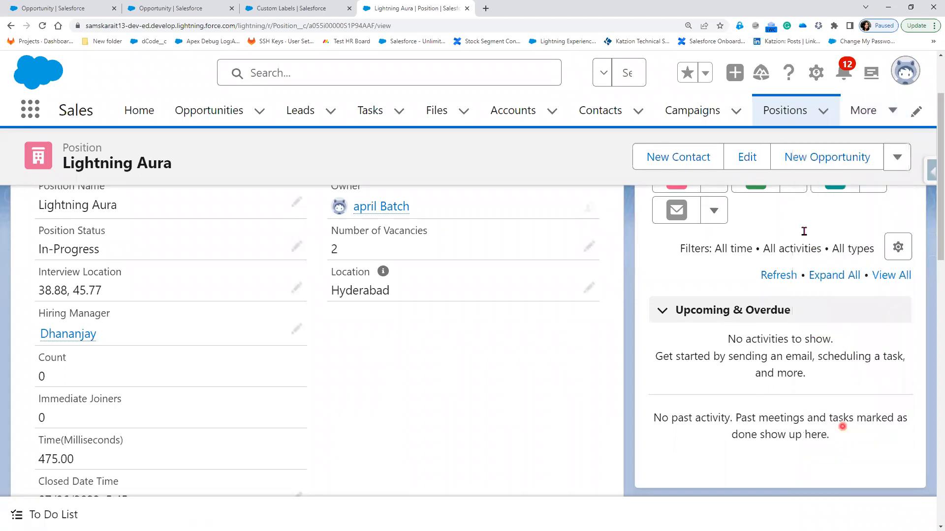
left_click(885, 120)
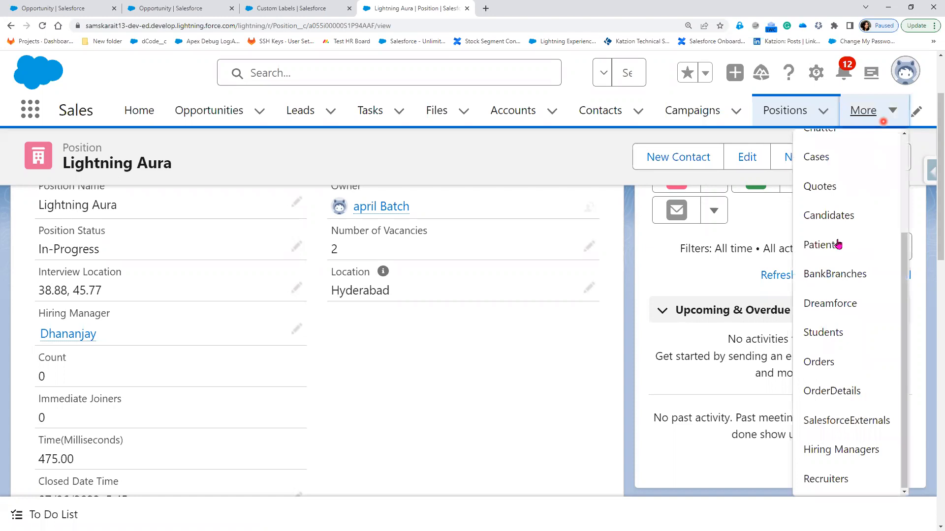
left_click(837, 238)
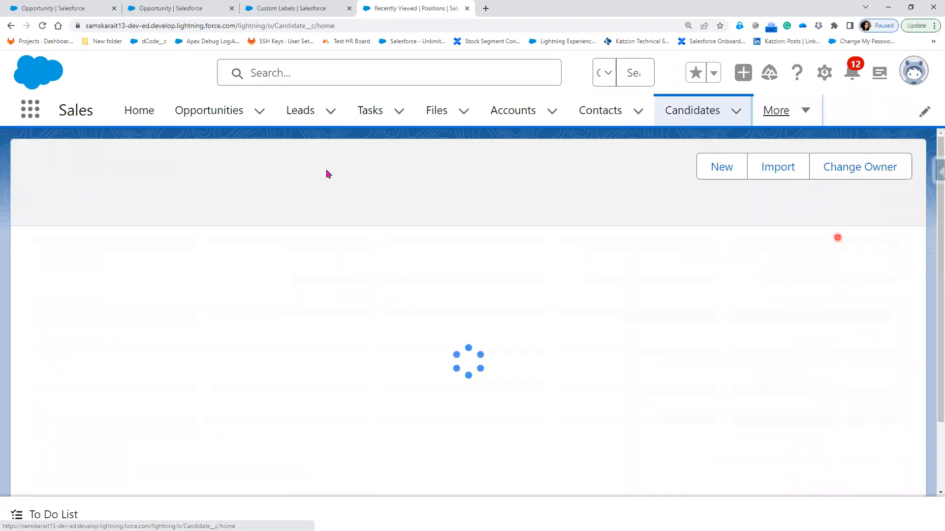
Open candidate CN-003 and review its details, including B.Tech and the Salesforce Developer position
left_click(89, 270)
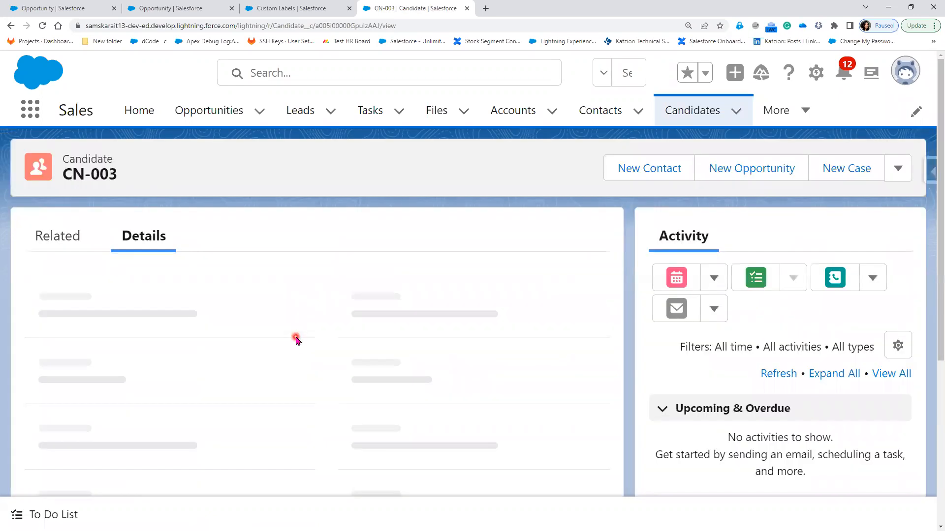
left_click(295, 338)
scroll(296, 339, "down", 5)
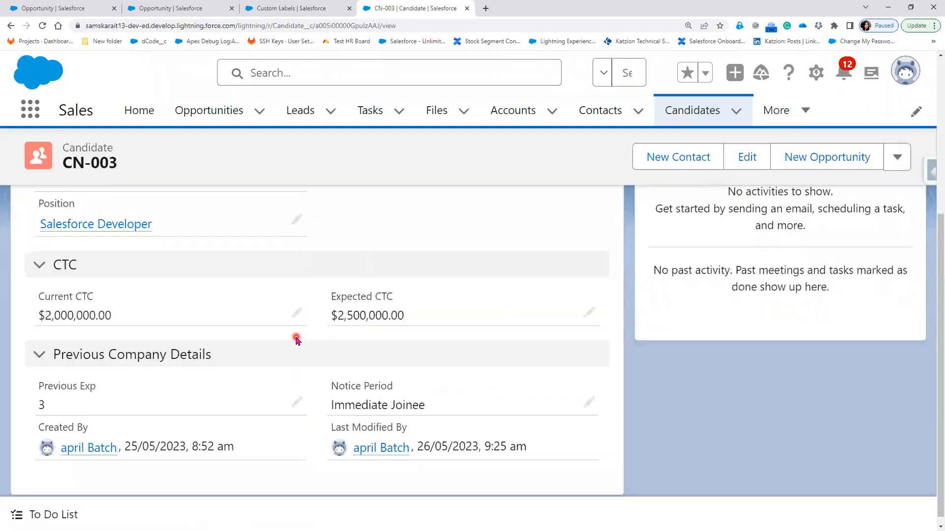
scroll(297, 340, "up", 3)
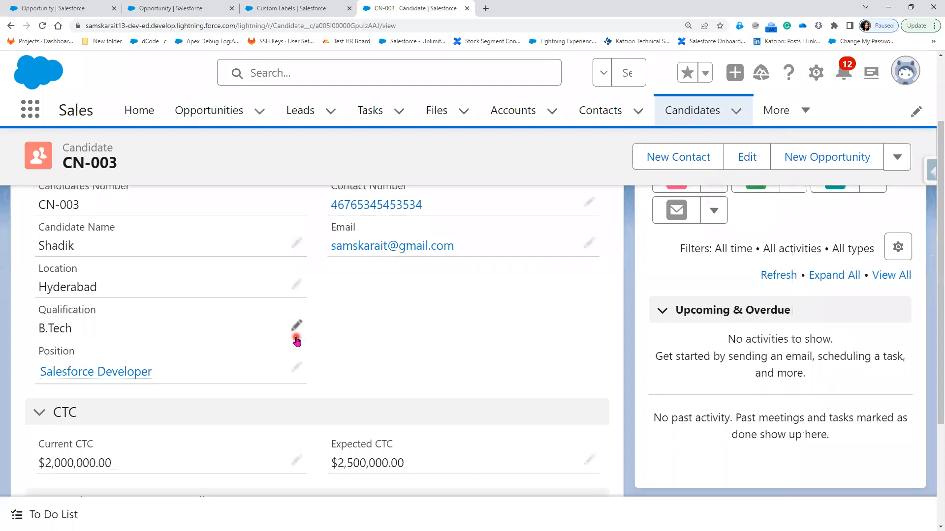
scroll(296, 339, "up", 2)
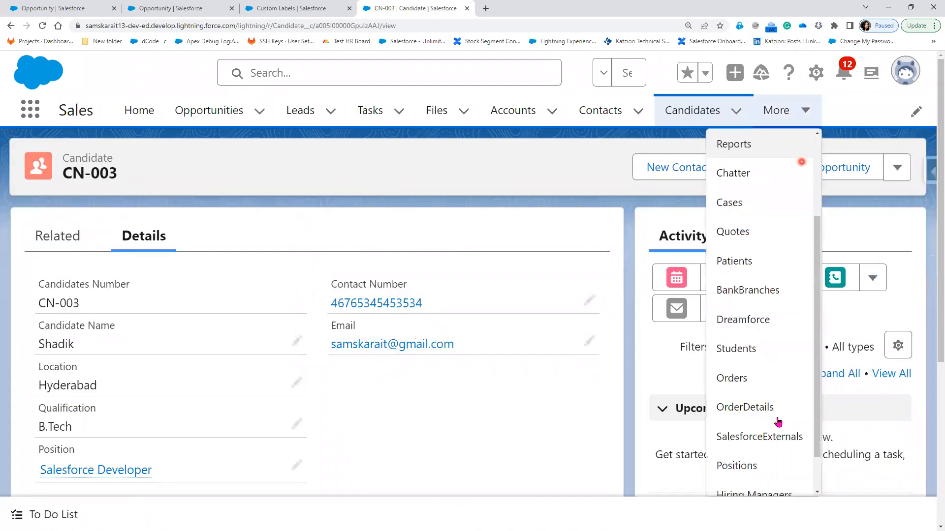
Open the second Lightning Aura position and review its In-Progress status, 2 vacancies and Hyderabad location
scroll(775, 421, "down", 1)
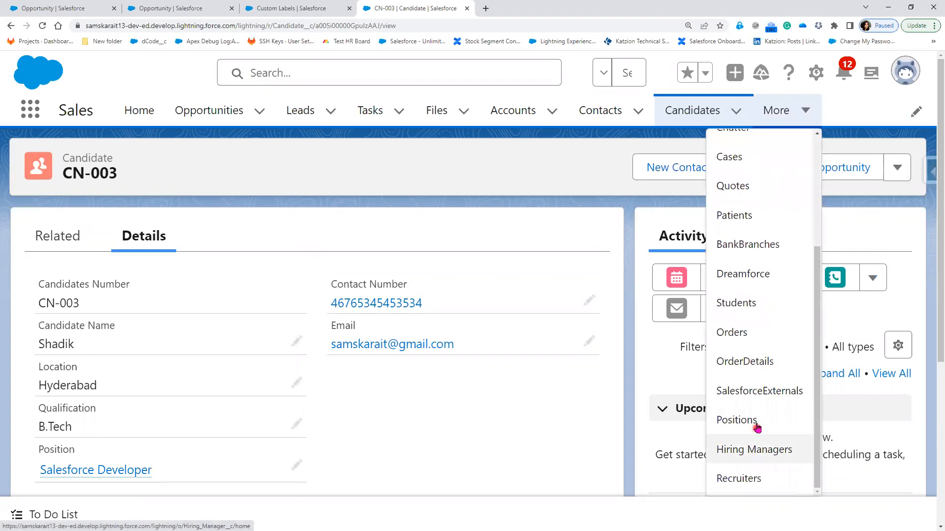
left_click(772, 423)
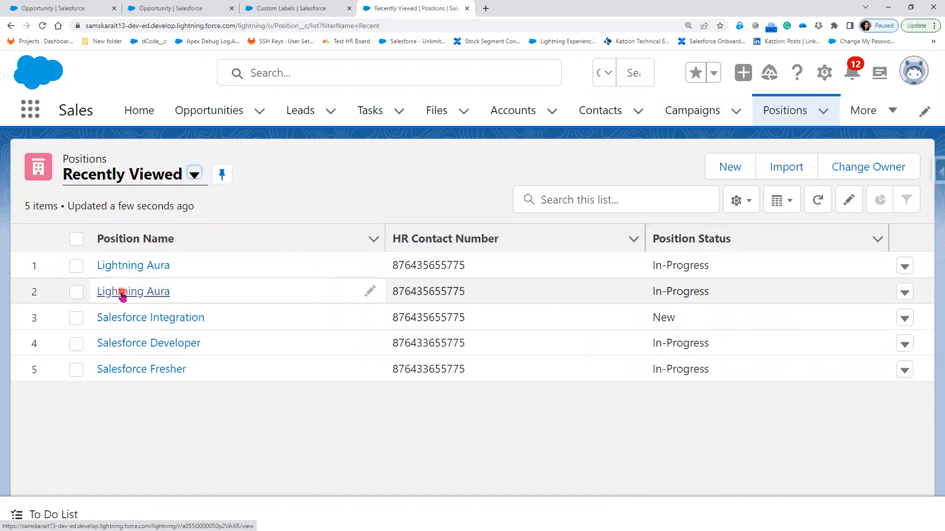
left_click(122, 295)
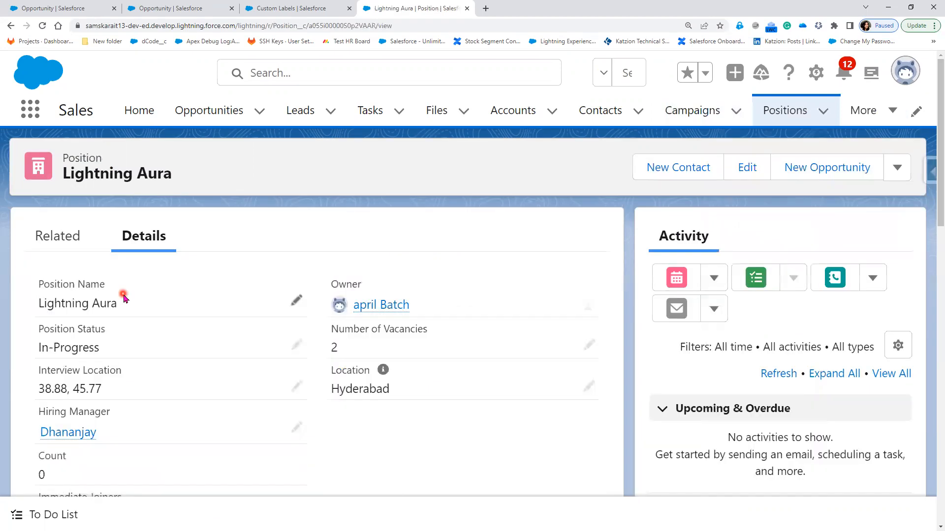
scroll(124, 297, "down", 3)
scroll(124, 299, "down", 1)
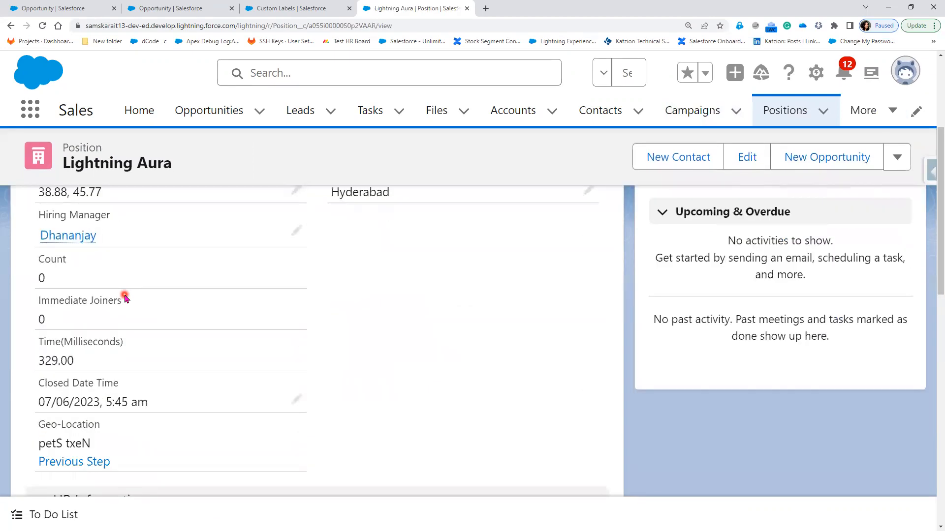
scroll(125, 298, "down", 3)
scroll(124, 298, "down", 2)
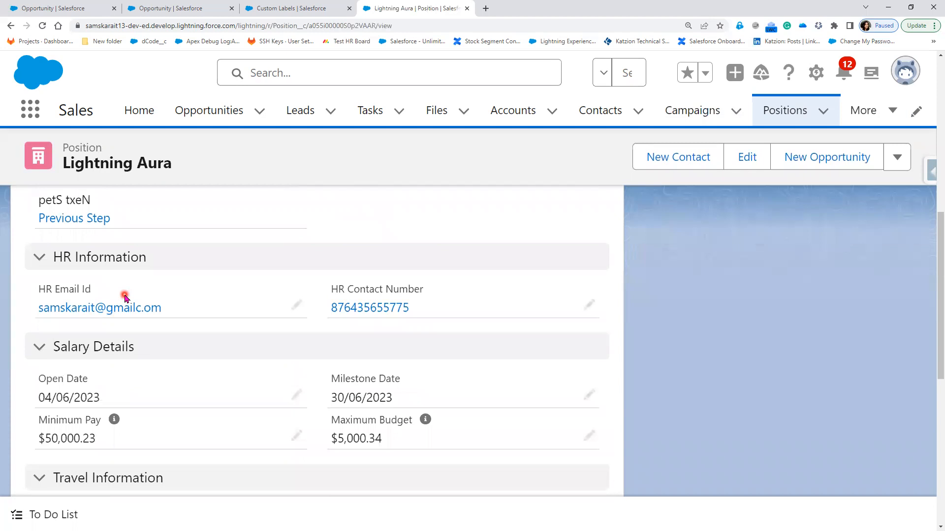
scroll(124, 298, "down", 1)
scroll(124, 297, "down", 2)
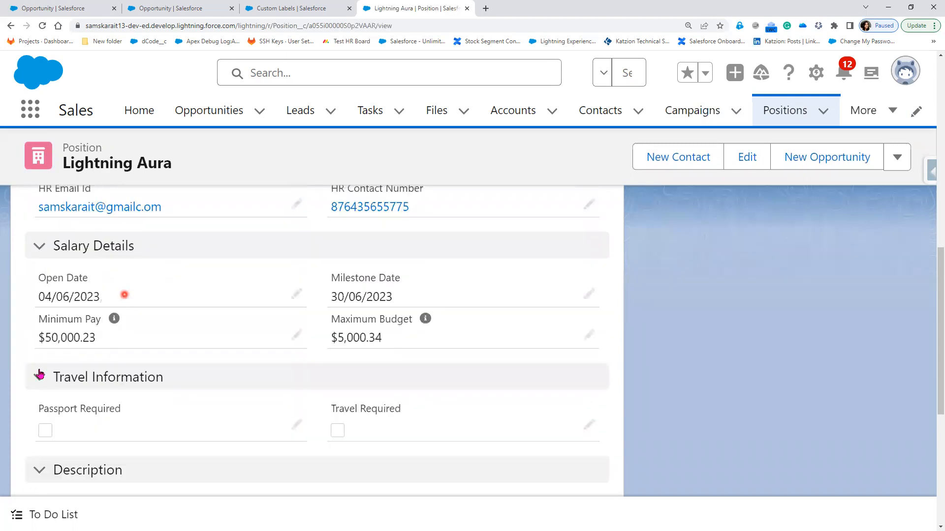
scroll(40, 375, "down", 1)
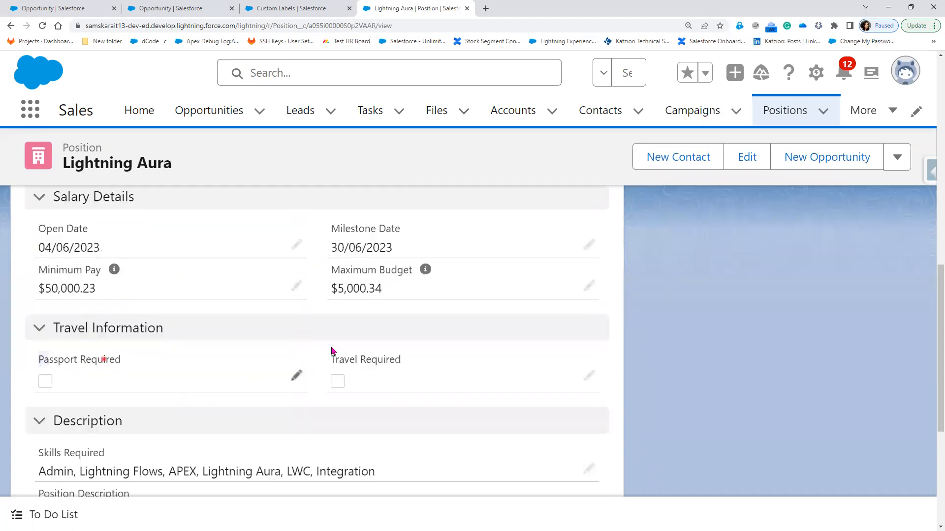
scroll(373, 280, "down", 2)
scroll(381, 340, "down", 3)
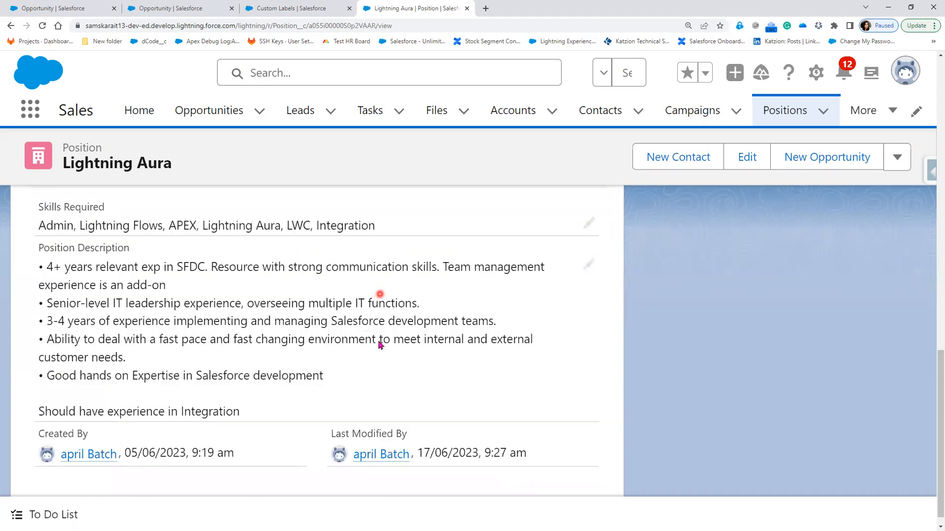
scroll(381, 345, "down", 1)
scroll(379, 344, "up", 5)
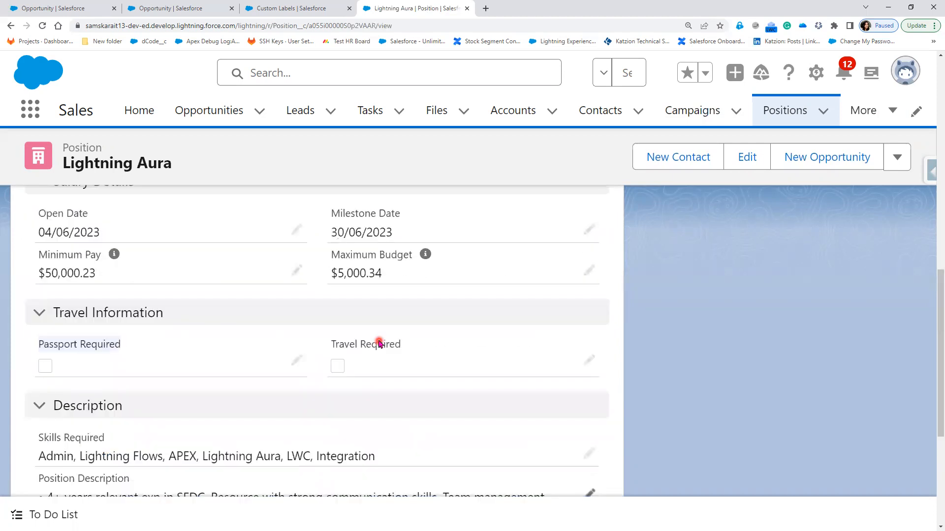
scroll(379, 343, "up", 5)
scroll(380, 340, "up", 4)
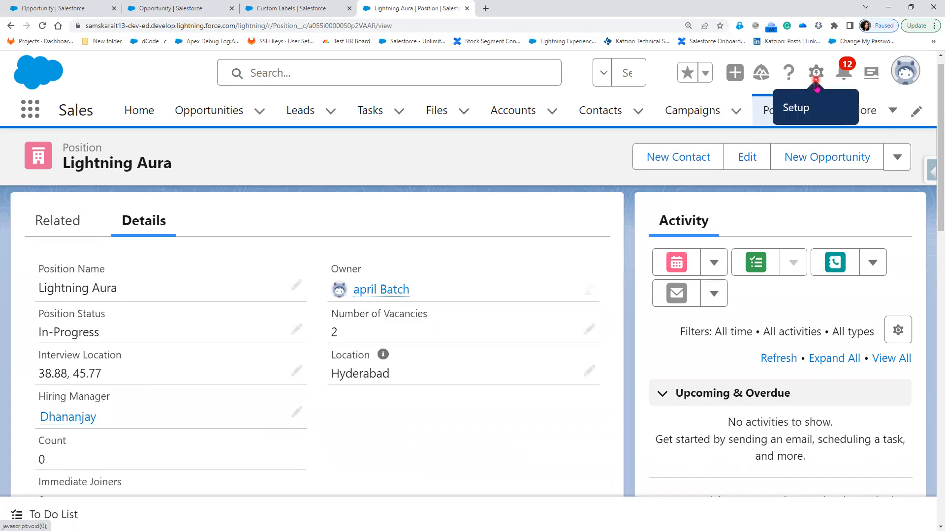
Start a new Position custom field and browse the data types from Geolocation to Time
left_click(815, 83)
left_click(722, 302)
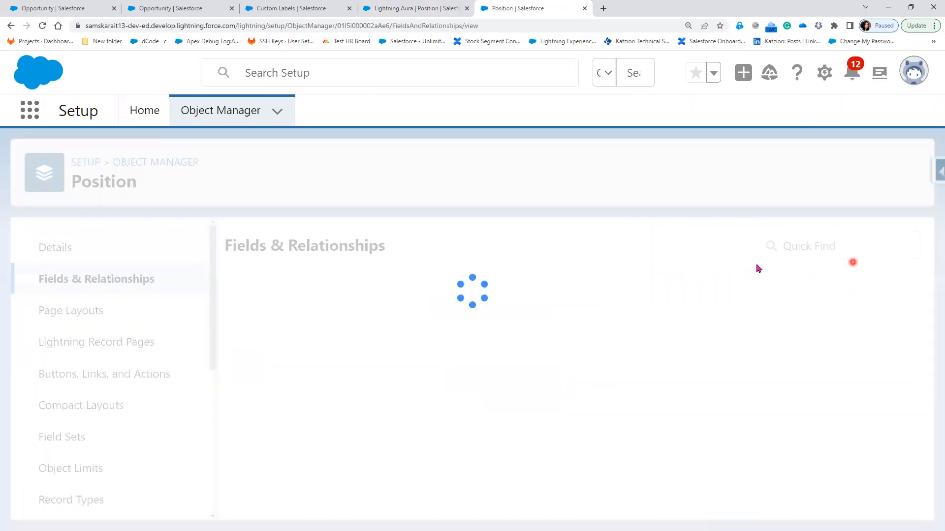
left_click(547, 248)
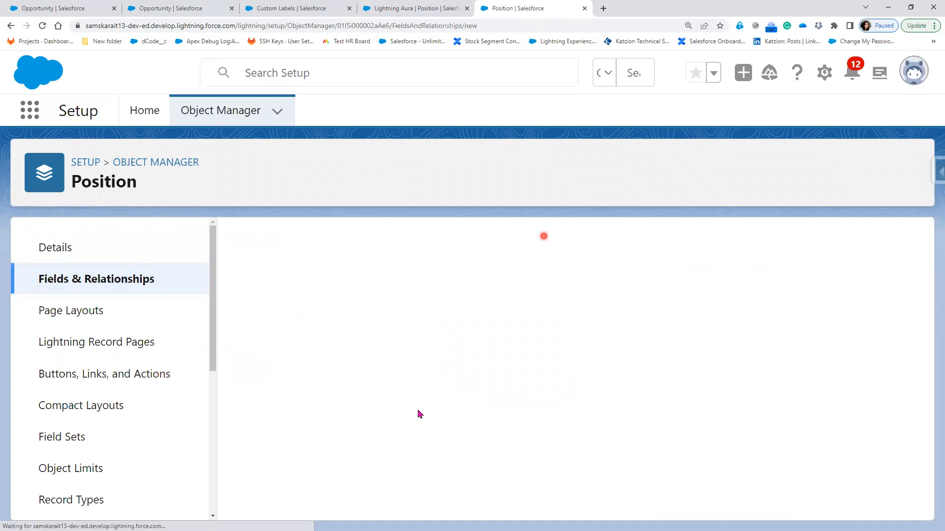
scroll(418, 412, "down", 10)
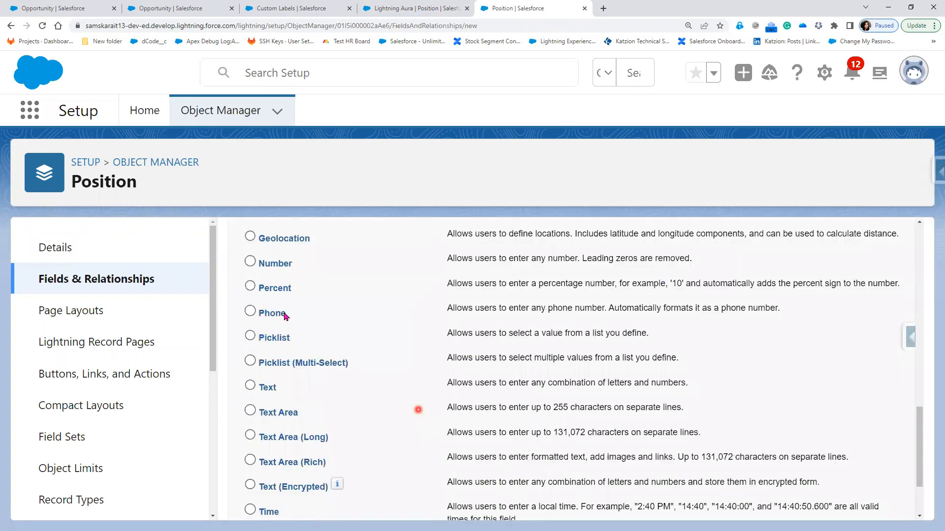
scroll(284, 316, "down", 2)
Make the new Position field a Text field labelled PAN Number with length 10
left_click(250, 292)
left_click(853, 502)
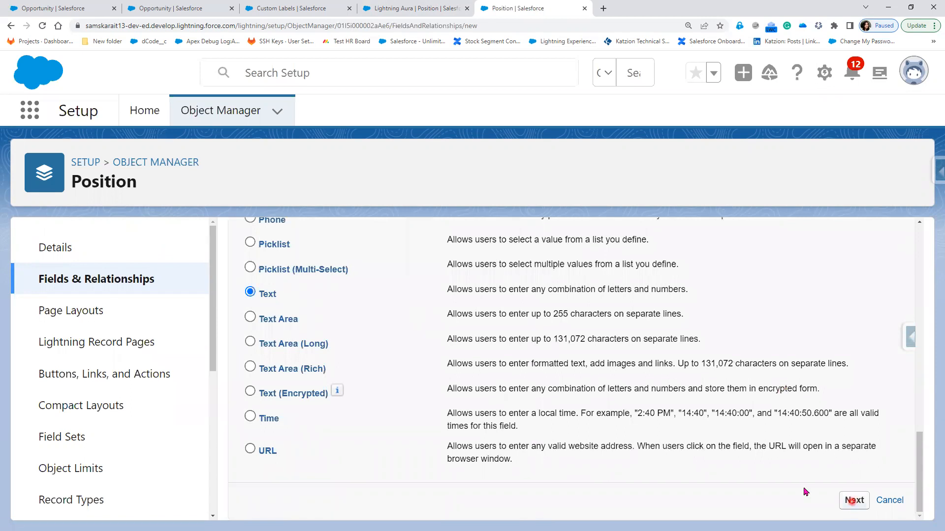
left_click(600, 427)
left_click(454, 364)
type("PAN Number")
key("Tab")
left_click(472, 345)
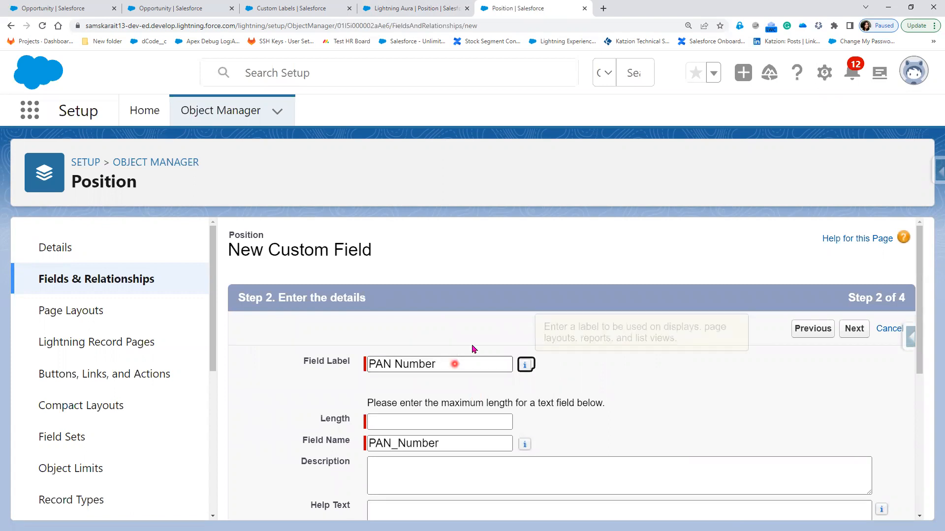
left_click(446, 416)
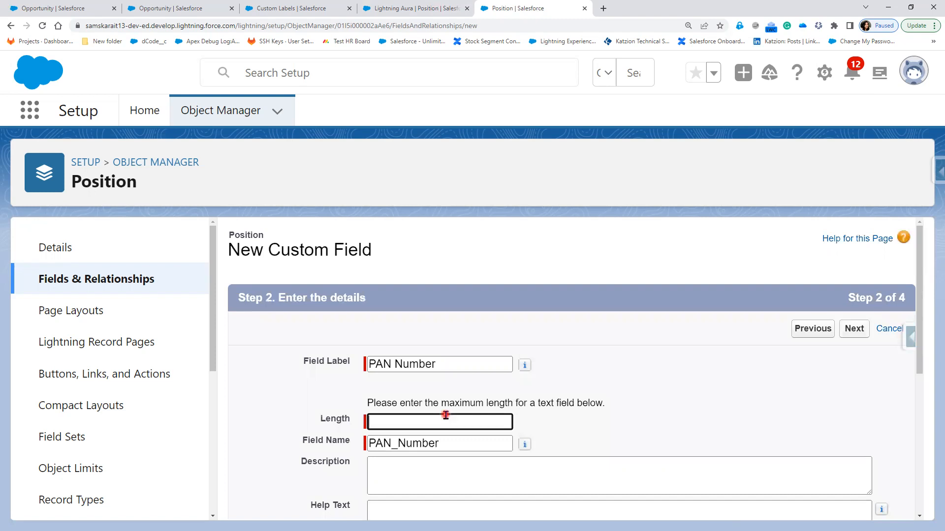
type("10")
left_click(790, 352)
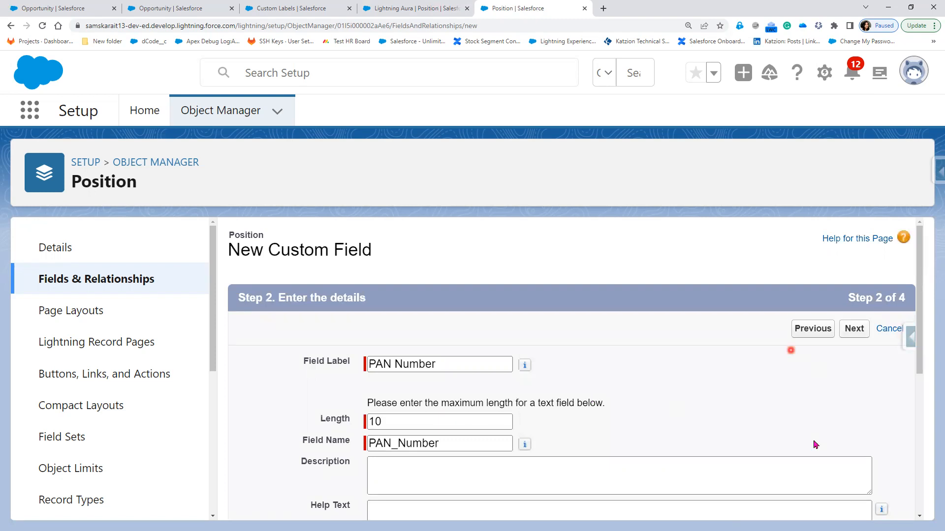
Accept the default field security and page layouts and save the PAN Number field
scroll(814, 441, "down", 5)
left_click(862, 502)
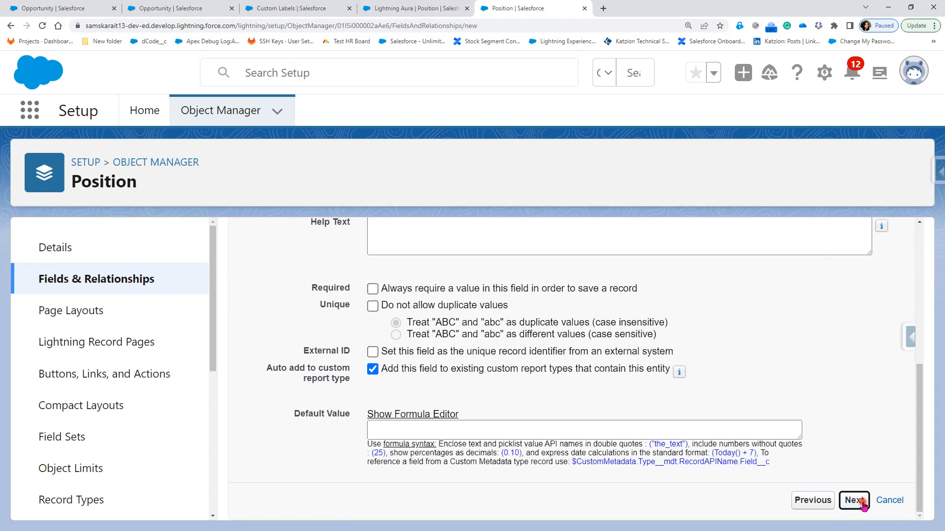
left_click(599, 404)
left_click(844, 331)
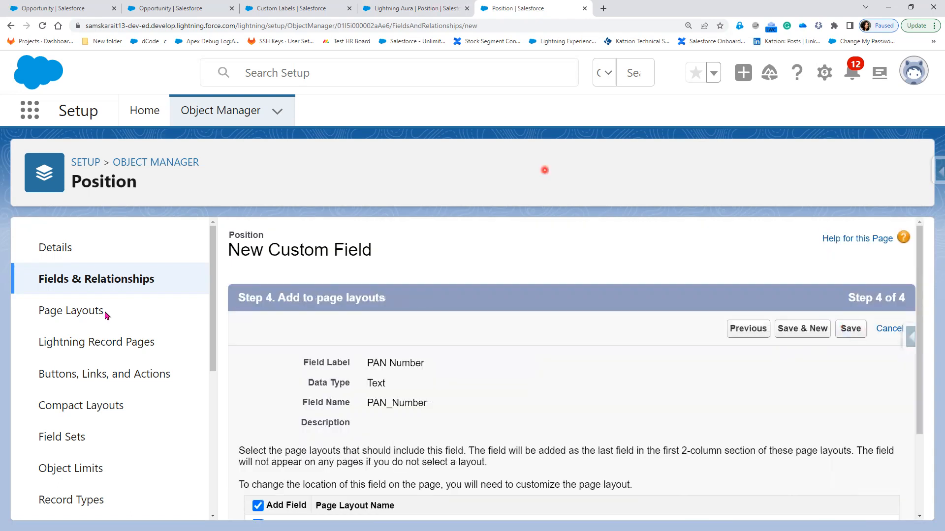
left_click(67, 320)
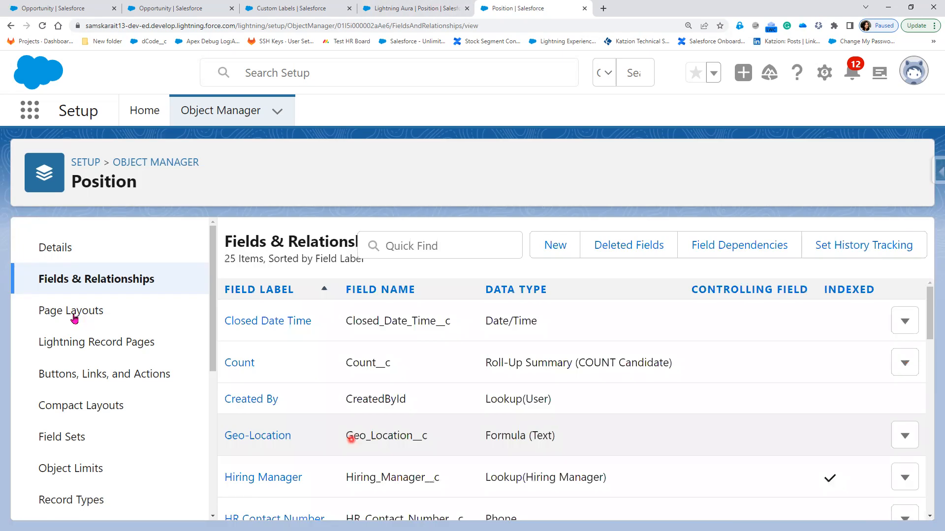
Check the Lightning Aura position record, then open the Position object's Custom Position Layout
left_click(74, 320)
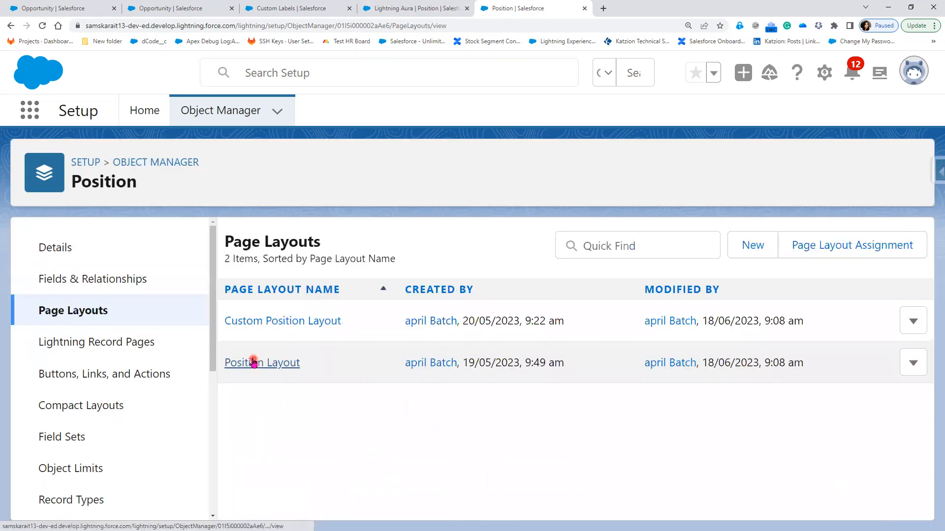
left_click(253, 363)
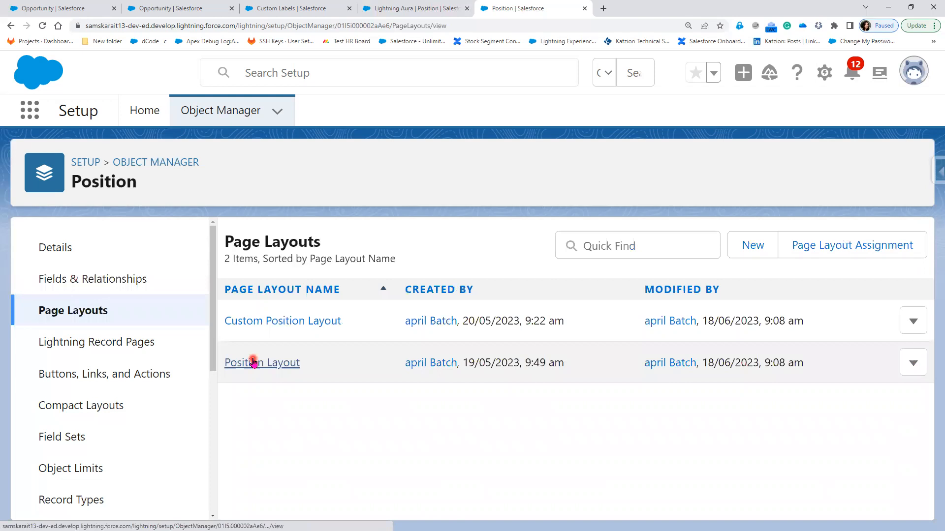
left_click(417, 11)
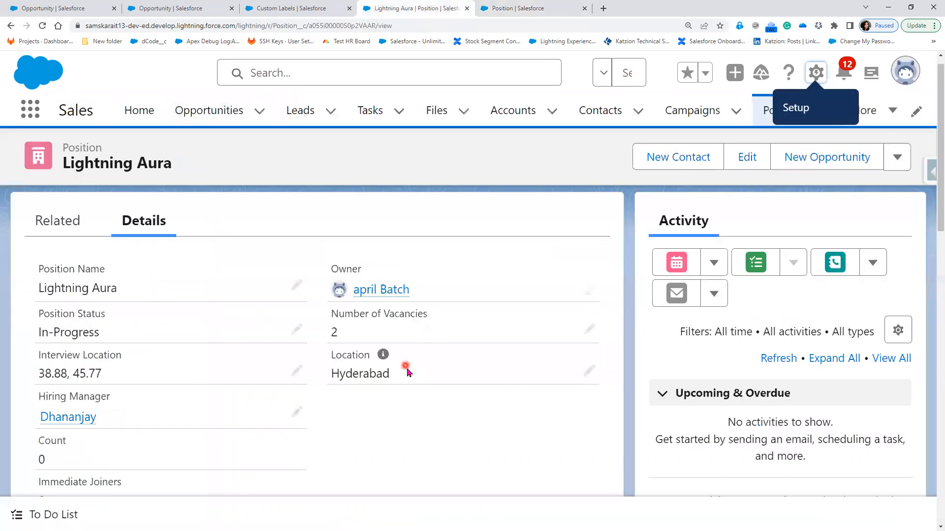
scroll(406, 372, "down", 12)
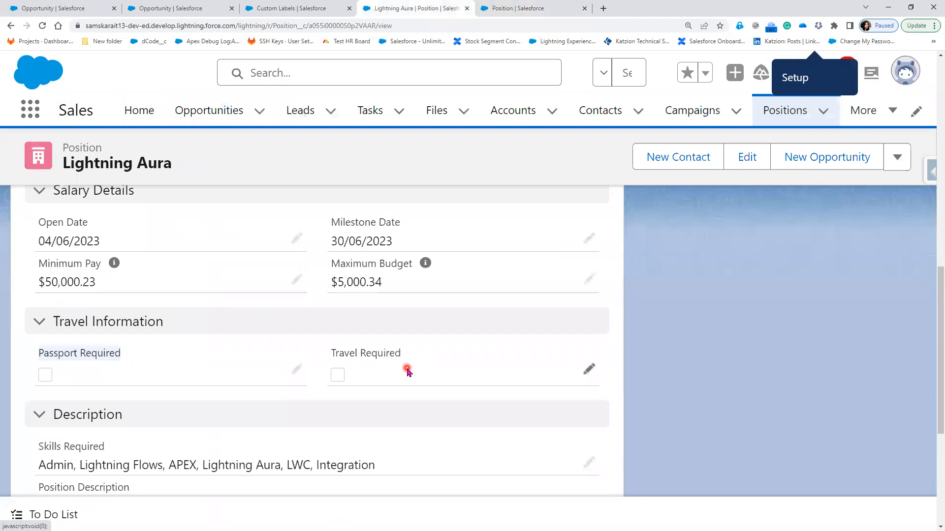
scroll(407, 373, "down", 5)
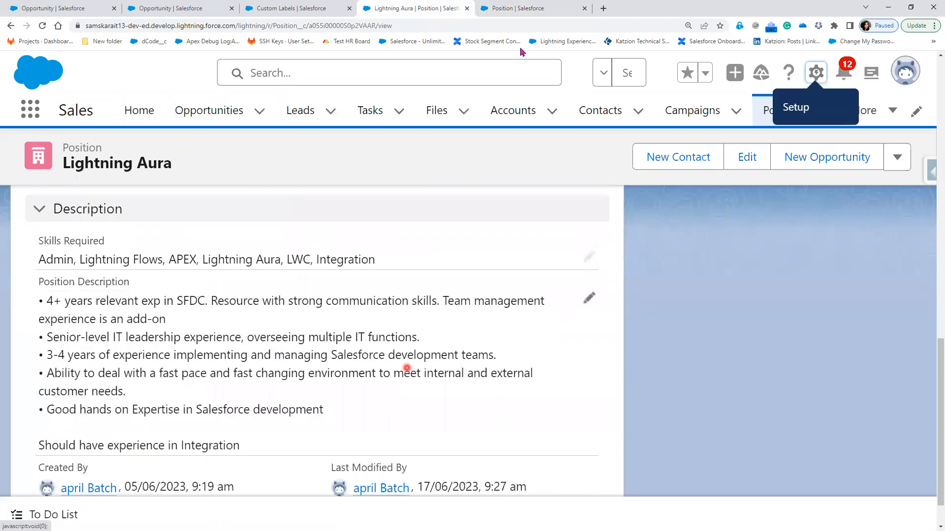
left_click(514, 9)
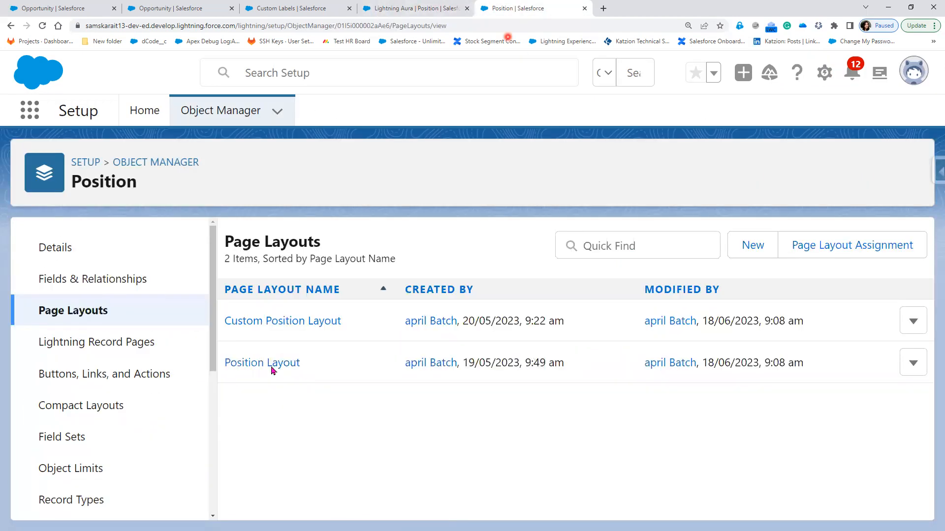
left_click(263, 322)
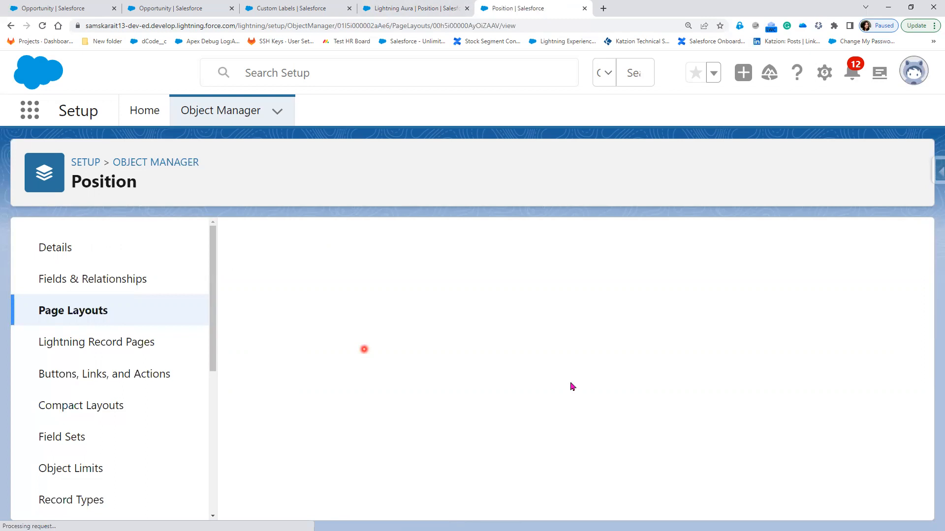
Place PAN Number beneath Passport Required in Travel Information and save the Custom Position Layout
scroll(342, 351, "down", 1)
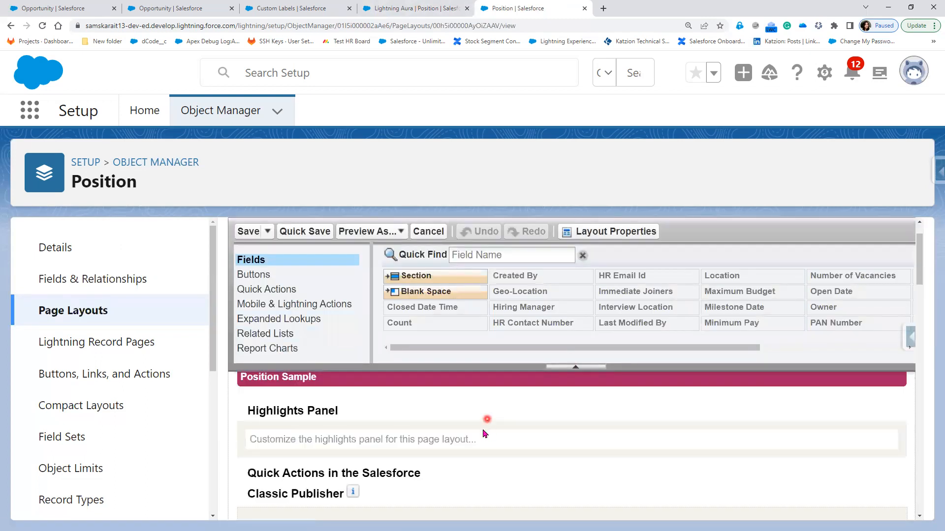
scroll(486, 427, "down", 3)
scroll(483, 430, "down", 3)
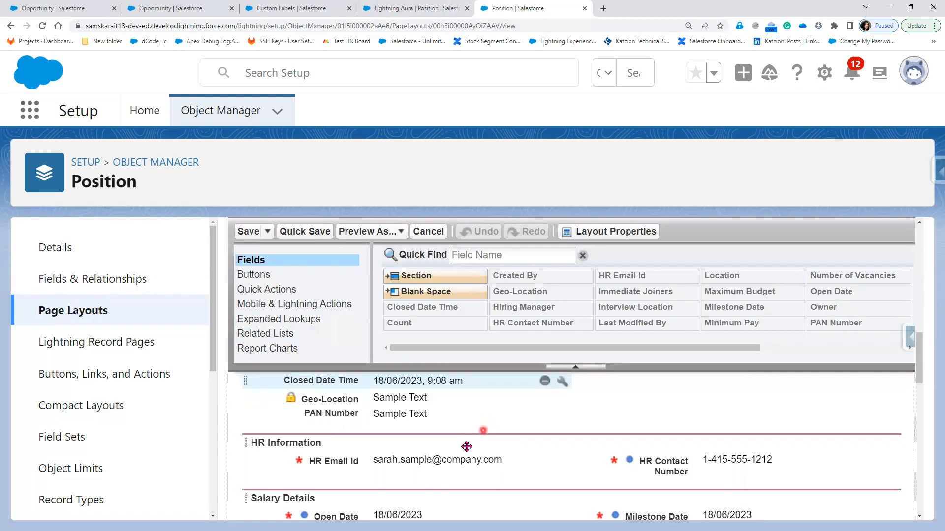
scroll(467, 442, "up", 1)
scroll(383, 463, "up", 1)
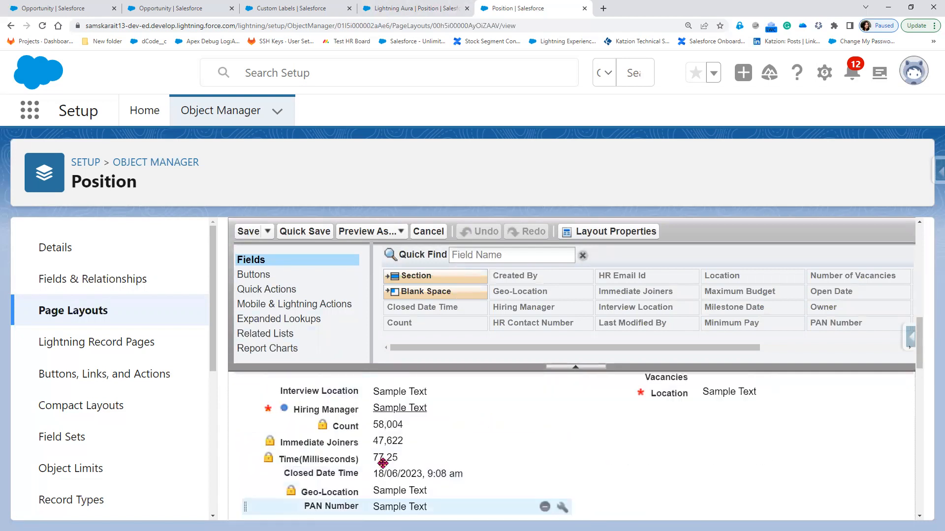
scroll(382, 463, "up", 3)
scroll(383, 461, "down", 5)
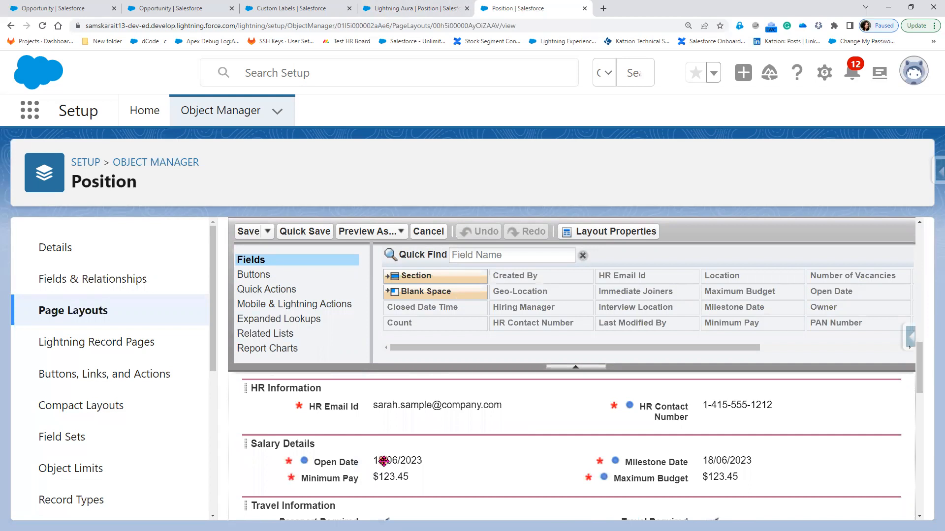
scroll(384, 461, "down", 1)
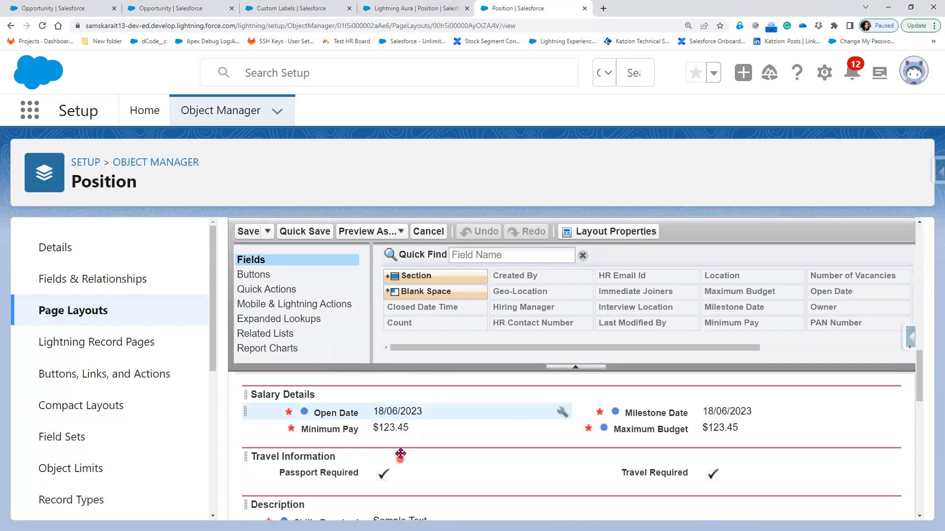
scroll(391, 453, "up", 1)
scroll(364, 457, "up", 3)
left_click_drag(358, 480, 357, 487)
scroll(357, 484, "down", 1)
scroll(359, 476, "down", 2)
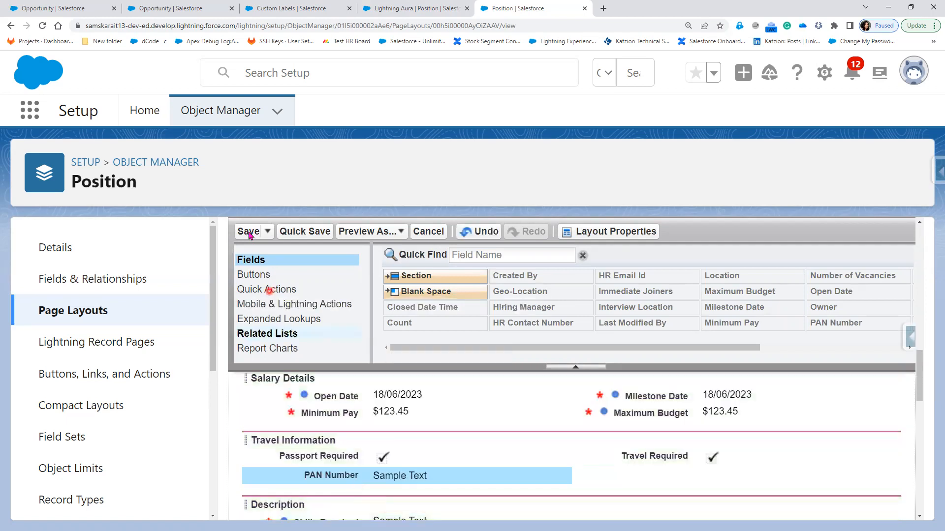
left_click(249, 233)
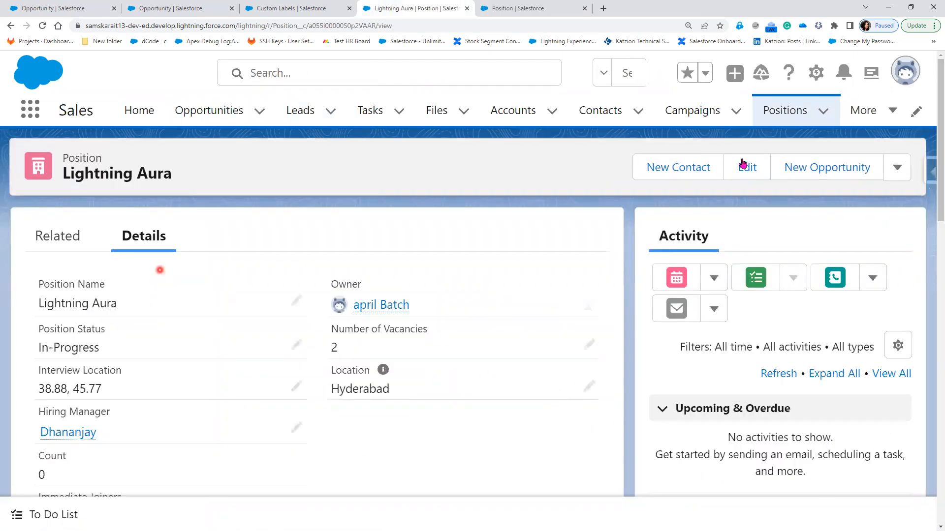
Open candidate CN-003 from the Candidates list, review its Details, then return to Setup
left_click(880, 124)
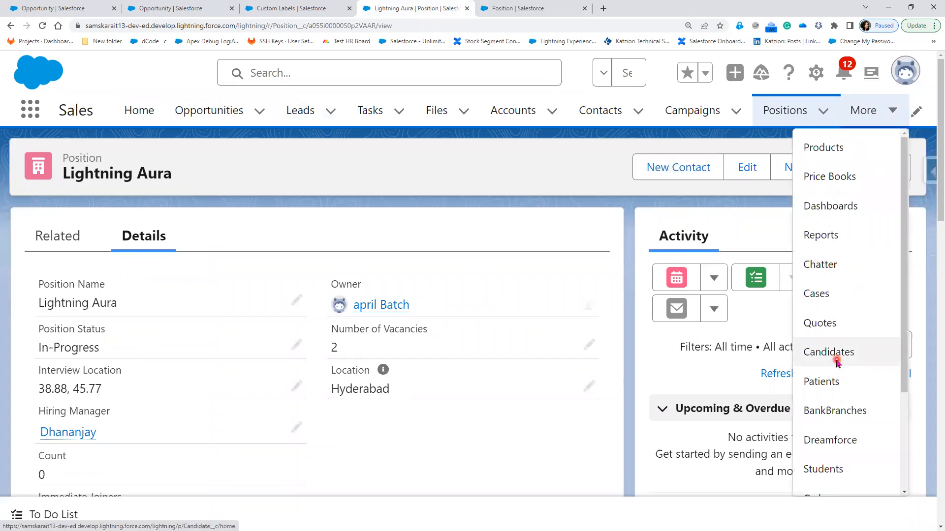
left_click(836, 364)
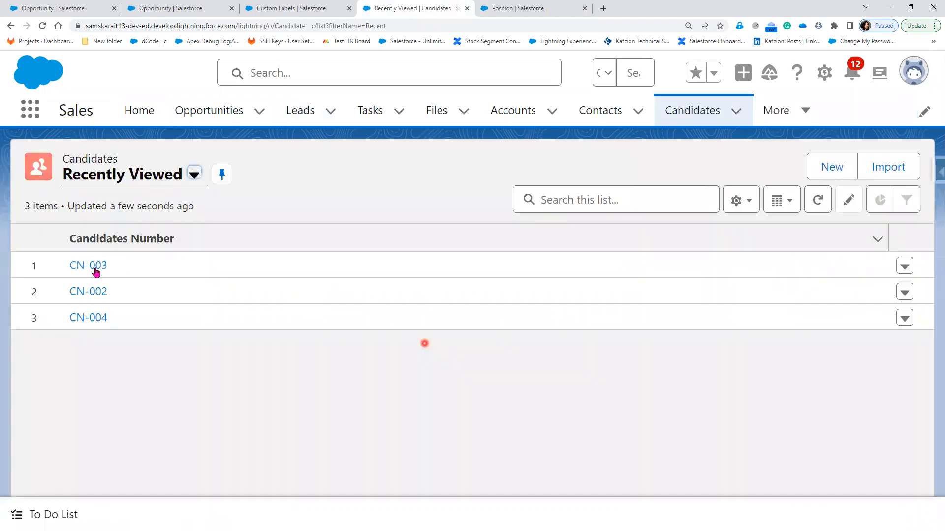
left_click(95, 268)
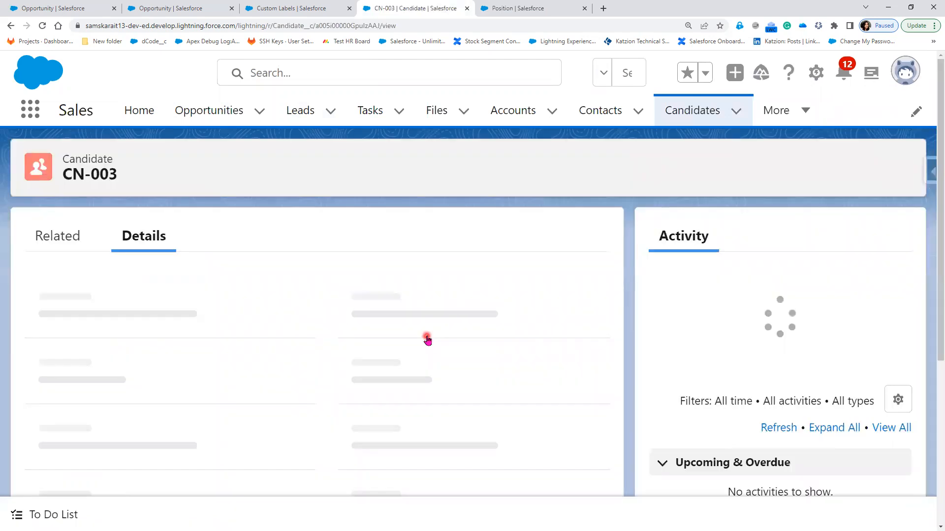
scroll(427, 339, "down", 4)
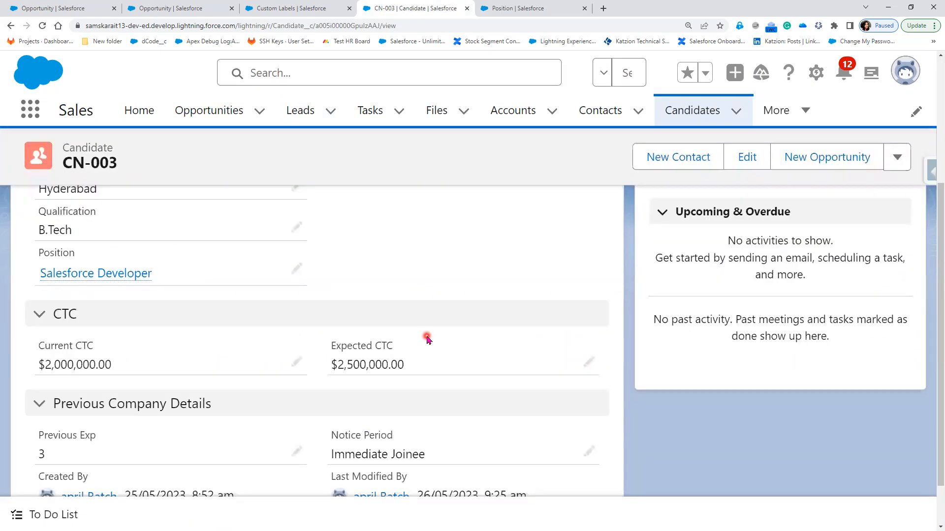
scroll(427, 339, "down", 1)
scroll(427, 339, "up", 3)
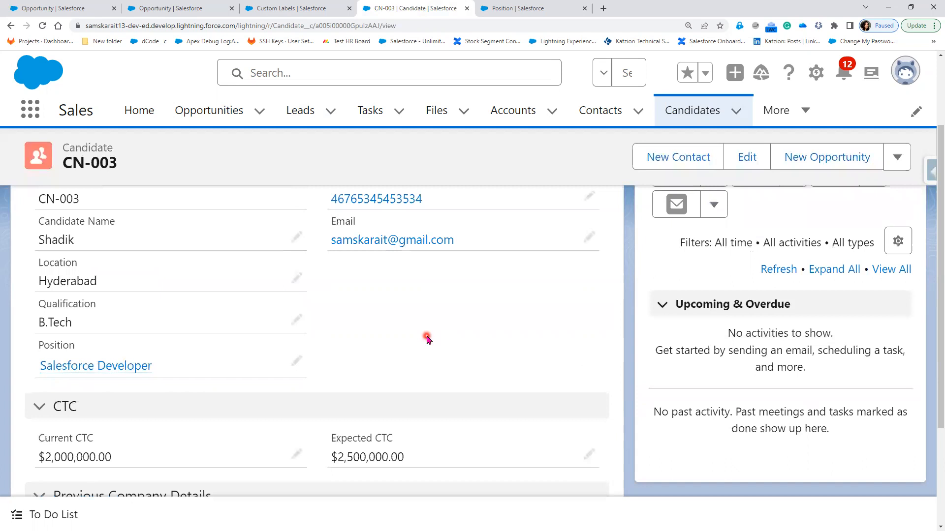
scroll(427, 339, "up", 1)
left_click(470, 399)
scroll(470, 399, "up", 1)
left_click(881, 158)
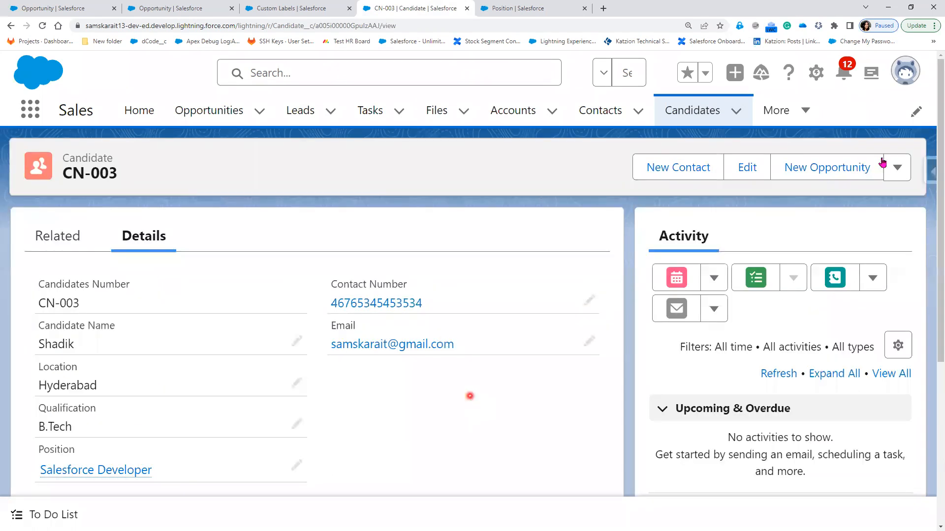
left_click(530, 8)
Find the Candidate object in Object Manager and start a new field in Fields & Relationships
left_click(252, 117)
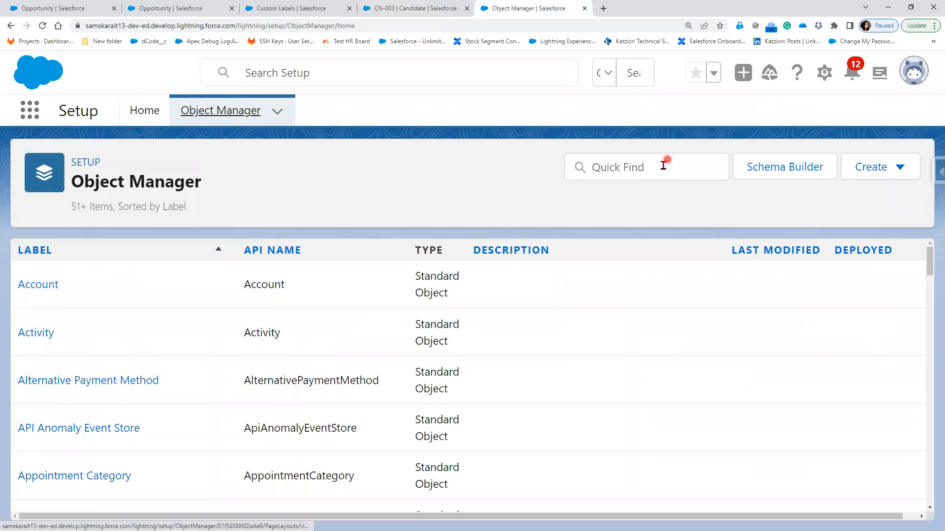
left_click(663, 165)
type("Cand")
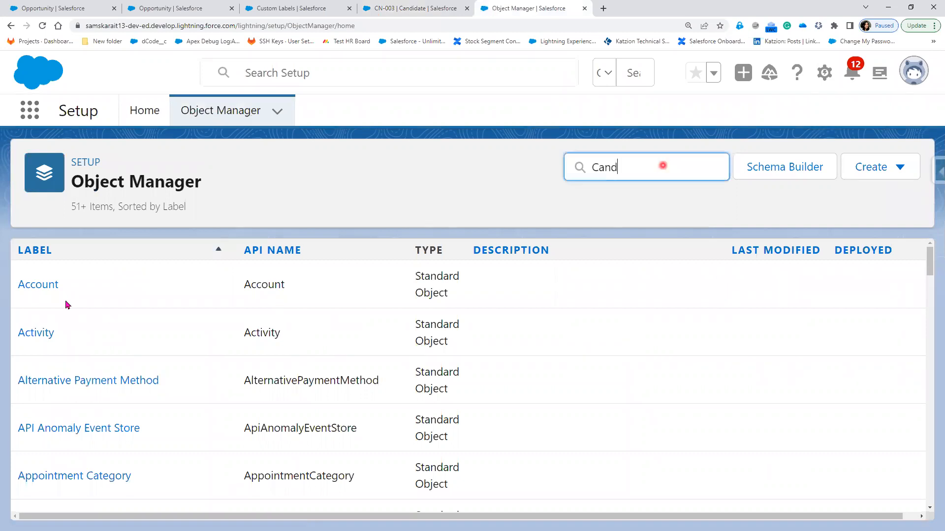
left_click(44, 283)
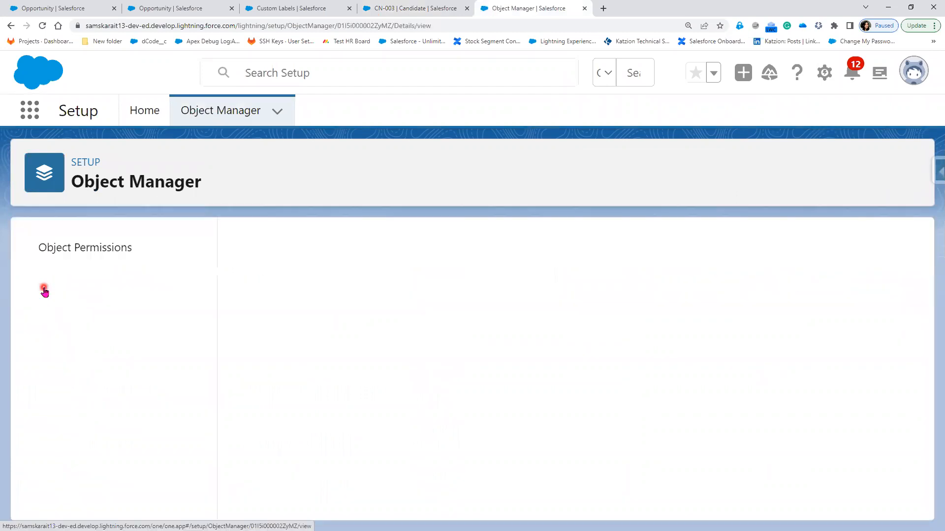
left_click(83, 278)
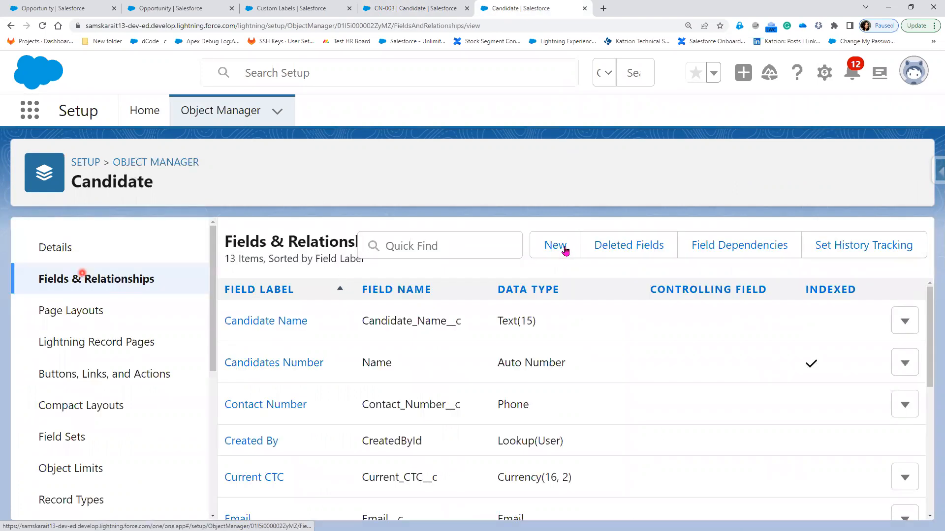
left_click(563, 248)
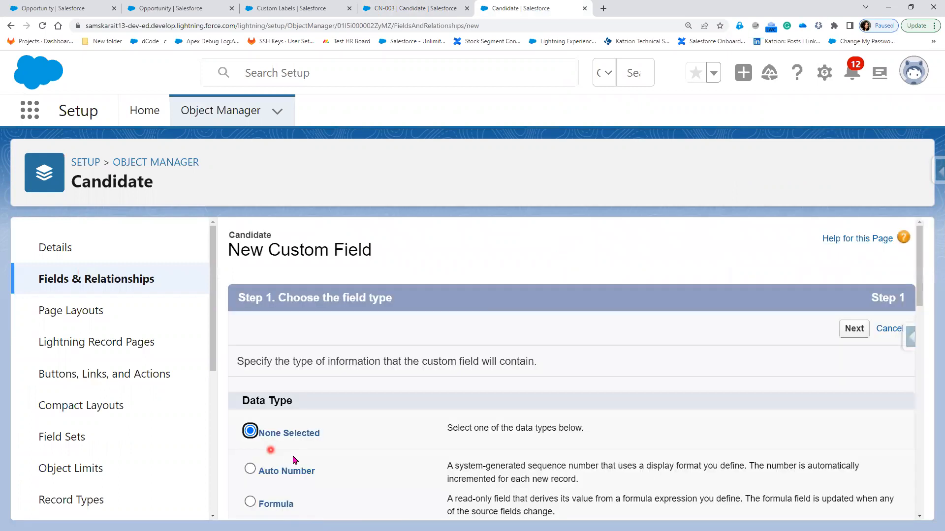
Create a Text field labelled PAN Number with length 10 and save it with default security
scroll(294, 460, "down", 10)
scroll(294, 452, "down", 5)
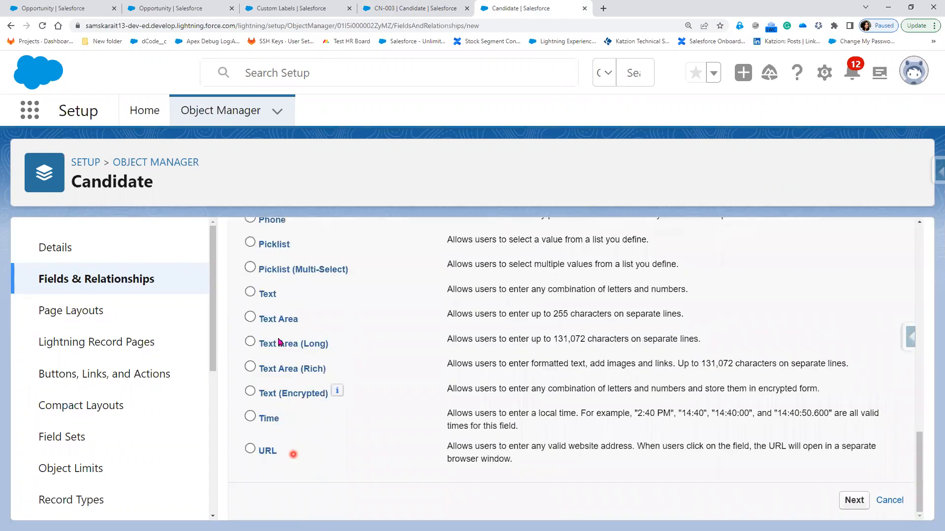
left_click(272, 296)
left_click(855, 501)
left_click(443, 363)
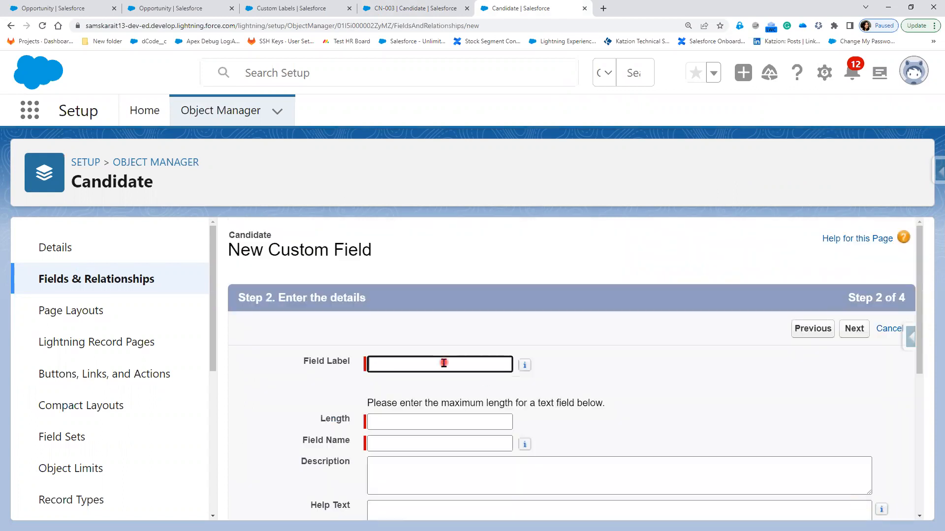
type("PANNumber")
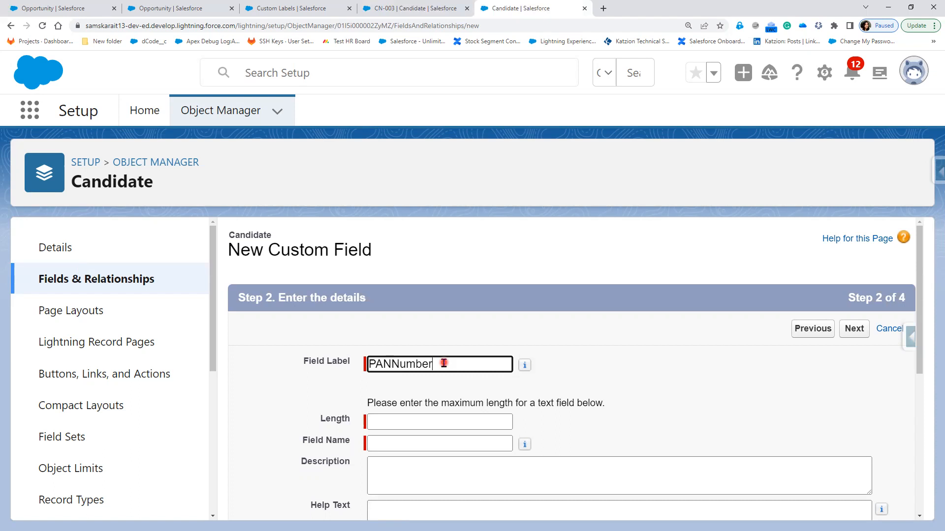
key("Left")
key("Left")
key("Left")
key("Tab")
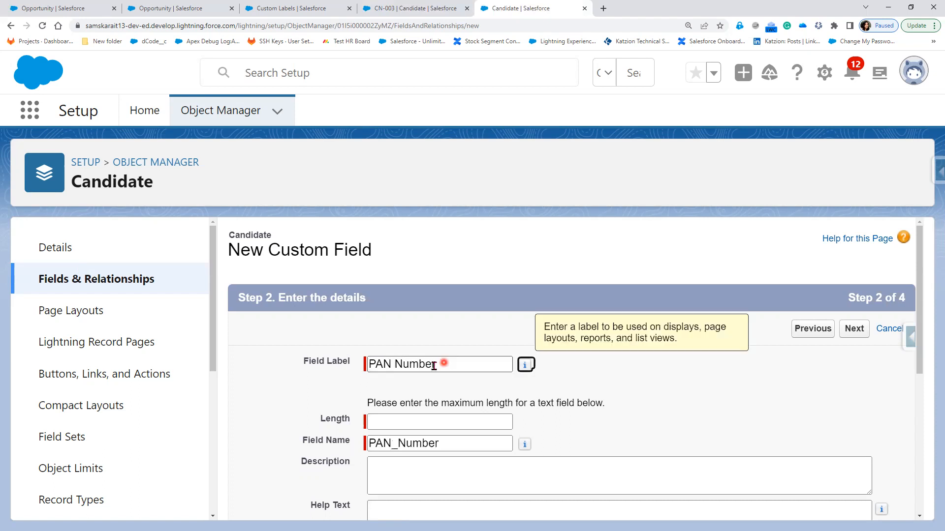
left_click(426, 420)
type("10")
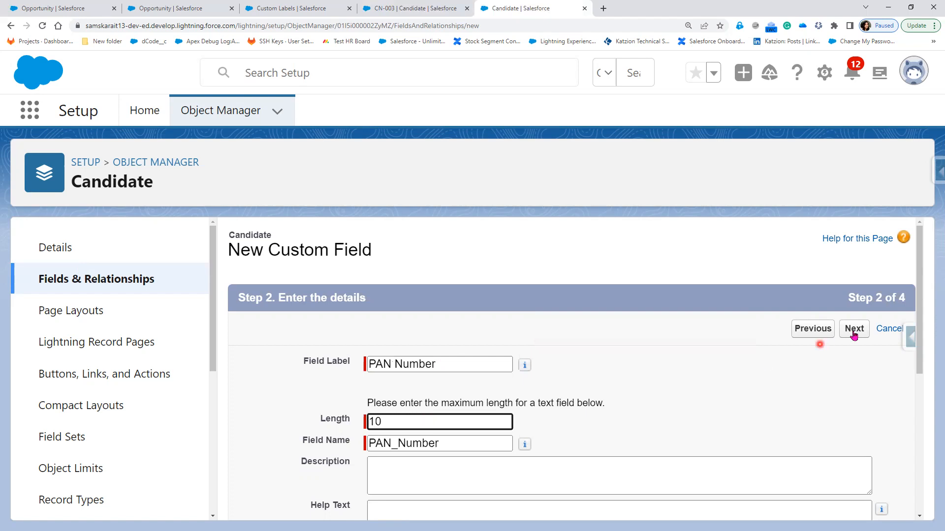
left_click(854, 335)
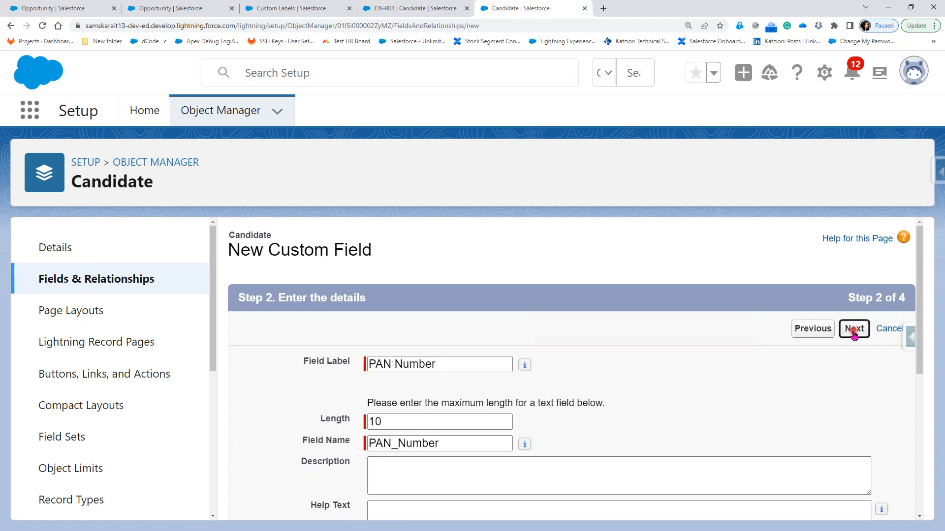
left_click(853, 335)
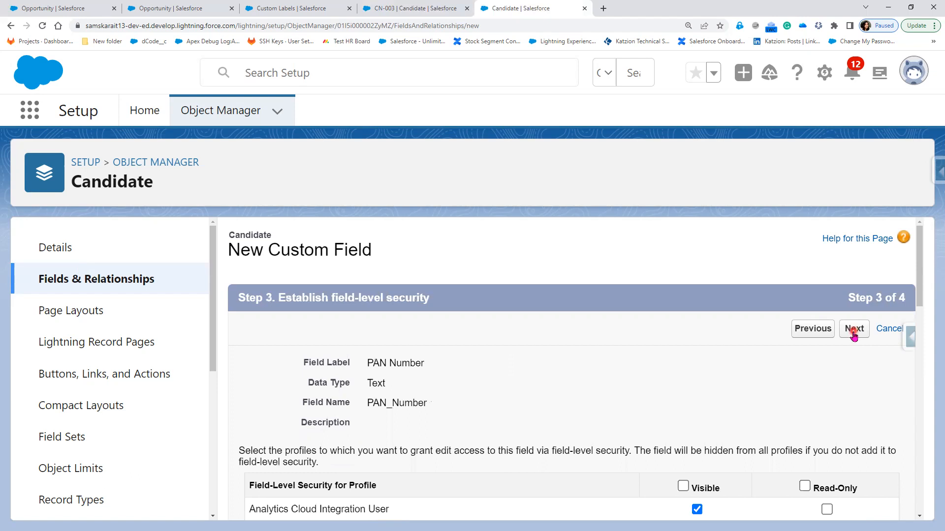
left_click(852, 331)
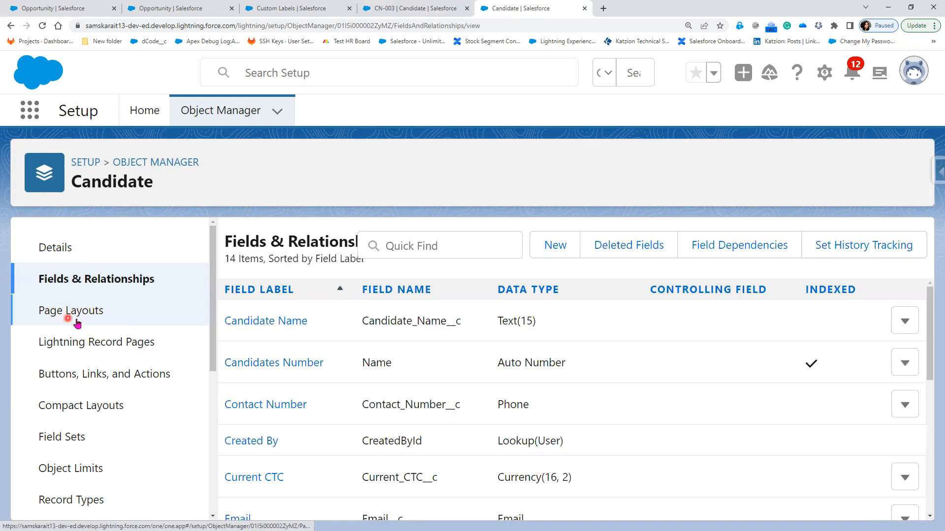
Confirm PAN Number appears in the Candidate Layout, then reload the CN-003 record
left_click(77, 319)
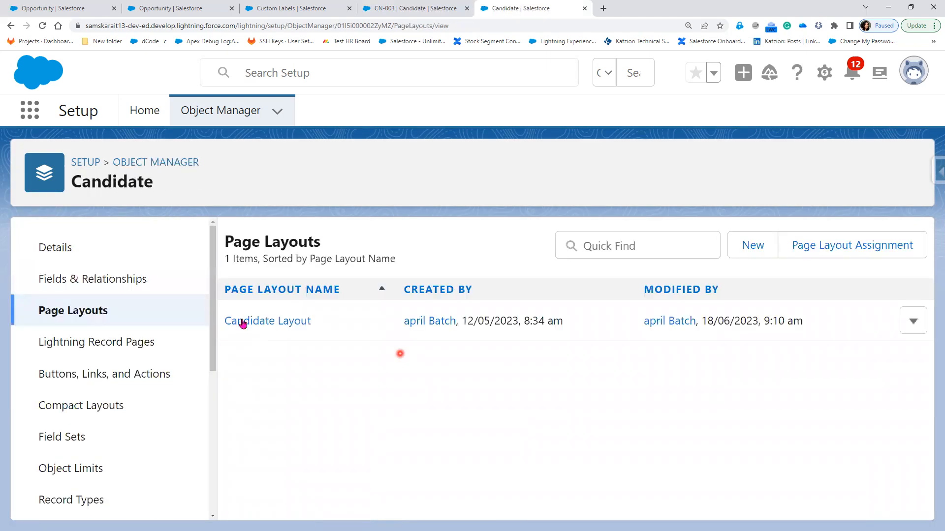
left_click(242, 321)
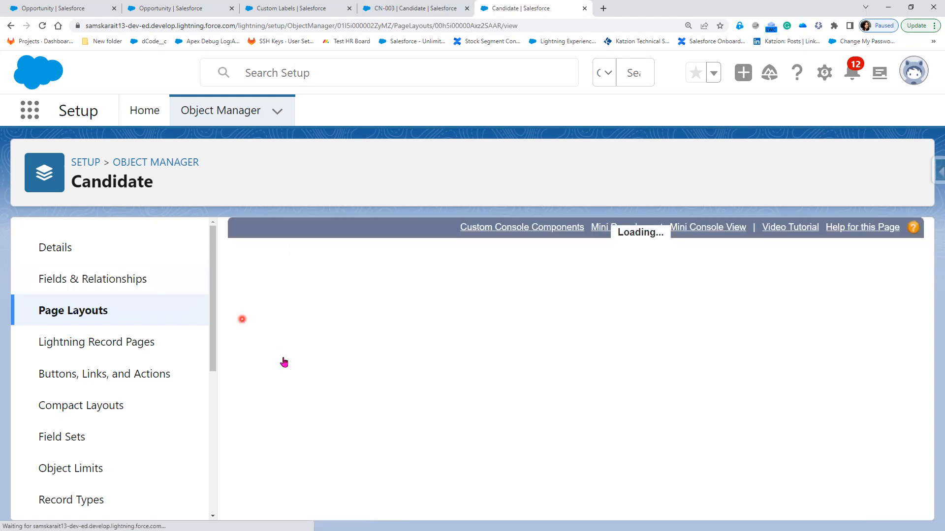
scroll(353, 420, "down", 8)
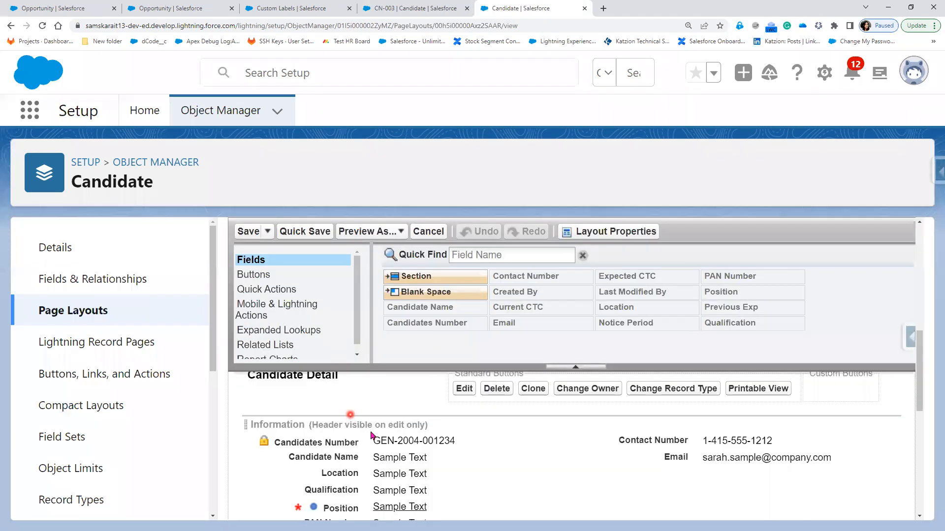
left_click(406, 451)
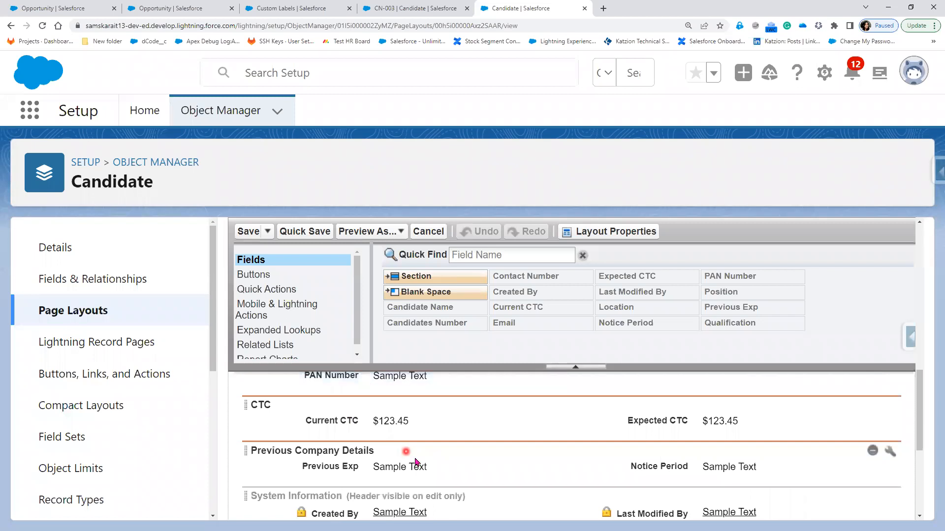
scroll(415, 461, "down", 2)
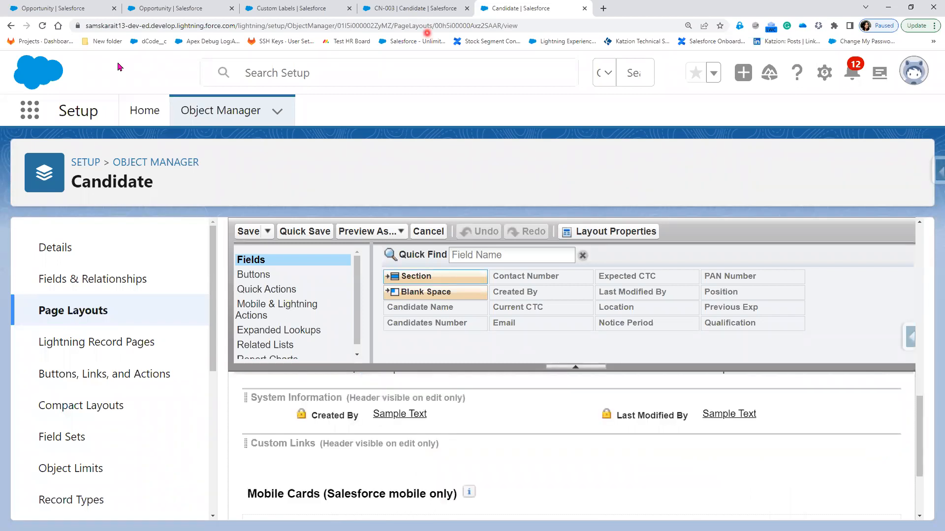
key("ctrl+shift+Tab")
left_click(41, 27)
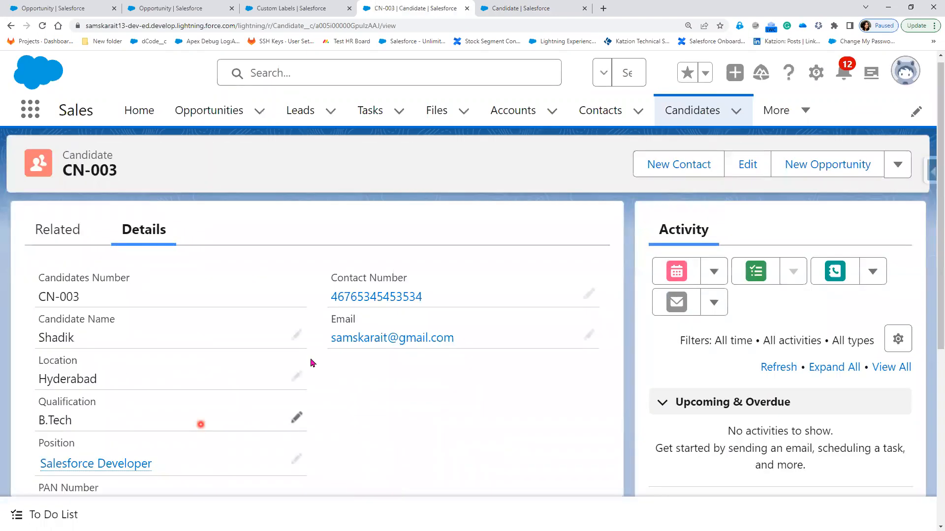
Enter the candidate's PAN Number inline on CN-003, correct the mistyped letters, and save
scroll(311, 363, "down", 3)
double_click(175, 367)
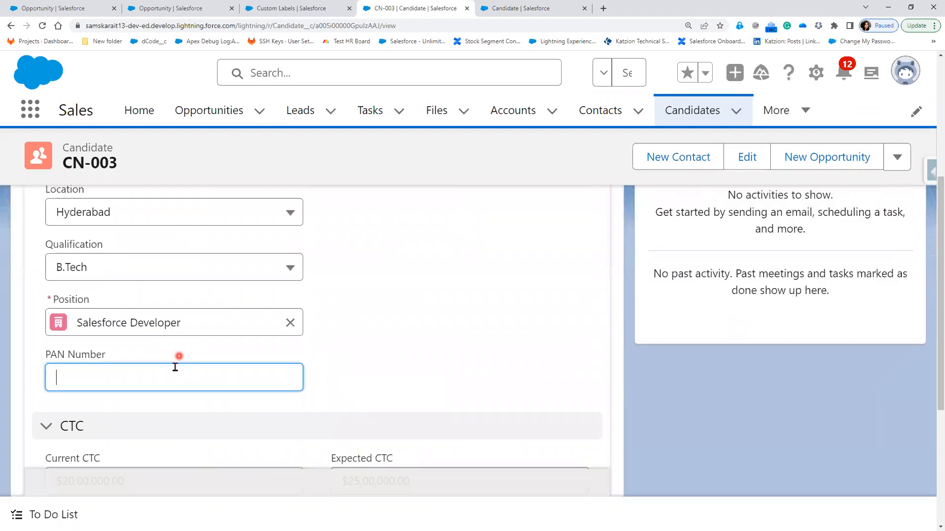
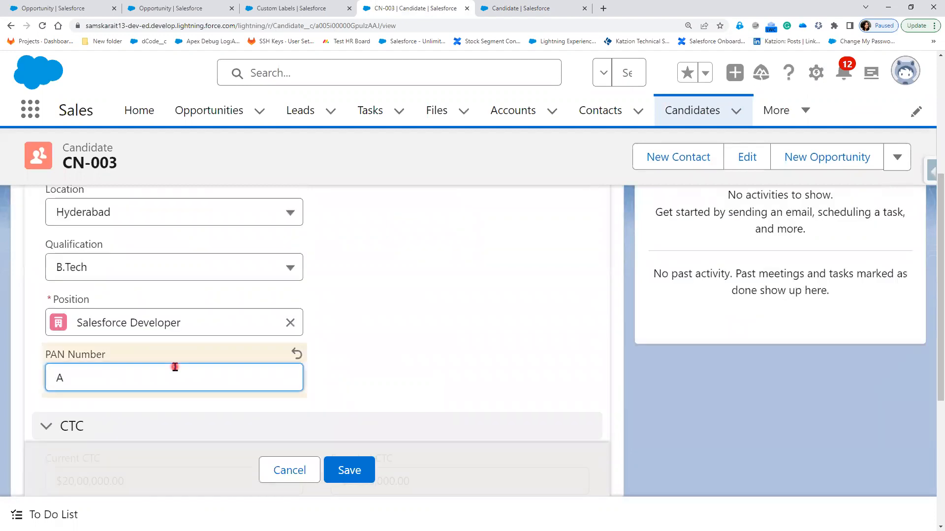
left_click_drag(85, 379, 64, 378)
left_click(249, 426)
type("LPEL")
left_click(367, 483)
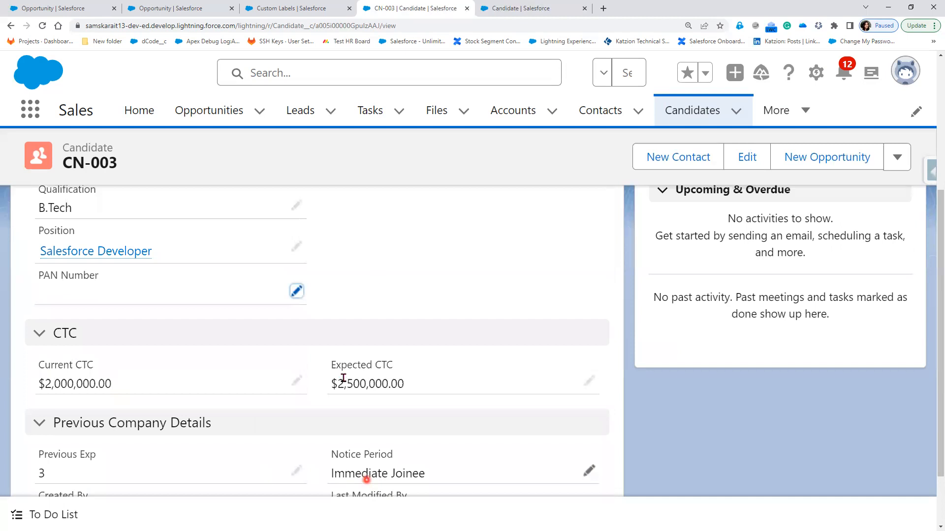
Reload the CN-003 record to verify the saved PAN value
scroll(325, 398, "down", 2)
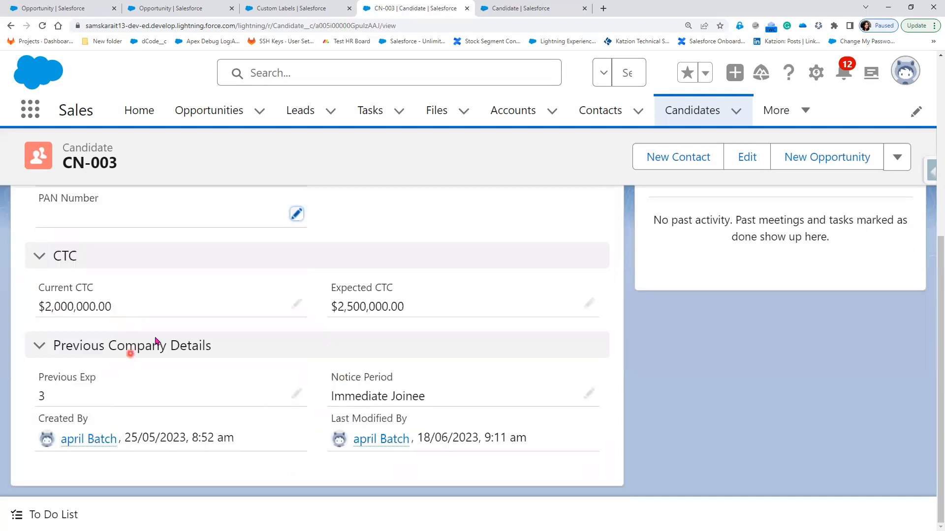
scroll(158, 342, "up", 2)
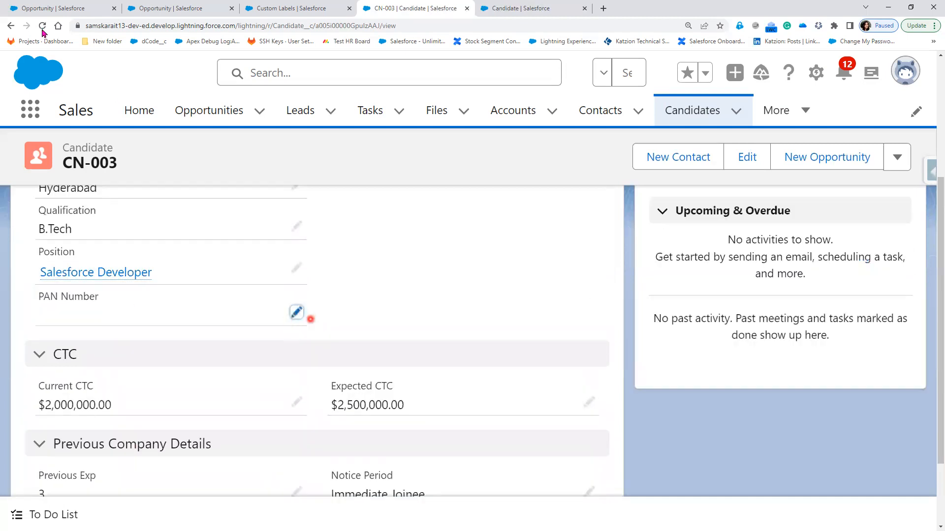
key("F5")
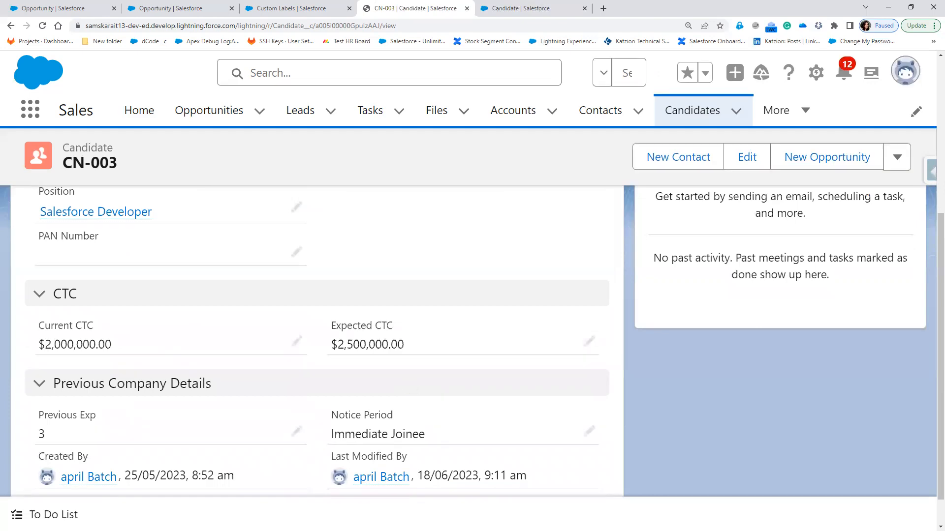
left_click(231, 488)
Write a 'PAN Number' heading and a sample PAN value in the Notepad++ notes
scroll(380, 379, "down", 7)
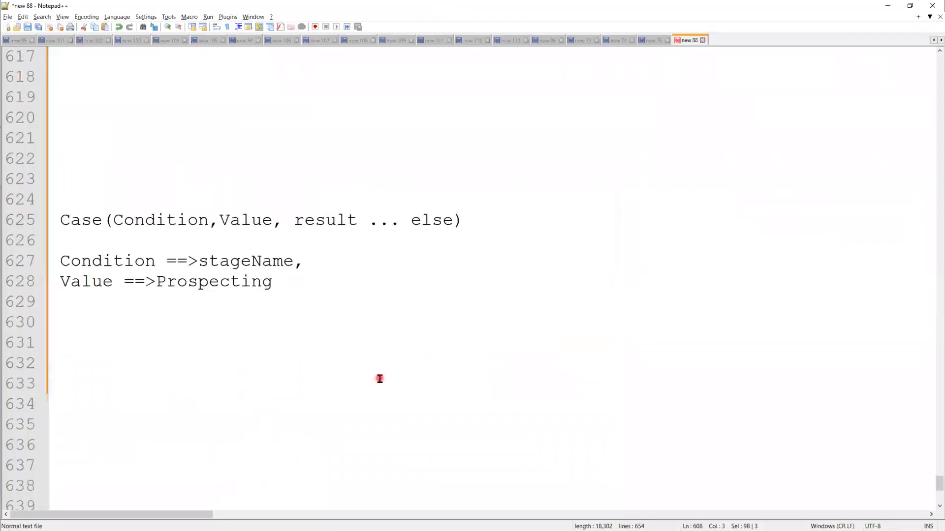
scroll(379, 378, "down", 4)
left_click(126, 128)
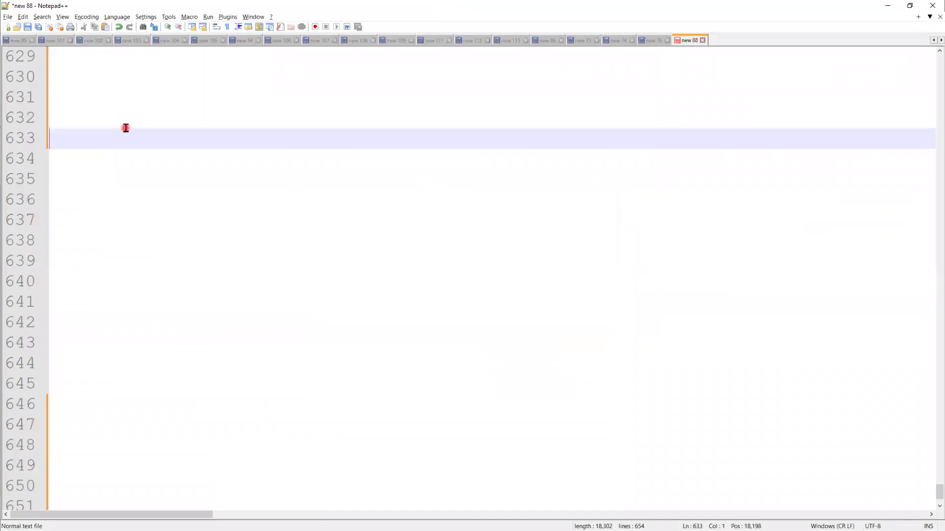
key("Escape")
key("Return")
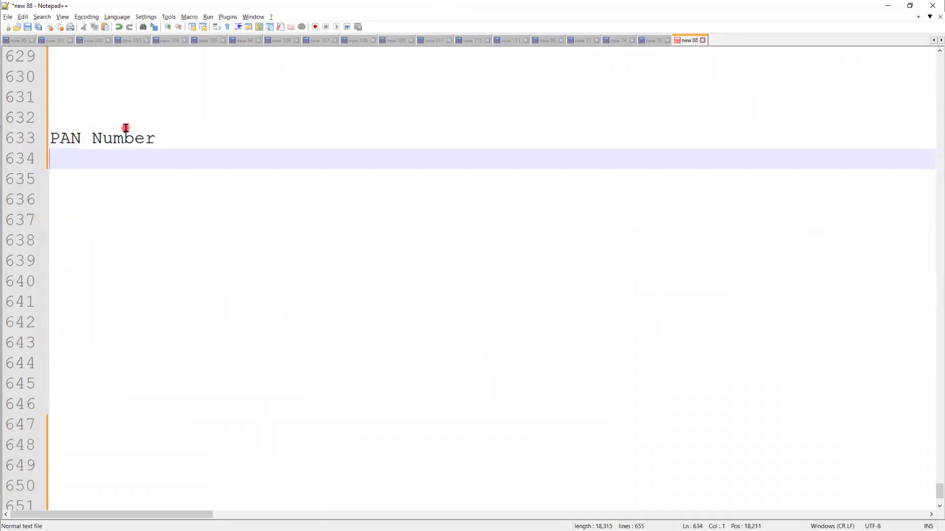
key("Return")
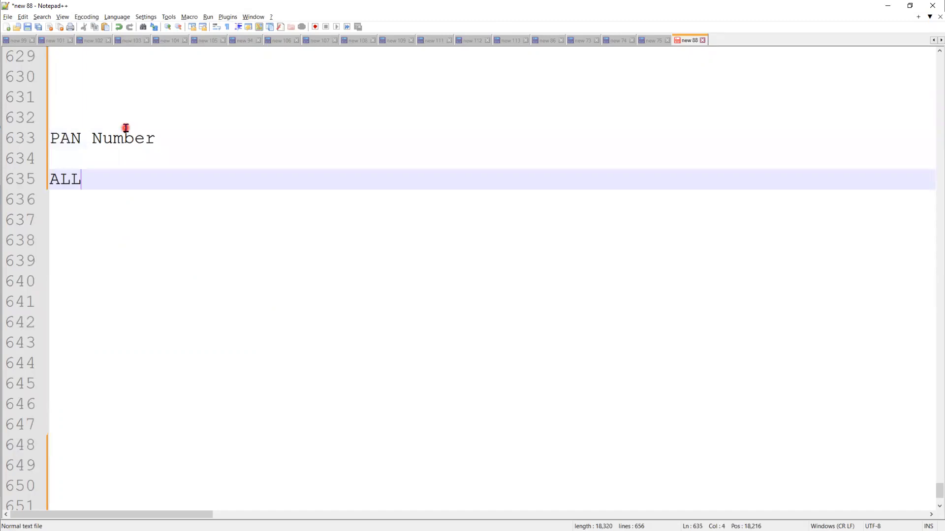
key("BackSpace")
Note the group sizes 5 4 1 and a line of dashes under the sample PAN
key("Left")
key("Left")
key("Up")
key("Up")
key("End")
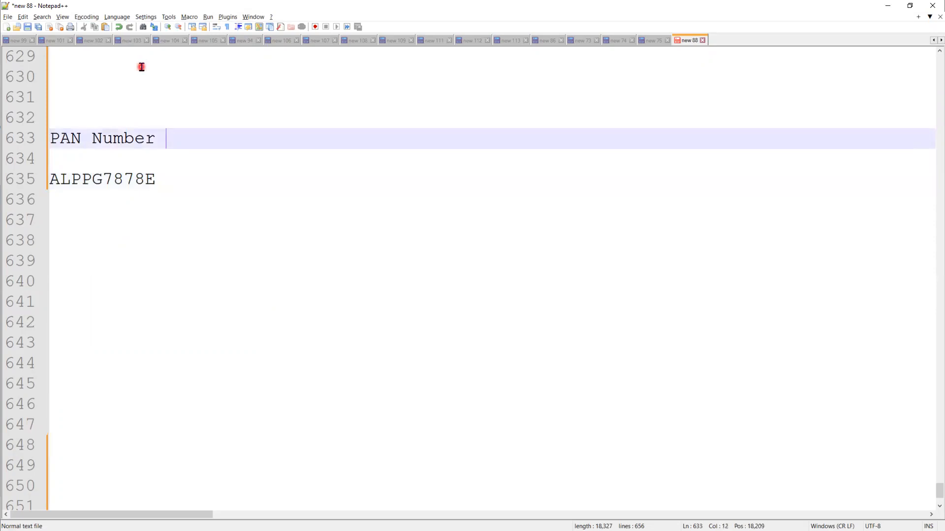
key("Down")
key("Down")
key("Home")
key("shift+Right")
key("shift+Right")
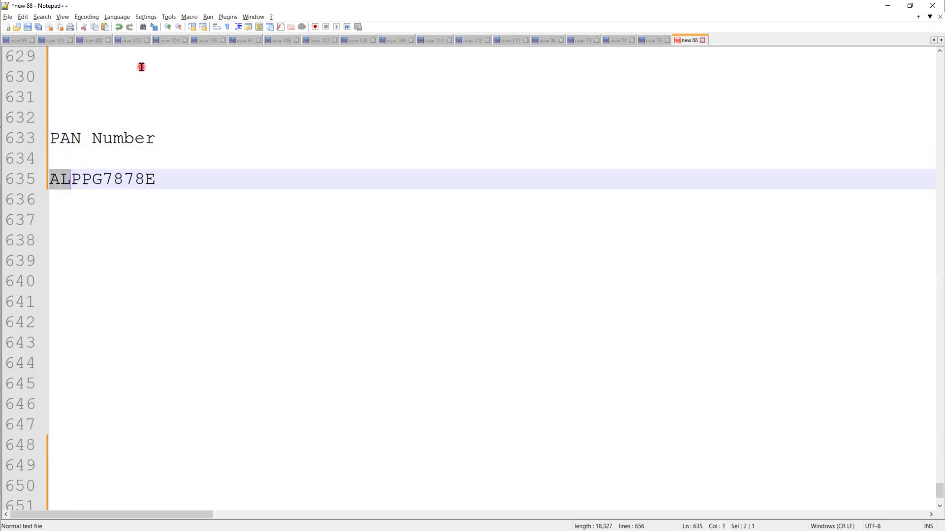
key("shift+Right")
key("shift+Right")
key("shift+Right")
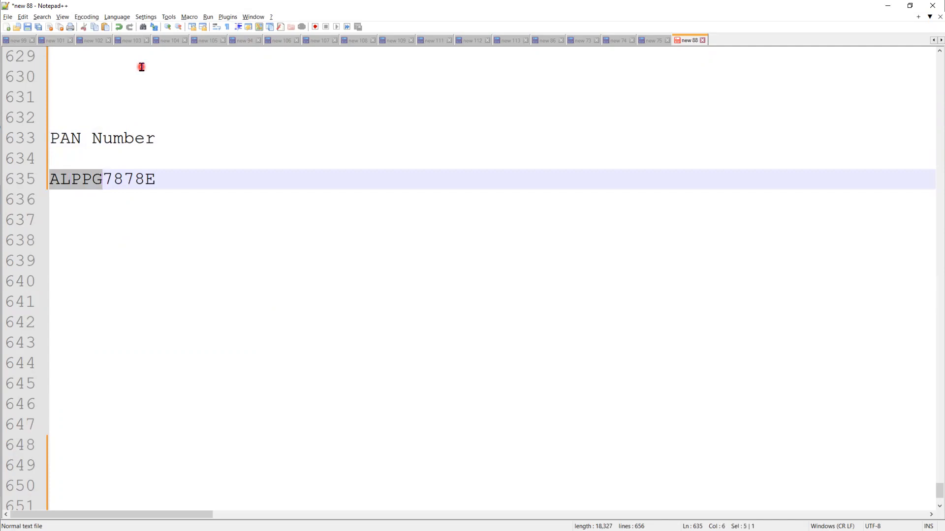
key("Down")
type("5")
key("Up")
key("Right")
key("shift+Right")
key("shift+Right")
key("shift+Right")
key("shift+Right")
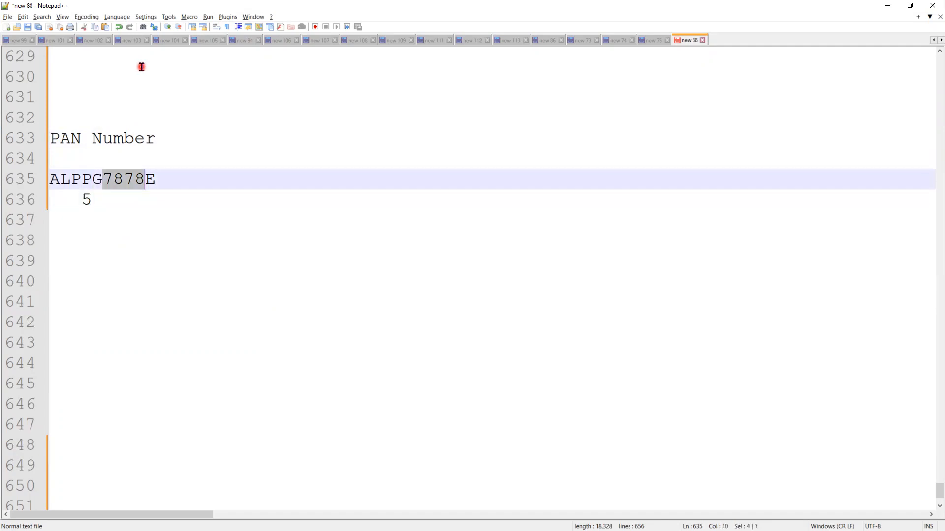
key("Down")
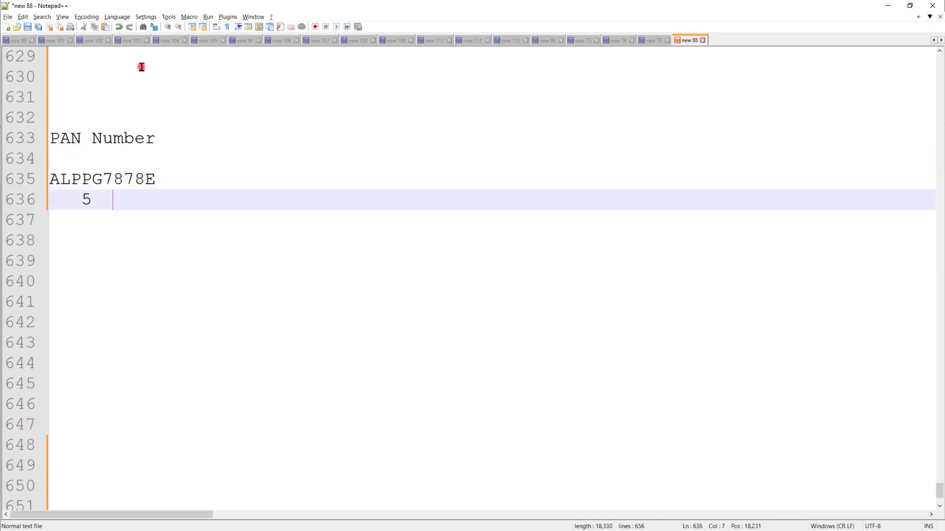
type("7")
key("BackSpace")
type("4   1")
key("Up")
key("Return")
type("-----------")
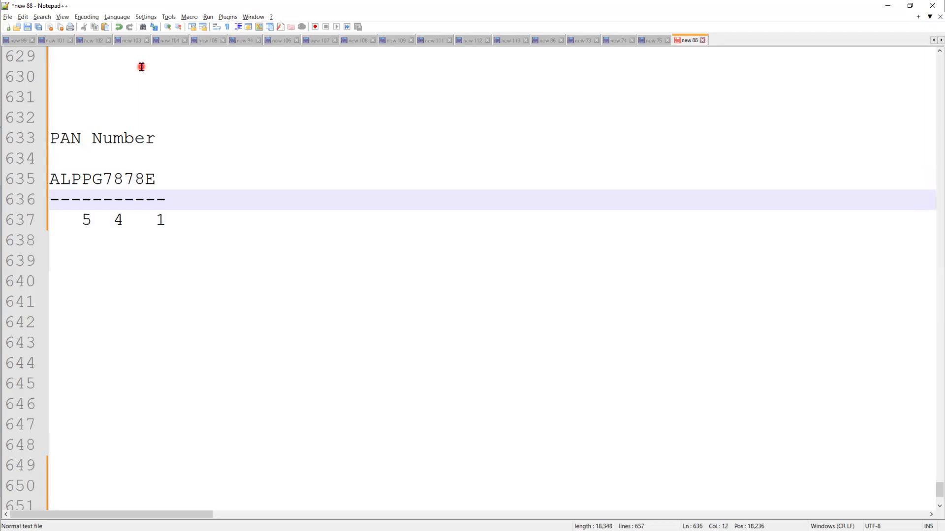
Write the lines '5 Alphabetics', '4 Numbers' and '1 Alphabetics' in the notes
left_click(83, 267)
key("BackSpace")
key("BackSpace")
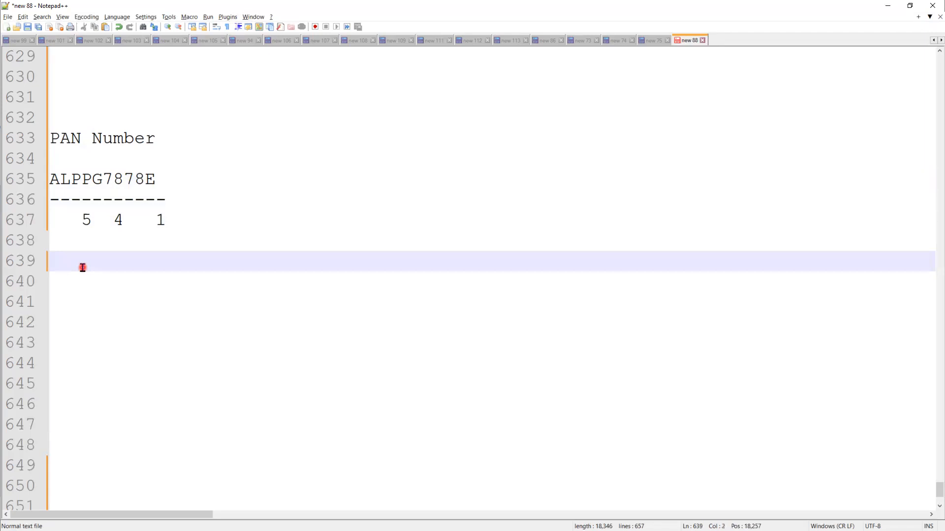
type("5 Alphabetics")
key("Return")
type("4 Numbers")
key("Return")
type("1 Ap")
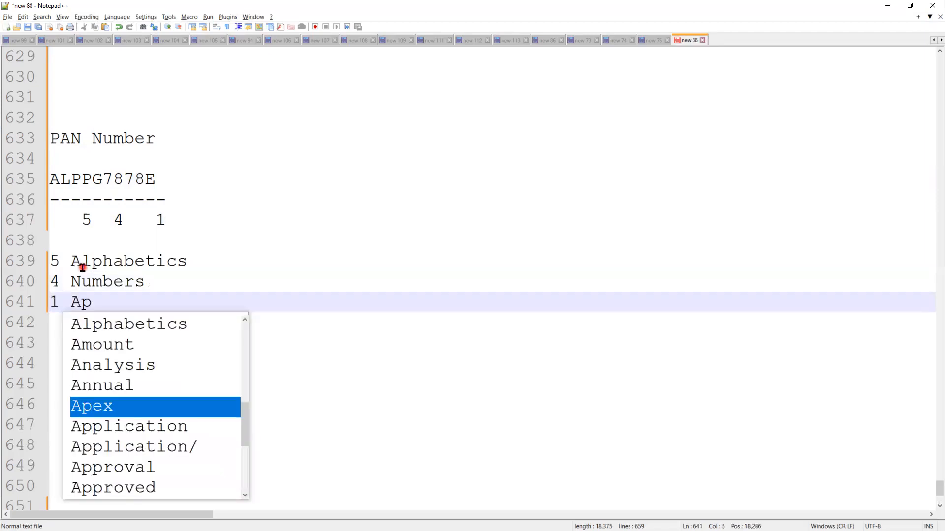
key("Up")
key("Up")
key("Up")
key("Up")
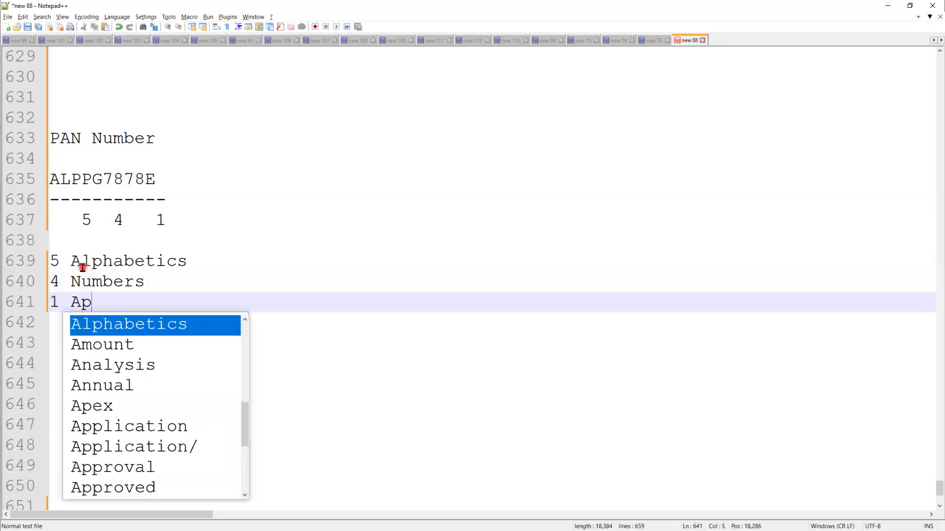
key("Return")
left_click(141, 311)
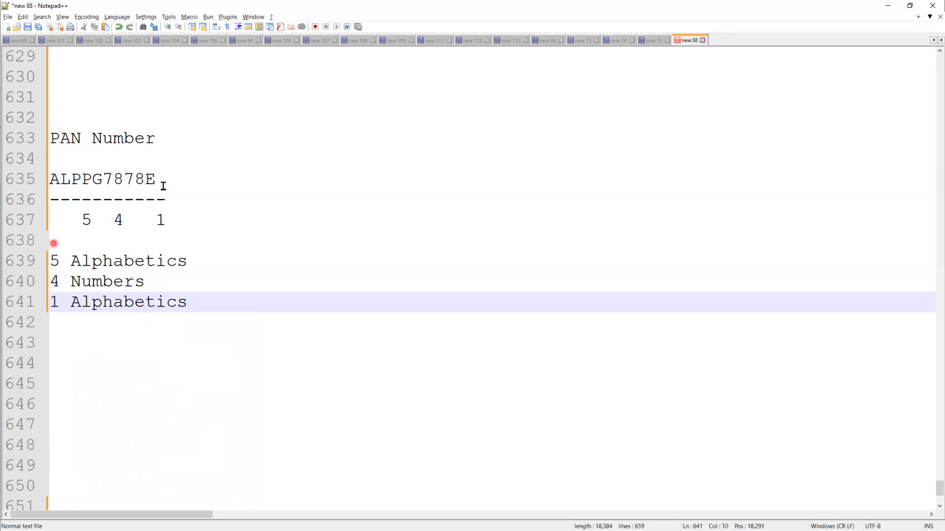
Edit a digit in the sample PAN and remove the stray T
left_click(123, 181)
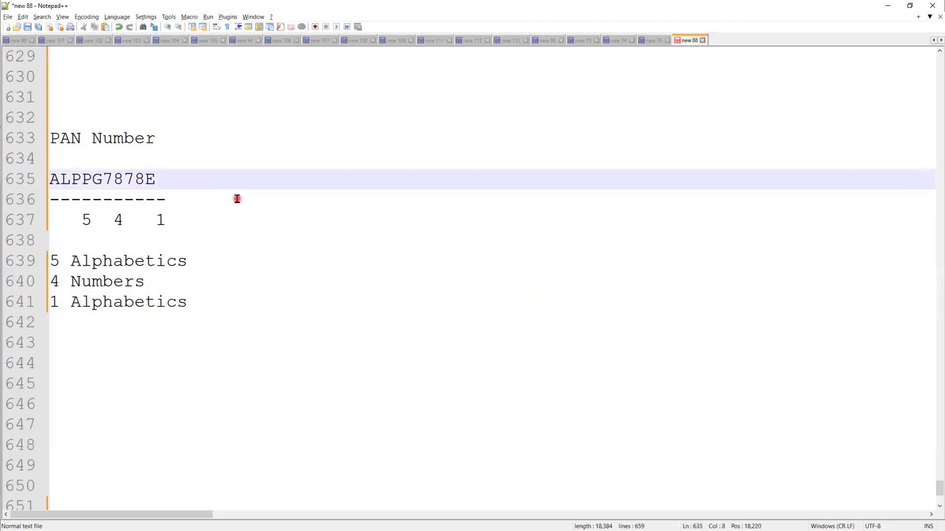
type("T")
key("Delete")
type("7")
key("Left")
key("BackSpace")
Append '/Adhar Number /Emeriates id /SSN' to the heading, then reload the CN-003 page
left_click(187, 145)
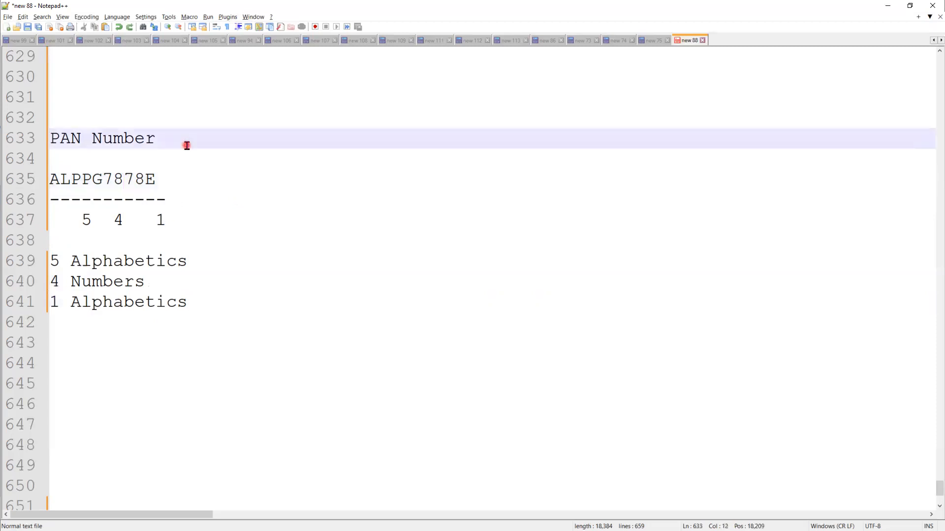
type("/Adhar Numbe")
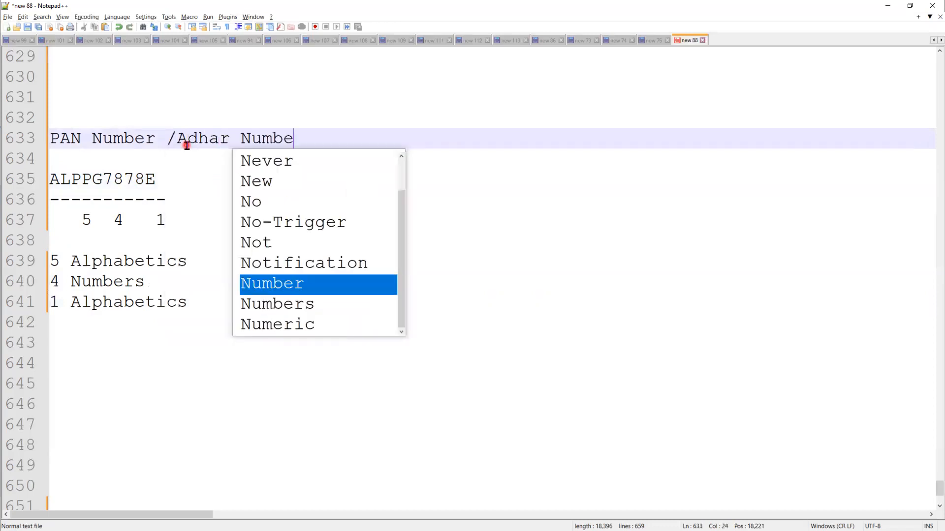
type("r /Emerid")
key("BackSpace")
type("ates id ")
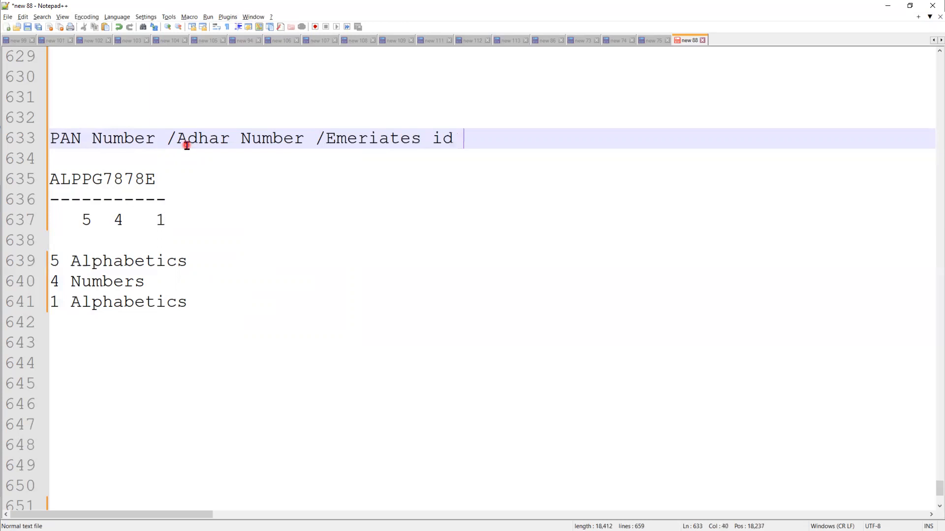
type("/SSN")
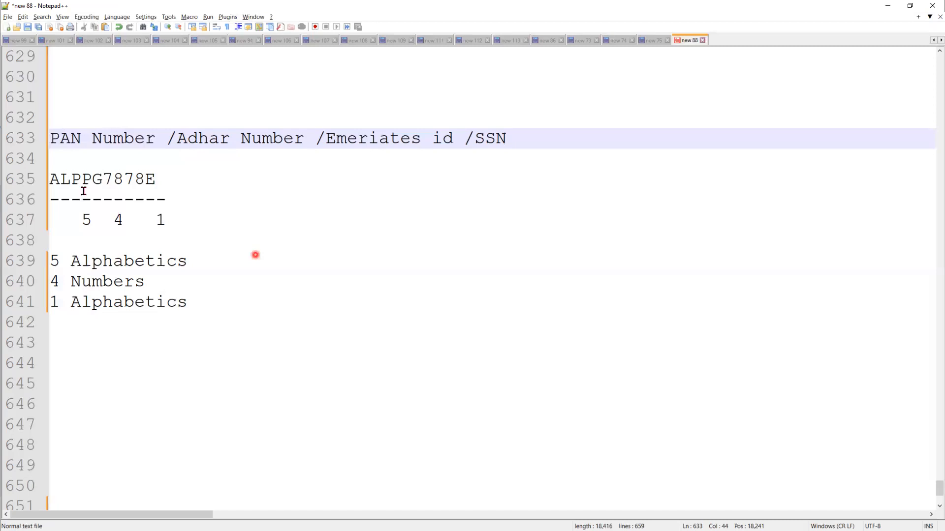
left_click(895, 4)
left_click(42, 26)
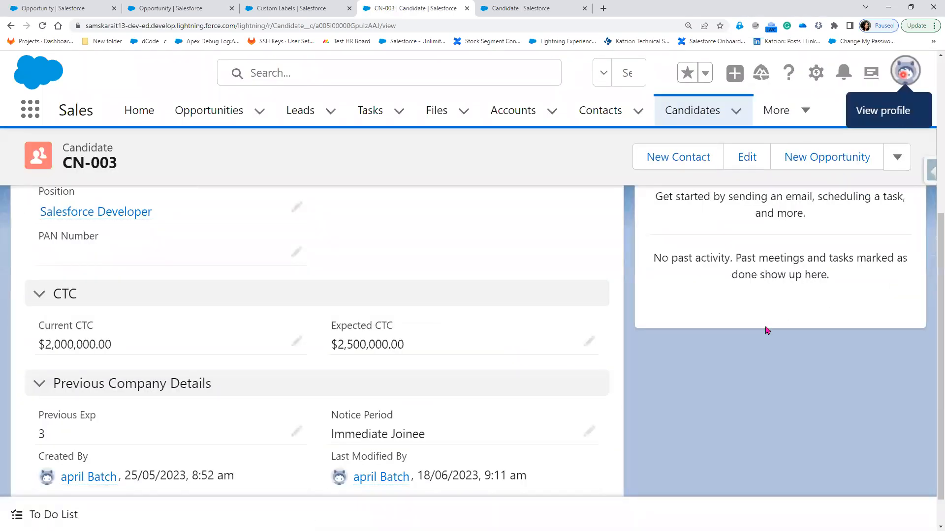
In Salesforce Classic, open CN-003 and save the sample PAN from the notes into PAN Number
left_click(904, 72)
left_click(707, 319)
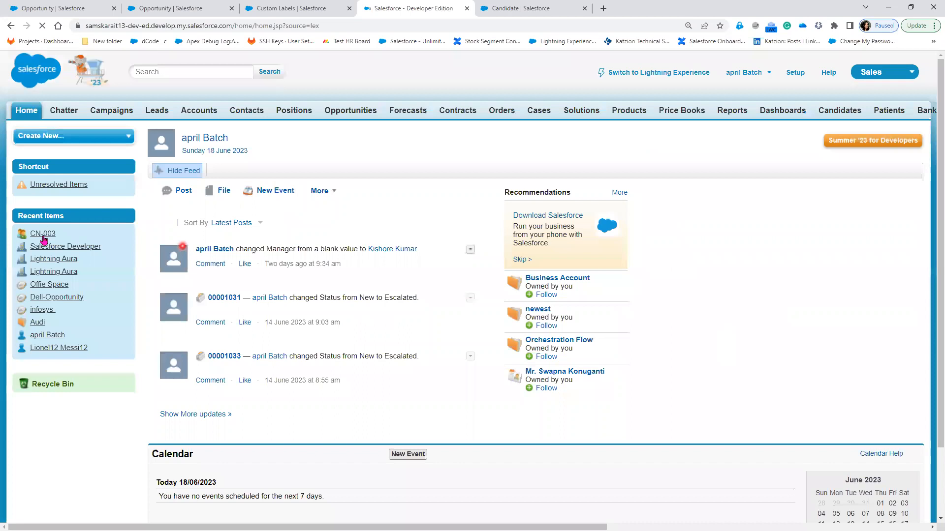
left_click(43, 236)
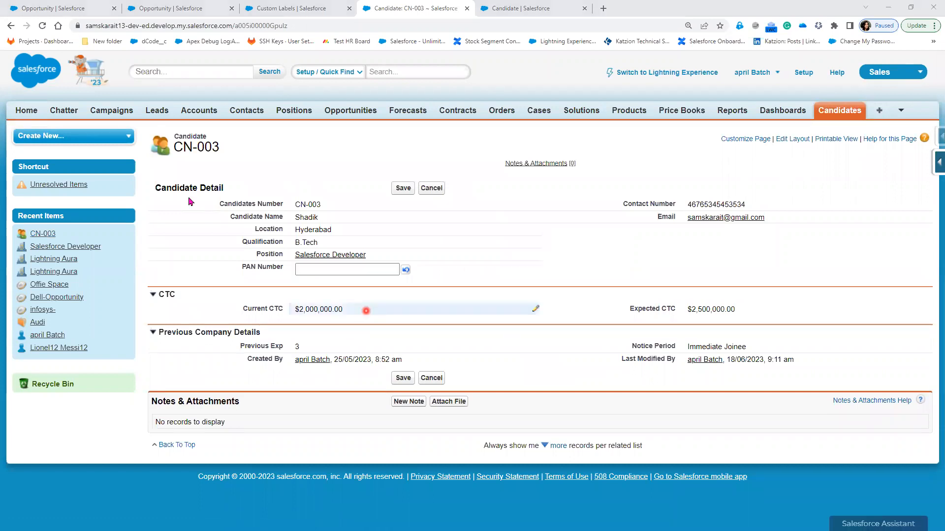
key("alt+Tab")
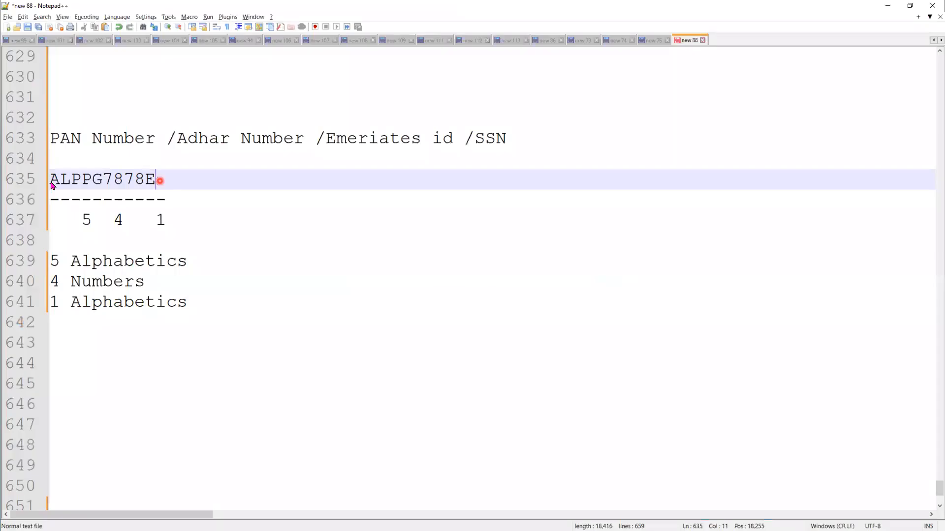
double_click(51, 181)
key("ctrl+c")
key("alt+Tab")
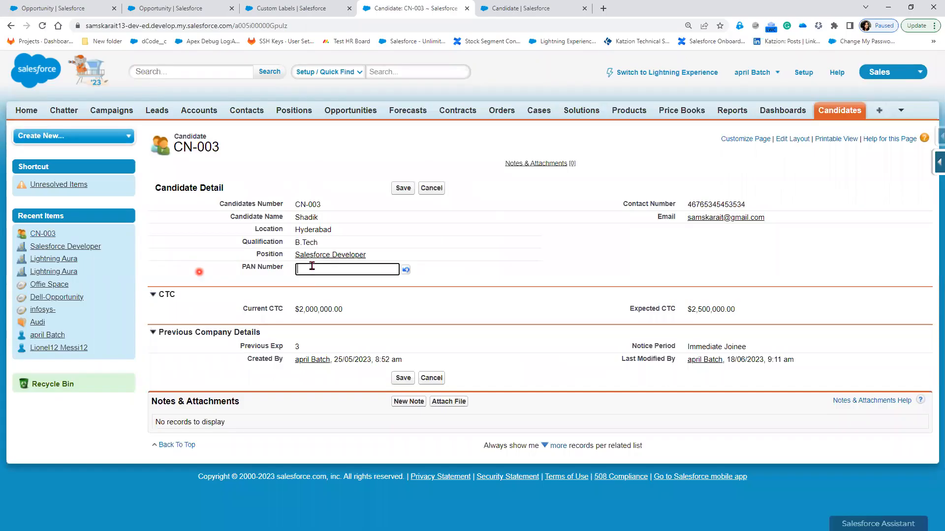
key("ctrl+v")
left_click(403, 188)
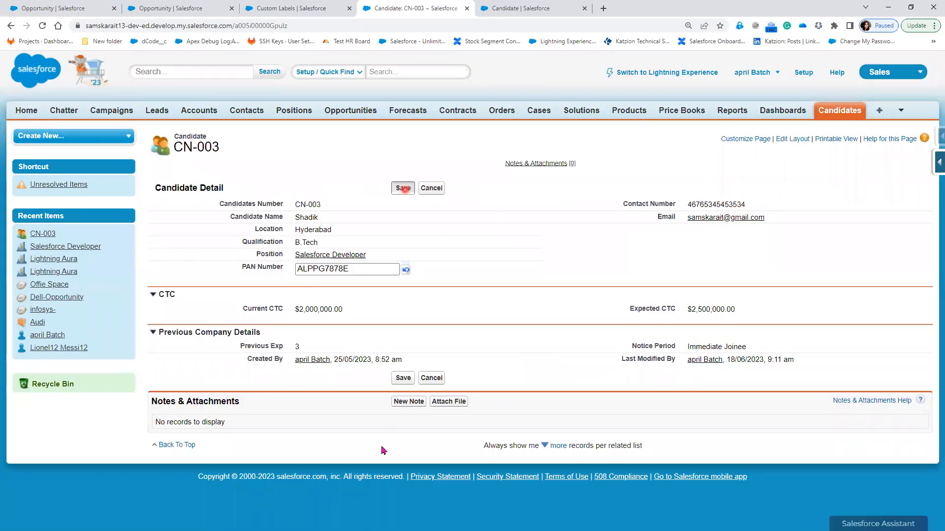
Edit the PAN Number inline, replacing a digit with F, and save again
left_click(382, 448)
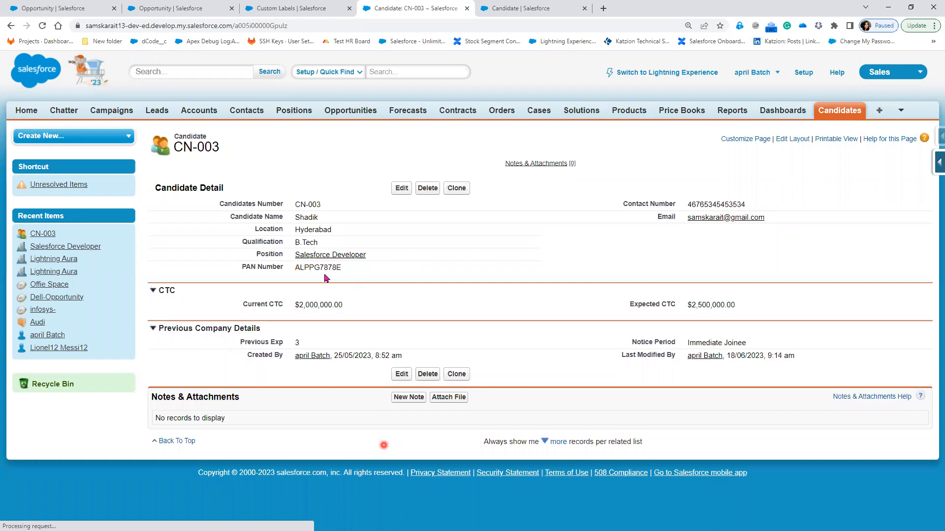
double_click(346, 271)
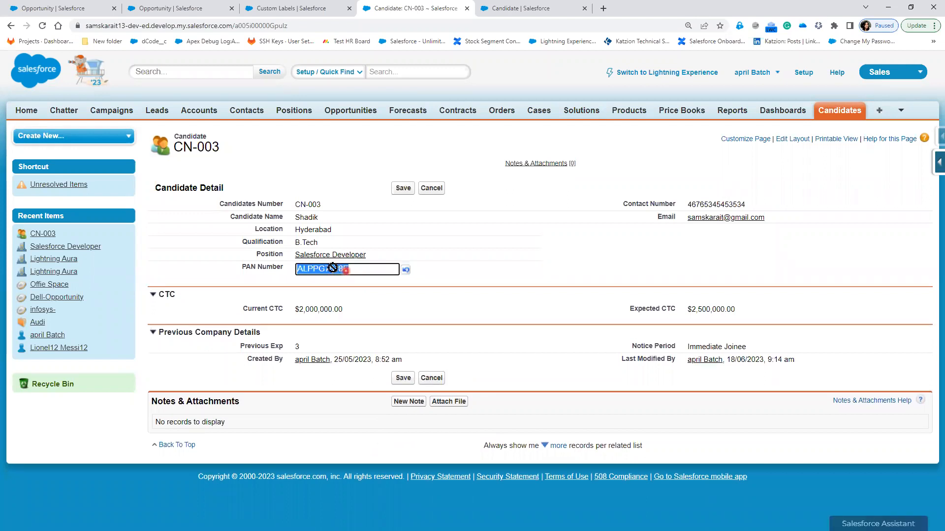
left_click(428, 290)
key("BackSpace")
type("FE")
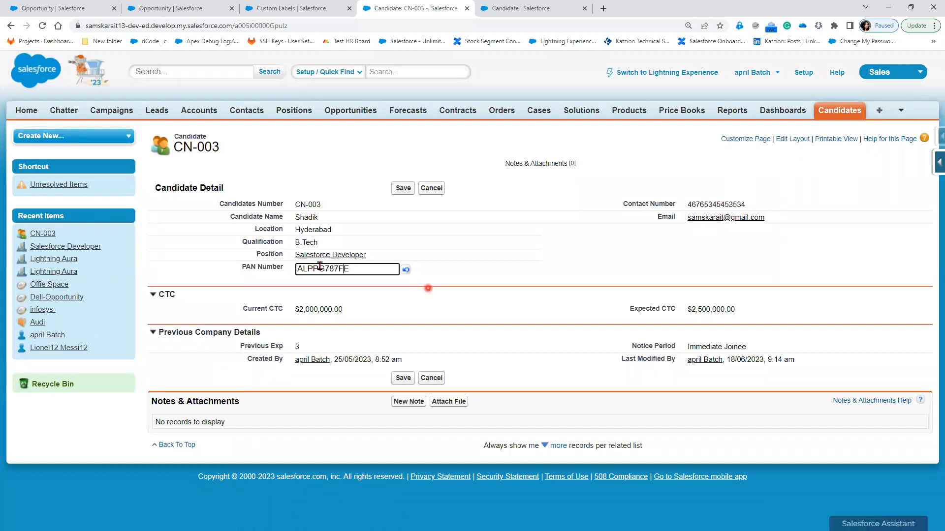
left_click_drag(323, 269, 338, 268)
left_click(399, 188)
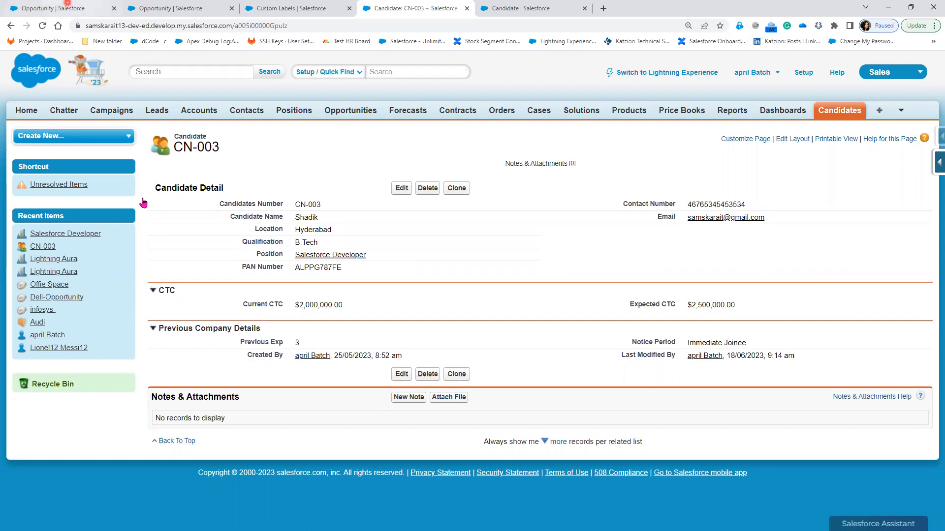
Open the Candidate object's Validation Rules list and reveal the REGEX bullet on the slide
left_click(68, 8)
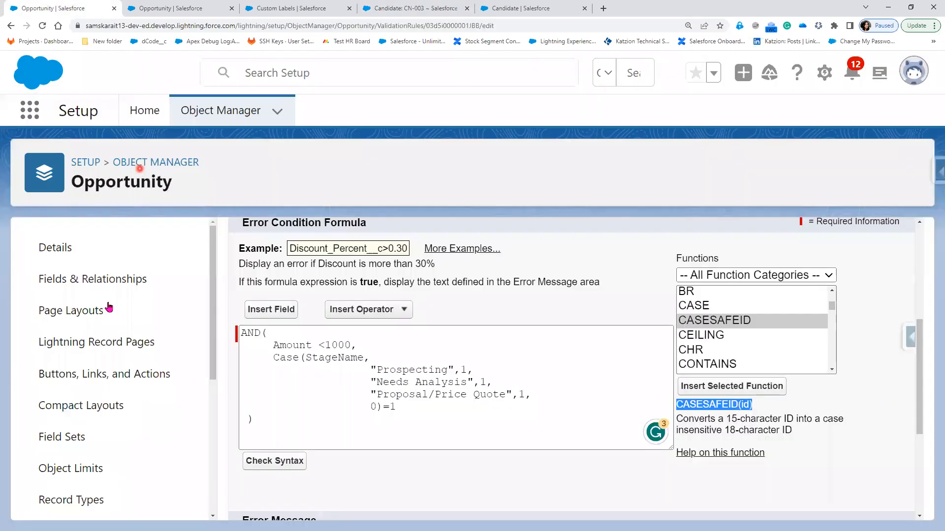
left_click(221, 111)
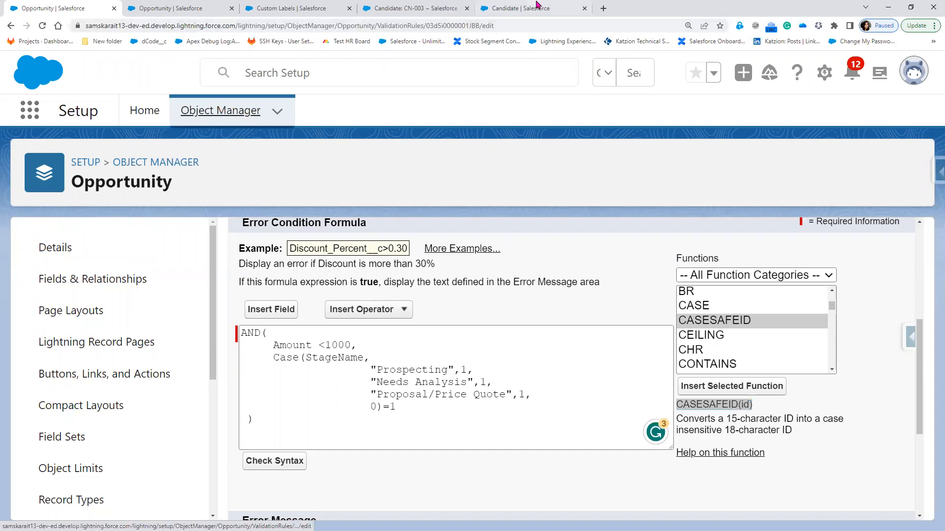
left_click(538, 6)
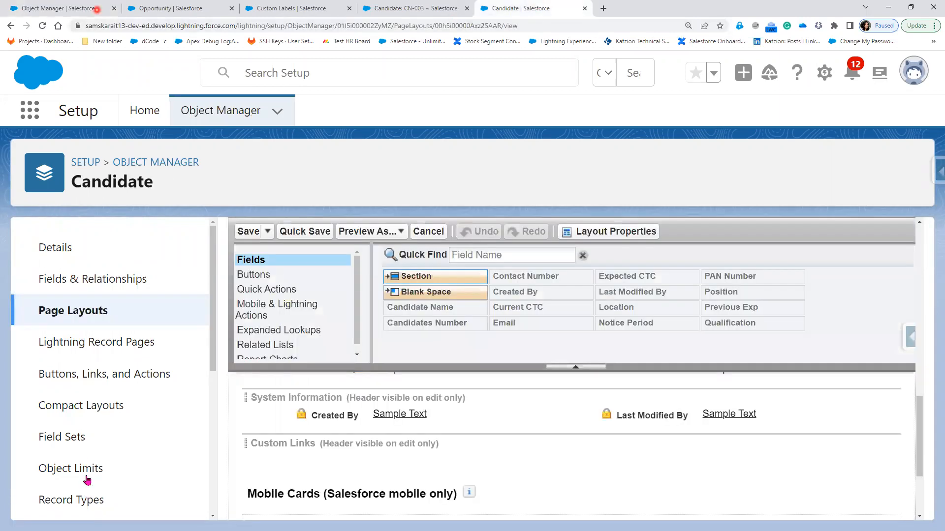
scroll(87, 480, "down", 4)
left_click(88, 490)
scroll(88, 500, "down", 1)
left_click(85, 507)
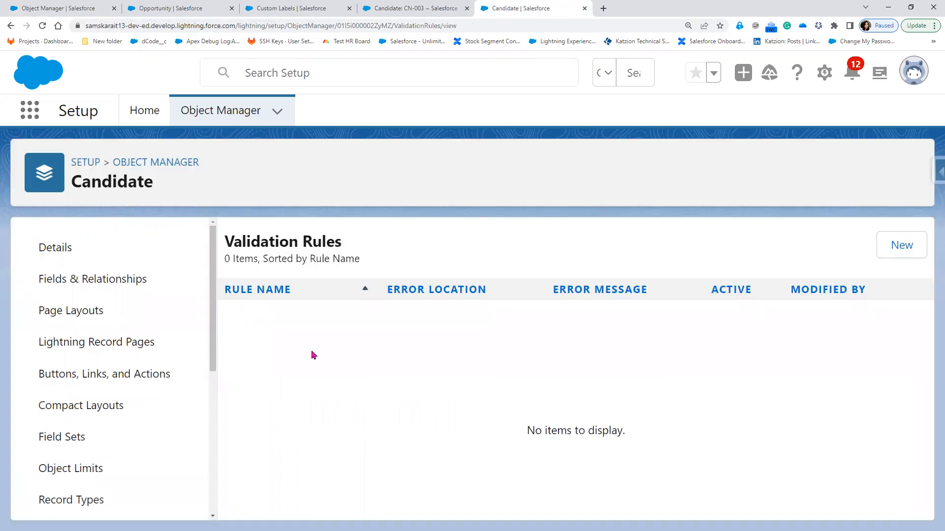
key("alt+Tab")
key("Right")
Start a new Candidate validation rule and select REGEX in the Functions list
left_click(890, 246)
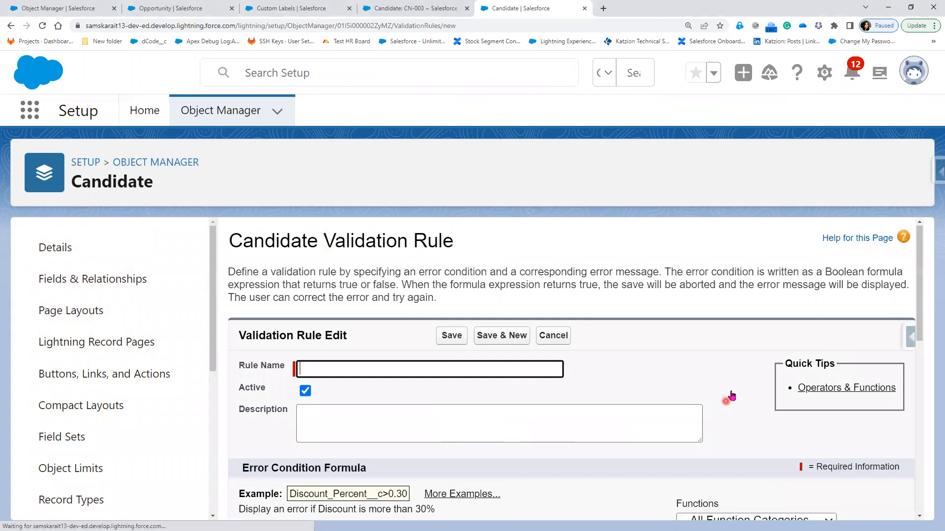
scroll(732, 395, "down", 4)
scroll(746, 362, "down", 8)
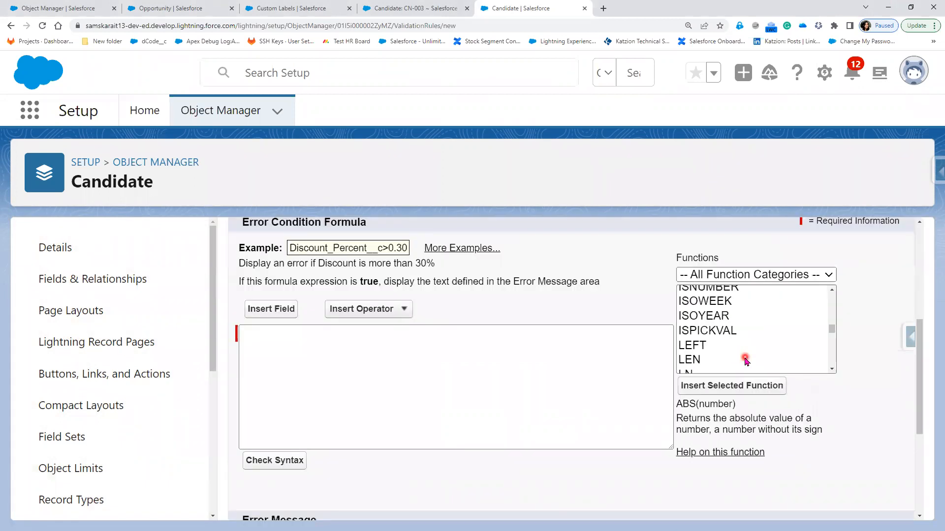
scroll(745, 361, "down", 2)
scroll(745, 362, "down", 3)
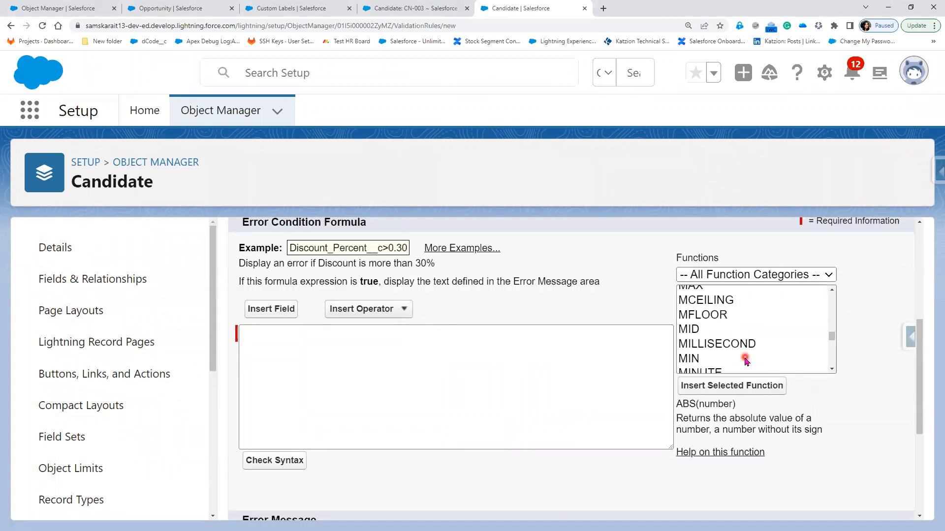
scroll(745, 362, "down", 3)
scroll(746, 362, "down", 3)
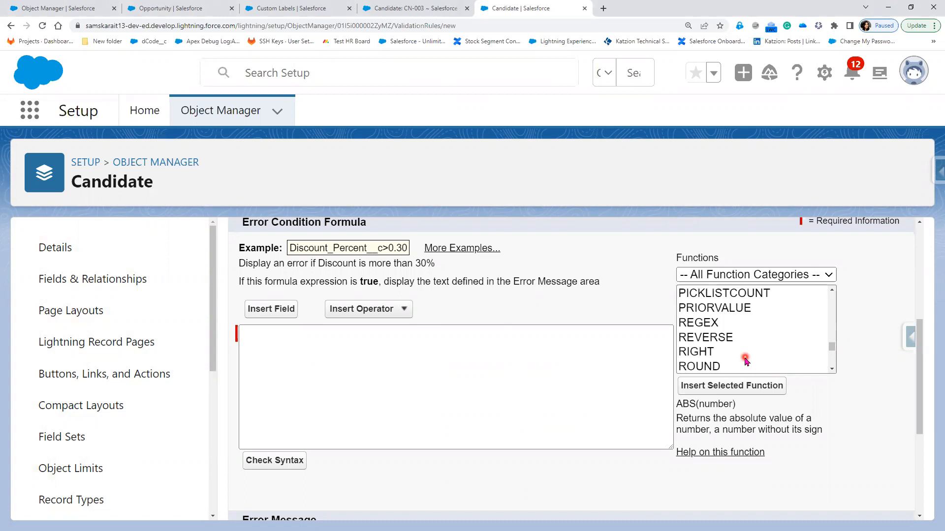
scroll(745, 362, "down", 2)
scroll(745, 361, "up", 2)
left_click(705, 327)
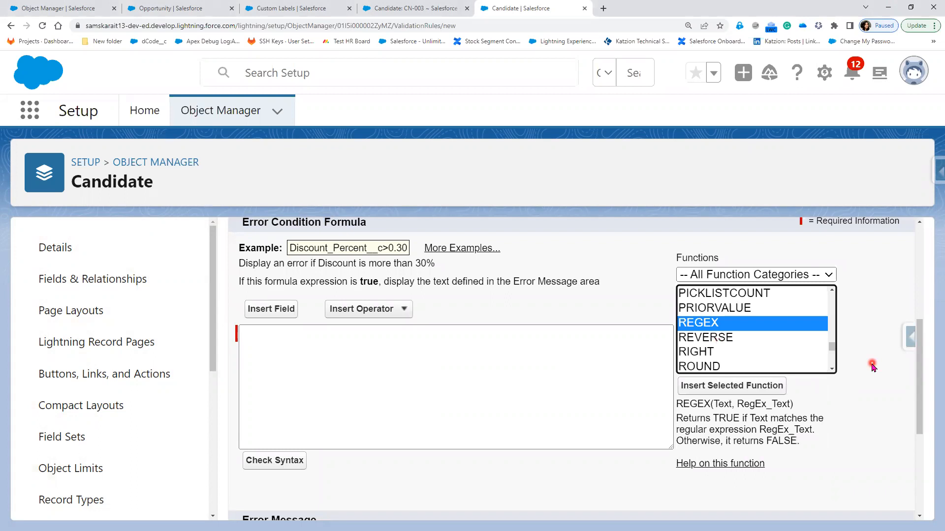
Highlight the Text and RegEx_Text arguments and the regular expression wording in REGEX's description
double_click(721, 405)
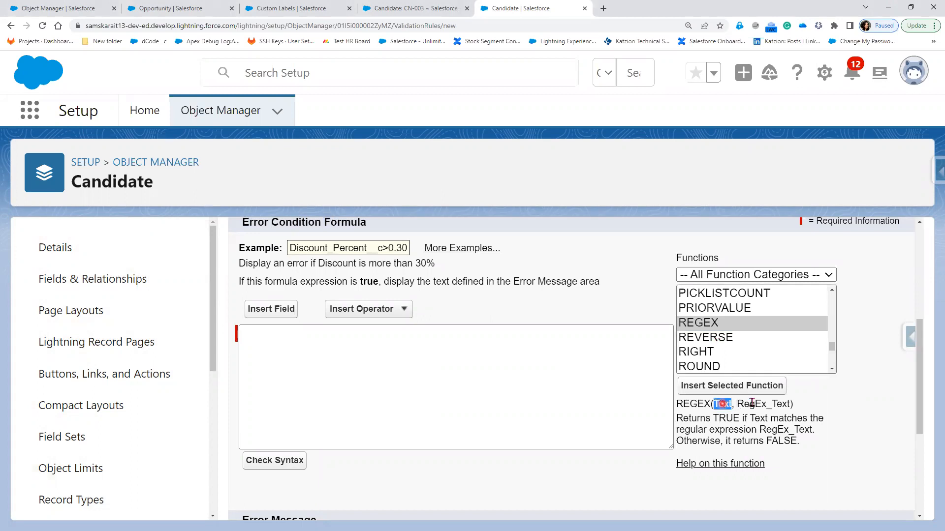
double_click(752, 404)
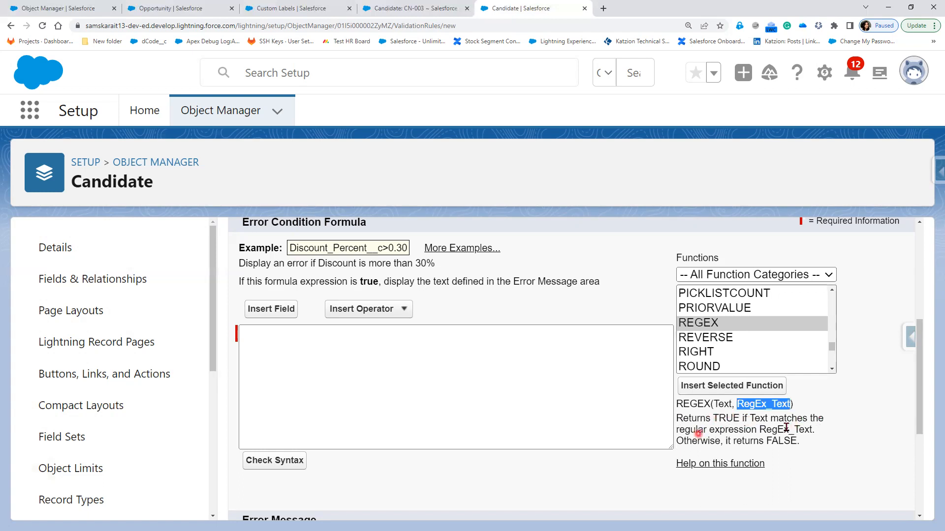
left_click_drag(697, 431, 789, 429)
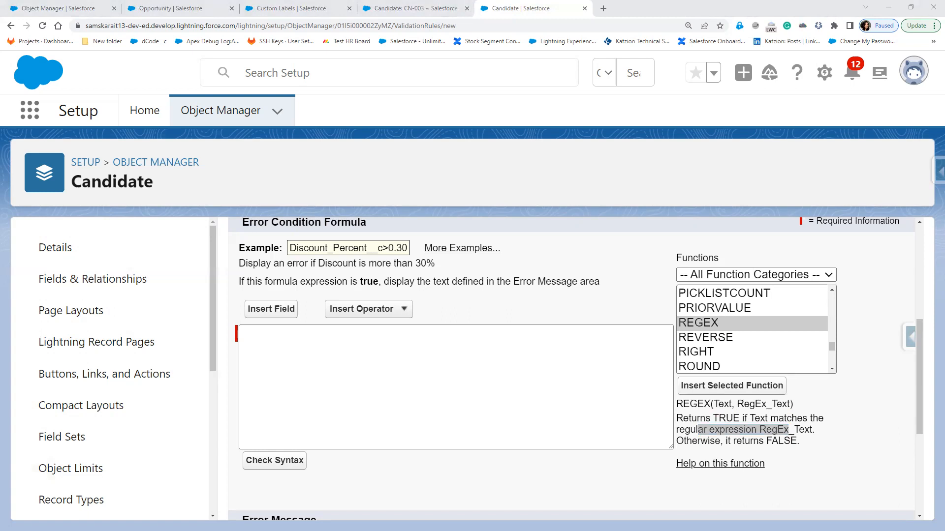
left_click(621, 421)
left_click(509, 412)
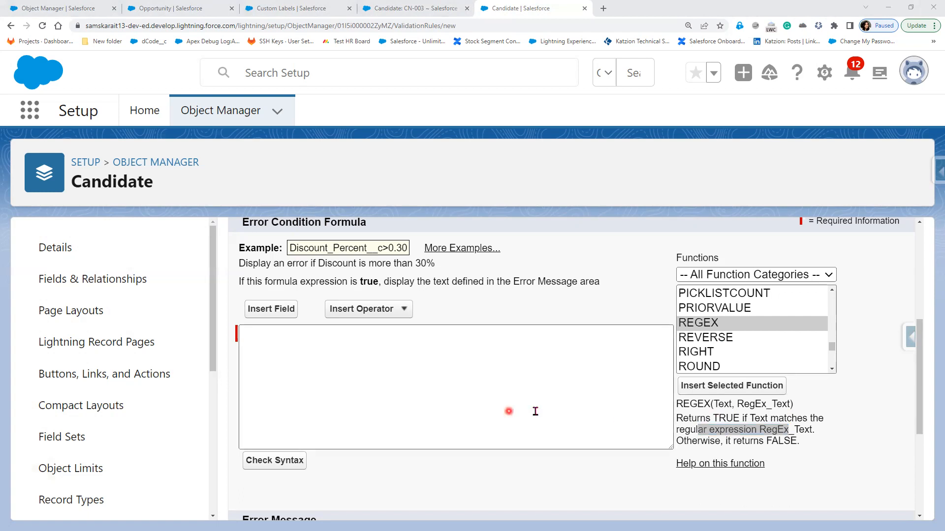
left_click(704, 405)
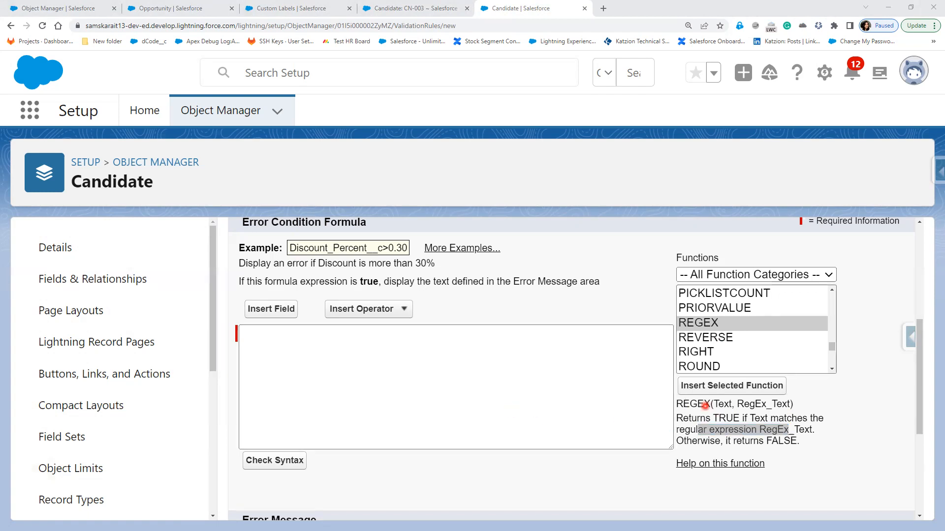
key("alt+Tab")
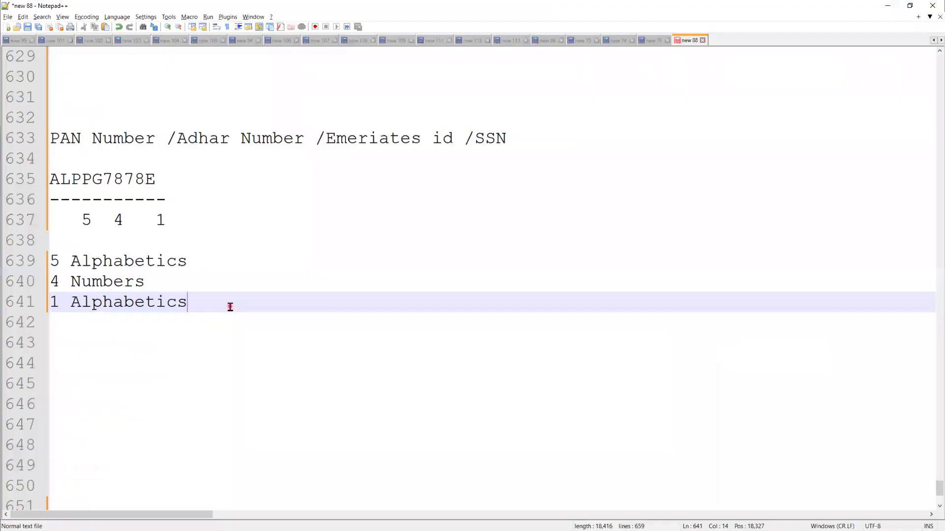
Add the note 'REGEx ---> Regular Expression -->'pattern'(5 Alpha, 4 Number, 1 Alpha)' on a new line
key("Return")
key("Return")
key("Return")
type("R")
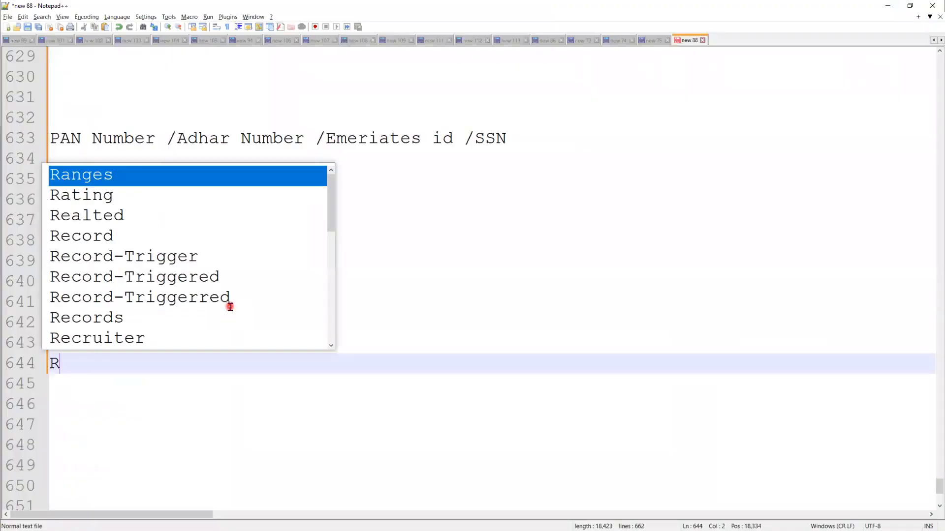
type("EGEx")
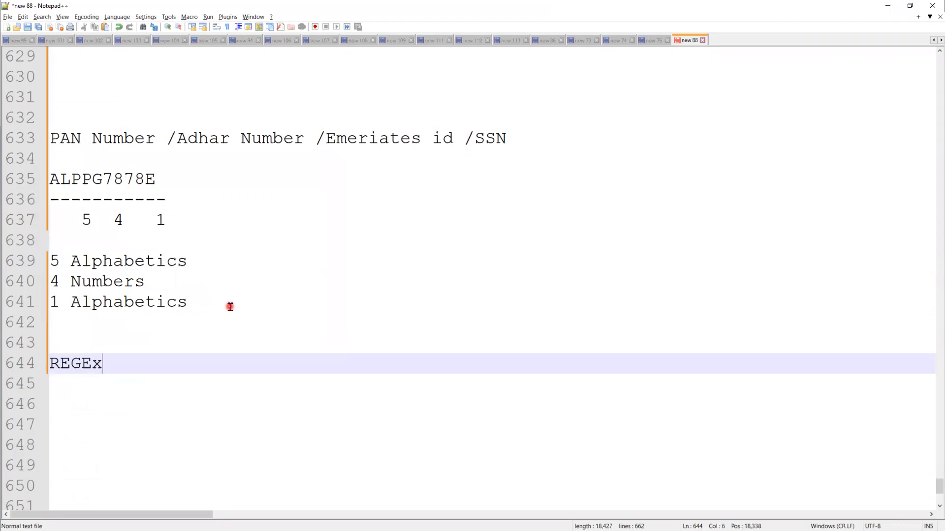
type(" ---> R")
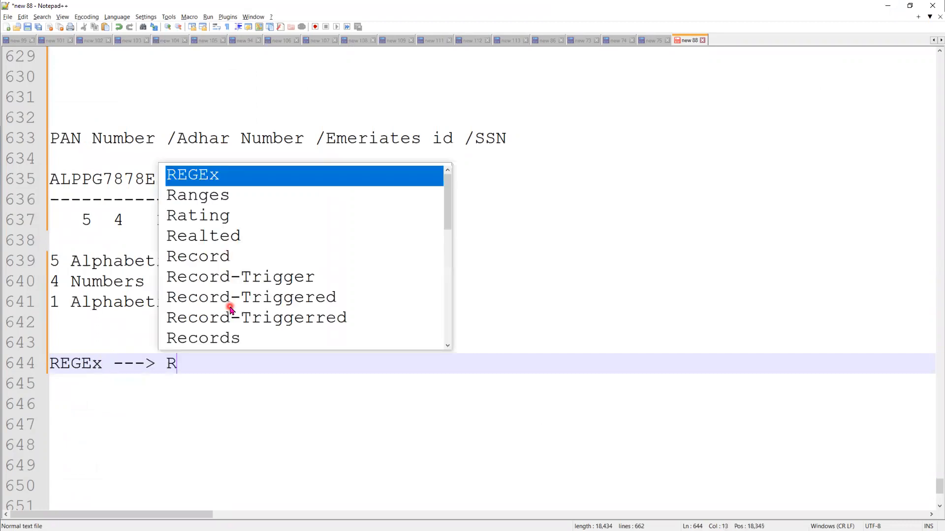
type("egul")
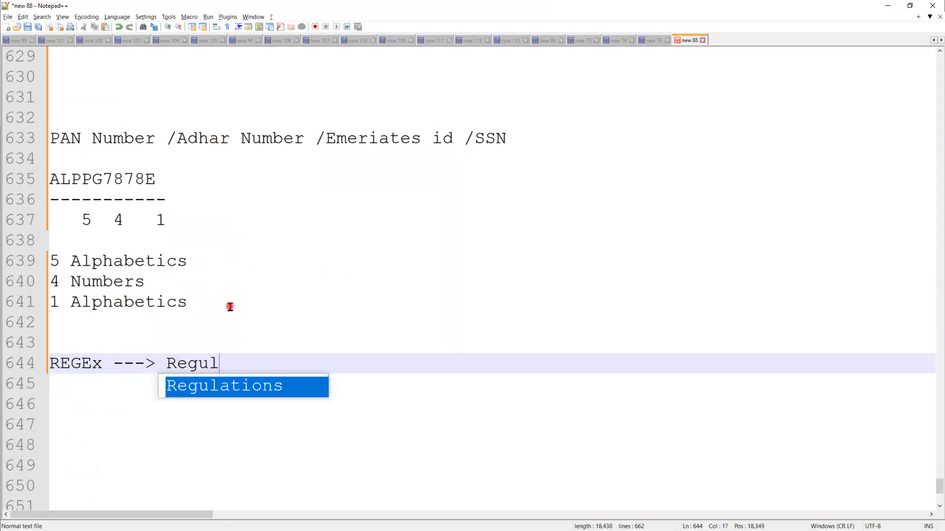
type("ar Exp")
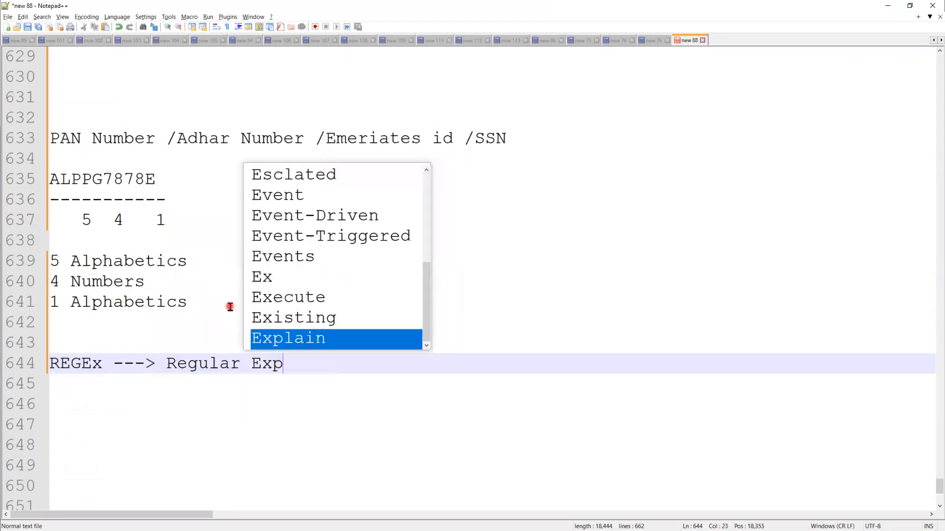
type("ression ")
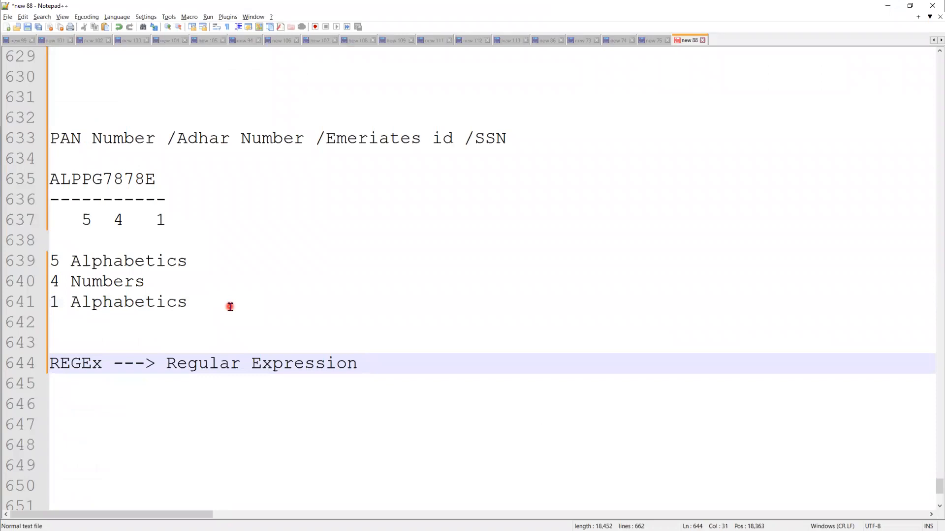
type("'''")
key("BackSpace")
type("-->")
key("Right")
type("p")
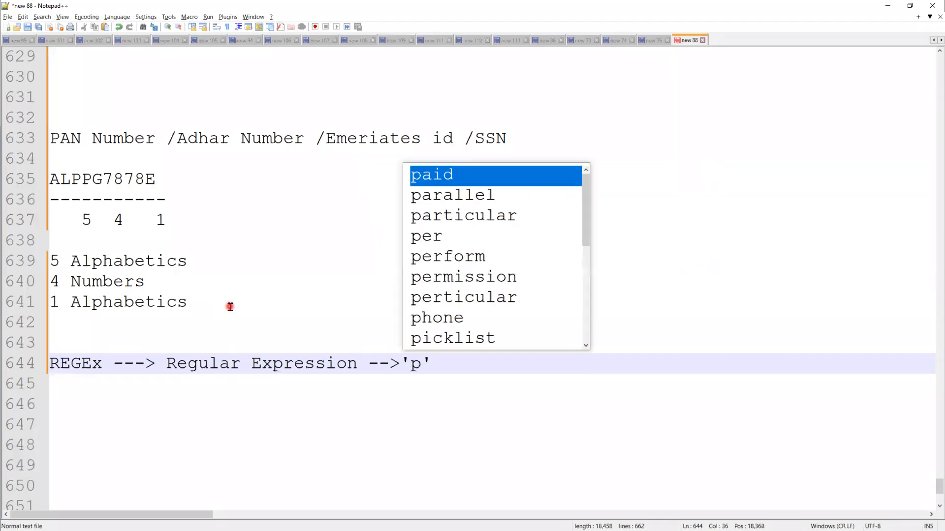
type("attern")
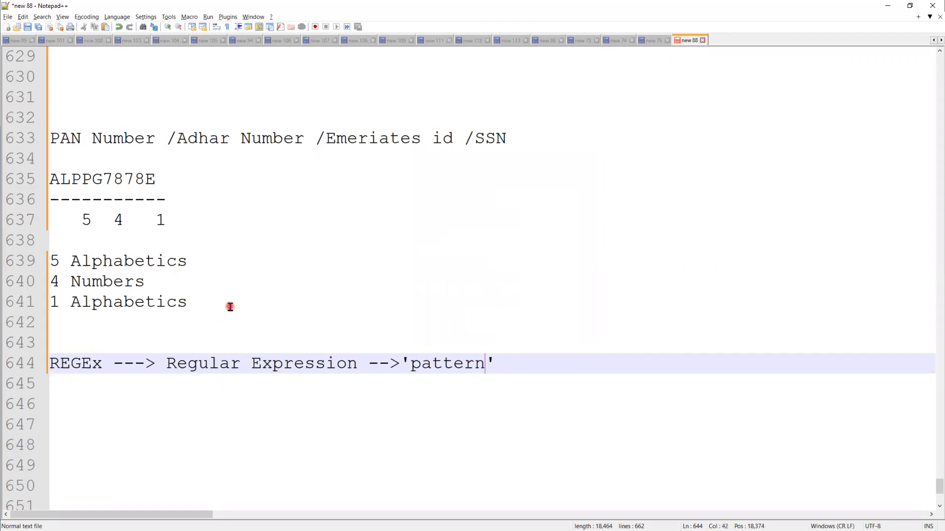
left_click(513, 358)
type("(5 Alph")
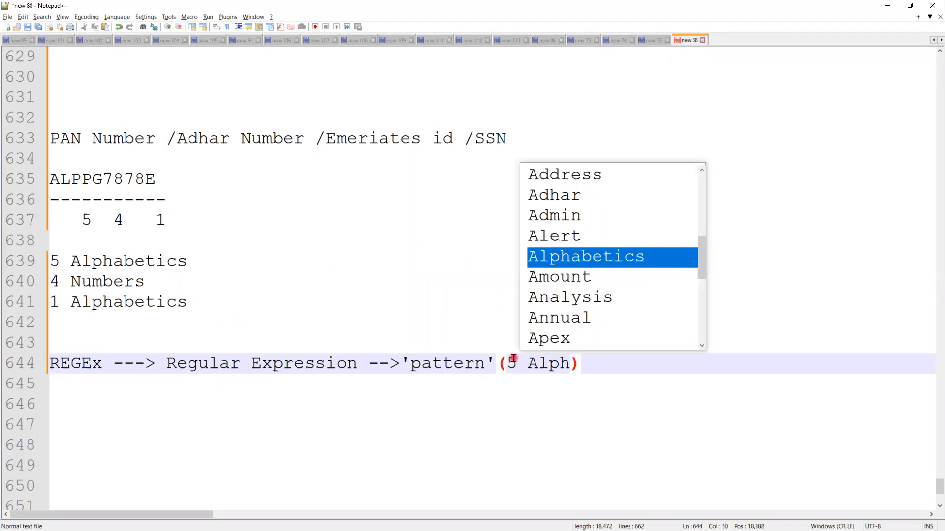
type("a, 4 Number, 1 A")
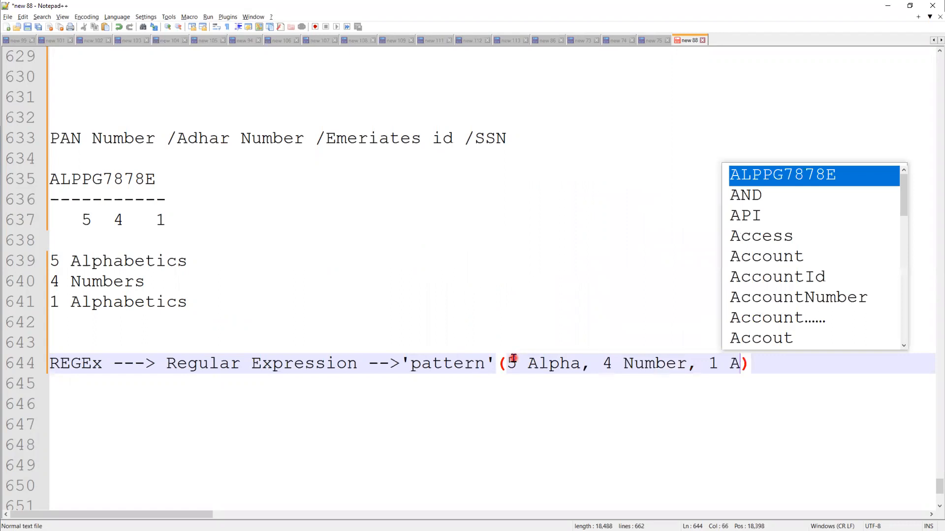
type("lpha")
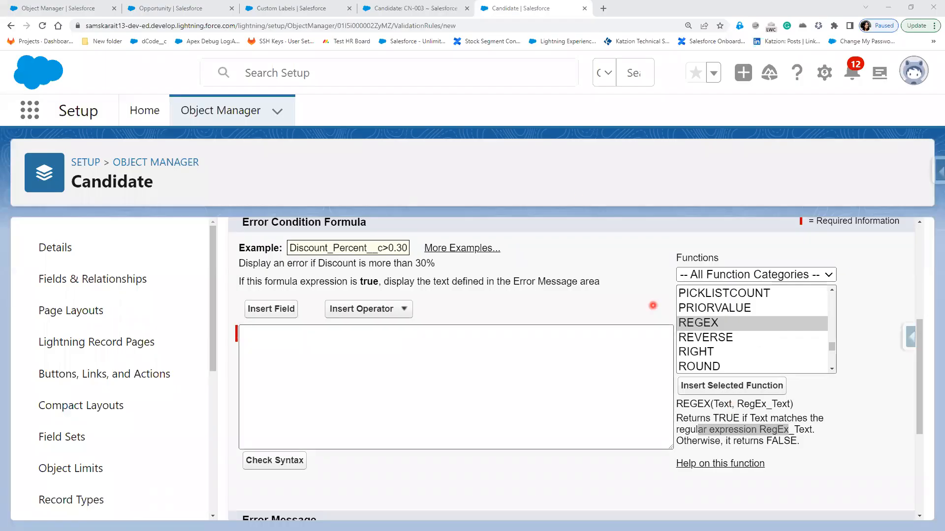
Highlight REGEX in the function description, then reveal the Wild card Characters bullet on the slide
double_click(686, 404)
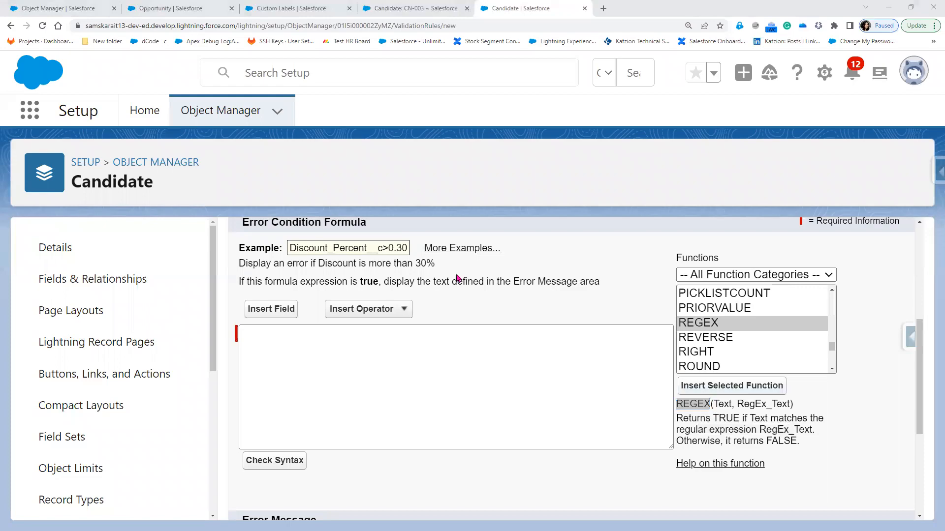
key("alt+Tab")
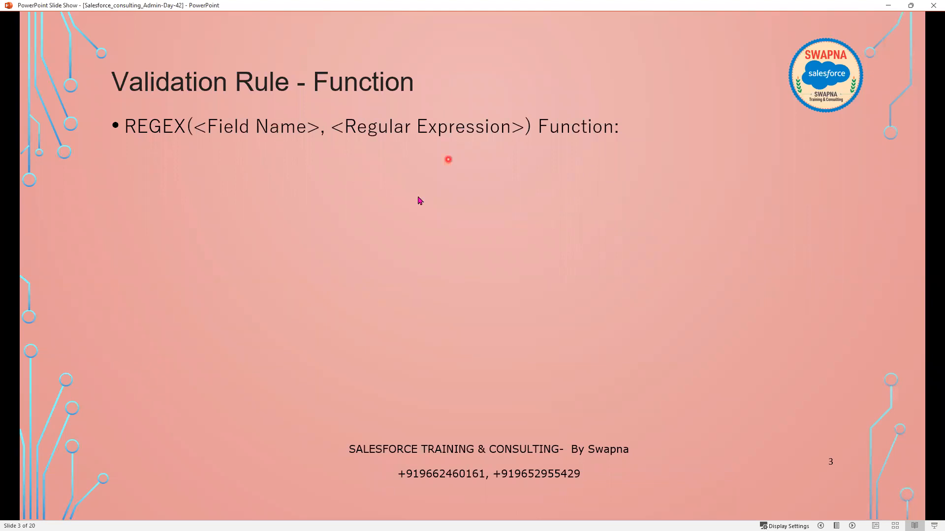
left_click(410, 211)
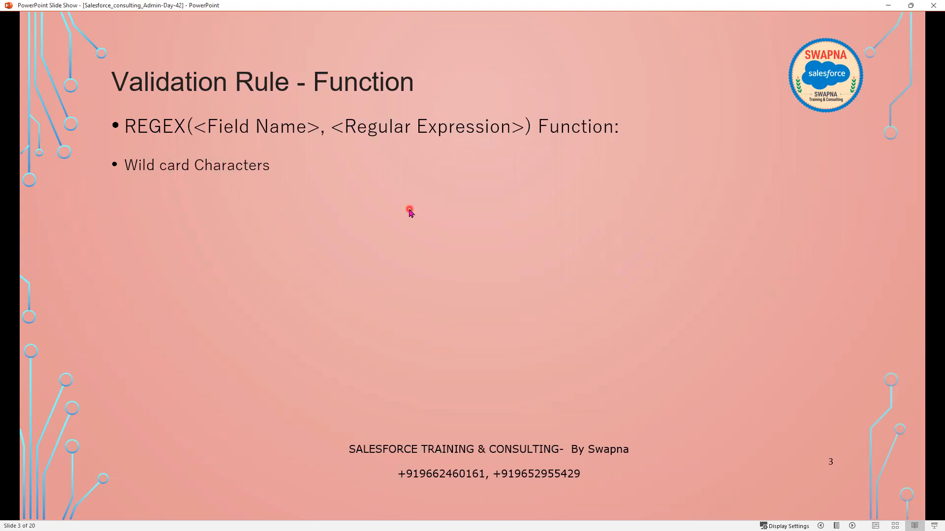
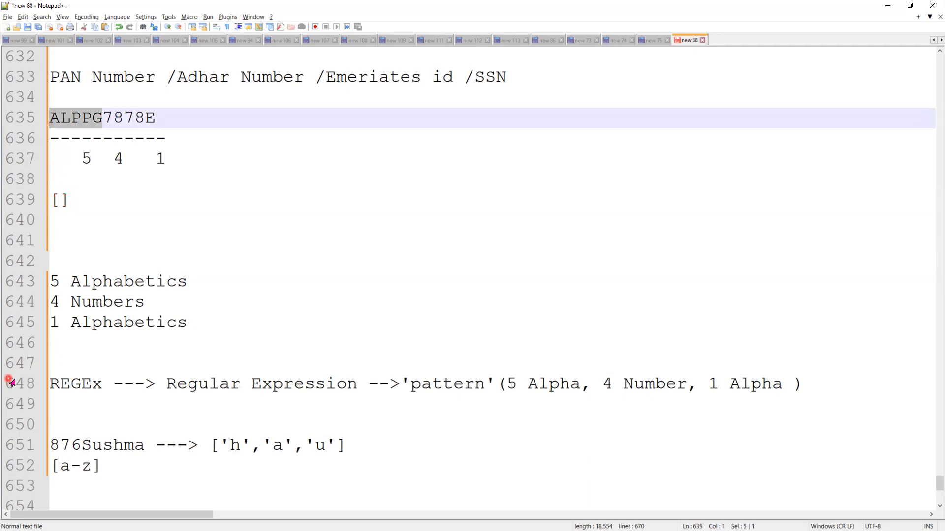
Type [A-Z,a-z]{5} on line 639 inside the auto-closed bracket and brace
type("A-")
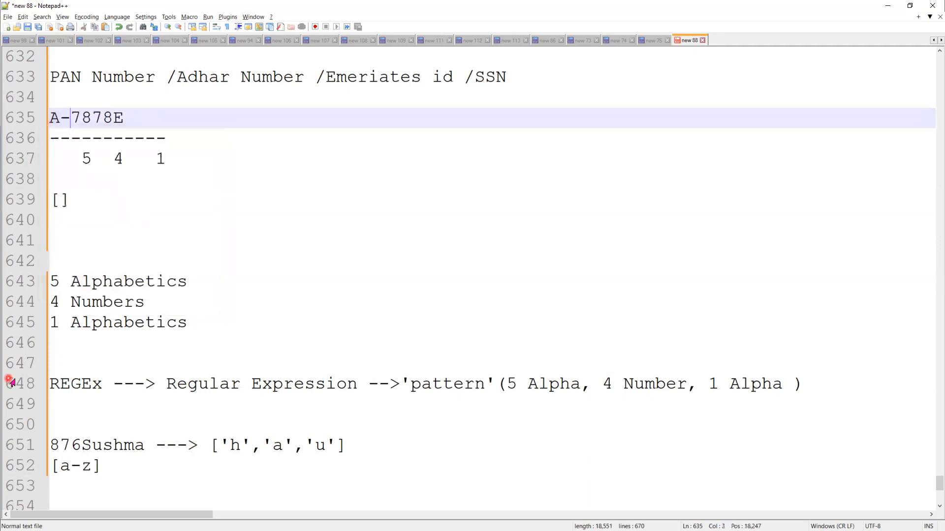
key("BackSpace")
type("LPPG")
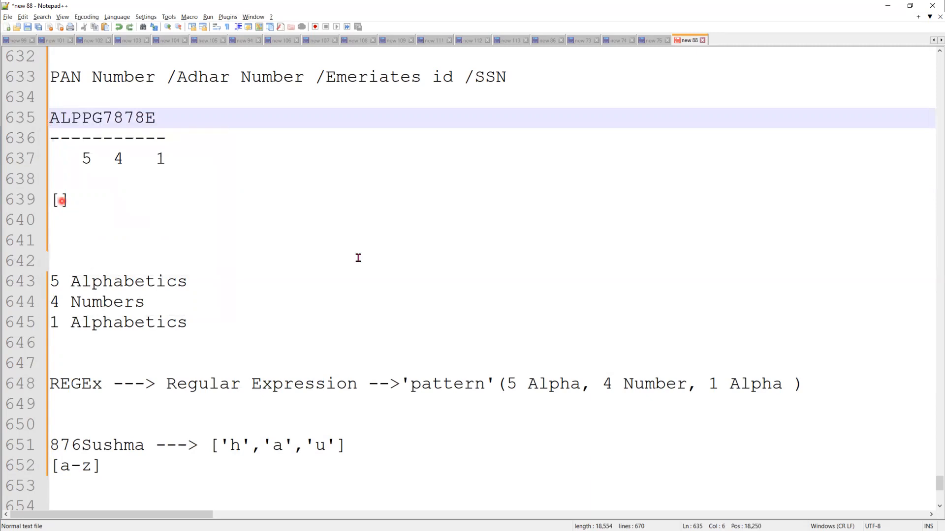
type("A-")
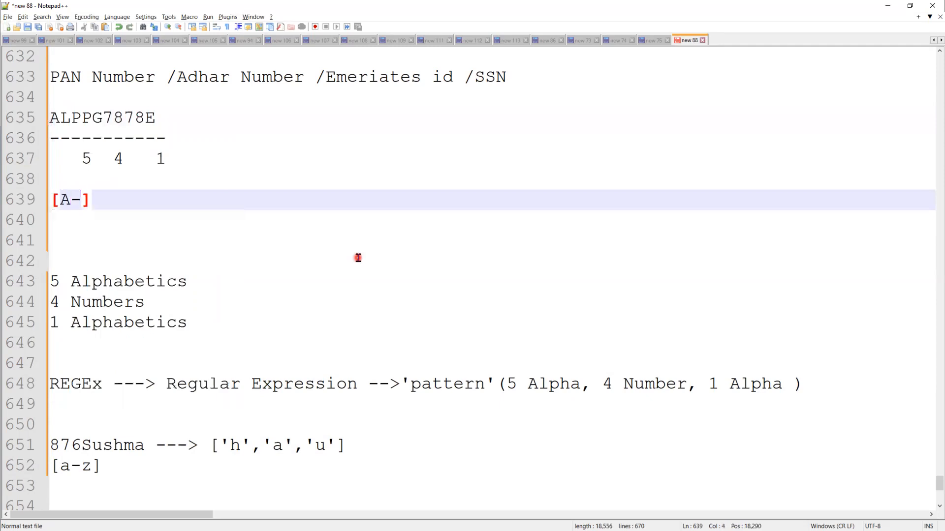
type("Z,a")
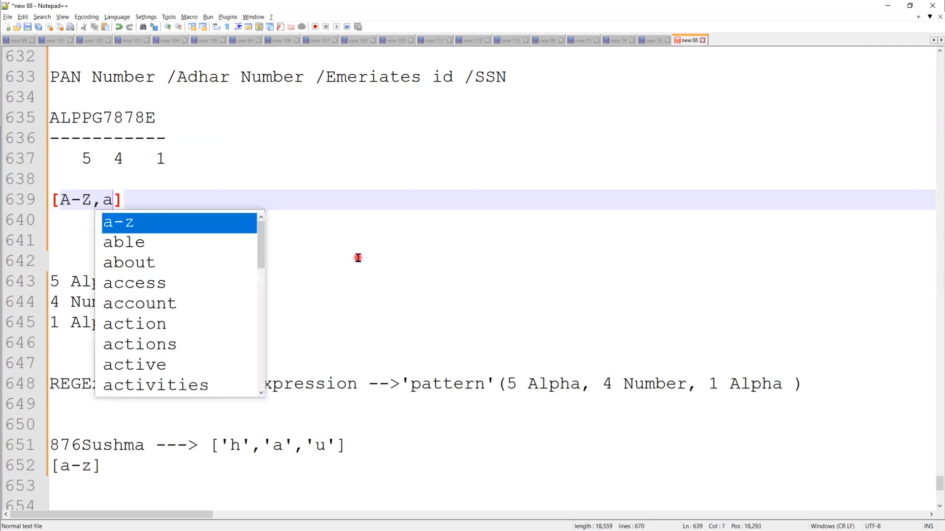
type("-z")
key("Right")
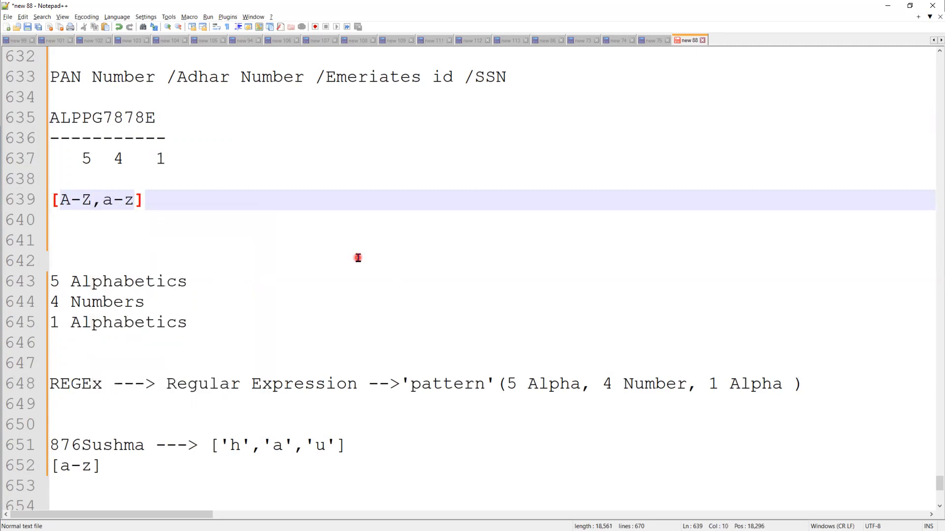
type("{")
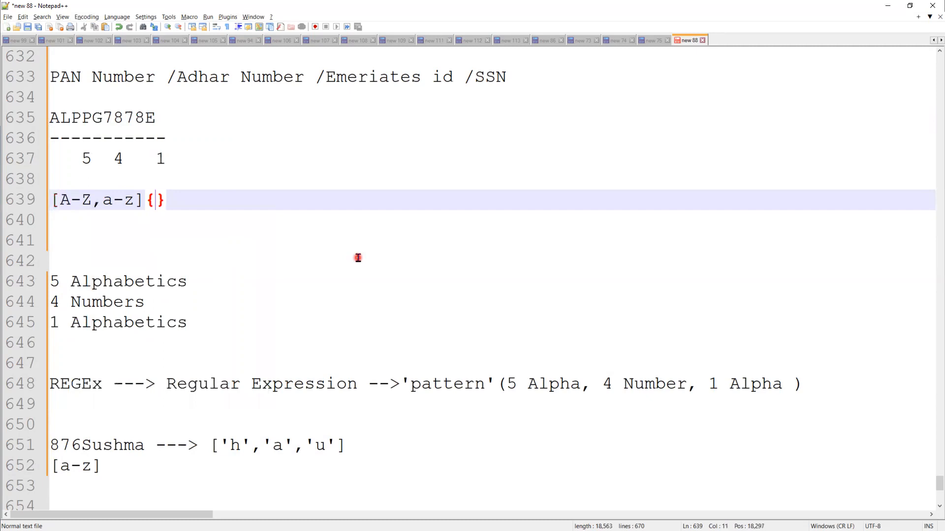
type("5")
key("Right")
Highlight the letter range in the pattern and the letters and digits of the sample PAN
left_click_drag(60, 199, 90, 194)
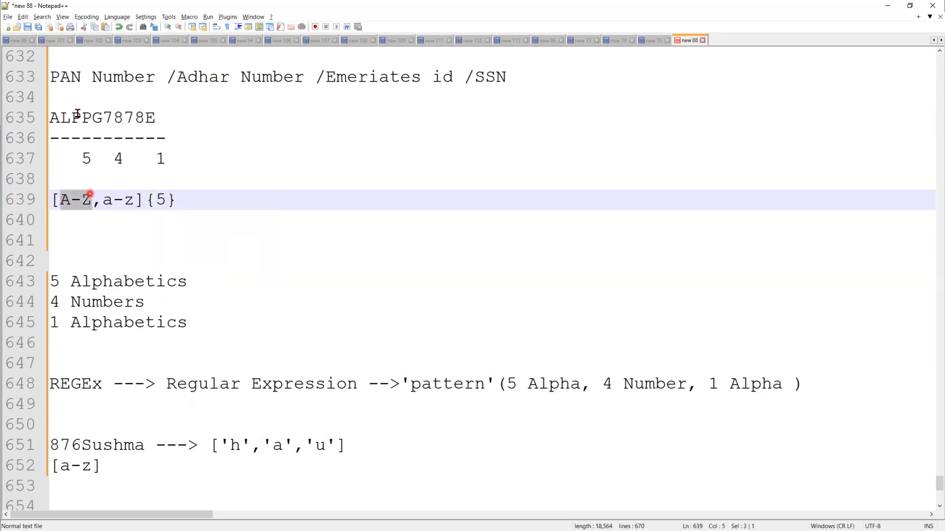
left_click_drag(72, 119, 63, 121)
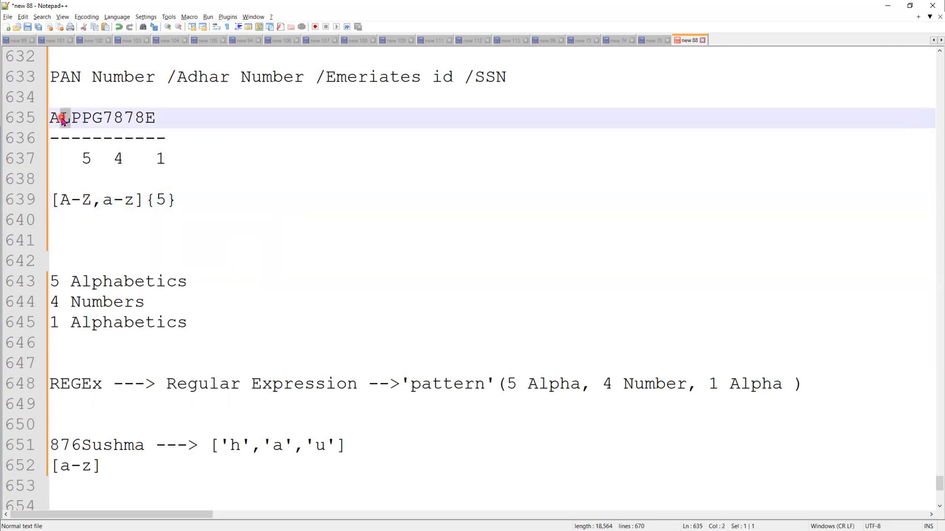
left_click(301, 220)
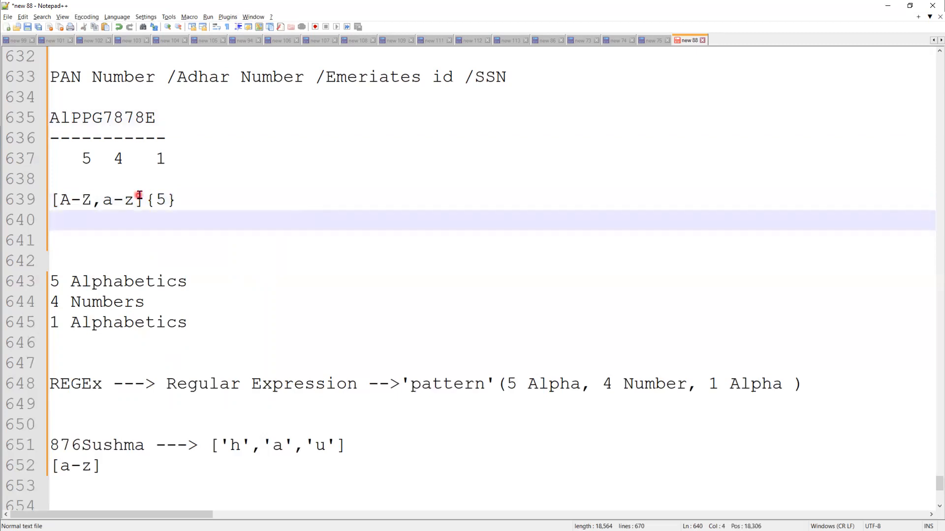
left_click_drag(143, 199, 60, 199)
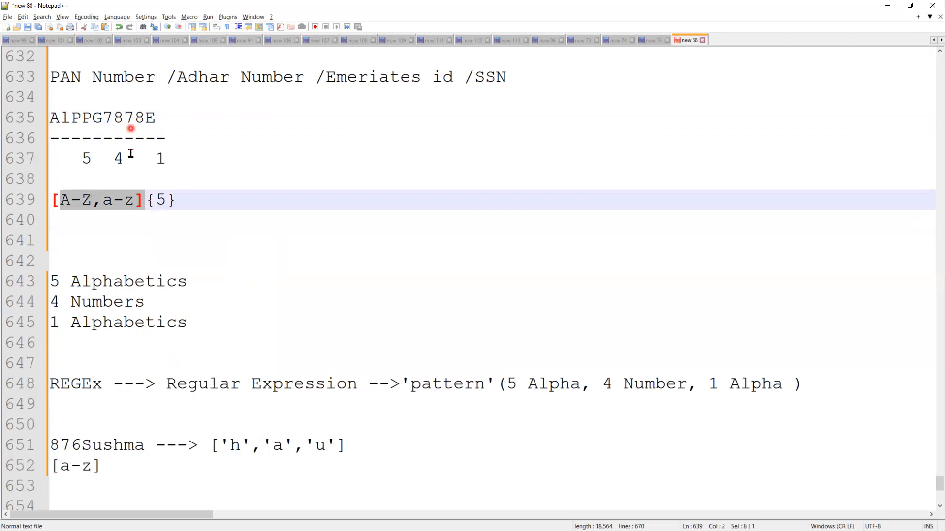
left_click_drag(124, 157, 113, 157)
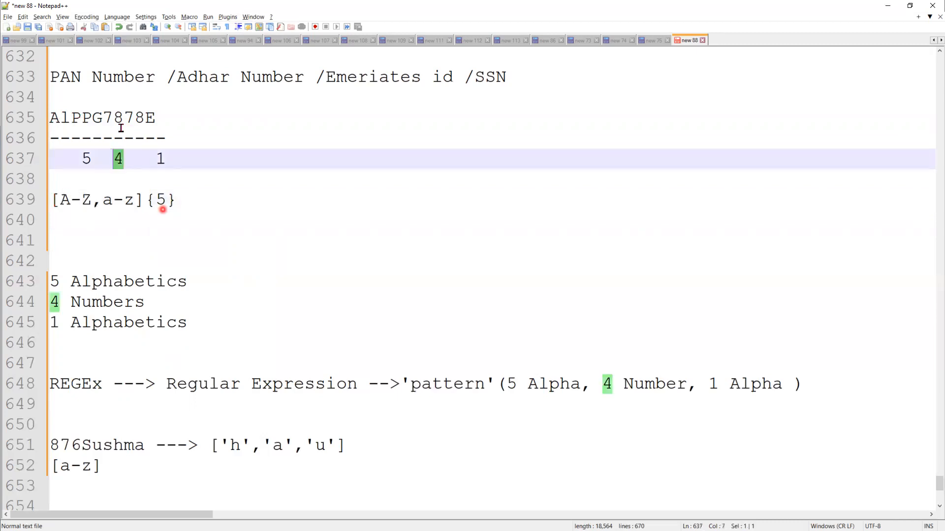
left_click_drag(103, 116, 134, 117)
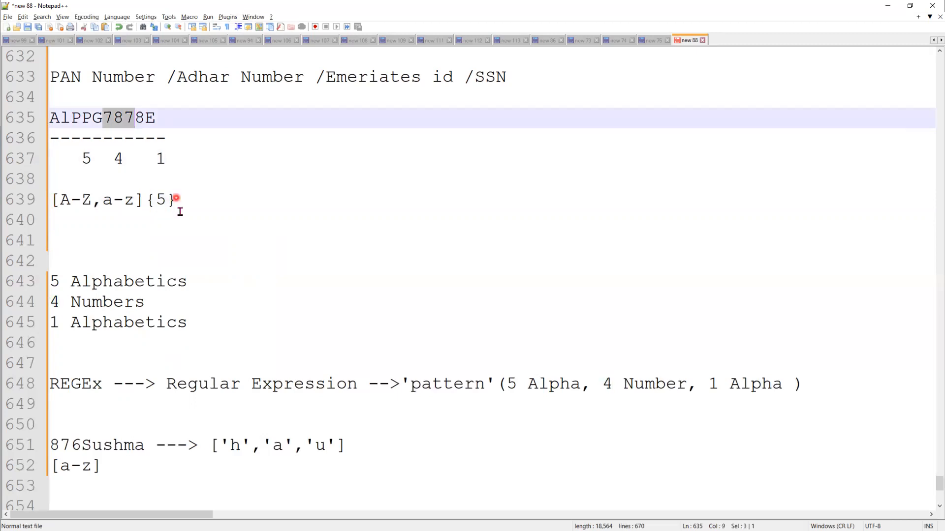
Append [0-9]{4} to the pattern, then mark the sample PAN's digits and final letter E
left_click(220, 203)
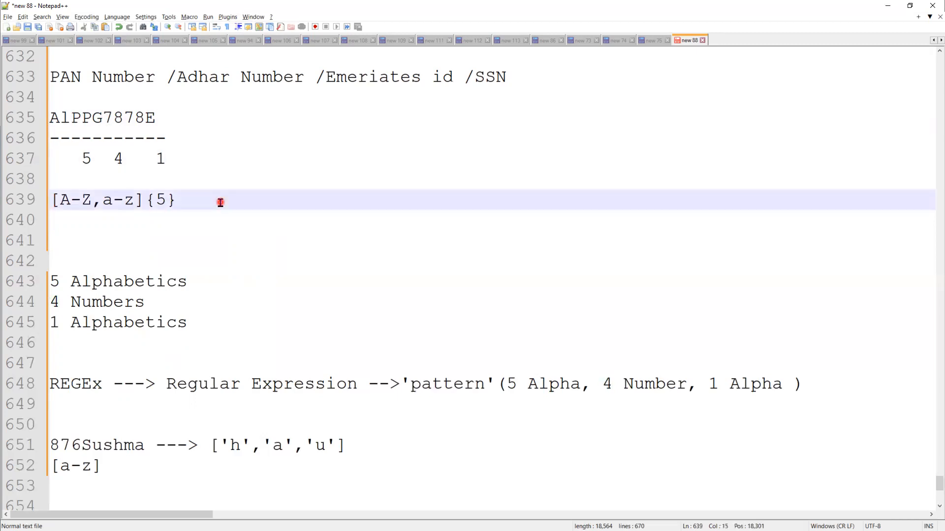
type("[]")
key("Left")
type("0-9")
key("Right")
type("{")
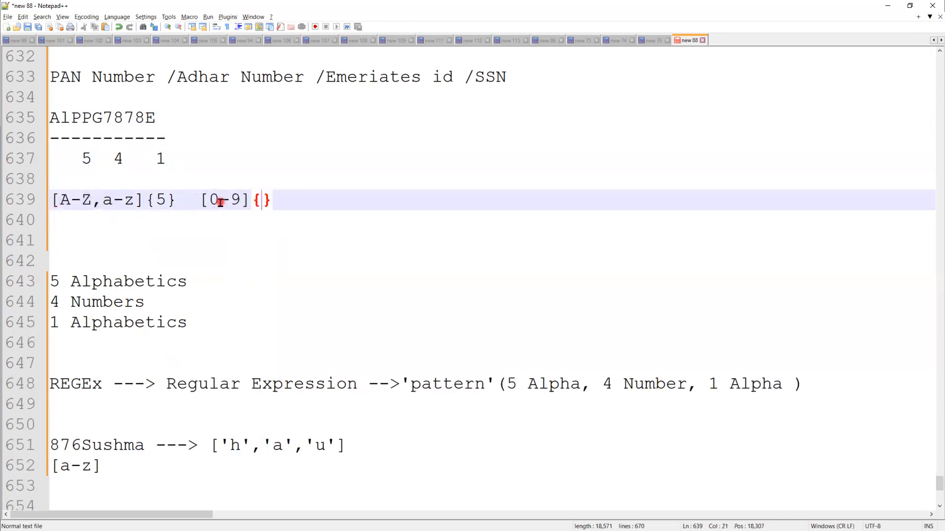
type("4")
left_click(124, 117)
left_click_drag(146, 117, 156, 117)
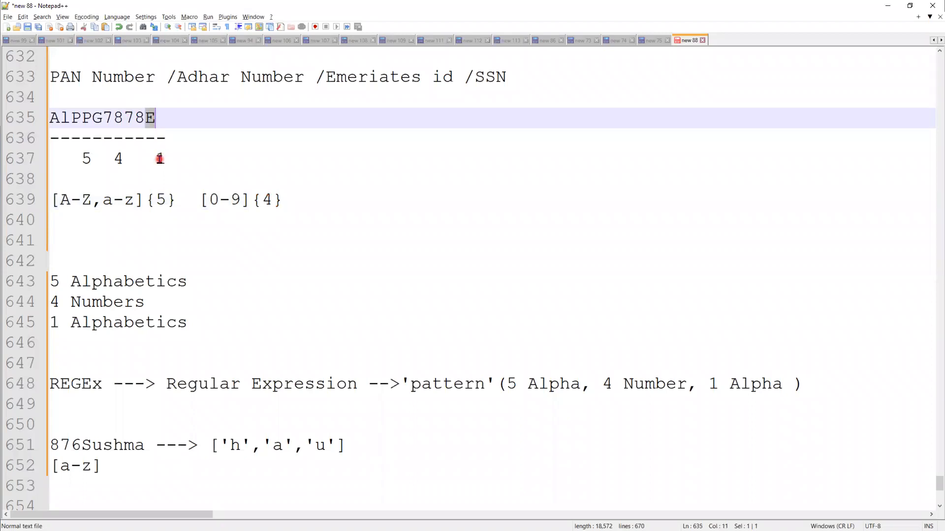
Append [A-Z, a-z]{1} for the last letter and select the whole line-639 pattern to copy
left_click(310, 199)
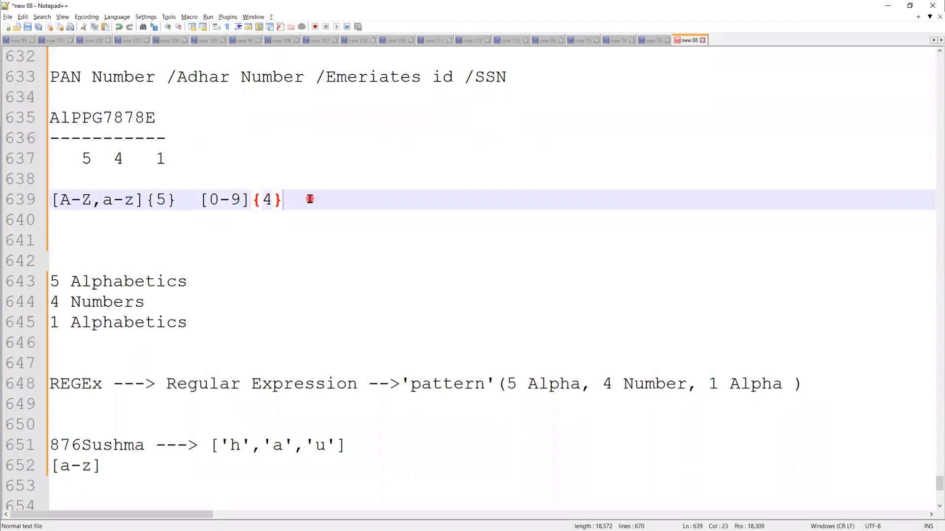
type("[]")
key("Left")
type("A-")
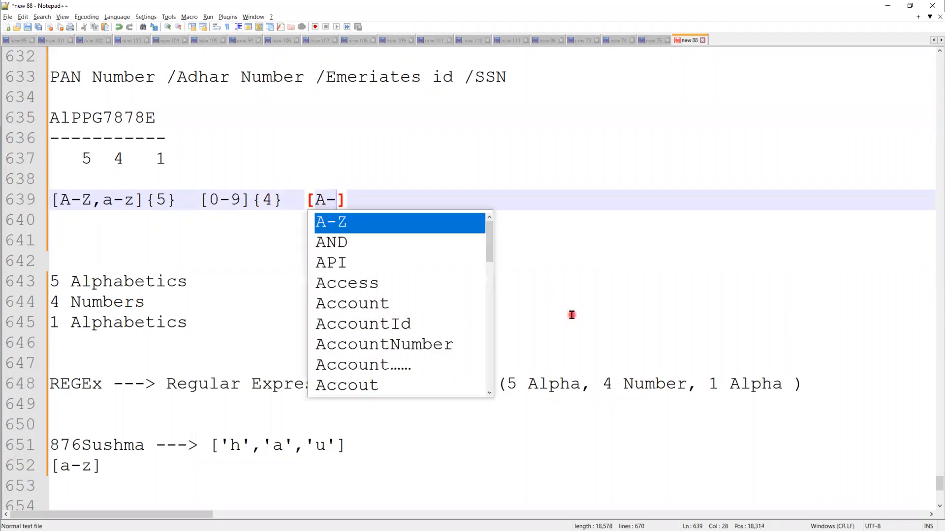
type("Z, ")
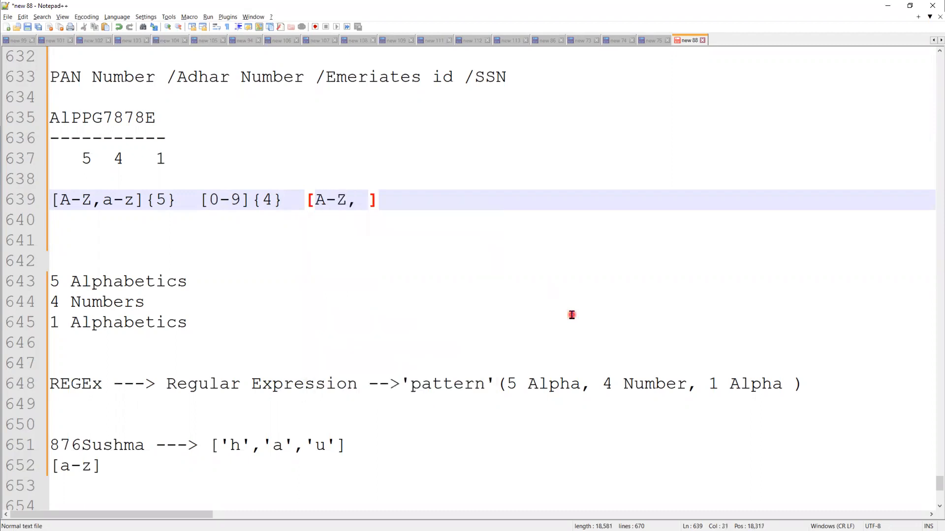
type("a-z")
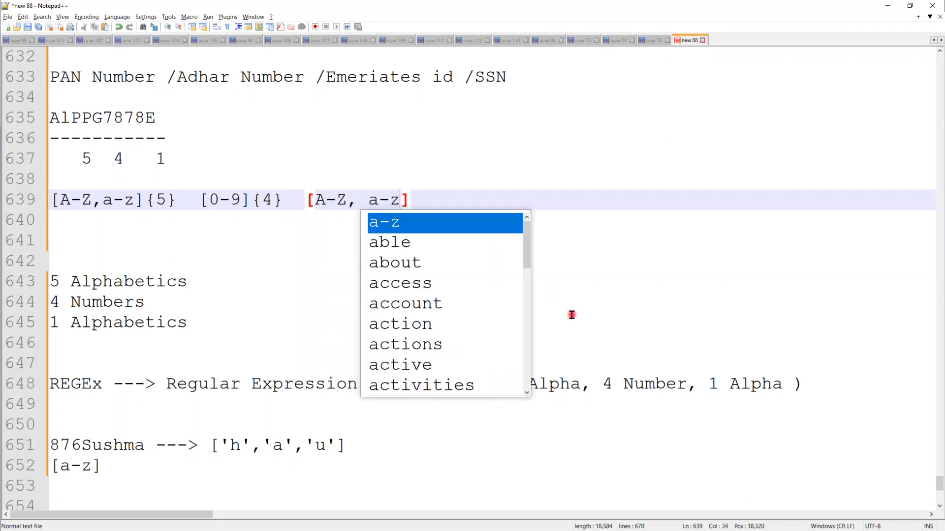
type("]{")
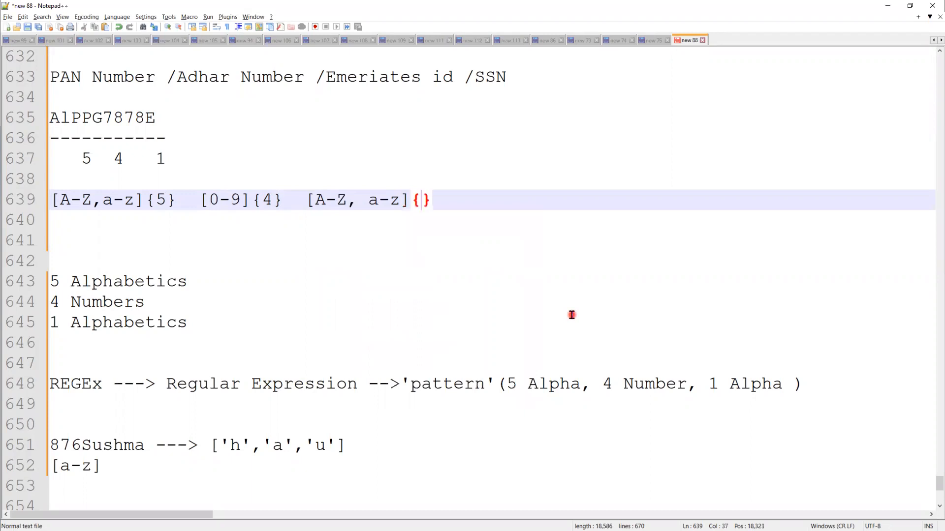
type("1")
left_click(112, 199, "shift")
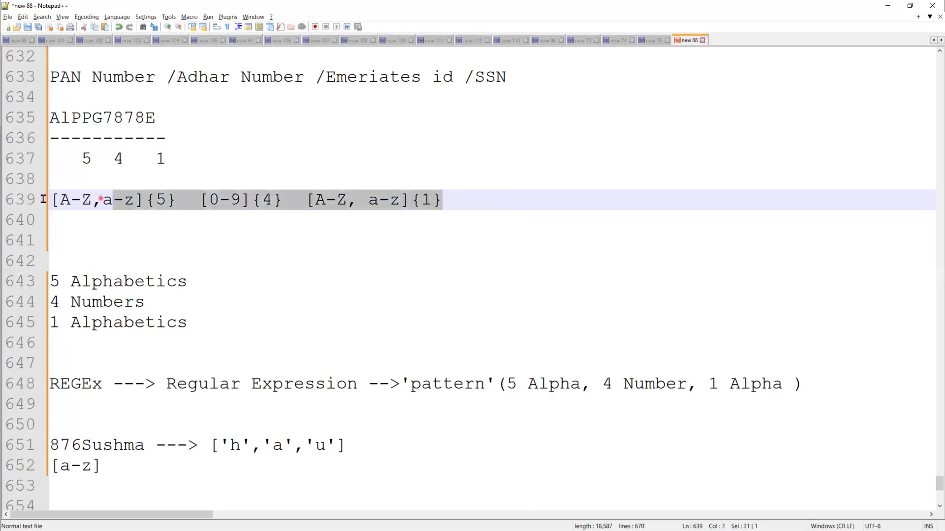
left_click(34, 201, "shift")
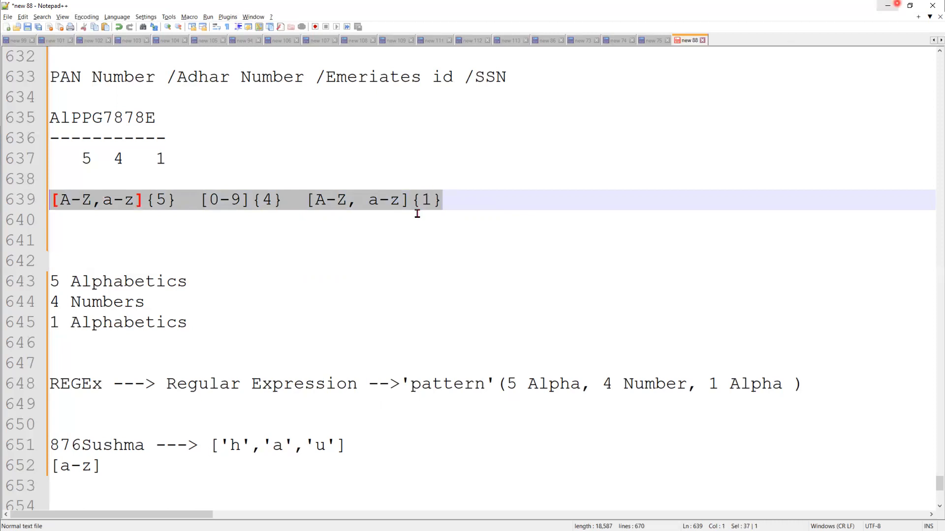
right_click(392, 197)
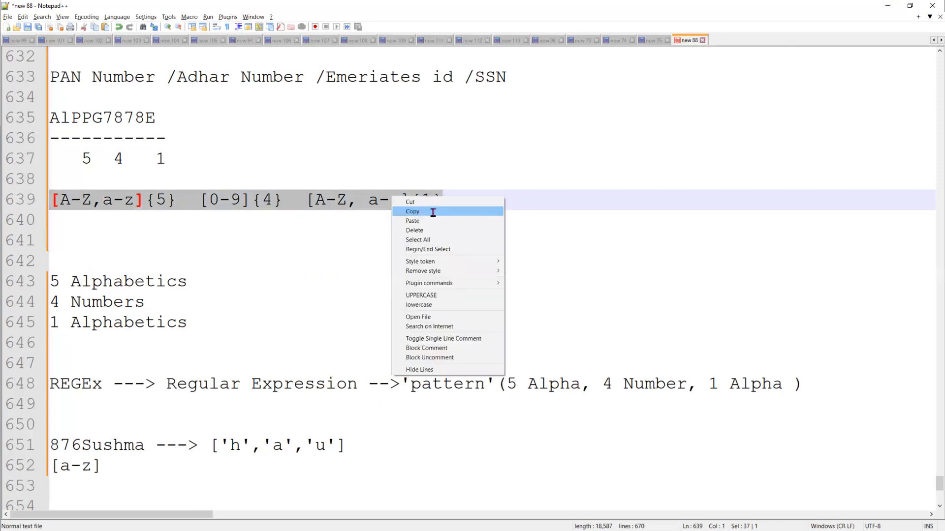
Copy the PAN pattern and insert REGEX into the Candidate rule's error condition formula
left_click(433, 212)
key("alt+Tab")
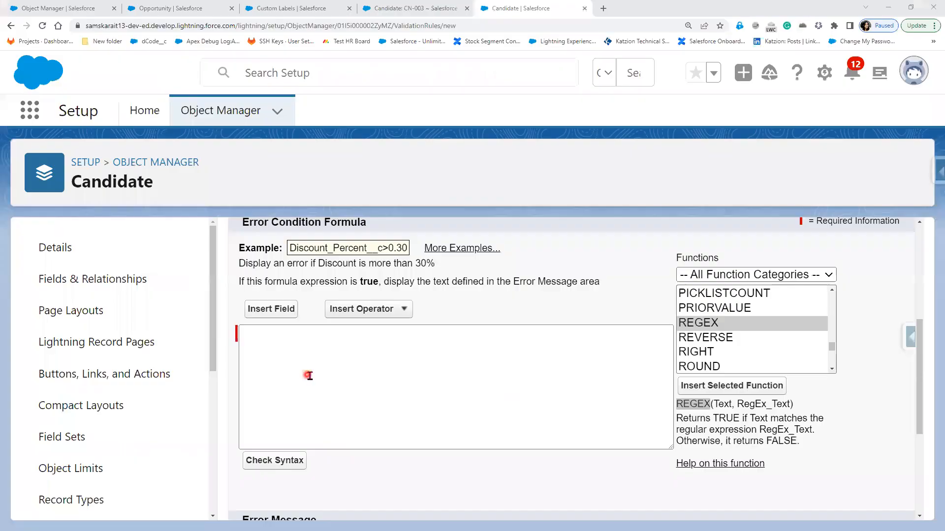
scroll(308, 375, "up", 2)
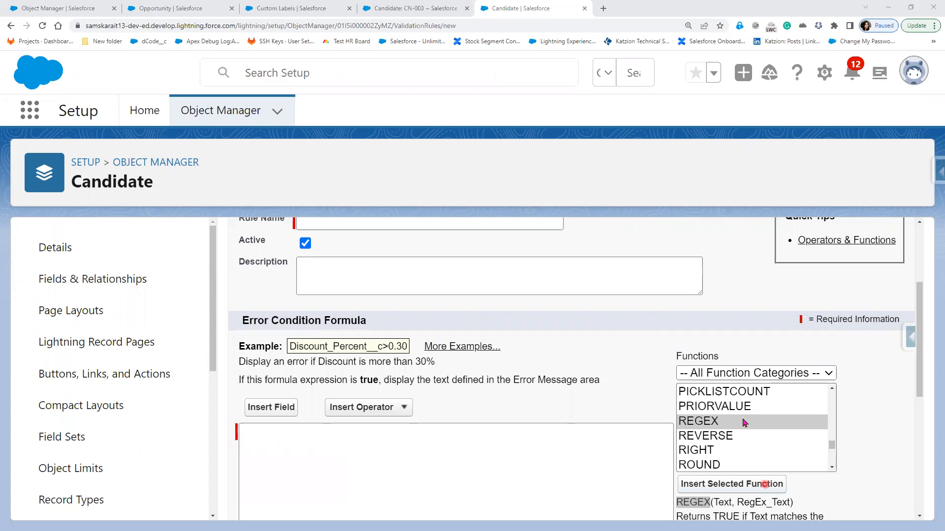
scroll(740, 364, "down", 3)
left_click(693, 354)
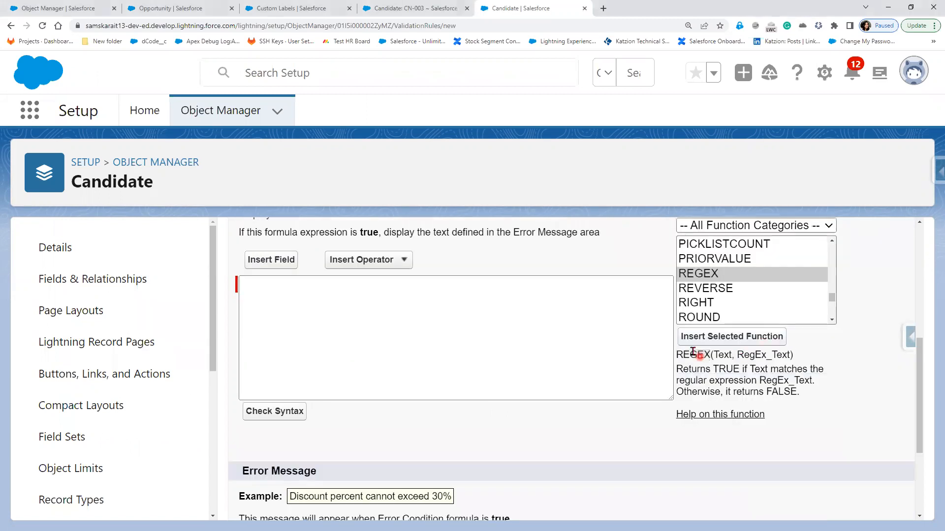
left_click(700, 339)
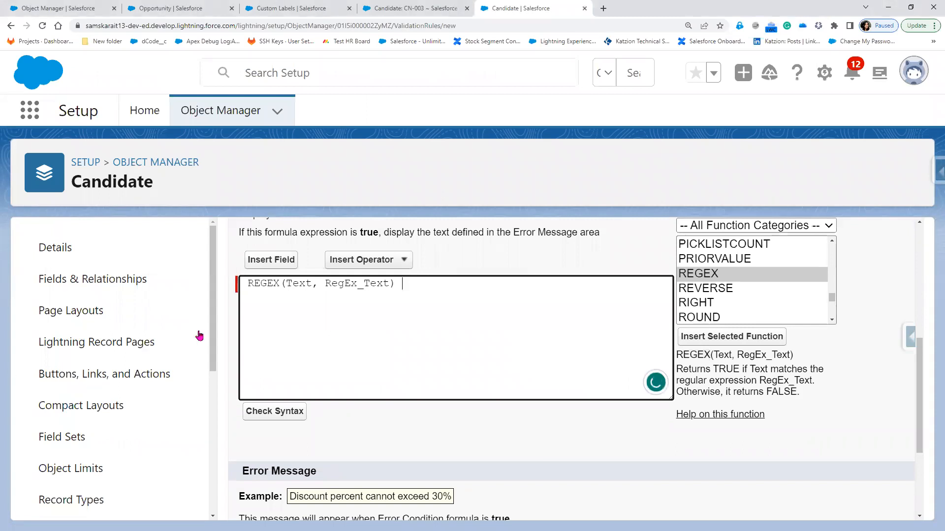
Replace REGEX's Text placeholder with the PAN Number field
double_click(298, 283)
key("Delete")
left_click(280, 260)
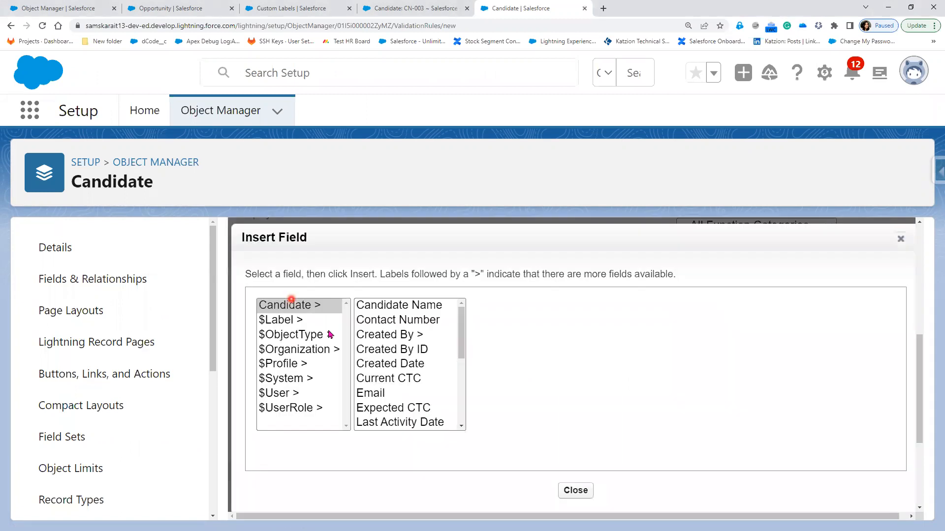
scroll(407, 419, "down", 2)
scroll(407, 417, "down", 2)
left_click(406, 412)
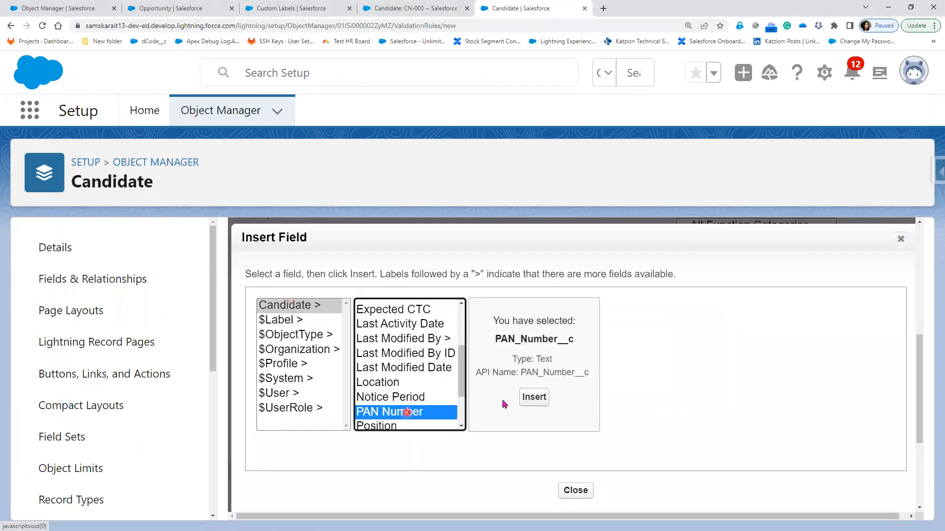
left_click(534, 396)
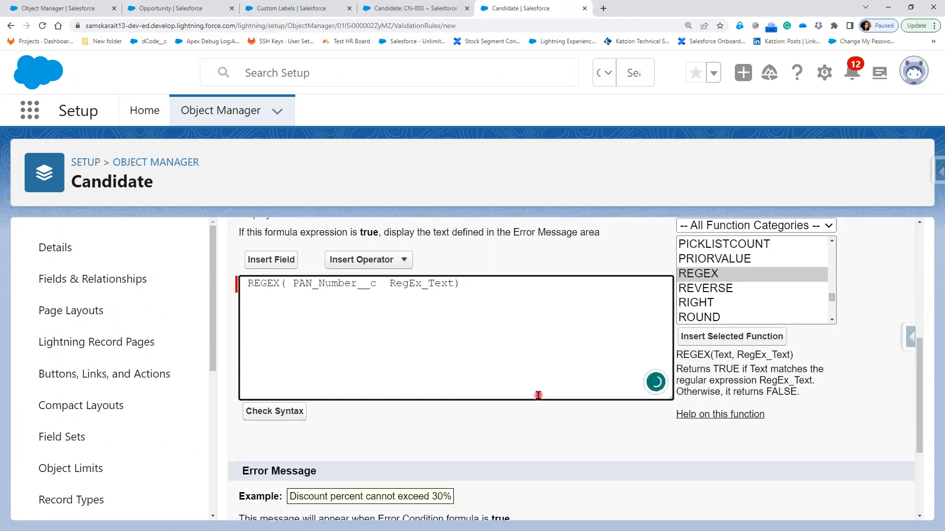
Paste the PAN pattern over RegEx_Text and check syntax, which reports Missing '='
left_click(417, 339)
type(",")
double_click(417, 284)
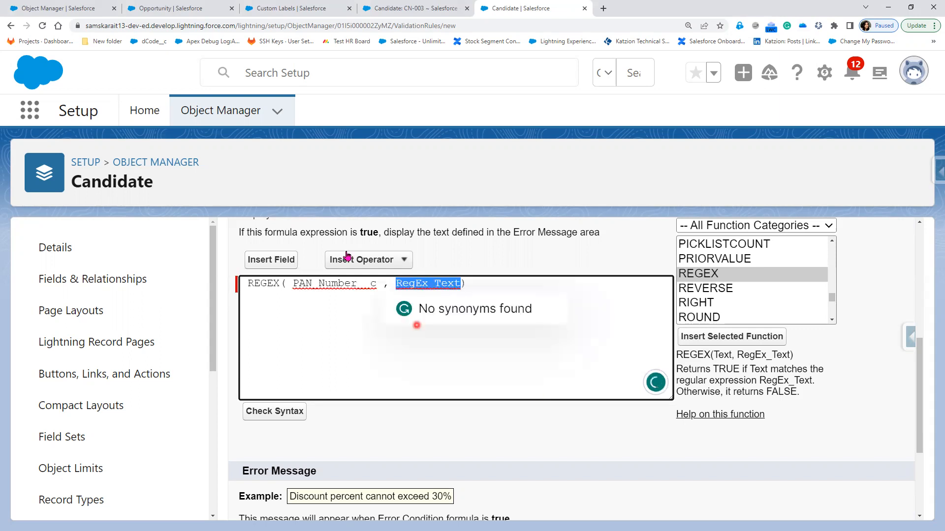
key("ctrl+v")
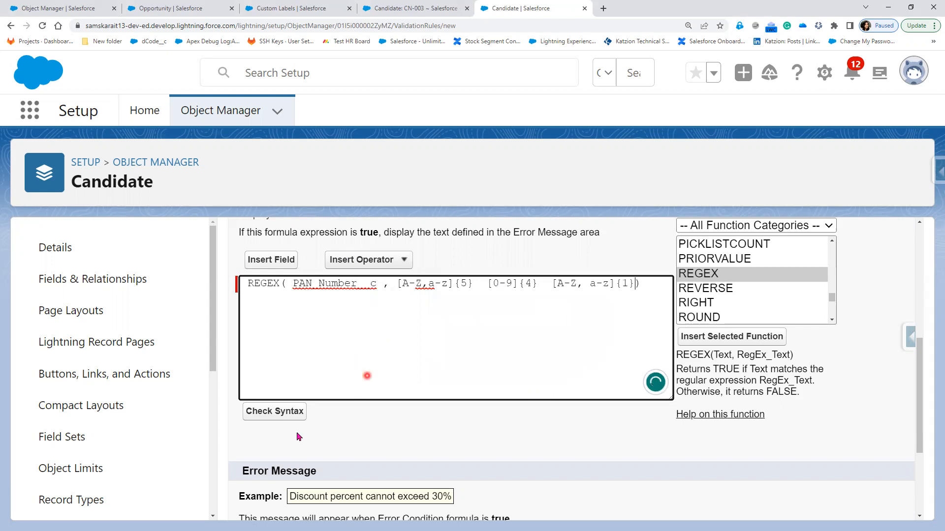
left_click(276, 411)
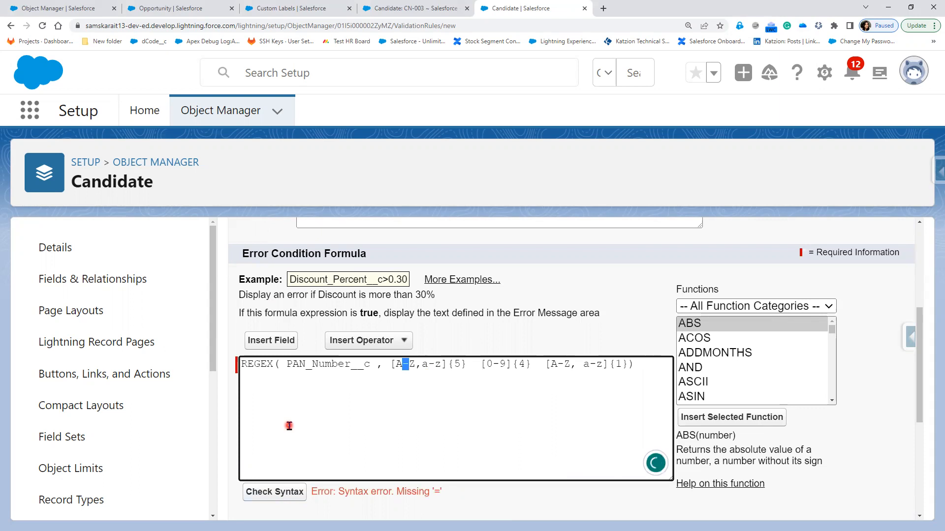
Change [A-Z,a-z] to [A-Z][a-z] in the formula and recheck the syntax
left_click(419, 386)
scroll(419, 386, "down", 1)
scroll(420, 386, "down", 5)
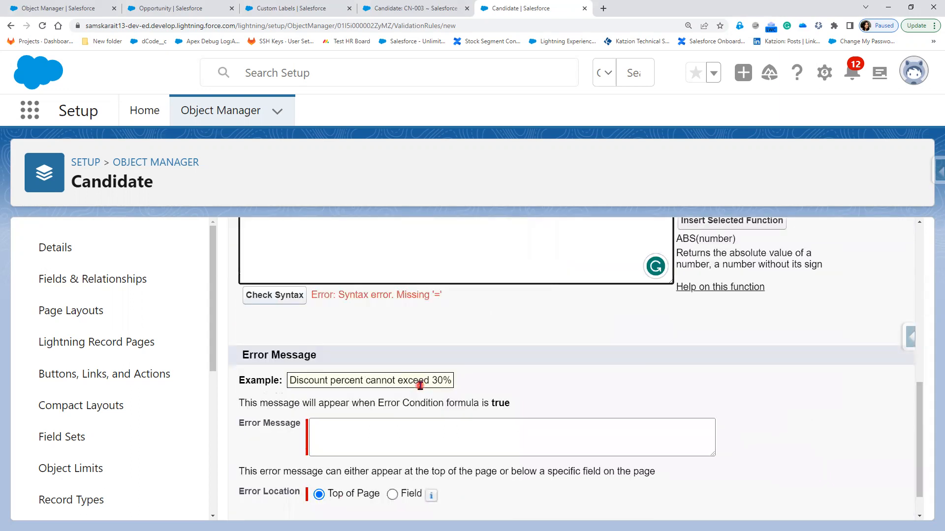
scroll(420, 386, "up", 3)
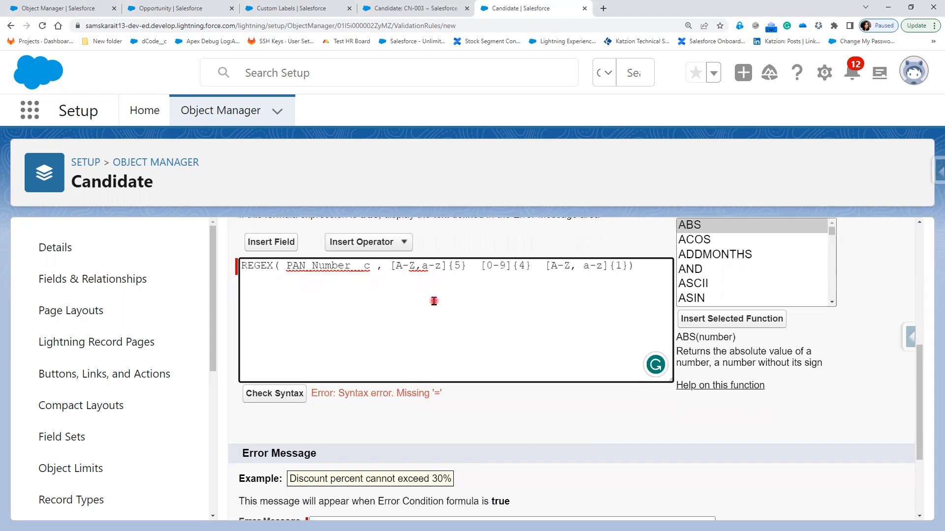
key("BackSpace")
type("][")
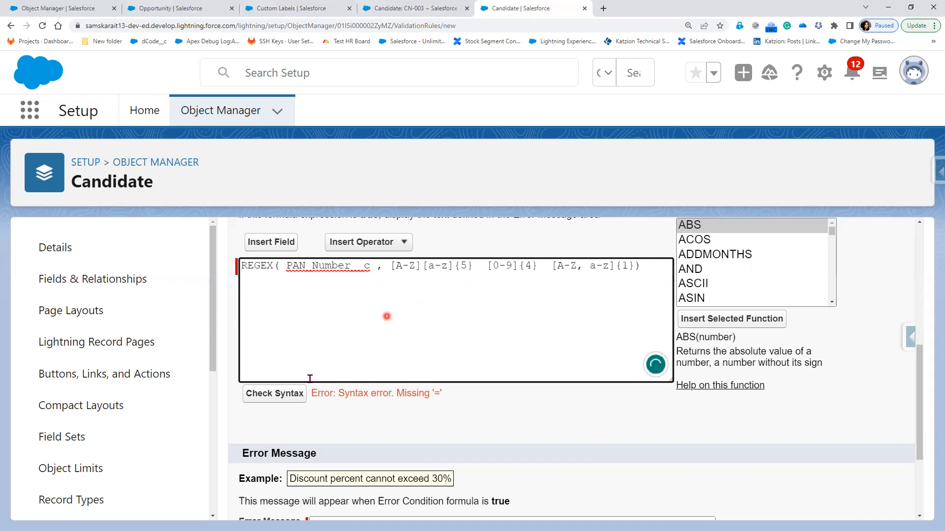
left_click(279, 400)
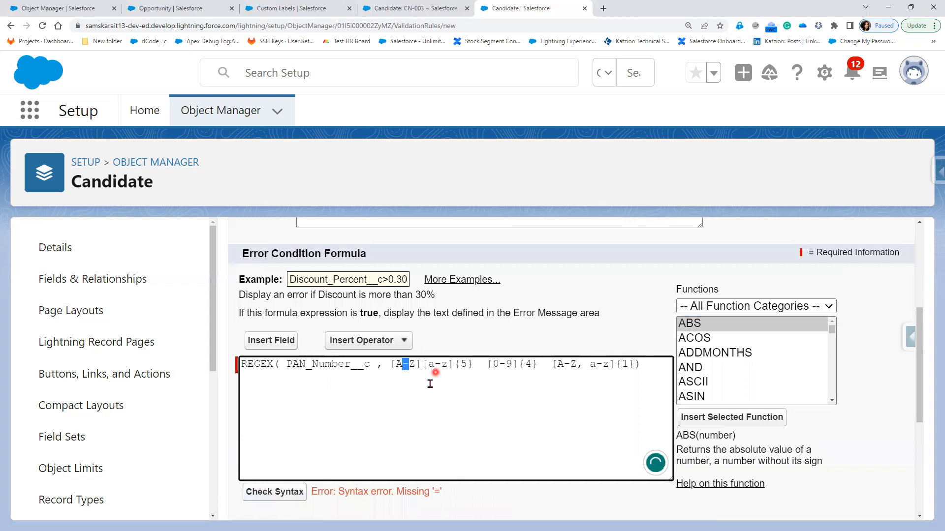
Retype the hyphen in [A-Z] and recheck; the Missing '=' error remains
scroll(416, 331, "down", 1)
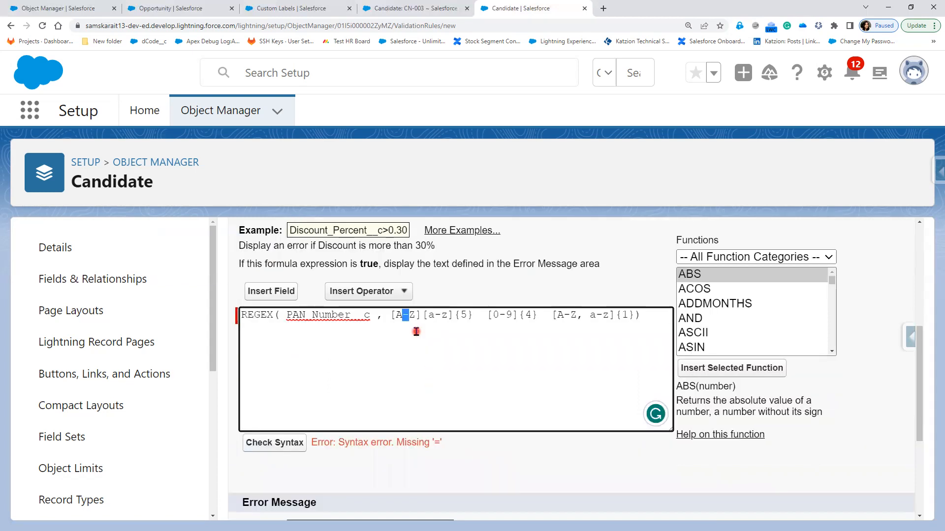
key("BackSpace")
type("-")
left_click(285, 445)
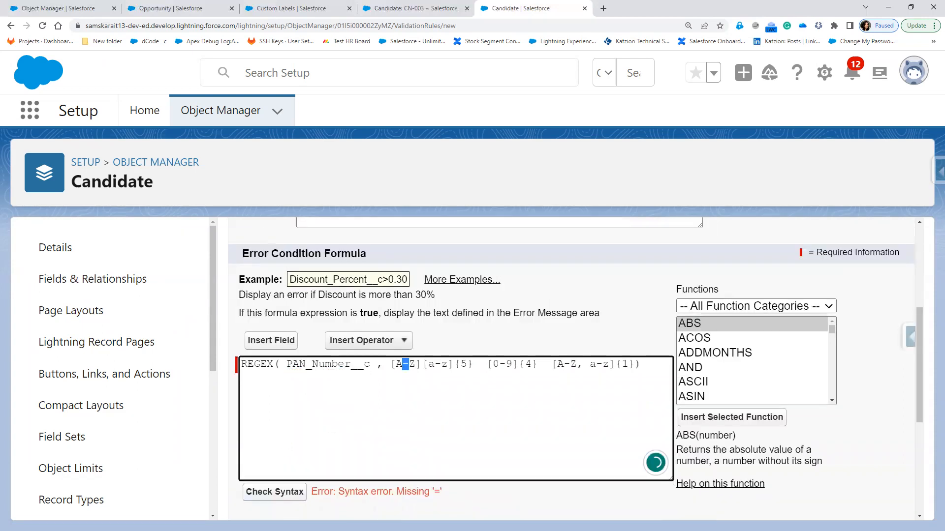
key("alt+Tab")
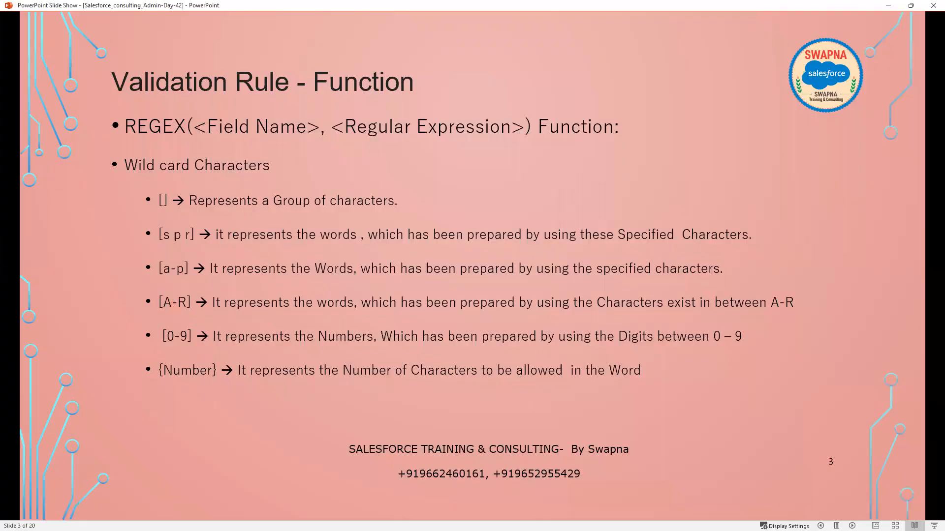
key("alt+Tab")
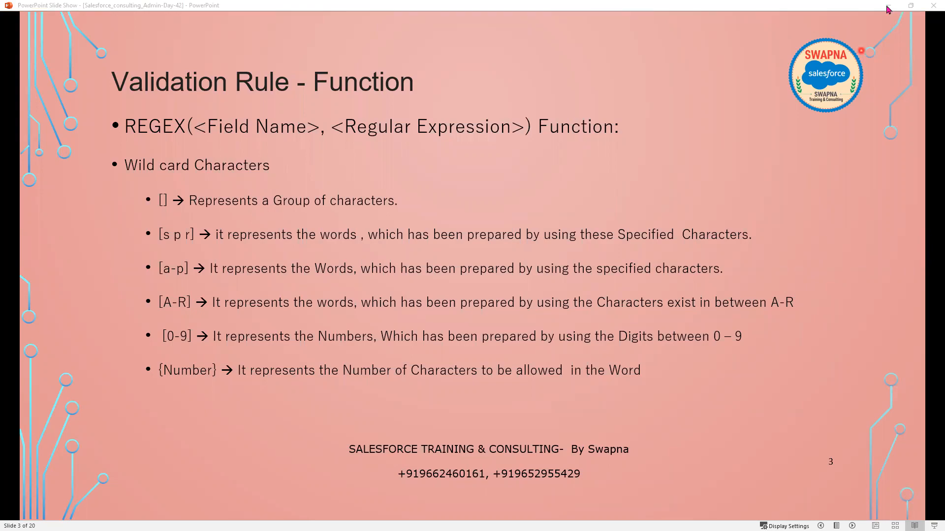
key("alt+Tab")
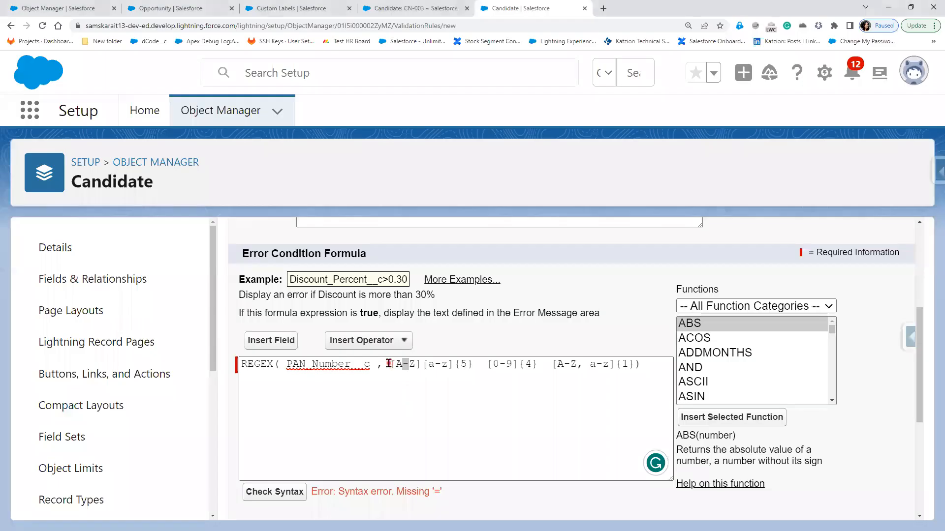
left_click(389, 363)
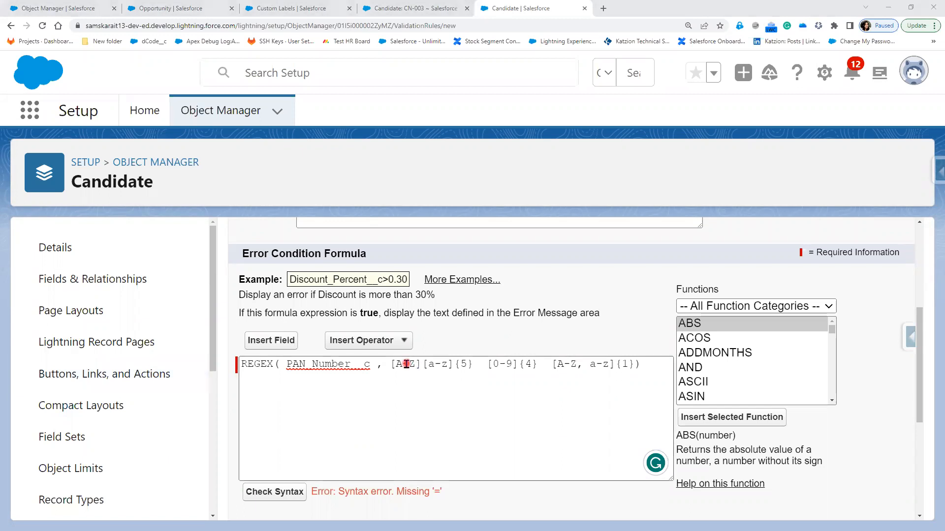
left_click(616, 422)
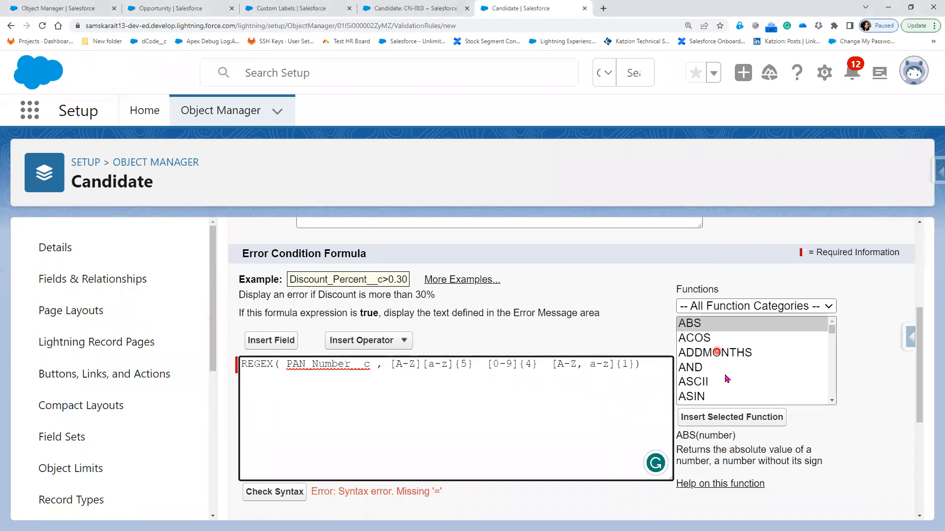
scroll(727, 379, "down", 3)
scroll(722, 383, "down", 5)
scroll(722, 383, "down", 3)
scroll(721, 384, "down", 3)
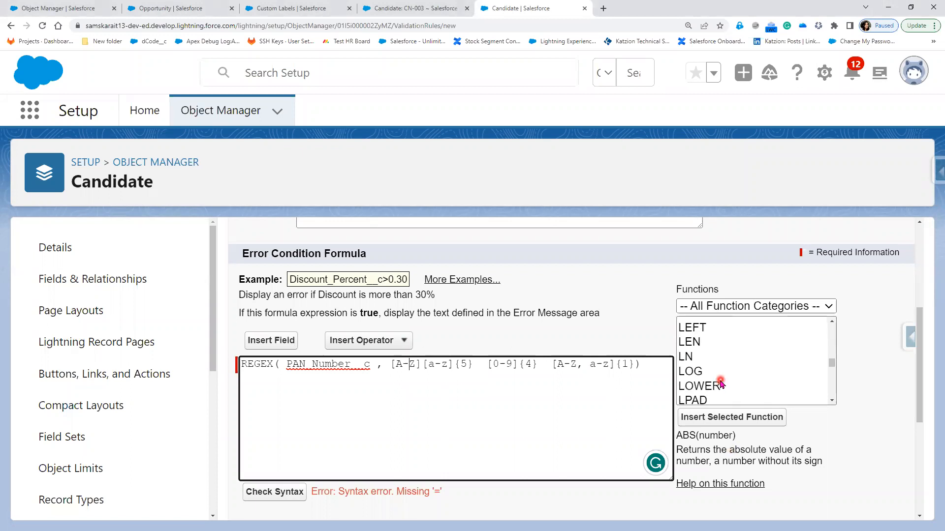
scroll(722, 384, "down", 3)
scroll(721, 383, "down", 3)
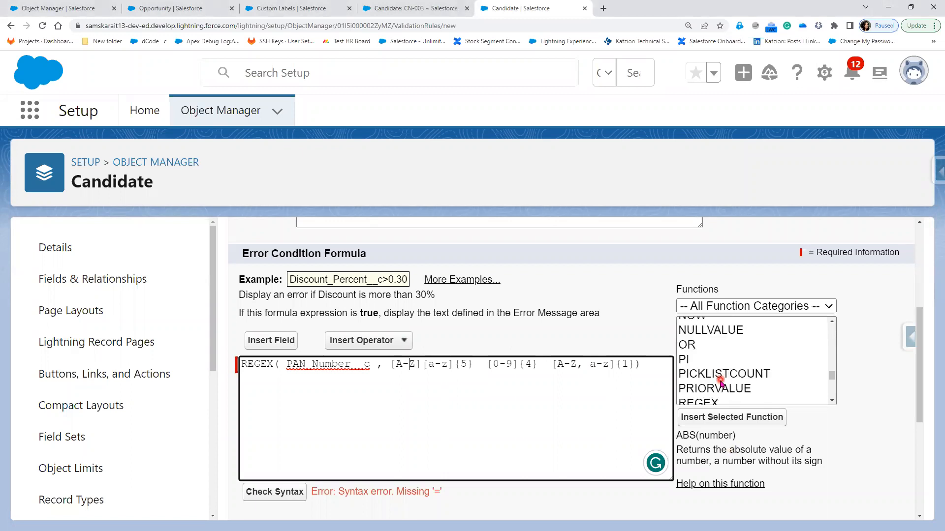
scroll(721, 384, "down", 1)
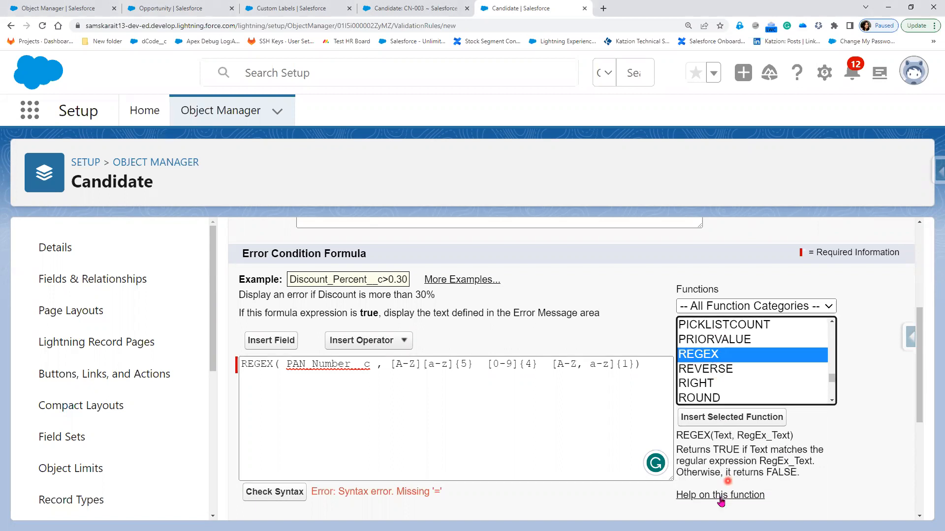
Open the REGEX help article and scroll to its SSN validation example with a double-quoted pattern
left_click(719, 497)
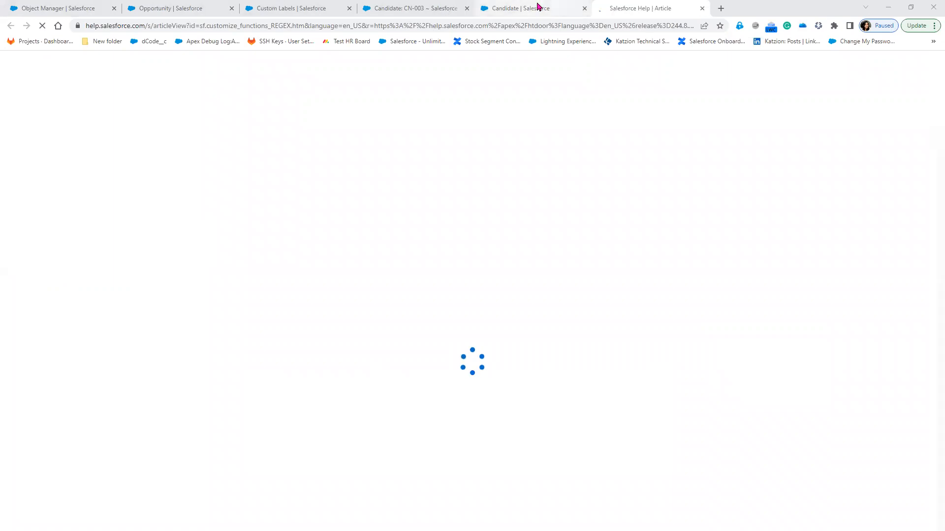
left_click(536, 8)
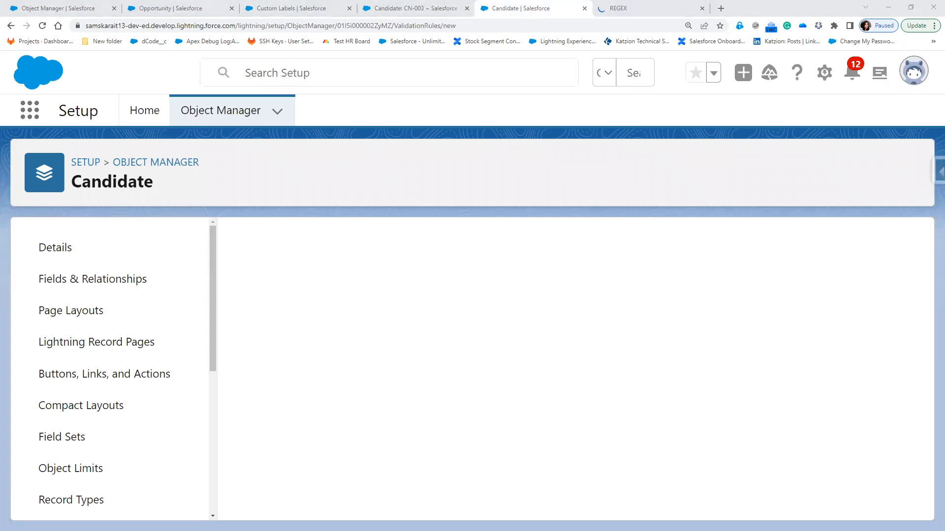
left_click(615, 9)
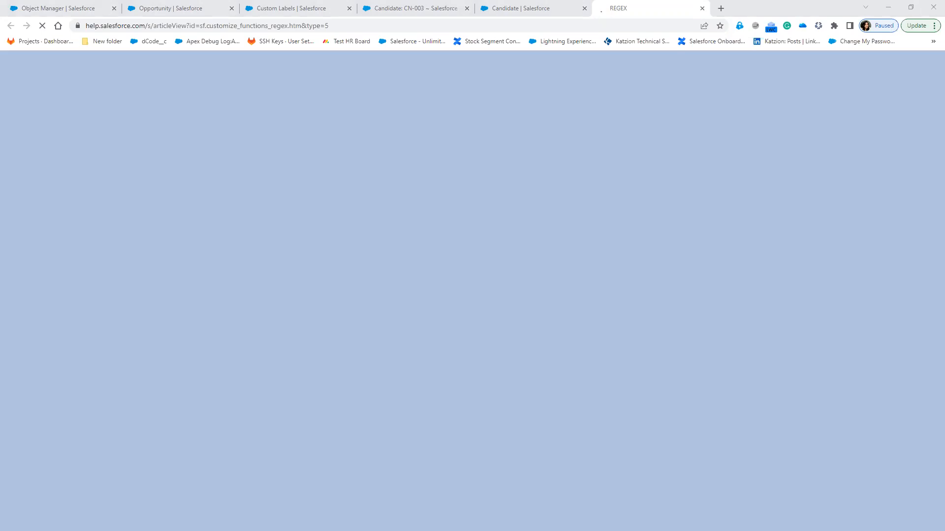
left_click(629, 8)
left_click(495, 137)
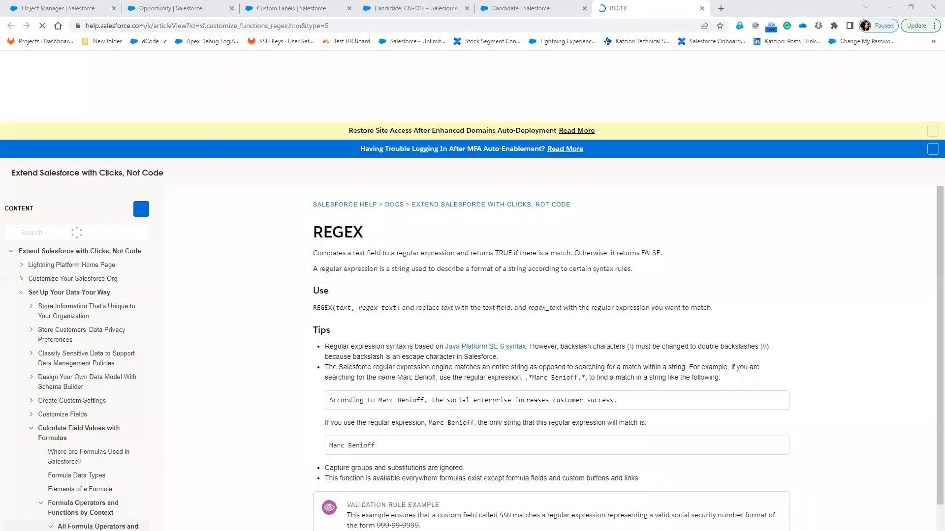
scroll(550, 419, "down", 2)
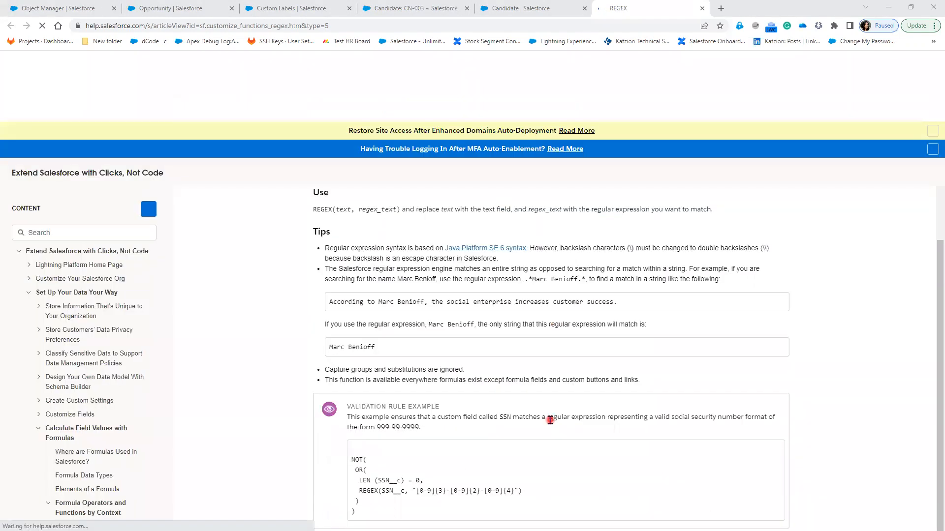
scroll(433, 459, "down", 1)
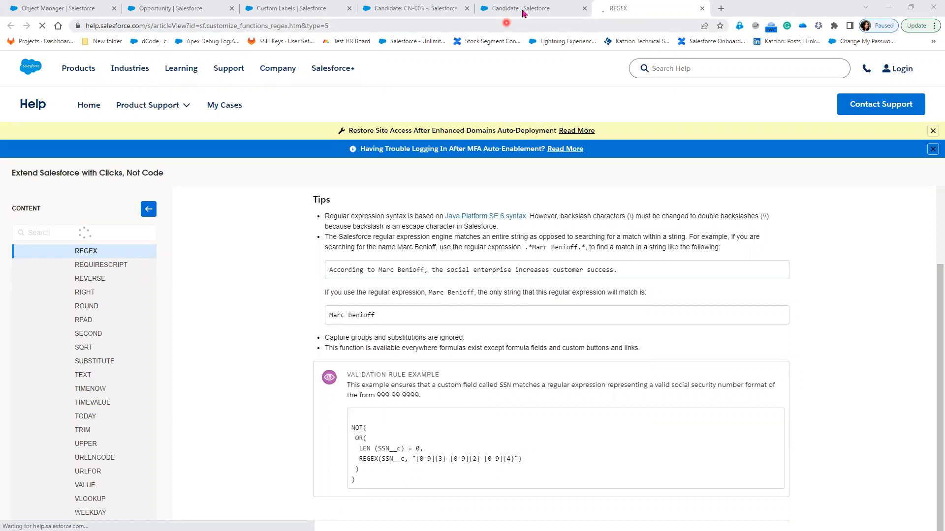
Put double quotes around the regex pattern and check syntax, now reporting No errors found
left_click(521, 8)
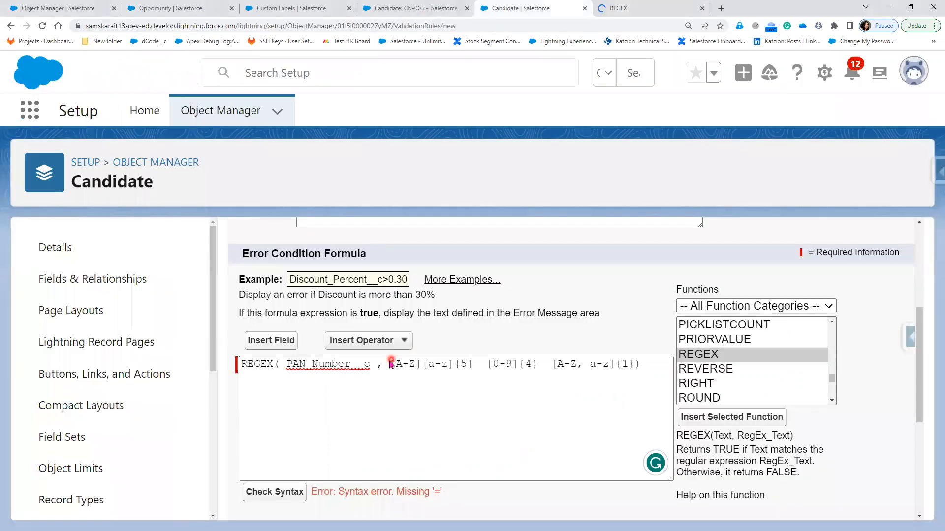
left_click(414, 375)
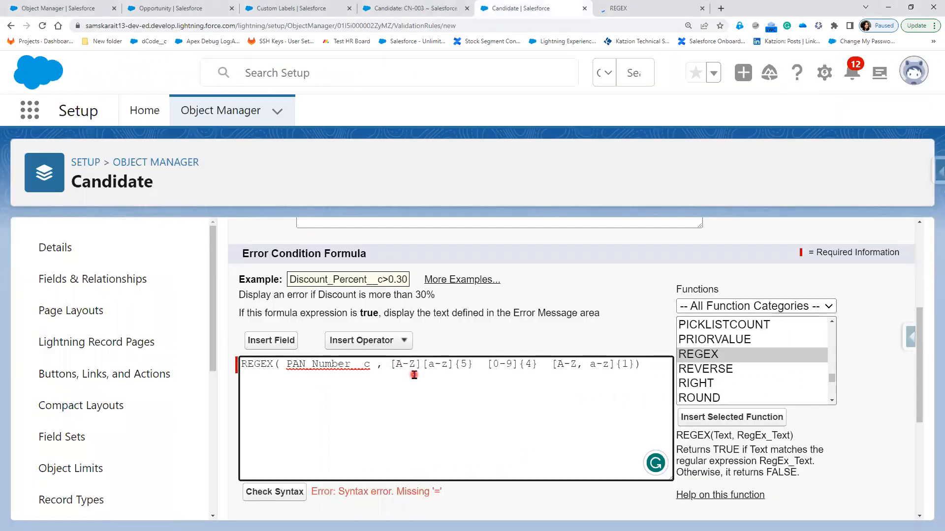
type("\"")
left_click(640, 364)
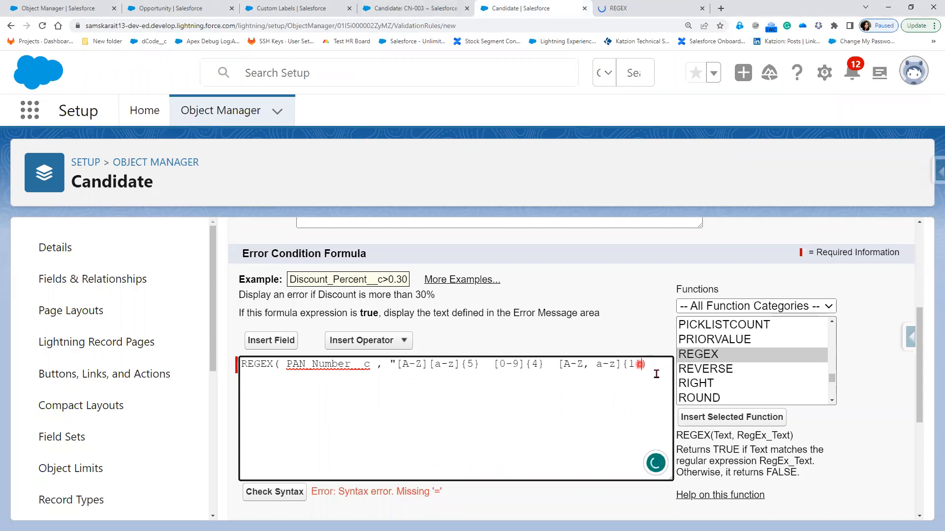
type("\"")
left_click(274, 492)
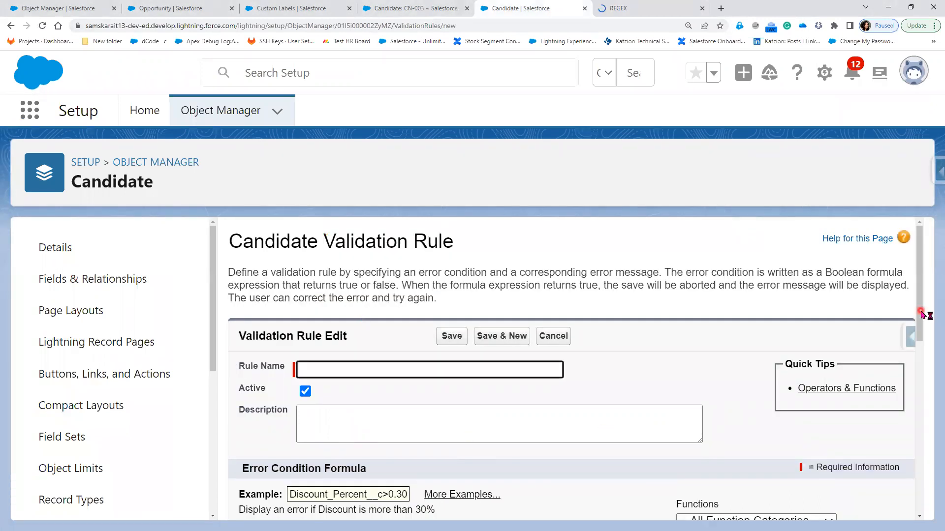
Scroll back to the top of the rule and place the caret in the Rule Name field
scroll(659, 443, "down", 3)
scroll(659, 443, "down", 3)
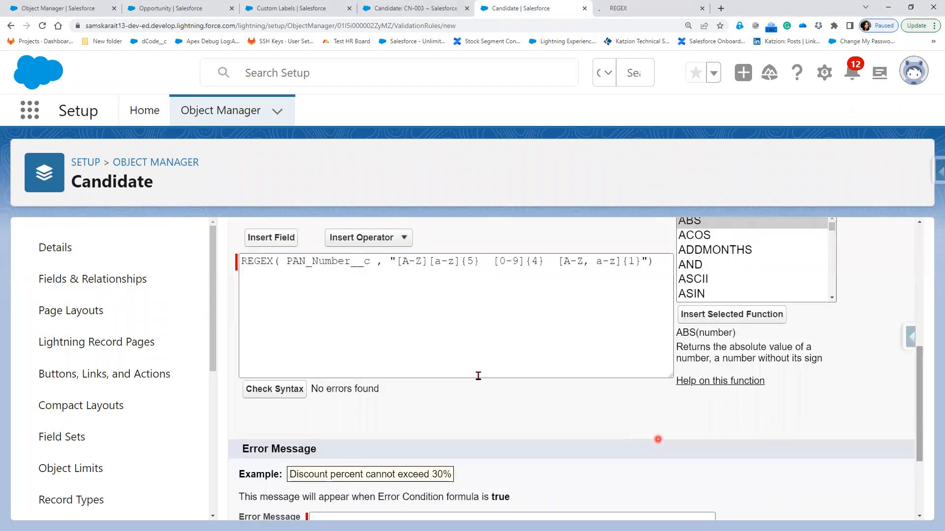
scroll(477, 376, "up", 2)
left_click(457, 345)
scroll(359, 290, "up", 3)
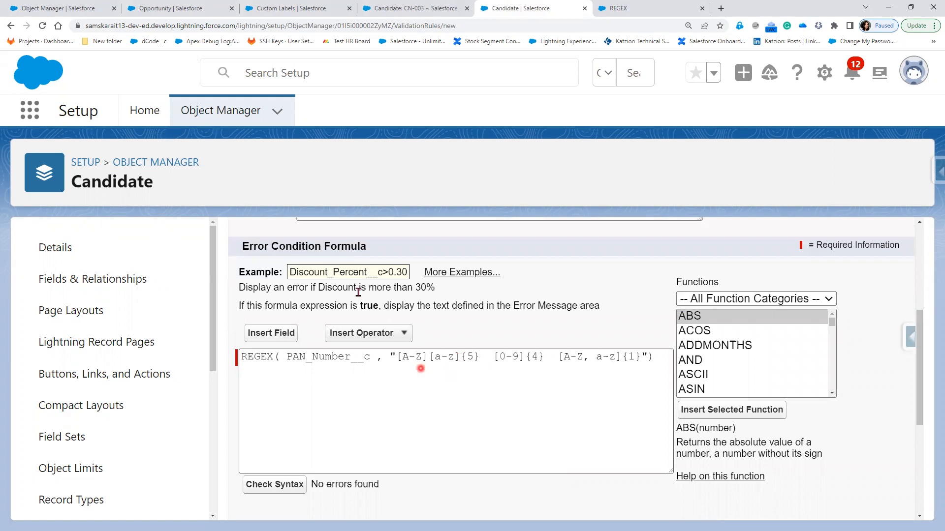
left_click(353, 284)
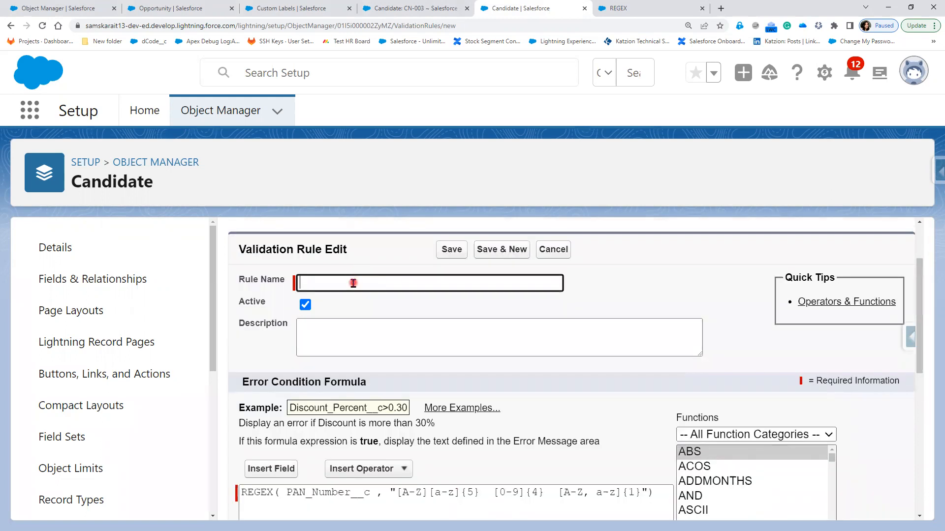
Name the rule 'Validate PAN Number' with error message 'Please Eventer Valid PAN Number'
type("Validate PAN Number")
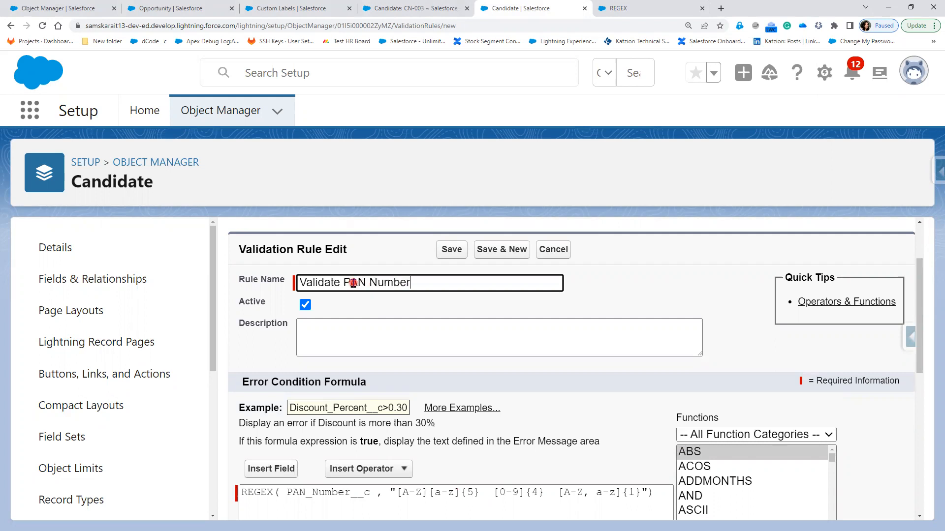
key("Tab")
scroll(364, 456, "down", 5)
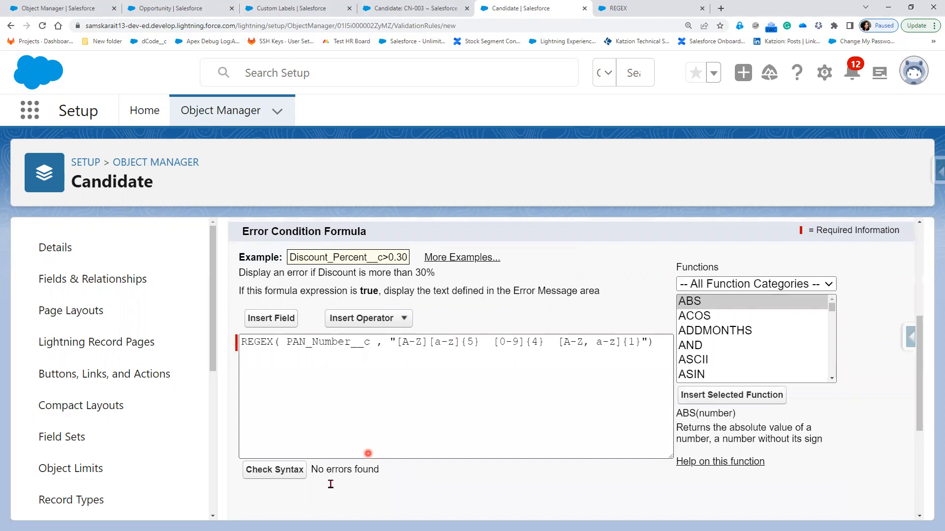
left_click(337, 466)
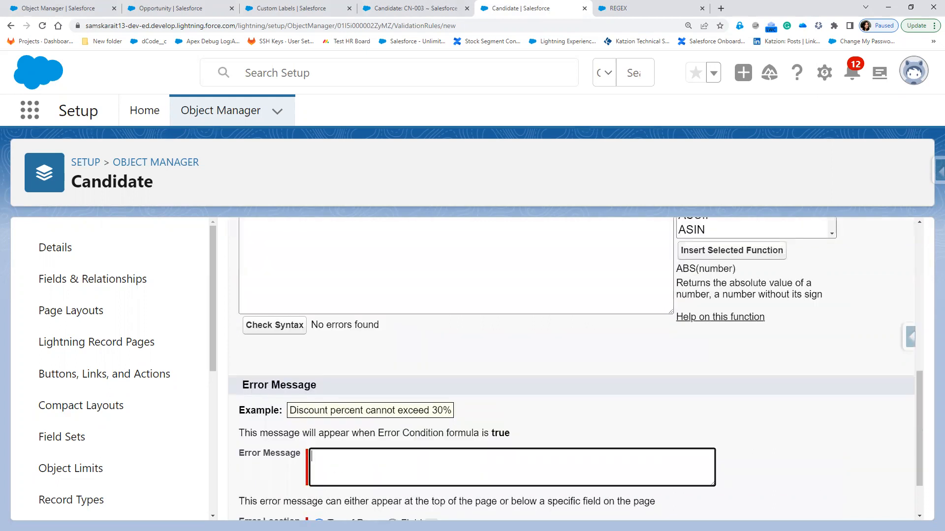
key("alt+Tab")
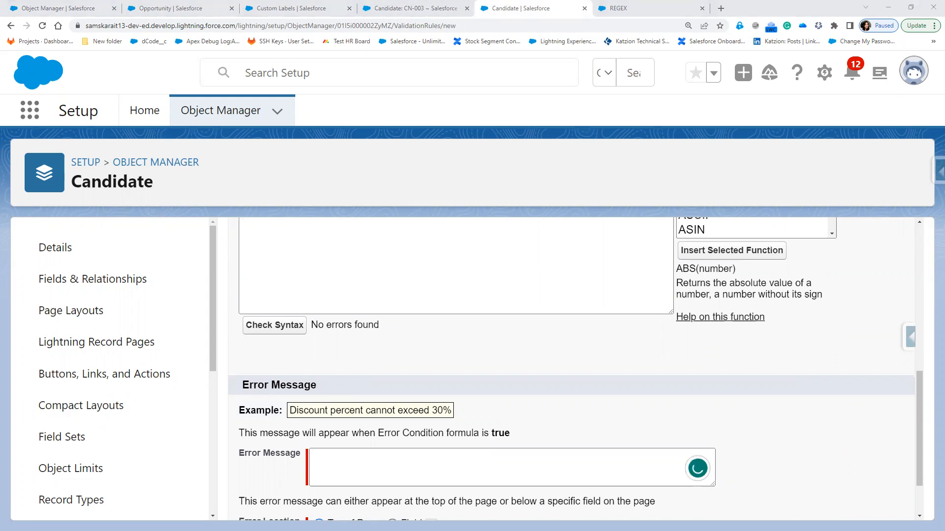
left_click(334, 466)
left_click(333, 467)
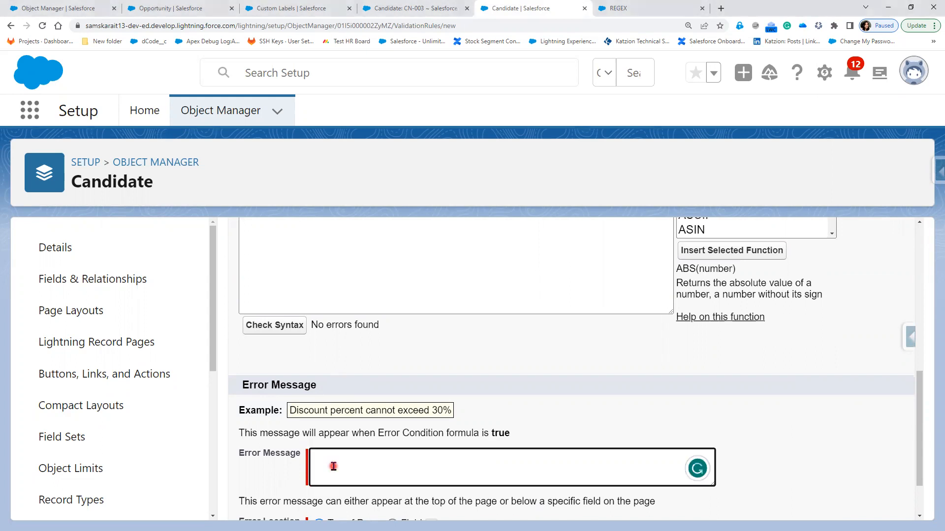
type("Please Eventer Valid")
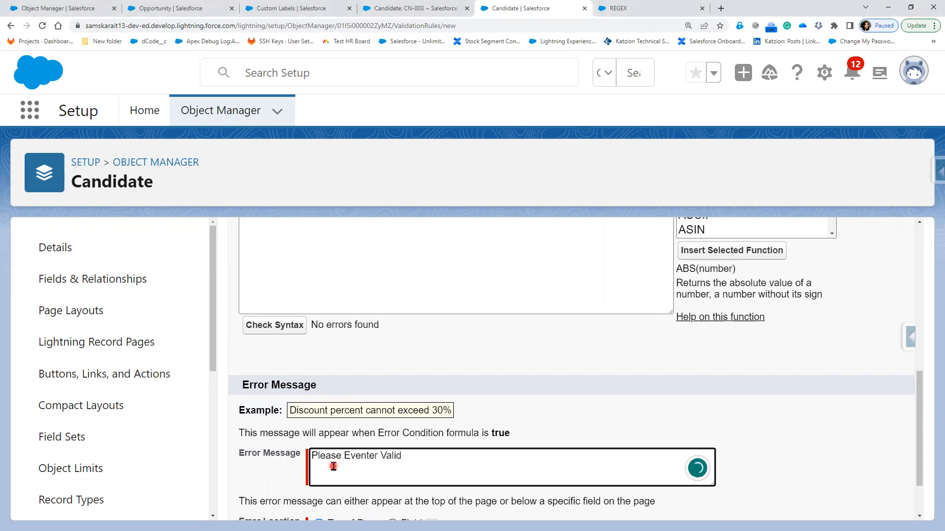
type(" PAN Number")
Merge the first two character classes back into [A-Z,a-z] in the pattern
scroll(381, 311, "up", 2)
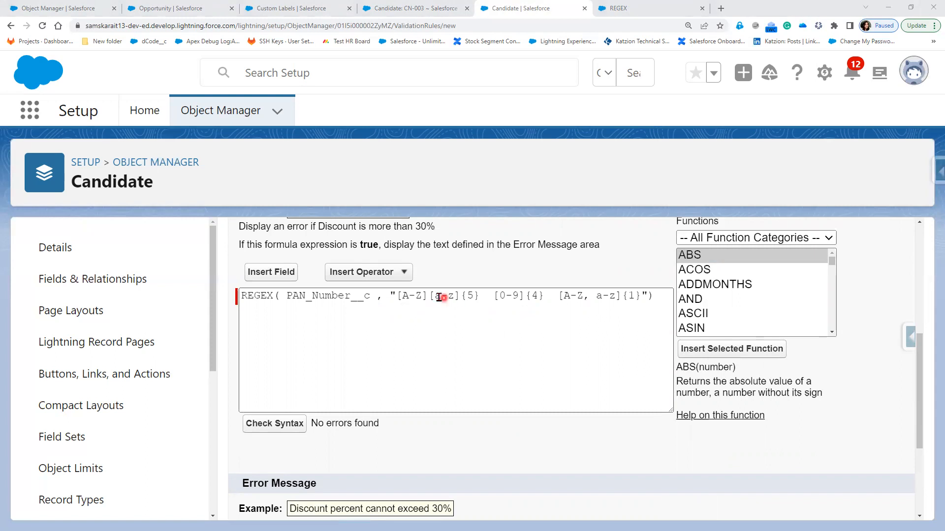
left_click_drag(439, 298, 421, 296)
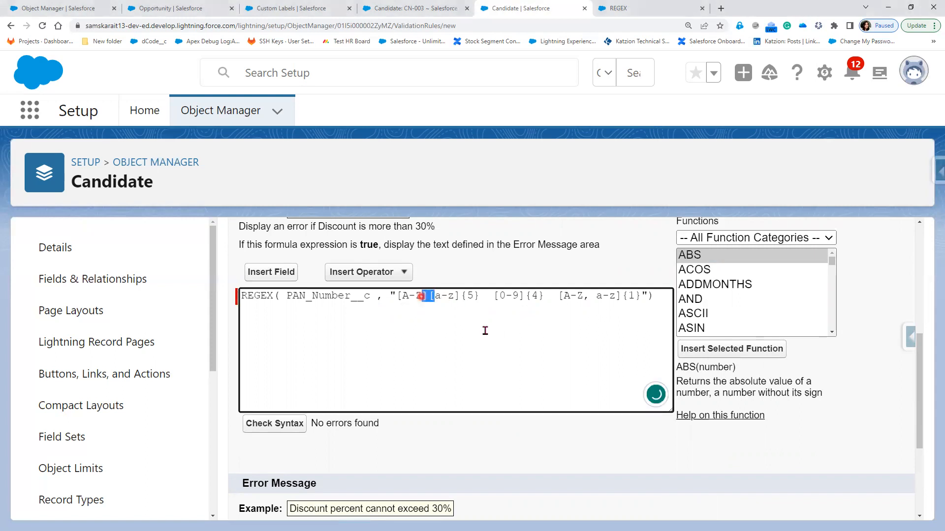
type(",")
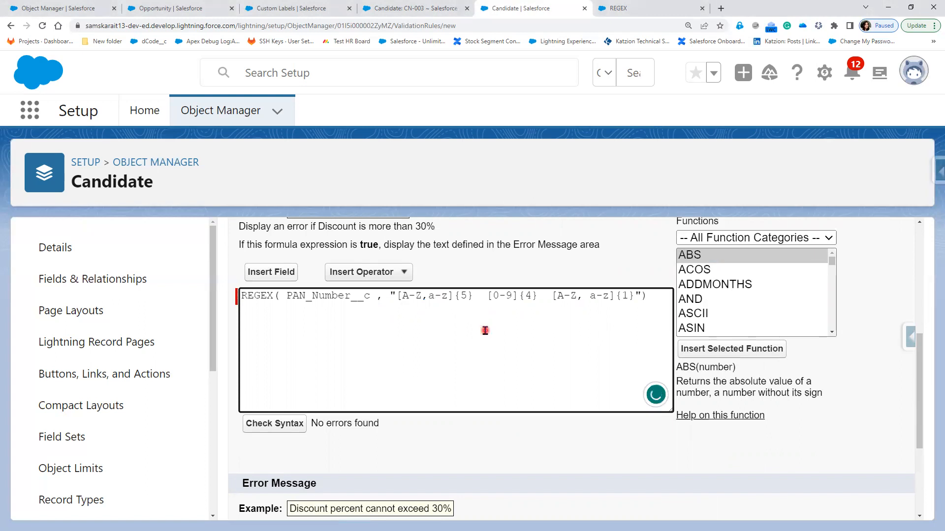
Show the error on the PAN Number field and save the rule
scroll(522, 478, "down", 3)
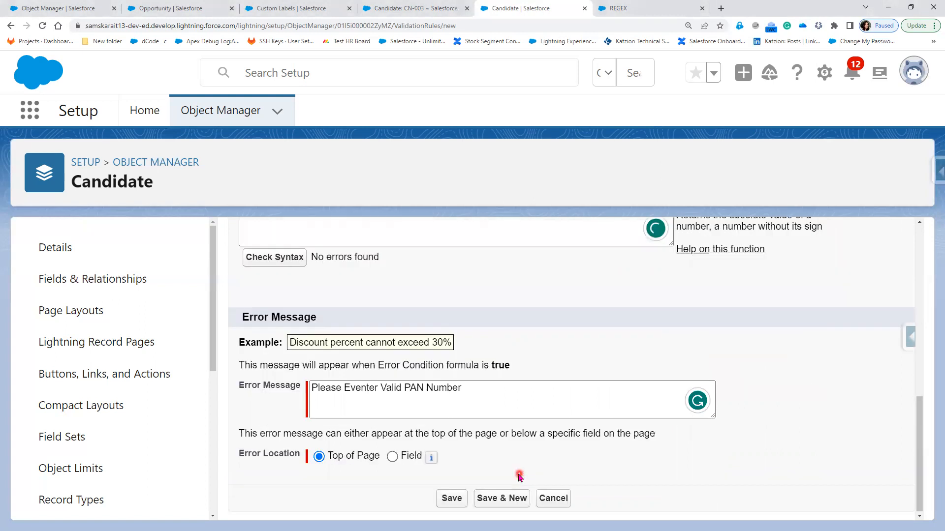
left_click(393, 456)
left_click(473, 457)
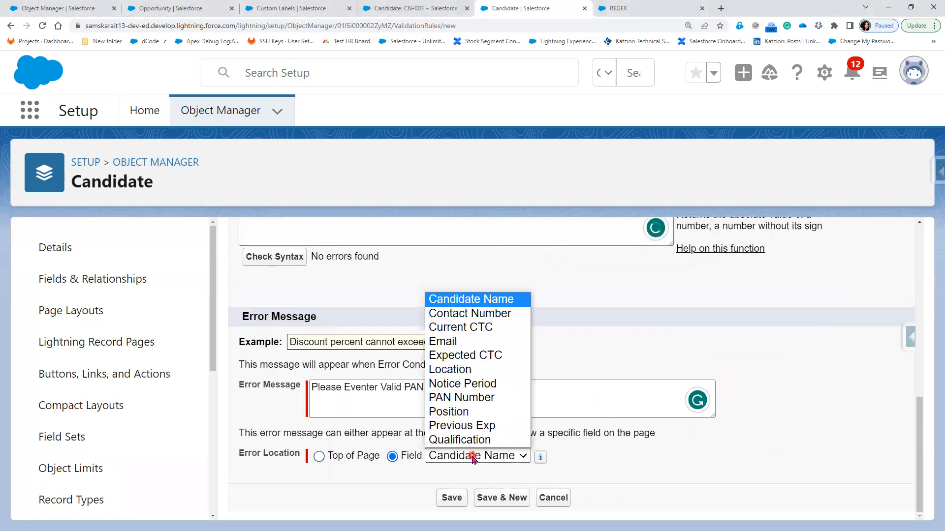
left_click(479, 403)
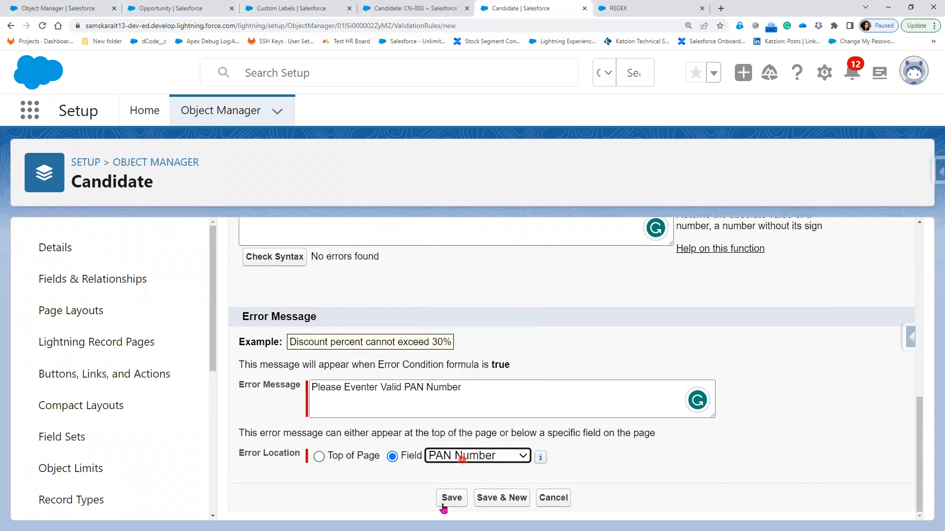
left_click(448, 502)
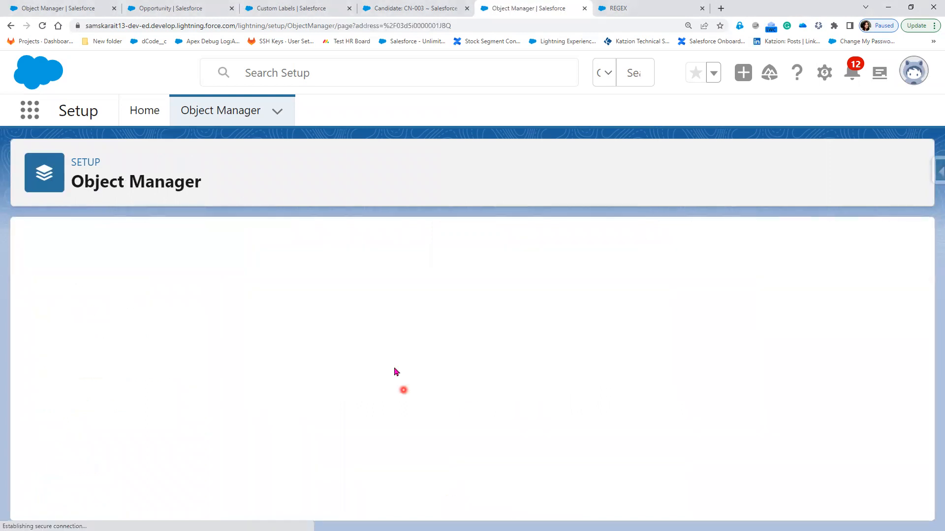
Reopen Validate_PAN_Number for editing and highlight the field name and pattern in its formula
left_click(315, 316)
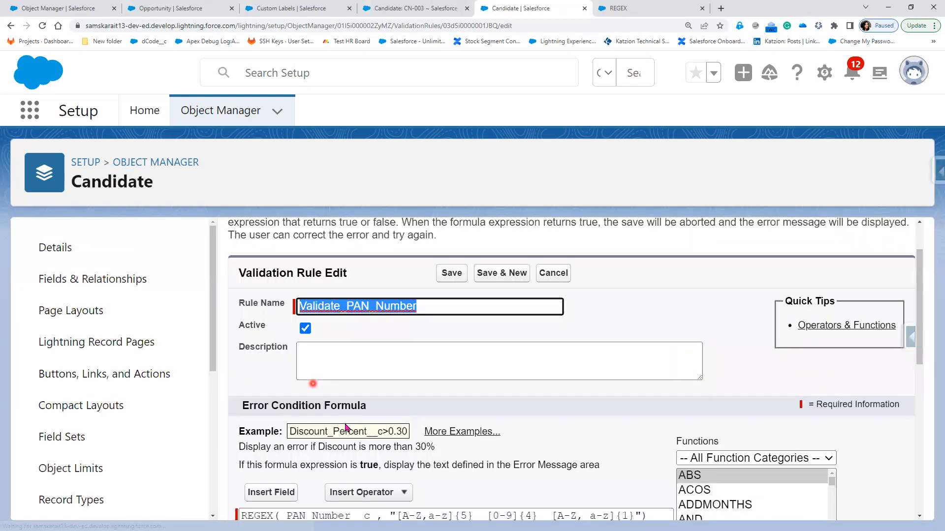
scroll(265, 396, "down", 2)
left_click(262, 398)
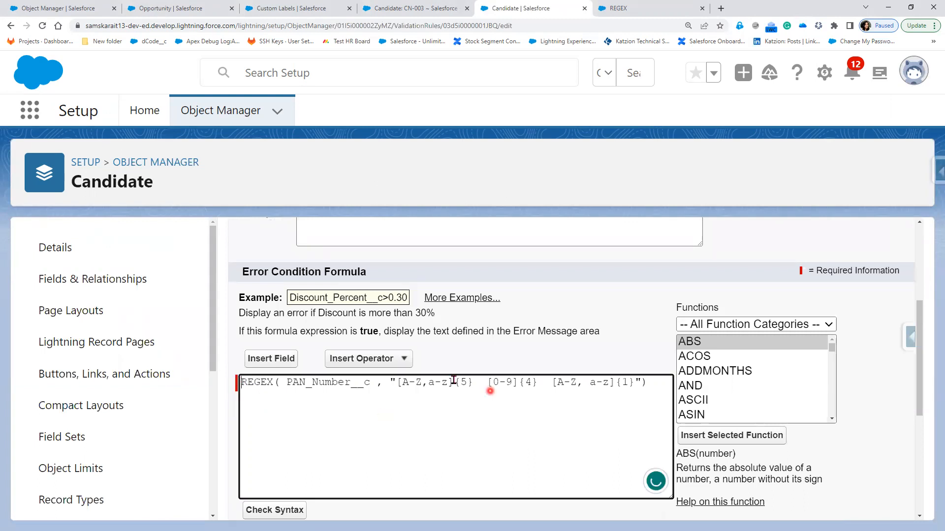
double_click(346, 384)
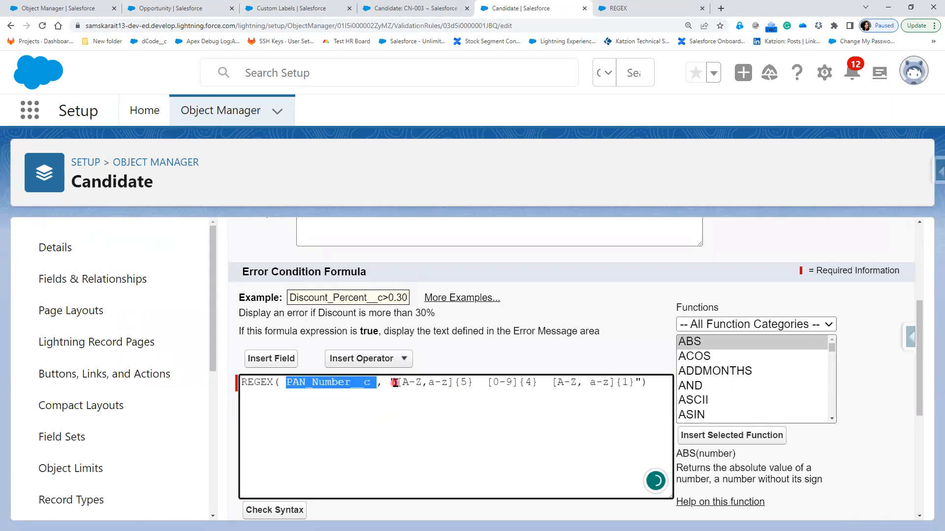
left_click(395, 382)
left_click(639, 383, "shift")
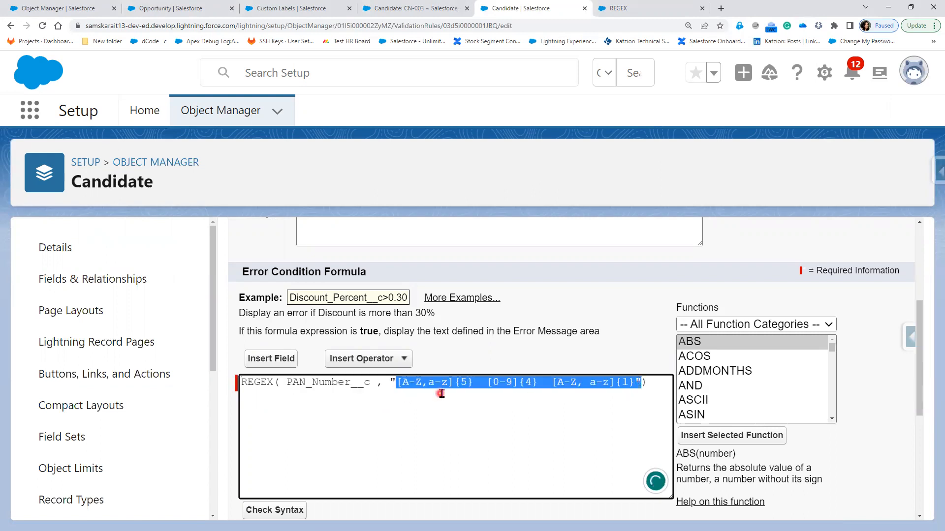
left_click(407, 410)
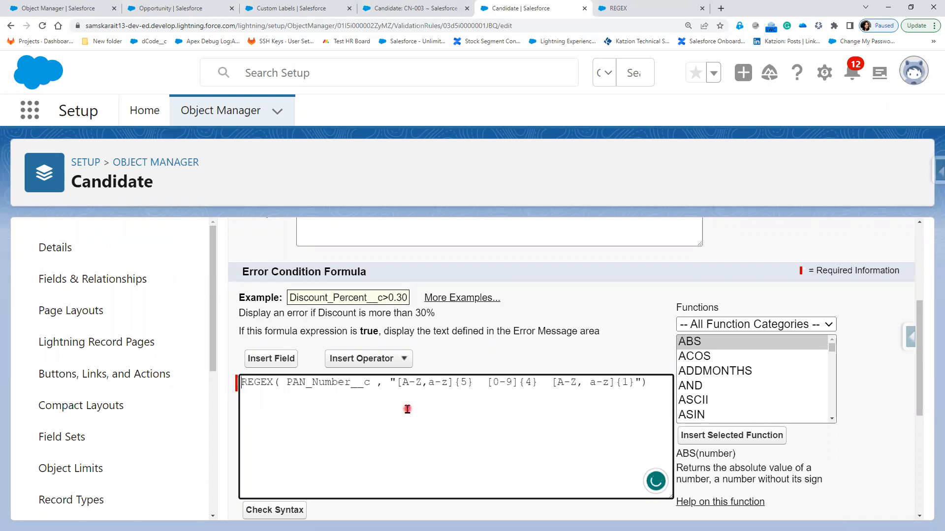
Wrap the REGEX formula in NOT( ) and save the rule
type("NOT(")
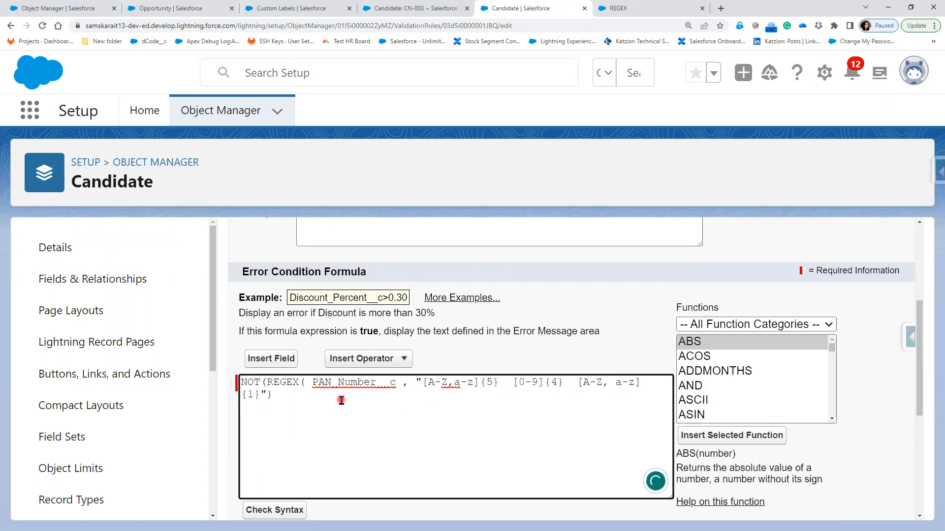
scroll(331, 399, "down", 2)
left_click(262, 293)
type(")")
scroll(411, 505, "down", 2)
scroll(421, 514, "down", 1)
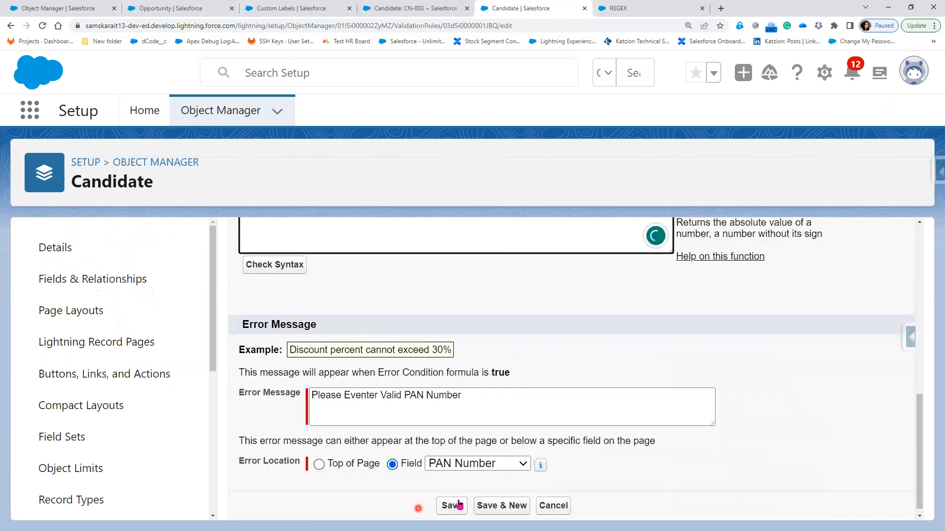
left_click(458, 505)
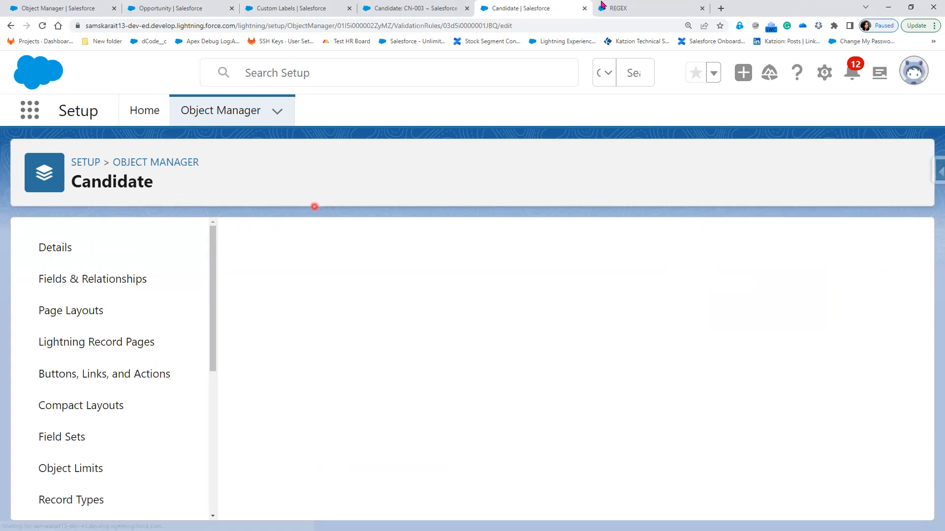
Edit CN-003's PAN Number, appending a 5, and save to trigger 'Please Eventer Valid PAN Number'
left_click(437, 9)
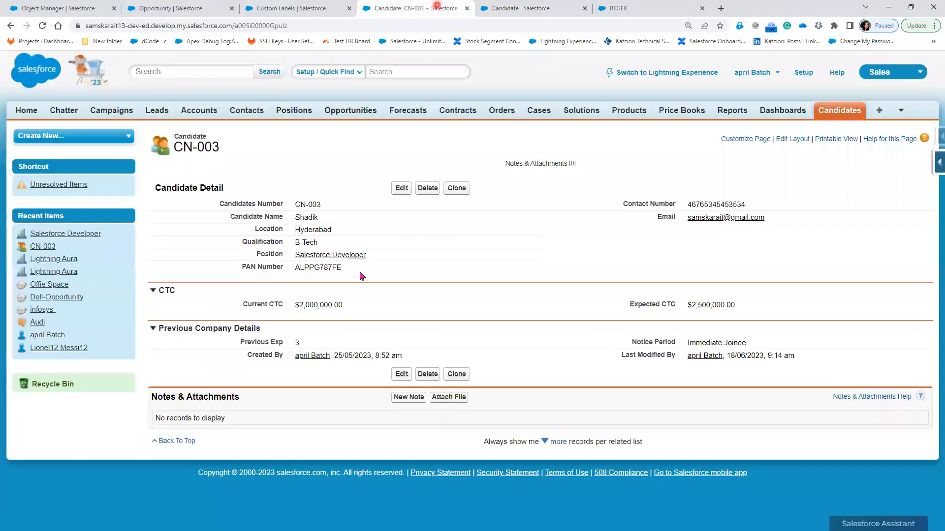
double_click(390, 268)
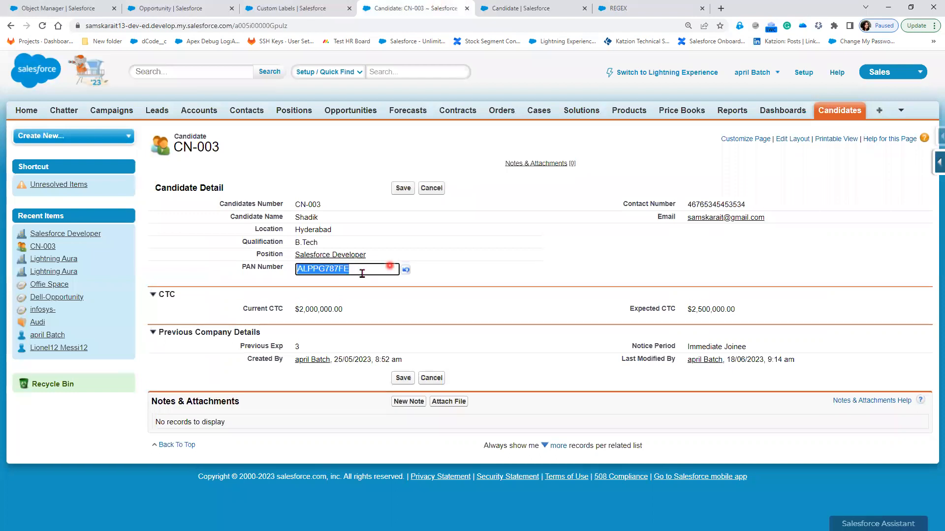
left_click(398, 191)
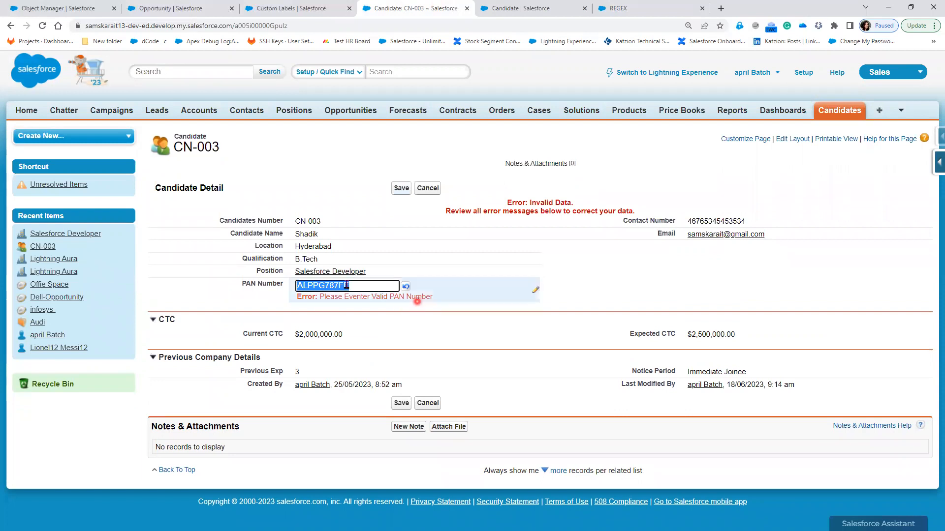
left_click(630, 336)
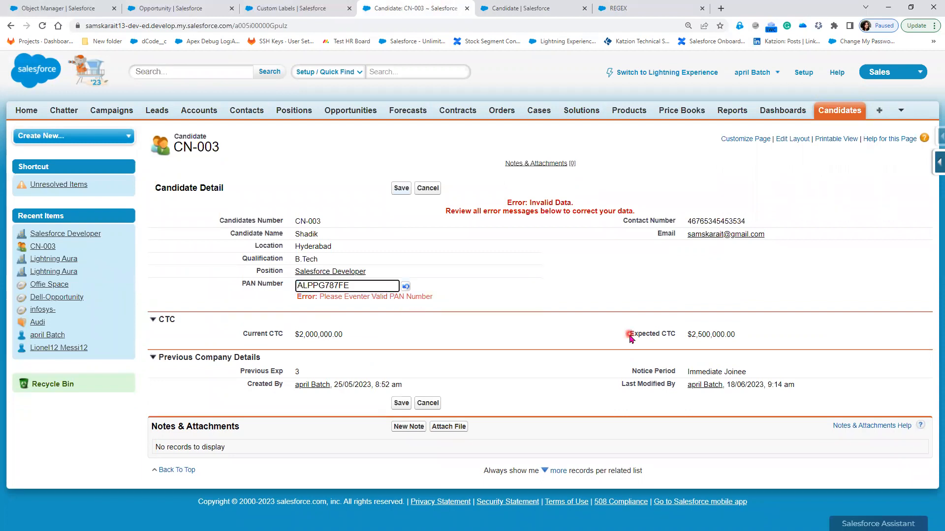
type("5")
left_click(398, 190)
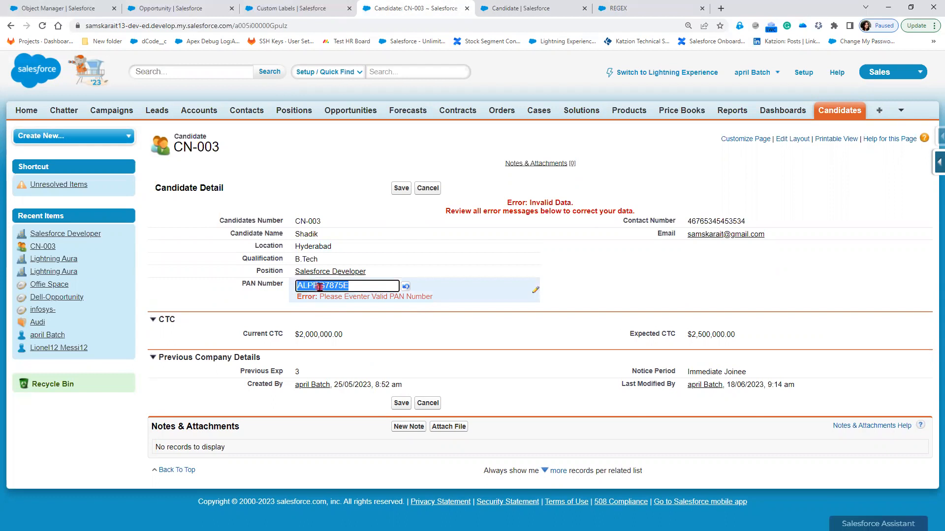
left_click(347, 293)
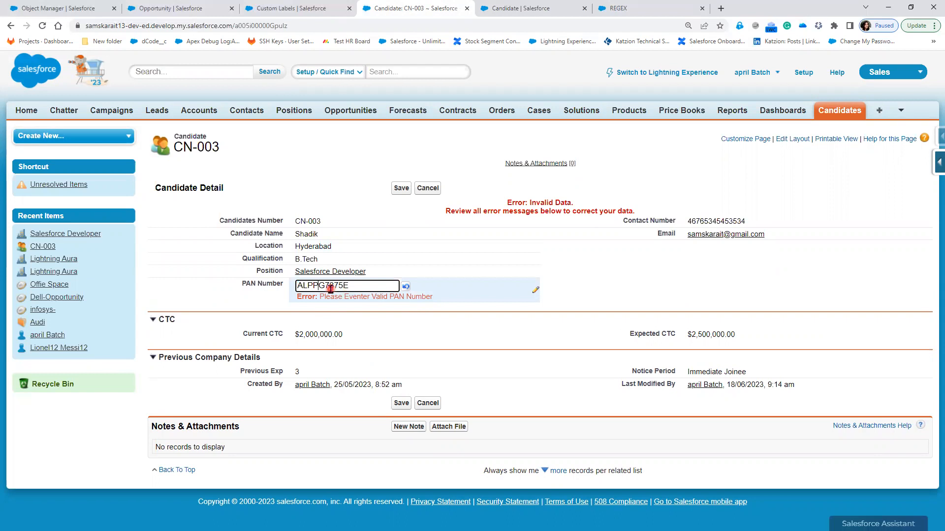
Edit the rule to replace the pattern's double quotes with single quotes and save it
left_click(529, 9)
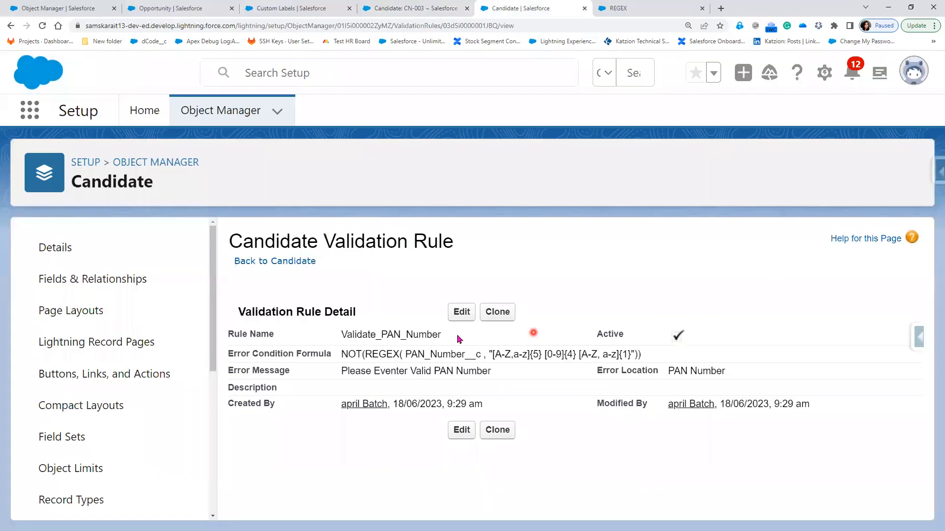
left_click(464, 316)
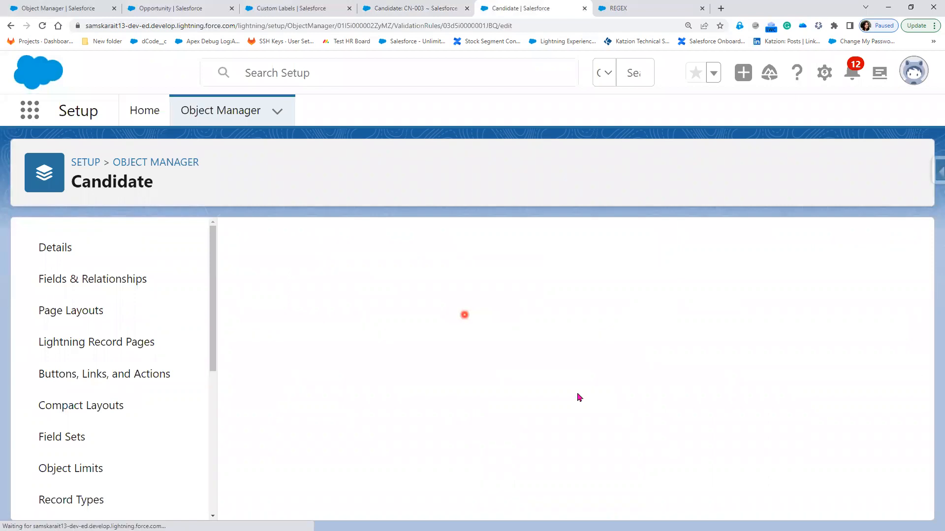
left_click(424, 382)
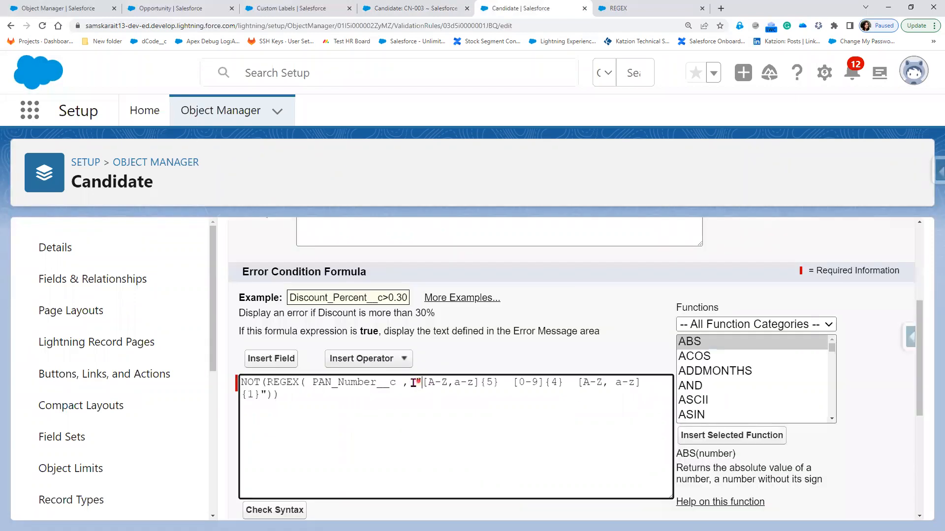
key("BackSpace")
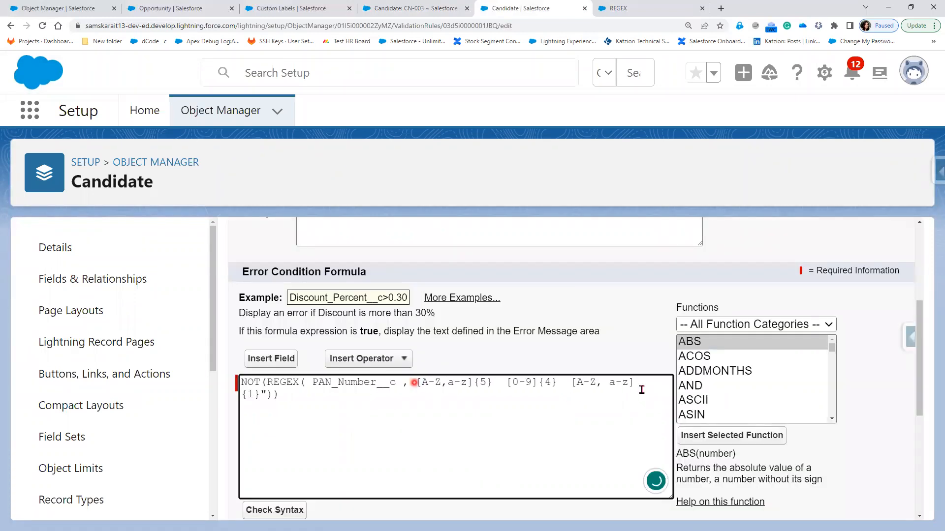
type("'")
left_click(315, 393)
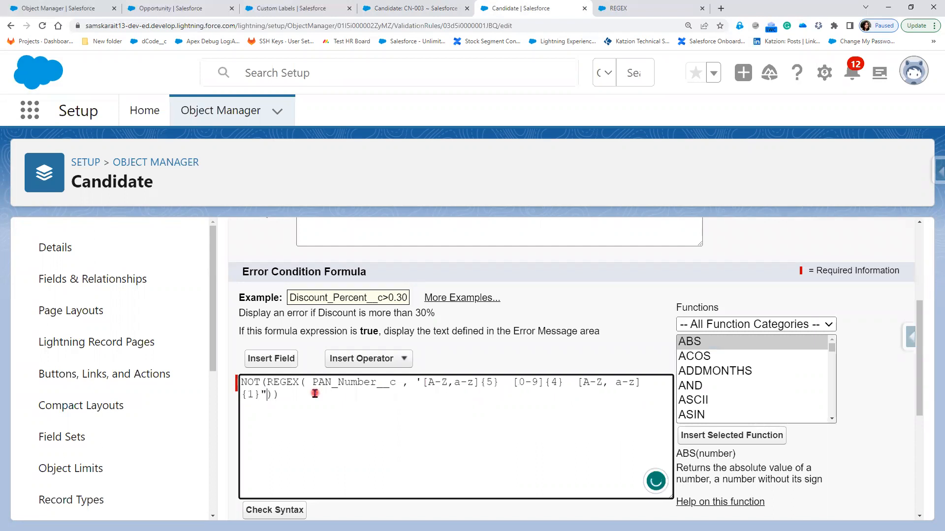
scroll(381, 497, "down", 4)
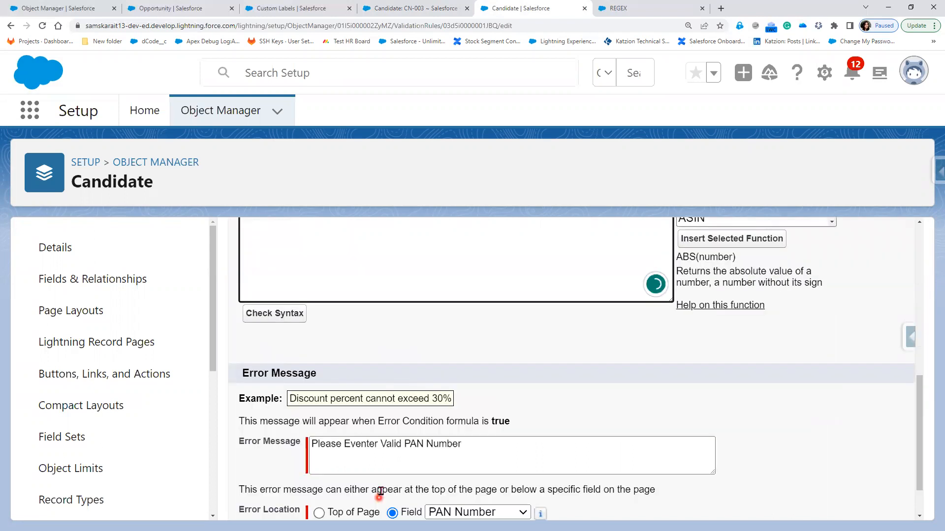
scroll(461, 496, "down", 1)
left_click(453, 498)
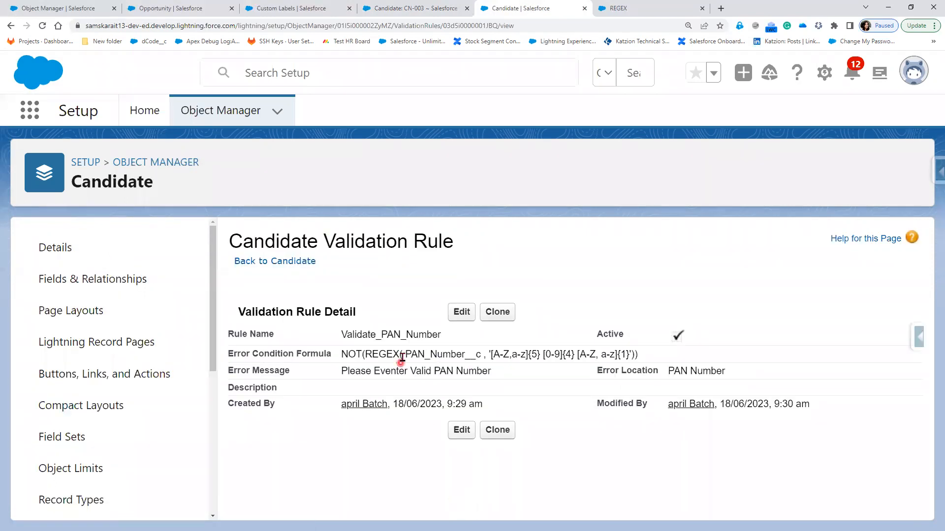
left_click_drag(406, 354, 480, 355)
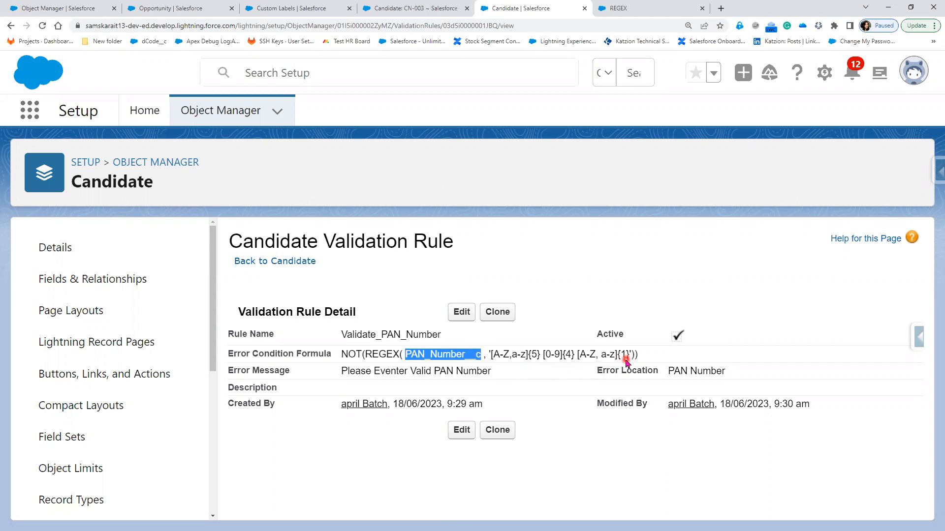
Retry saving candidate CN-003, then look at the PAN validation rule again
left_click(427, 7)
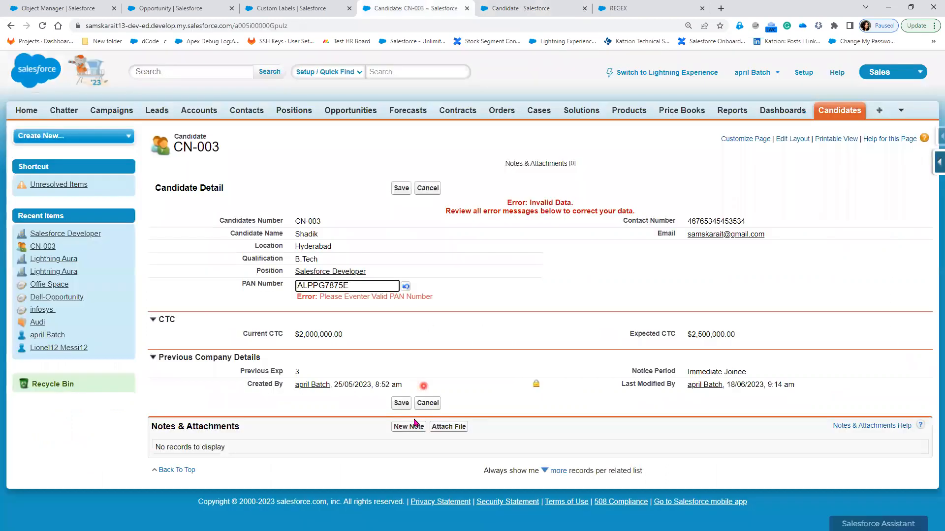
left_click(401, 404)
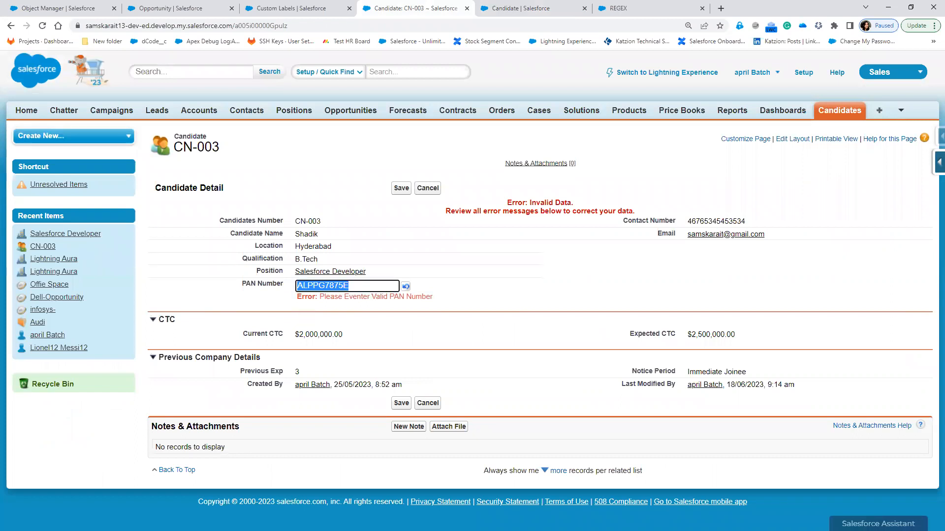
key("alt+Tab")
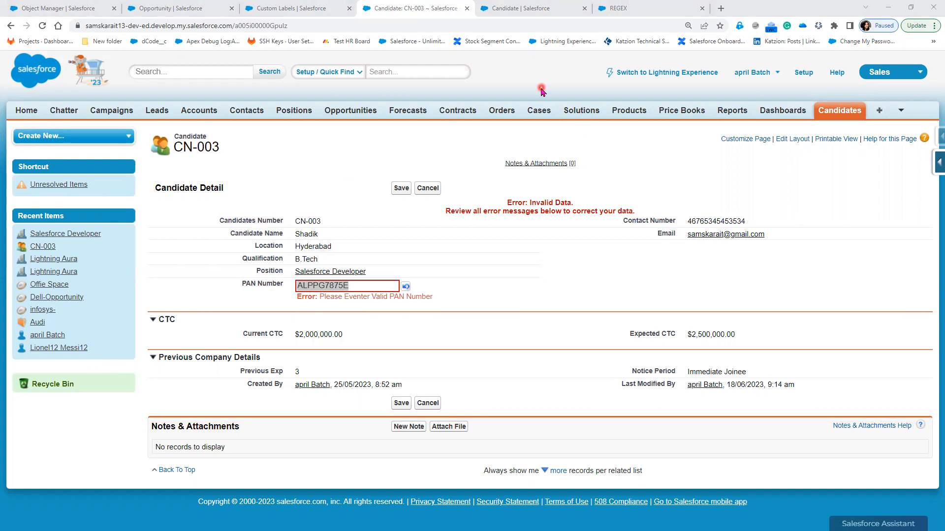
left_click(503, 9)
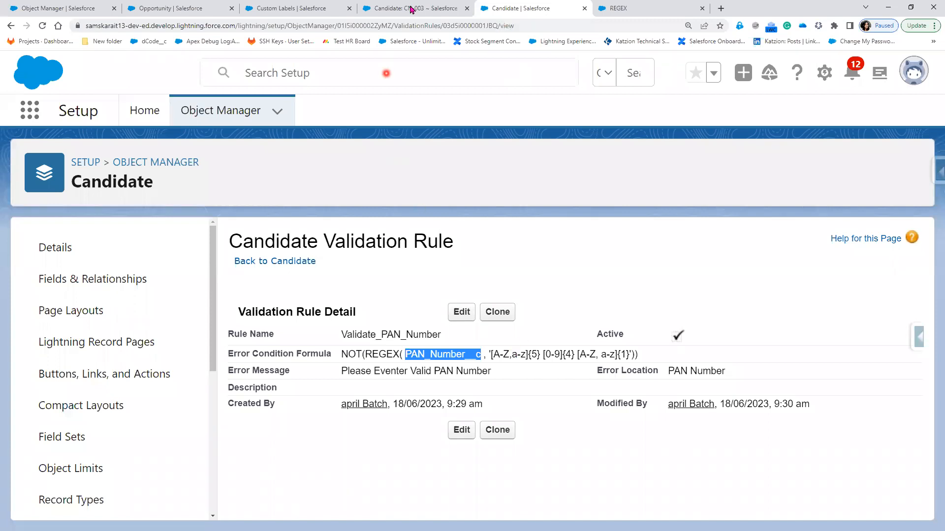
key("ctrl+shift+Tab")
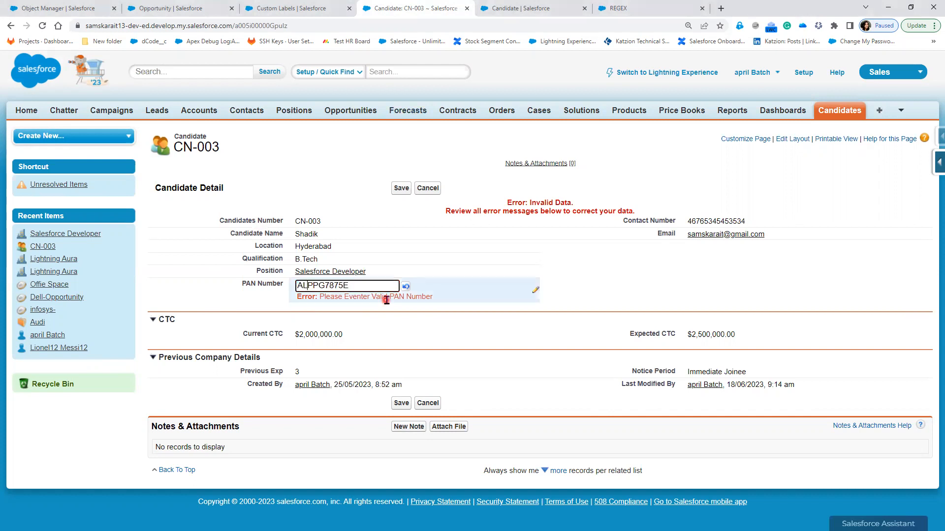
key("BackSpace")
type("I")
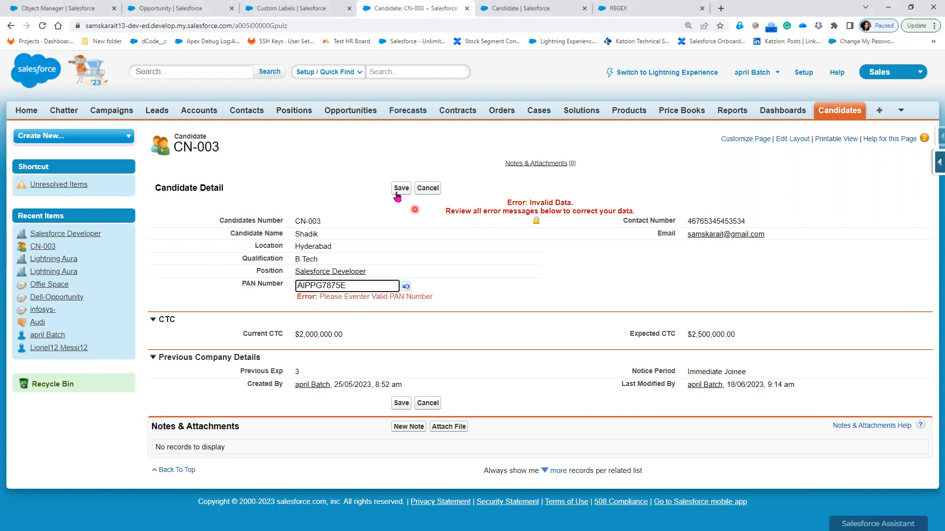
left_click(397, 190)
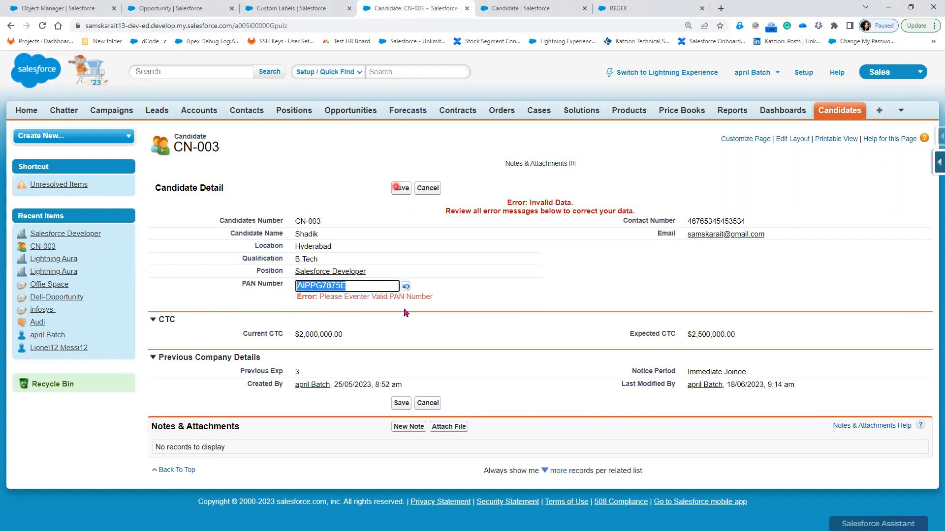
left_click(509, 7)
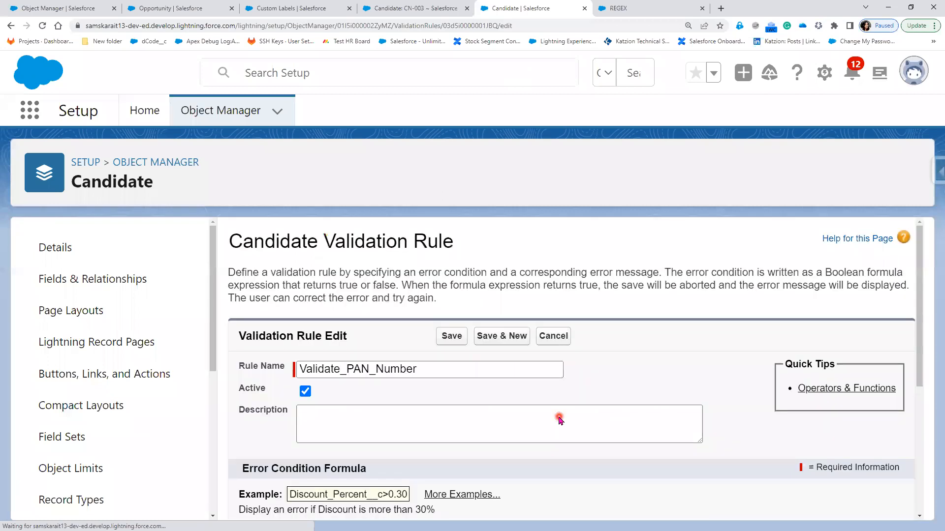
Replace the Error Condition Formula with the space-free pattern '[A-Z,a-z]{5}[0-9]{4}[A-Z,a-z]{1}' and save the rule
scroll(560, 419, "down", 4)
scroll(359, 350, "down", 1)
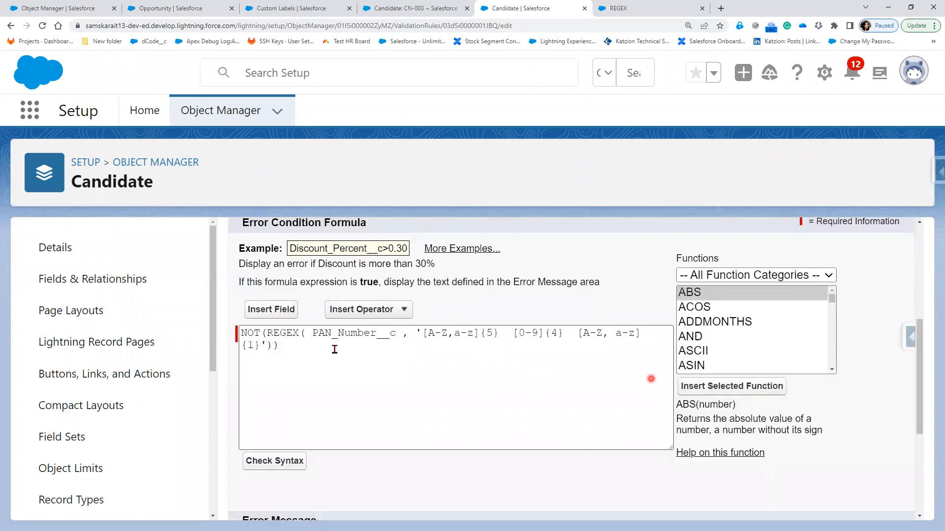
left_click_drag(651, 379, 184, 317)
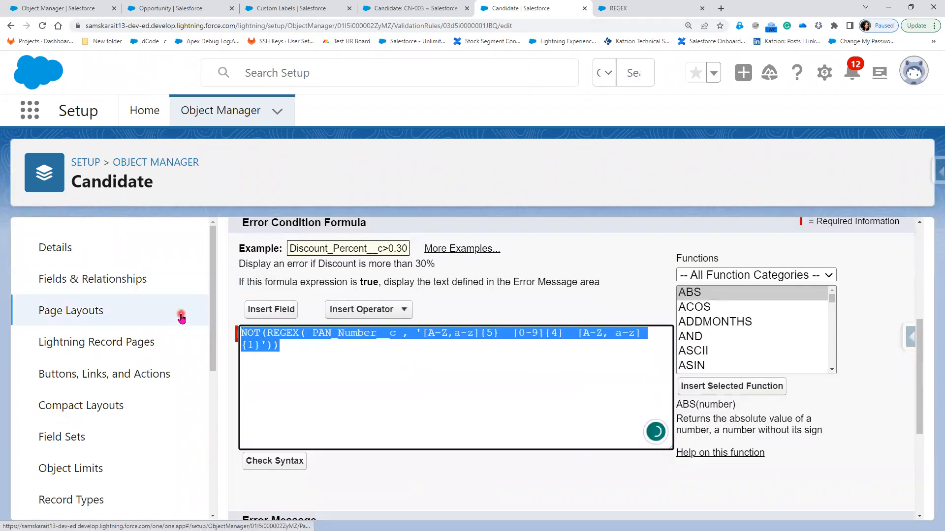
type("NOT (REGEX( PAN_Number__c , '[A-Z,a-z]{5}[0-9]{4}[A-Z,a-z]{1}'))")
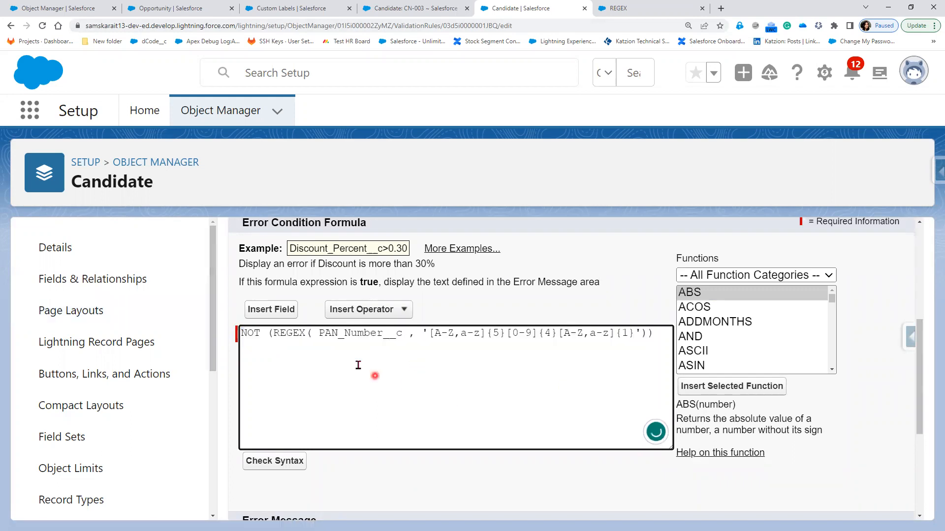
left_click(420, 6)
key("ctrl+Tab")
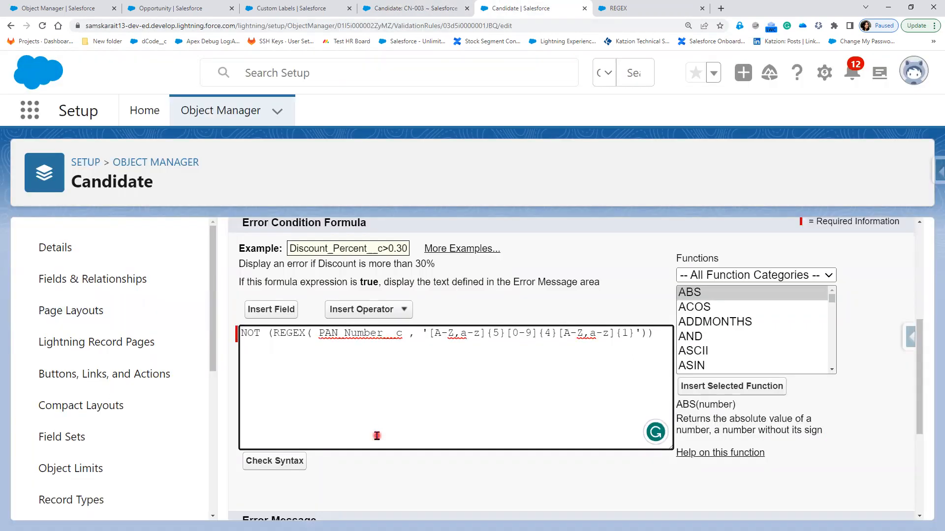
scroll(377, 436, "down", 3)
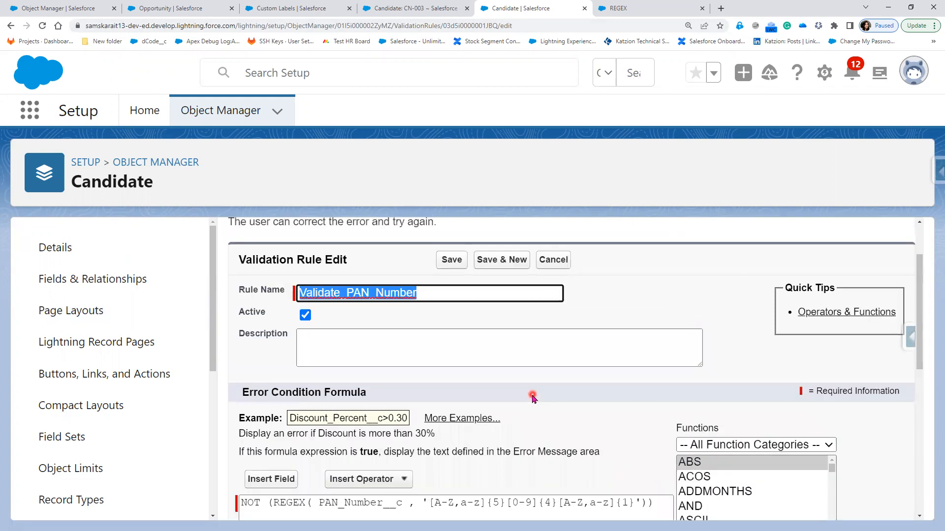
scroll(533, 399, "down", 5)
scroll(530, 448, "down", 2)
left_click(452, 498)
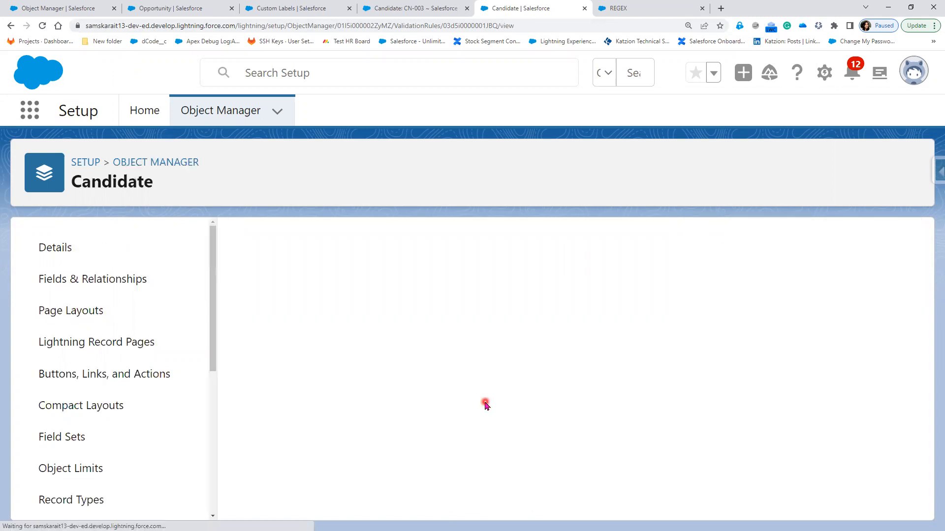
left_click(407, 7)
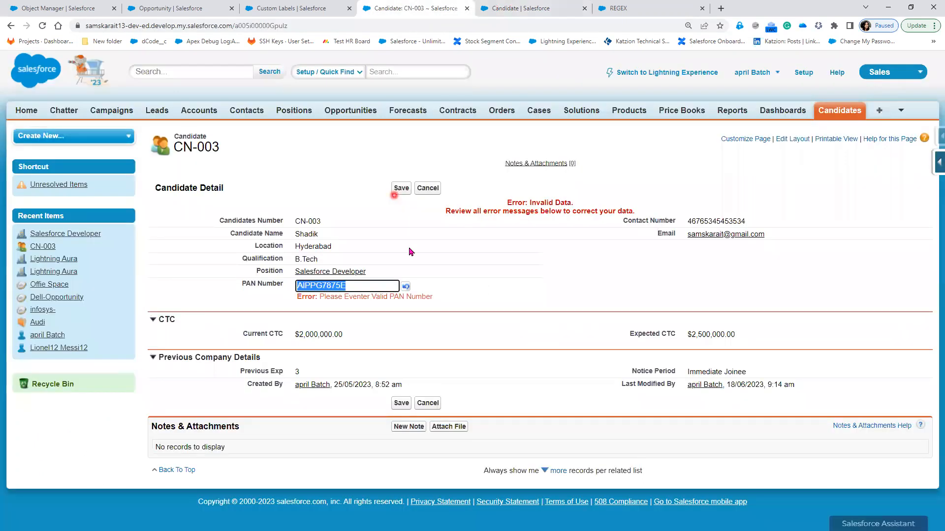
key("Return")
left_click(442, 379)
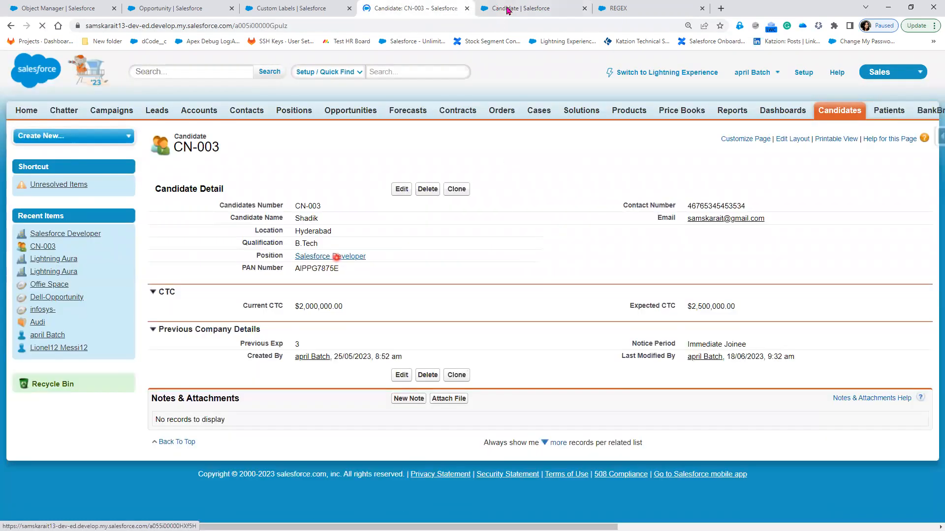
Append ', 5 Alphabet, 4 Numbers, 1 alphabet' to the PAN rule's error message and save
left_click(507, 9)
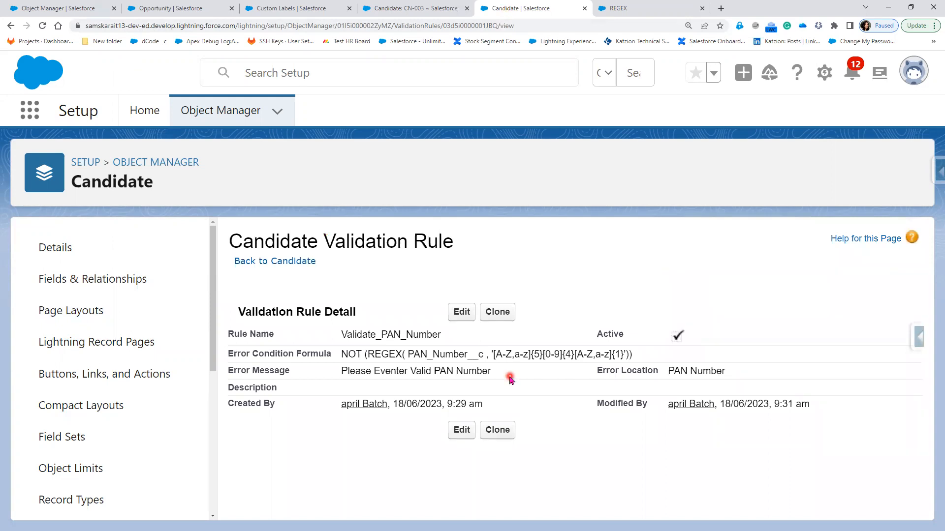
left_click(465, 311)
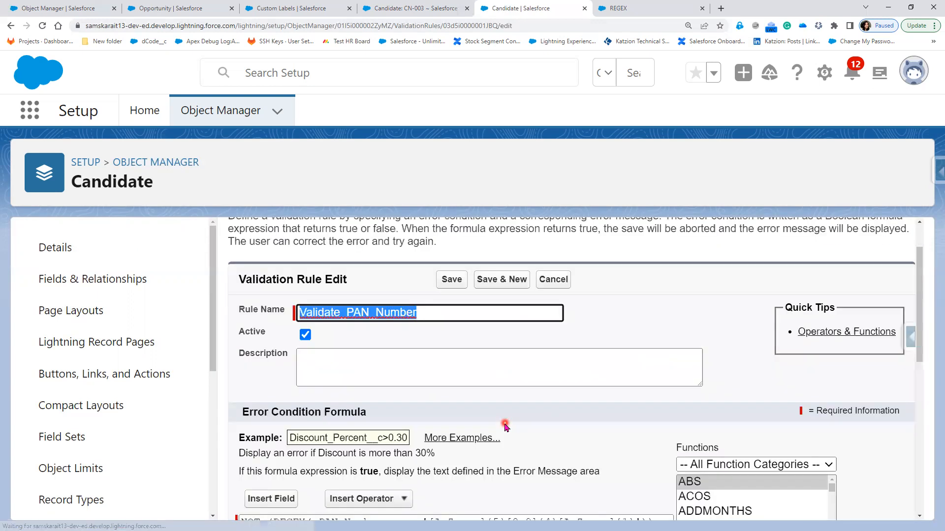
scroll(487, 374, "down", 4)
scroll(461, 470, "down", 2)
scroll(499, 392, "down", 2)
left_click(499, 391)
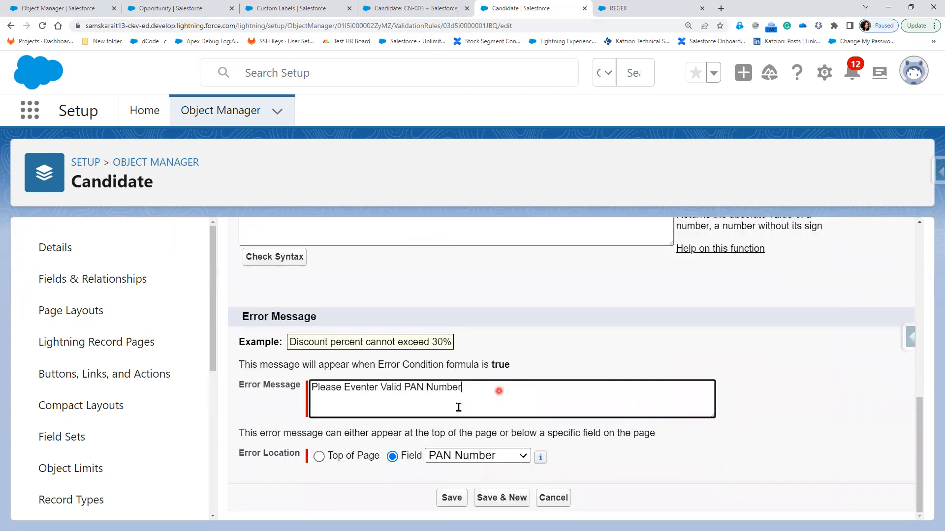
left_click(458, 408)
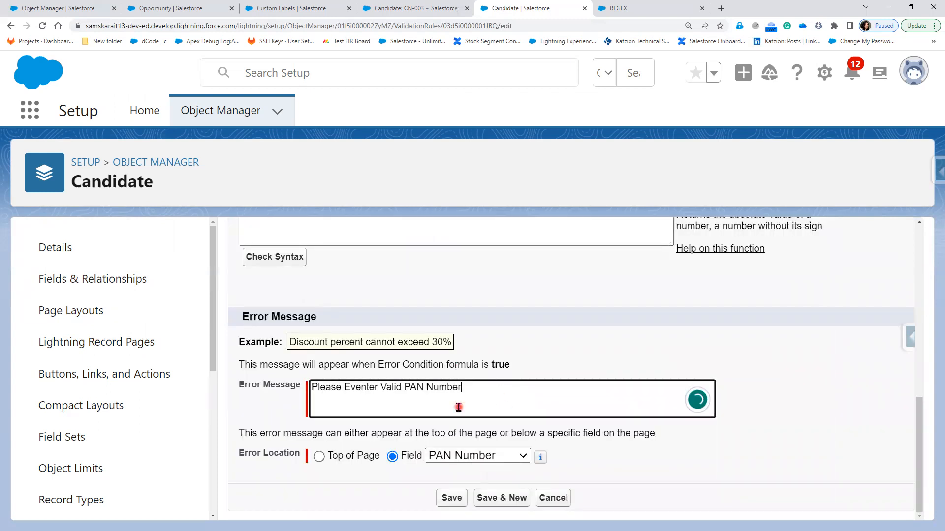
type(", 5 Alphabet")
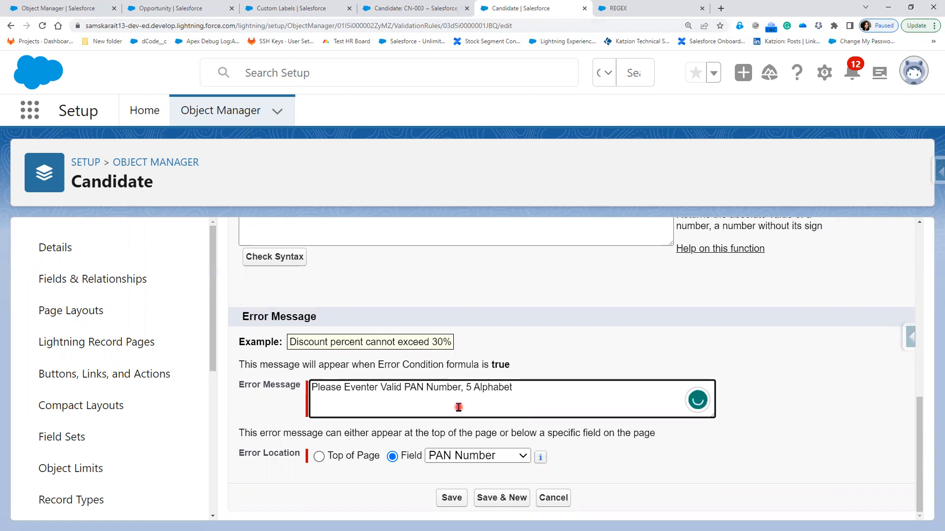
type(", 4 Numbers, 1 al")
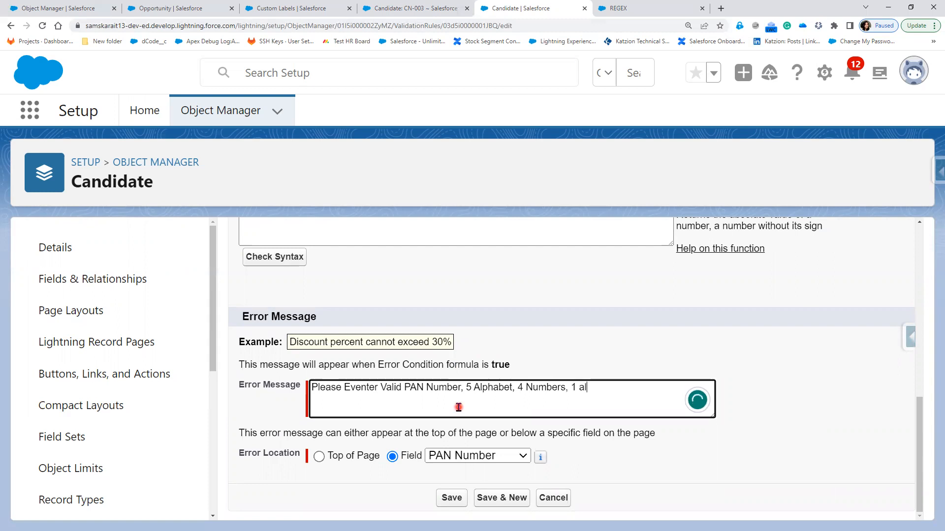
type("phabet")
left_click(459, 498)
left_click(450, 8)
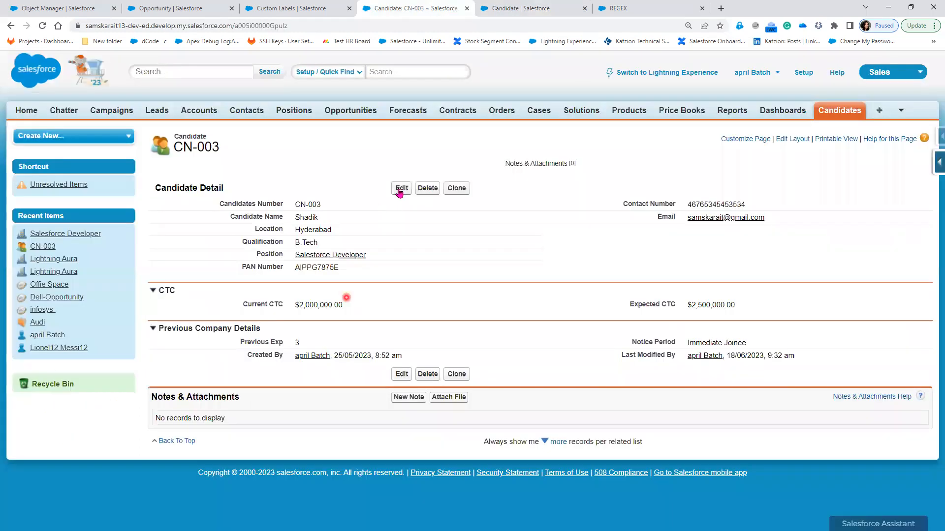
key("F5")
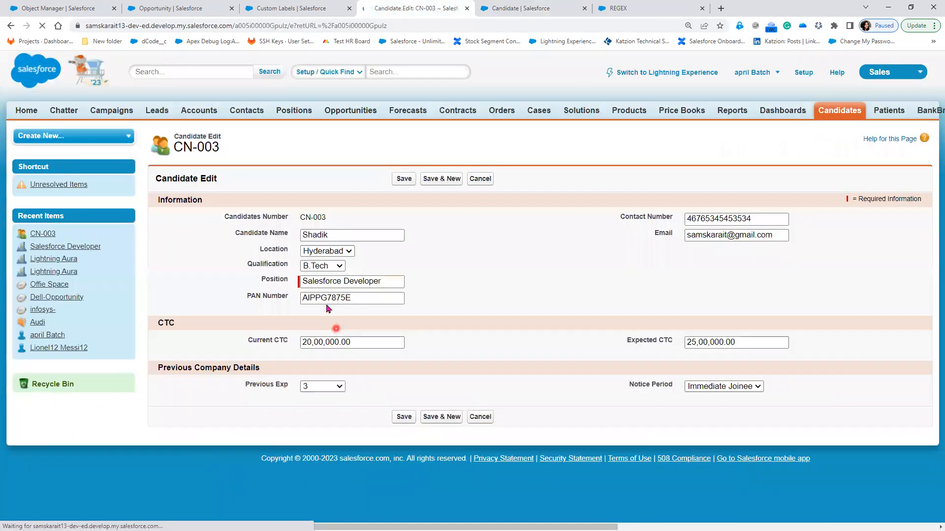
left_click_drag(307, 298, 310, 298)
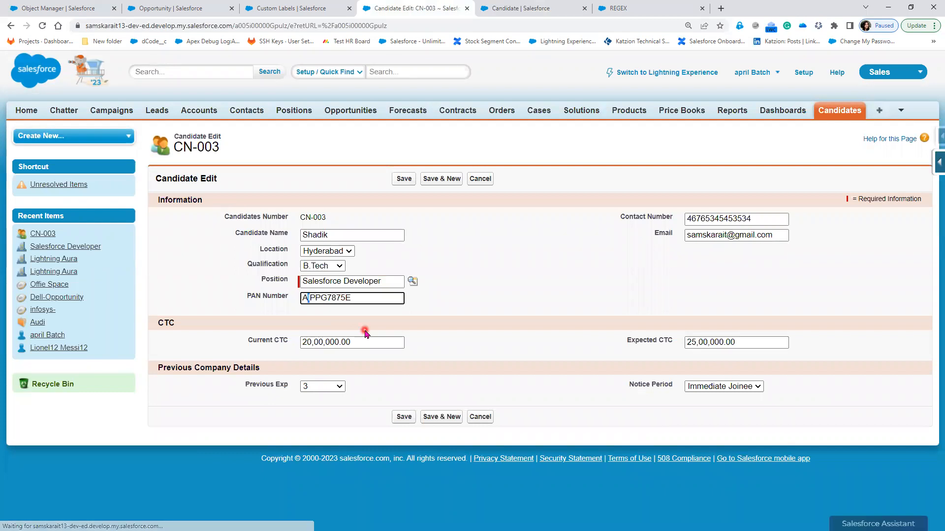
type("L")
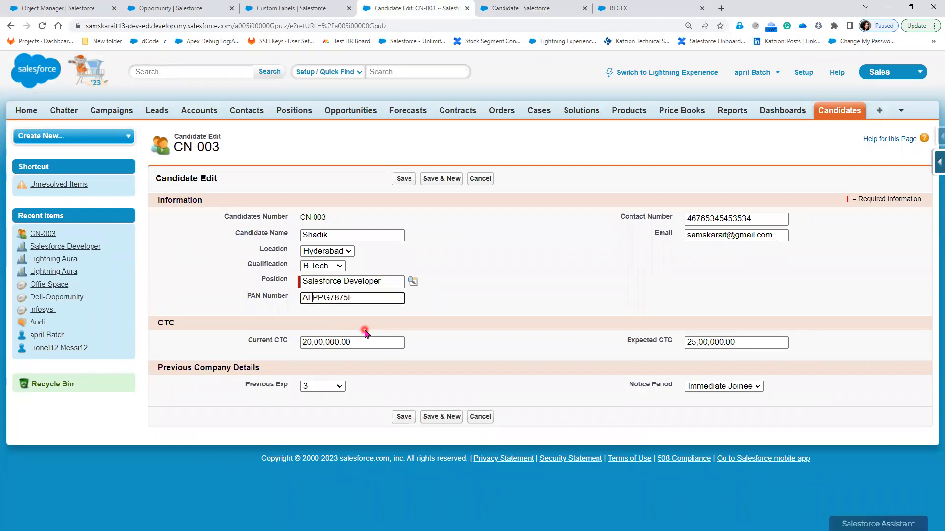
left_click(406, 177)
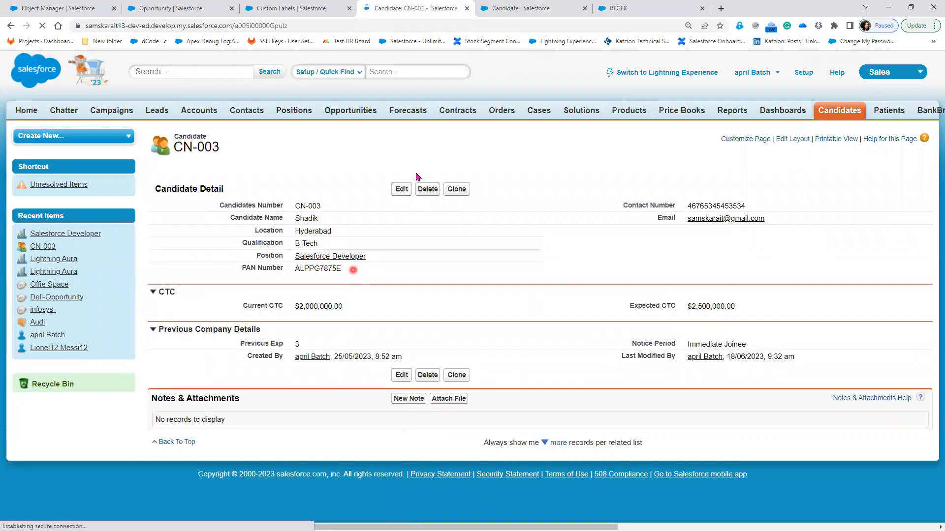
left_click(401, 189)
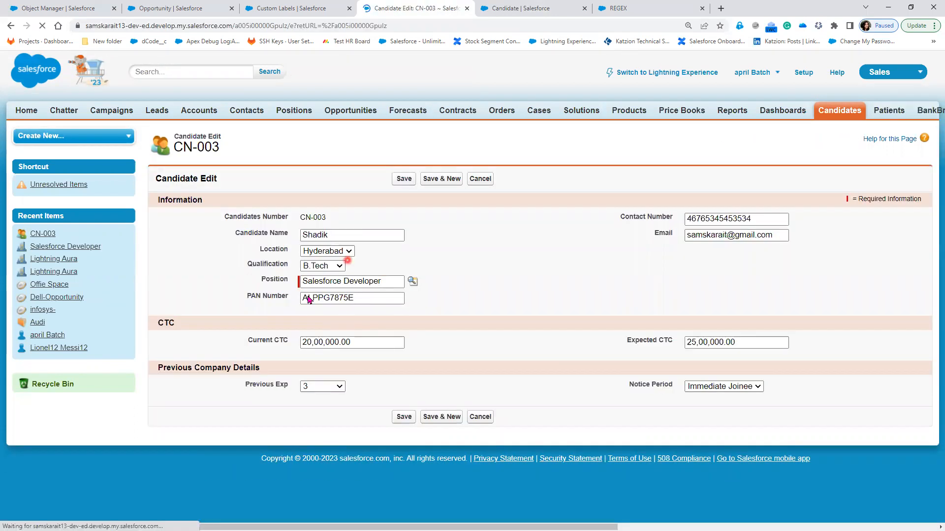
left_click_drag(313, 297, 317, 297)
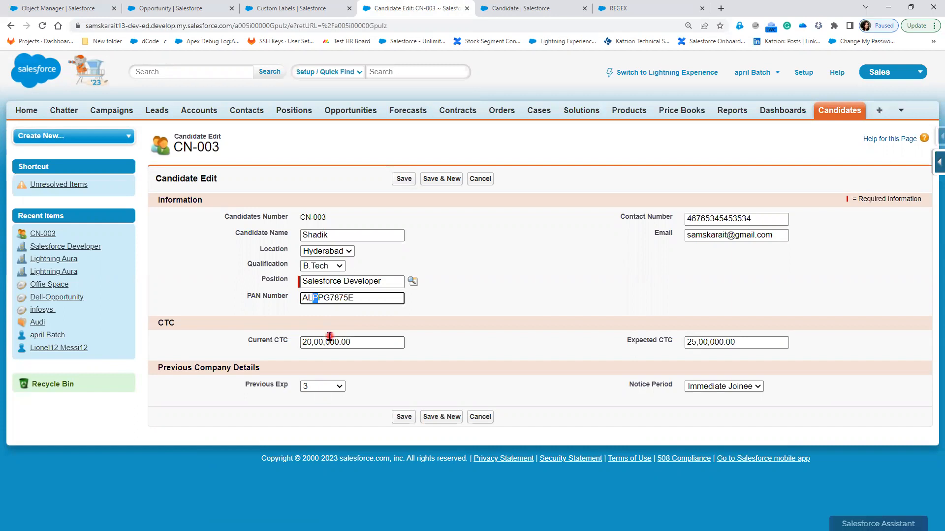
type("7")
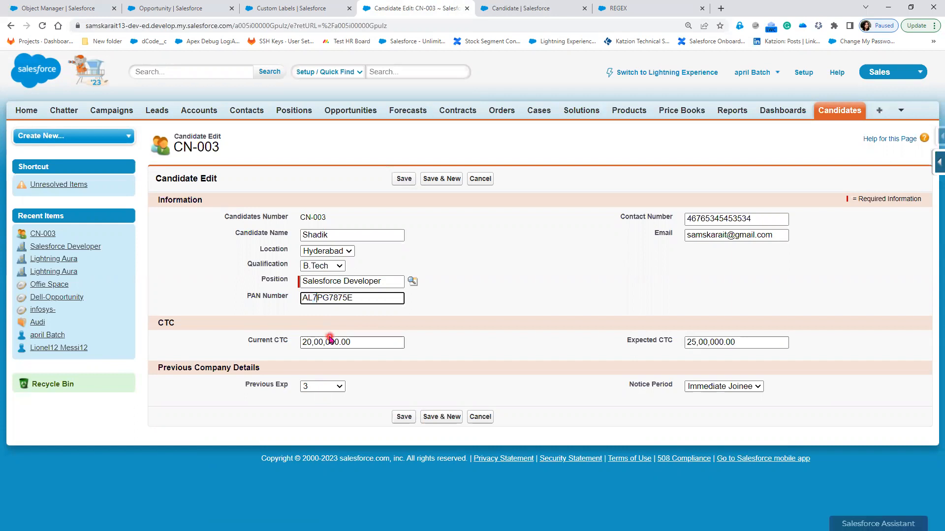
left_click(403, 179)
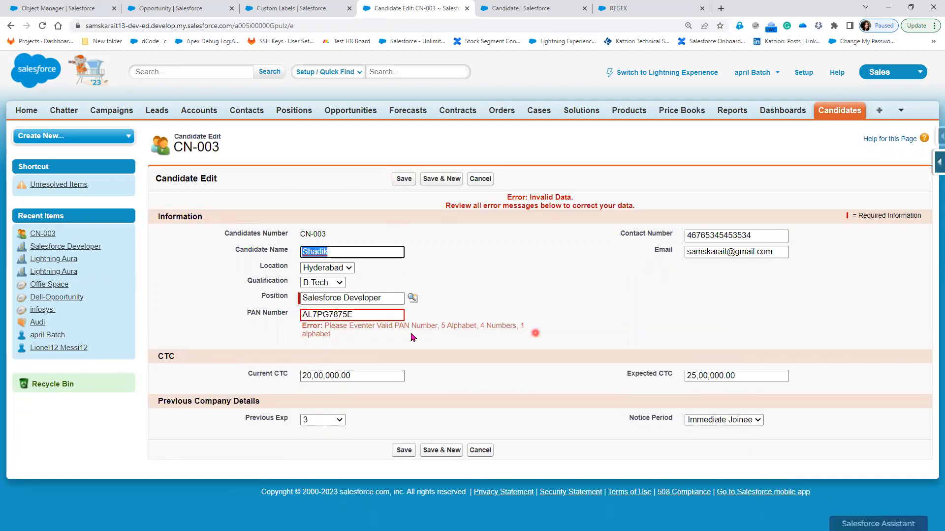
Put a $ into the PAN Number and save to trigger the longer validation error
left_click(314, 315)
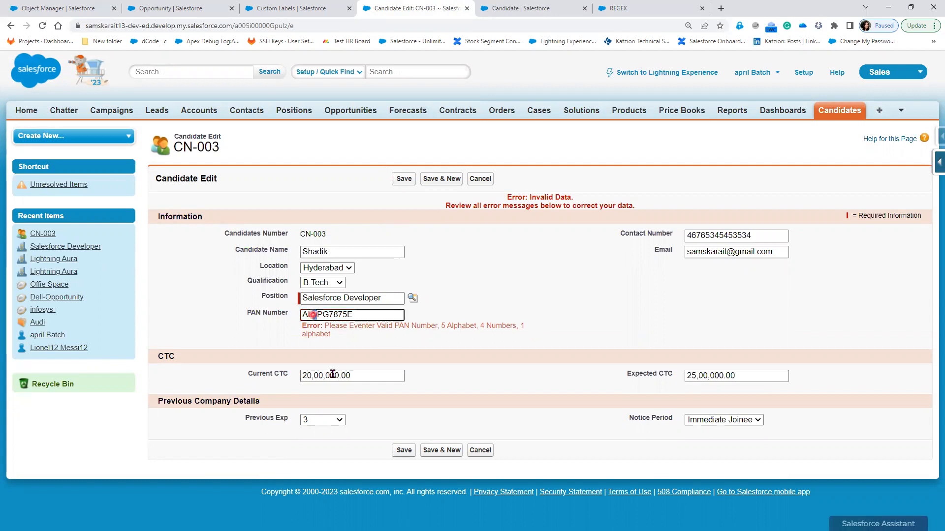
type("$")
left_click(399, 179)
left_click(389, 445)
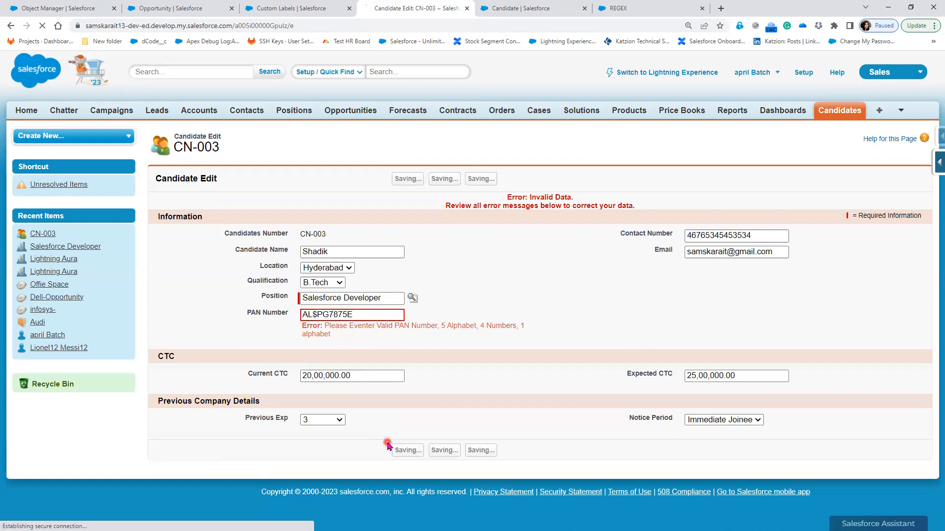
Replace the $ with H and save CN-003 with a valid PAN Number
double_click(314, 314)
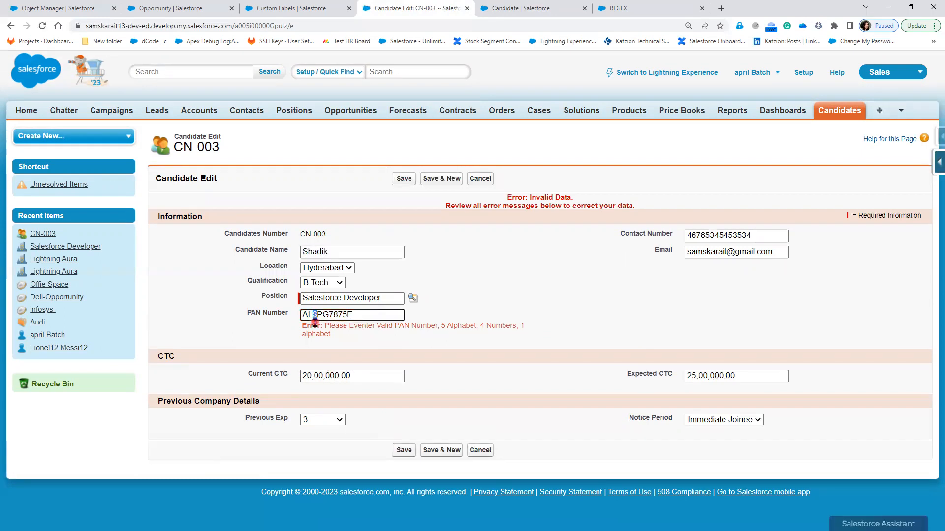
type("H")
left_click(413, 256)
left_click(402, 179)
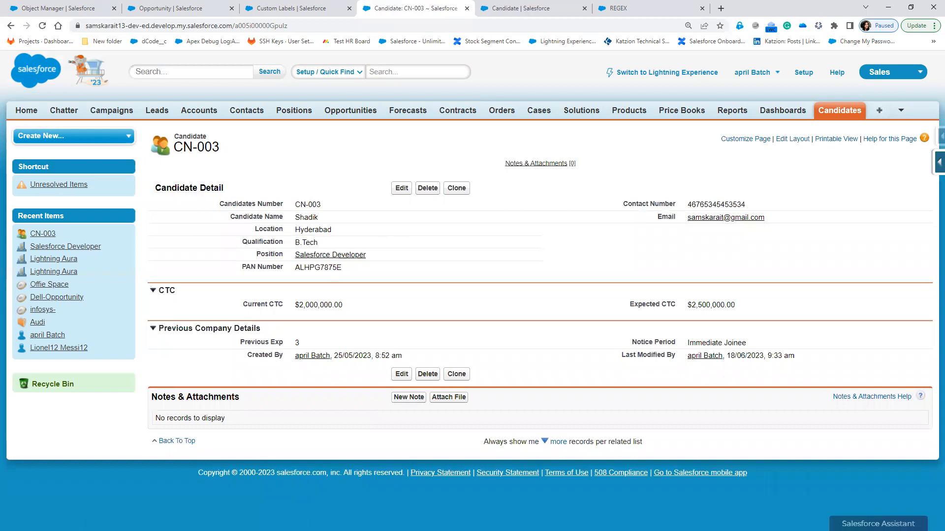
Highlight the REGEX's letter ranges, four-digit count and final single-letter count on Validate_PAN_Number
left_click(506, 13)
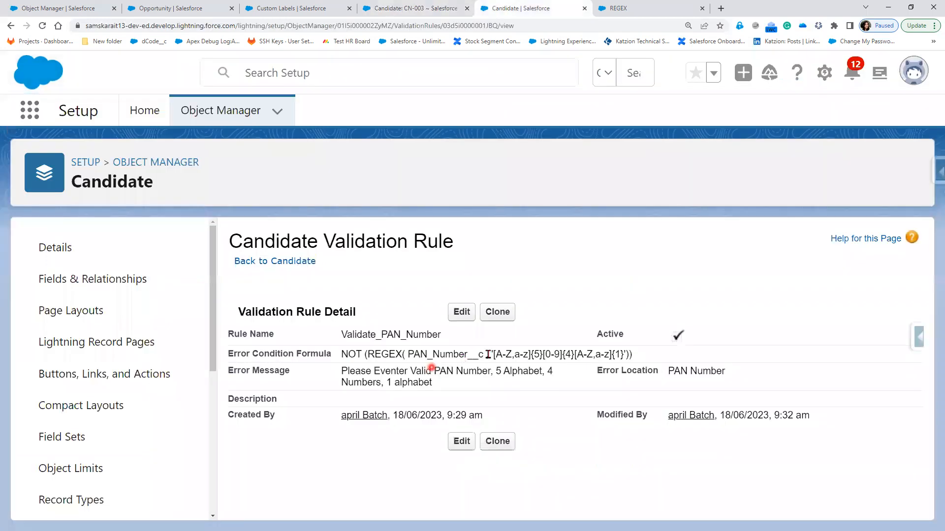
left_click_drag(493, 355, 489, 355)
left_click_drag(496, 355, 525, 356)
left_click(570, 355)
double_click(569, 354)
double_click(617, 354)
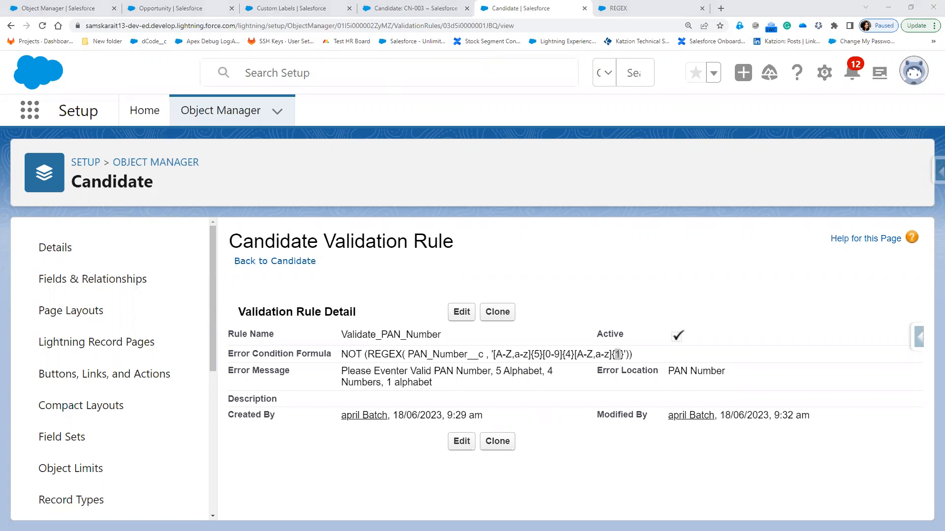
Switch to the Notepad++ notes and select the 'Adhar Number' words near the PAN Number heading
key("alt+Tab")
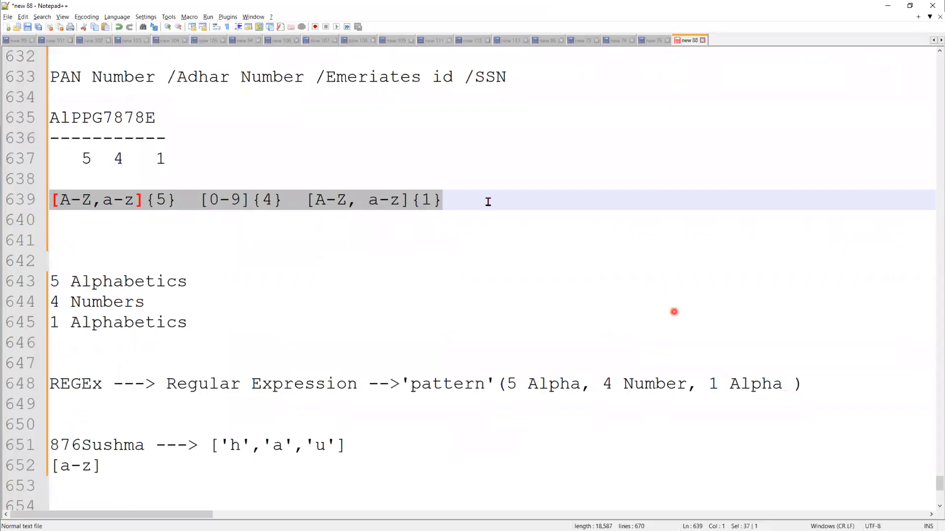
scroll(501, 202, "up", 2)
left_click(512, 201)
left_click(305, 202)
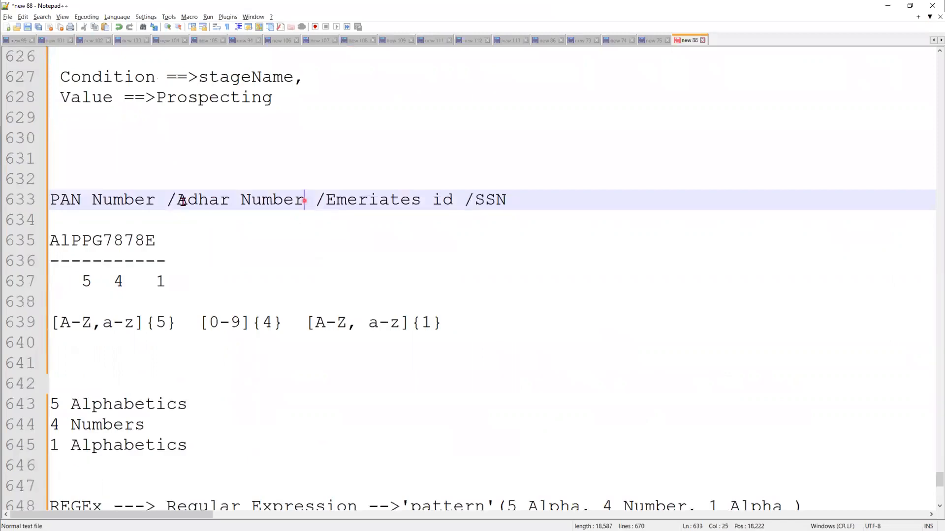
key("ctrl+shift+Left")
key("ctrl+shift+Left")
scroll(150, 423, "down", 6)
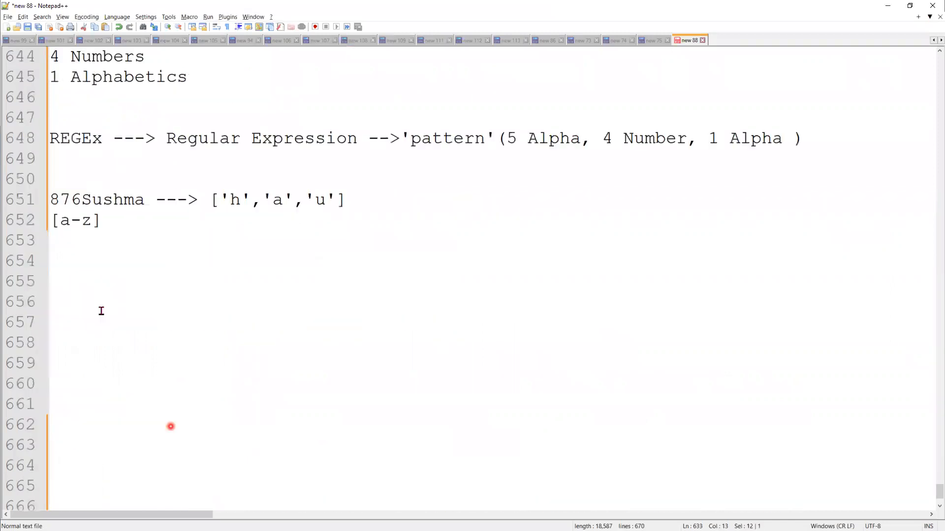
Type 'Home Work :' on line 656 with a 'Create Validation Rule' task below it
left_click(99, 301)
key("BackSpace")
key("BackSpace")
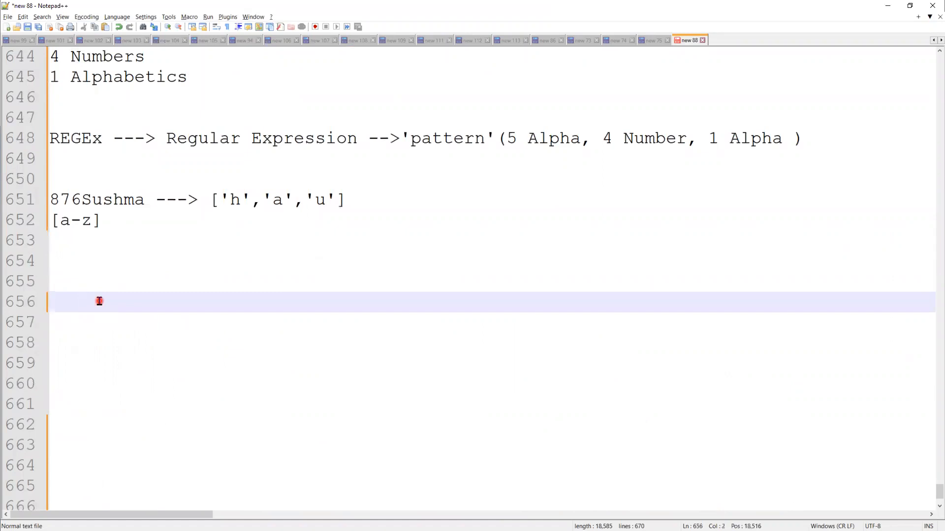
key("BackSpace")
type("Home")
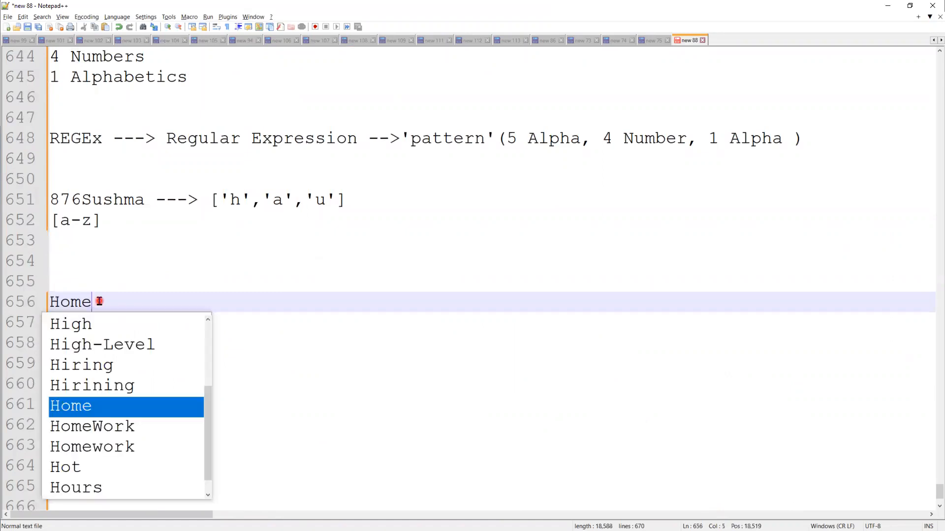
type(" Work :")
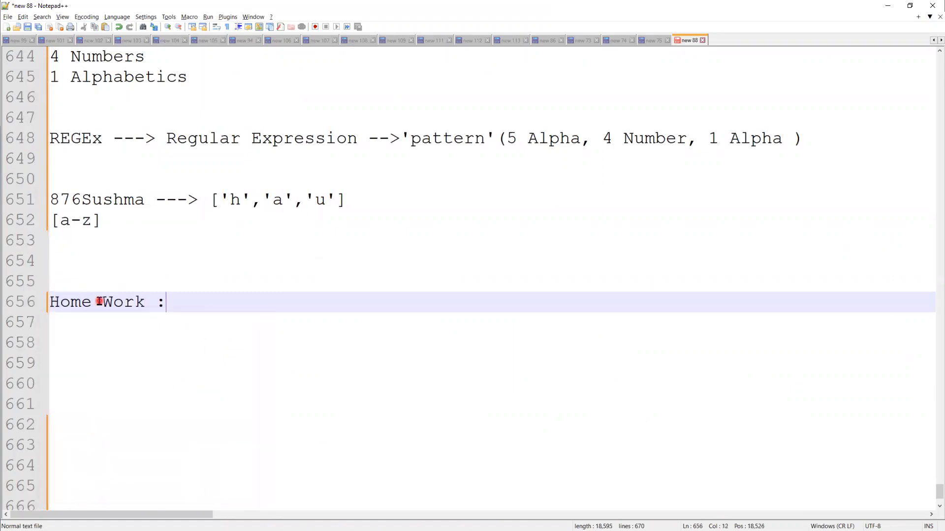
key("Return")
key("Return")
type("Create")
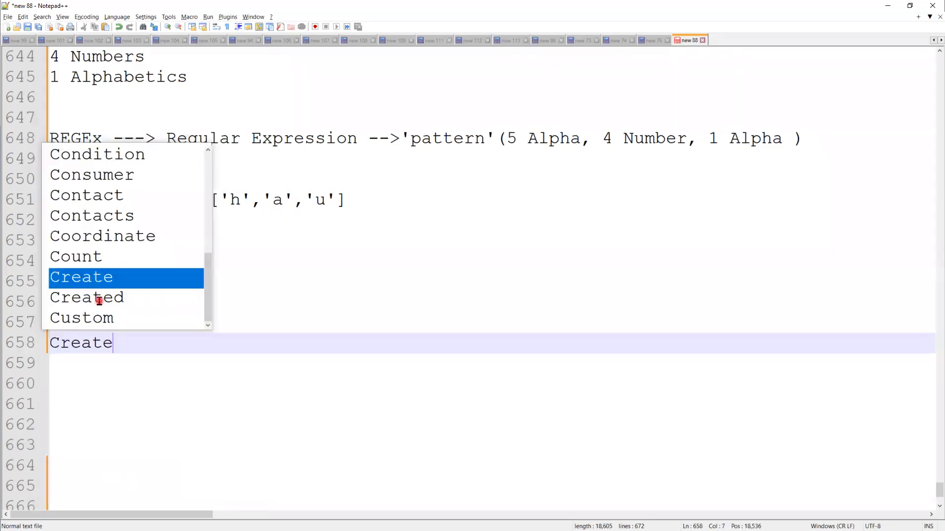
type(" Valid")
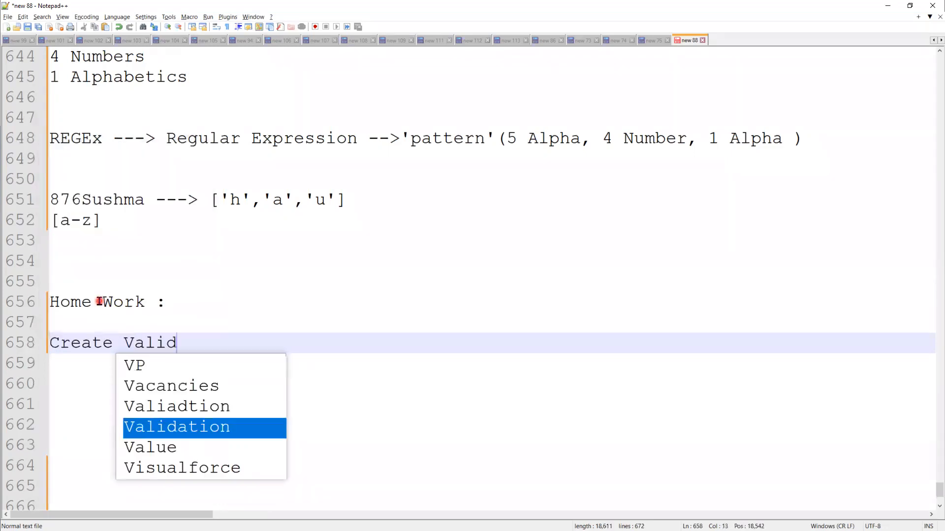
key("Return")
type("Ru")
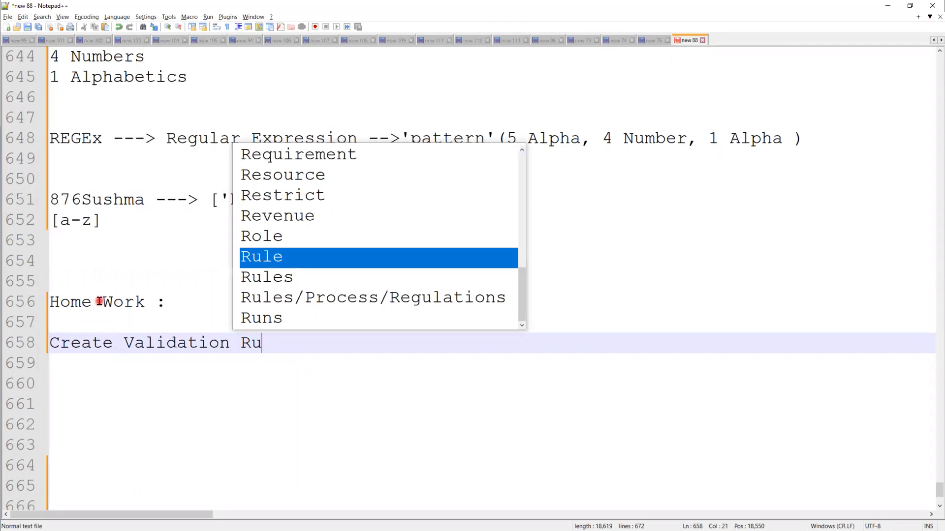
key("Escape")
type("le")
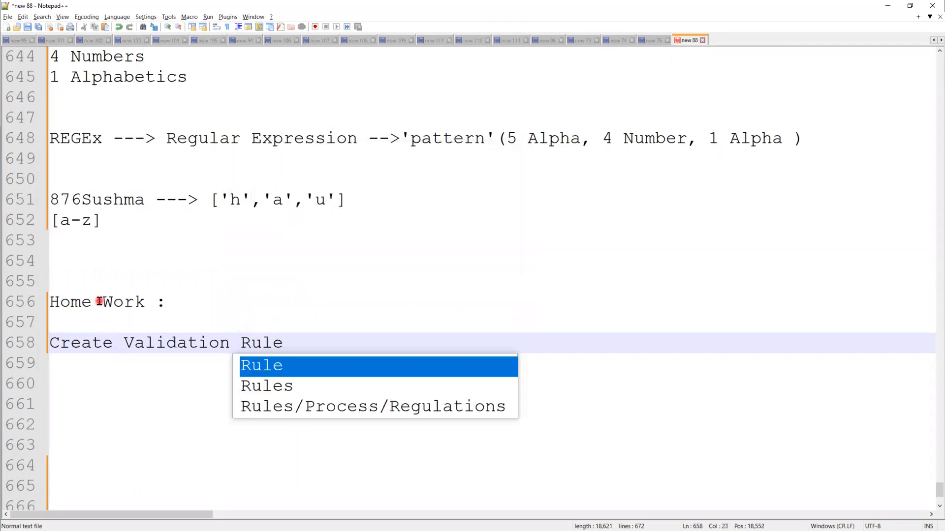
key("Escape")
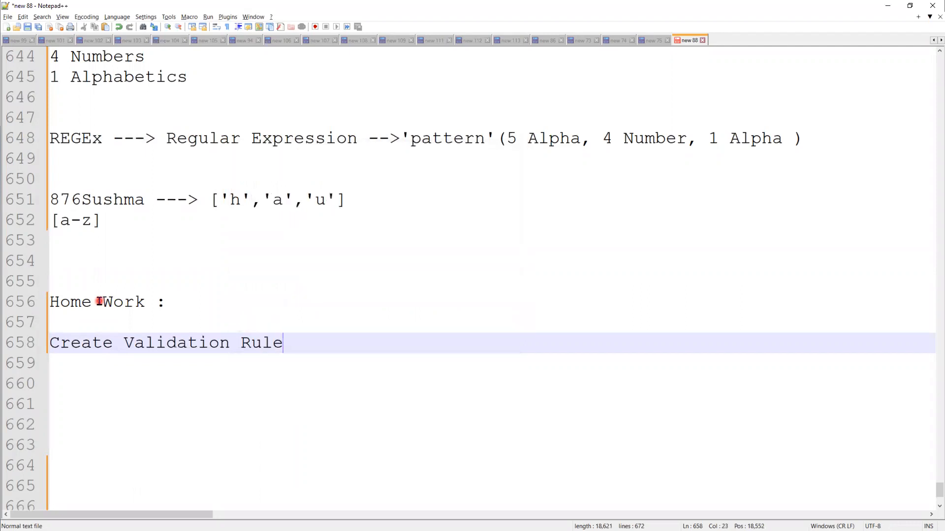
Insert the line 'On Candidate Object, Create a New Field "Adharcard Number" (Text)' above the task
key("Up")
key("Return")
type("On Candidate ")
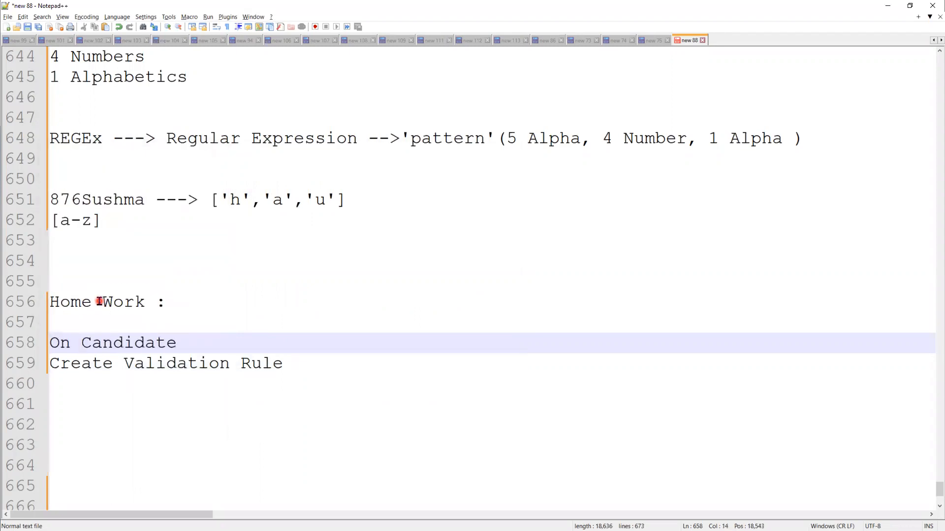
type("Object , Create ")
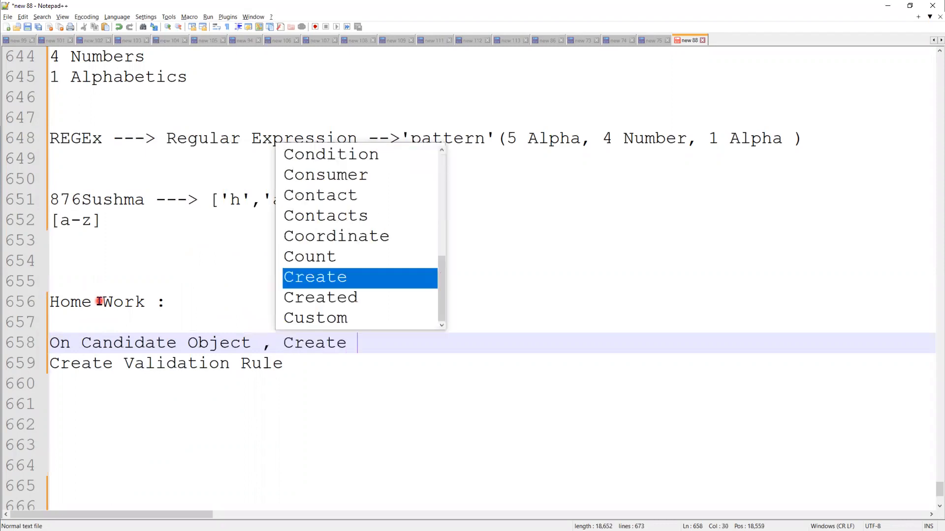
type("Adh")
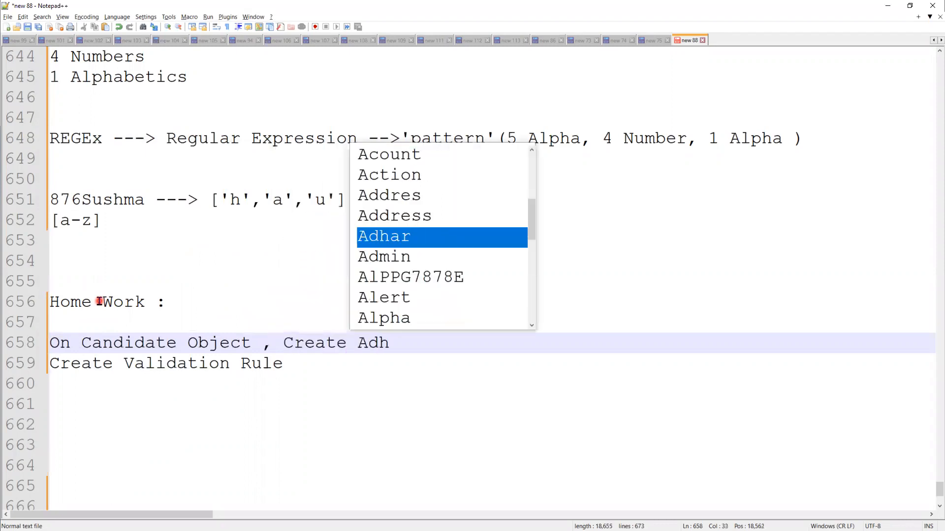
type("arcard")
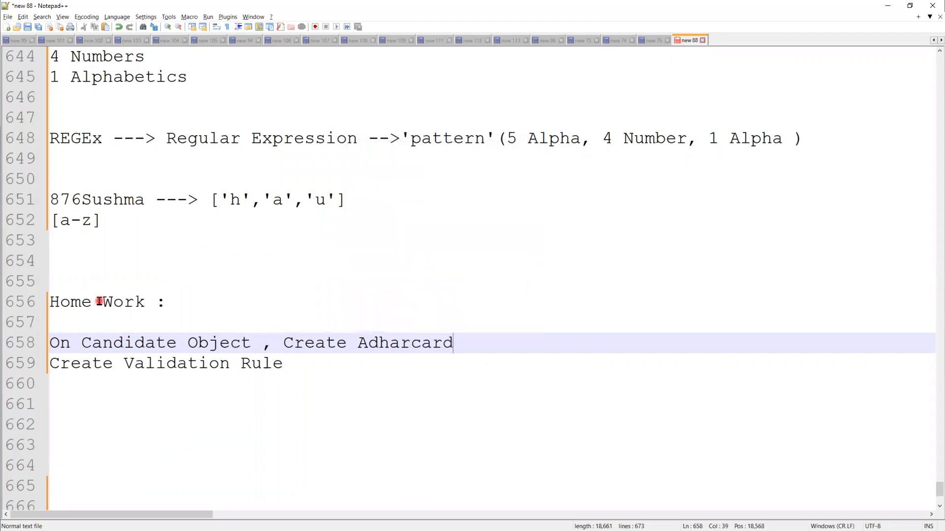
type(" Nub")
key("BackSpace")
type(",")
key("BackSpace")
type("mner")
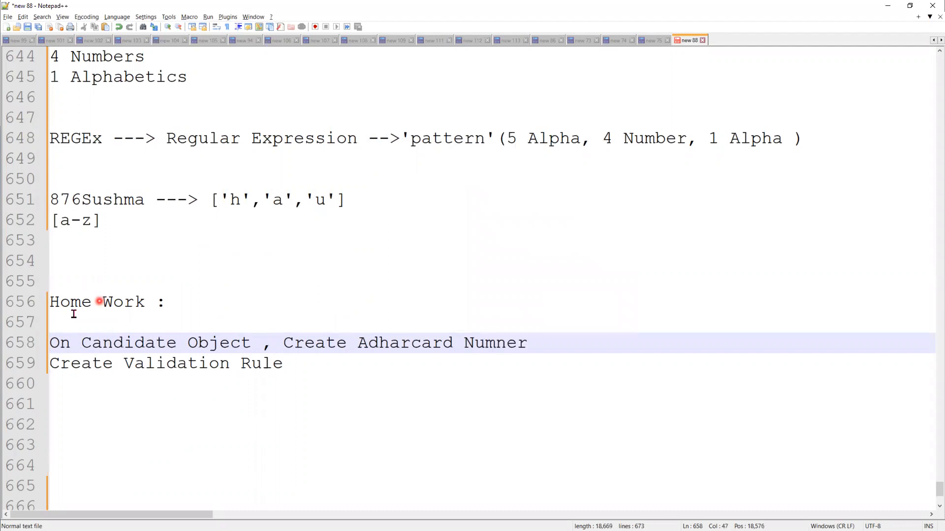
left_click(361, 342)
type("a New ")
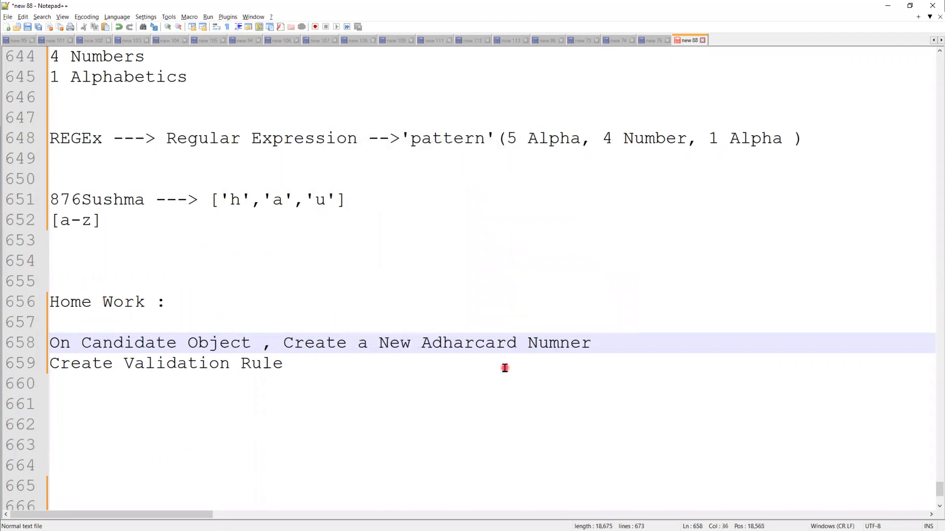
type("Field ")
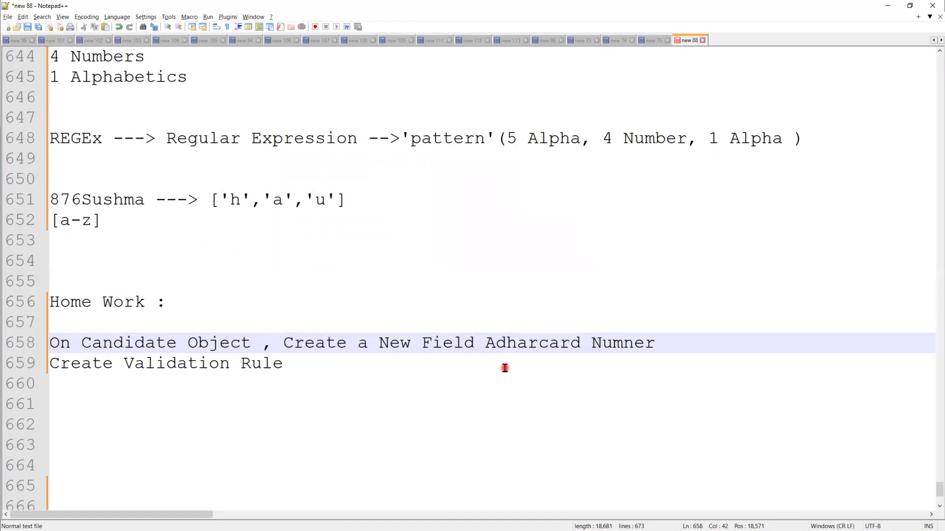
type("\"")
left_click(689, 346)
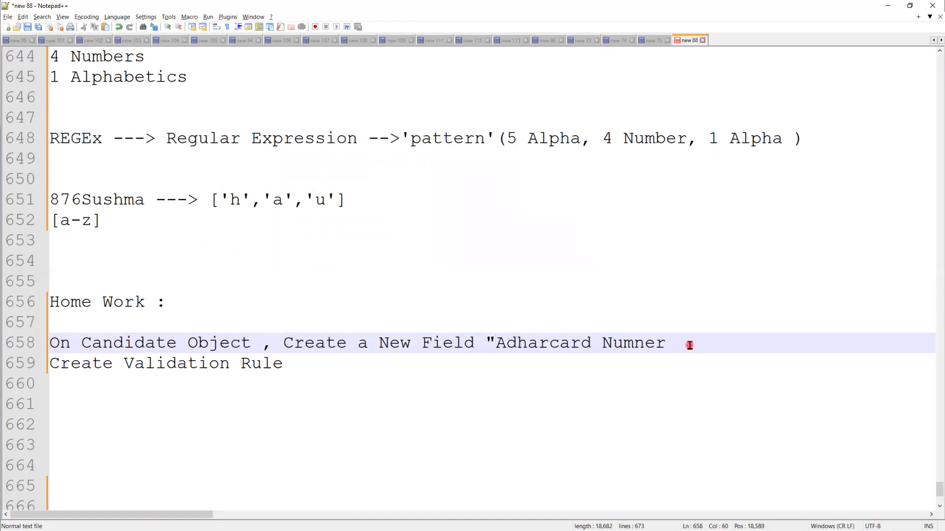
type(":")
key("Left")
key("Left")
key("Left")
key("Left")
key("Left")
key("Delete")
type("b")
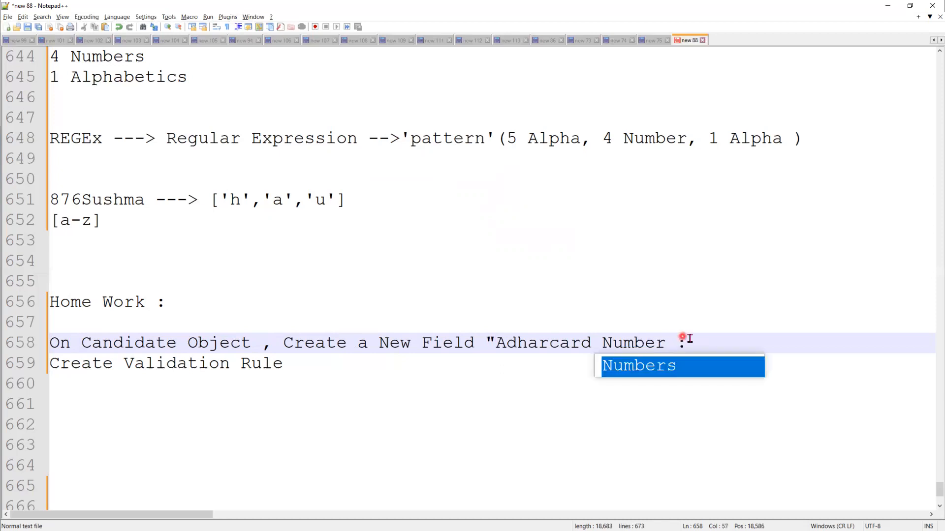
left_click(752, 349)
key("BackSpace")
key("BackSpace")
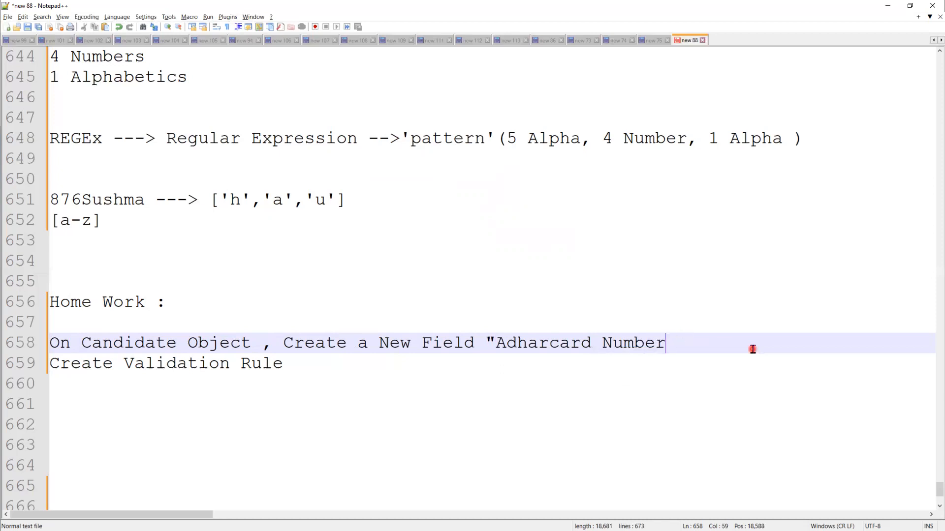
type("\" (")
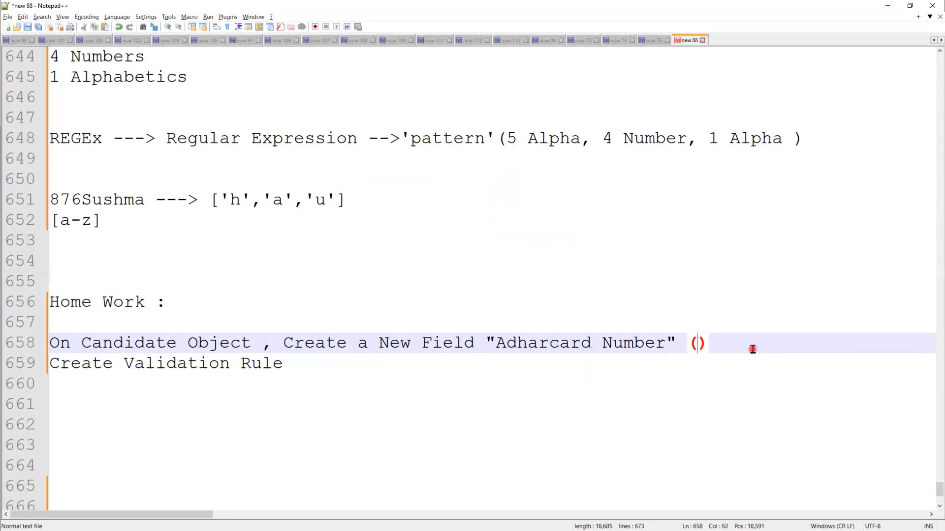
type("Text")
left_click(285, 364)
Extend the task line with ', to validate Adharcard Number in certain Pattern'
left_click(491, 364)
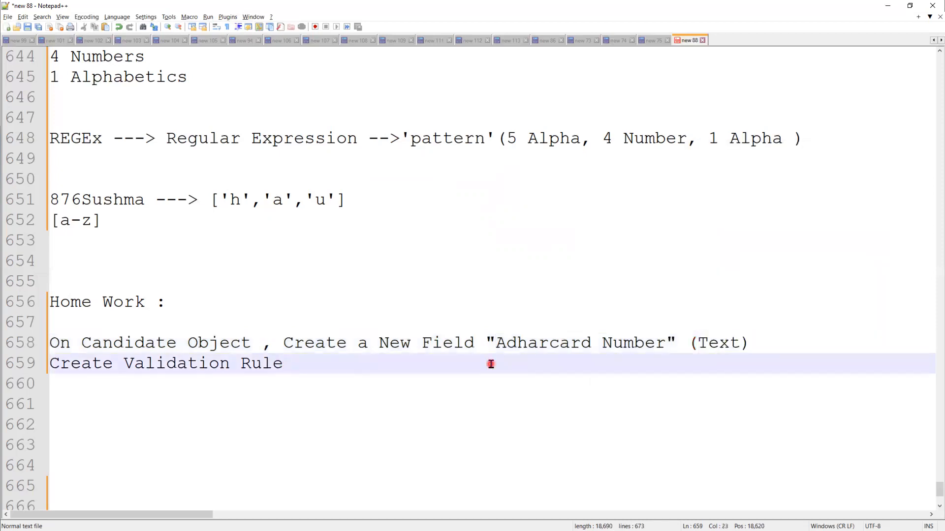
type(", to va")
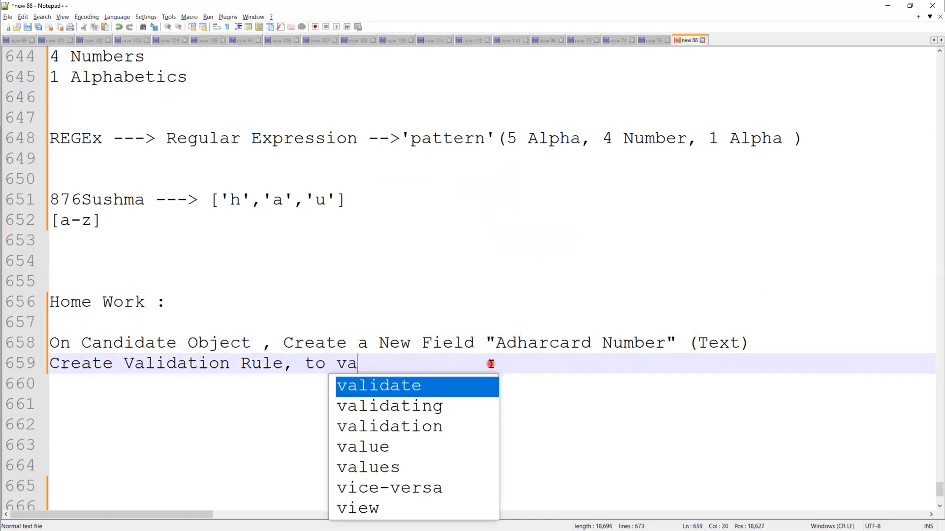
type("l")
key("Return")
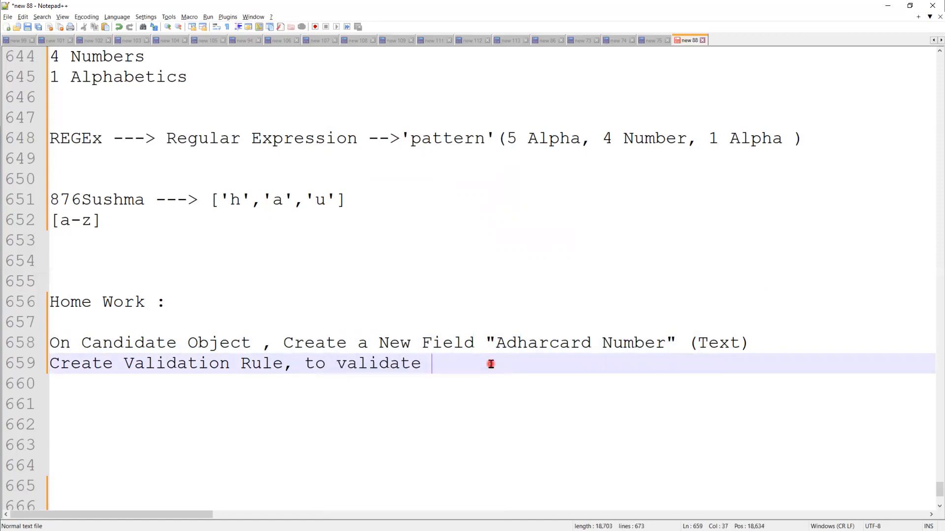
type("A")
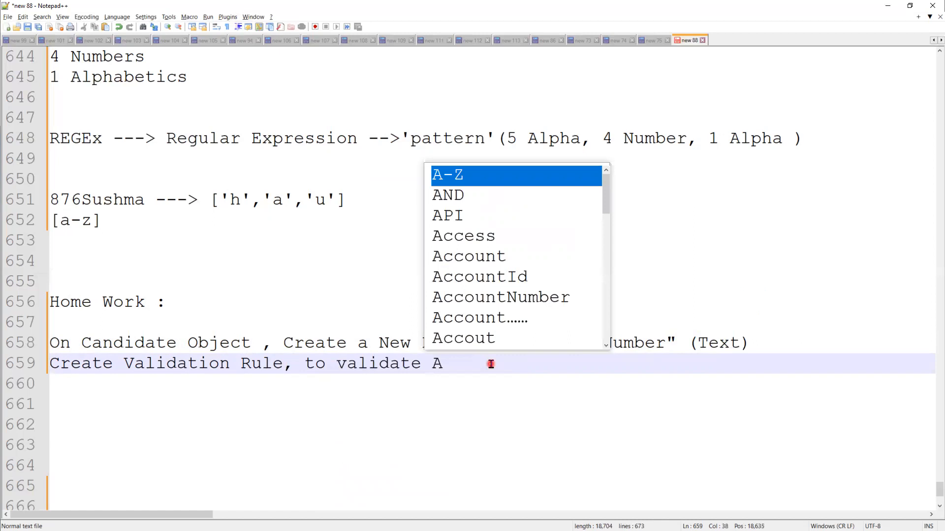
type("dha")
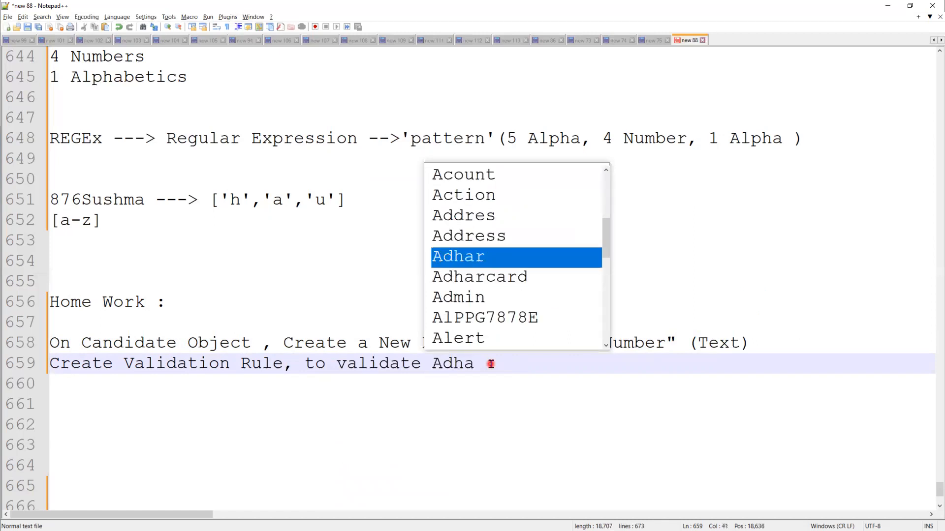
key("Down")
key("Return")
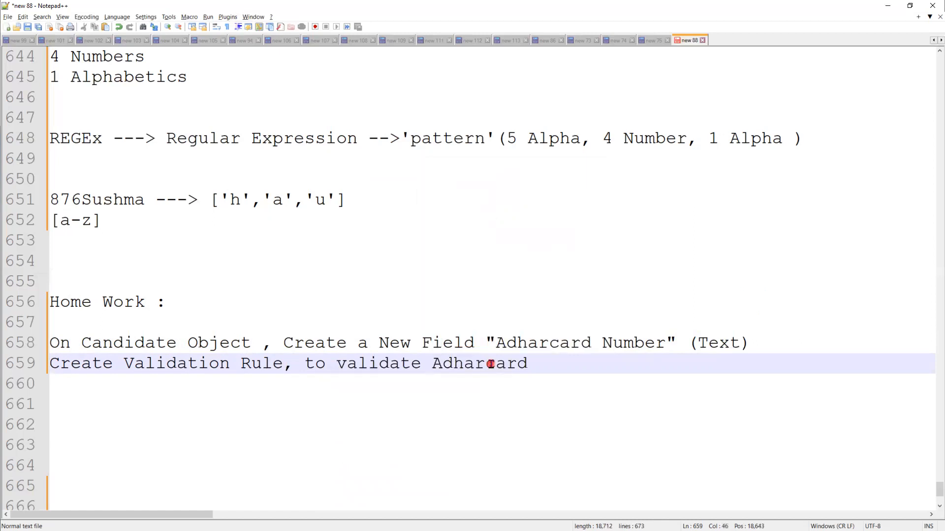
type("Numb")
key("Return")
type("in ")
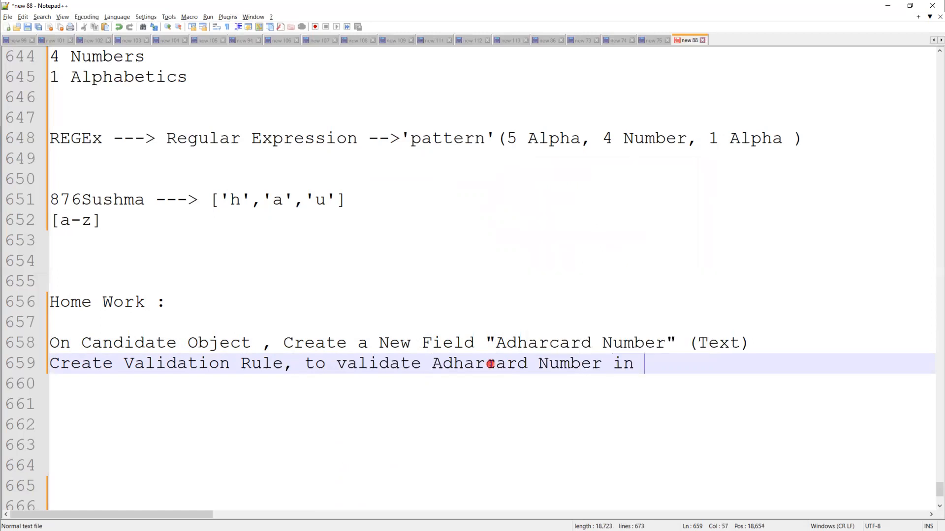
type("cert")
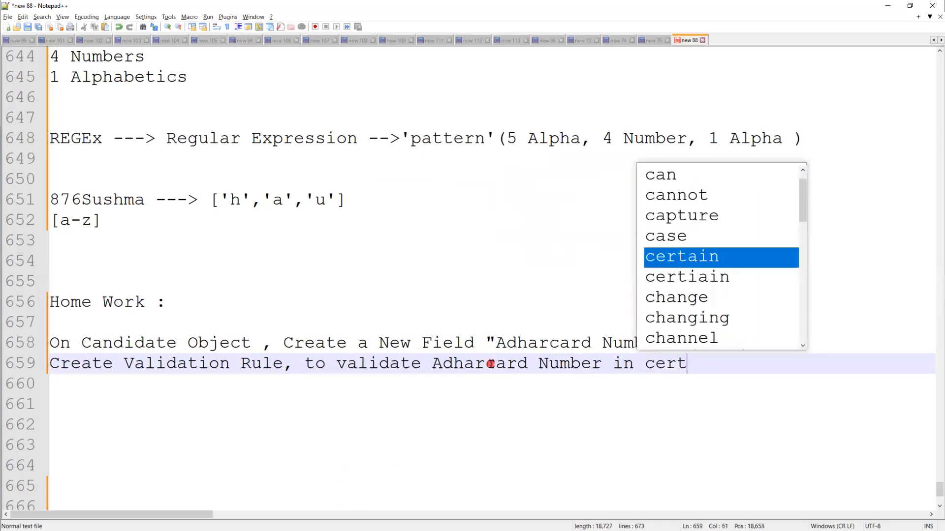
type("ain ")
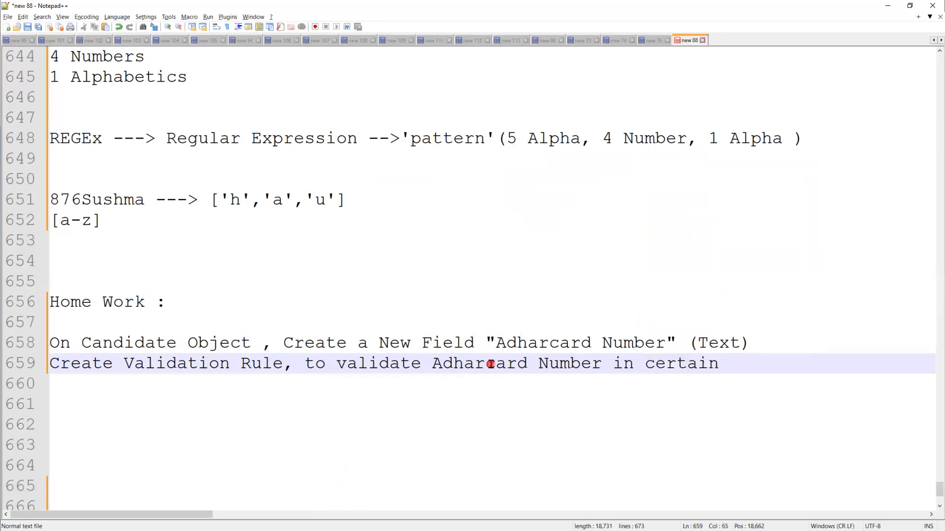
type("Pattern")
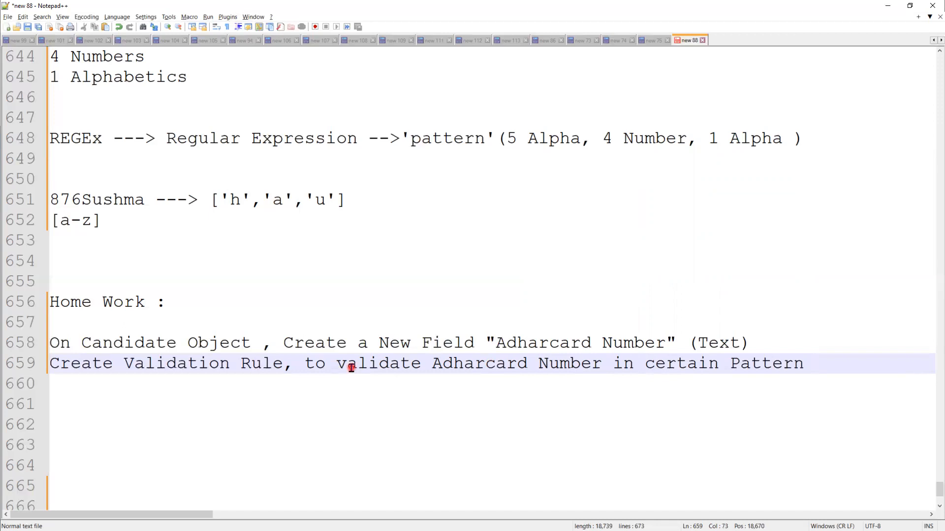
Add 'incase if user is not entered in certain format, then show the validation error message.'
key("Return")
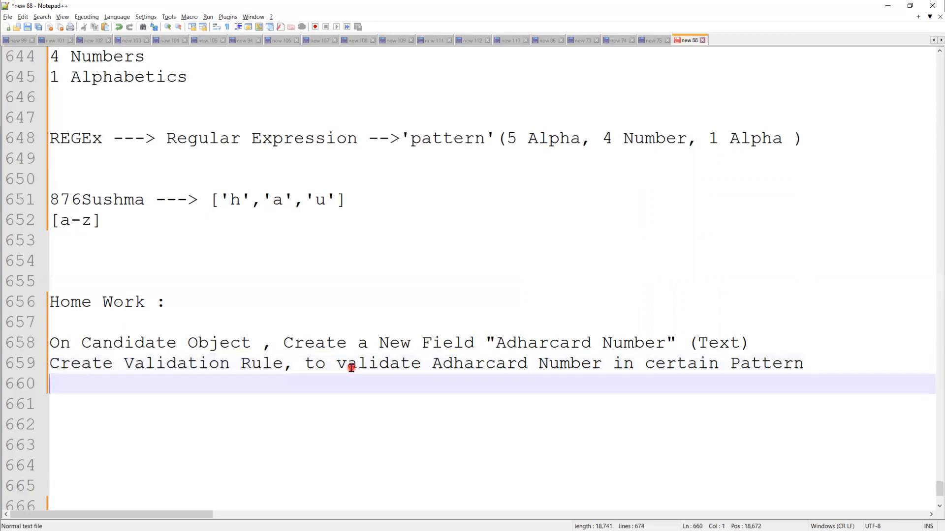
type("if")
key("BackSpace")
type("ncase if ")
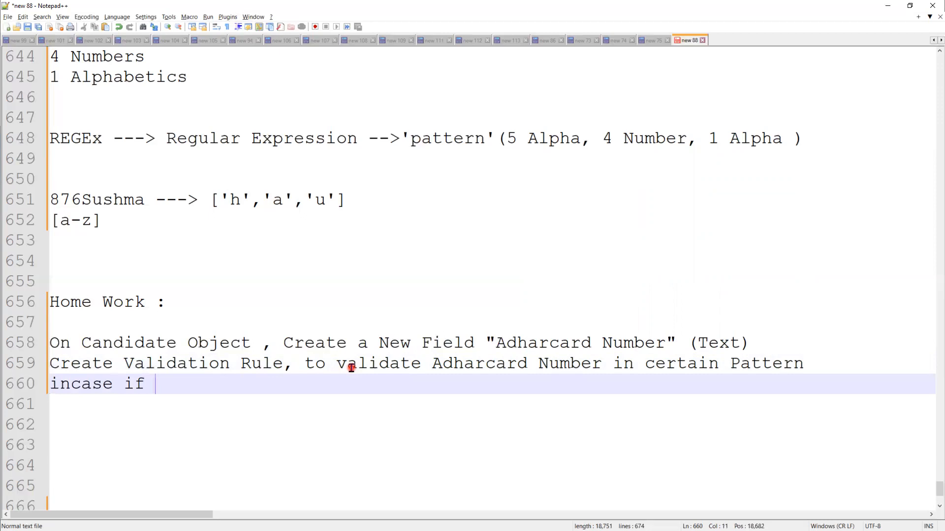
type("uo")
key("BackSpace")
type("ser")
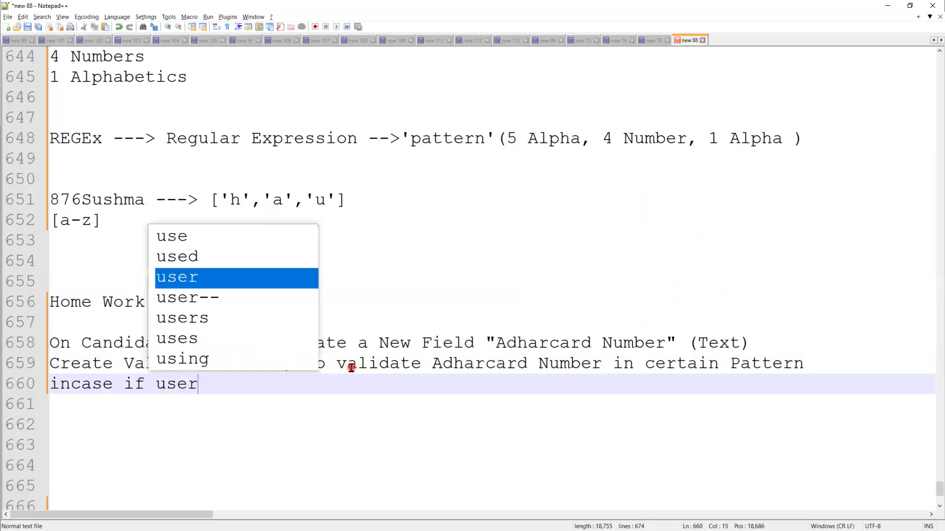
type(" is not ent")
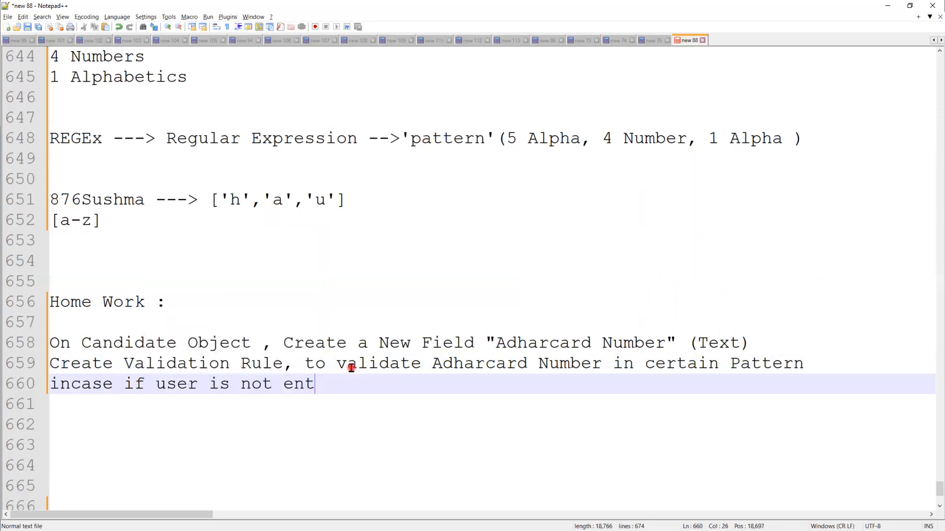
type("ered in c")
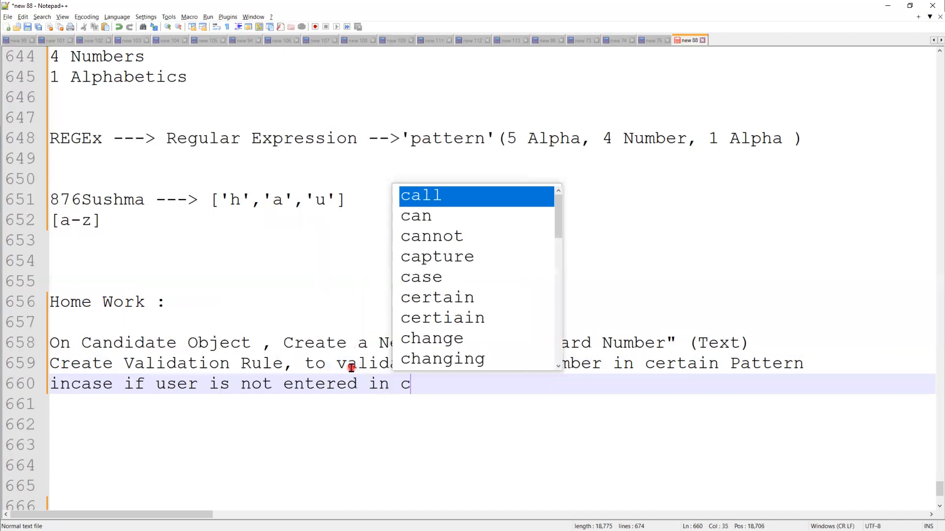
type("ertain  ")
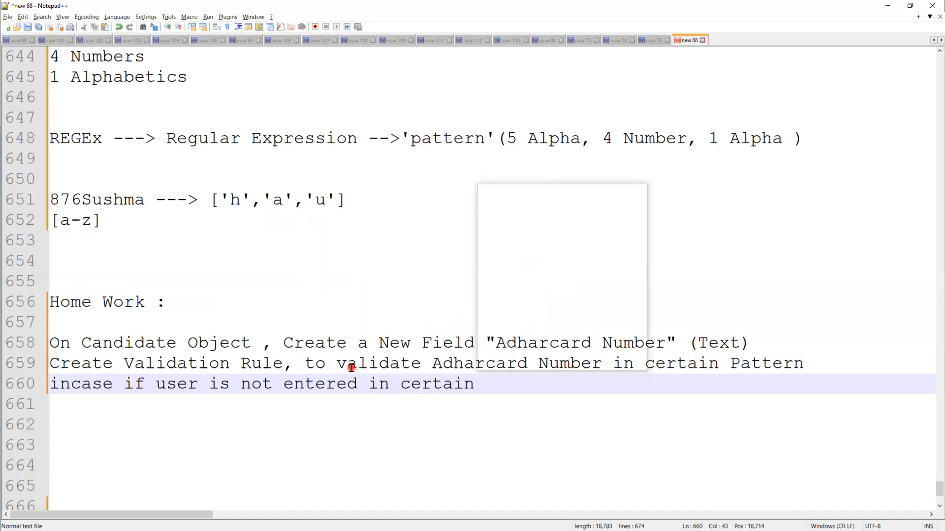
type("format ")
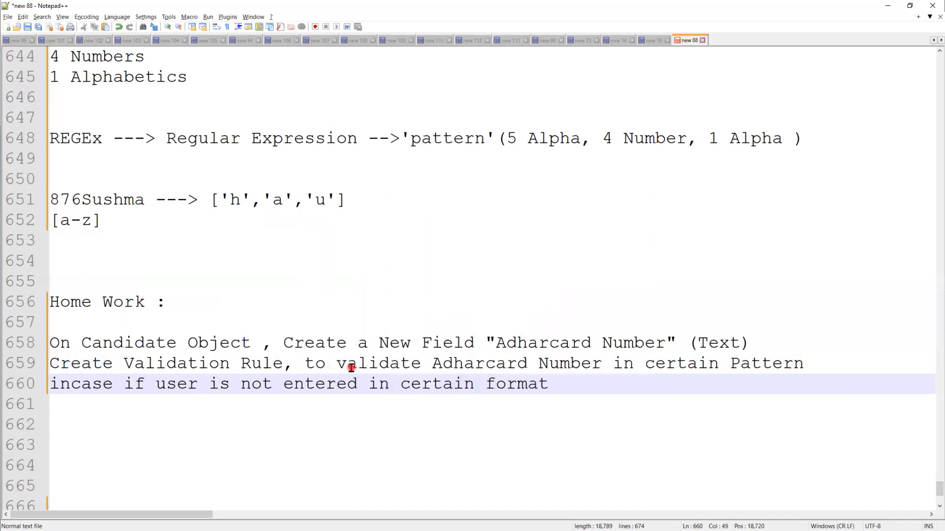
type(", then show the")
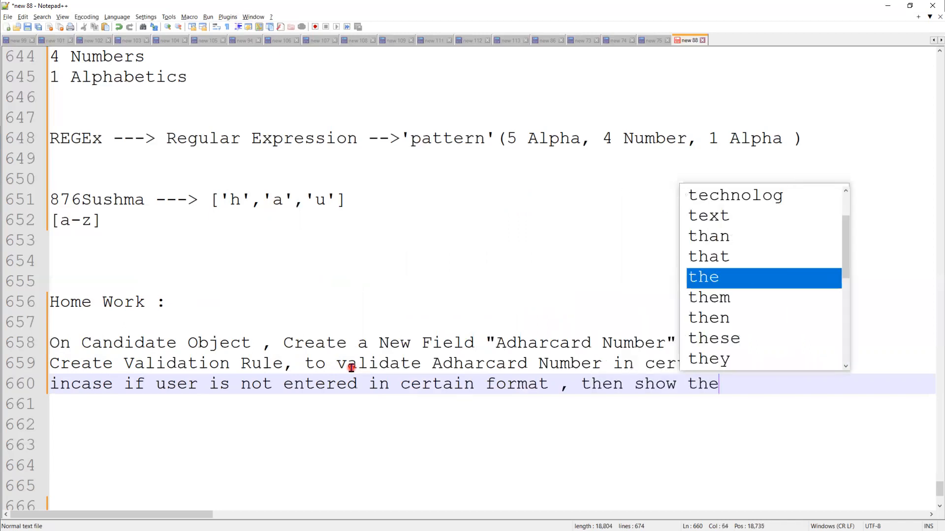
type(" validat")
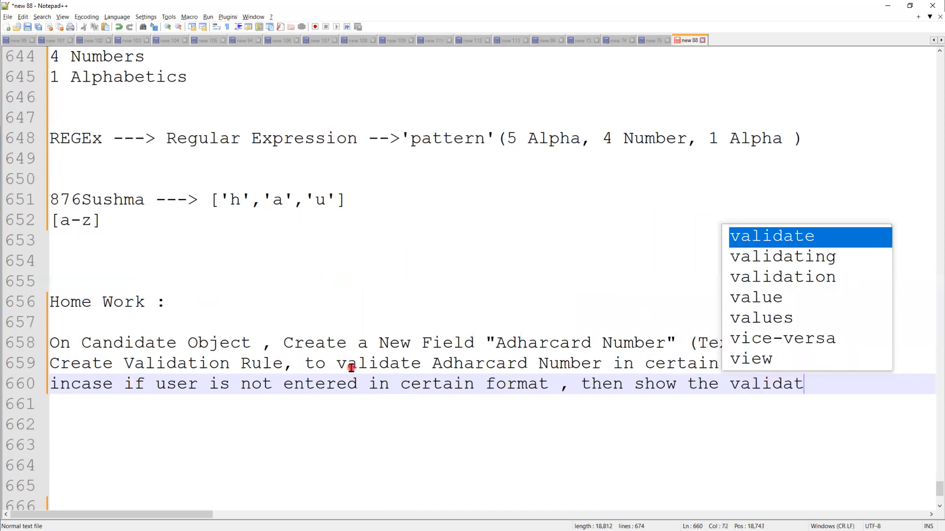
type("ion error")
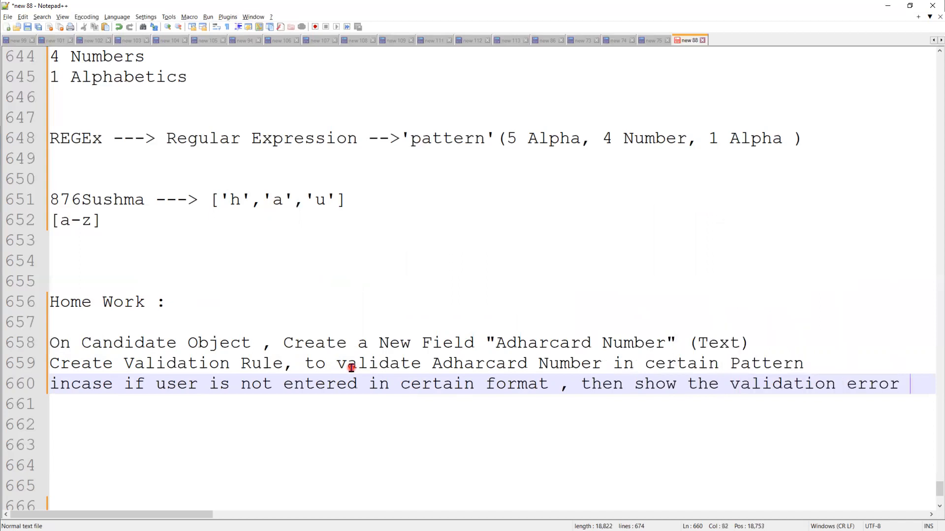
key("Return")
type("mes")
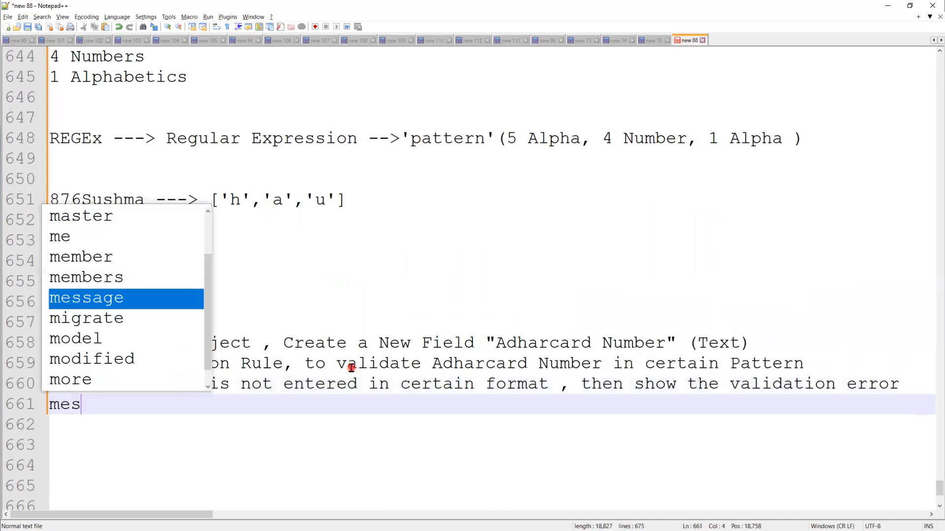
type("sage.")
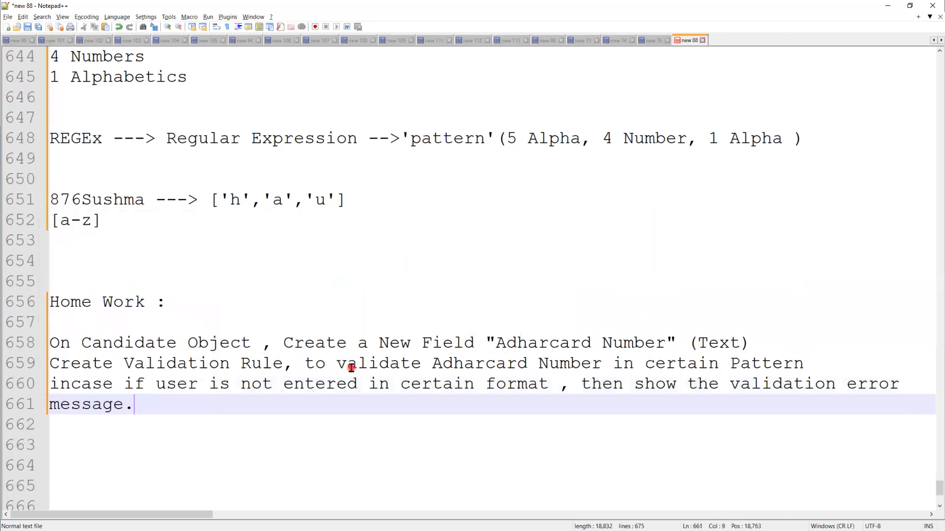
key("Down")
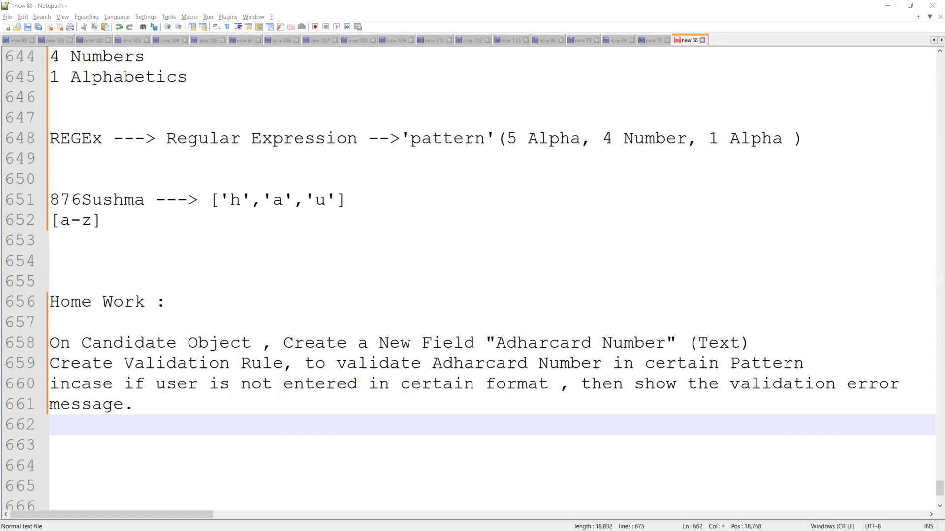
Write 'IP Address :' on line 663 followed by lines 0.0.0.0 and 255.255.255.255
left_click(231, 451)
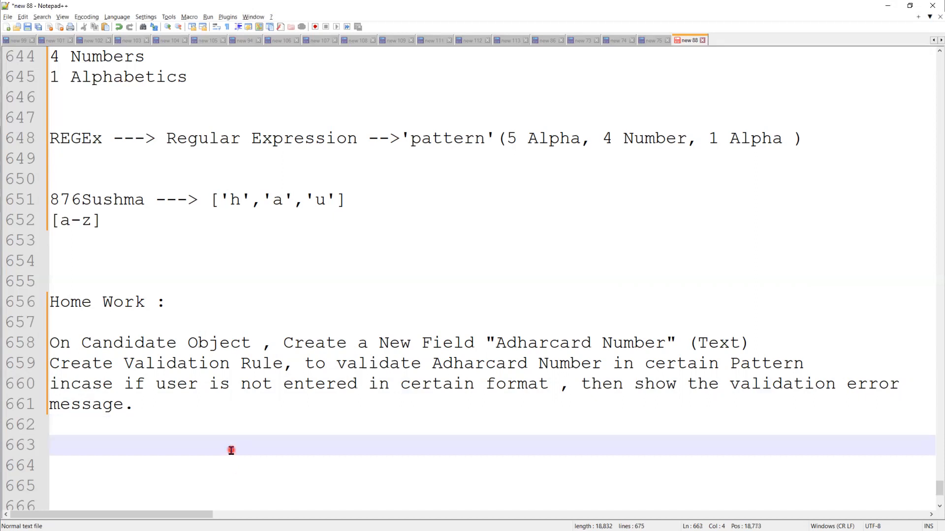
key("BackSpace")
key("BackSpace")
key("BackSpace")
type("IP Address :")
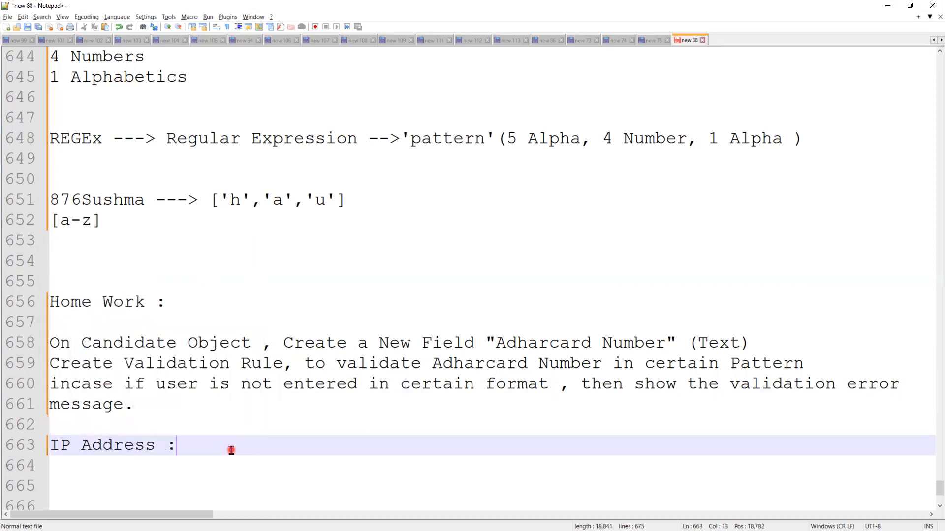
key("Return")
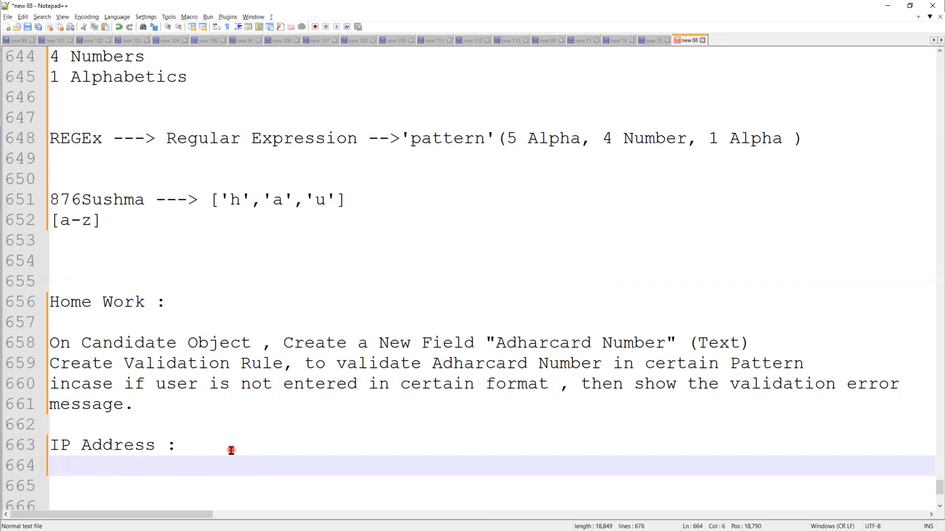
type("0.0.0.0")
key("Return")
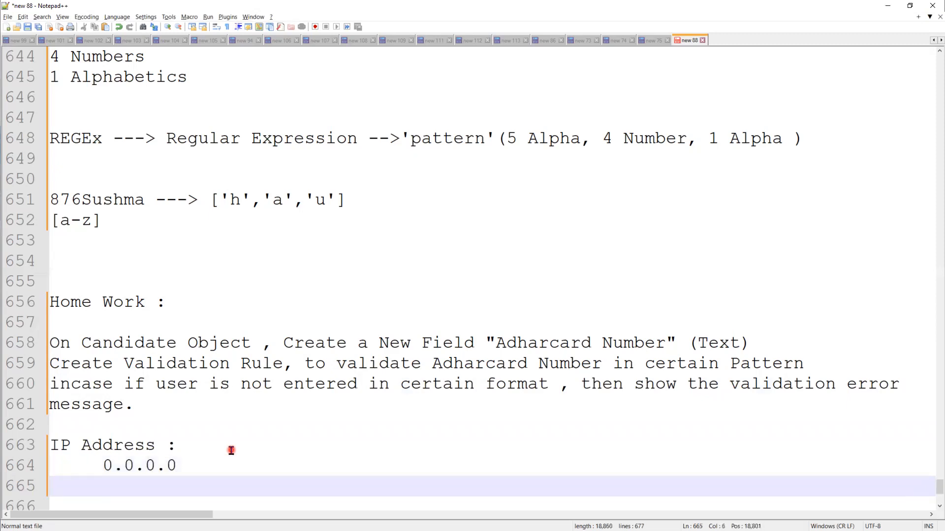
type("255.255.255")
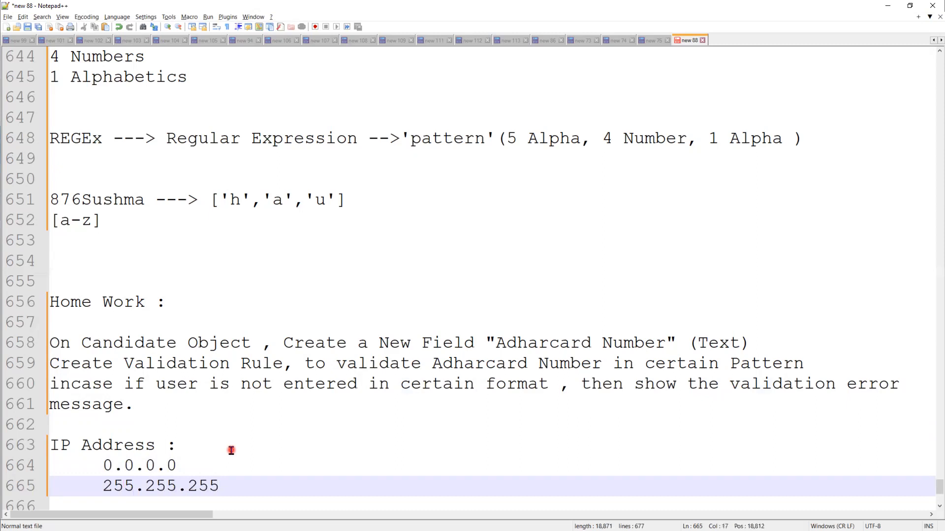
type(".255")
key("Return")
key("Return")
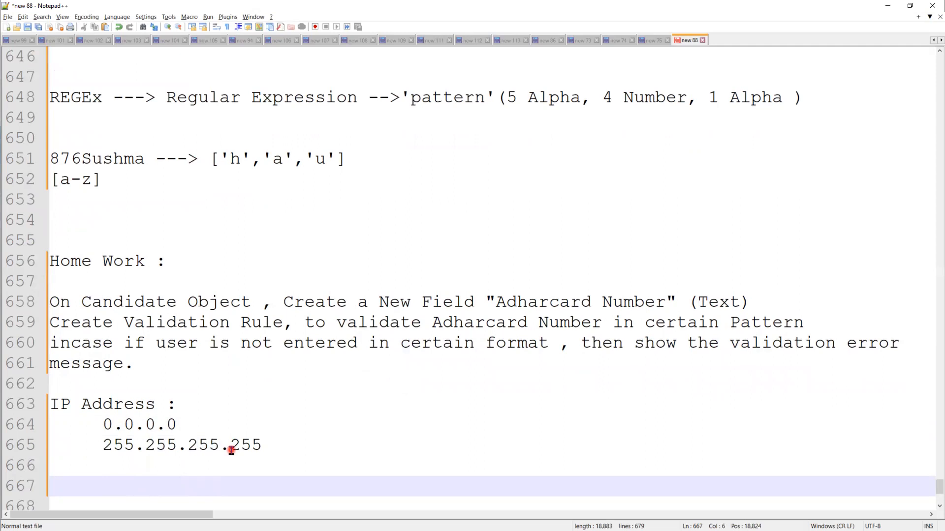
Highlight the IP address range lines and the Adharcard field name in the homework
left_click_drag(135, 445, 143, 445)
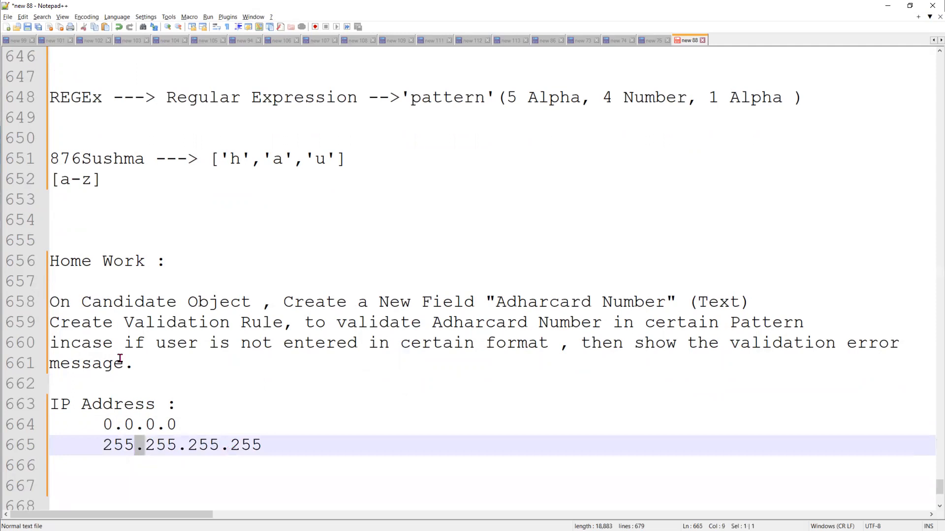
left_click(253, 438)
left_click_drag(256, 443, 81, 424)
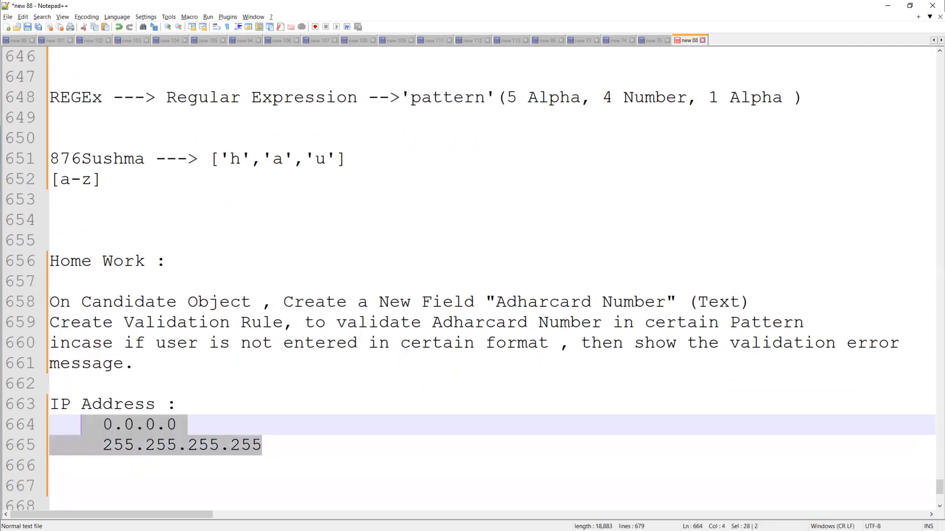
key("alt+Tab")
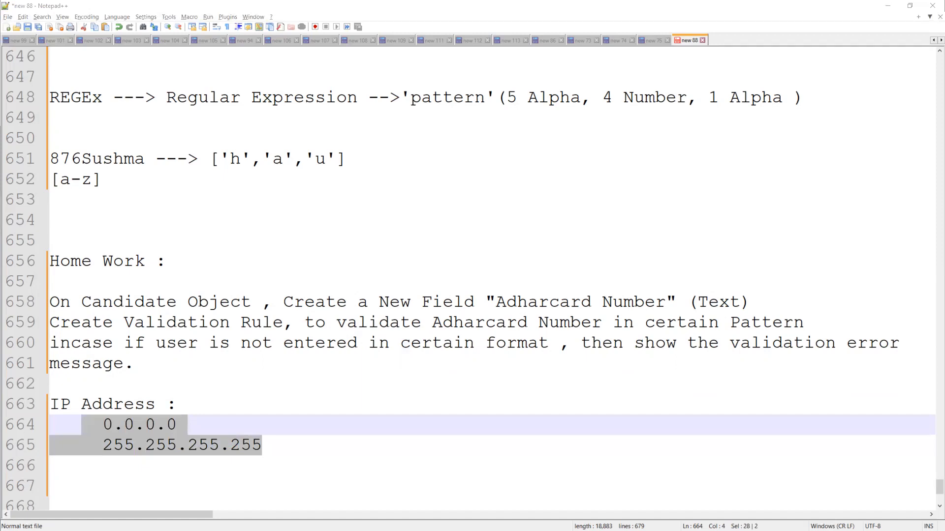
key("alt+Tab")
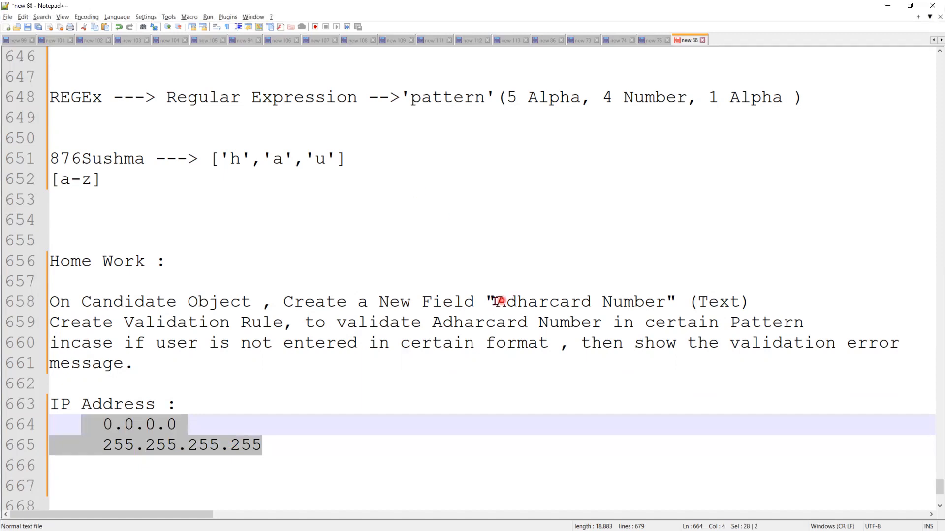
left_click_drag(496, 301, 635, 302)
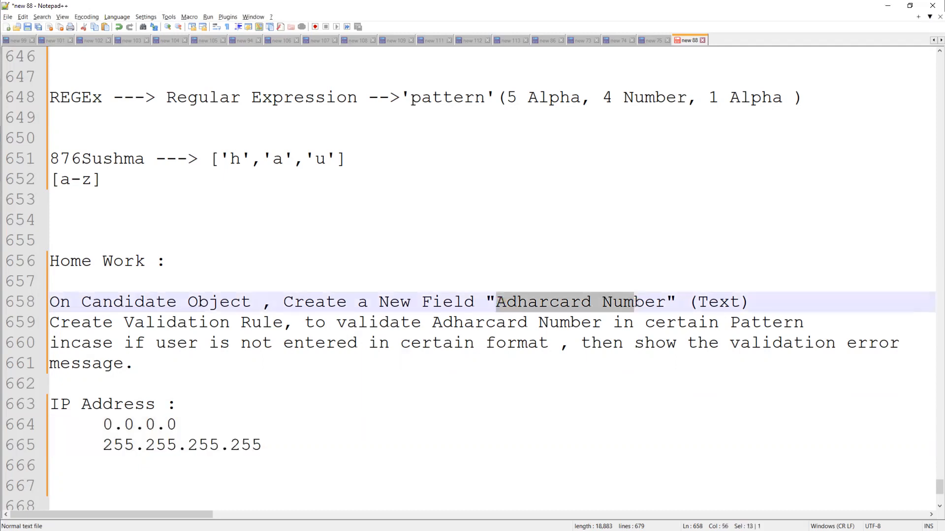
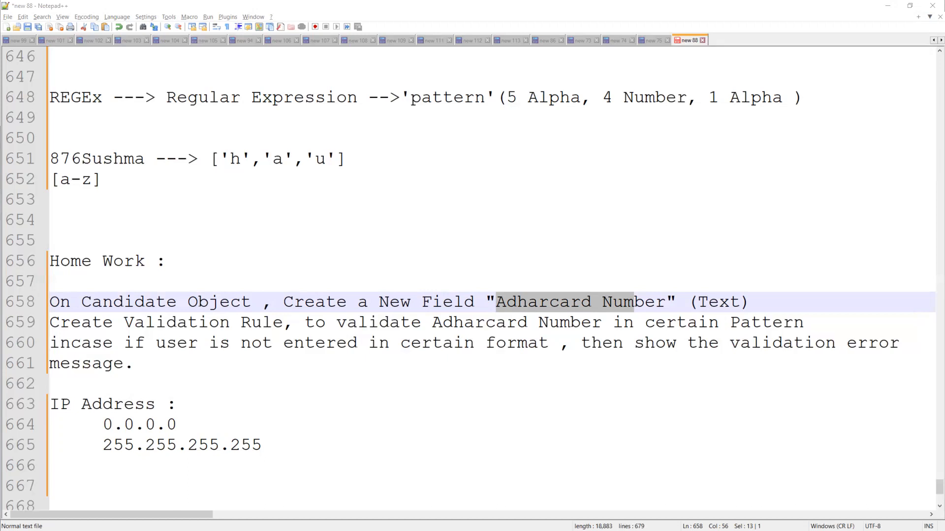
Append ' --12 digits' after '(Text)' on the Adharcard Number line 658
left_click(331, 445)
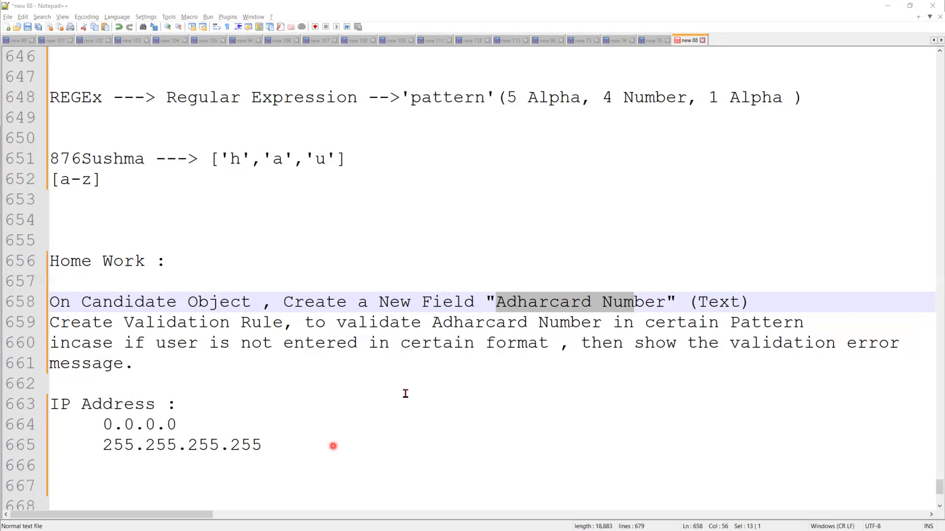
left_click(828, 299)
type("--12")
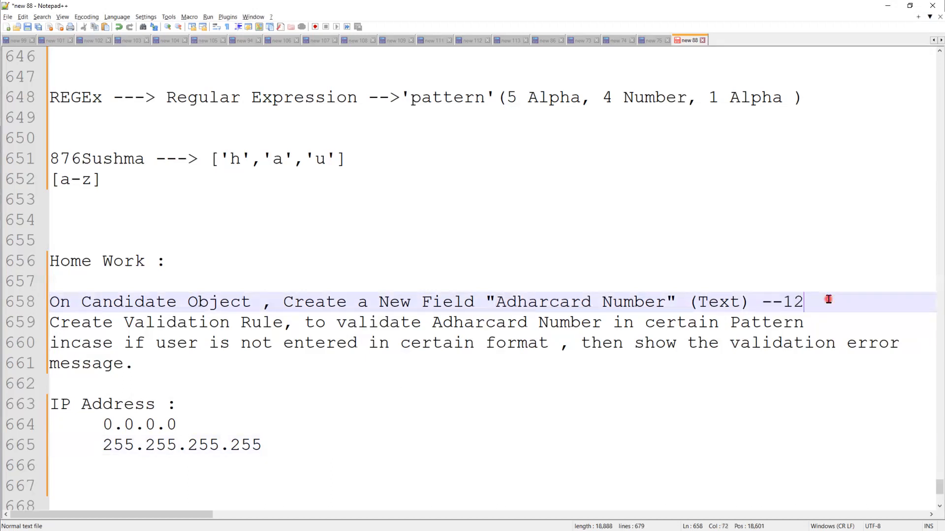
type(" digits")
Add the example format line 'xxx-xxxx-xxx-456' beneath the Adharcard Number note
key("Return")
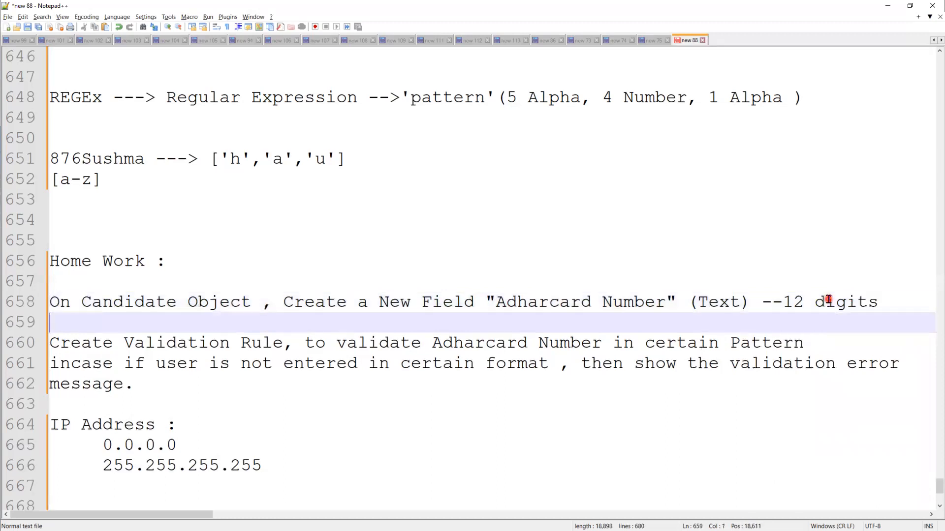
key("Return")
key("Up")
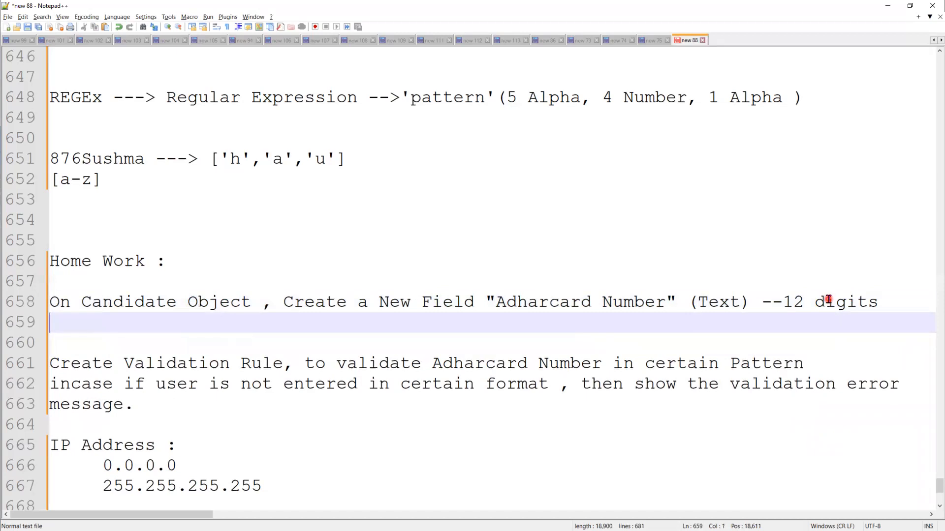
type("xxx-xxxx-")
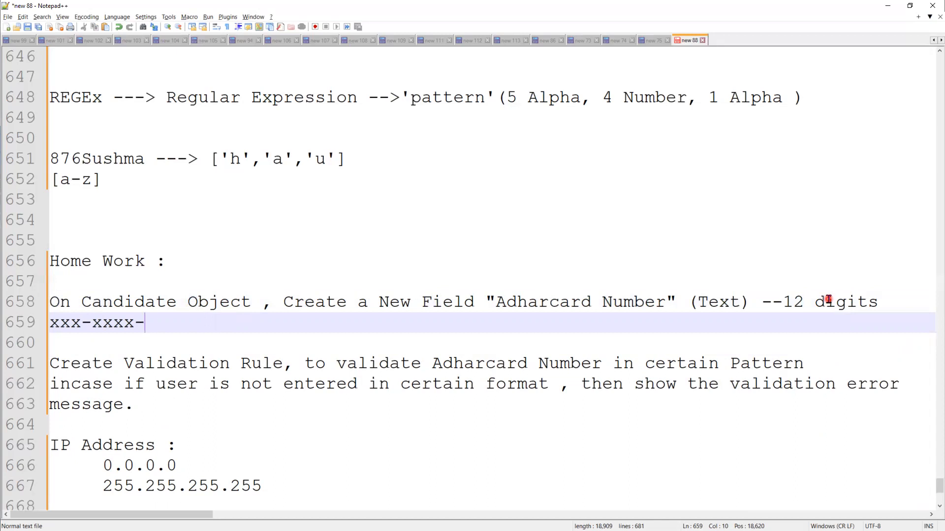
type("x")
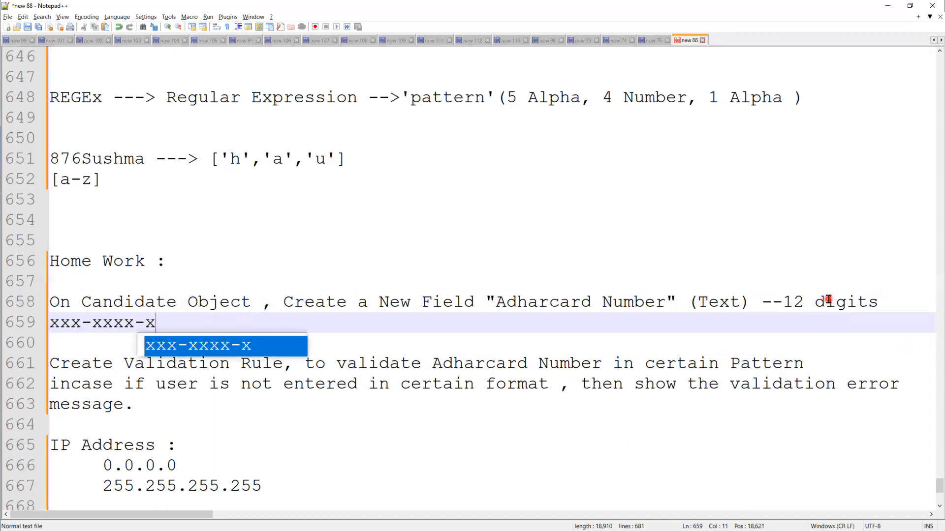
type("xx-4567")
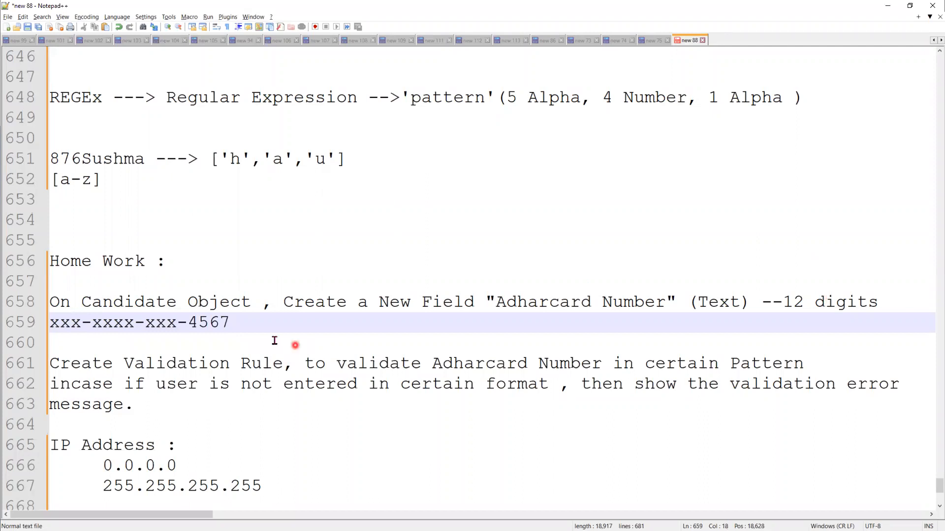
key("BackSpace")
left_click_drag(227, 323, 33, 318)
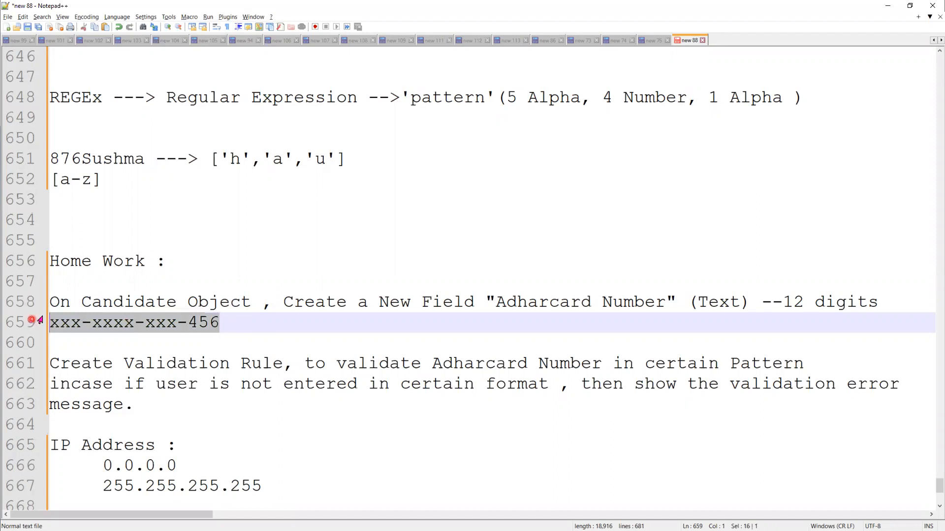
left_click(787, 303)
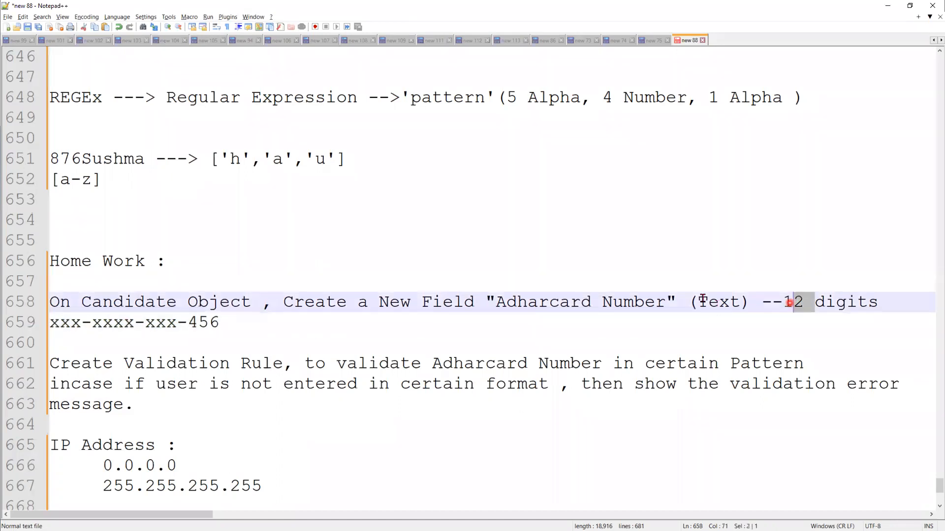
left_click_drag(698, 302, 719, 302)
double_click(737, 305)
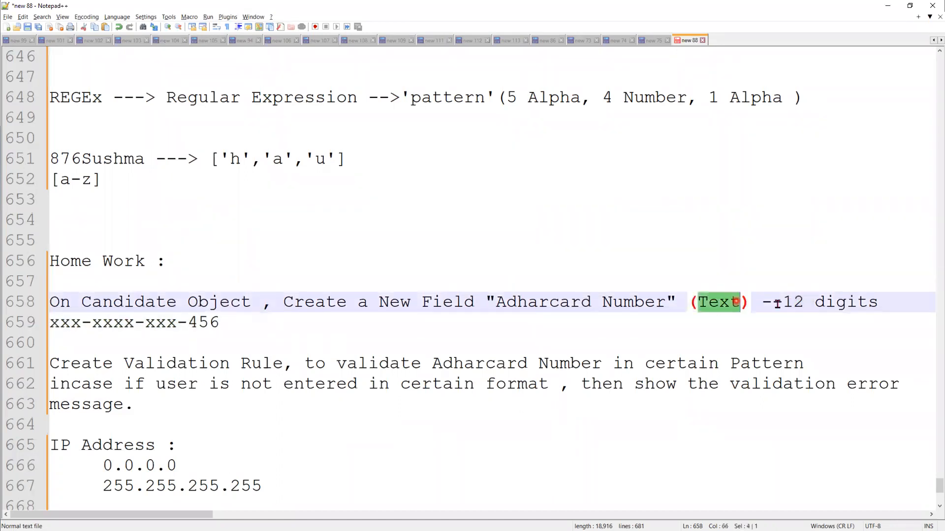
left_click_drag(784, 302, 803, 306)
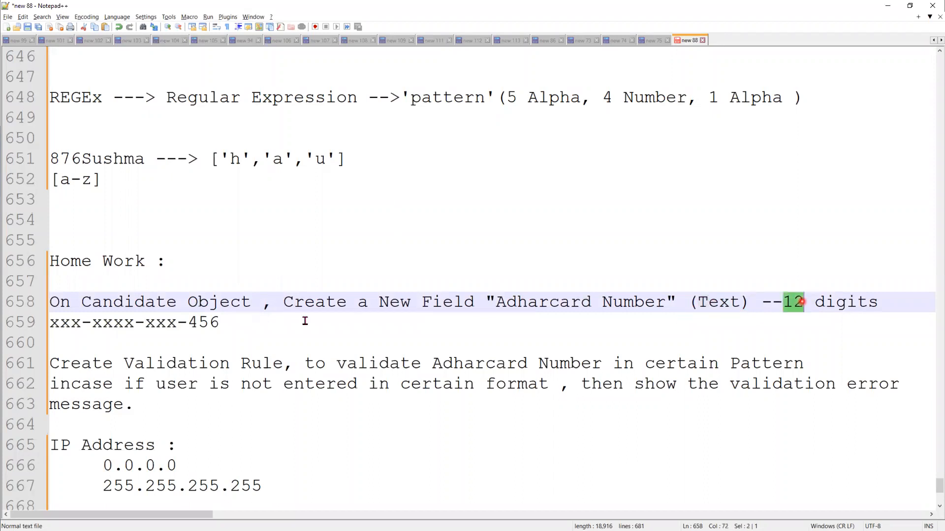
left_click(244, 322)
left_click(58, 324, "shift")
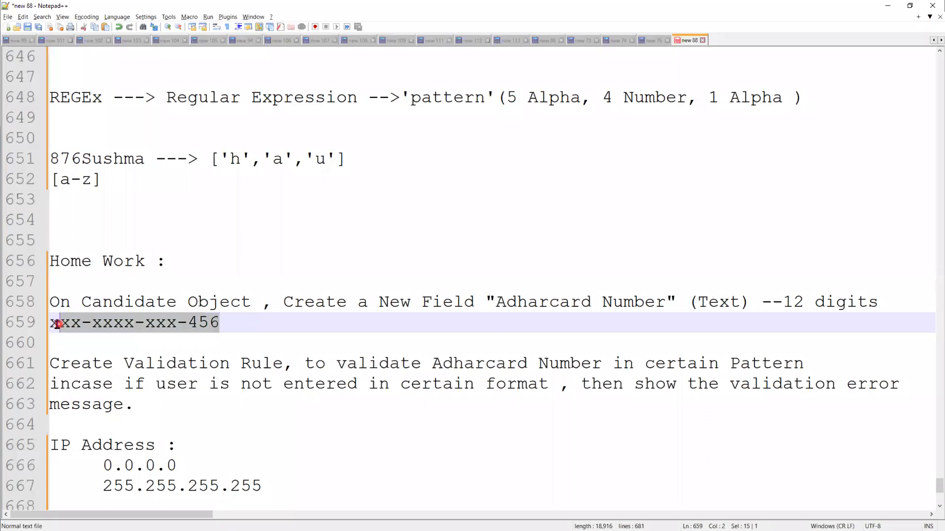
left_click(97, 324)
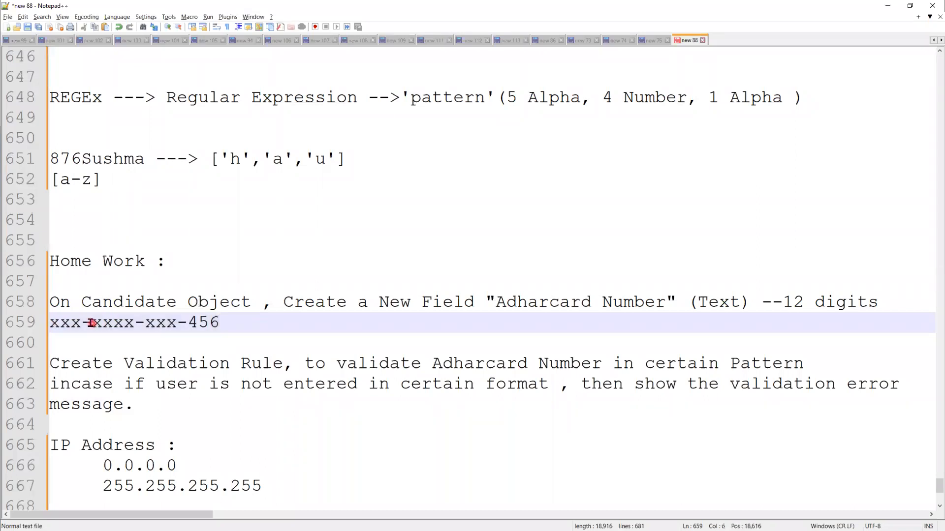
left_click_drag(92, 324, 82, 327)
left_click_drag(143, 323, 135, 323)
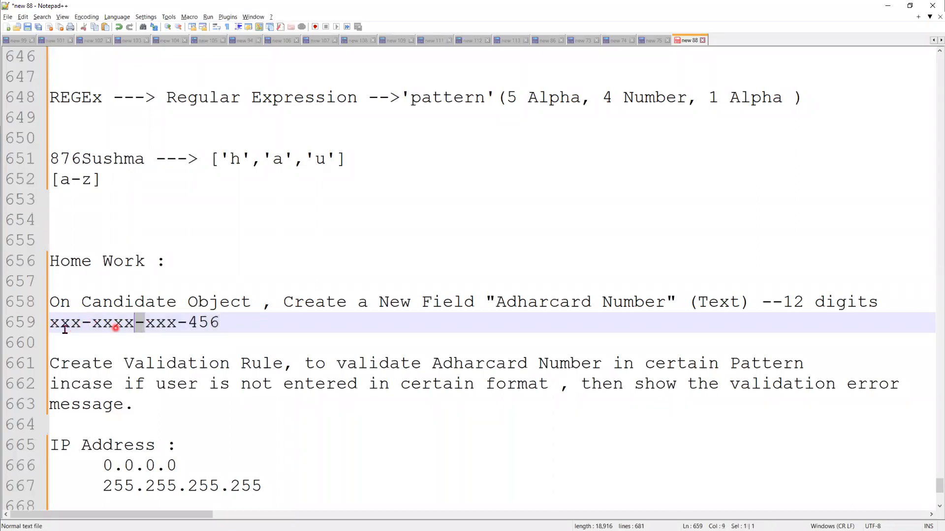
left_click(249, 323)
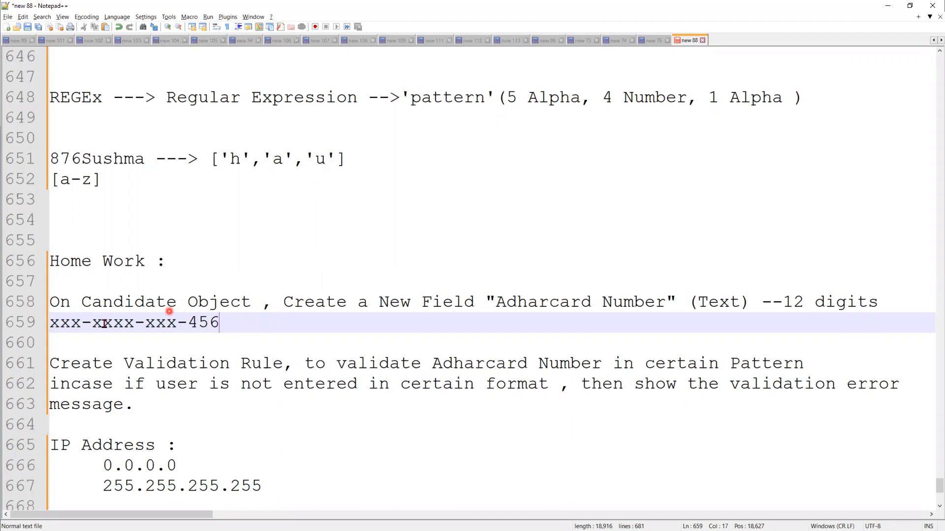
left_click(87, 323)
key("shift+Left")
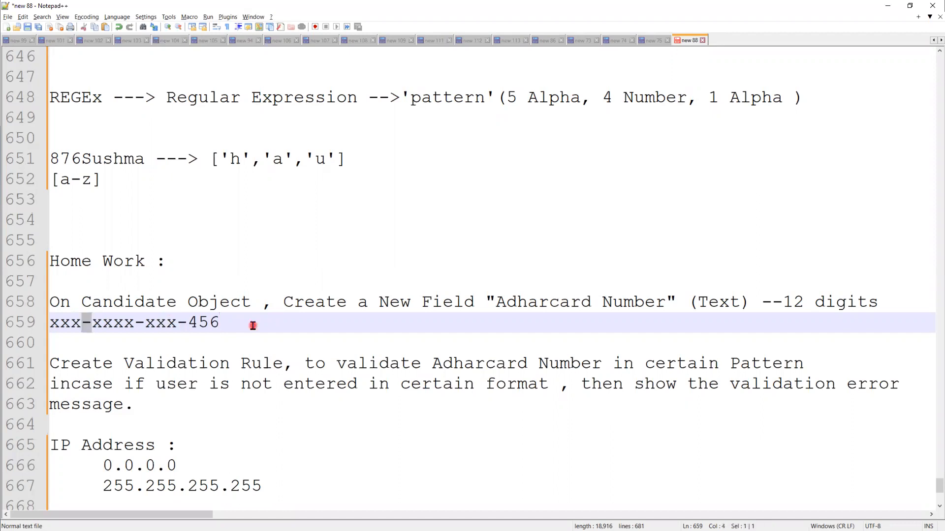
double_click(140, 324)
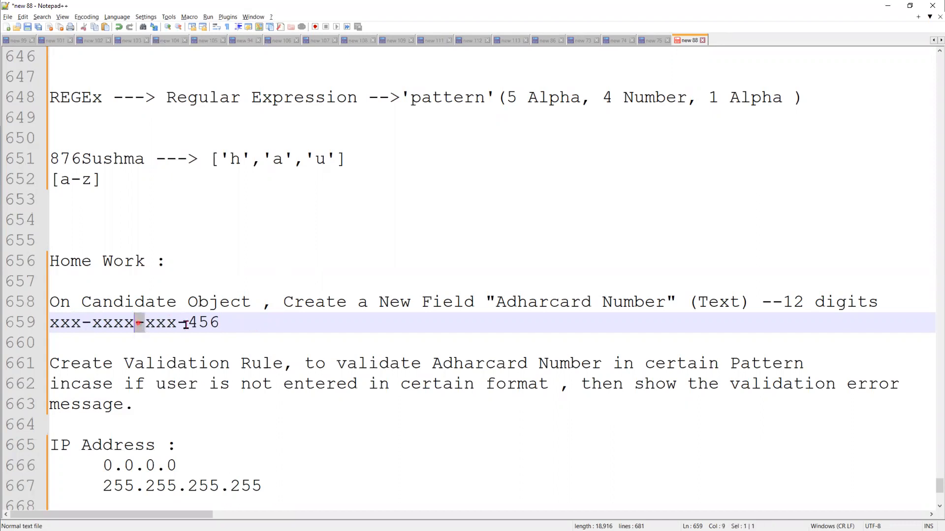
left_click(185, 325)
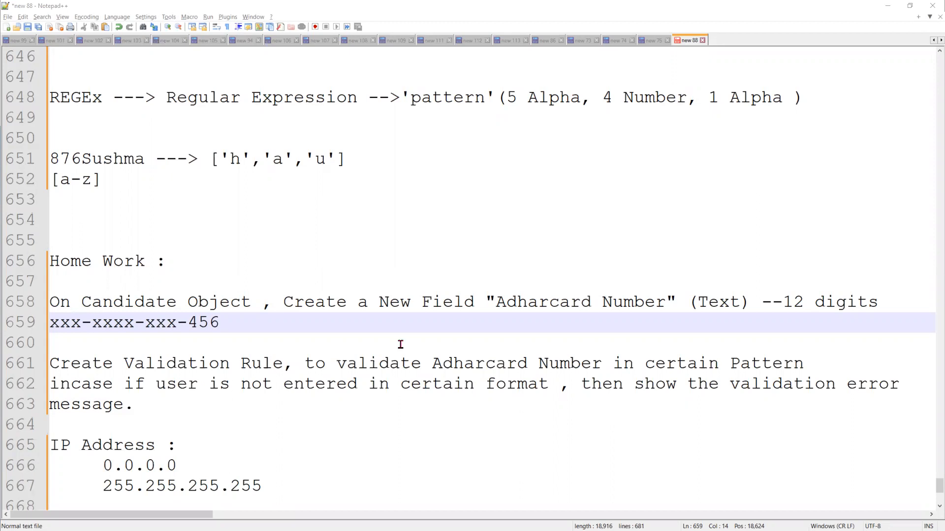
Insert a blank line below the example and remove the empty line's indentation
left_click(322, 334)
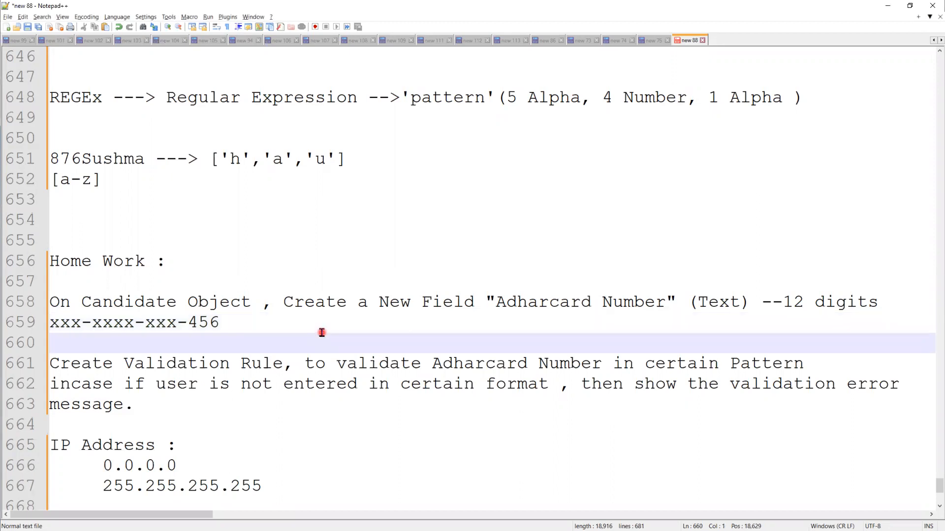
key("Return")
scroll(320, 327, "down", 1)
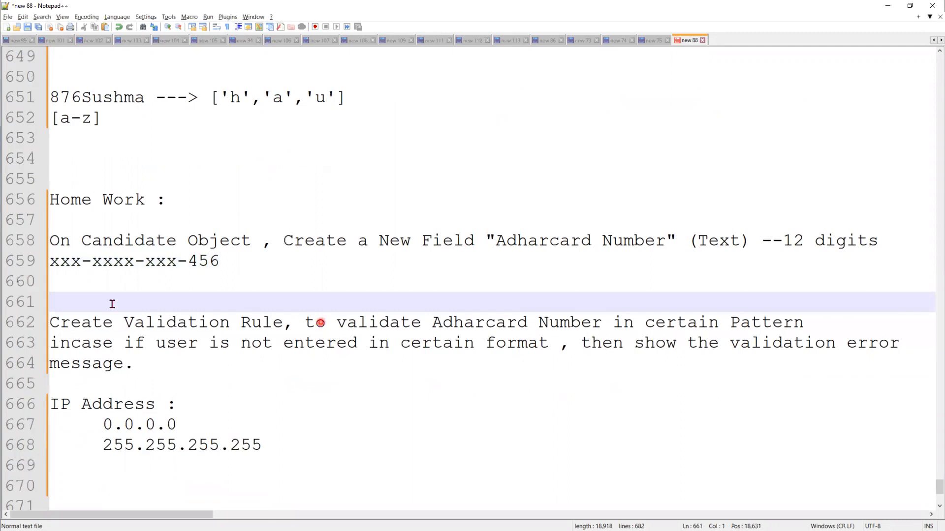
scroll(160, 299, "down", 3)
left_click(160, 299)
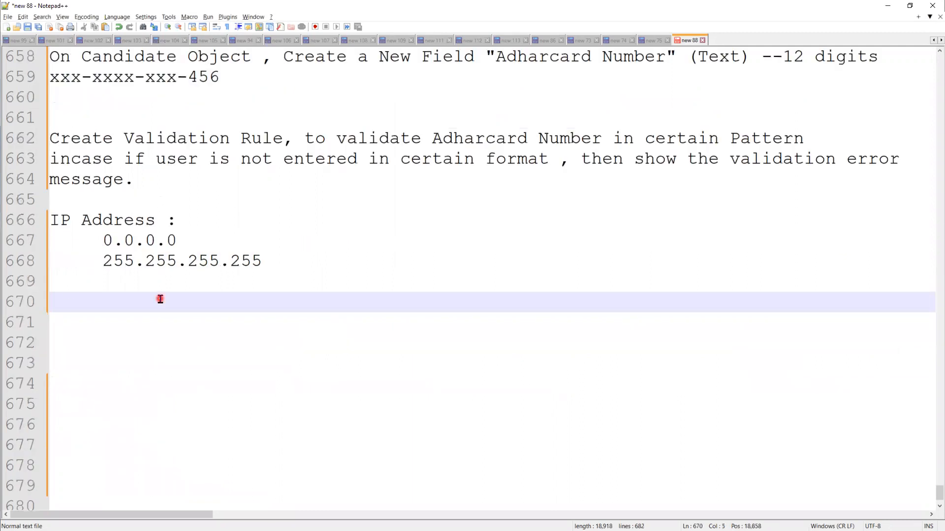
scroll(583, 185, "up", 1)
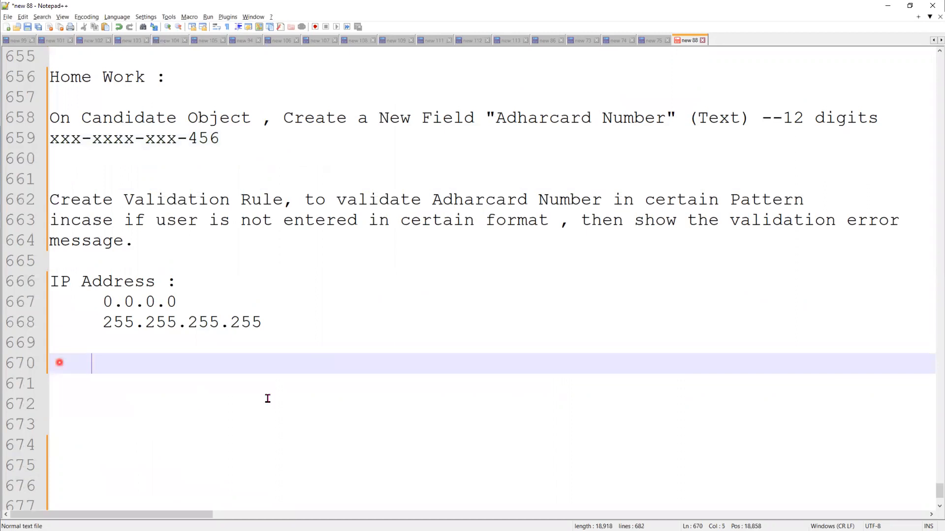
key("BackSpace")
key("BackSpace")
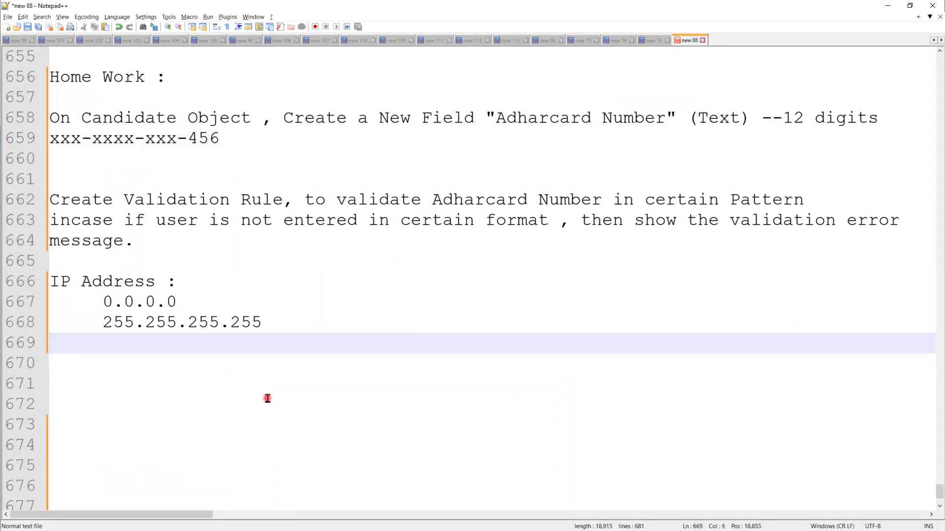
Write the task 'Create Validation rule on the Account object, to validate the phone ---10 digit'
left_click(182, 240)
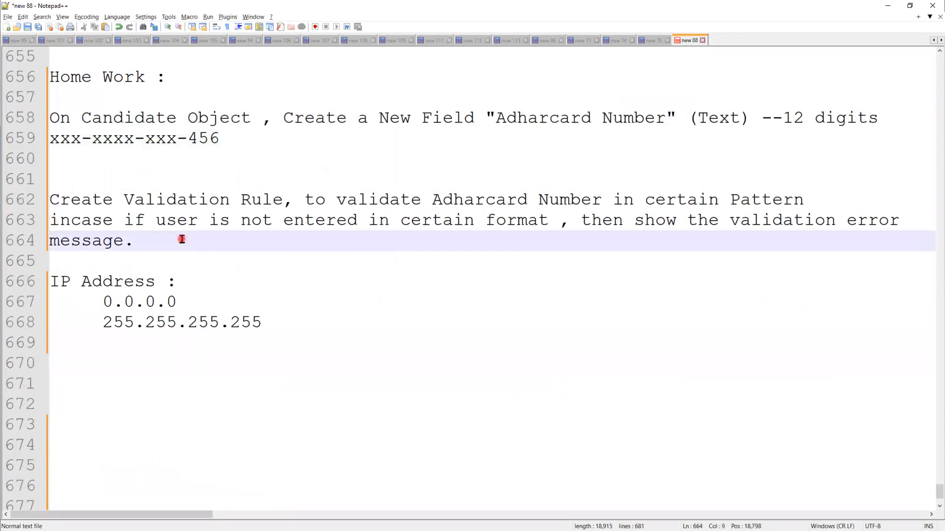
key("Return")
key("Return")
key("Return")
type("C")
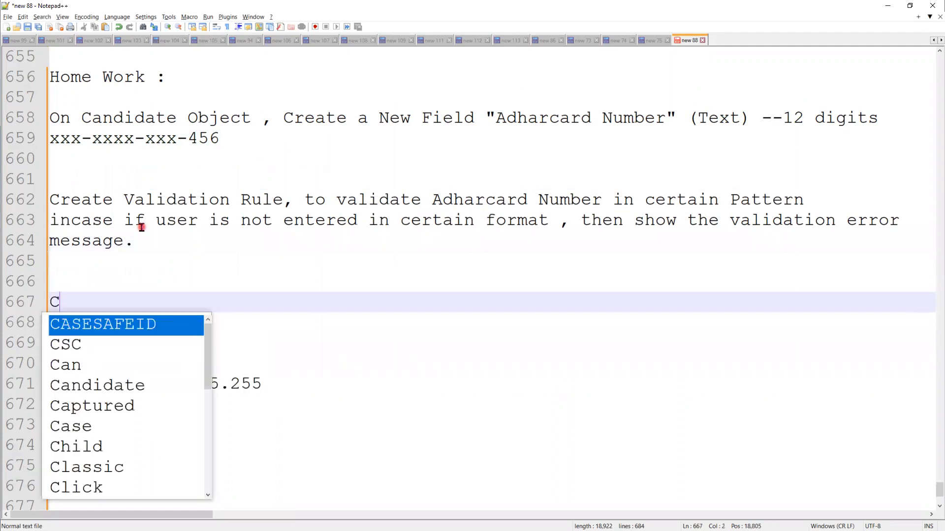
type("reate")
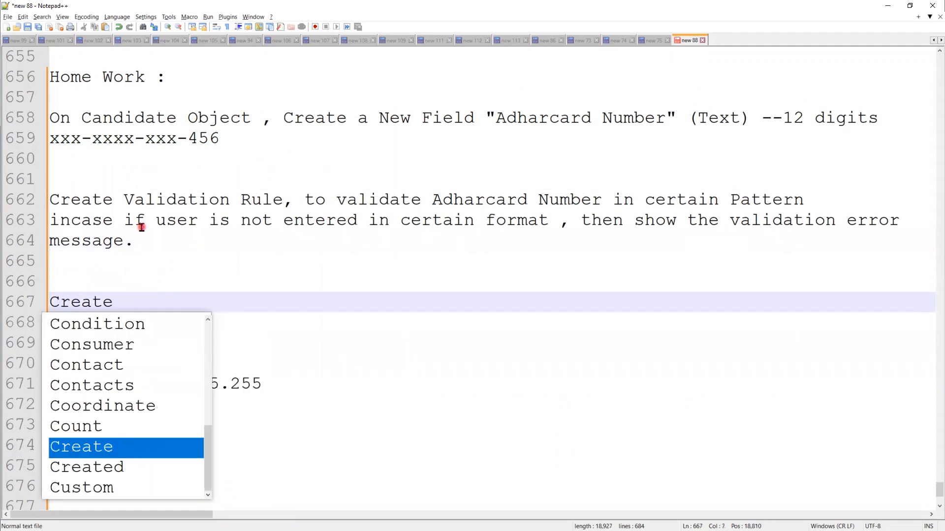
type(" Vali")
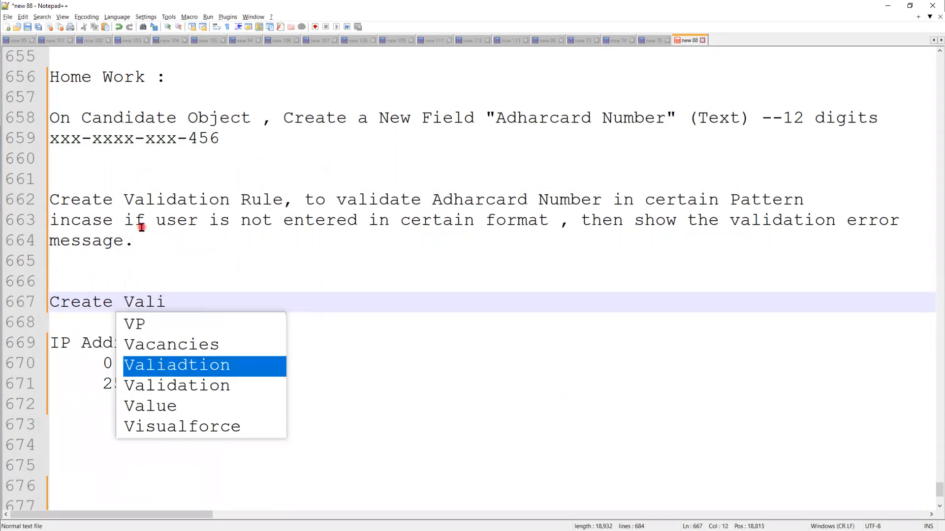
key("Down")
key("Return")
type("tion t")
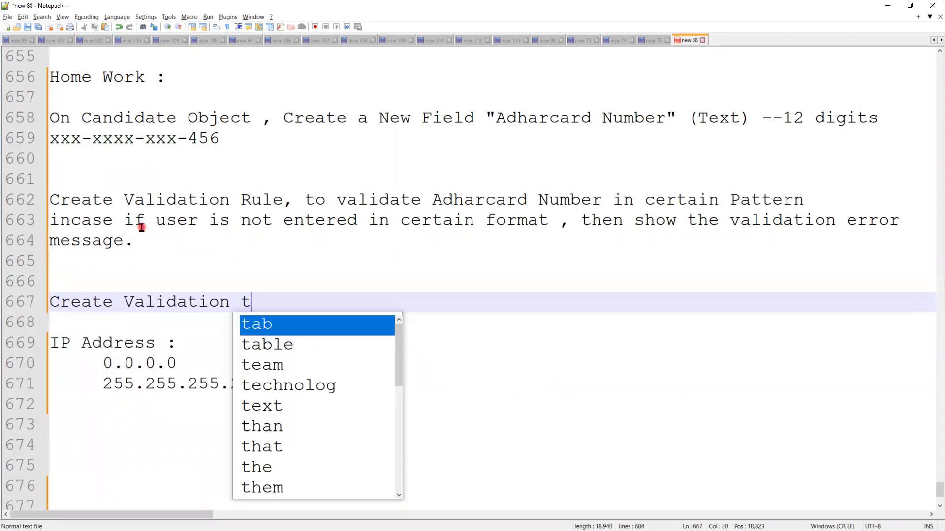
key("BackSpace")
type("rule on t")
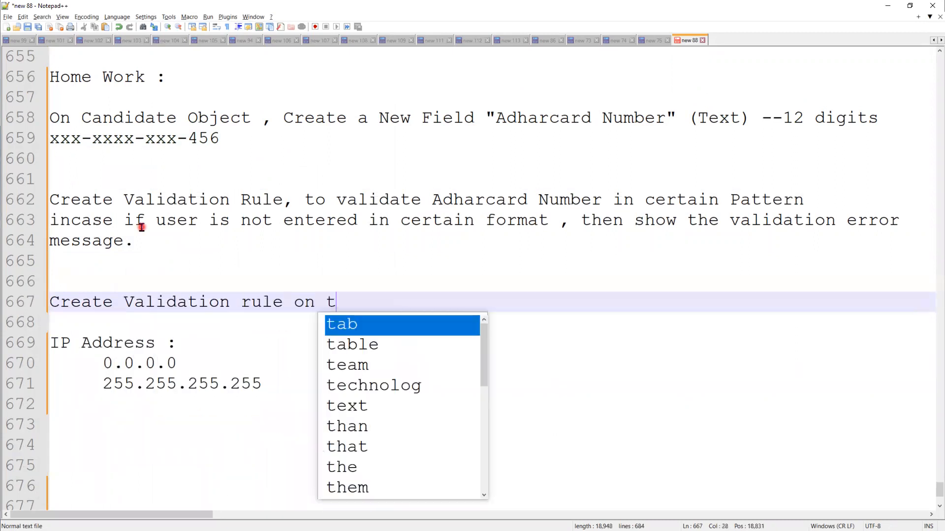
type("he Ac")
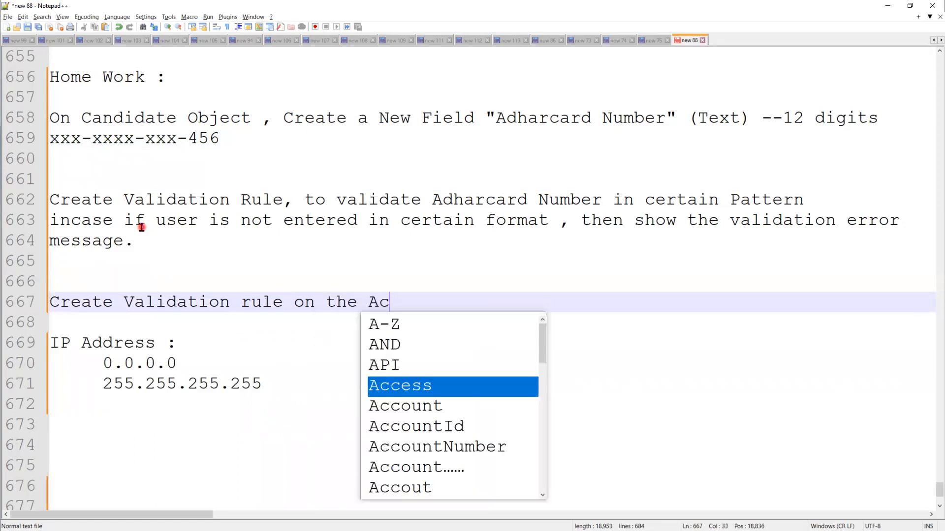
type("count")
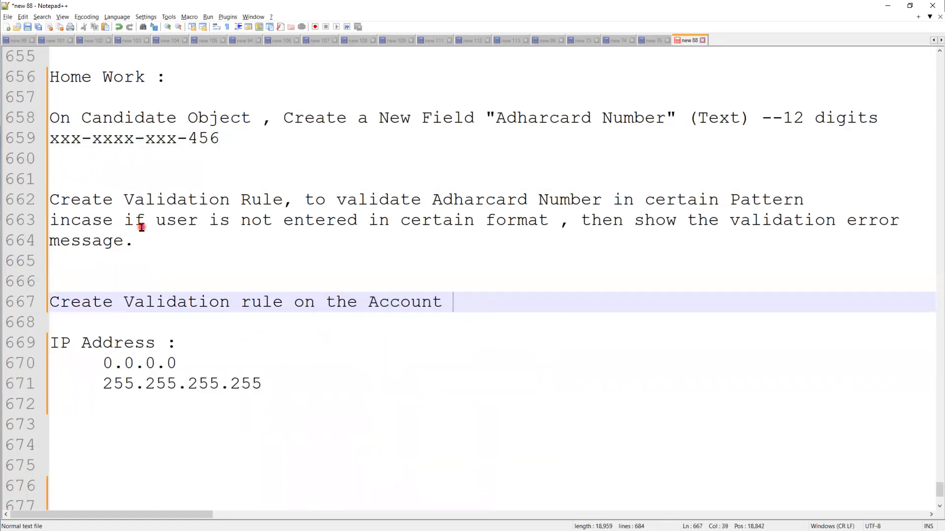
type(" object, to valida")
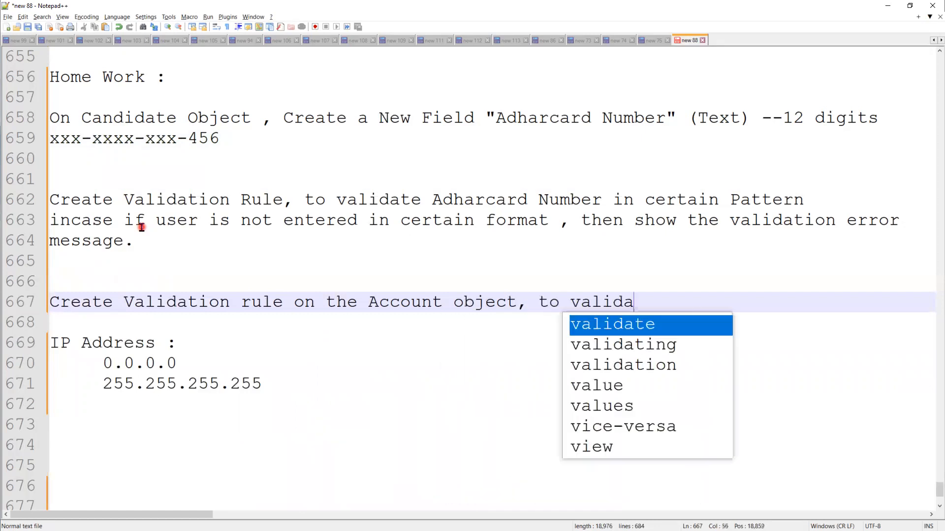
type("te the ")
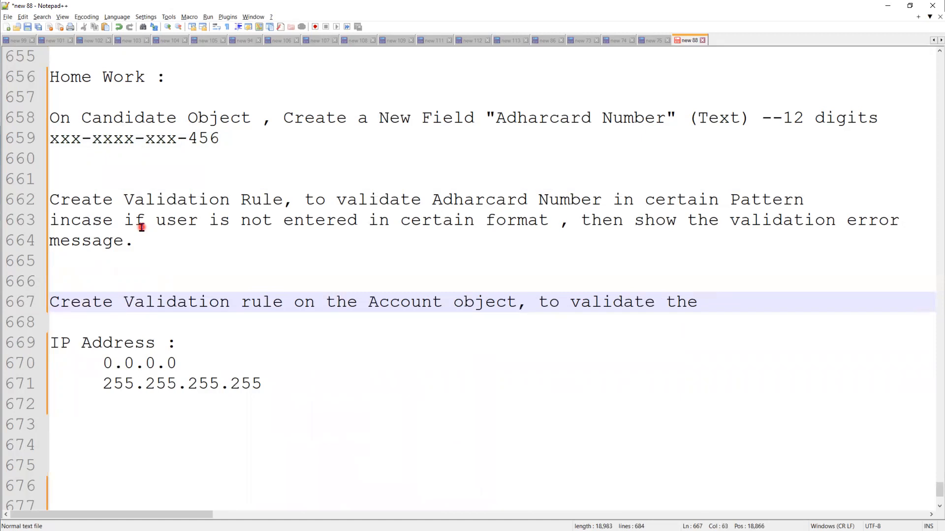
type("phone ---10digit")
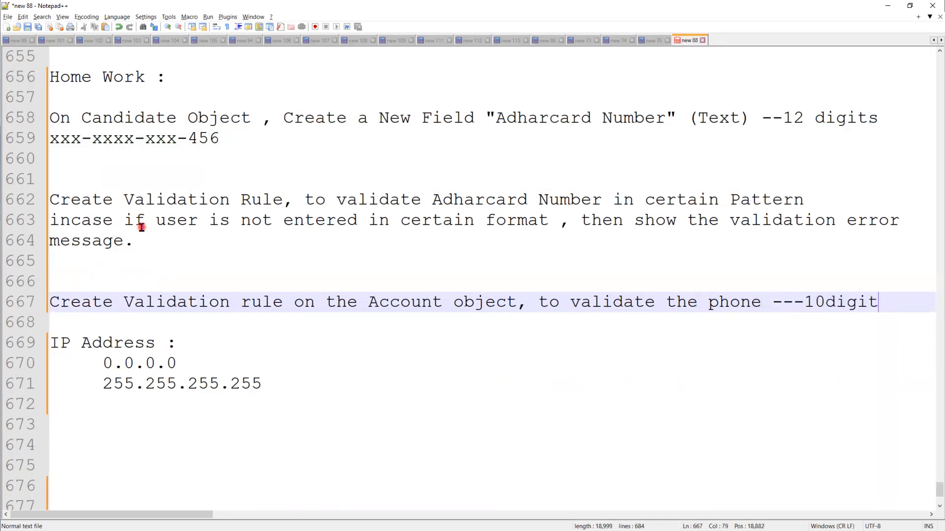
key("Left")
key("Left")
key("Left")
key("Left")
key("Left")
key("Left")
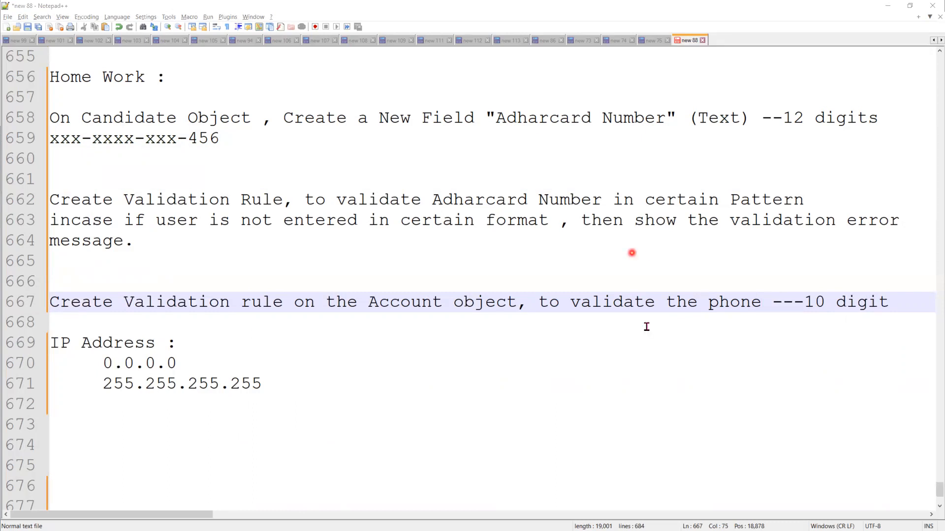
left_click(888, 302)
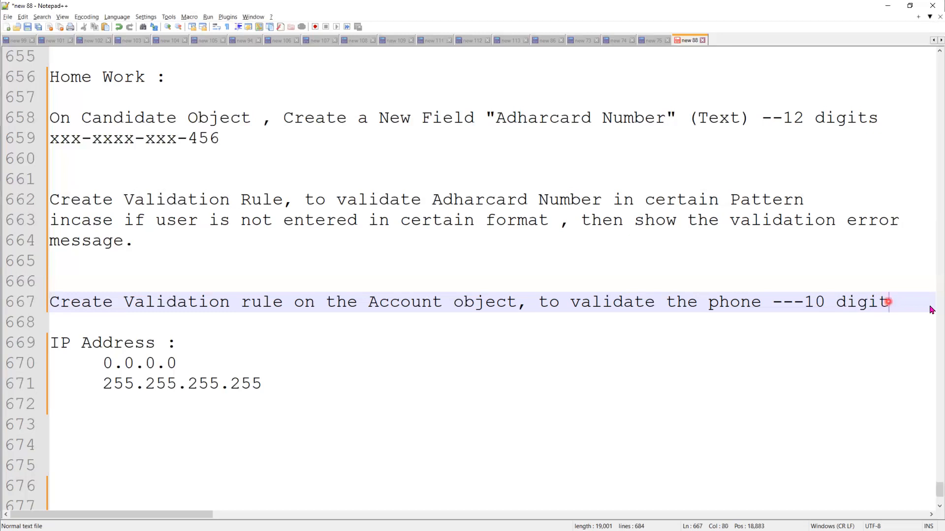
key("Return")
type("(")
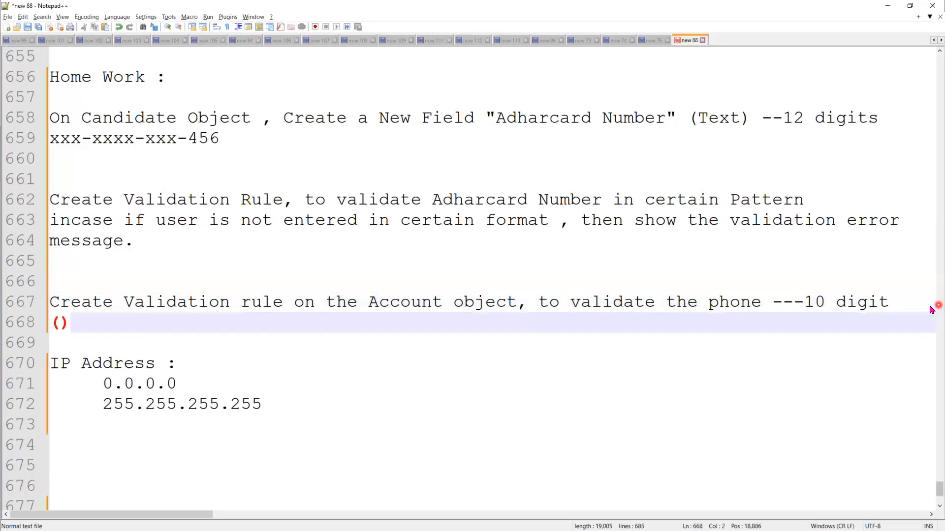
type("123")
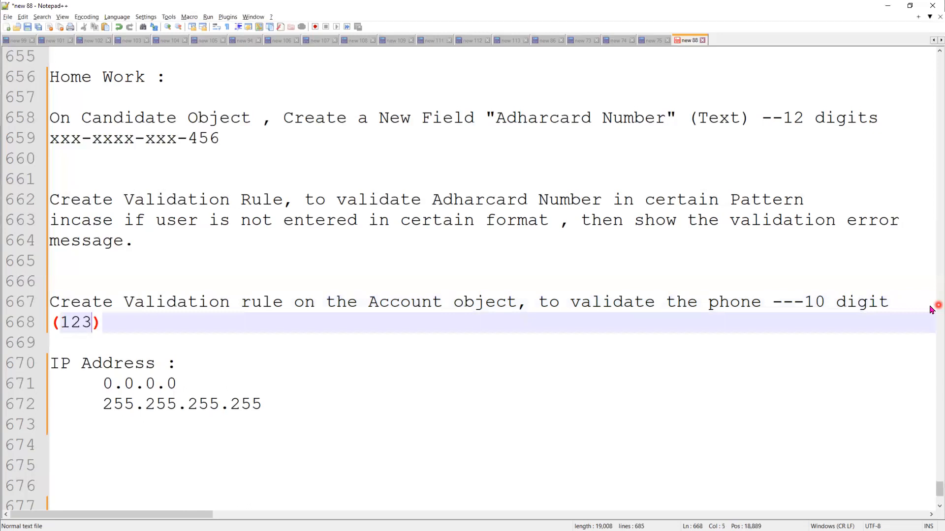
type(") 456-")
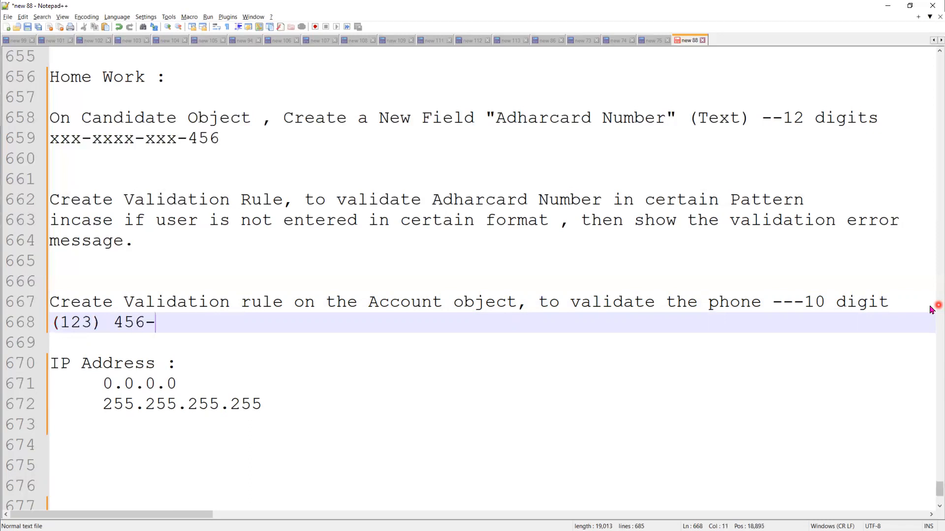
type("4445")
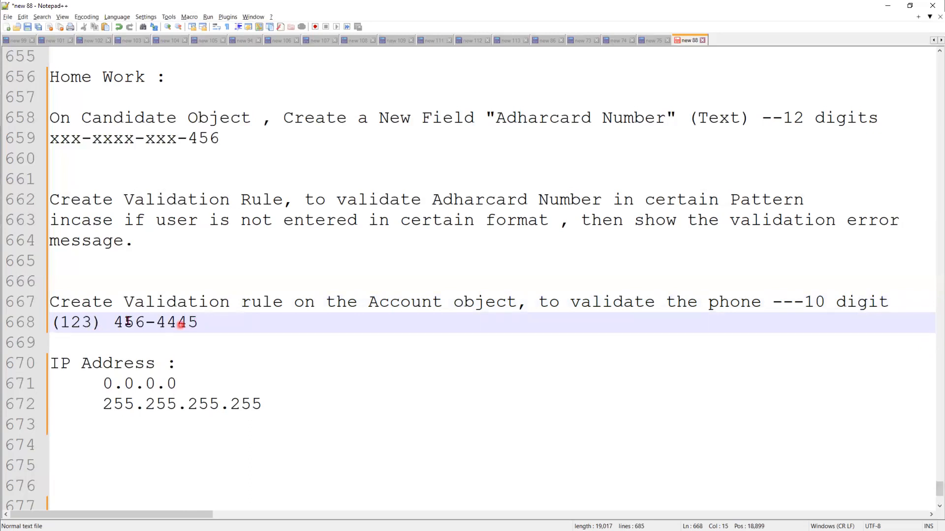
double_click(66, 322)
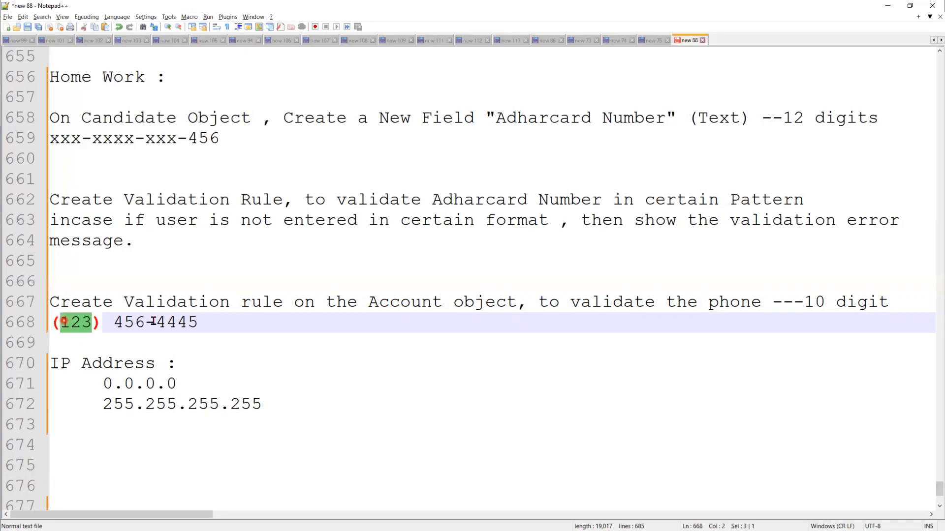
left_click_drag(156, 322, 203, 322)
left_click(136, 323)
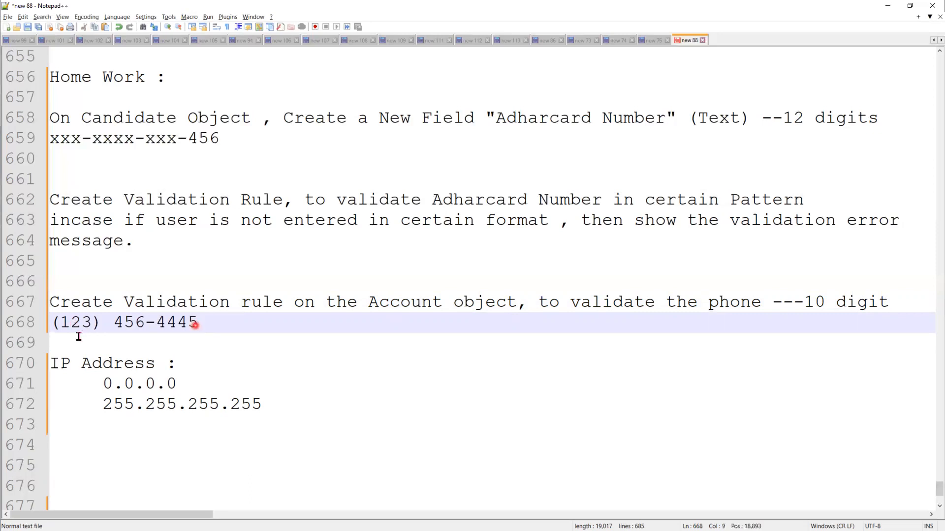
left_click(266, 330)
key("Up")
key("Return")
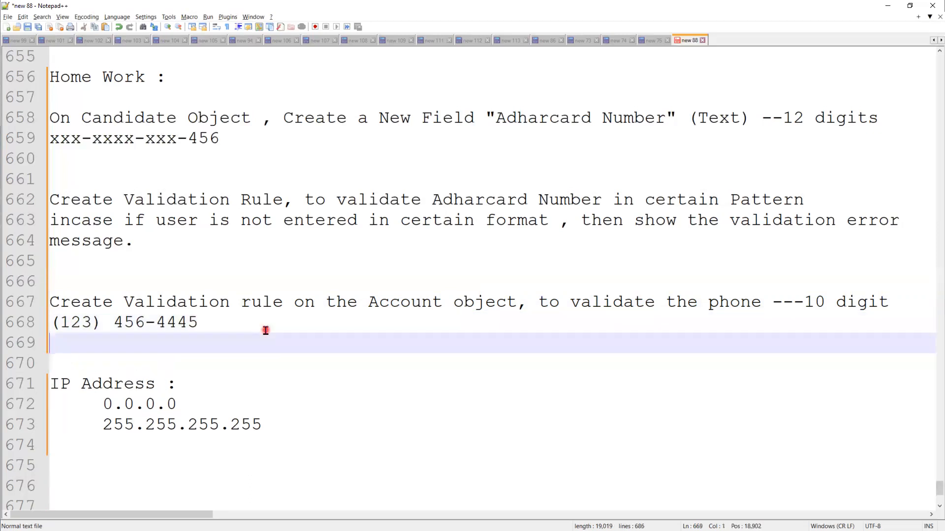
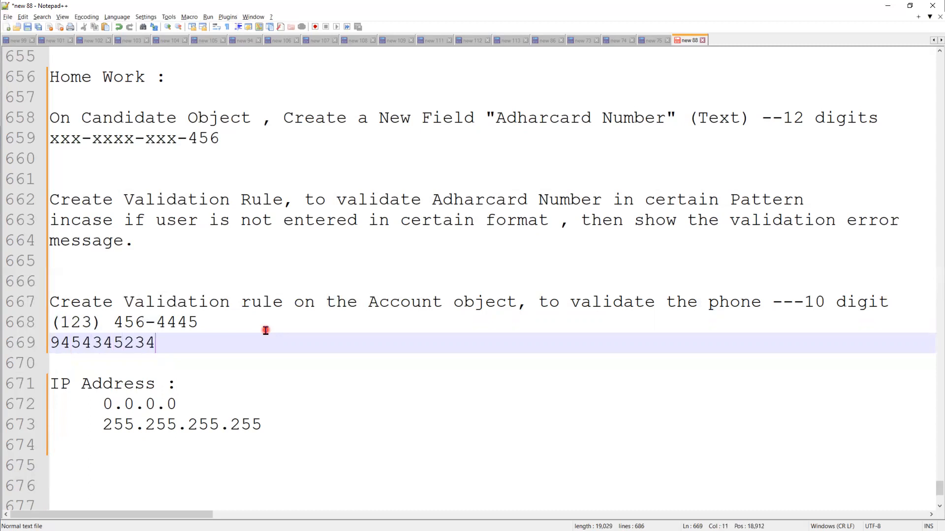
key("shift+Left")
key("shift+Left")
key("shift+Left")
key("shift+Left")
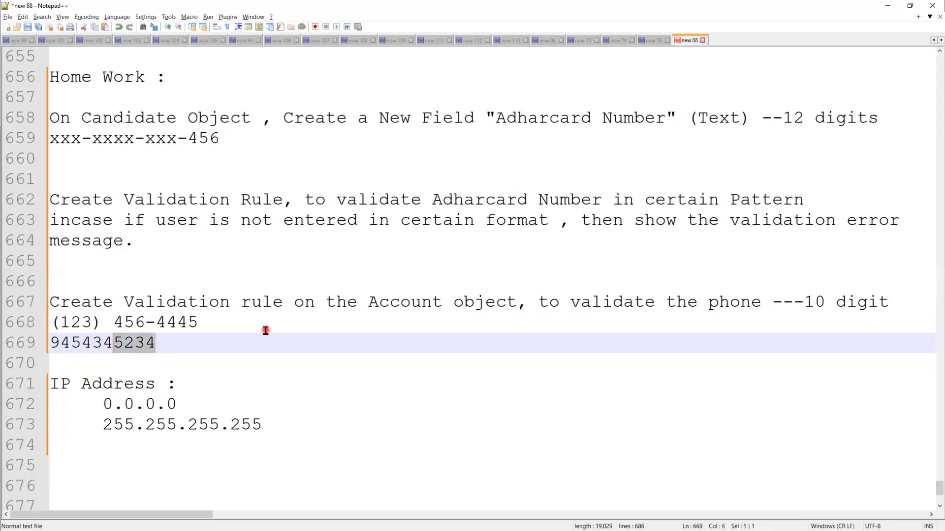
key("shift+Left")
key("shift+Left")
key("shift+Left")
key("shift+Left")
key("shift+Left")
key("shift+Left")
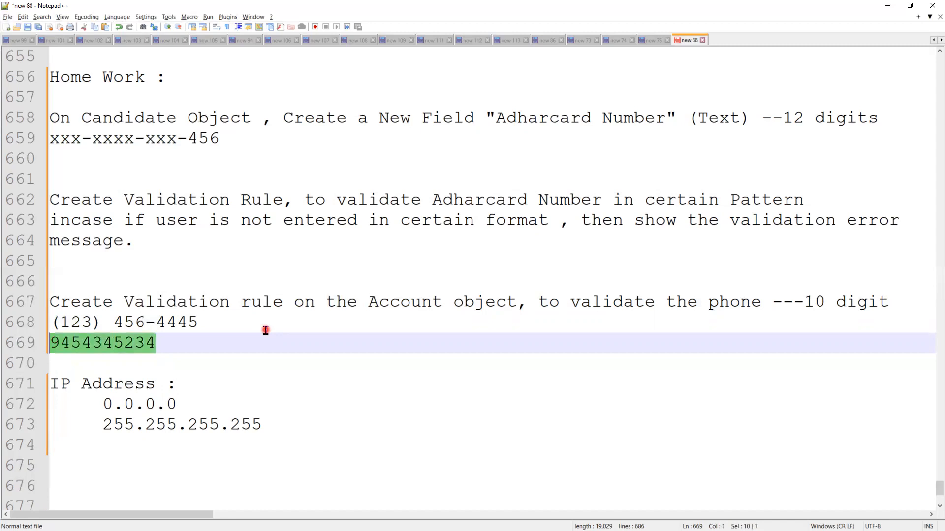
key("End")
key("Return")
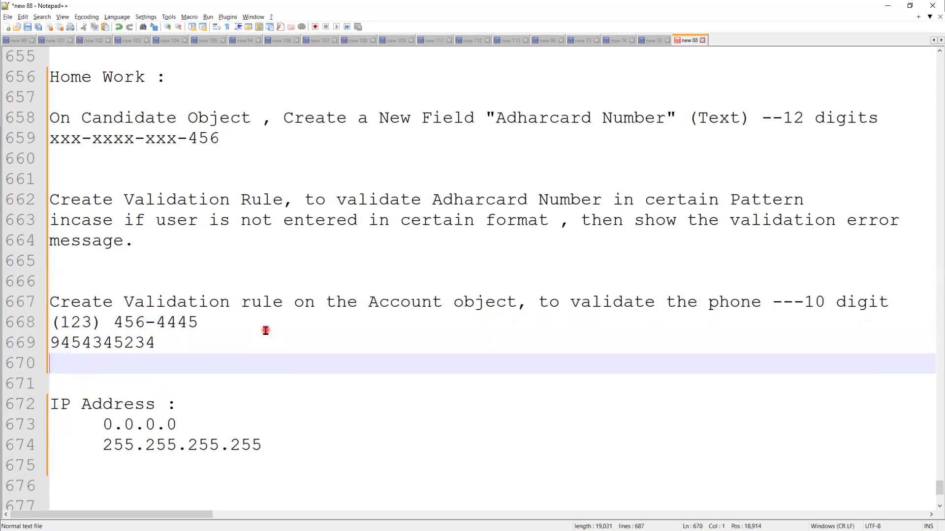
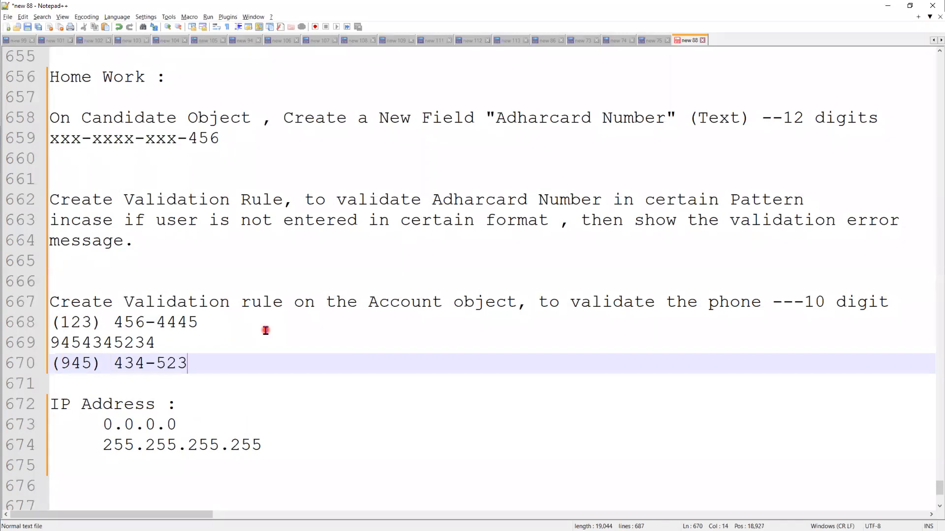
left_click_drag(222, 363, 160, 366)
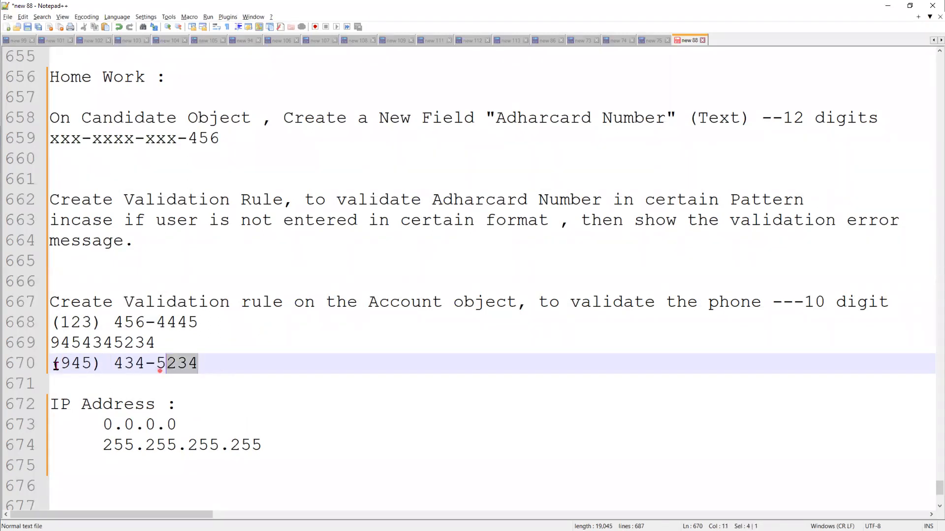
left_click_drag(54, 366, 51, 367)
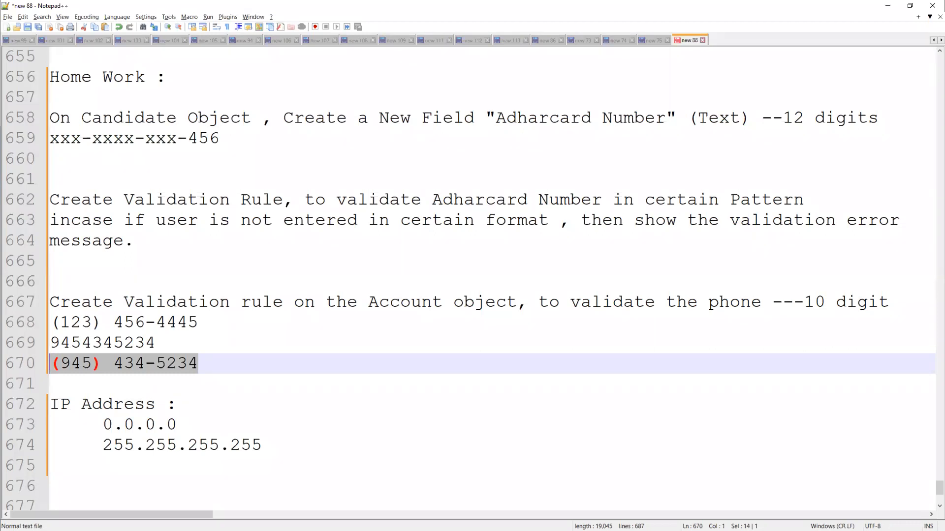
left_click(215, 358)
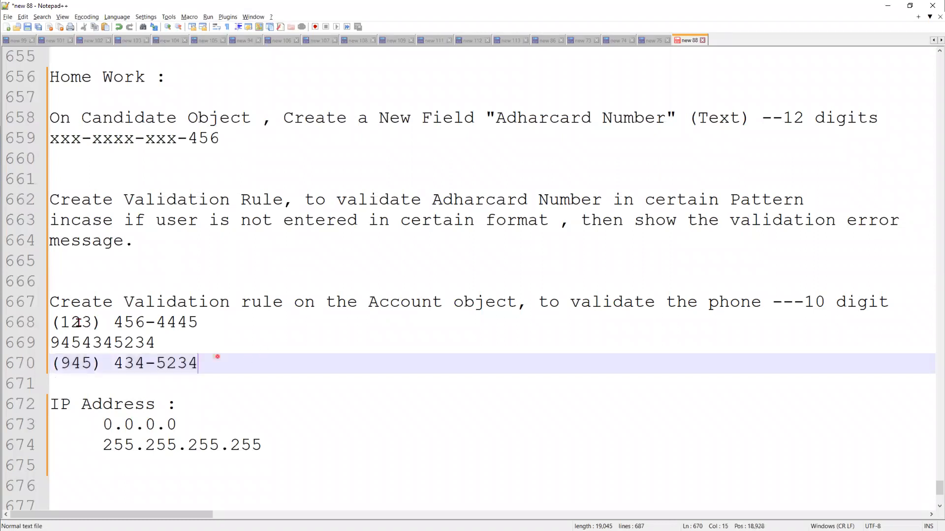
left_click(54, 322, "shift")
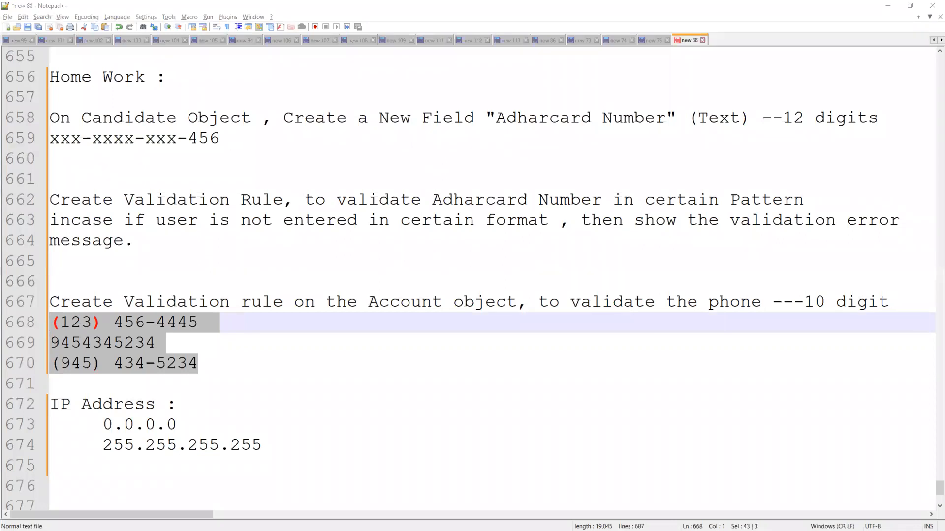
left_click(297, 424)
left_click_drag(277, 444, 125, 425)
left_click(118, 426)
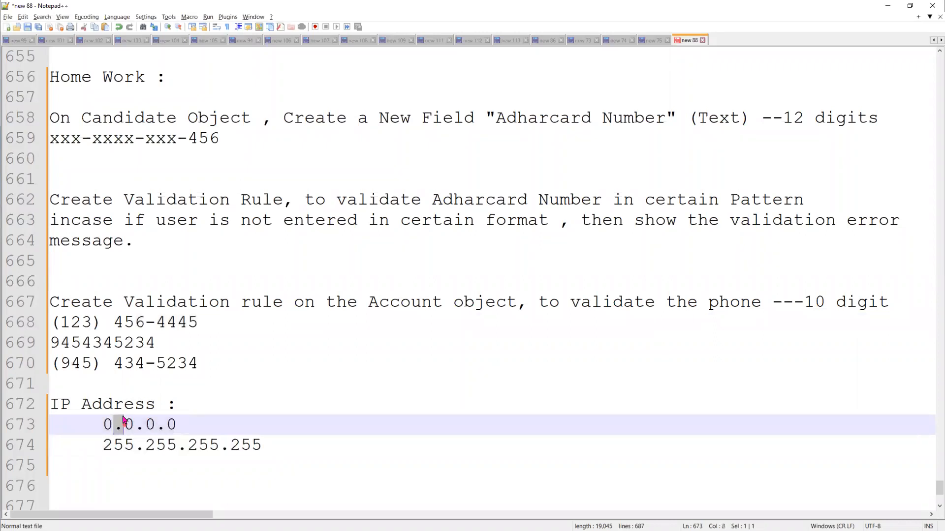
double_click(151, 325)
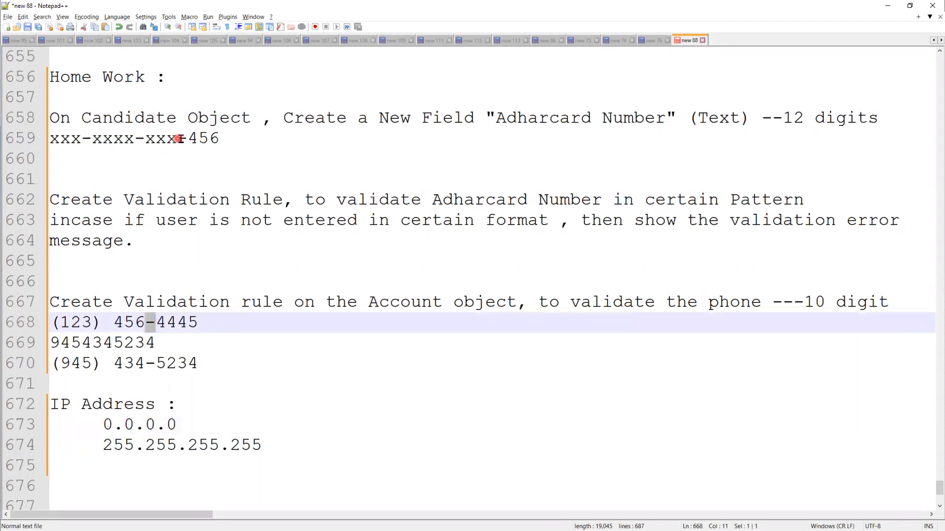
double_click(182, 139)
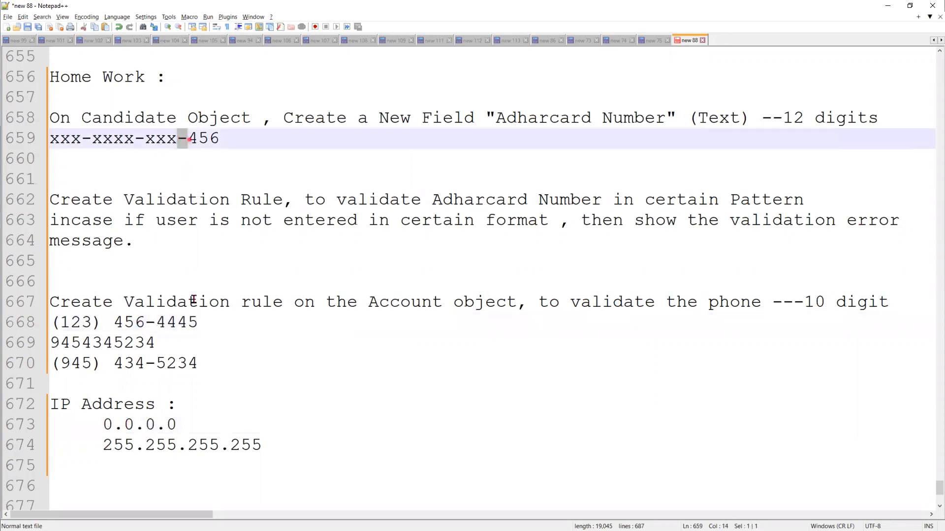
left_click(95, 321)
double_click(97, 322)
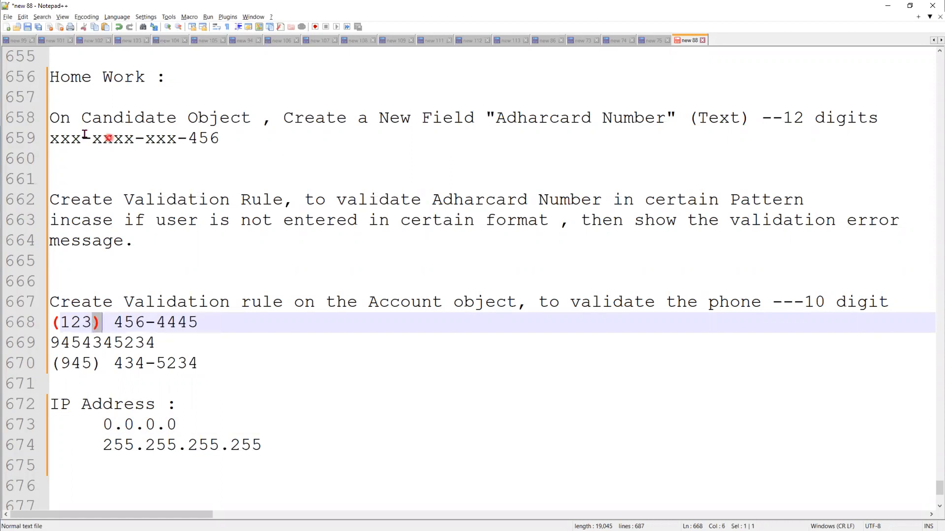
double_click(51, 141)
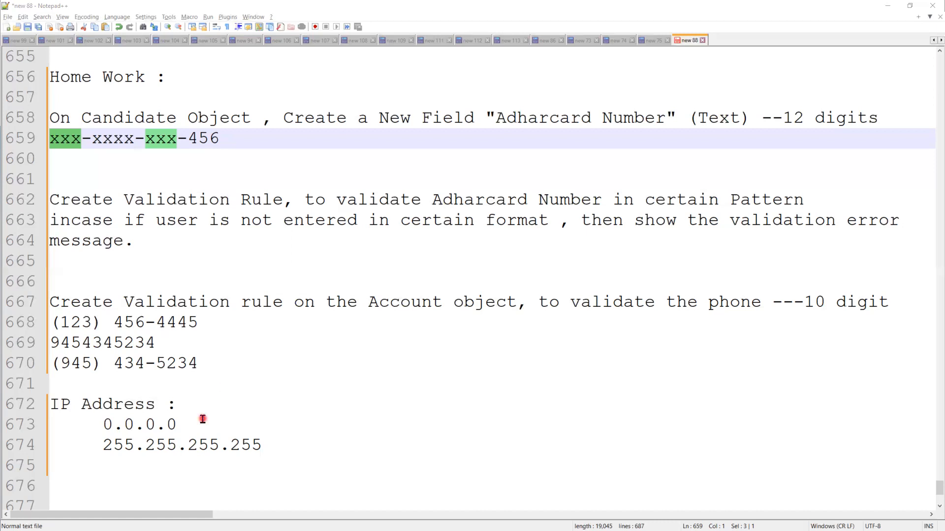
scroll(234, 275, "up", 3)
scroll(236, 307, "up", 2)
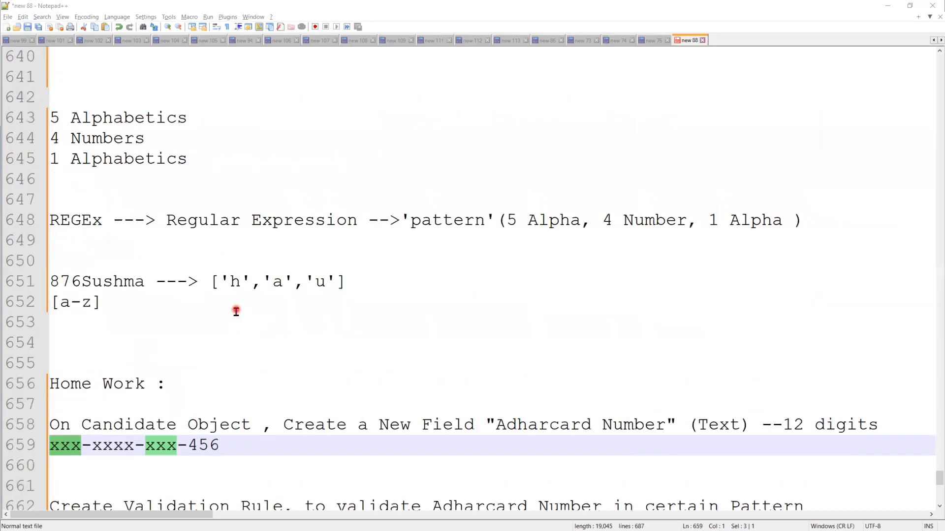
scroll(221, 343, "down", 6)
scroll(221, 343, "up", 3)
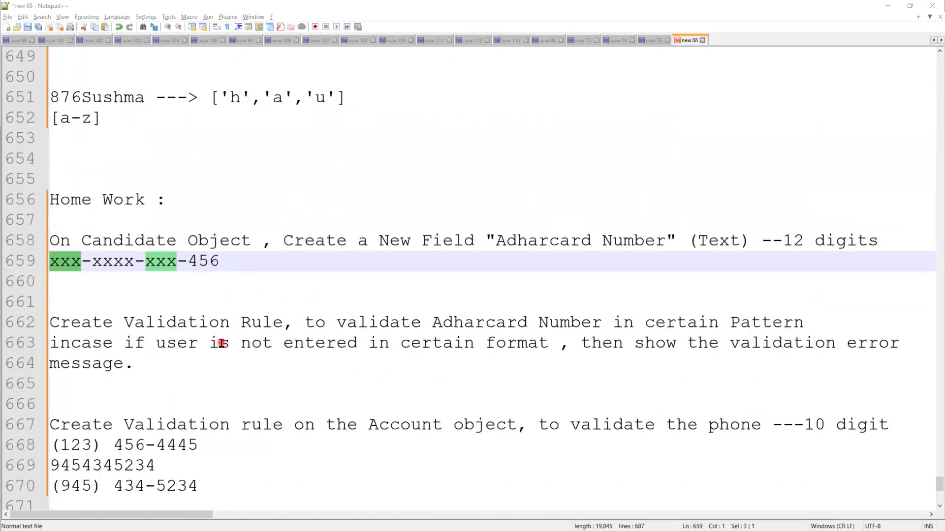
scroll(210, 283, "up", 5)
left_click(147, 160)
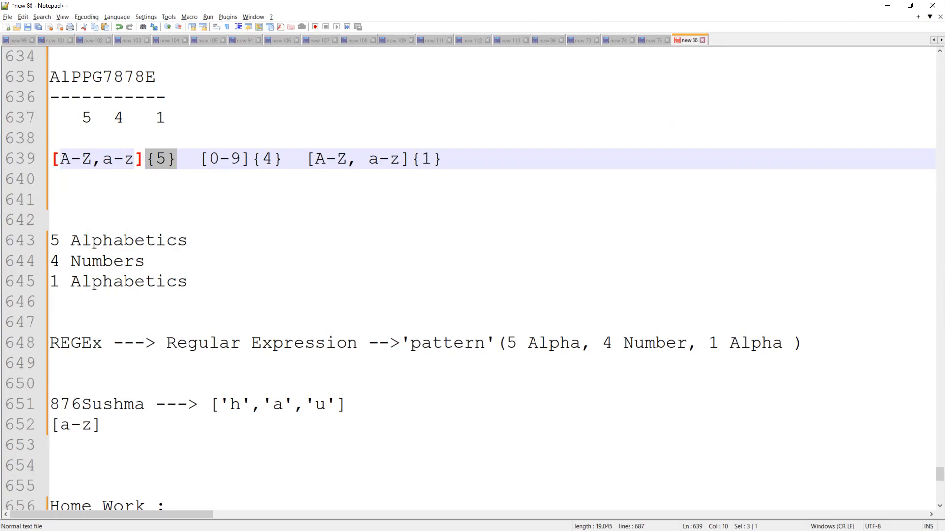
left_click(135, 159)
left_click_drag(135, 159, 63, 162)
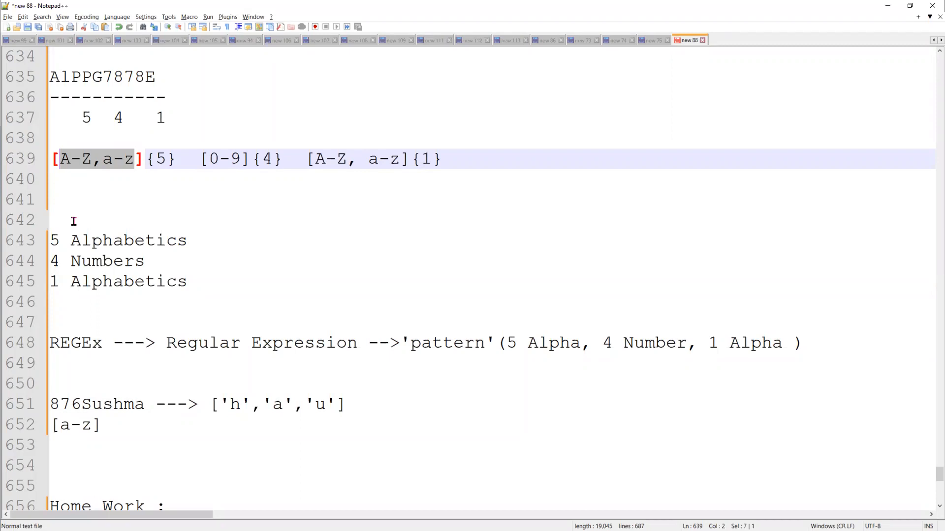
scroll(472, 232, "up", 6)
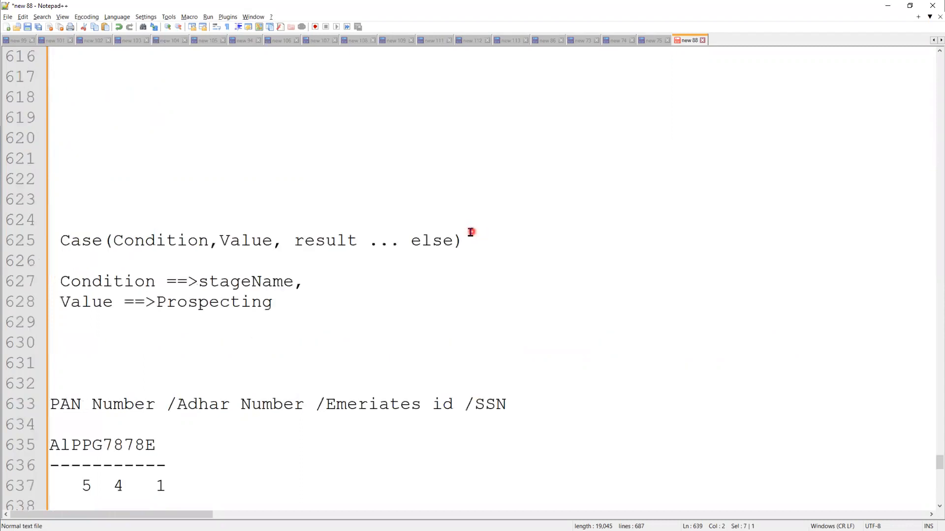
scroll(453, 236, "down", 12)
scroll(112, 296, "down", 2)
left_click_drag(205, 301, 52, 304)
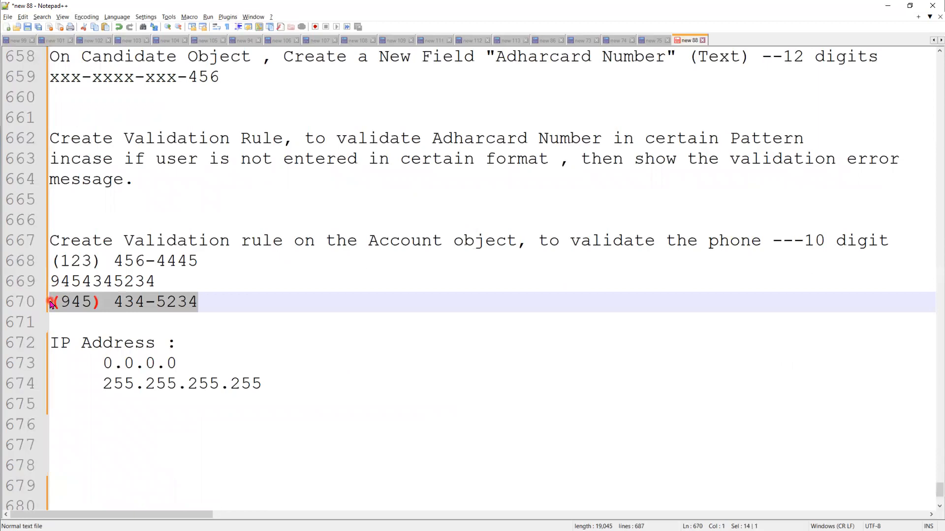
Leave Notepad++ and go to Object Manager > Account > Validation Rules in Salesforce Setup
left_click(889, 7)
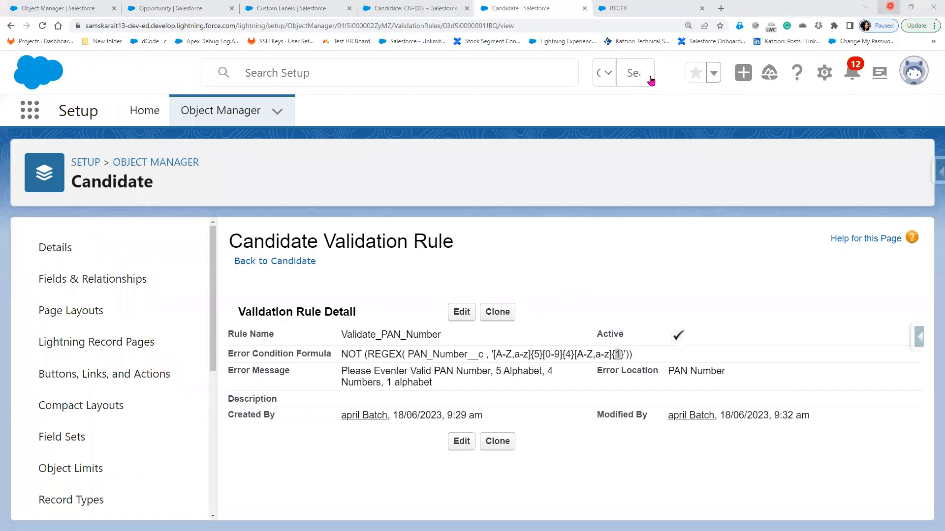
left_click(240, 114)
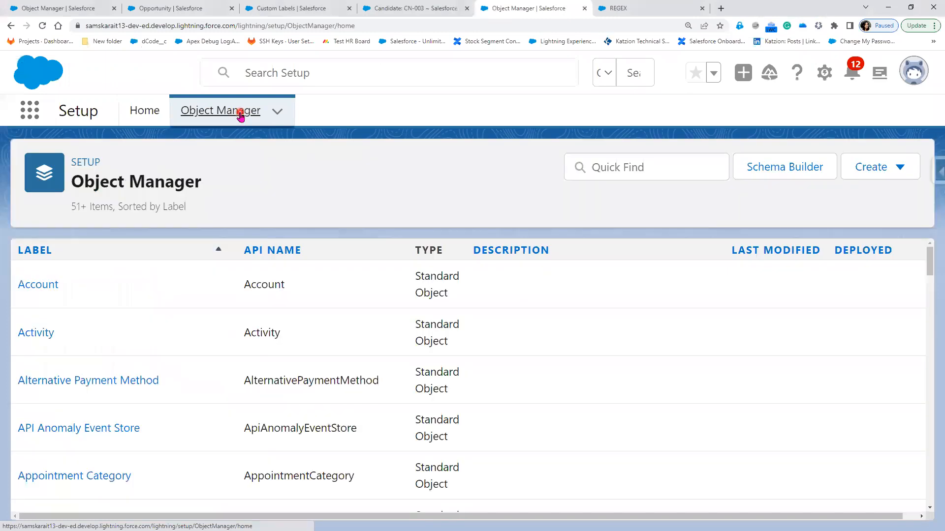
left_click(20, 285)
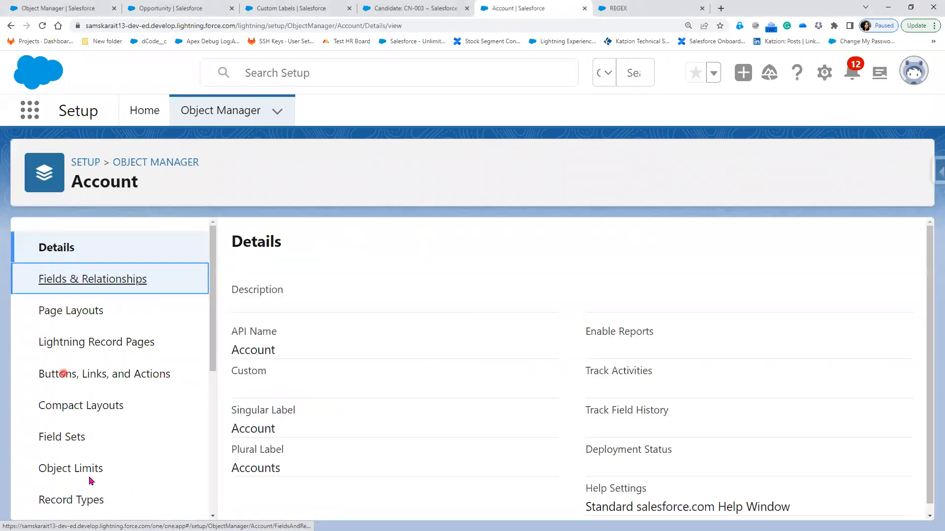
left_click(90, 480)
scroll(90, 481, "down", 3)
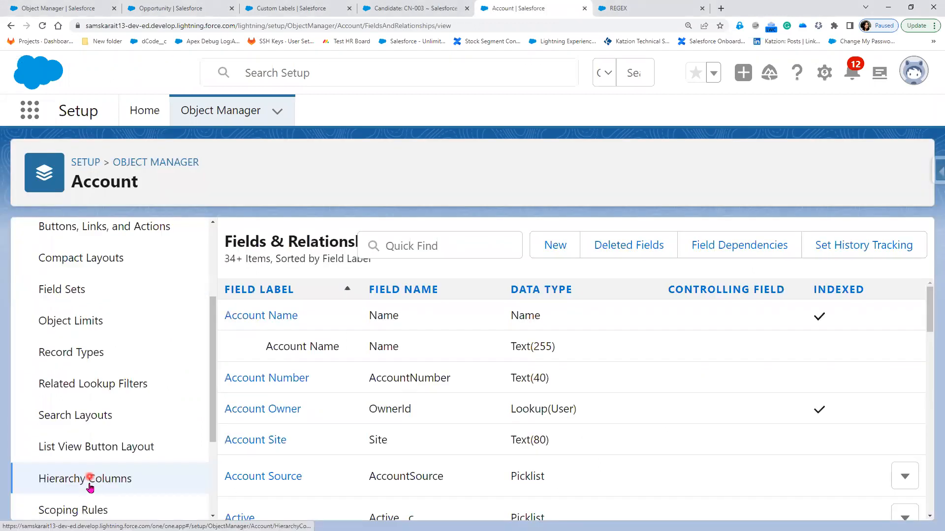
scroll(83, 465, "down", 3)
left_click(84, 463)
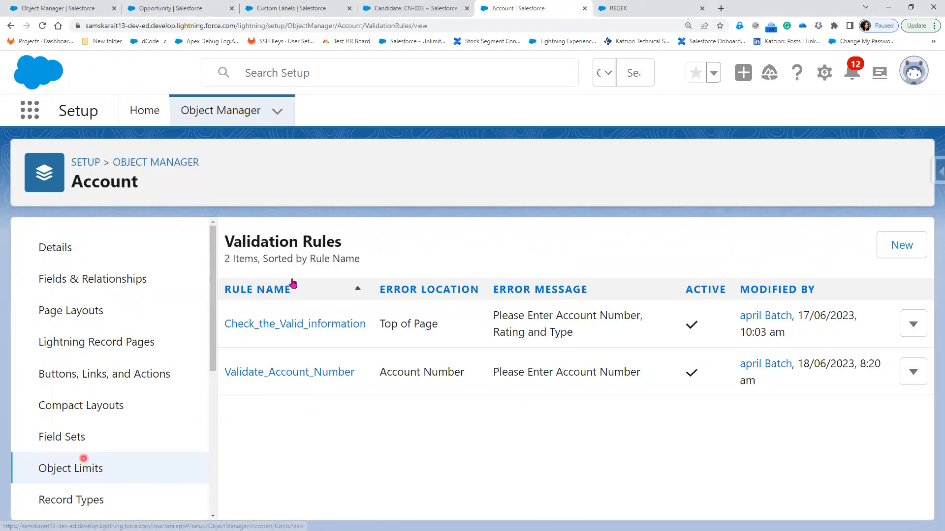
Start a new Account validation rule named 'Validate PhoneNumber'
left_click(914, 250)
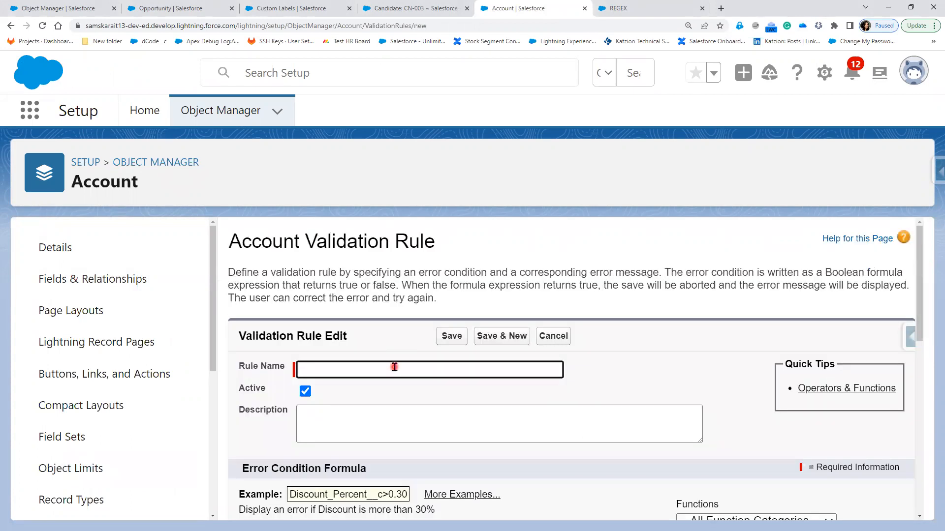
type("Validate Phoen")
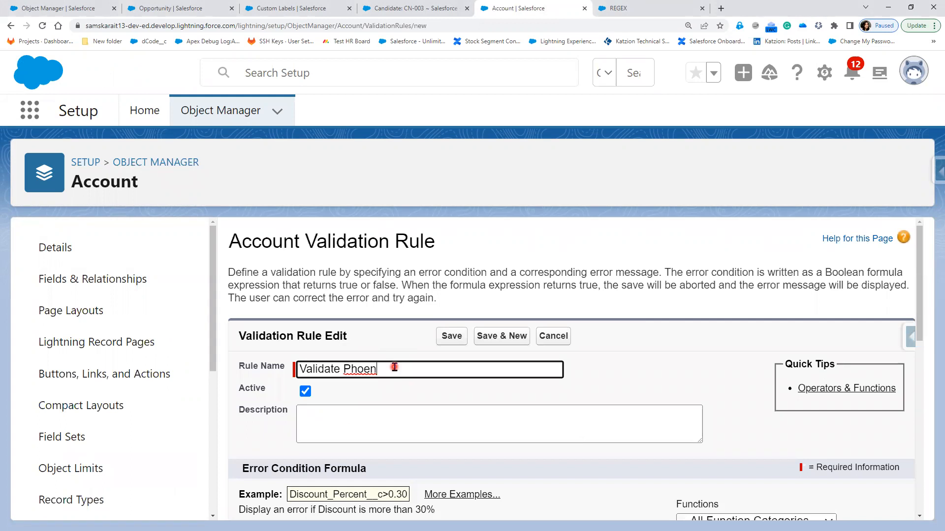
key("BackSpace")
key("BackSpace")
type("neNumber")
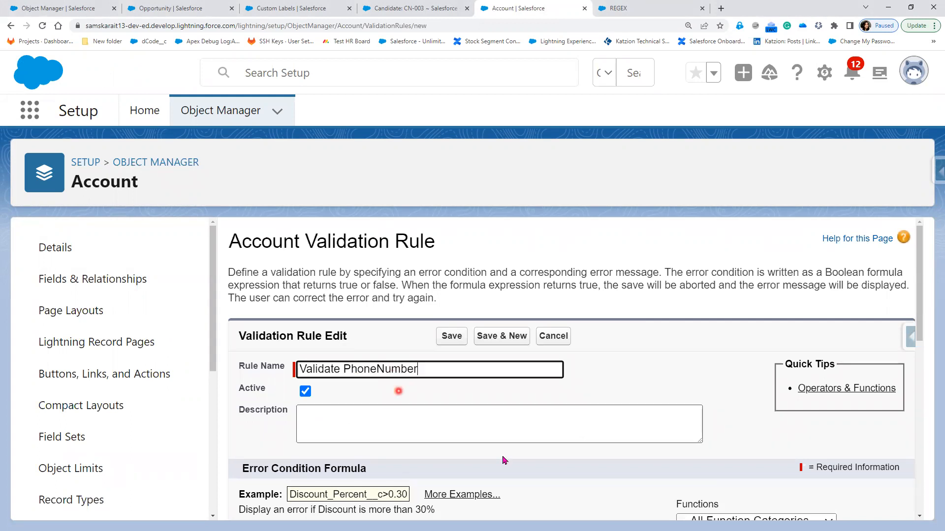
Insert the REGEX function into the error formula and clear its Text placeholder
scroll(503, 460, "down", 4)
left_click(720, 388)
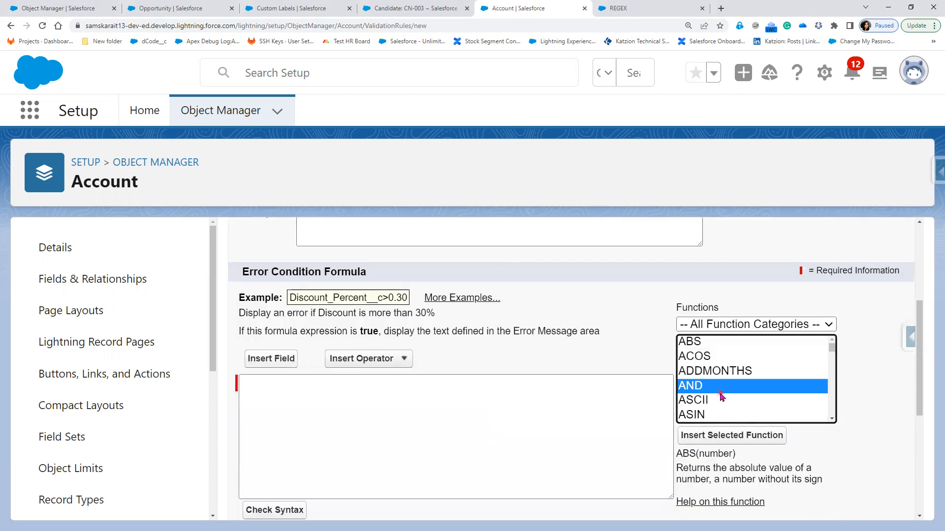
key("r")
left_click(729, 441)
double_click(303, 382)
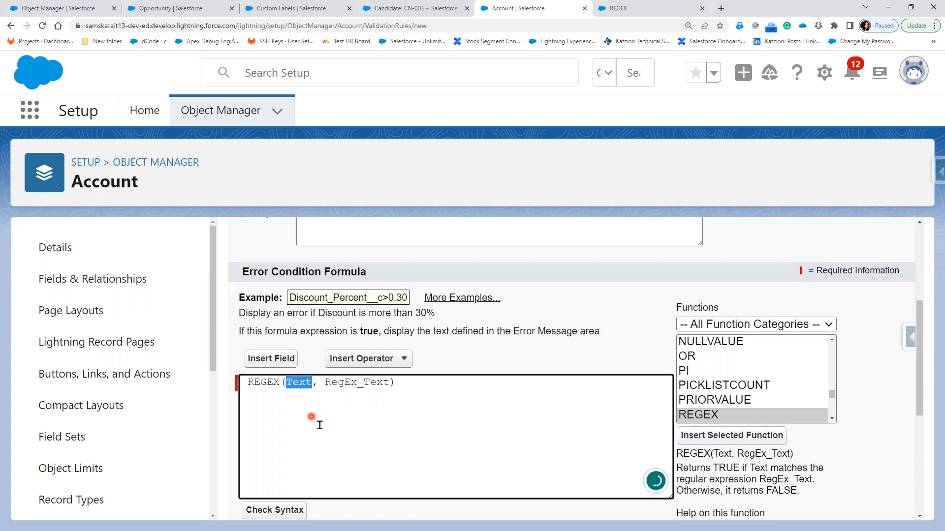
key("BackSpace")
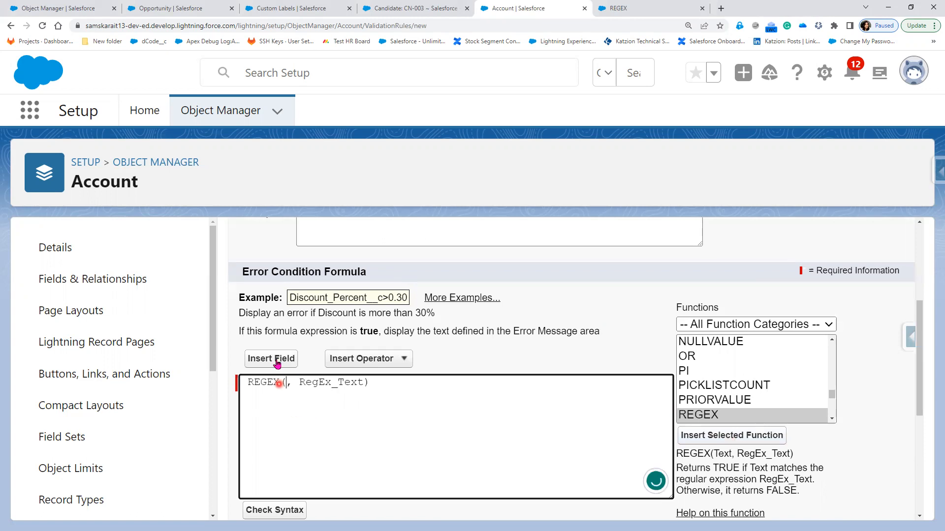
Fill REGEX with the Phone field and the pattern {10}
left_click(286, 357)
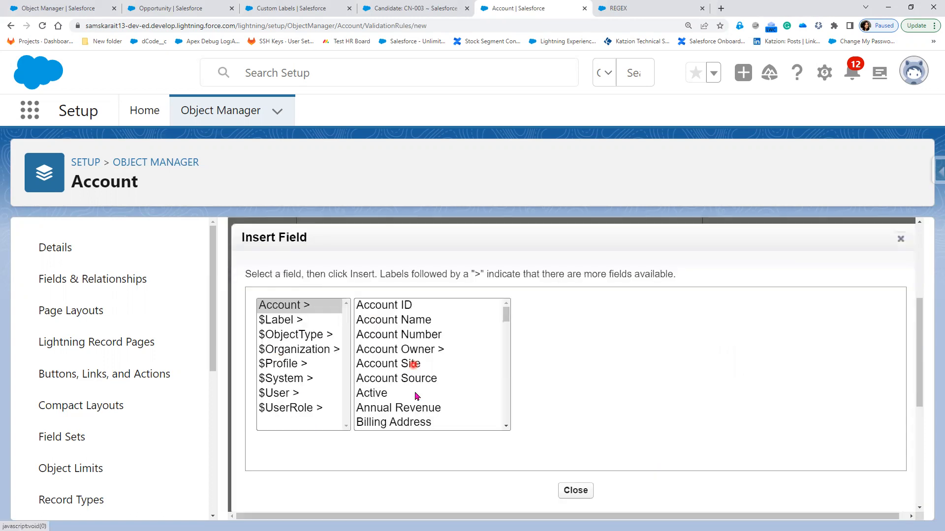
scroll(415, 396, "down", 4)
scroll(416, 396, "down", 4)
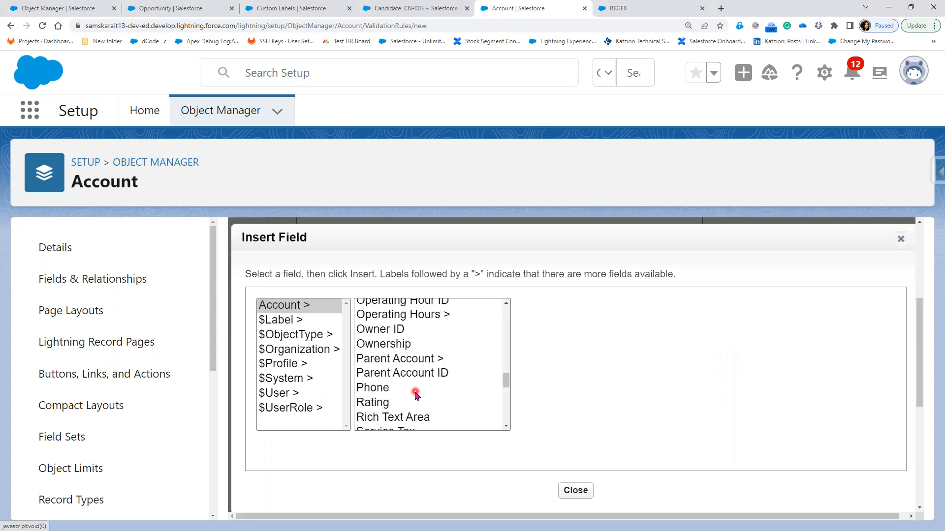
left_click(416, 389)
left_click(563, 396)
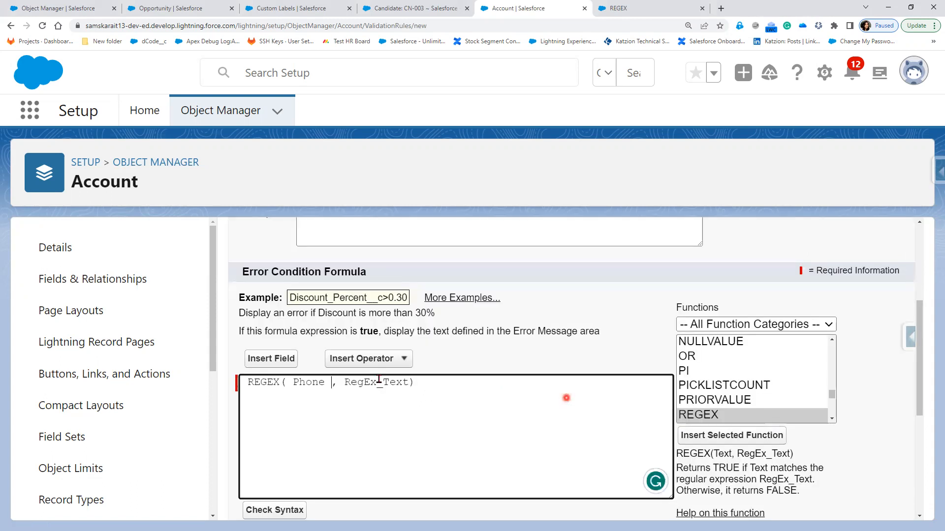
double_click(376, 382)
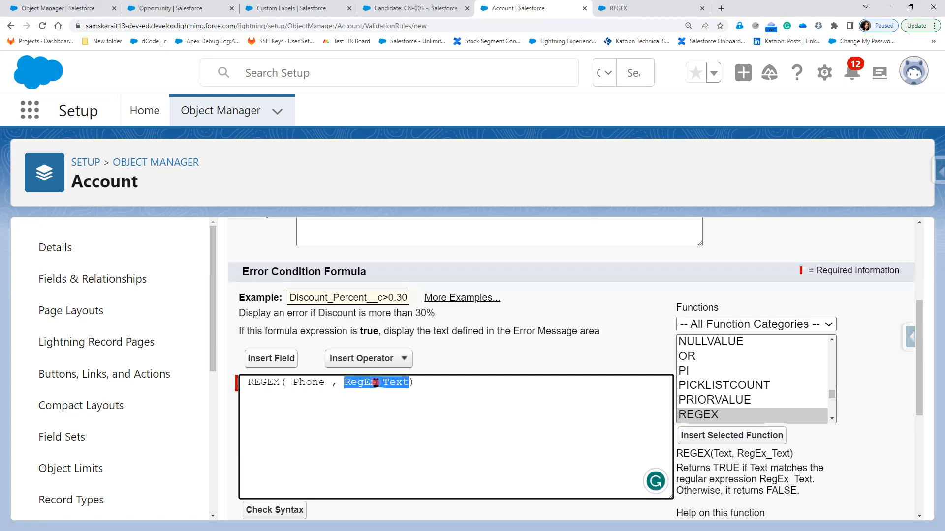
key("BackSpace")
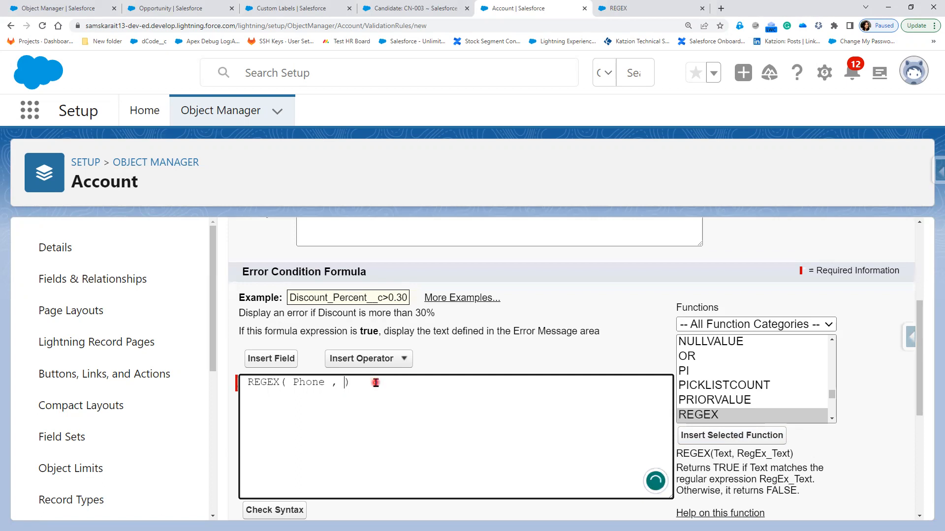
type("{}")
key("Left")
type("10")
left_click(405, 454)
key("Left")
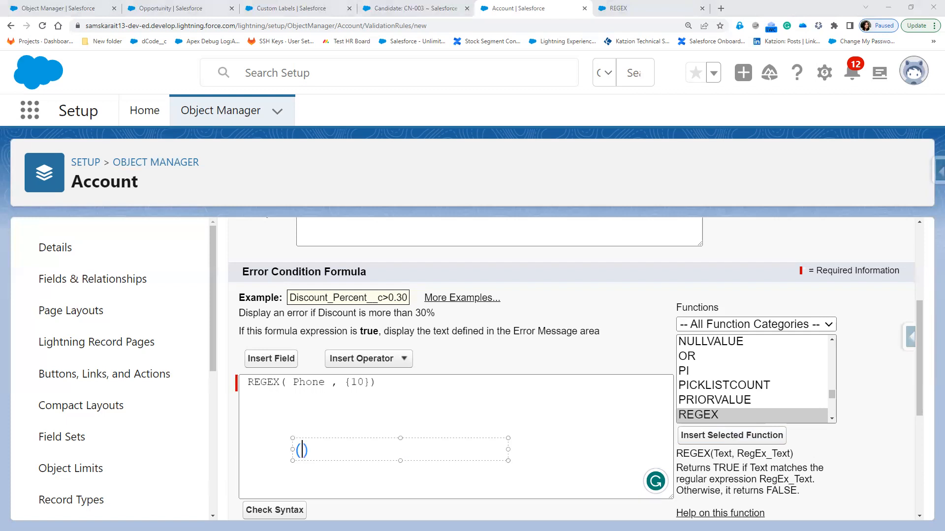
key("Right")
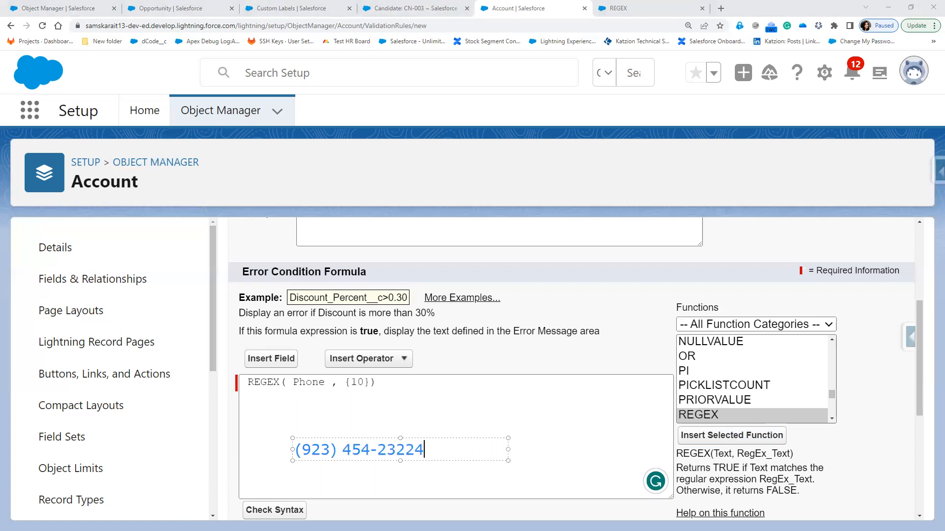
key("BackSpace")
Change the REGEX pattern to '\\D*?(\\d\\D*?){10}', removing the stray space before {10}
left_click(339, 383)
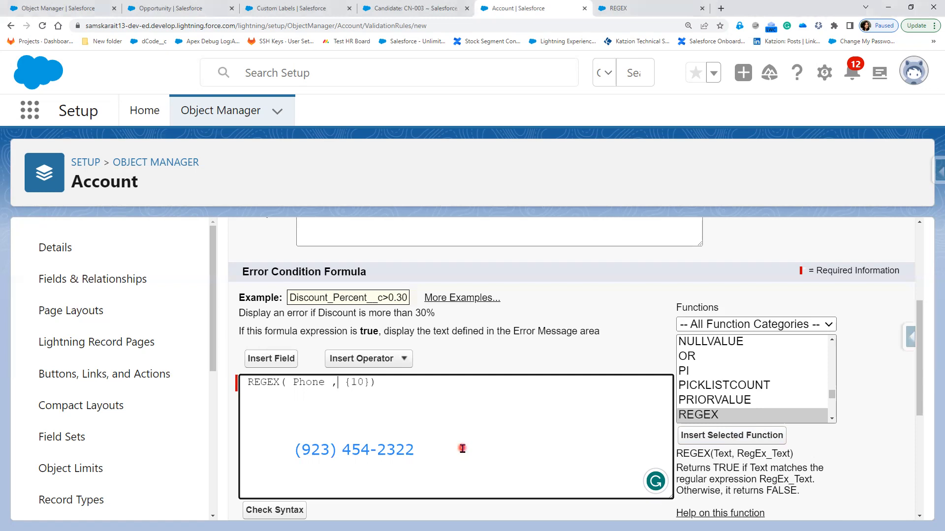
left_click_drag(343, 382, 370, 383)
key("Left")
type("'")
key("Right")
key("Right")
key("Right")
key("Right")
type("'")
type(" \\")
type("\\")
type("D")
type("*")
type("?")
type("(")
type(")")
type("\\")
type("d")
type("\\")
type("D")
type("*")
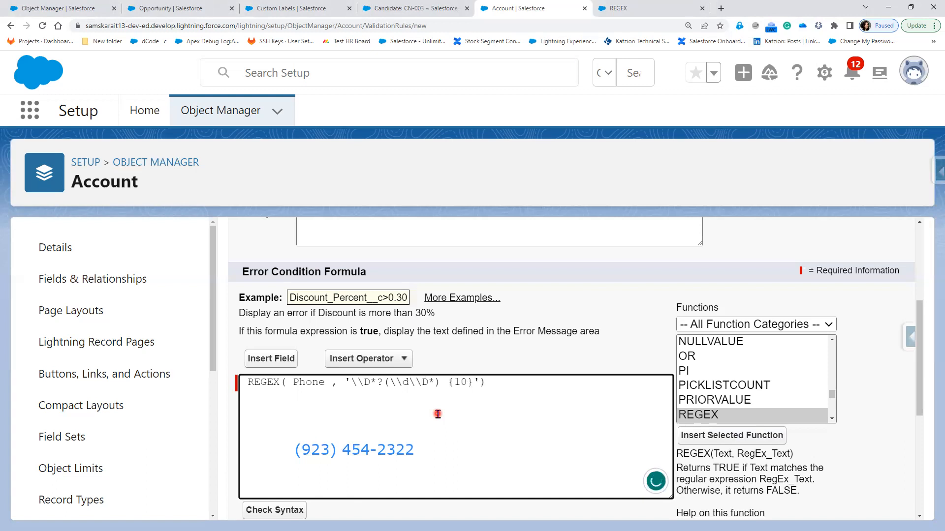
type("?")
left_click(452, 383)
key("BackSpace")
scroll(269, 318, "down", 4)
left_click(269, 315)
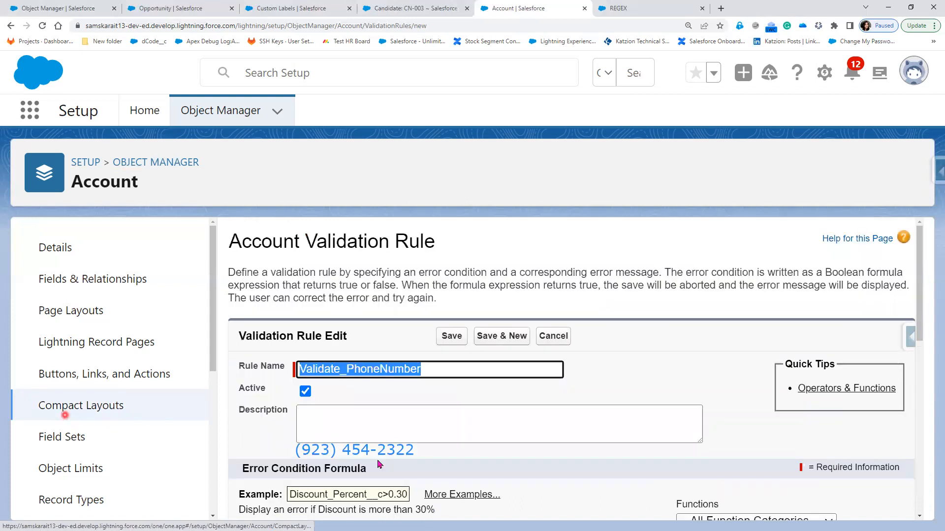
scroll(418, 466, "down", 3)
scroll(419, 465, "down", 3)
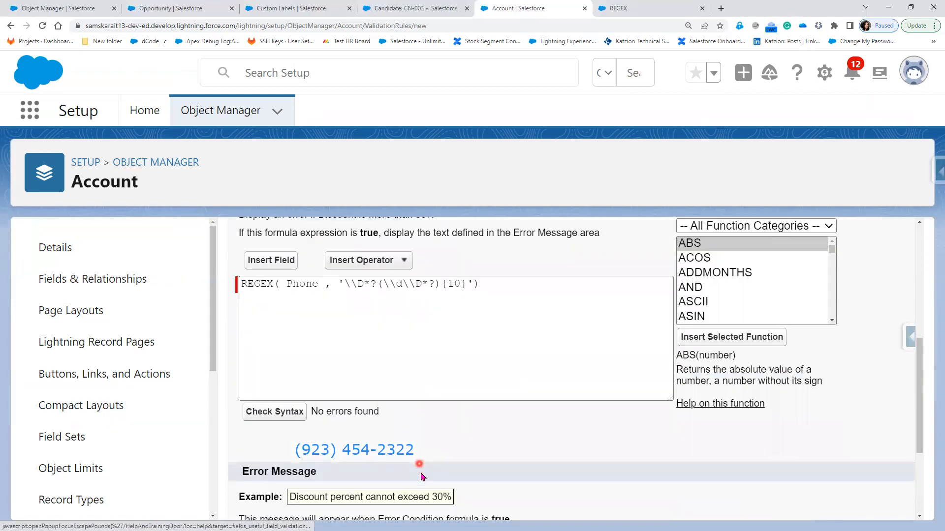
scroll(423, 406, "down", 2)
left_click(419, 398)
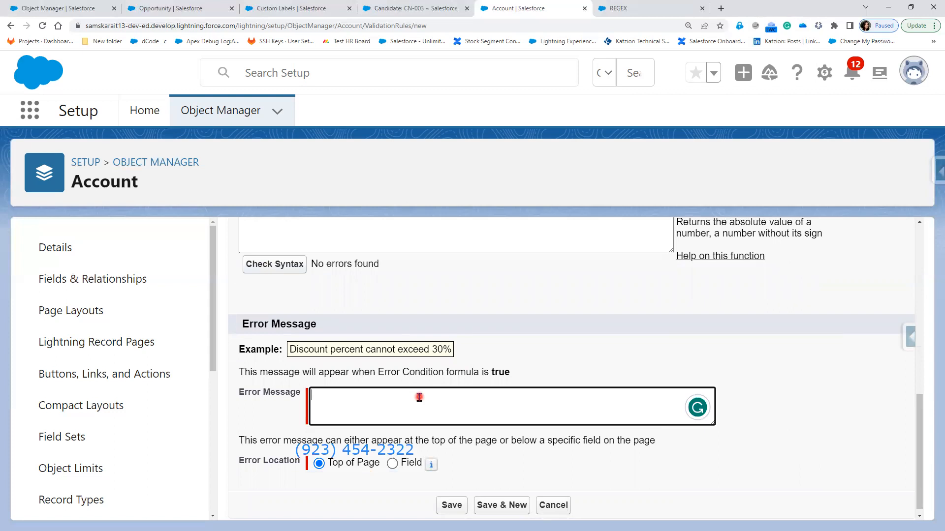
type("Enter Phoen")
key("BackSpace")
type("e numb")
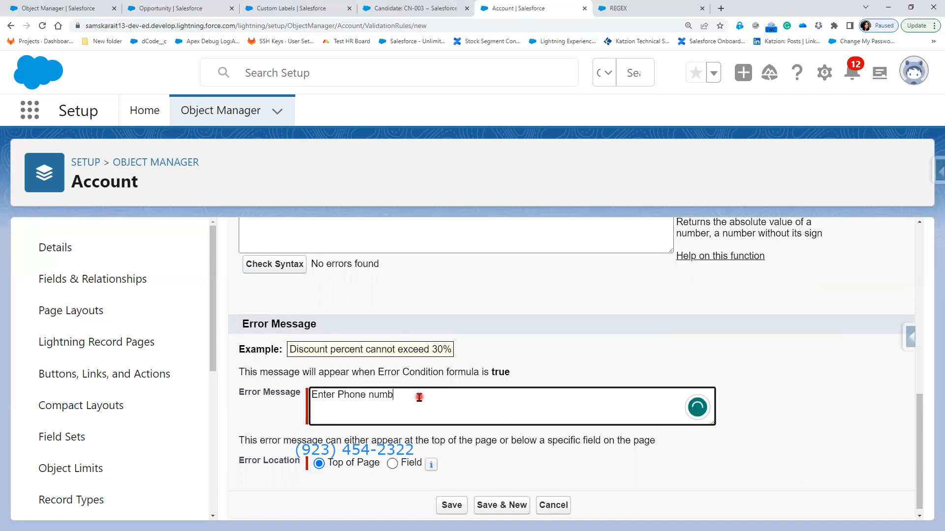
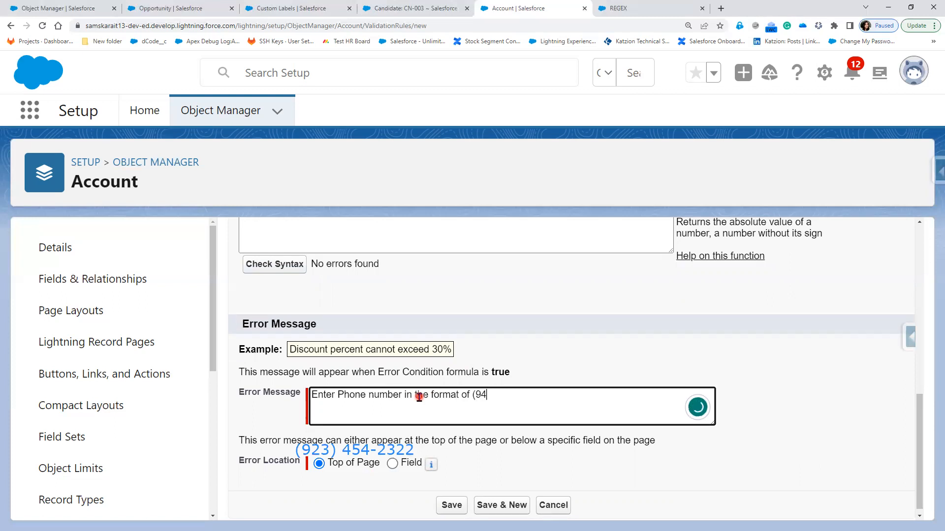
Place the error at the Phone field, change the message to 'Enter a Phone', and save
left_click(391, 463)
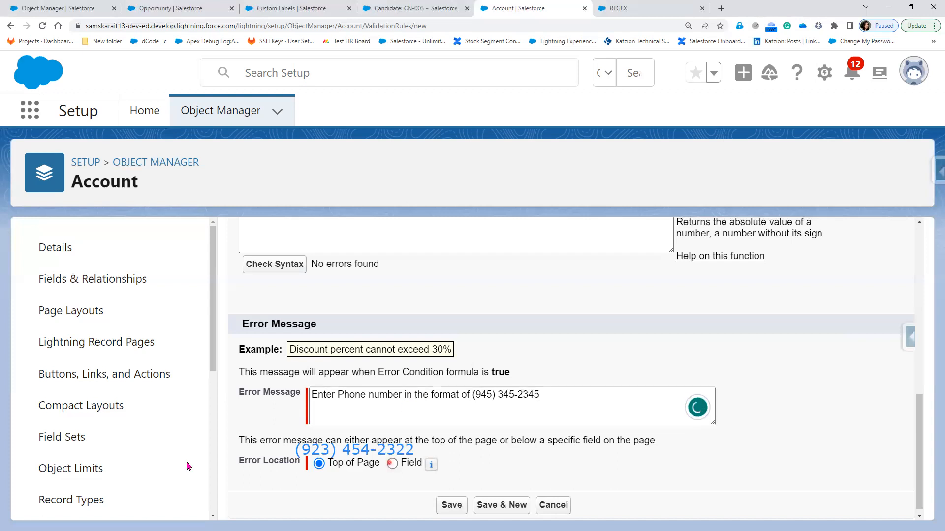
left_click(546, 464)
scroll(511, 408, "down", 5)
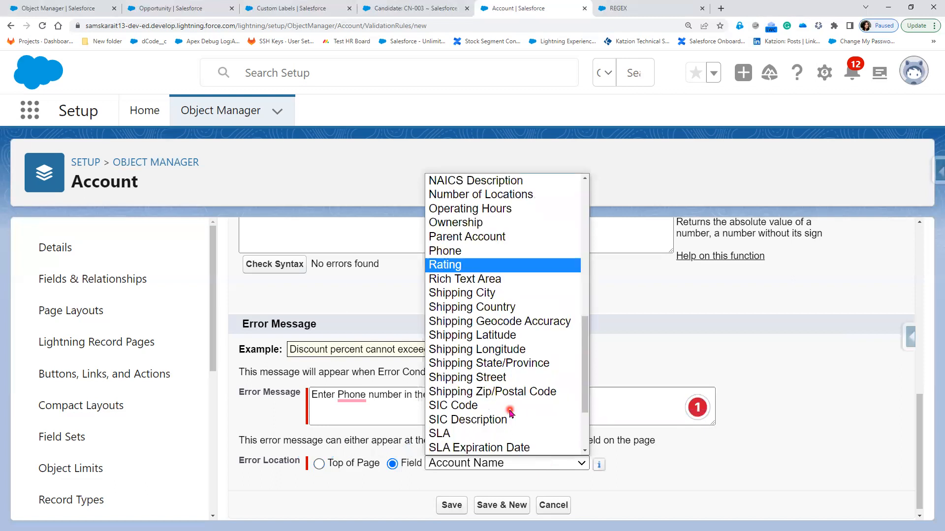
scroll(512, 416, "down", 1)
scroll(510, 414, "down", 1)
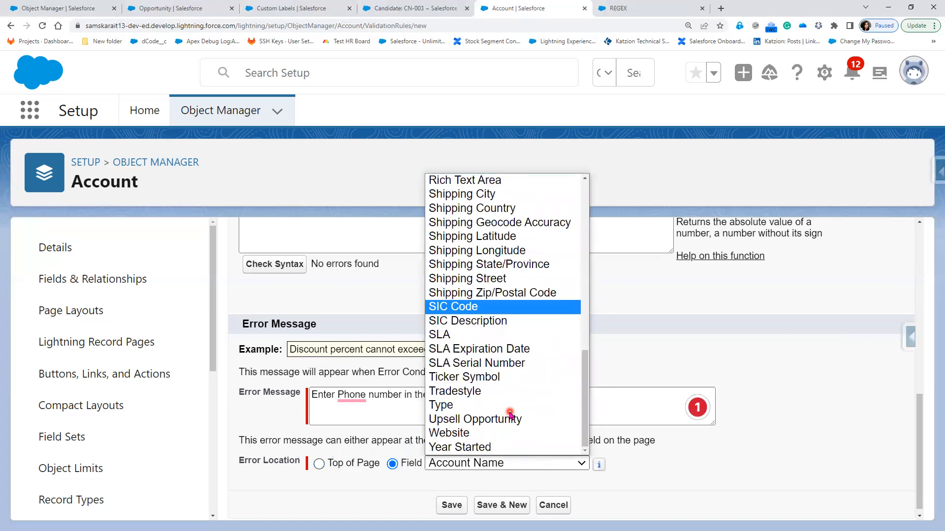
scroll(510, 412, "up", 2)
left_click(466, 252)
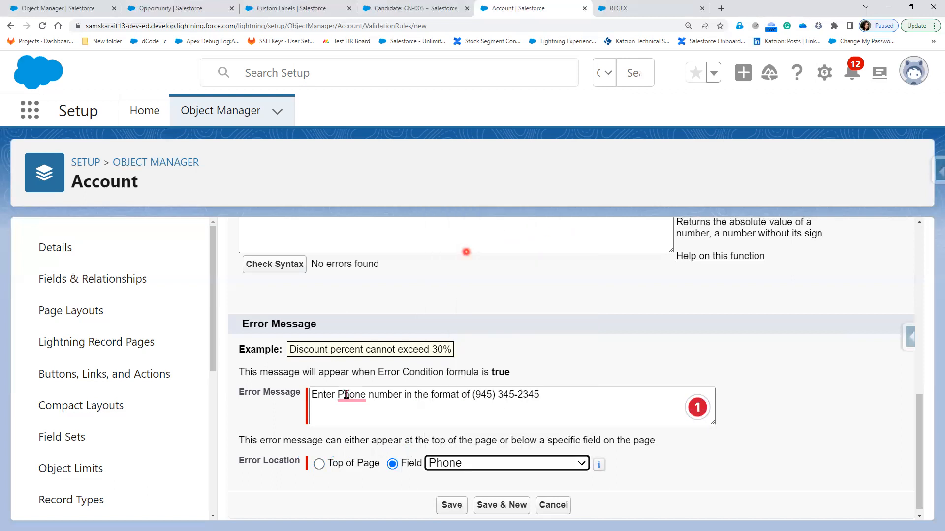
mouse_move(348, 398)
left_click(378, 286)
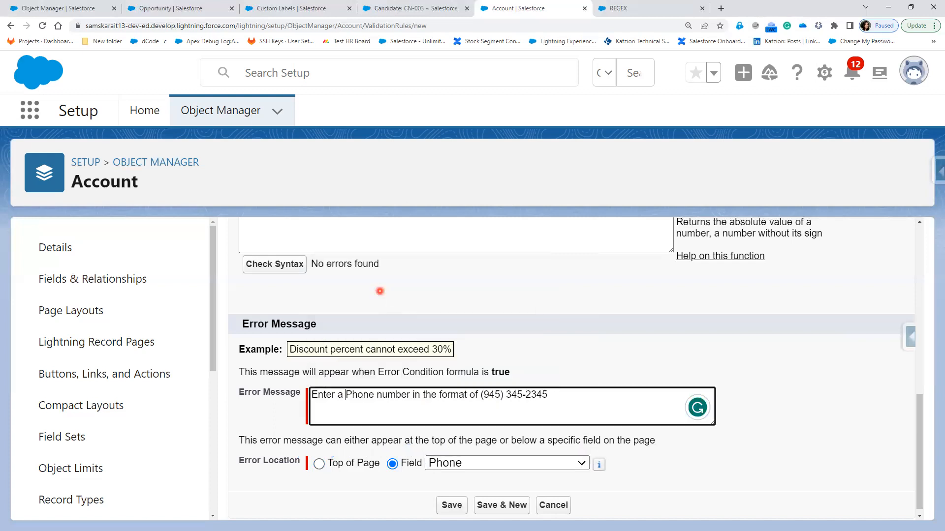
left_click(446, 505)
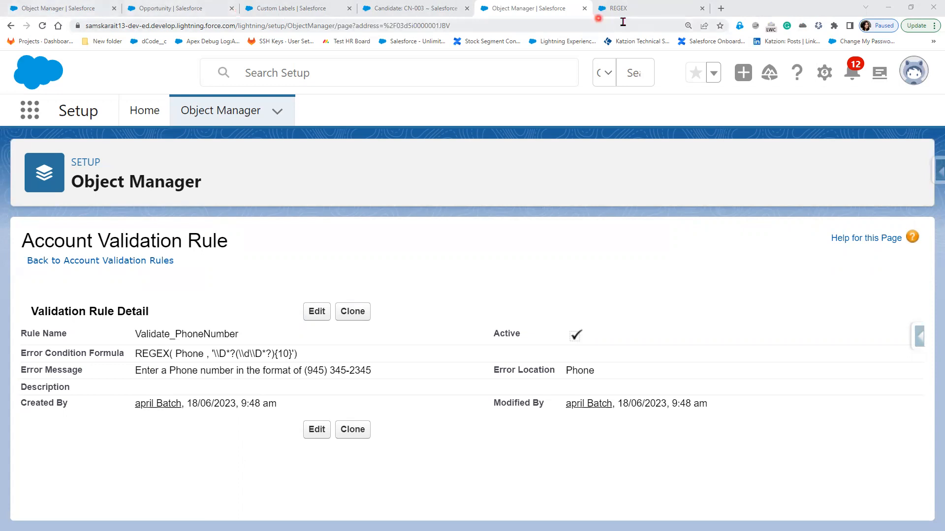
Glance at the REGEX help article, then open the Accounts home page in Salesforce Classic
left_click(640, 8)
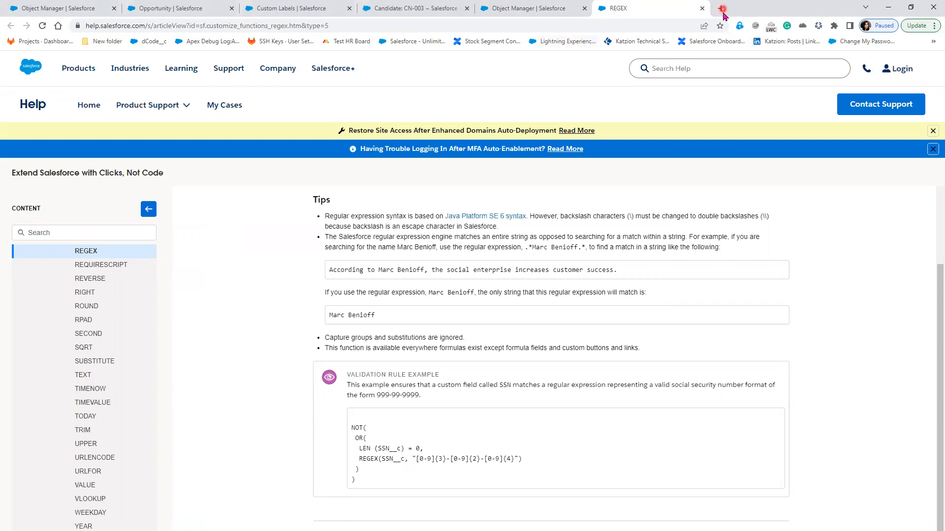
left_click(530, 6)
left_click(404, 9)
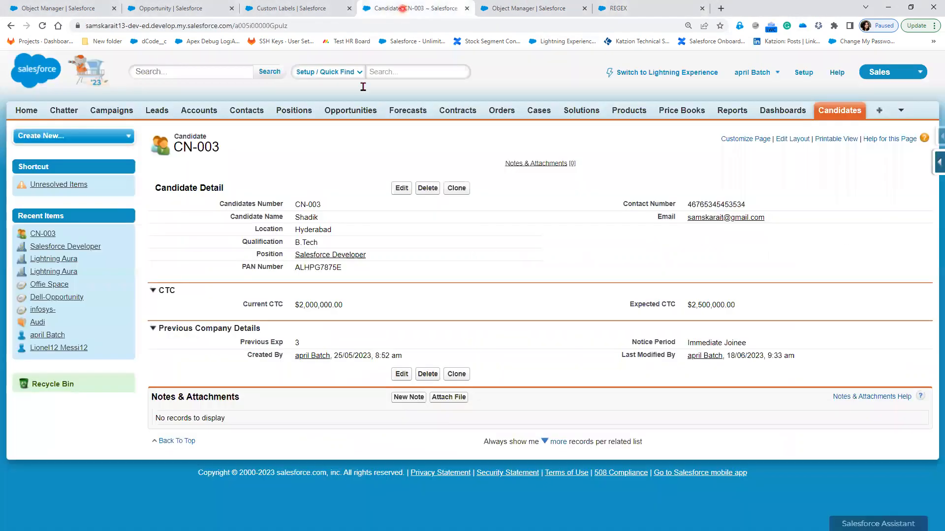
left_click(193, 112)
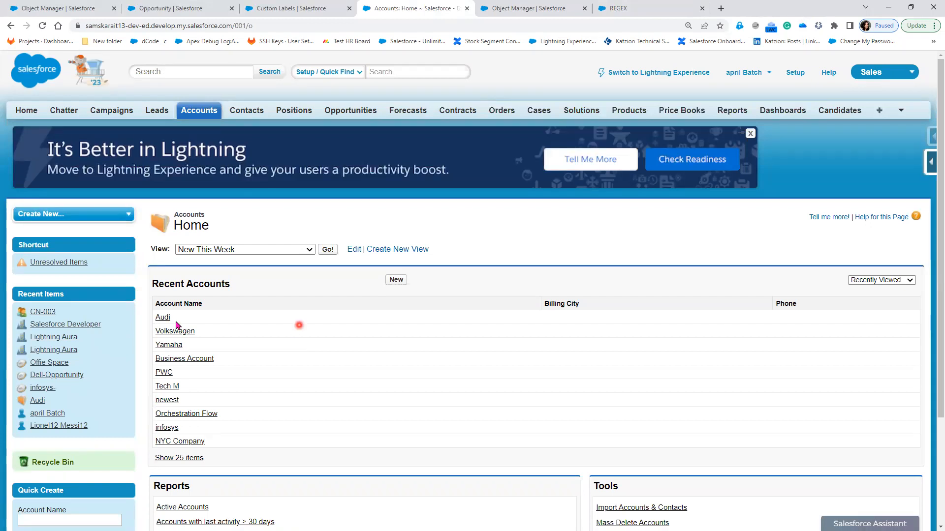
Save 34567345 as Audi's Phone inline, then switch back to the Object Manager tab
left_click(162, 317)
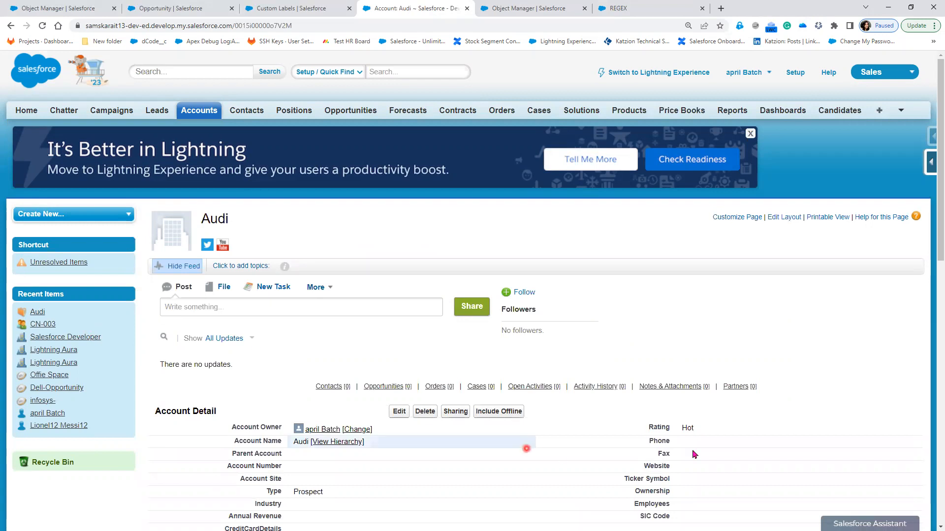
double_click(706, 442)
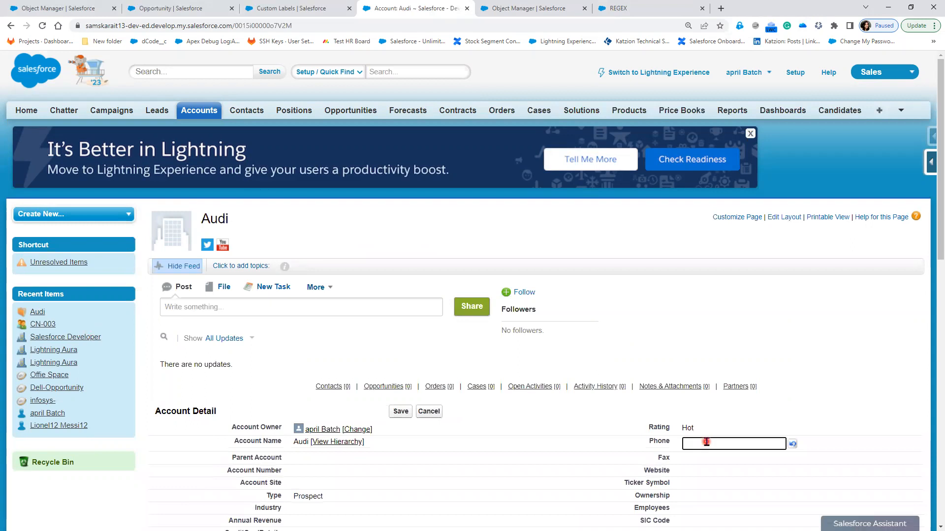
type("34567345")
left_click(400, 412)
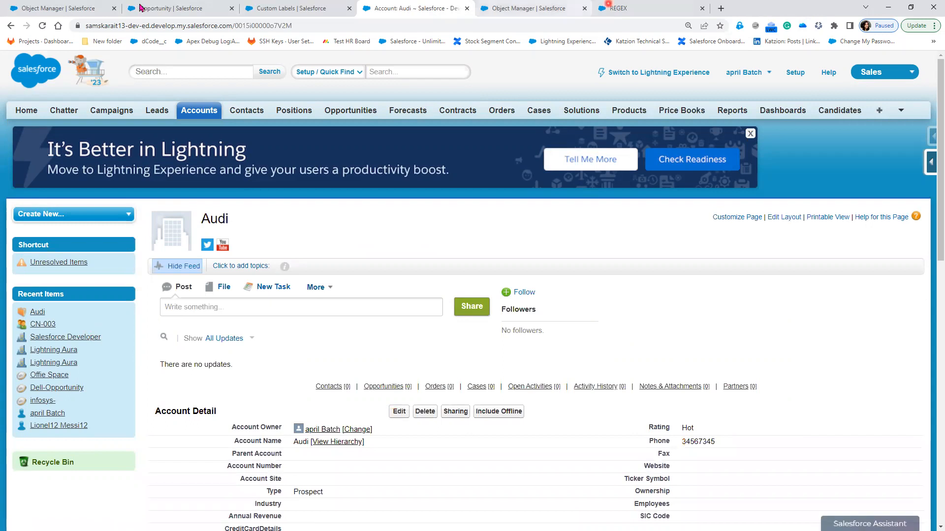
left_click(64, 7)
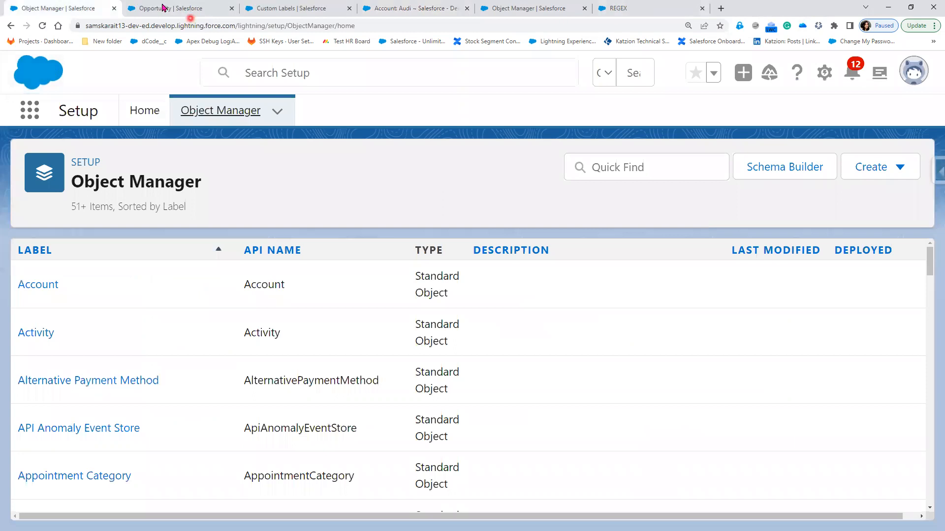
Close the Opportunity tab and bring up the saved Account Validation Rule page
left_click(163, 7)
left_click(85, 9)
left_click(231, 8)
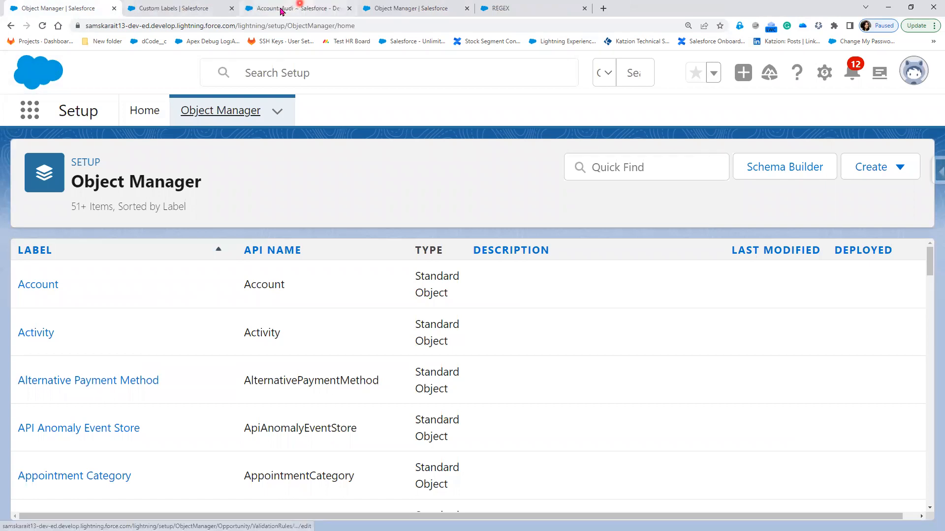
left_click(258, 9)
left_click(413, 10)
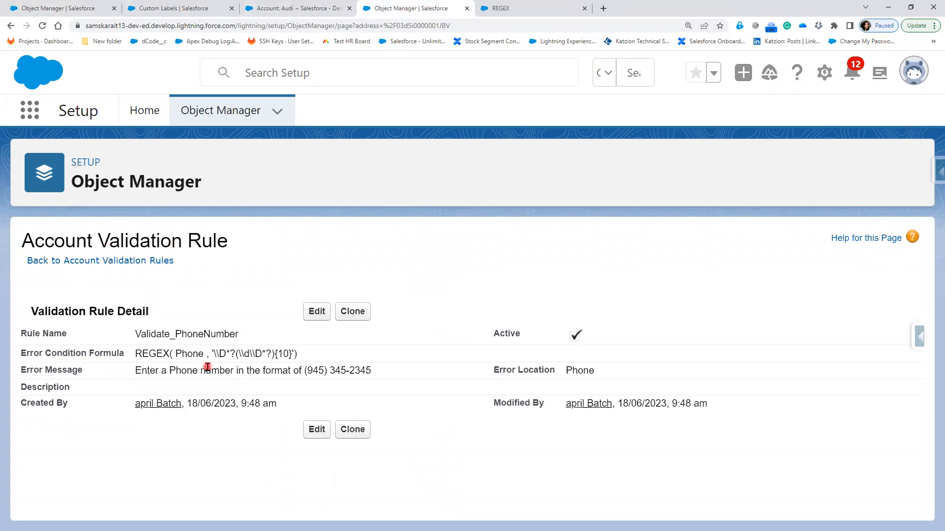
Swap the single quotes in the Validate_PhoneNumber pattern for double quotes, check syntax, and save
left_click(317, 313)
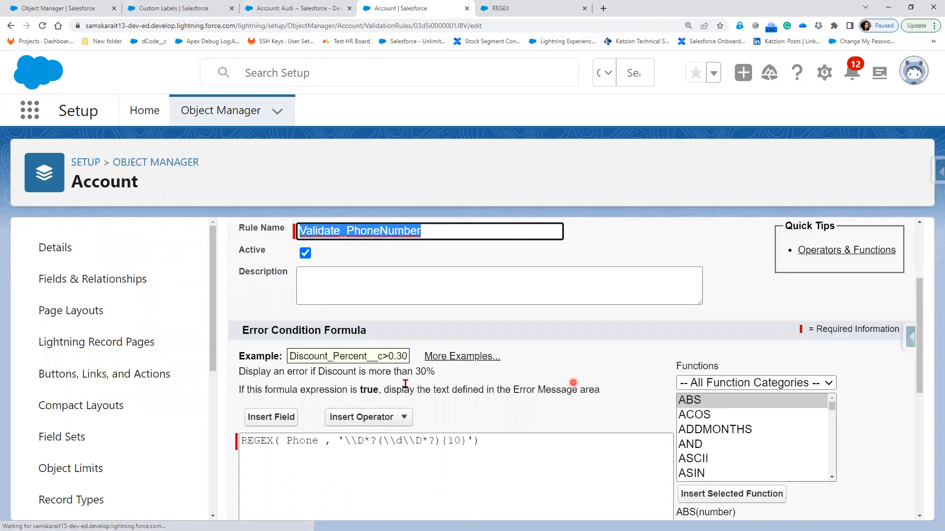
scroll(347, 327, "down", 2)
double_click(340, 332)
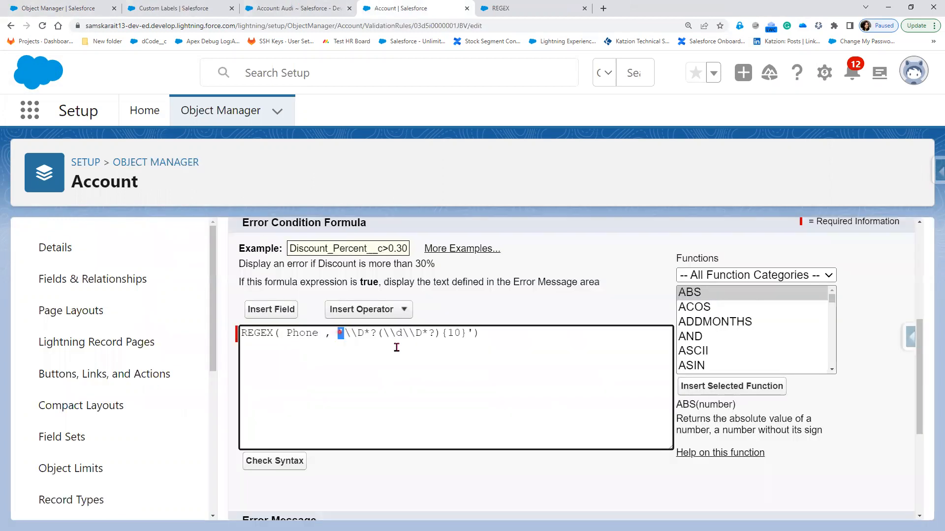
key("BackSpace")
type("\"")
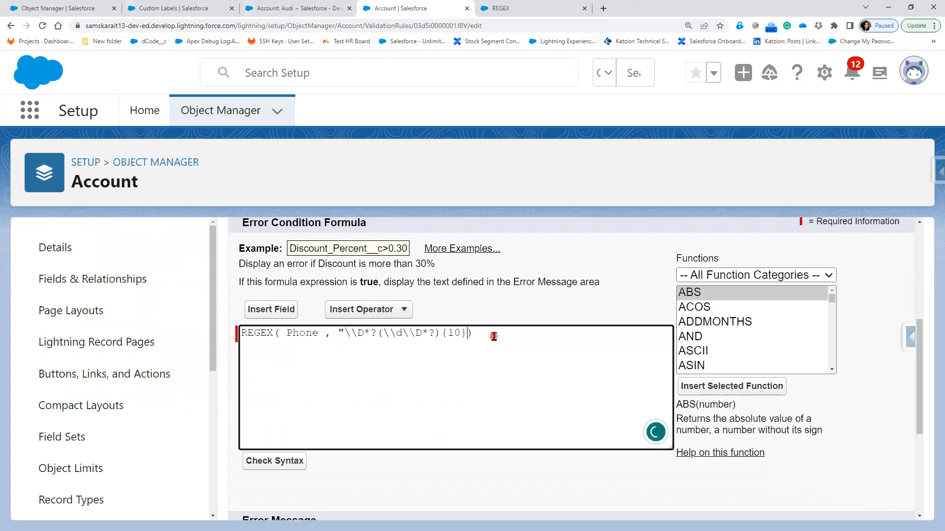
type("\"")
left_click(271, 466)
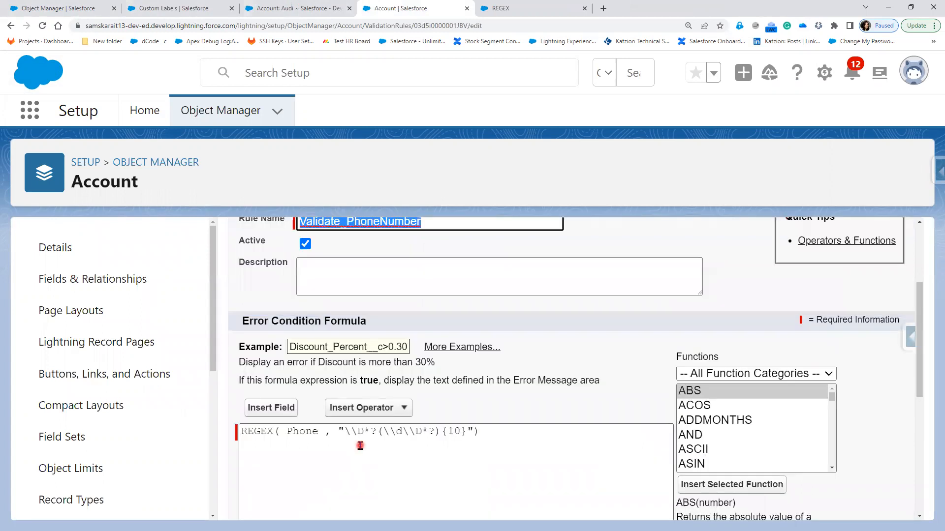
scroll(360, 446, "down", 5)
left_click(449, 498)
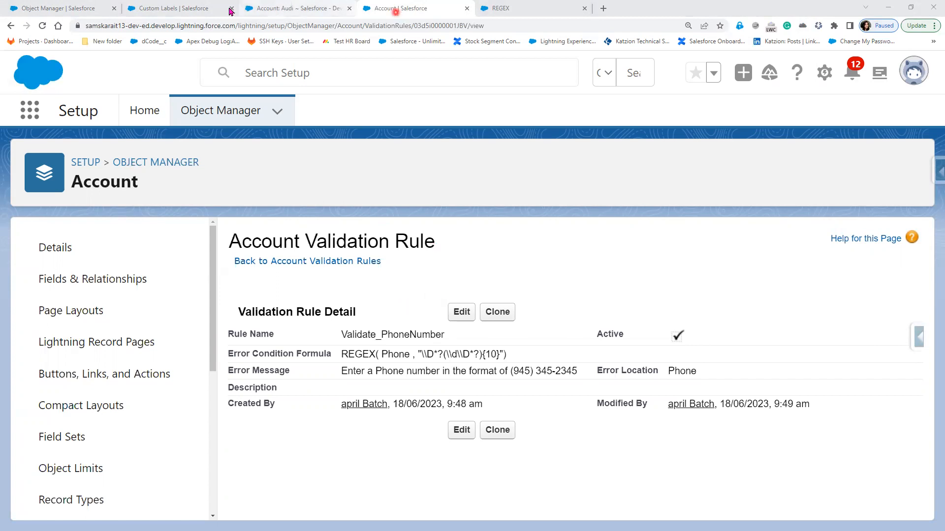
Save the Audi account to test the rule, inspect its phone value, then return to the rule page
left_click(285, 8)
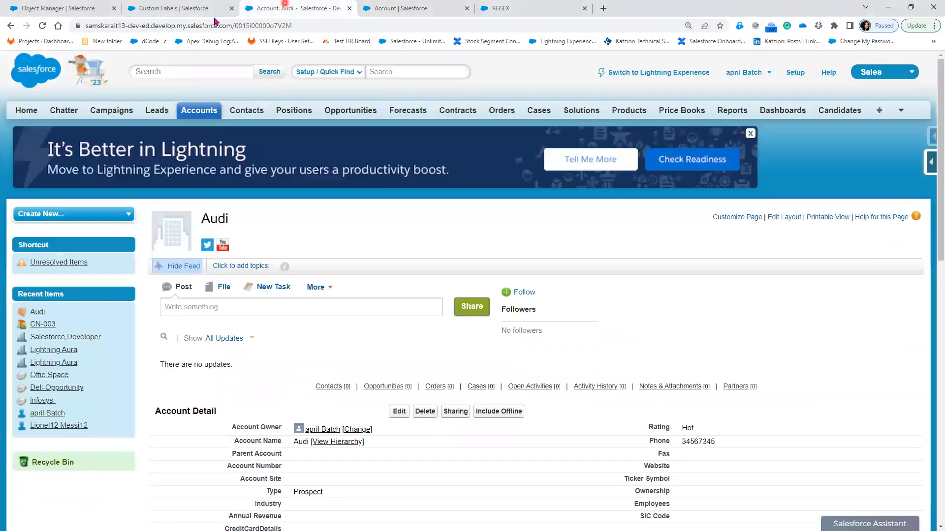
left_click(396, 412)
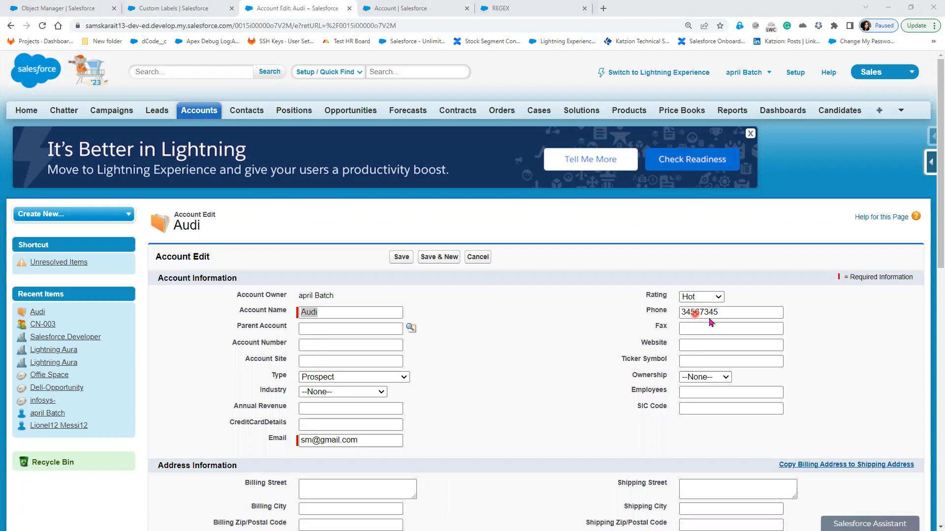
left_click(401, 257)
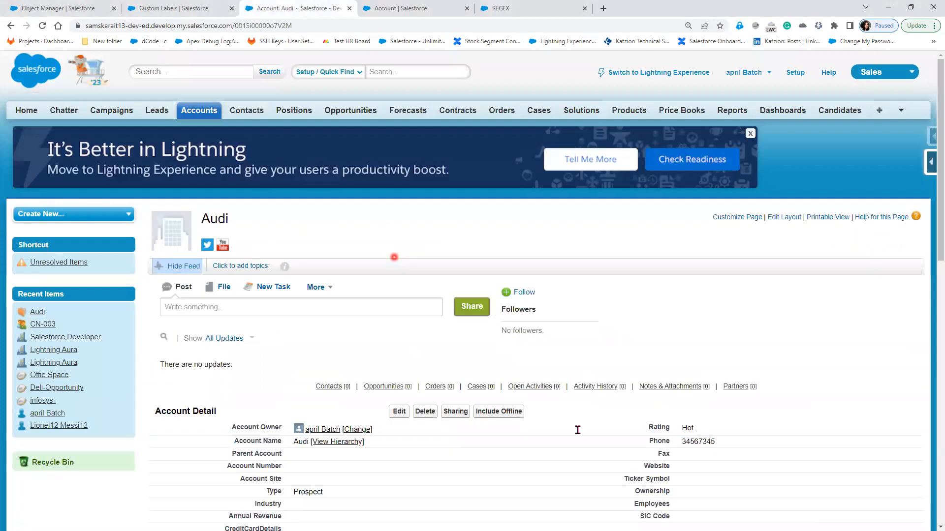
double_click(742, 441)
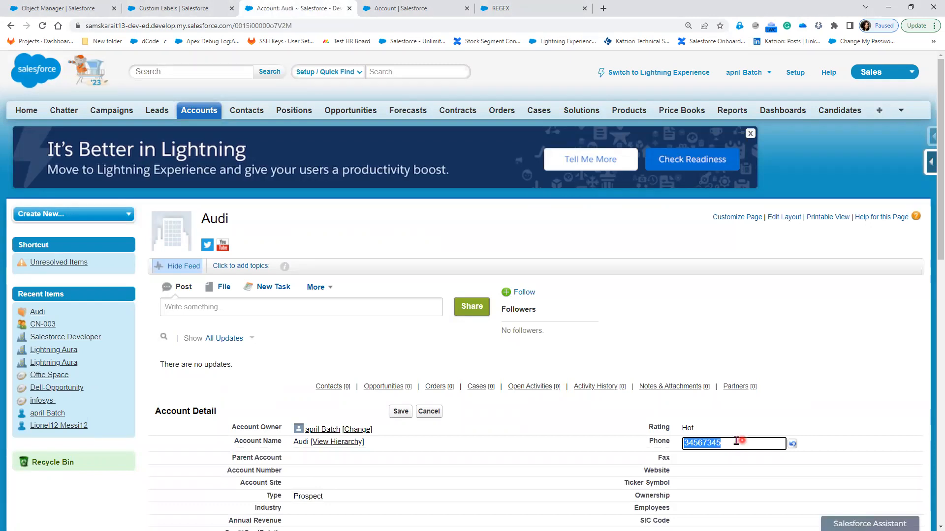
left_click_drag(684, 444, 727, 445)
left_click(727, 443)
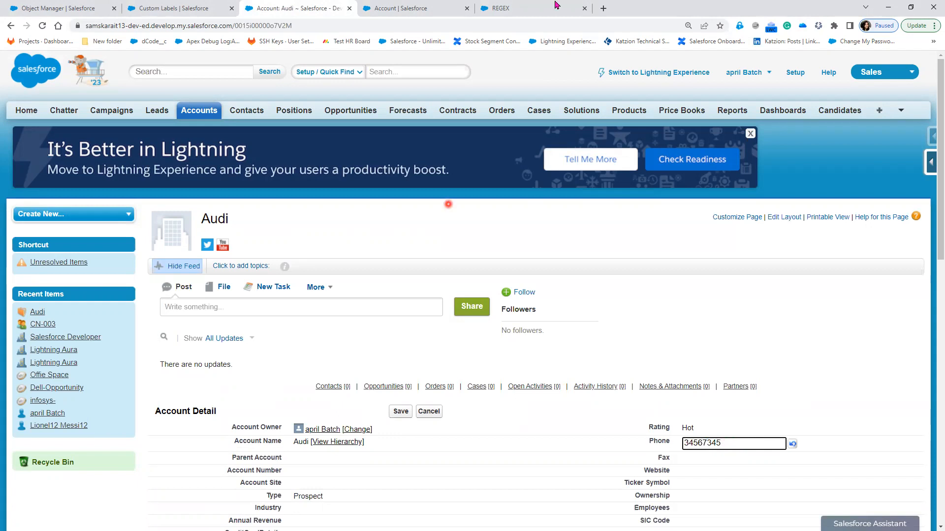
left_click(427, 13)
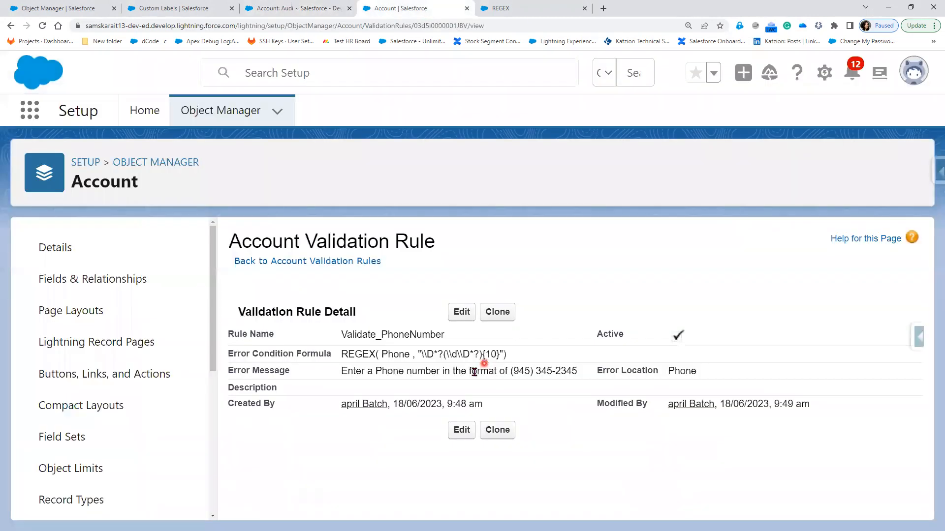
Delete the leading \\D*? so the pattern becomes (\\d\\D*?){10}, check syntax, and save
left_click(460, 315)
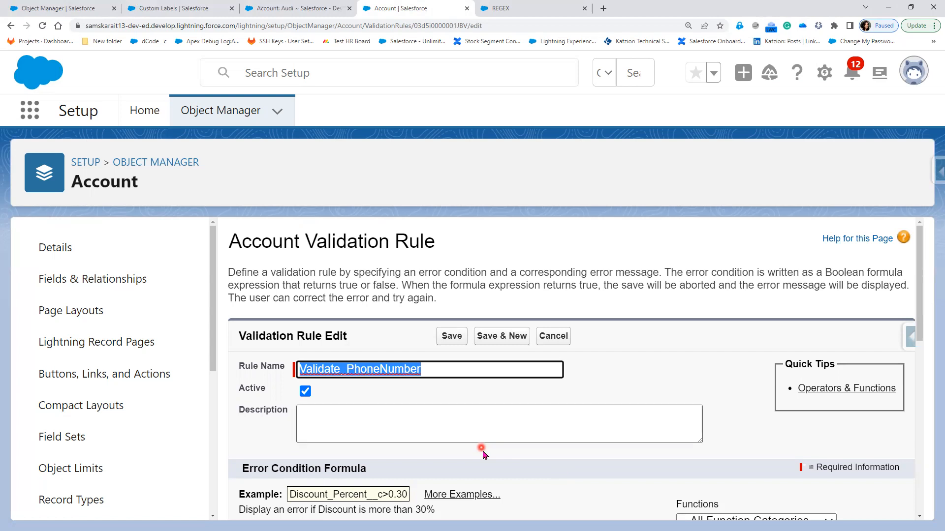
scroll(364, 344, "down", 5)
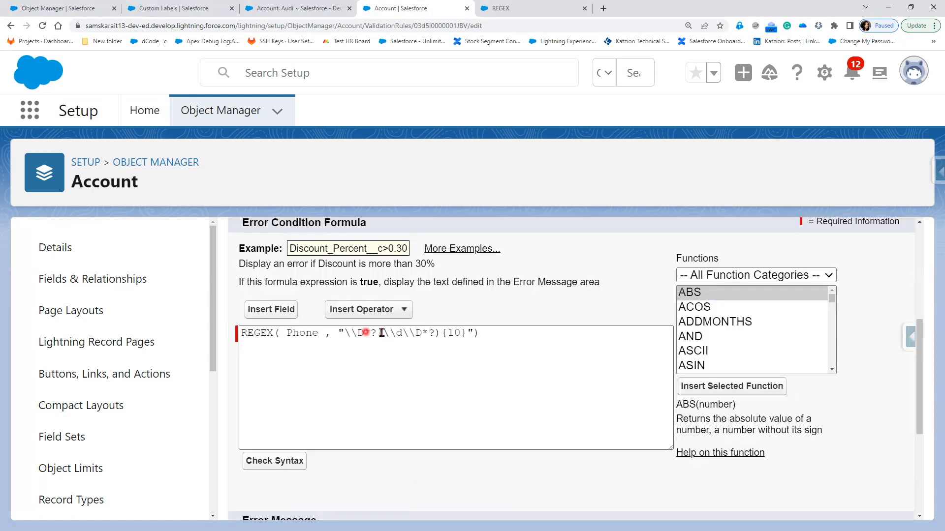
left_click(366, 333)
left_click_drag(356, 333, 344, 333)
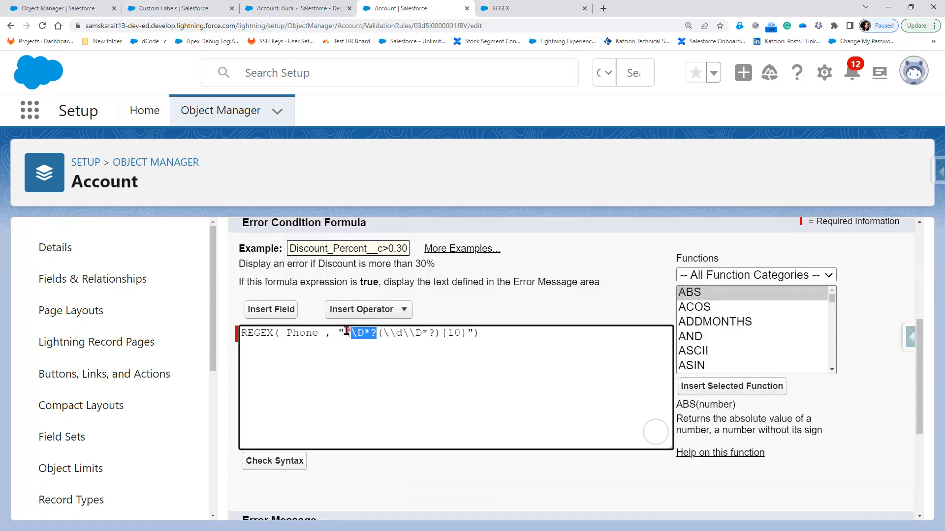
key("BackSpace")
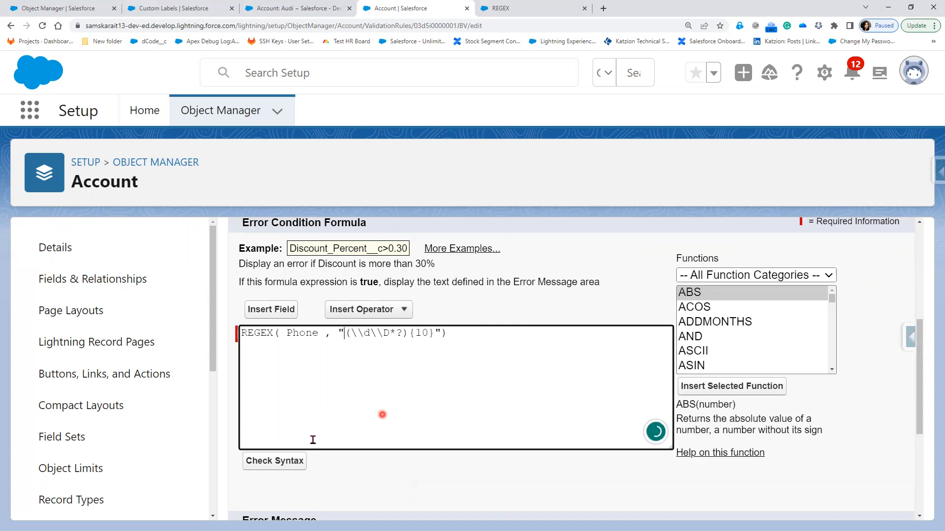
left_click(274, 462)
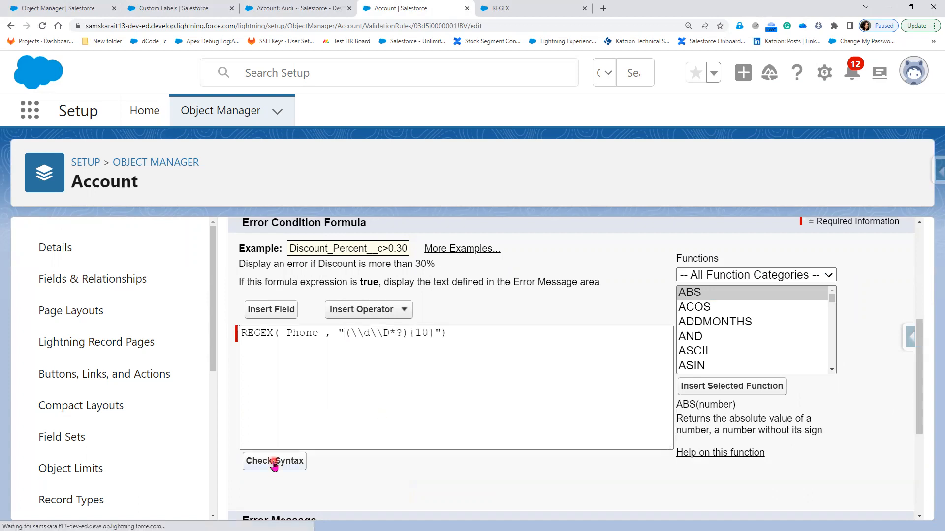
scroll(427, 486, "down", 3)
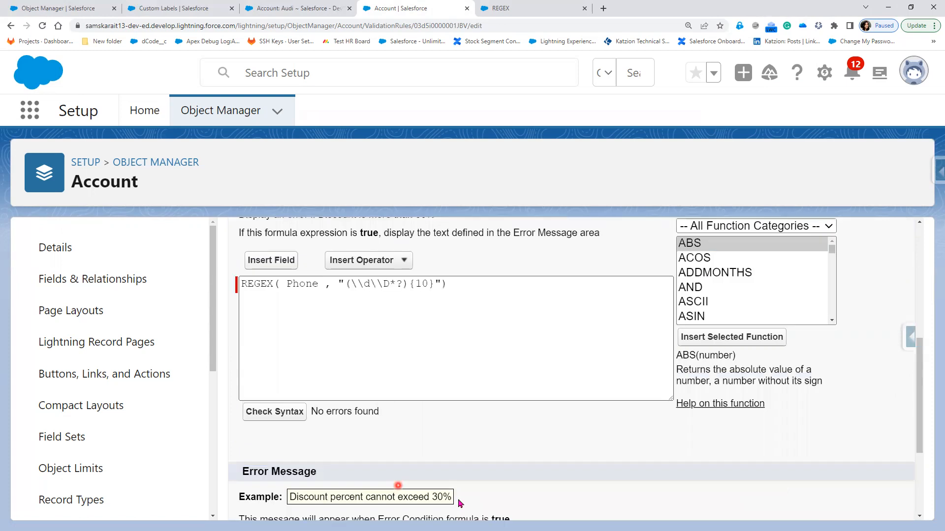
scroll(433, 497, "down", 2)
left_click(437, 501)
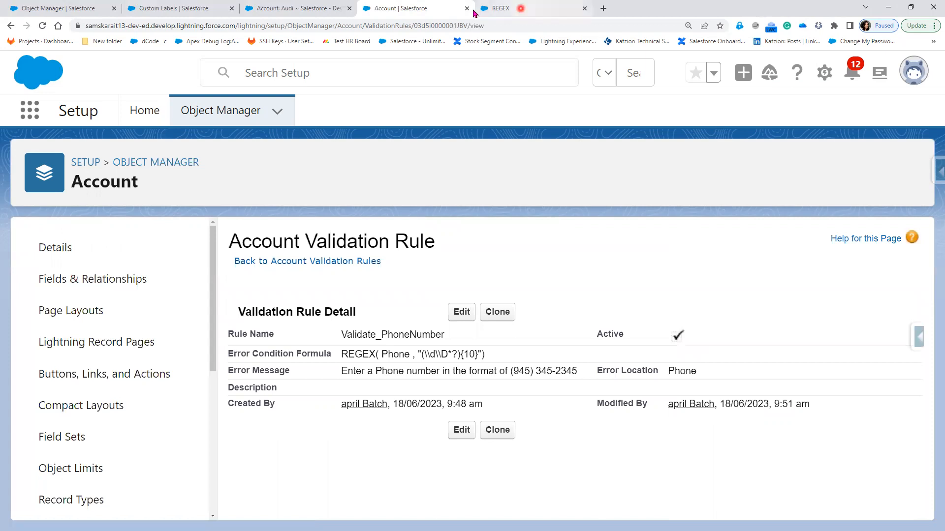
left_click(276, 14)
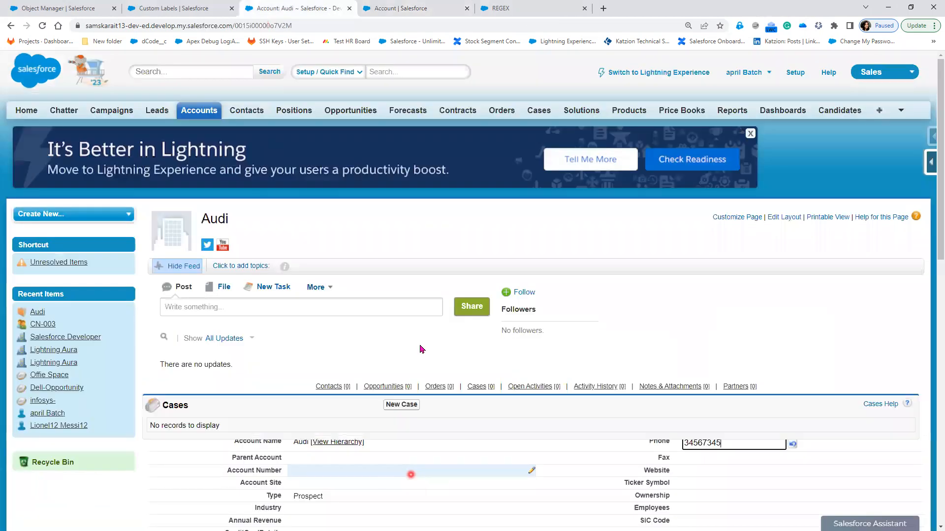
left_click(403, 413)
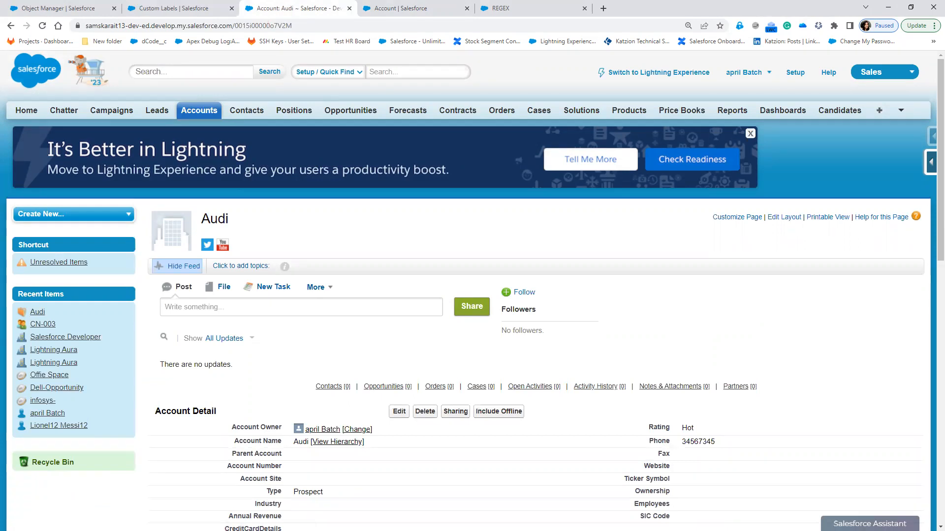
left_click(402, 14)
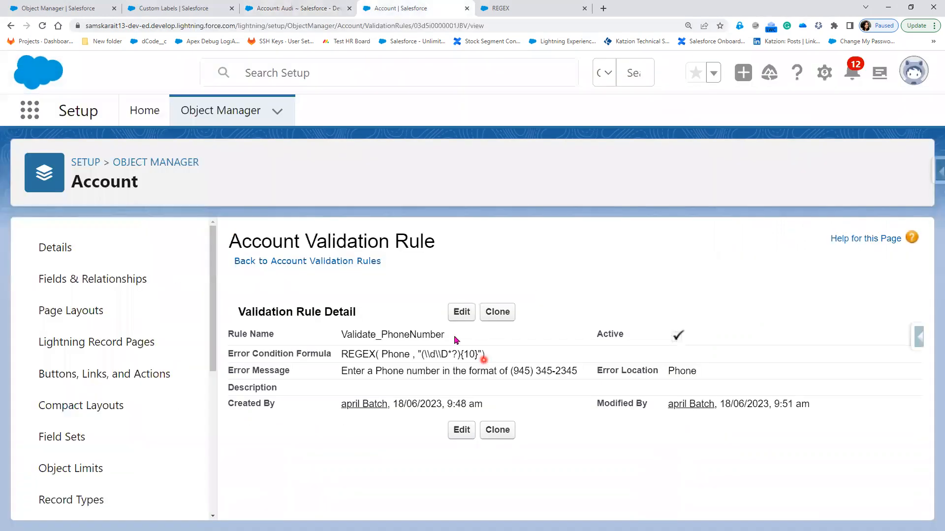
left_click(461, 313)
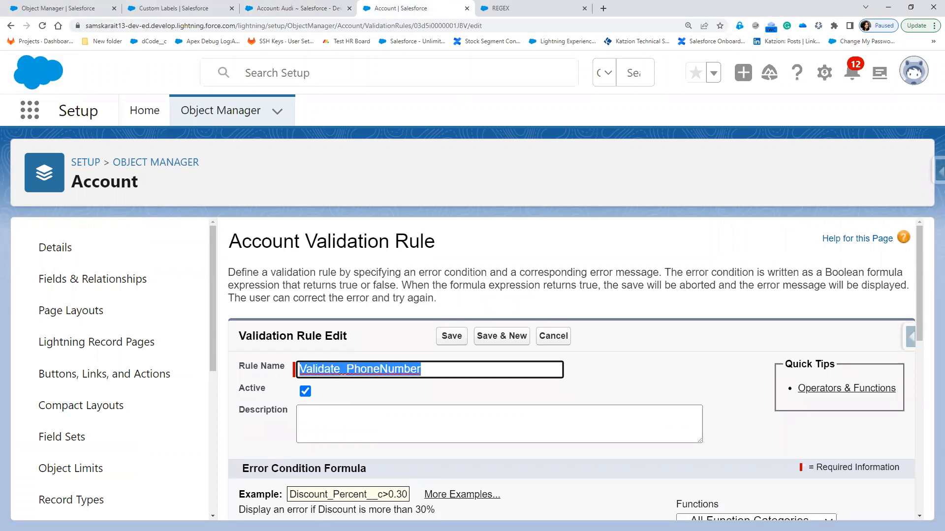
Remove \\D*? inside the group so the pattern becomes (\\d){10}, check syntax, and save
left_click(674, 387)
scroll(678, 388, "down", 1)
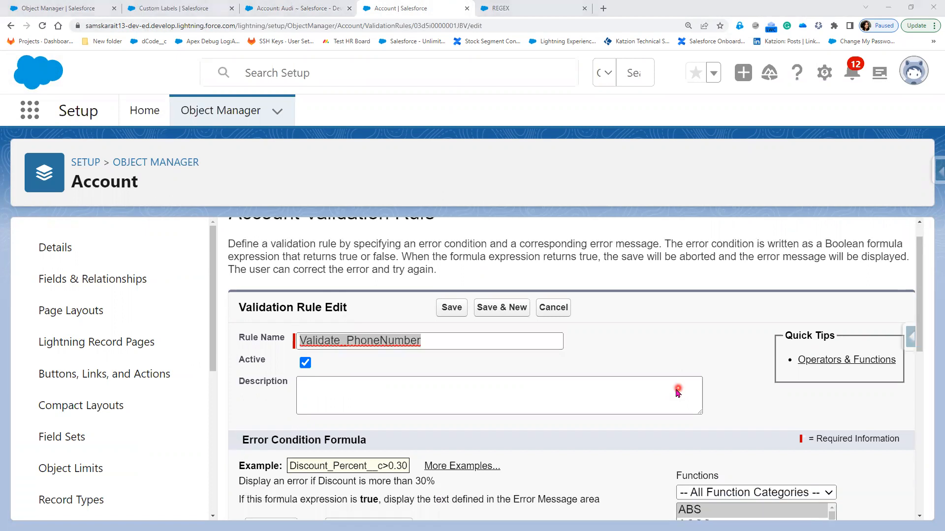
scroll(678, 388, "down", 3)
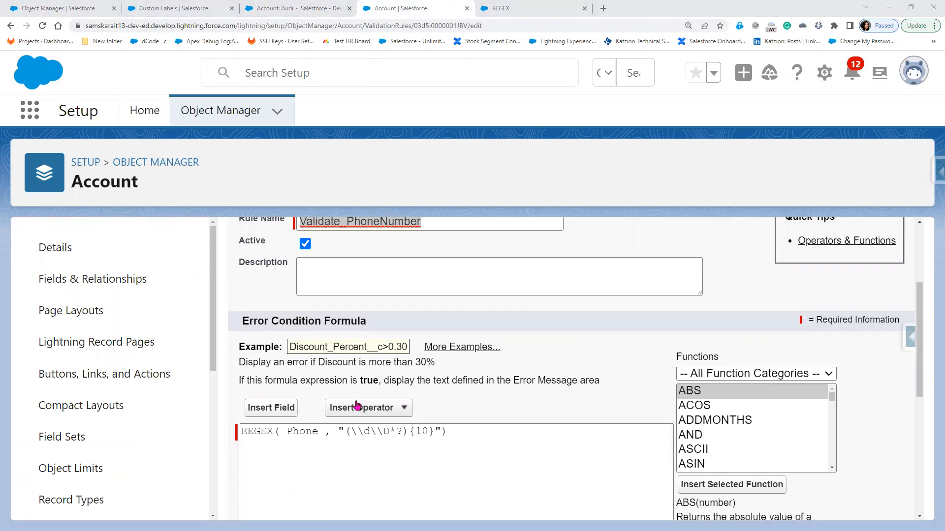
left_click(401, 432)
left_click_drag(402, 432, 370, 433)
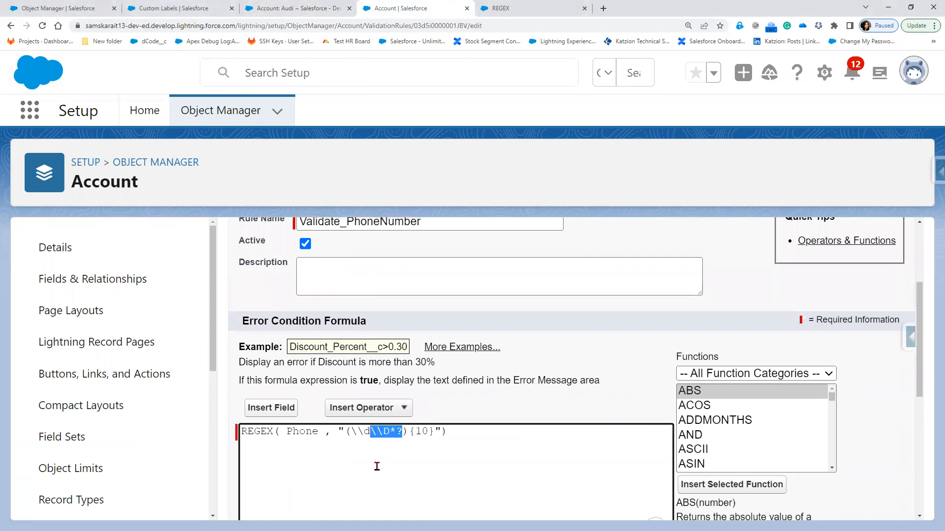
key("BackSpace")
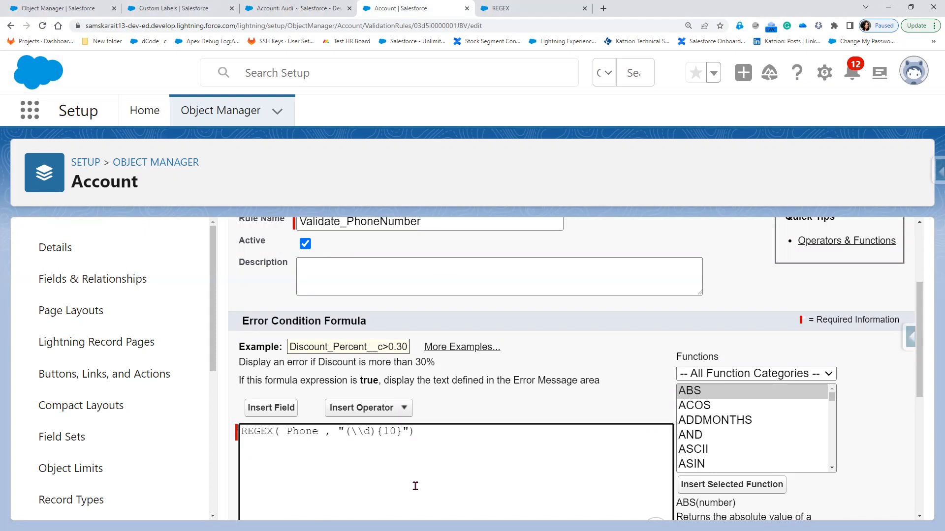
scroll(266, 383, "down", 4)
left_click(269, 368)
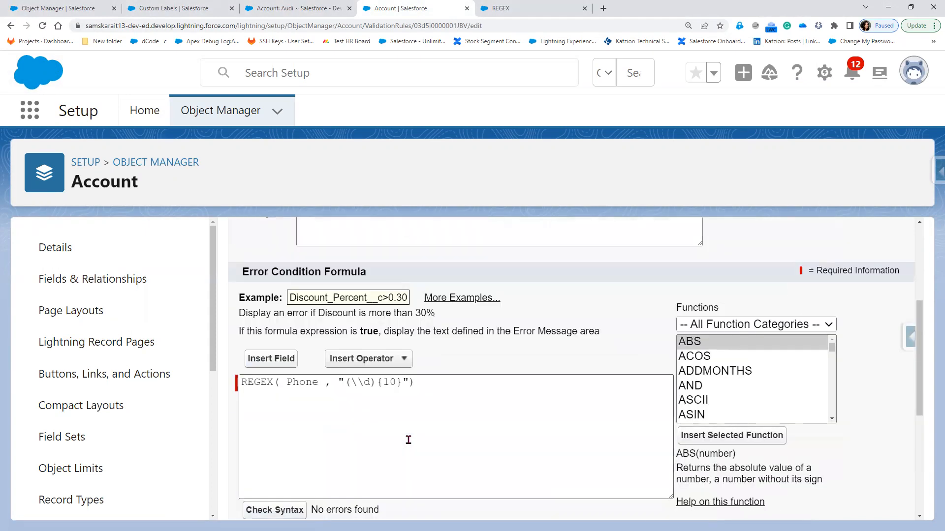
scroll(441, 494, "down", 3)
scroll(453, 500, "down", 1)
left_click(451, 499)
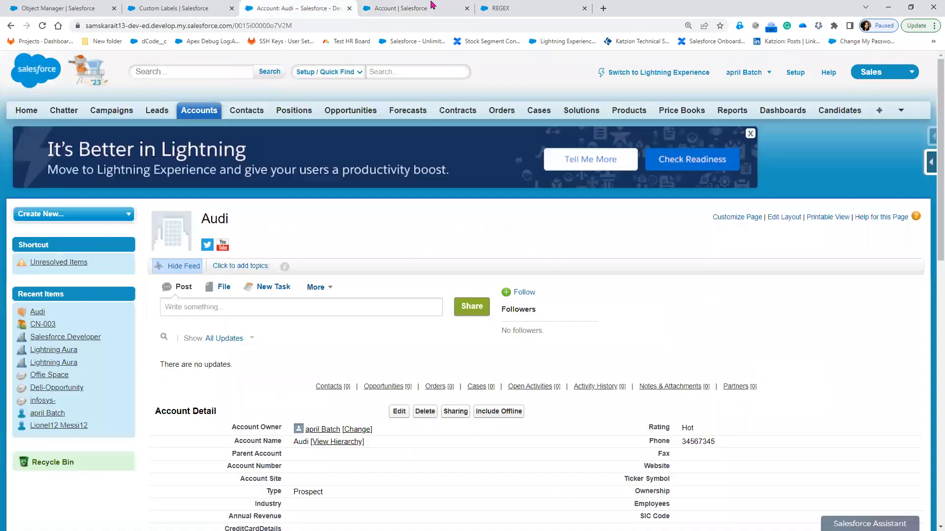
left_click(303, 10)
key("ctrl+Tab")
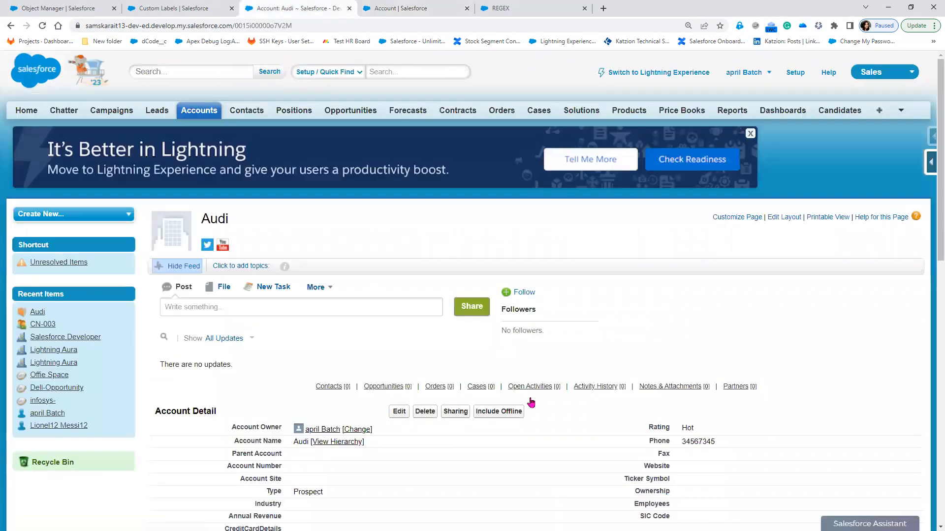
Change the Audi account's phone to 56454 and save it
key("ctrl+shift+Tab")
double_click(720, 442)
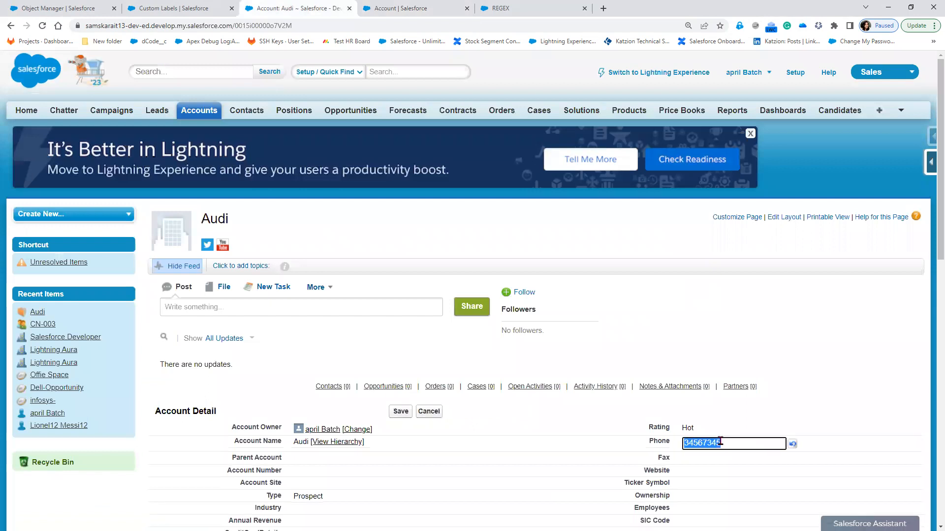
type("56454")
left_click(400, 412)
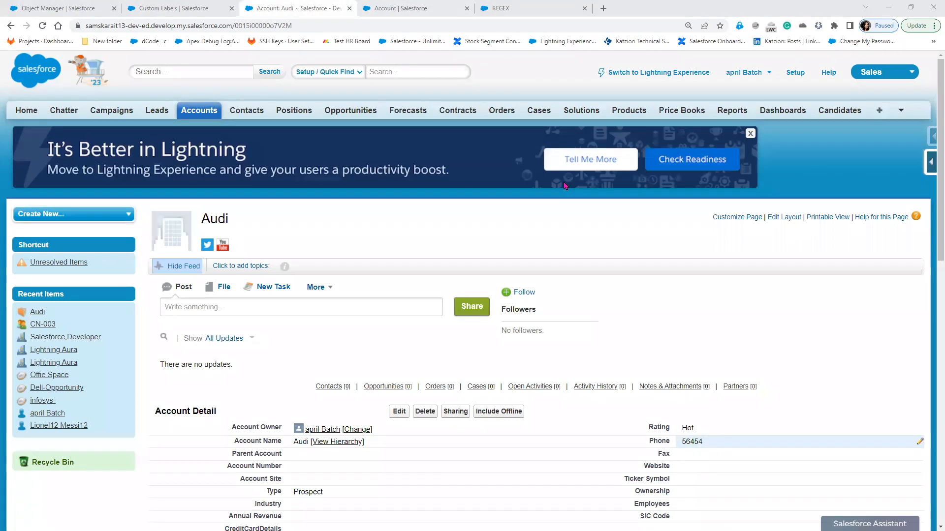
Replace the double quotes around the Validate_PhoneNumber pattern with single quotes and save
left_click(401, 10)
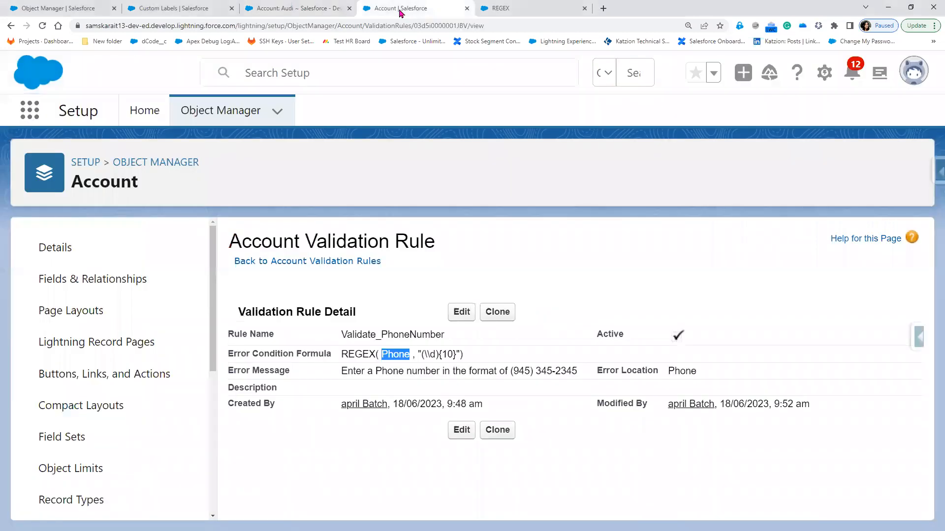
left_click(463, 314)
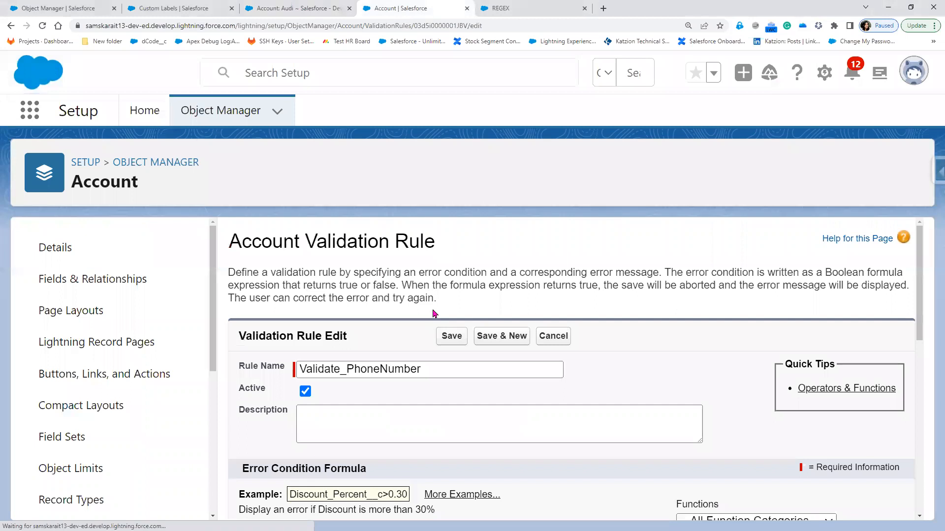
scroll(354, 392, "down", 4)
left_click(344, 390)
key("BackSpace")
type("'")
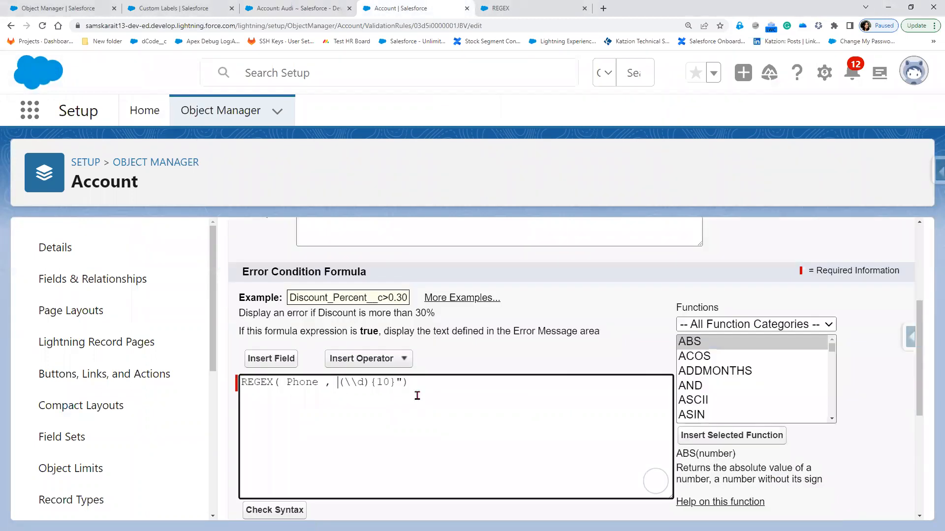
left_click(451, 390)
key("Left")
key("BackSpace")
type("'")
scroll(413, 487, "down", 4)
scroll(426, 507, "down", 2)
left_click(452, 497)
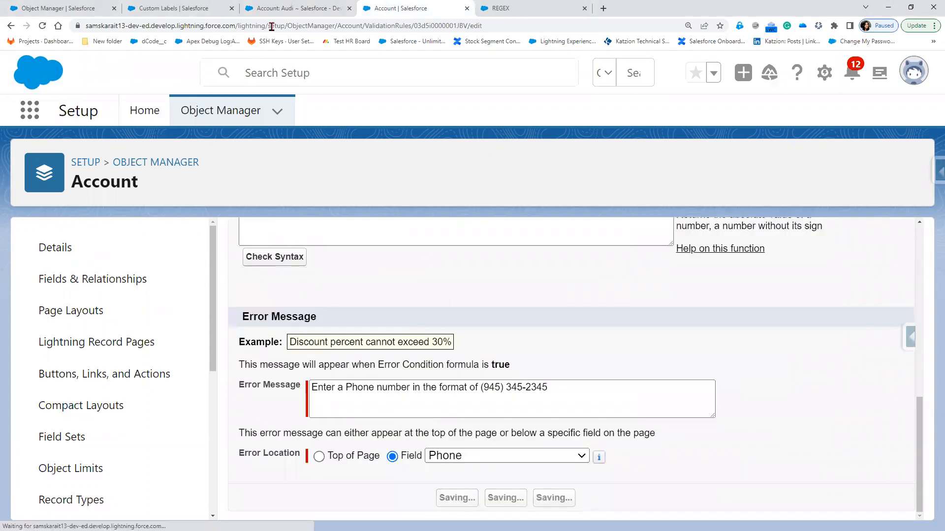
key("ctrl+shift+Tab")
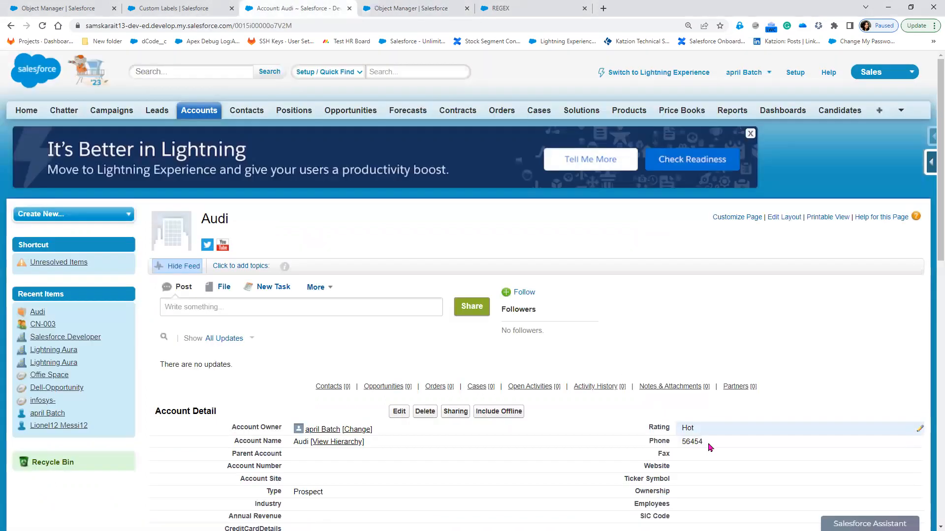
double_click(712, 443)
left_click(714, 443)
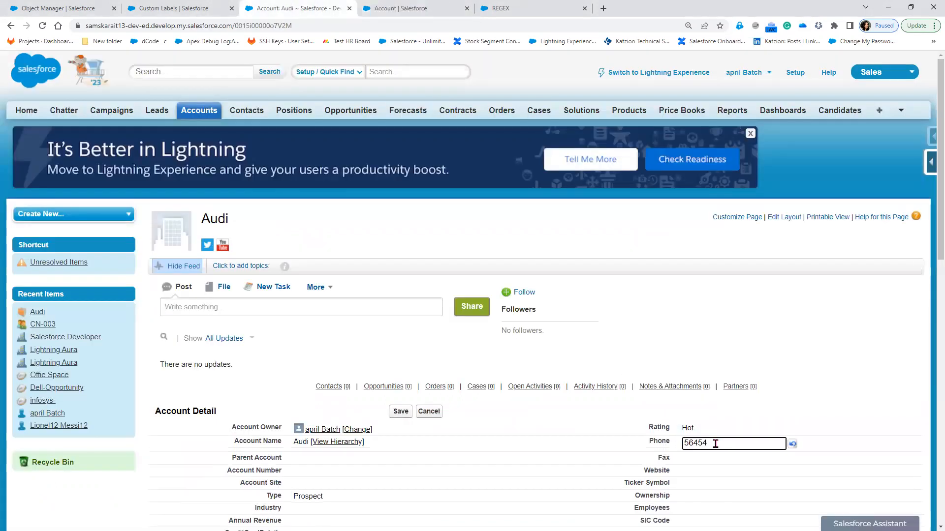
type("44")
left_click(397, 412)
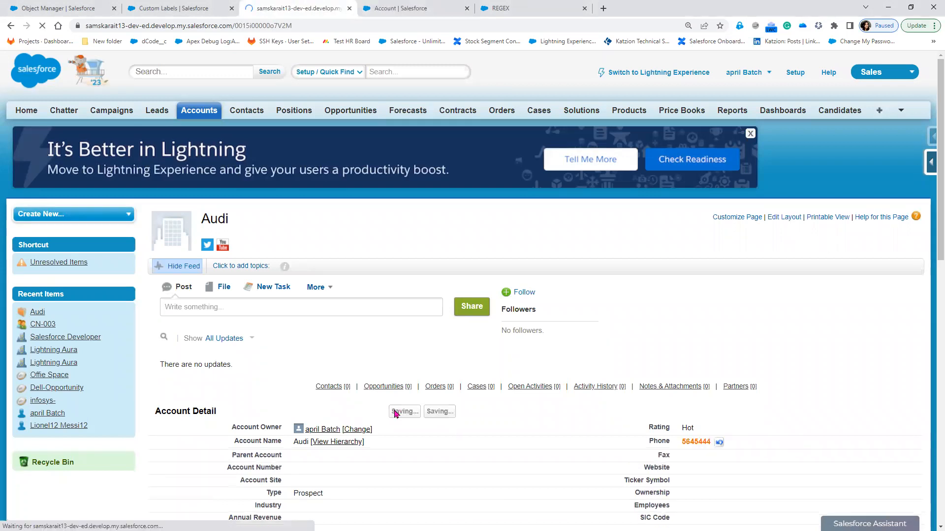
key("ctrl+Tab")
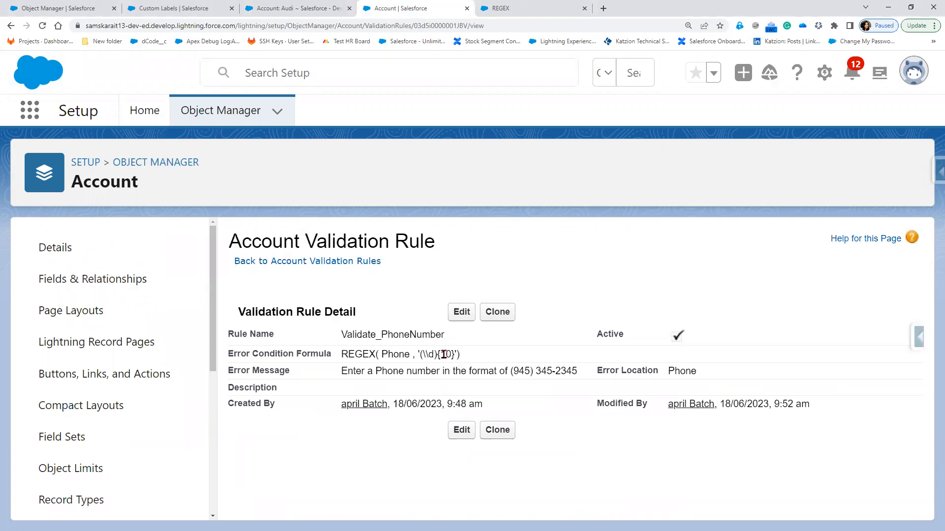
mouse_move(445, 354)
left_mouse_down()
mouse_move(454, 354)
mouse_move(434, 354)
left_mouse_up()
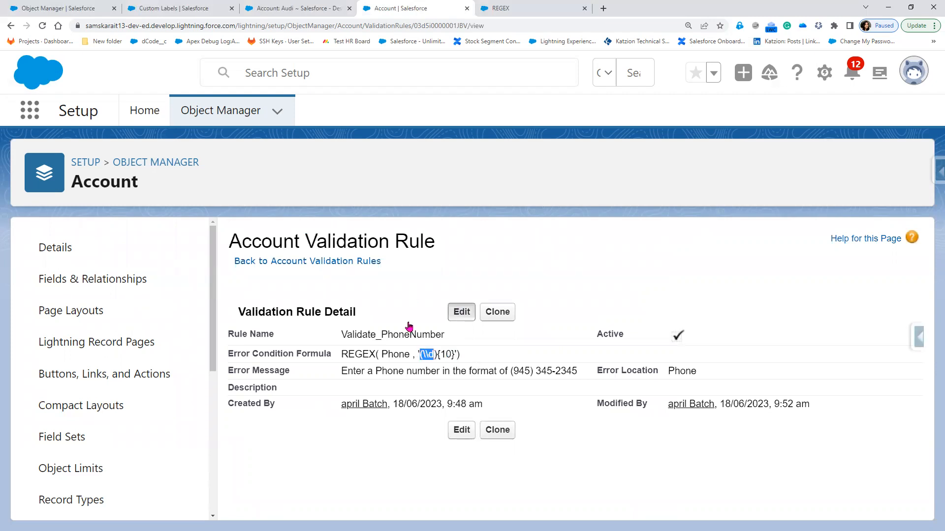
Delete one backslash from the regex pattern and attempt to save, triggering a syntax error
left_click(461, 312)
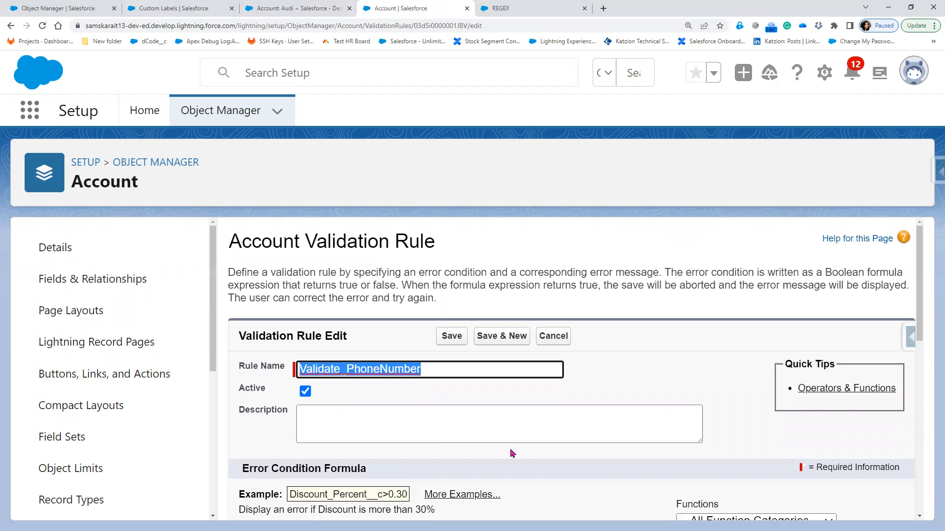
scroll(355, 437, "down", 3)
left_click(358, 432)
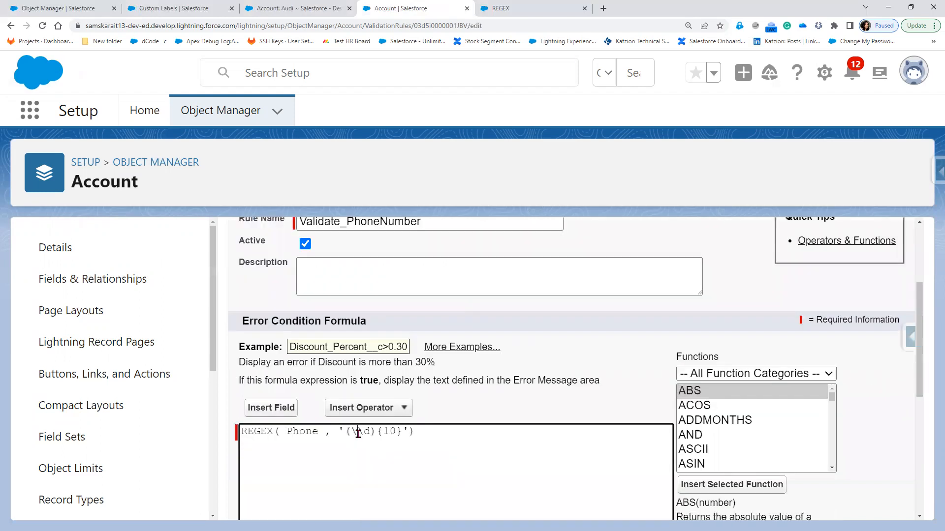
key("BackSpace")
scroll(386, 453, "down", 4)
scroll(450, 497, "down", 2)
left_click(453, 498)
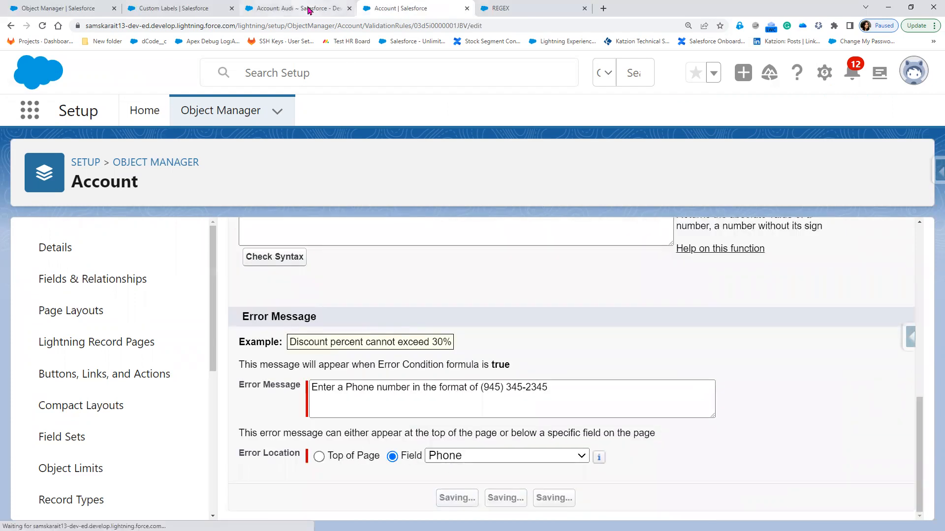
Restore the removed backslash in the formula and switch to the Audi account page
scroll(497, 339, "down", 5)
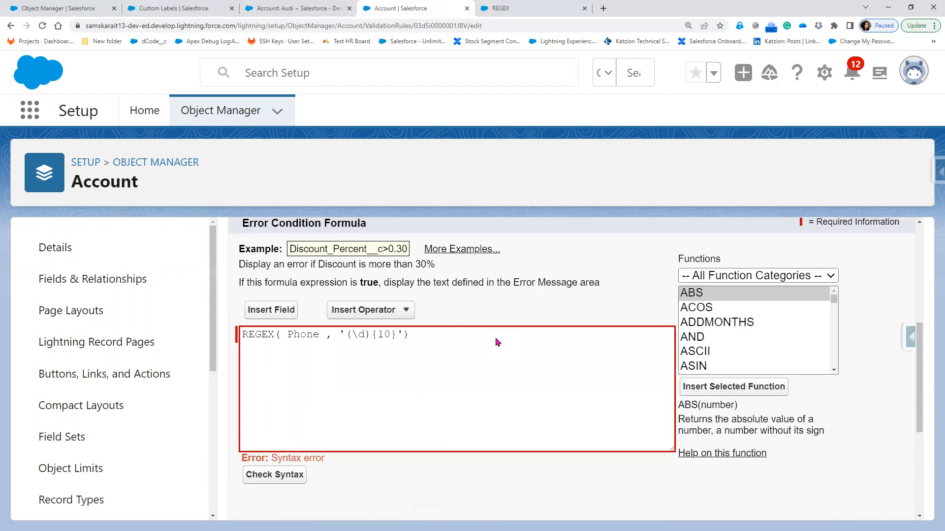
scroll(497, 342, "down", 1)
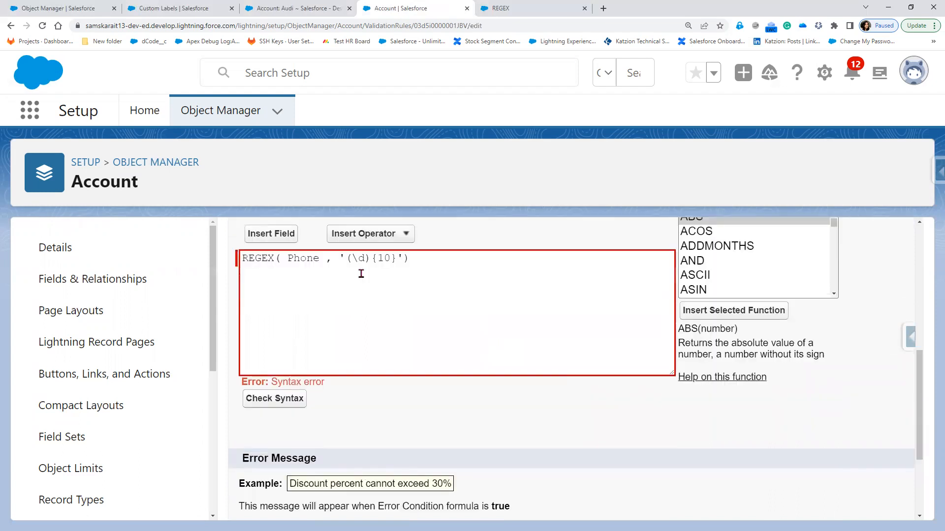
left_click(484, 288)
type("\\")
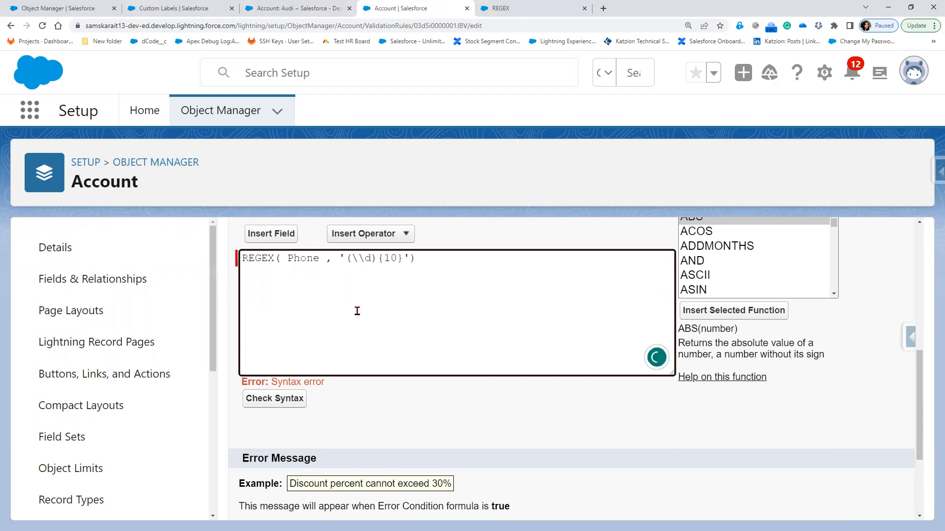
left_click(297, 10)
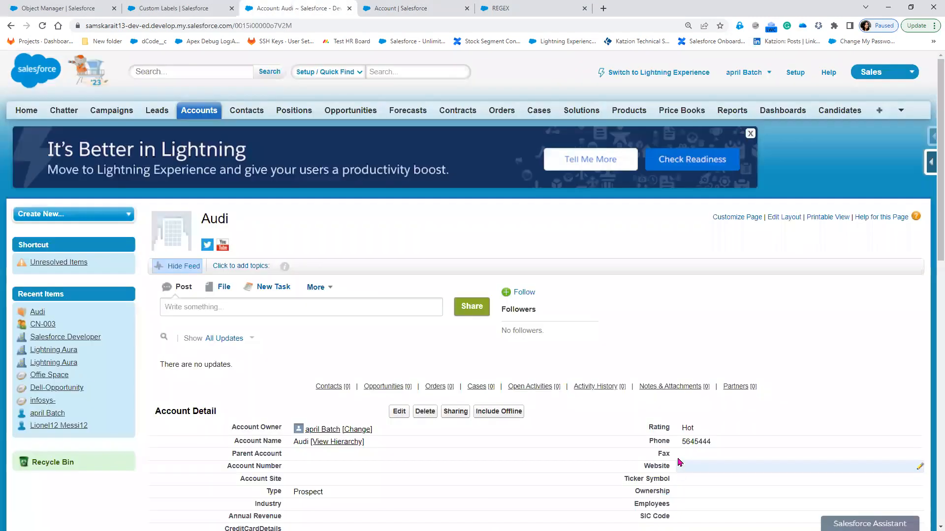
left_click(426, 7)
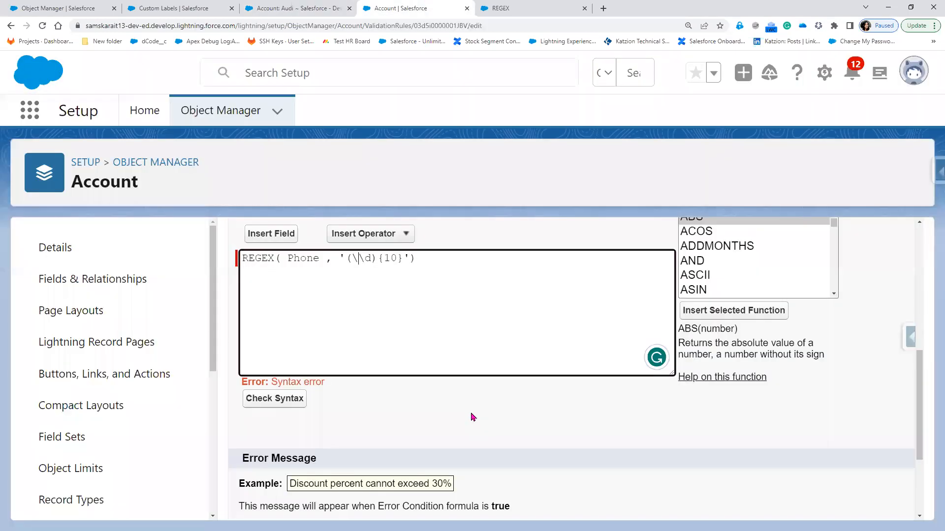
scroll(473, 417, "up", 6)
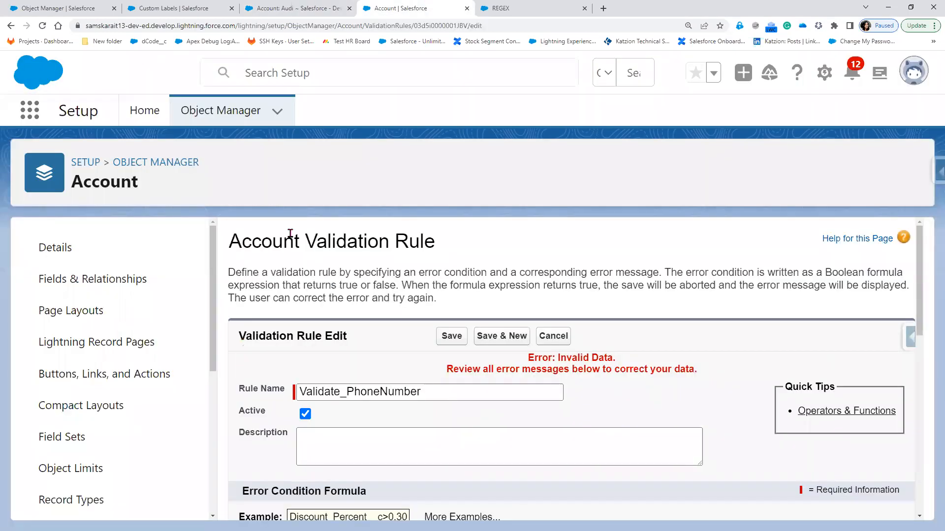
left_click_drag(136, 183, 85, 180)
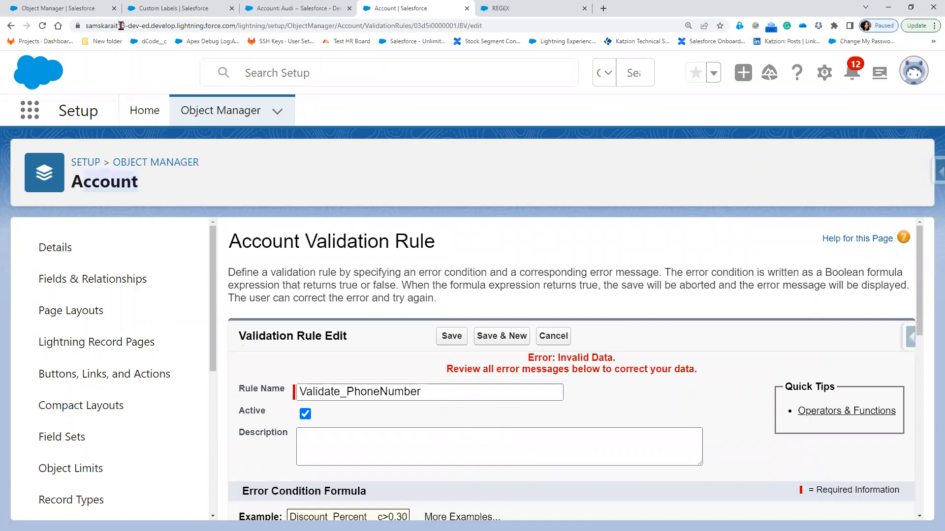
key("ctrl+shift+Tab")
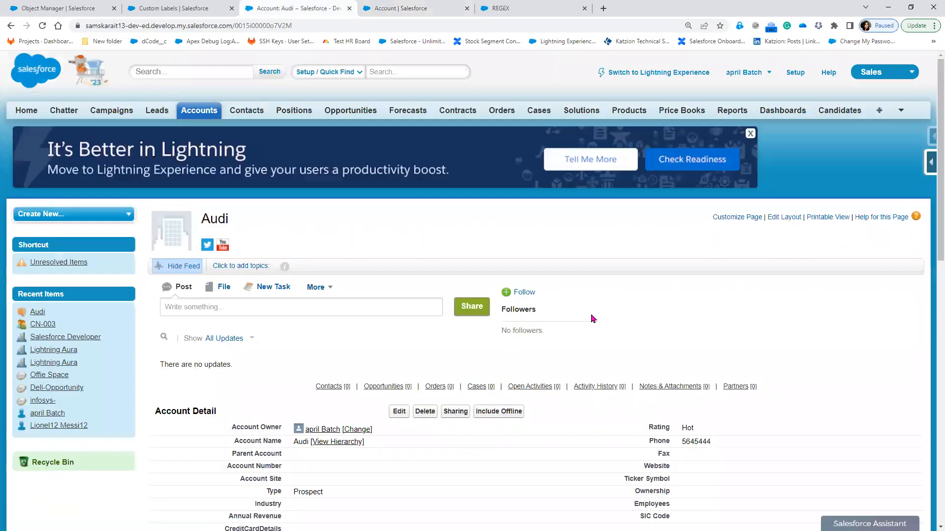
double_click(722, 441)
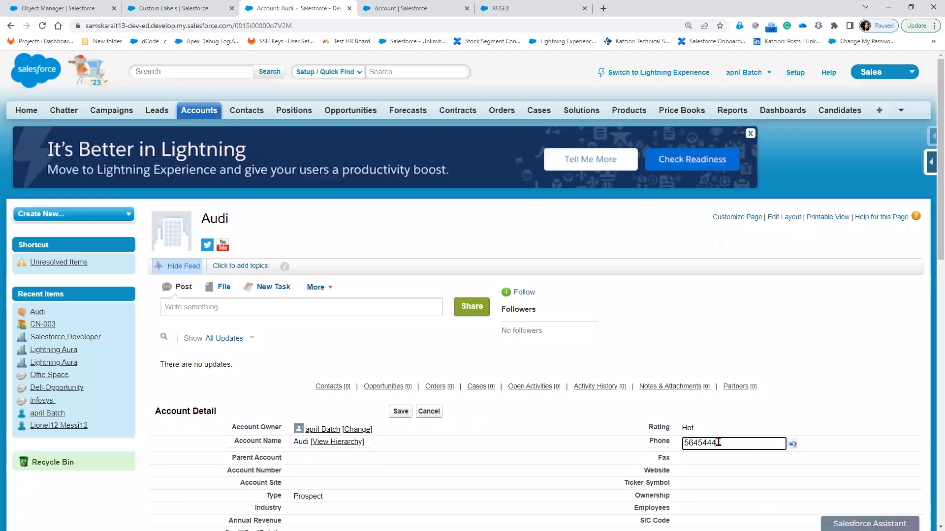
key("ctrl+a")
key("BackSpace")
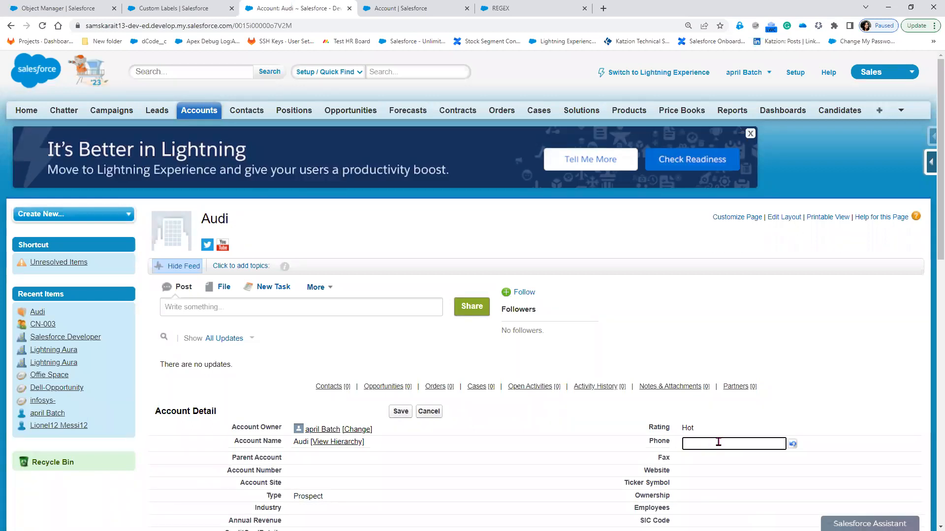
type("55")
left_click(399, 412)
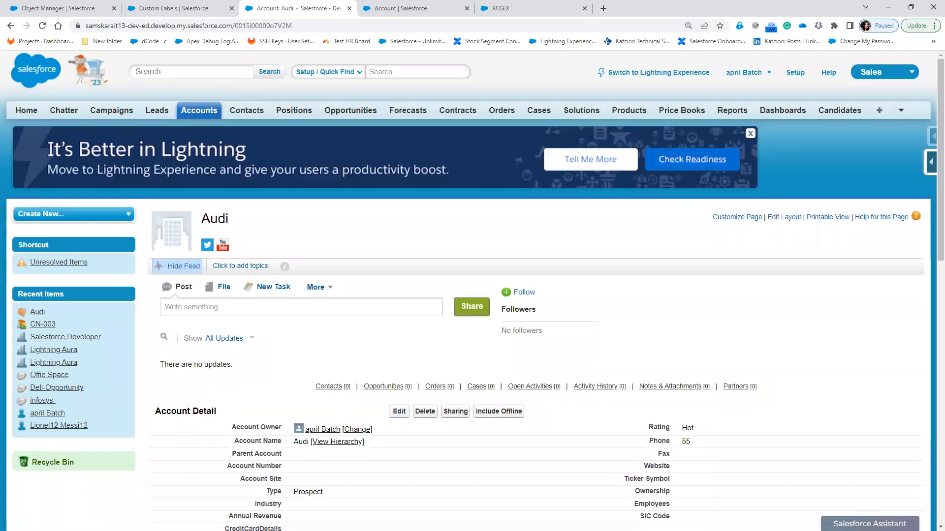
key("alt+Tab")
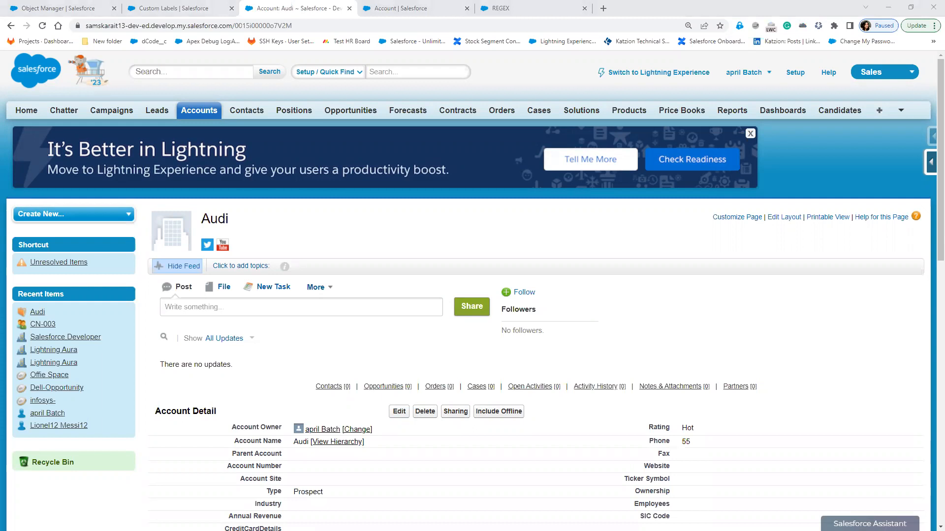
Restore the double backslash, drop the parentheses so the pattern reads '\\d{10}', and save
left_click(438, 9)
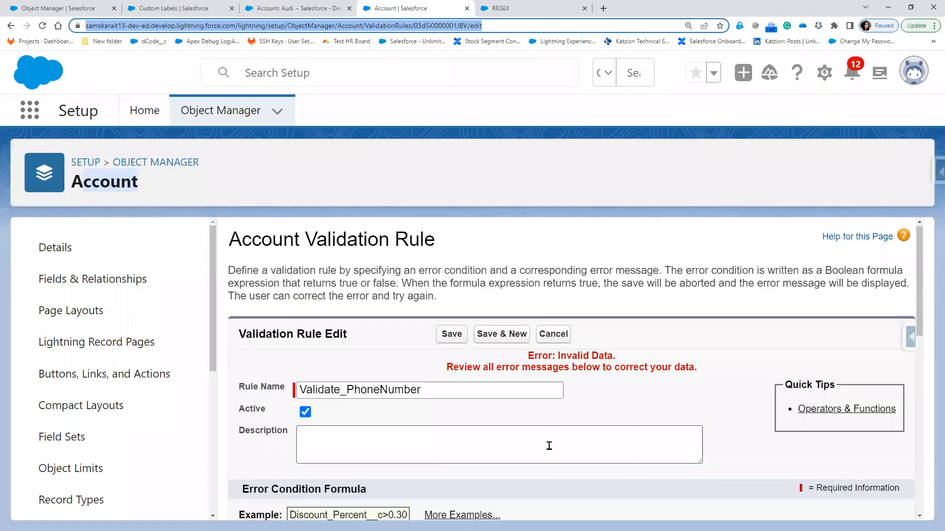
scroll(355, 307, "down", 6)
left_click(354, 307)
type("\\\\d){10}')")
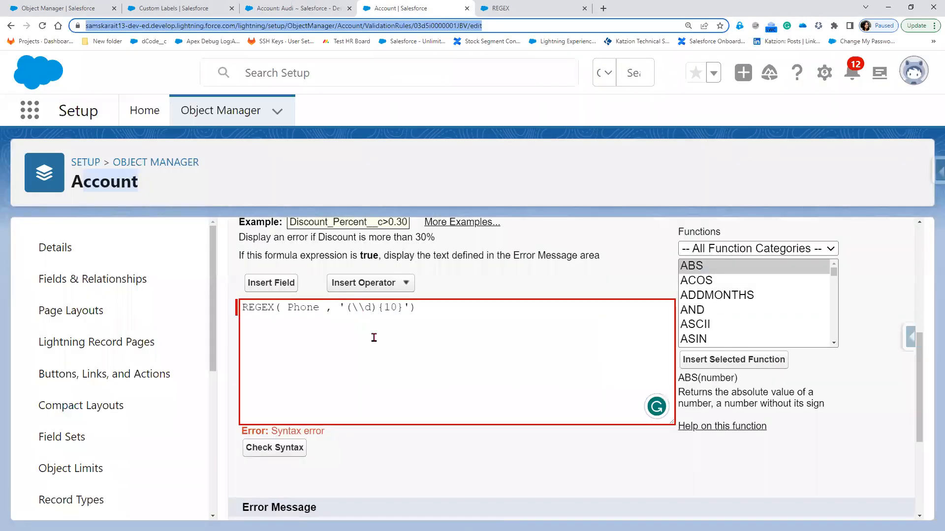
left_click(361, 325)
left_click(350, 312)
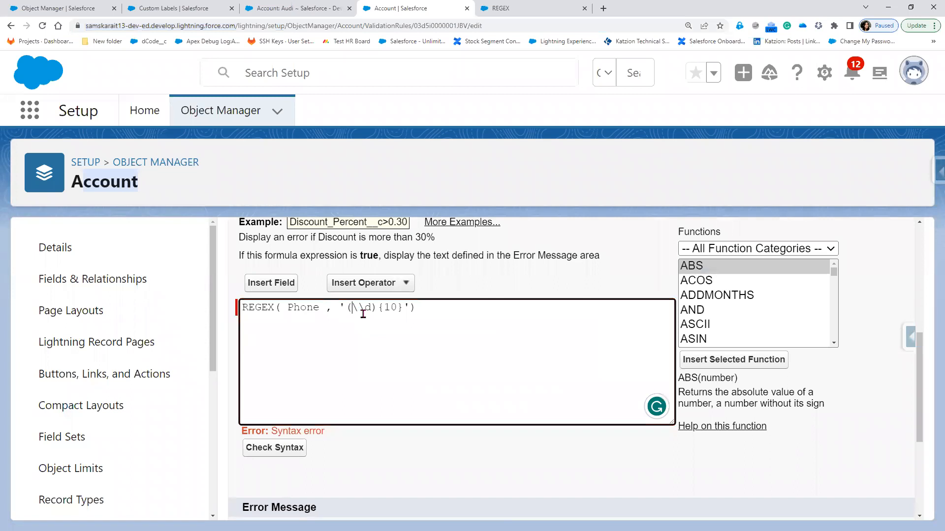
key("BackSpace")
left_click(371, 308)
key("BackSpace")
scroll(444, 498, "down", 4)
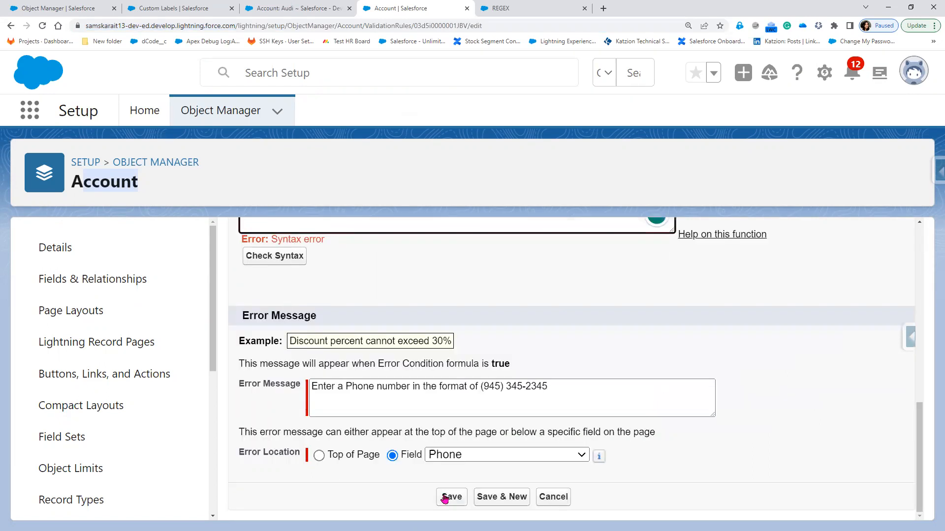
left_click(445, 498)
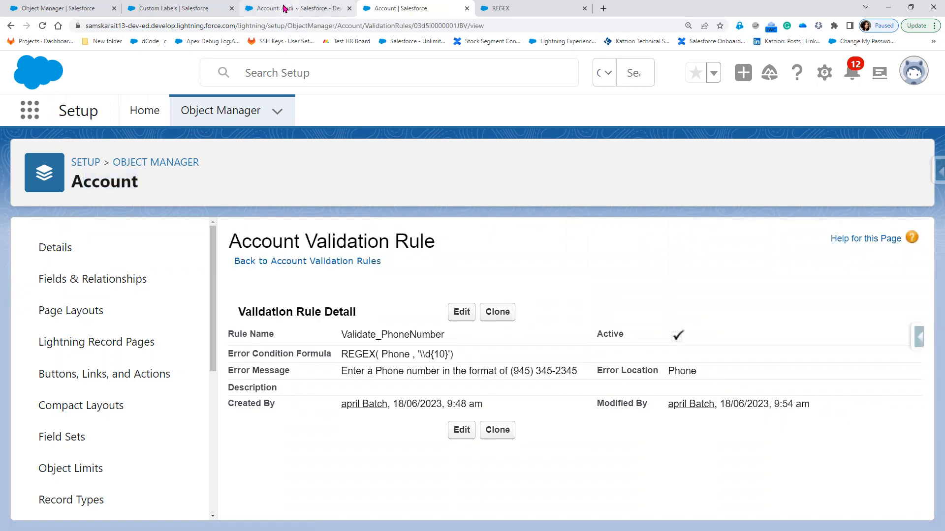
Change the Audi account's Phone to 54, save it, and return to the validation rule
left_click(285, 8)
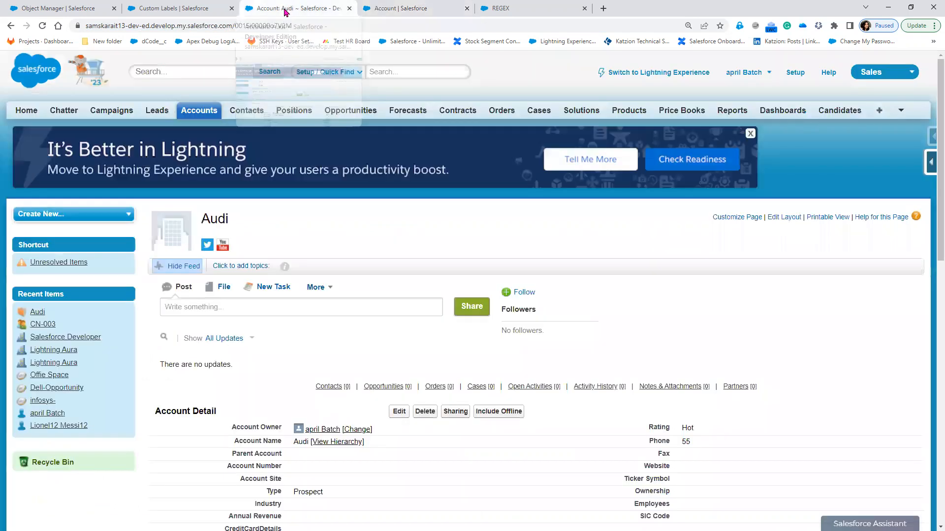
double_click(690, 441)
type("5")
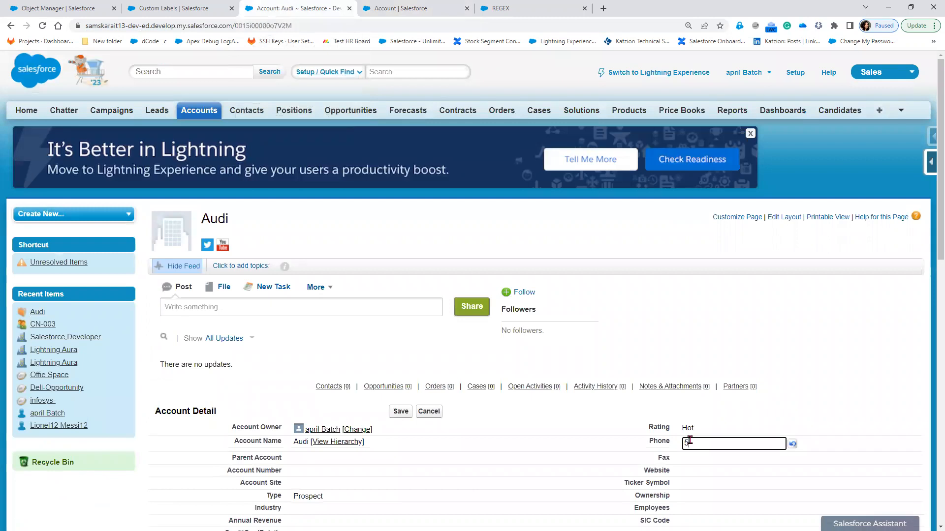
type("4")
left_click(401, 414)
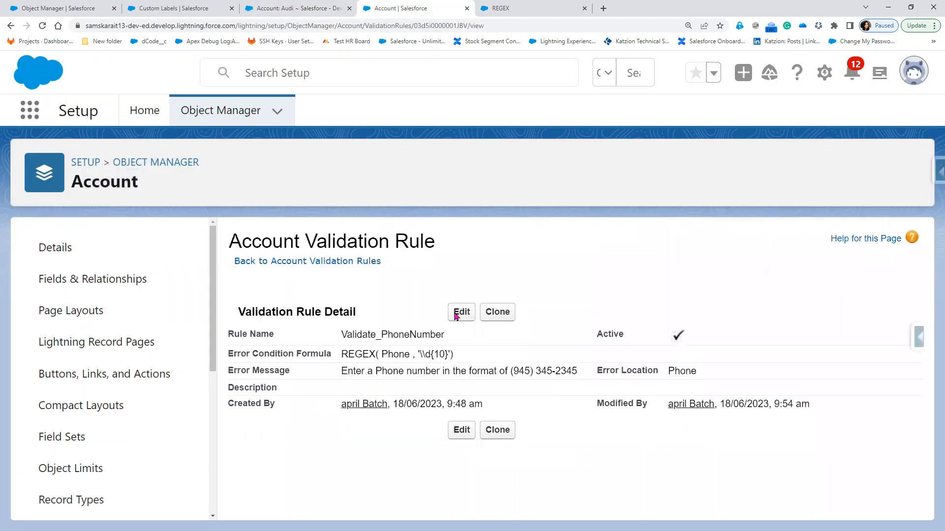
key("ctrl+Tab")
Replace \d in the rule formula with [0-9], making REGEX( Phone , '[0-9]{10}'), and save
left_click(458, 316)
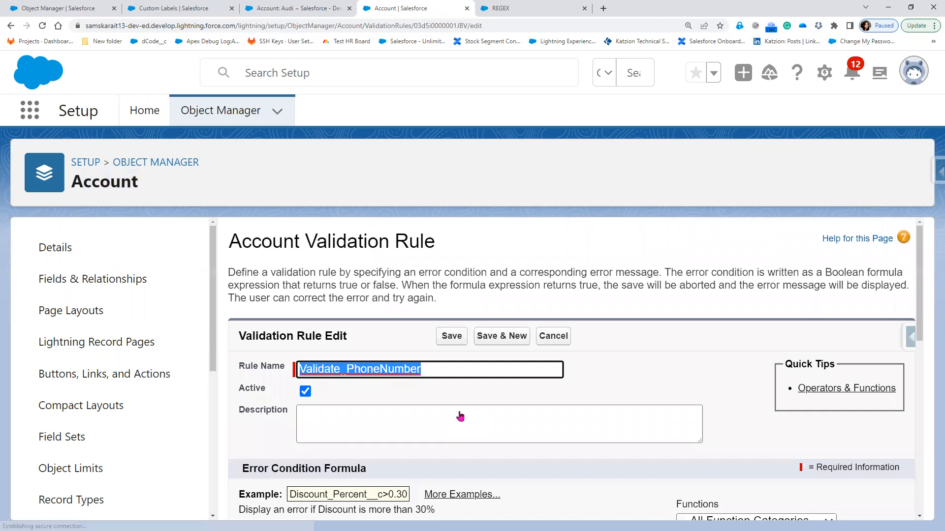
scroll(346, 382, "down", 4)
left_click_drag(346, 382, 364, 382)
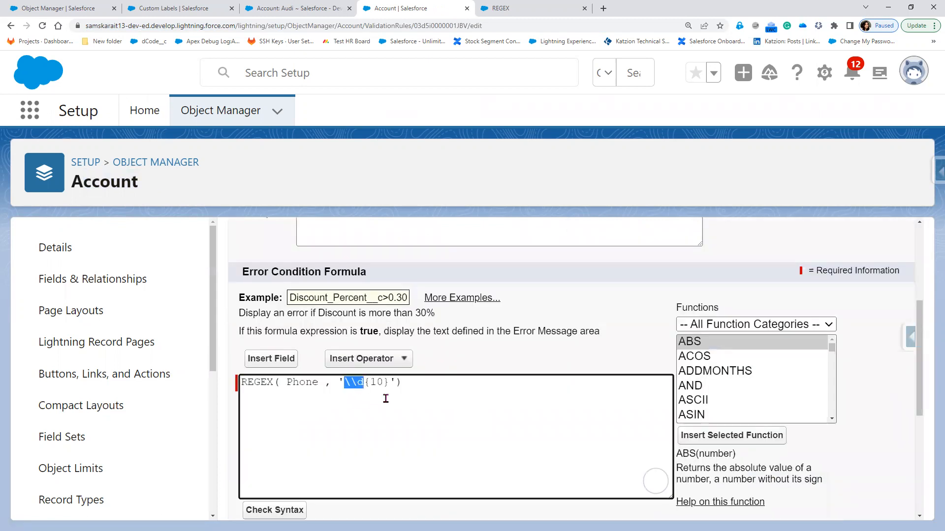
key("BackSpace")
type("[]")
key("Left")
type("0=")
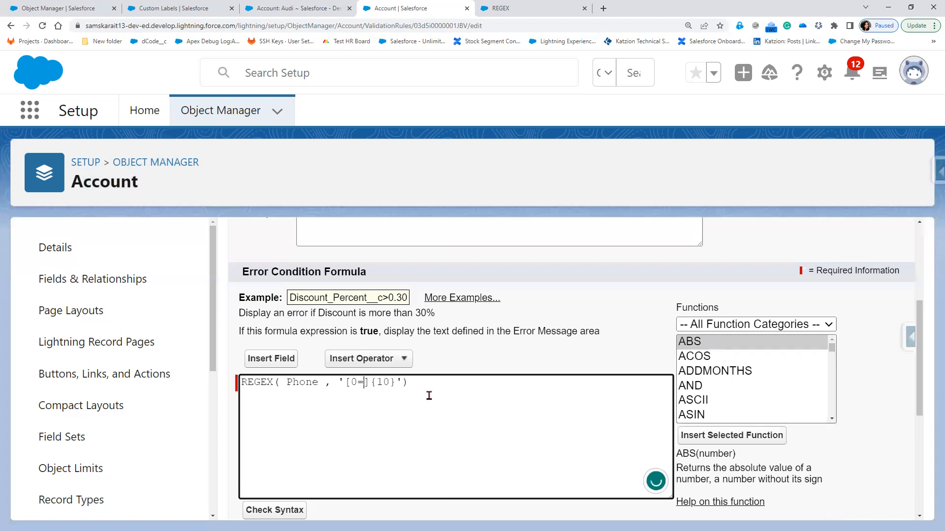
key("BackSpace")
type("-9")
scroll(291, 390, "down", 3)
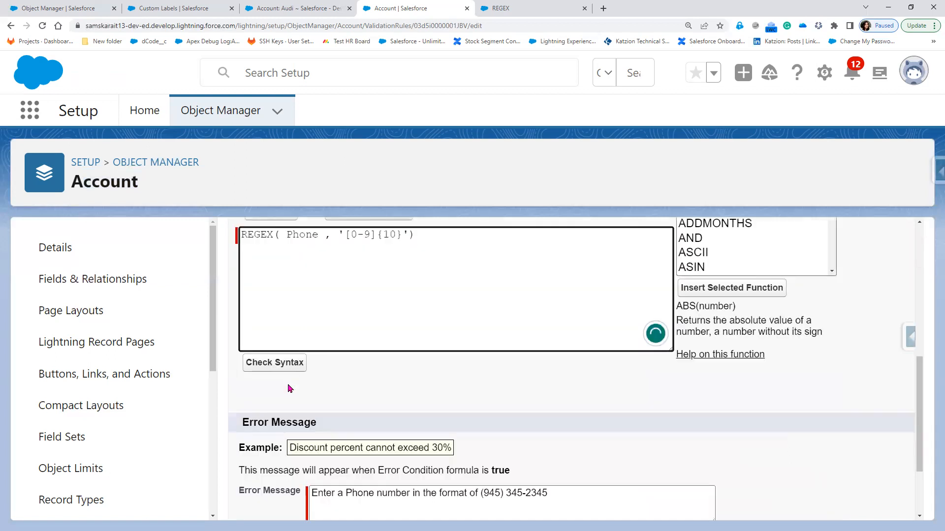
scroll(382, 476, "down", 2)
left_click(449, 497)
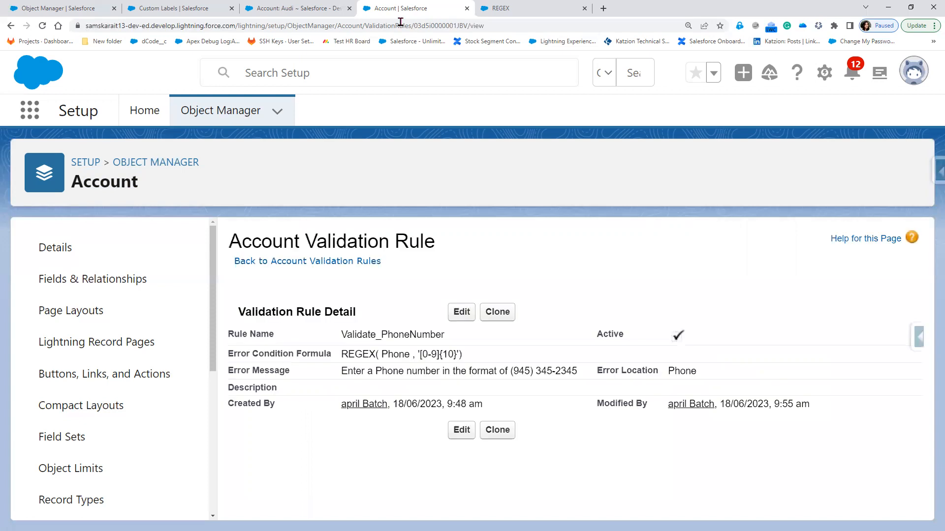
Reload the Audi edit form and save the account with phone 54
key("ctrl+shift+Tab")
key("F5")
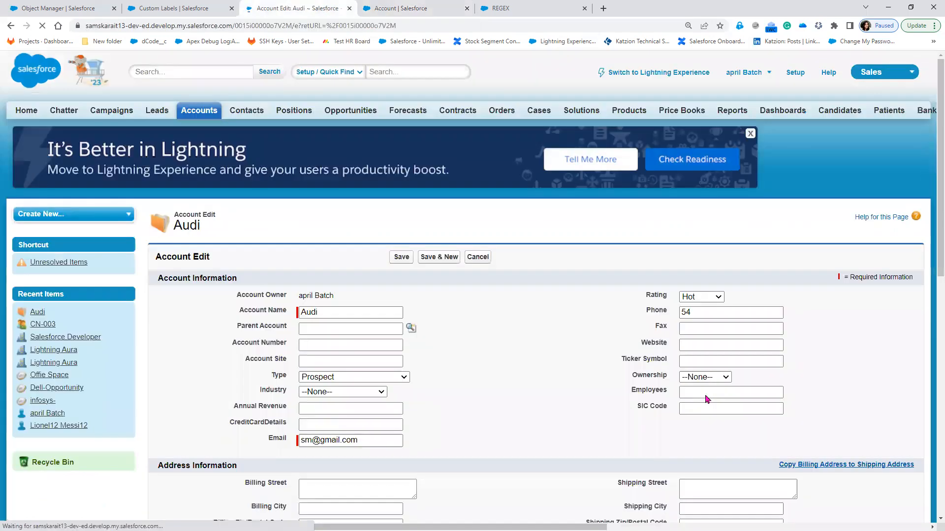
key("Return")
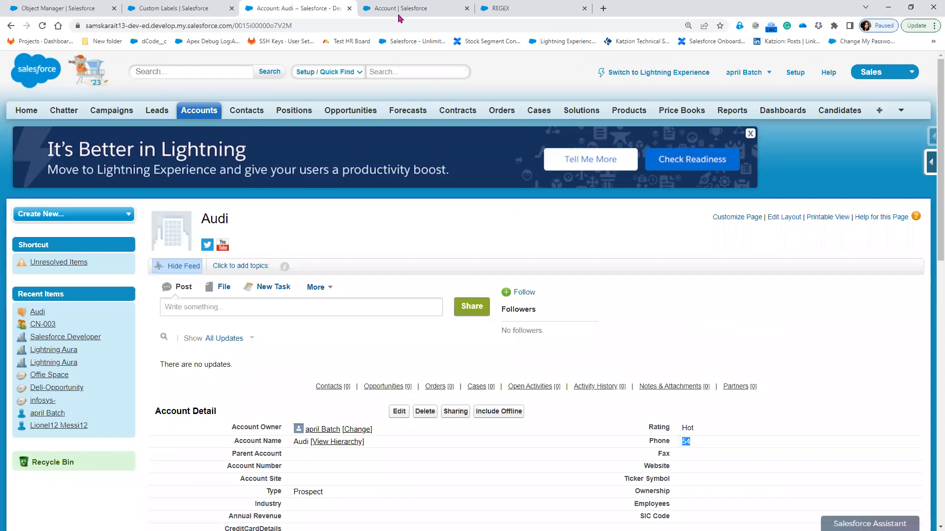
Compare the rule's '[0-9]{10}' pattern and Phone field against the saved Audi account
key("ctrl+Tab")
left_click_drag(415, 354, 458, 353)
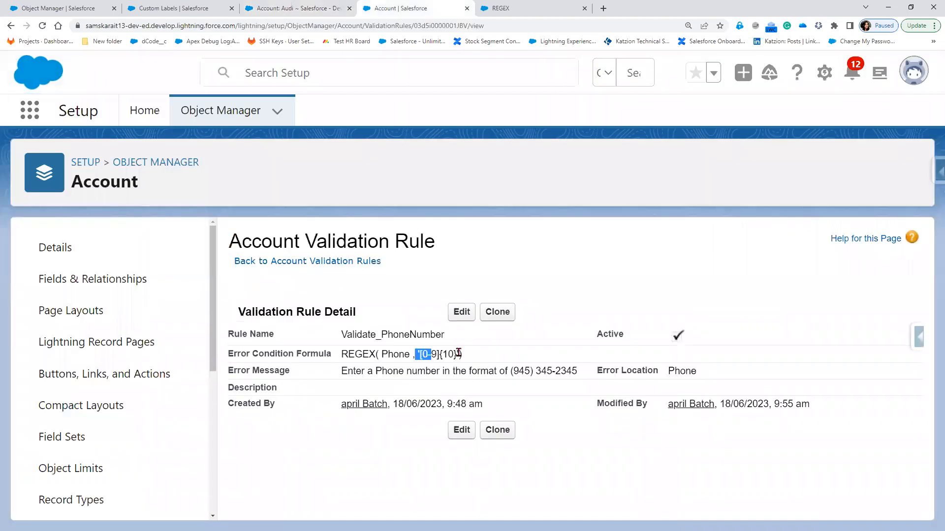
double_click(397, 355)
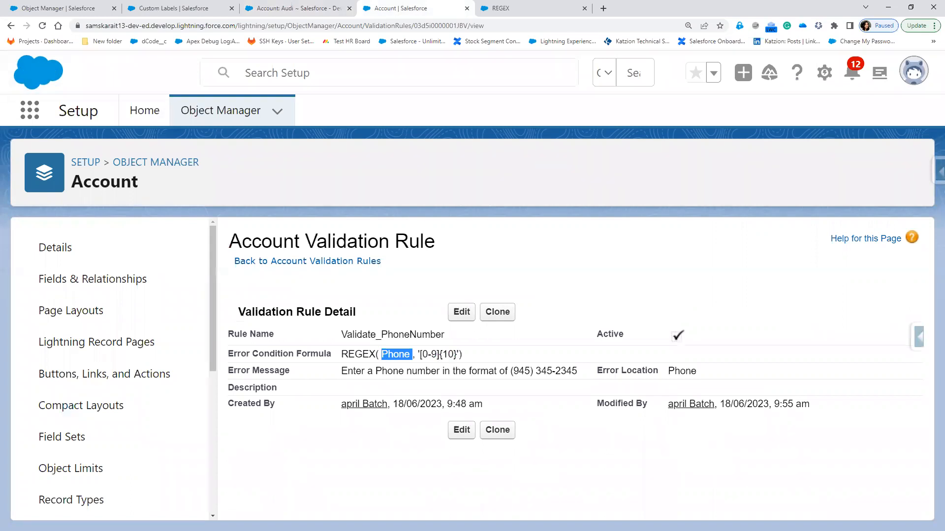
key("ctrl+shift+Tab")
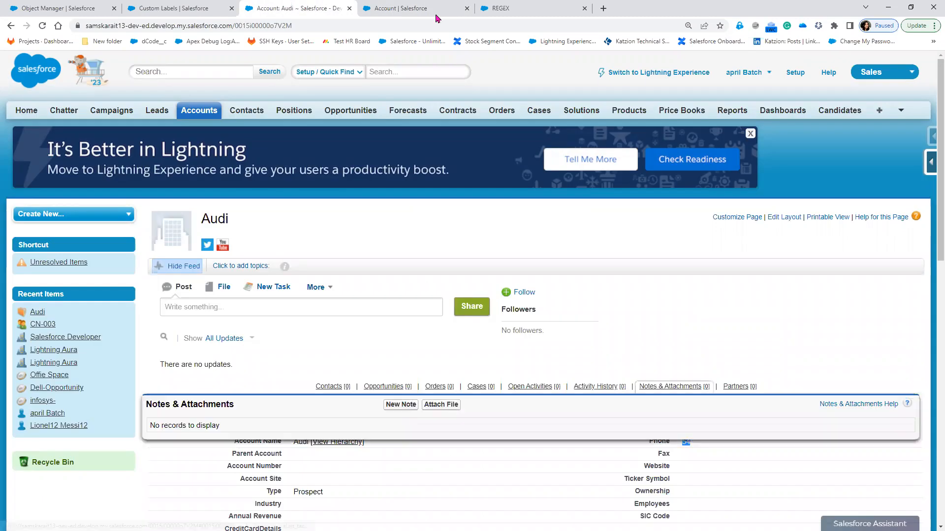
key("ctrl+Tab")
Change the formula to Not(REGEX( Phone , '[0-9]{10}')) and check its syntax
left_click(463, 313)
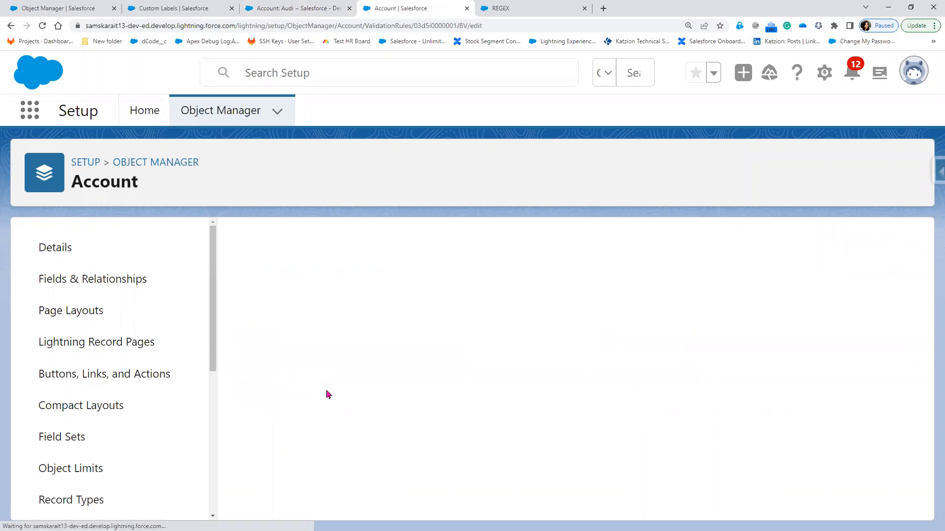
scroll(488, 422, "down", 2)
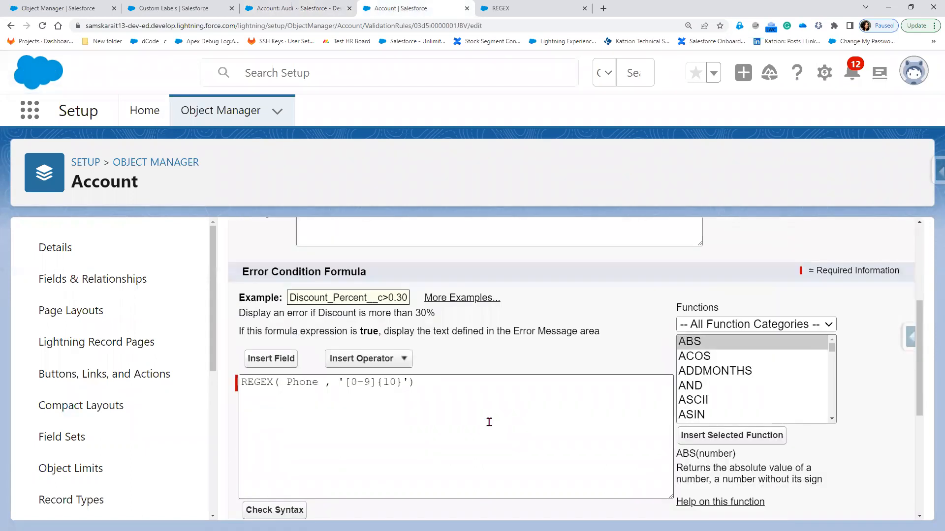
left_click(488, 422)
type("No")
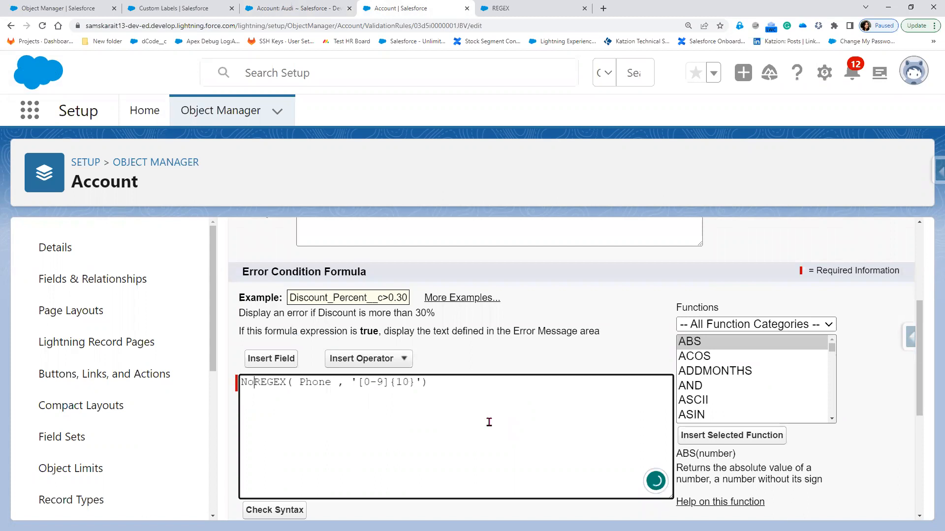
type("t(")
left_click(480, 380)
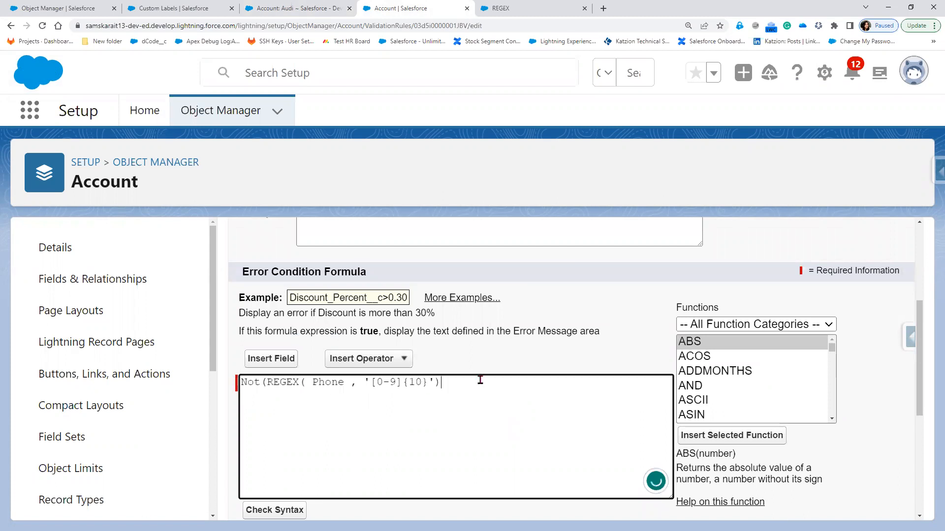
type(")")
left_click(274, 511)
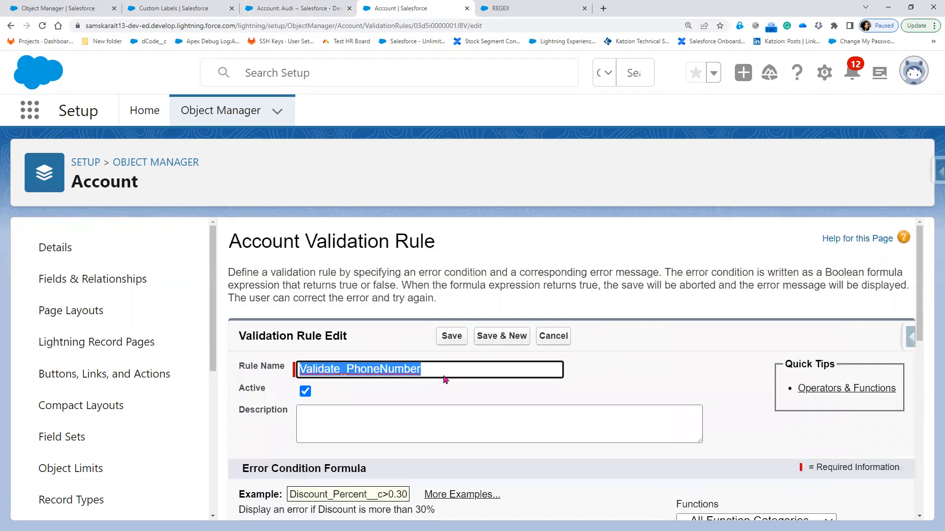
key("ctrl+shift+Tab")
Save Audi with phone 54 once more, then save the negated validation rule
left_click(400, 412)
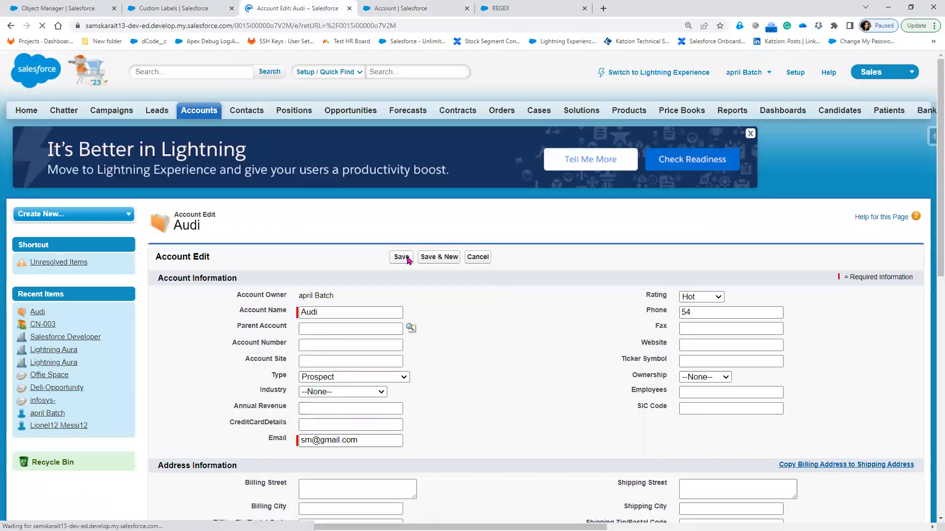
left_click(407, 259)
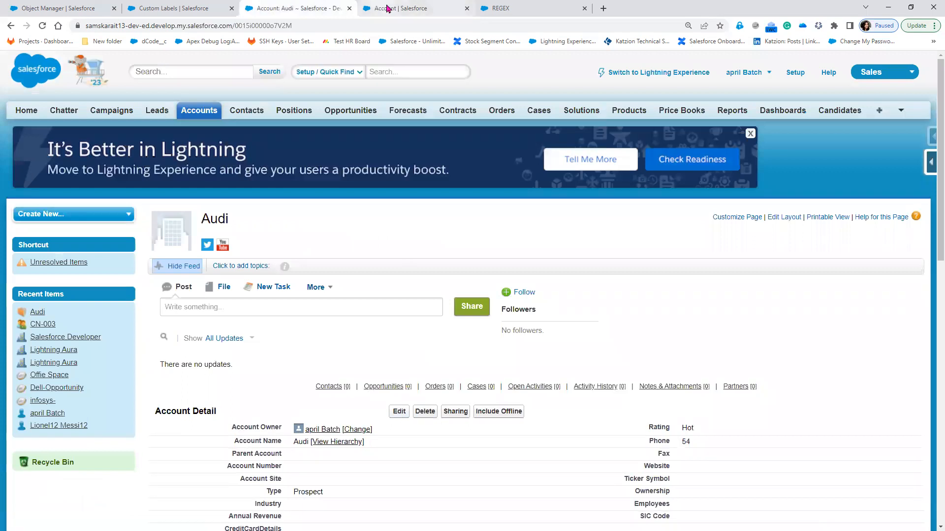
key("ctrl+Tab")
left_click(452, 336)
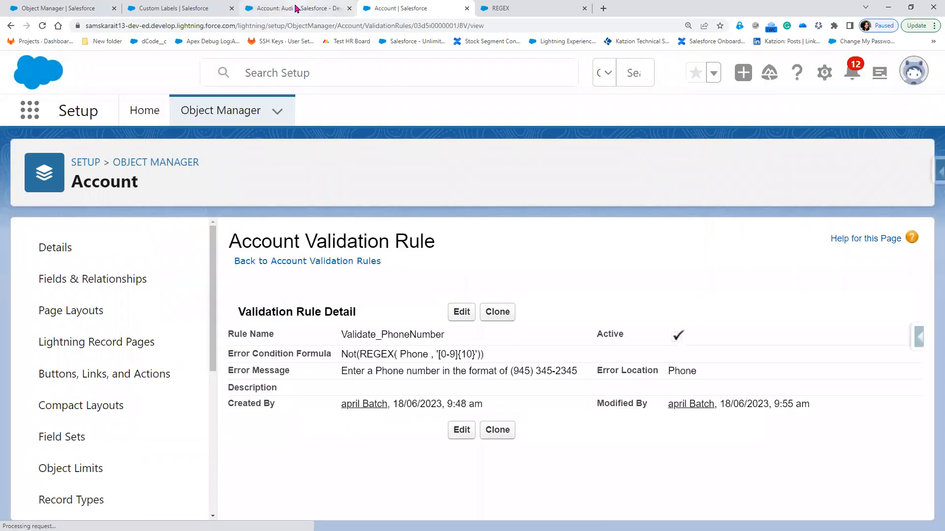
Resave Audi to trigger the Phone format error, then review the rule and phone format notes
left_click(297, 8)
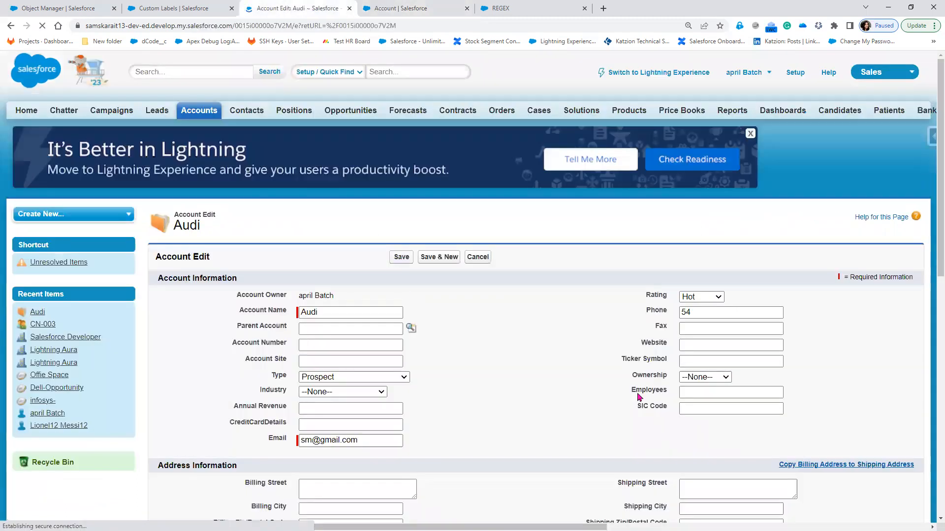
key("Return")
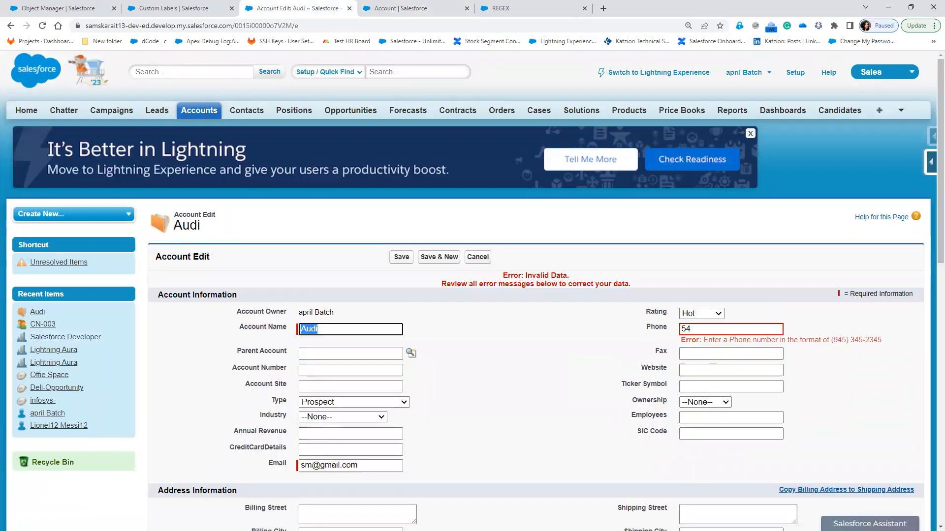
key("alt+Tab")
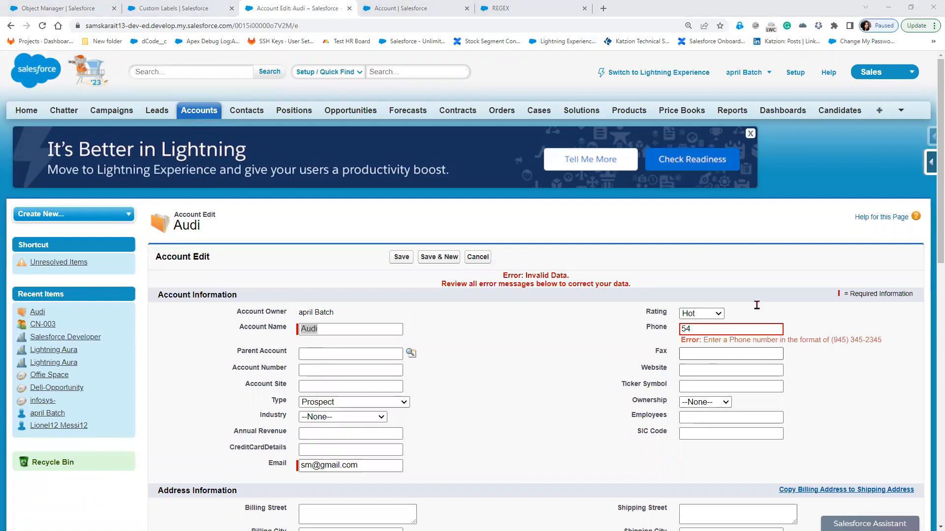
left_click(399, 9)
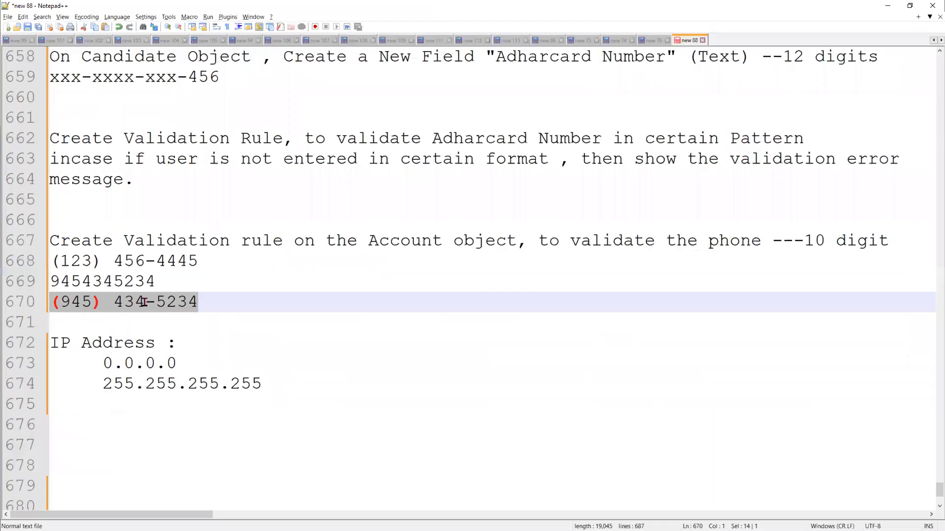
key("alt+Tab")
left_click(155, 301)
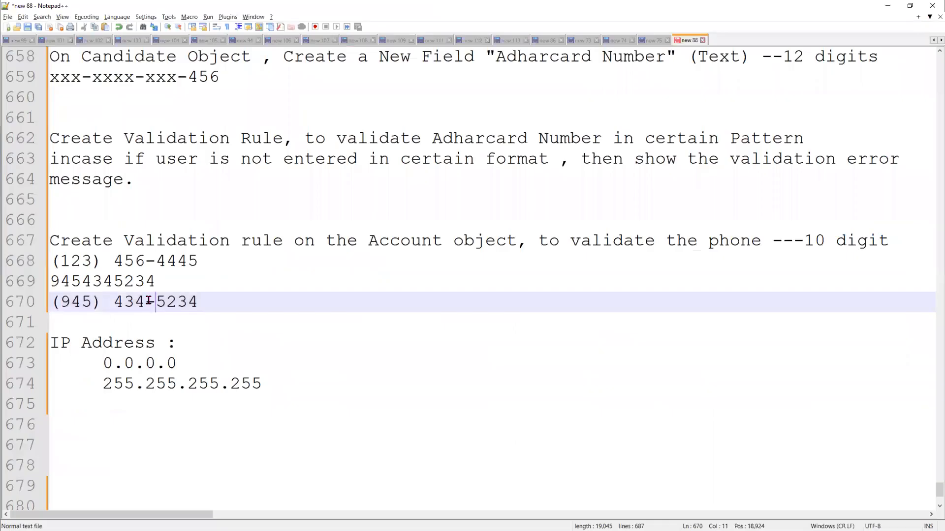
left_click(102, 302)
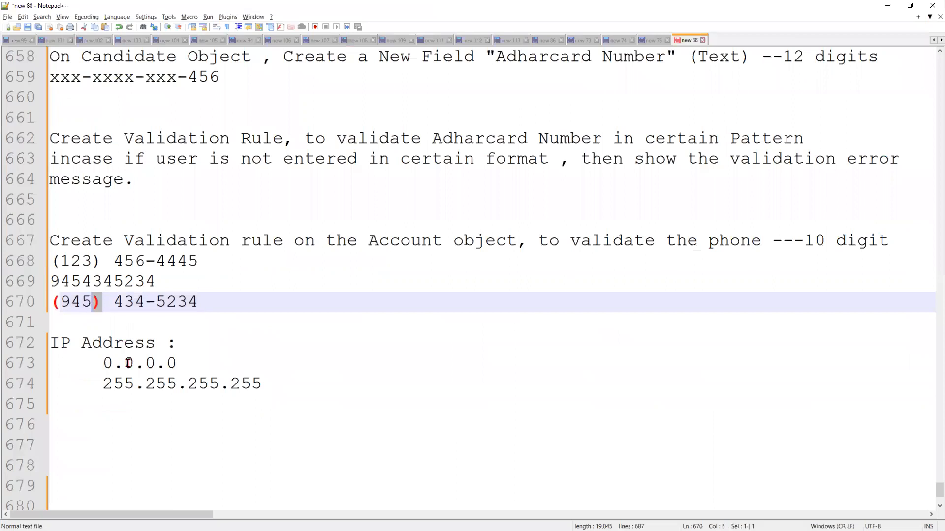
left_click(112, 367)
key("shift+Left")
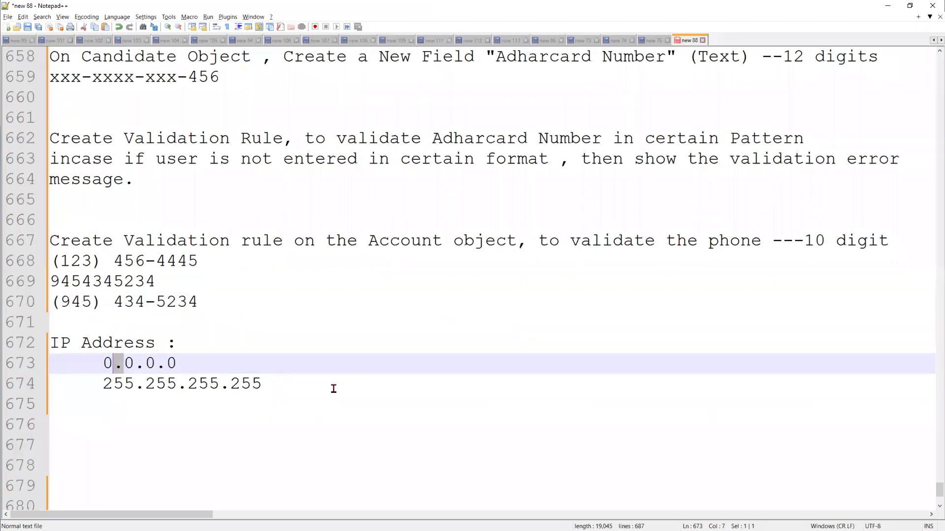
scroll(321, 429, "up", 1)
scroll(320, 428, "up", 2)
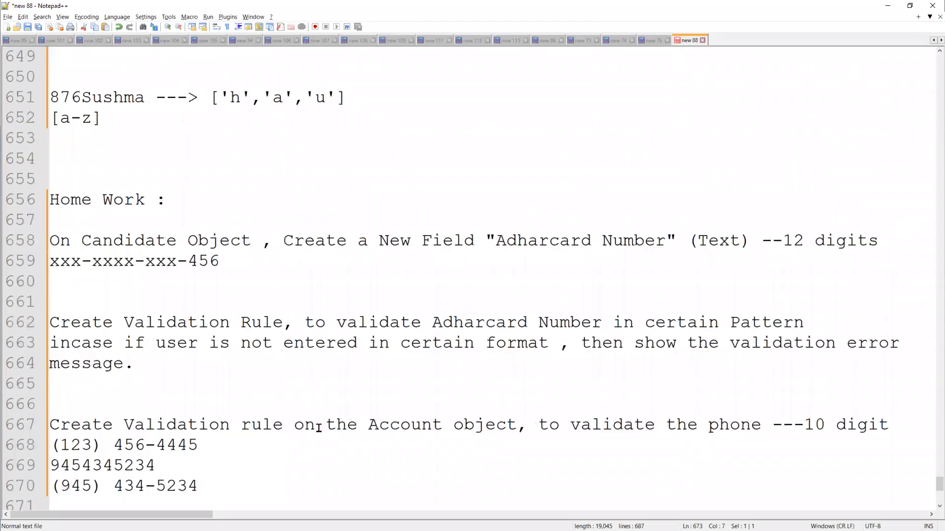
scroll(319, 428, "down", 3)
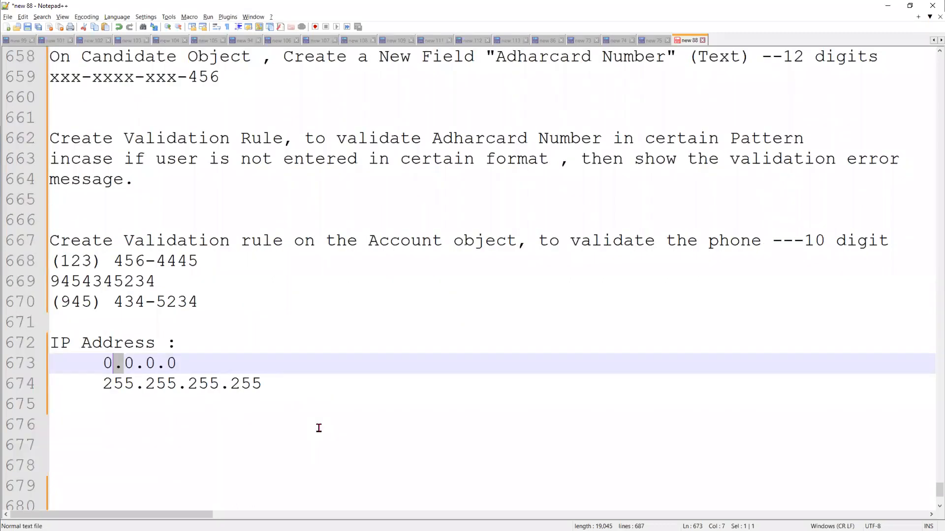